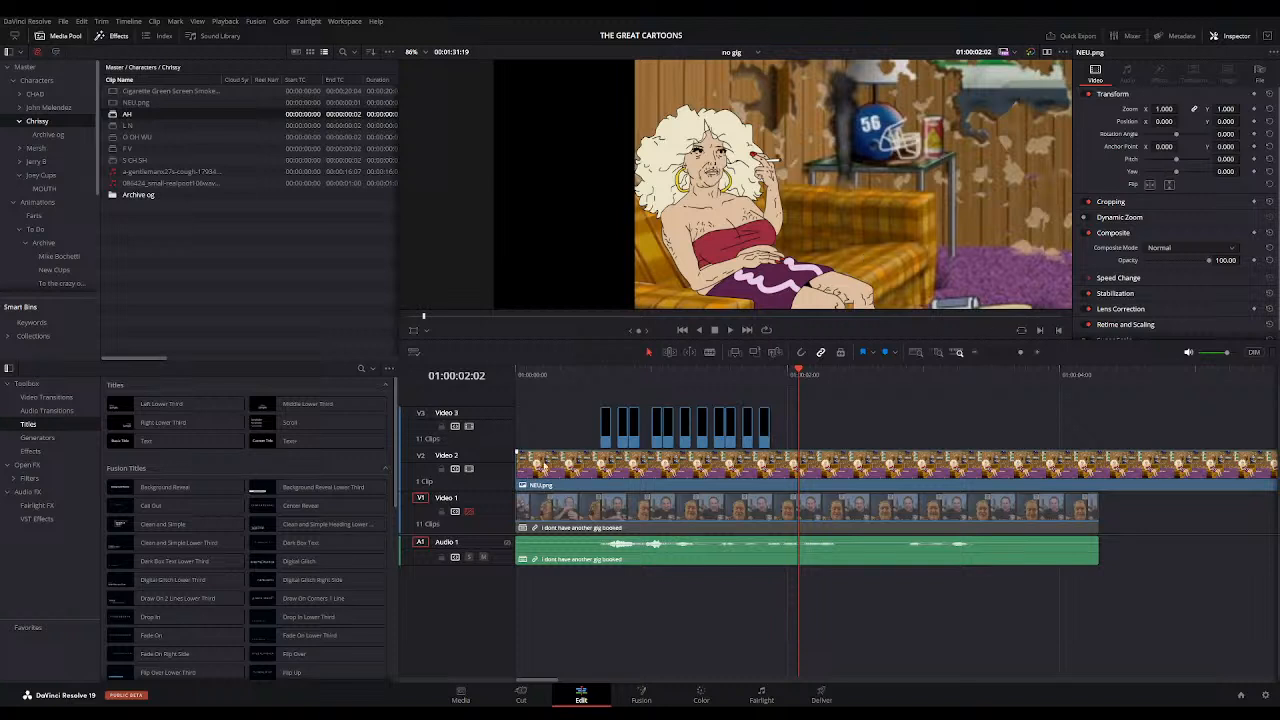
Step: Move the second dialogue clip on Video 1 earlier, leaving only a small gap after the first dialogue clip
left_click_drag(589, 378, 584, 374)
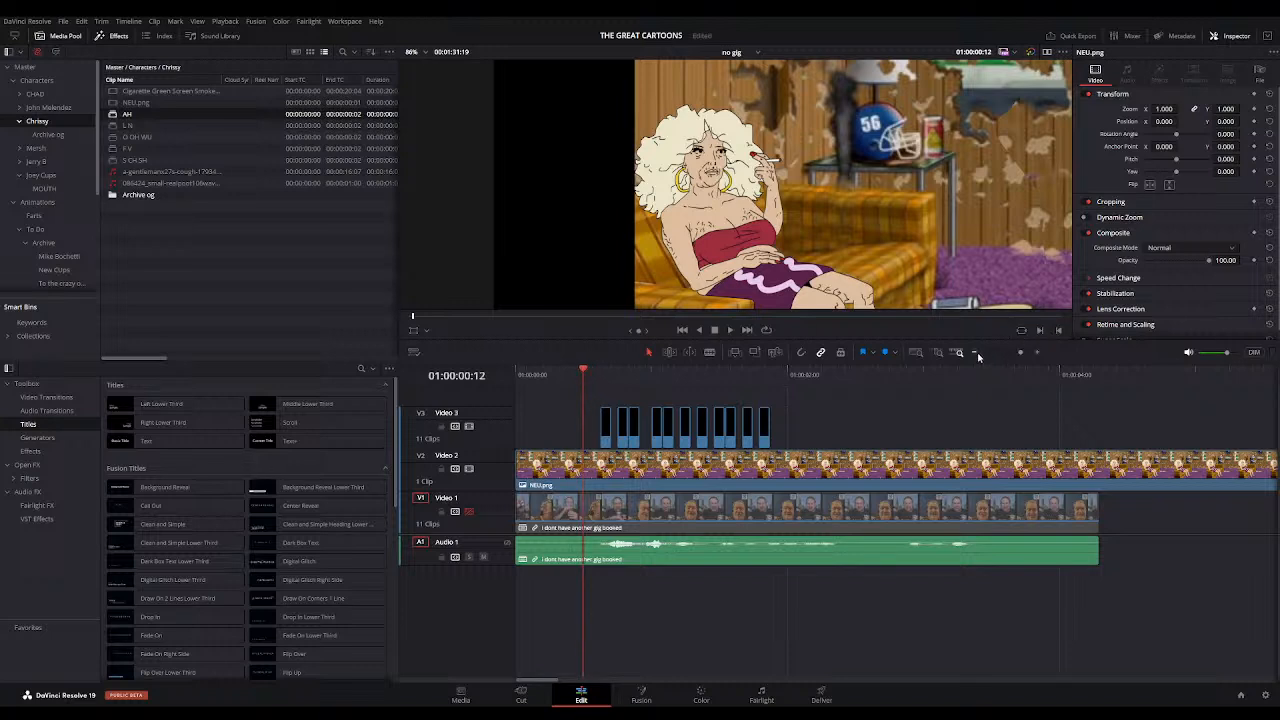
left_click(976, 353)
left_click(976, 353)
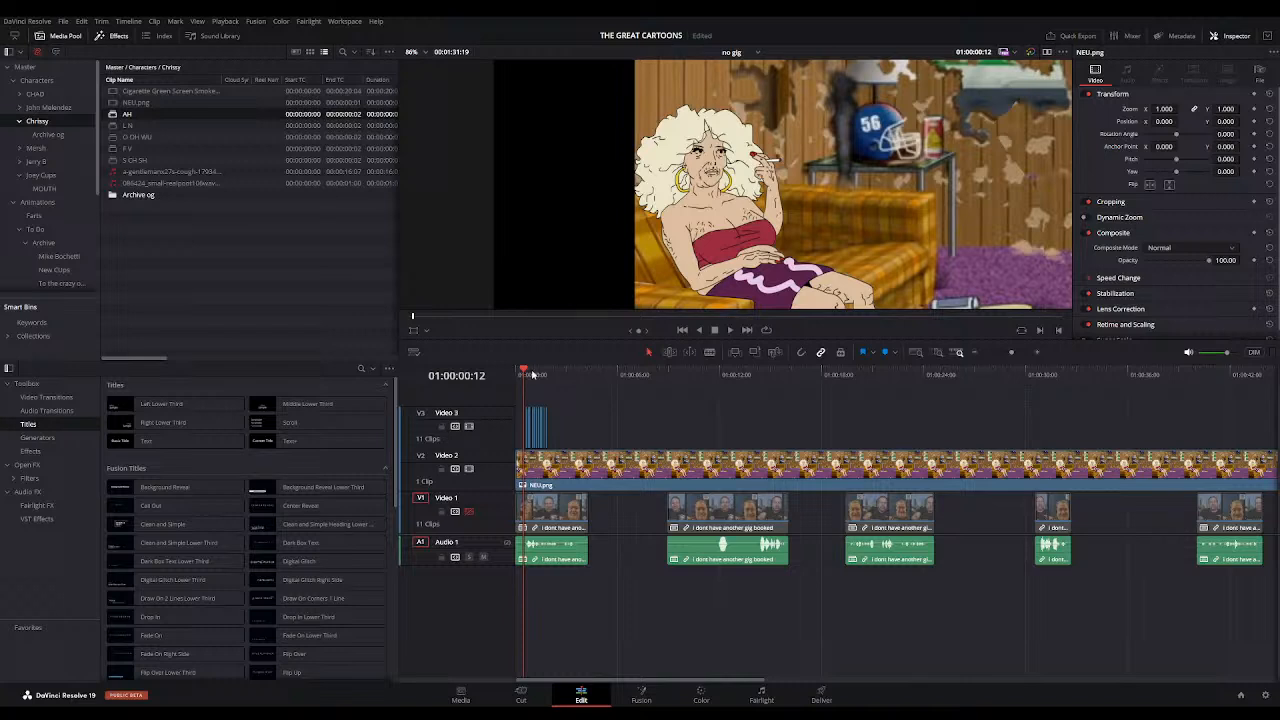
key("space")
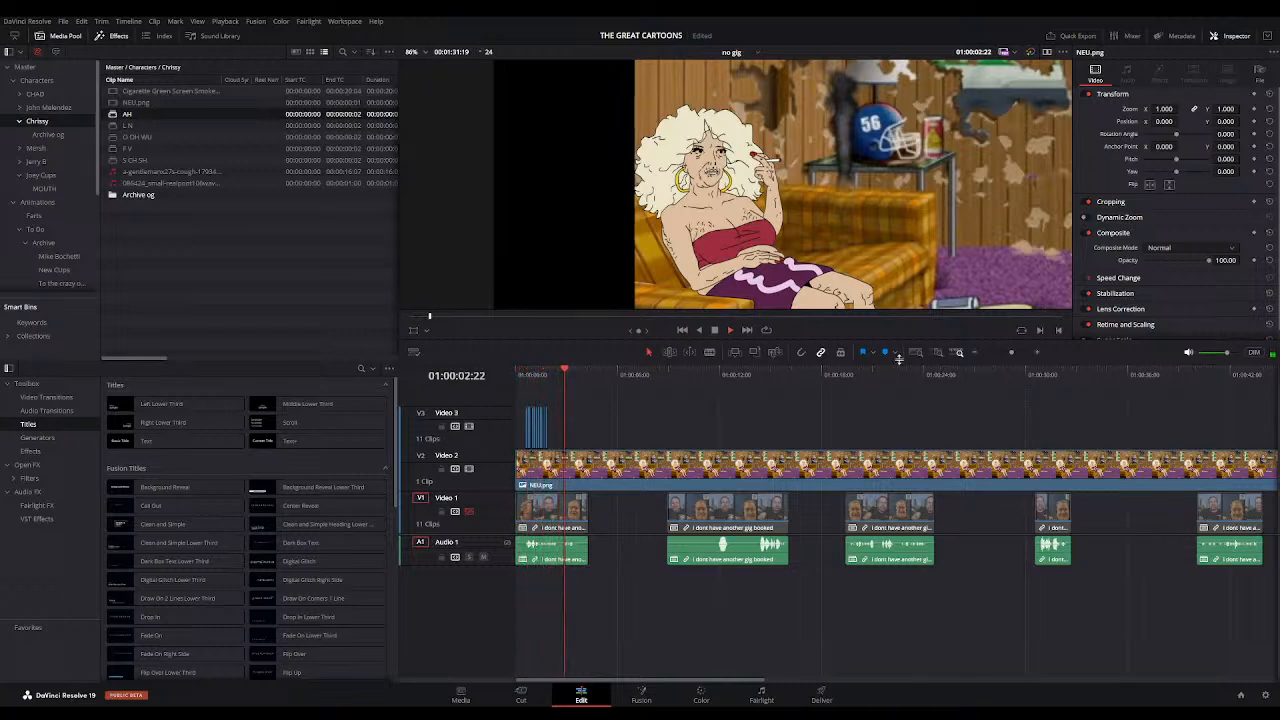
left_click(972, 353)
left_click(972, 353)
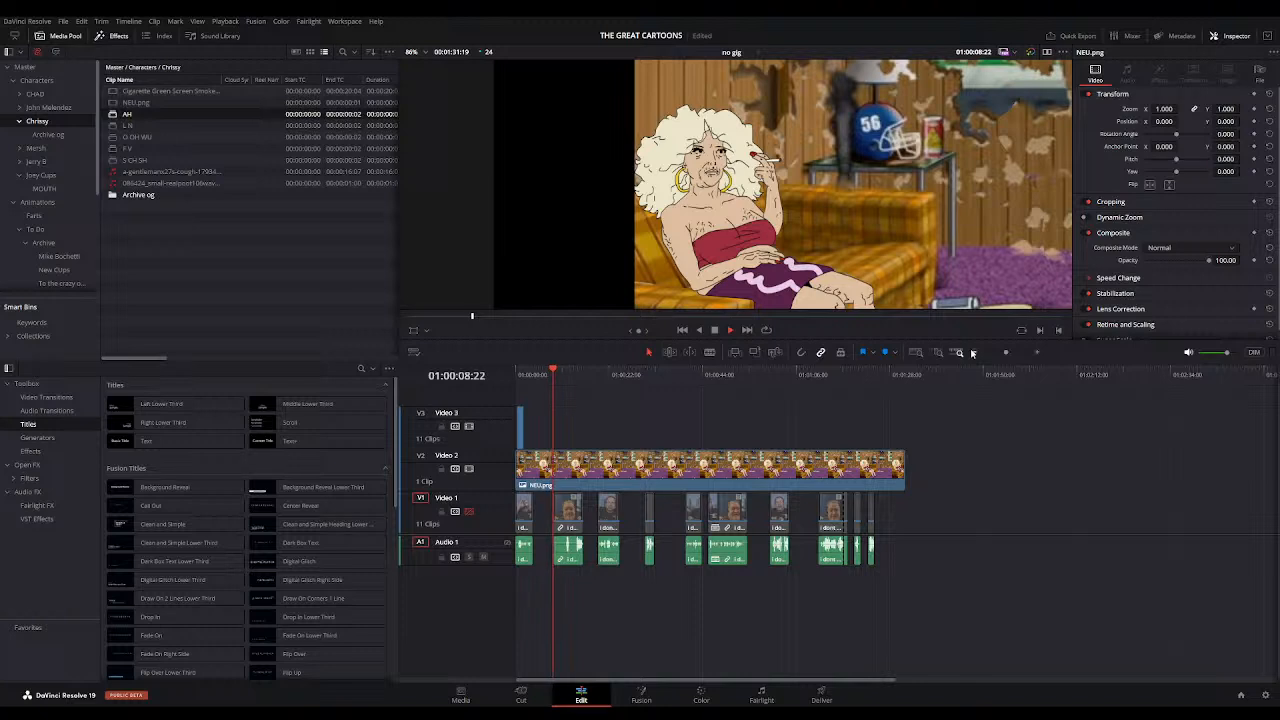
left_click(1037, 352)
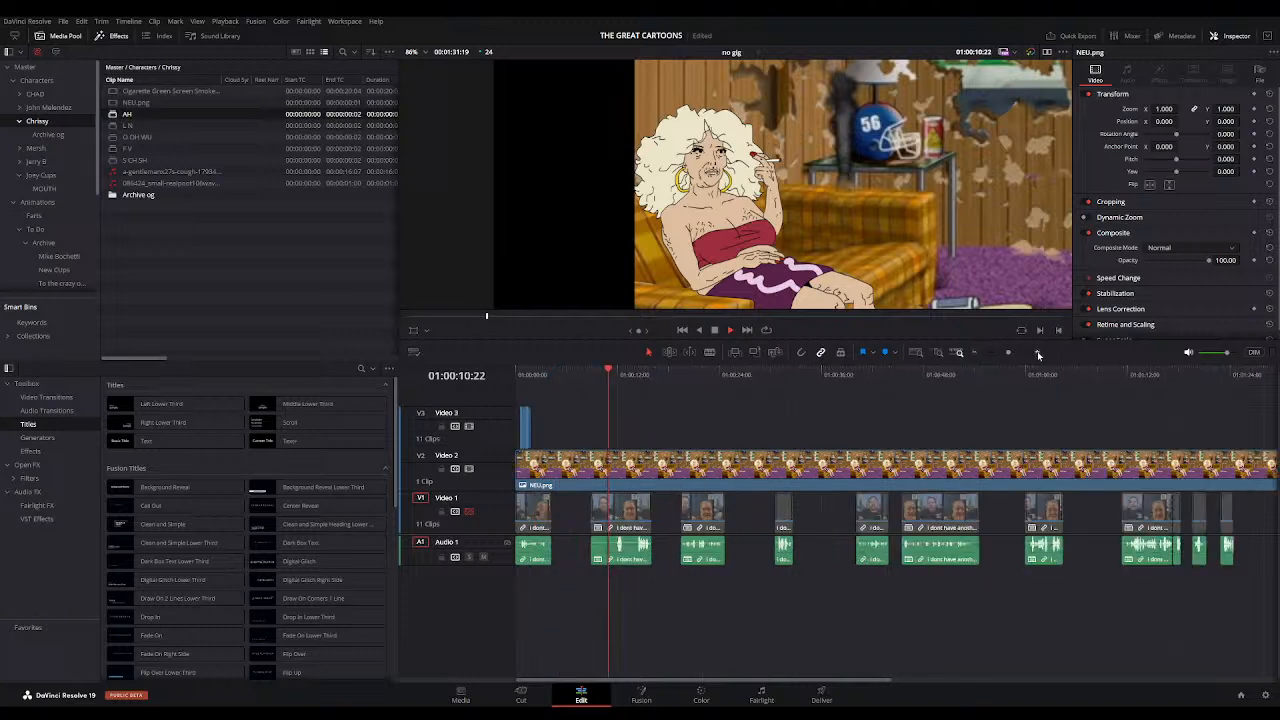
left_click(1037, 352)
left_click_drag(754, 503, 669, 498)
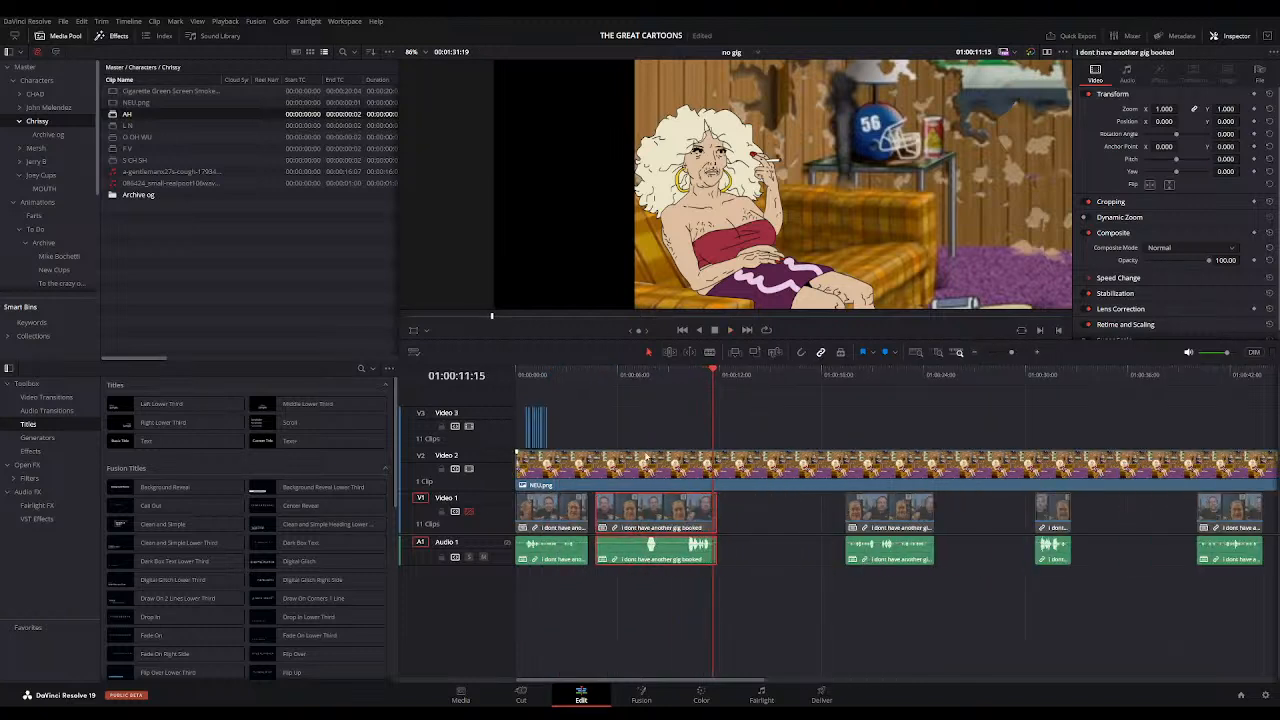
Step: Trim the silent start off the second dialogue clip and shift the shortened clip close to the first one
left_click(521, 375)
key("space")
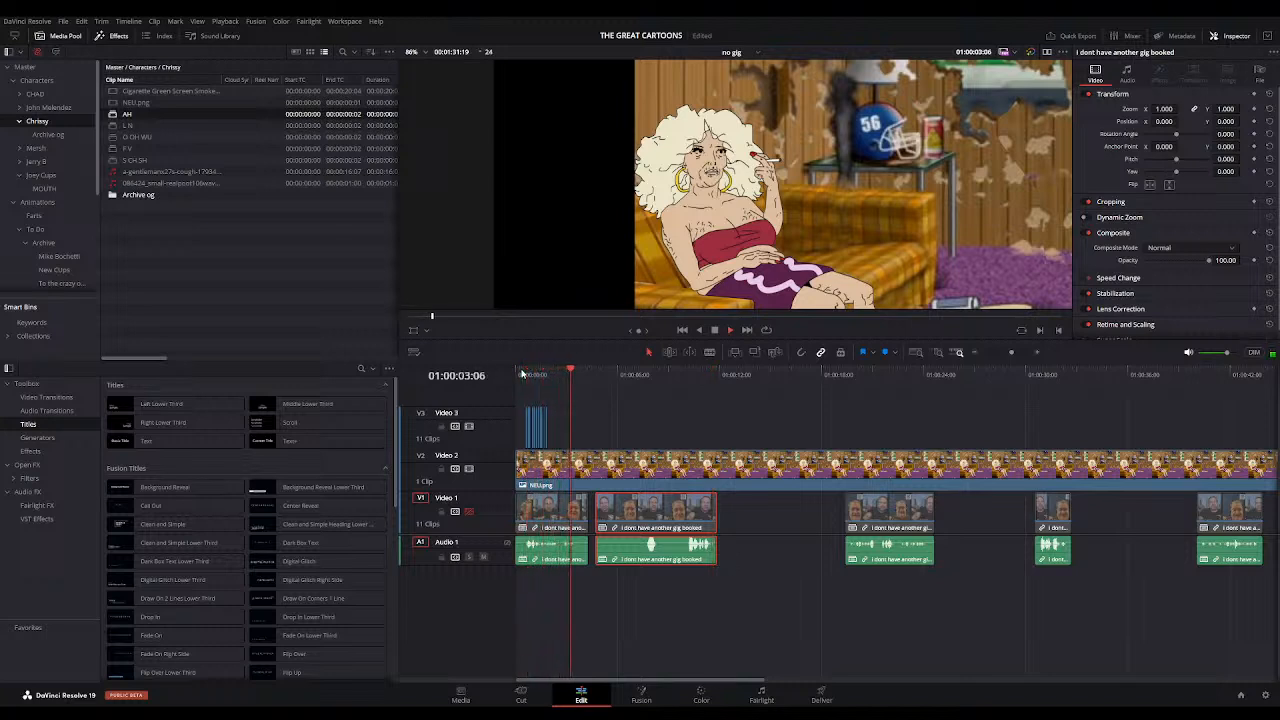
key("space")
left_click_drag(597, 508, 635, 519)
key("space")
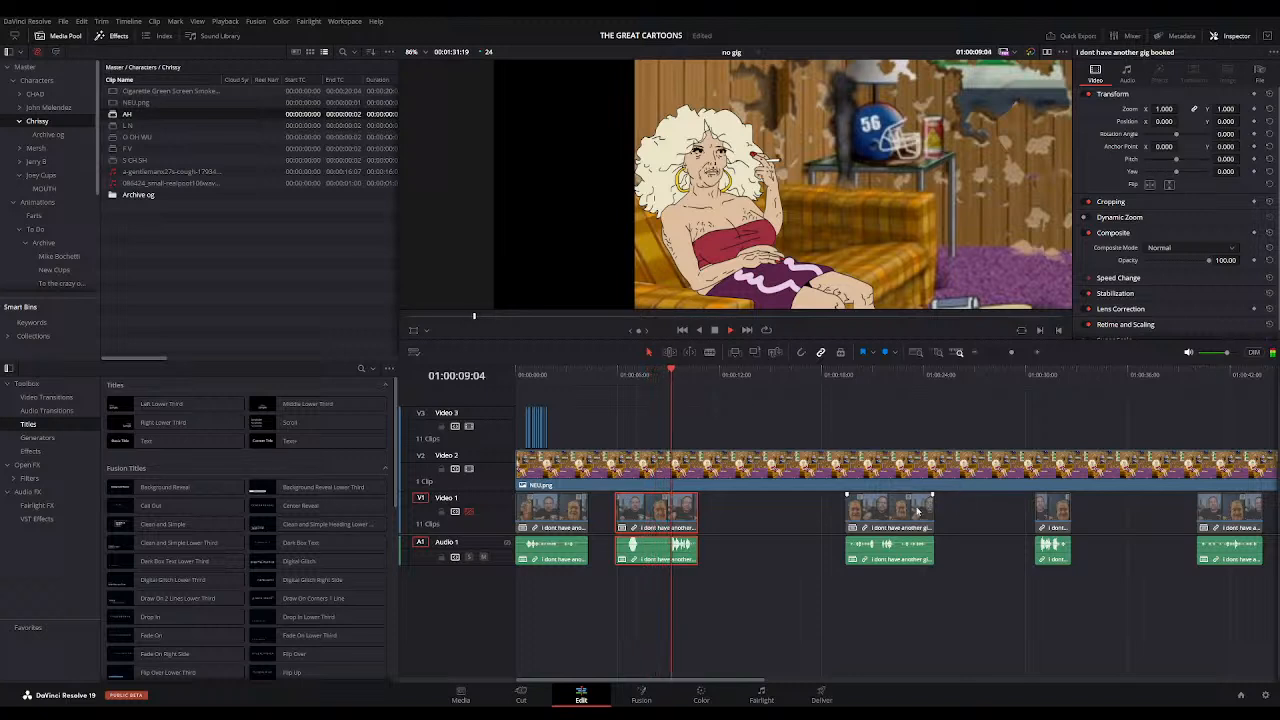
Step: Move the third dialogue clip earlier and split it after its first phrase, shifting the second part later to leave a pause
left_click_drag(908, 518, 819, 520)
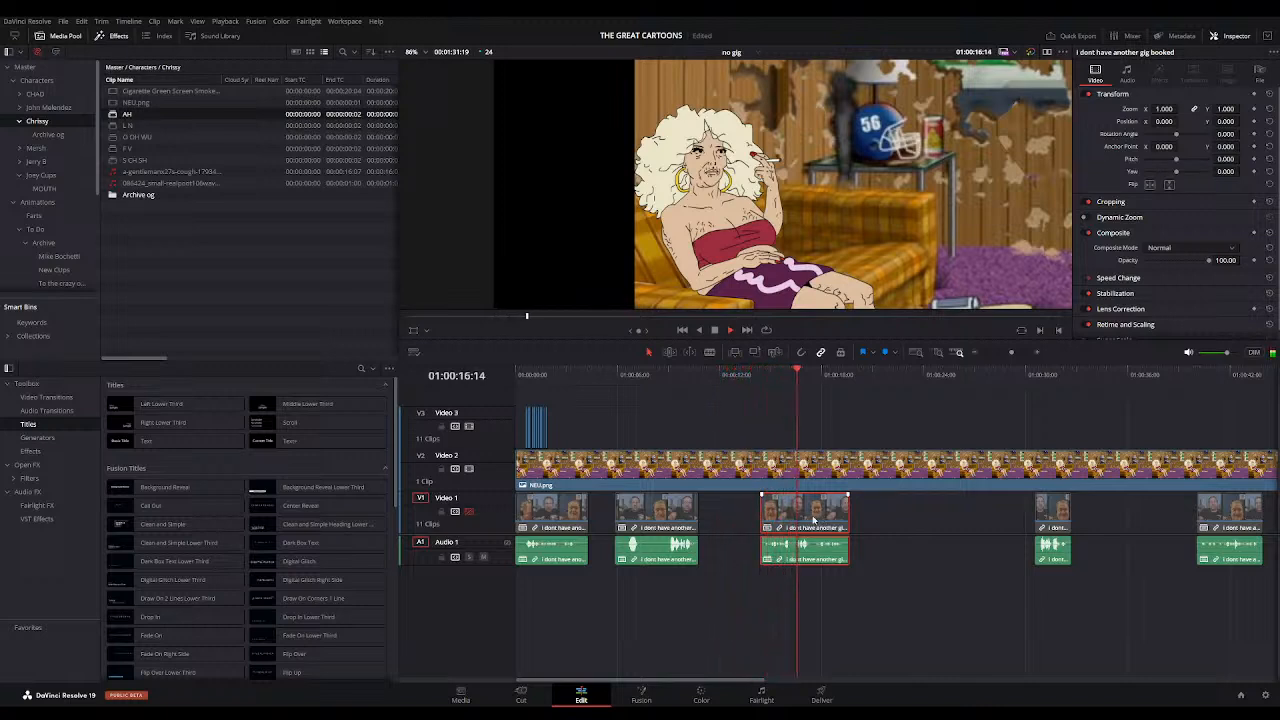
left_click_drag(808, 370, 793, 370)
key("ctrl+b")
left_click_drag(825, 514, 860, 514)
key("space")
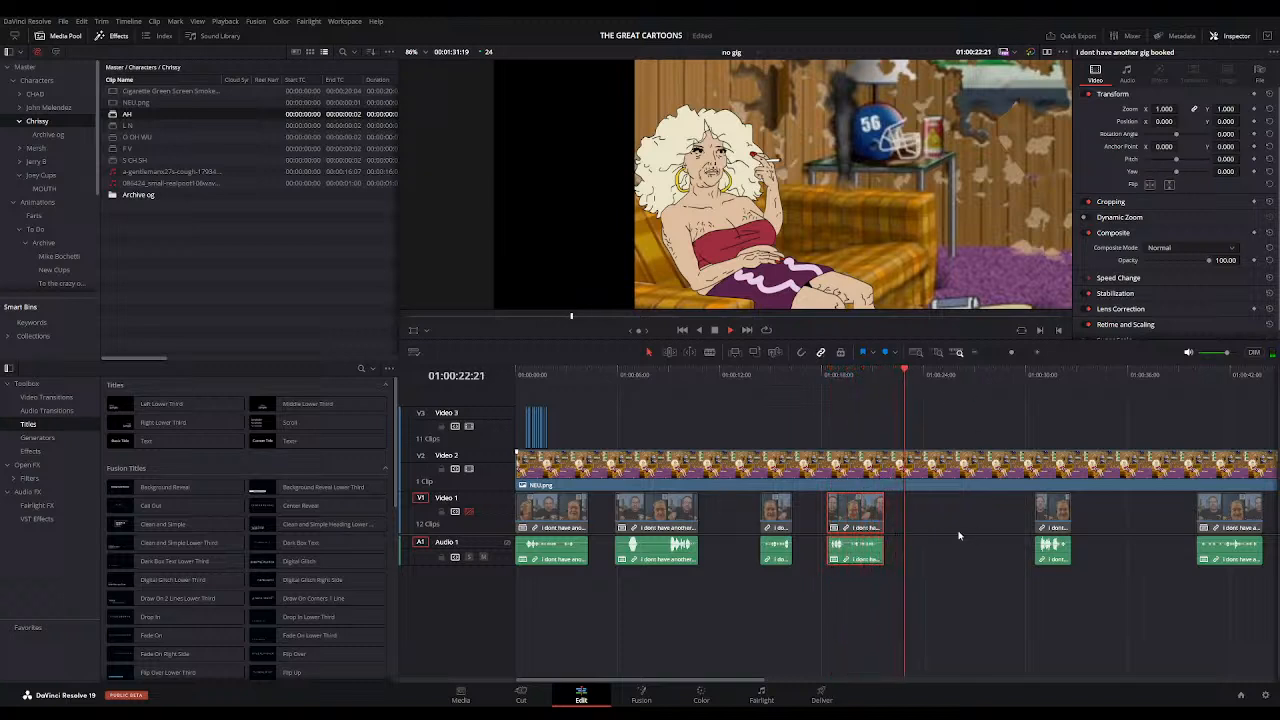
Step: Move the next three dialogue clips earlier one by one, leaving a short pause before each
left_click_drag(1055, 518, 941, 507)
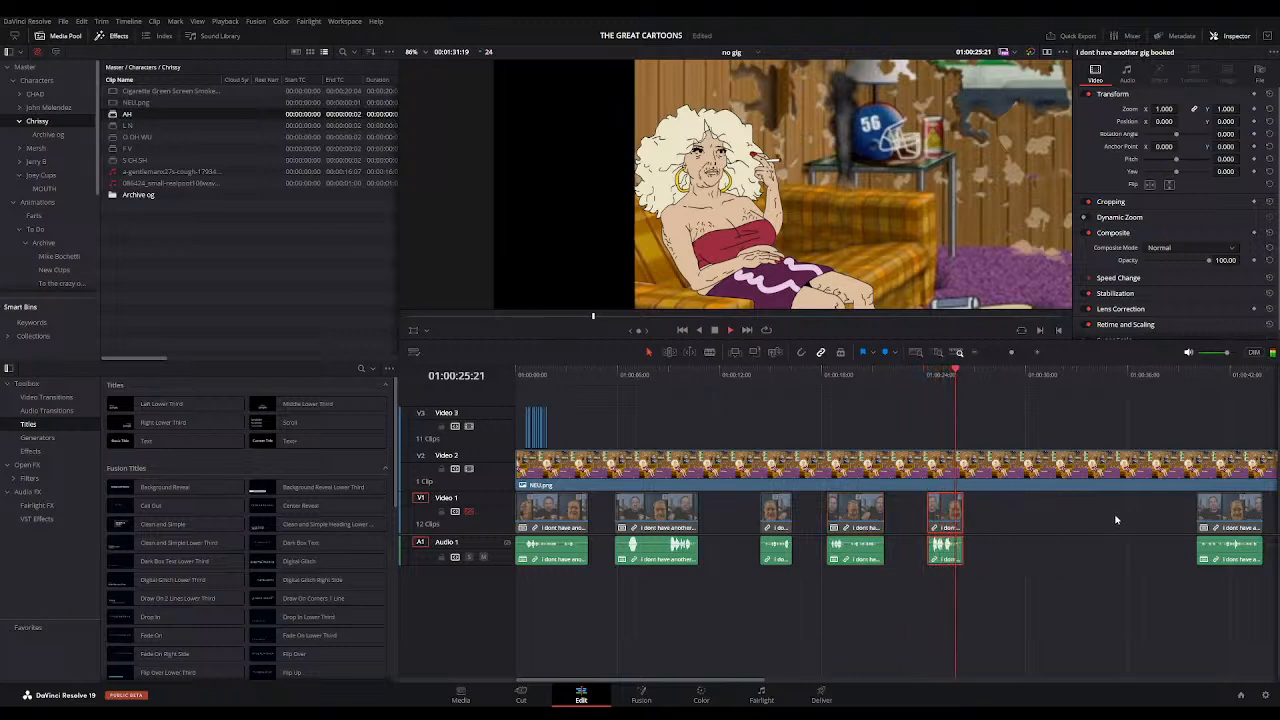
left_click_drag(1230, 520, 1045, 508)
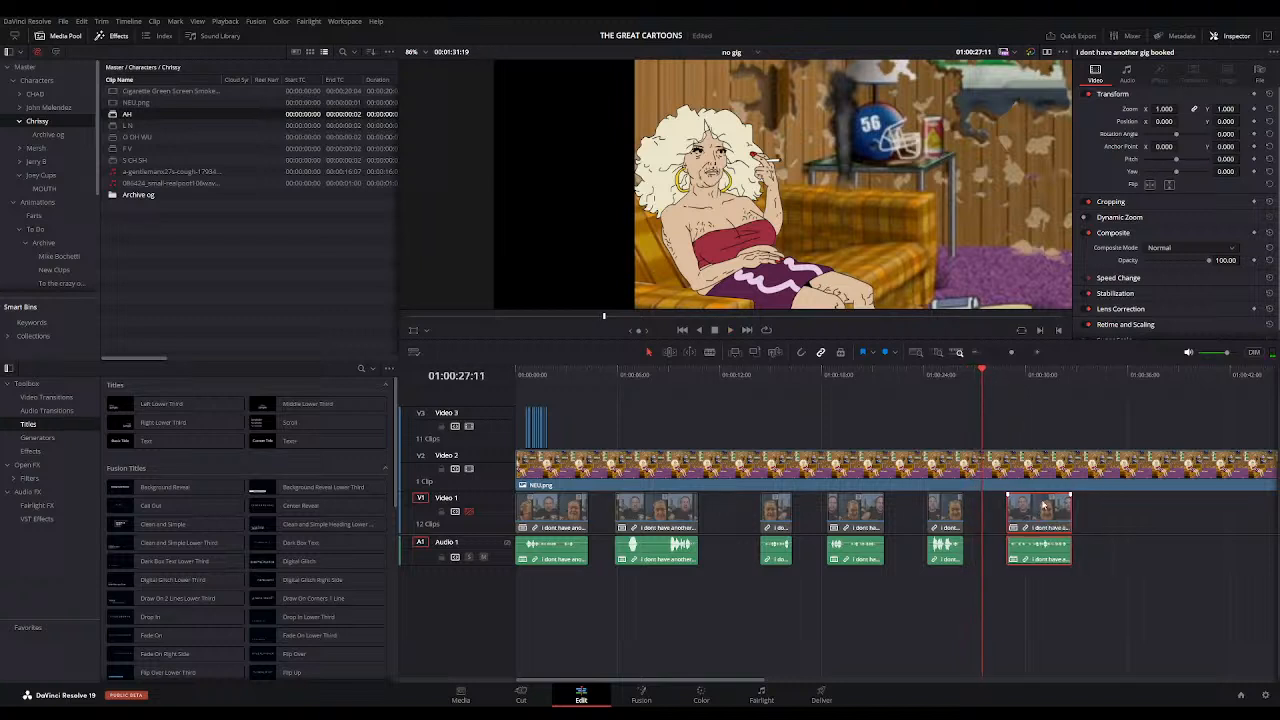
left_click(972, 352)
left_click_drag(935, 515, 853, 517)
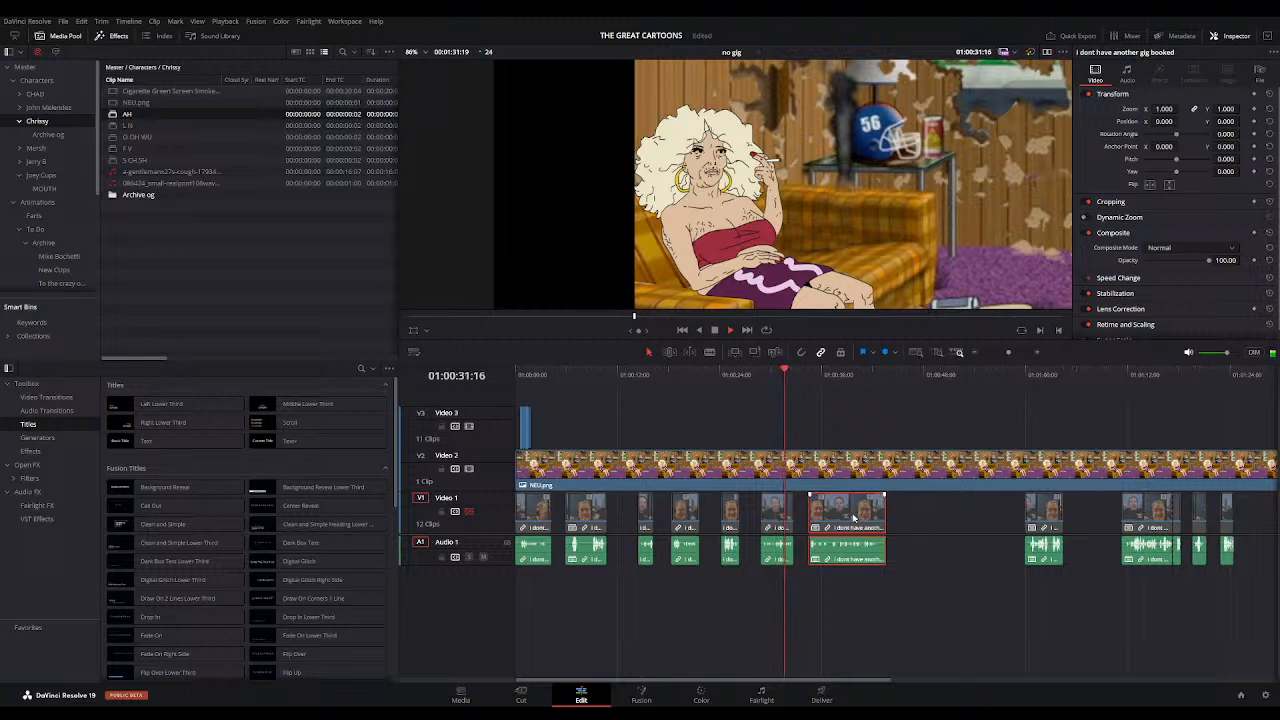
Step: Move the next dialogue clip and the final group of dialogue clips earlier to shorten the remaining gaps
left_click_drag(1041, 515, 917, 512)
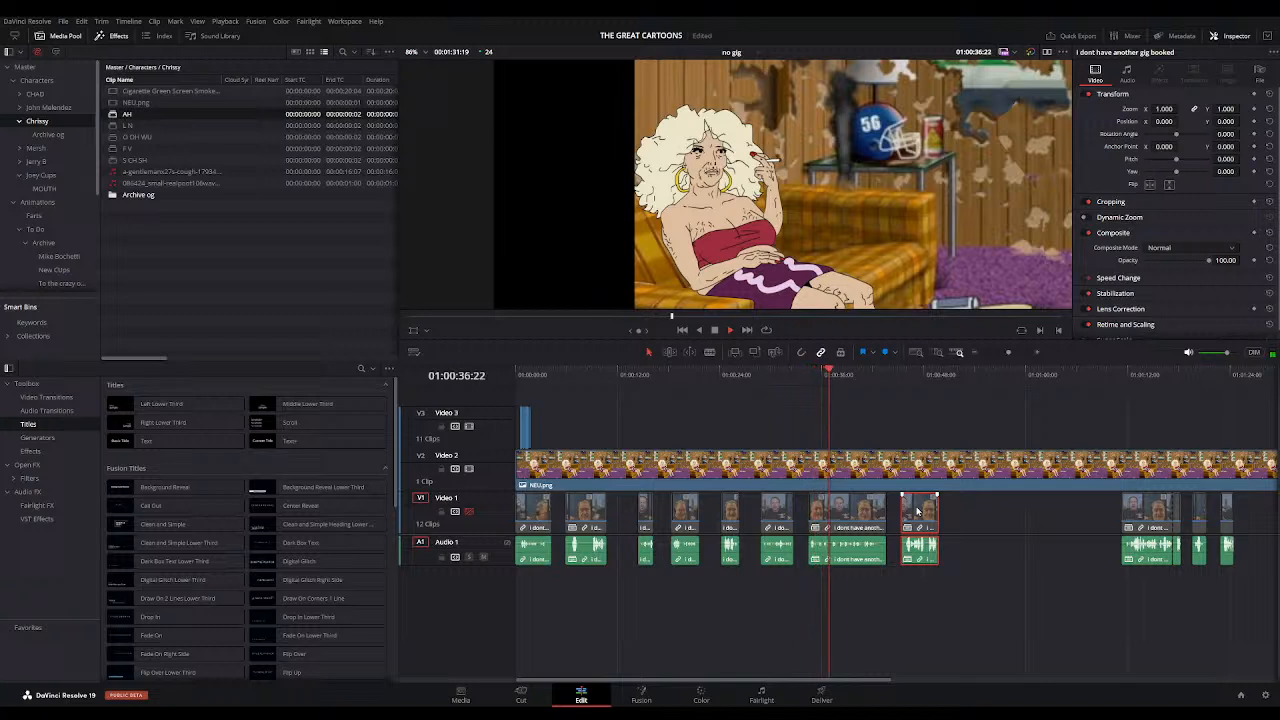
left_click_drag(917, 512, 924, 513)
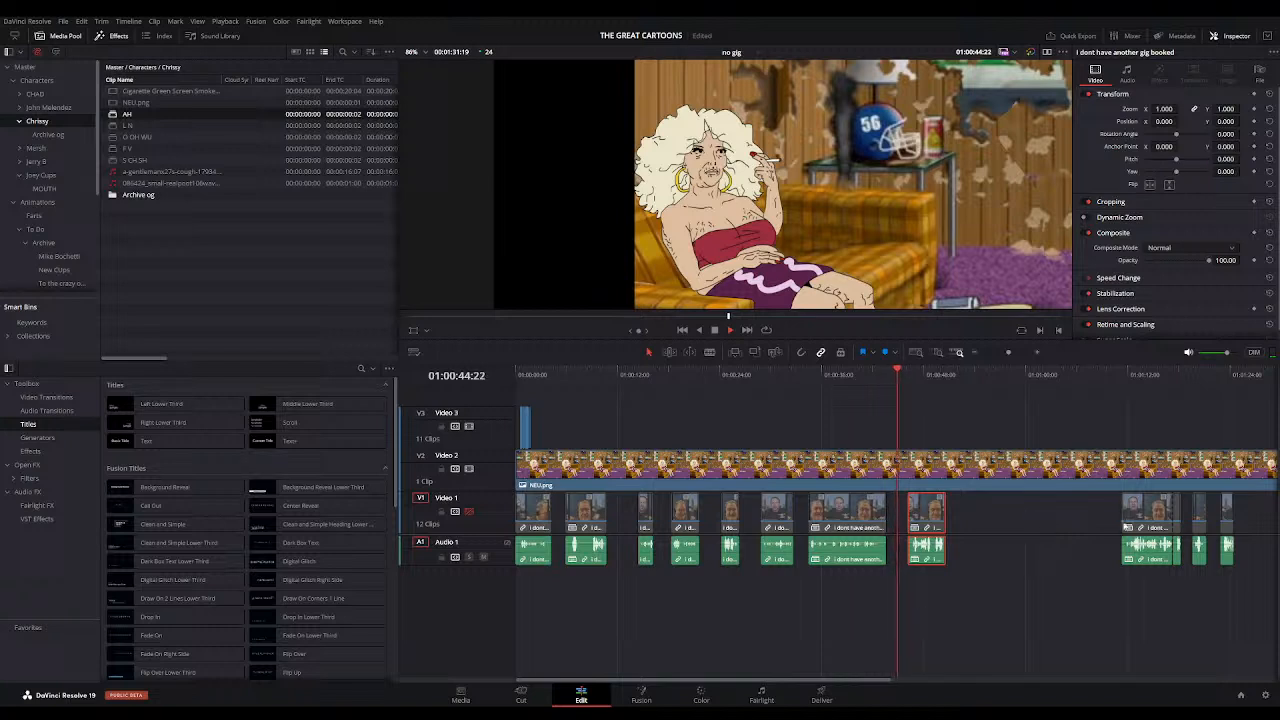
left_click_drag(1245, 581, 978, 513)
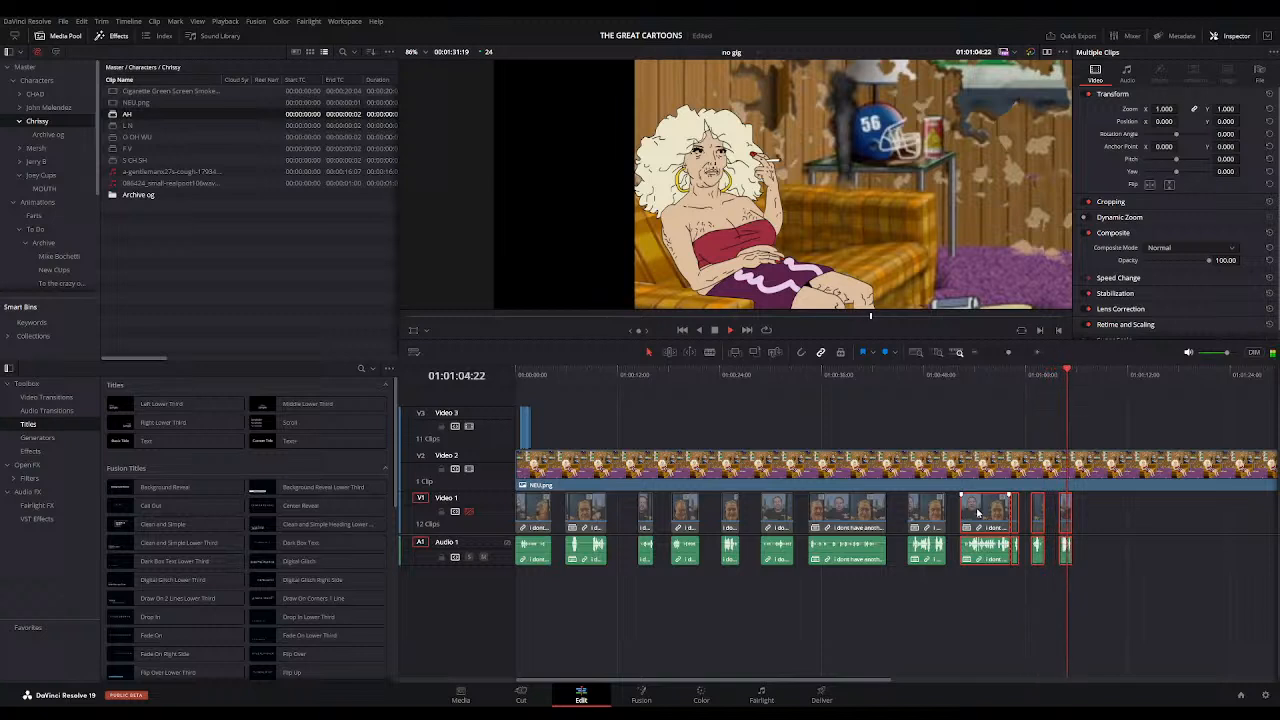
key("space")
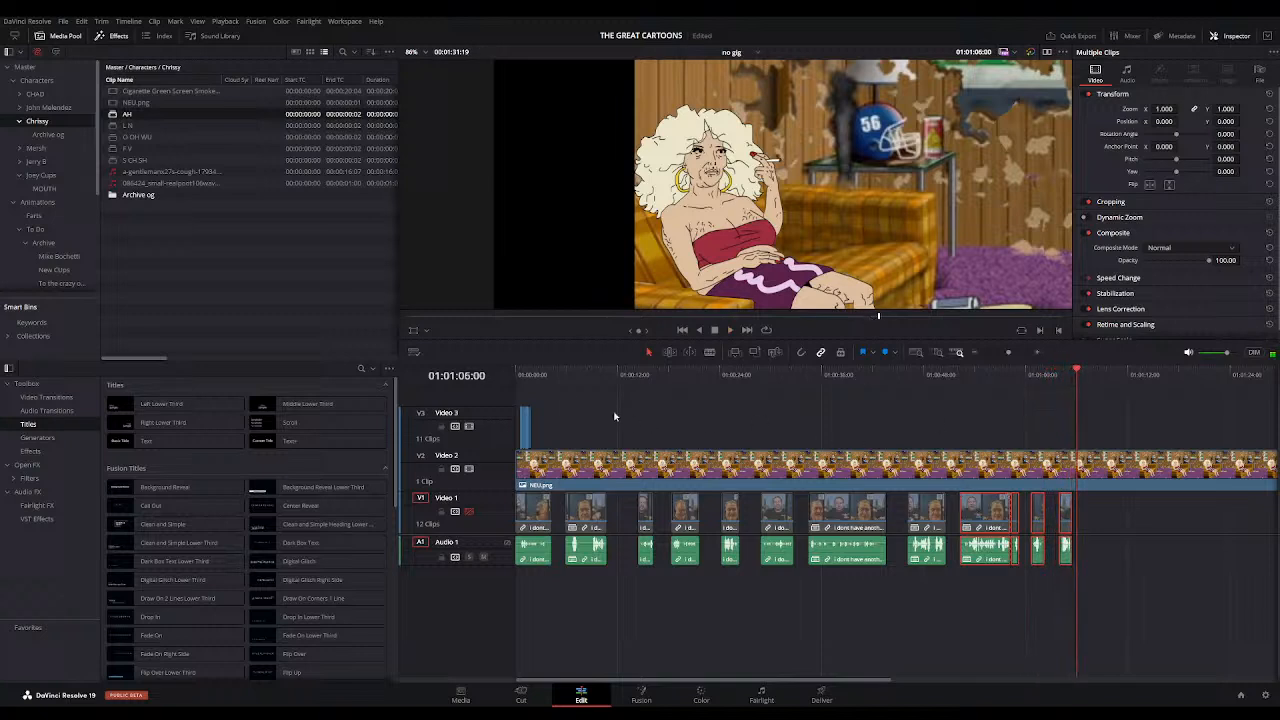
Step: Play the first dialogue clip from the timeline start to check its existing mouth animation and find where mouth shapes are missing
key("Home")
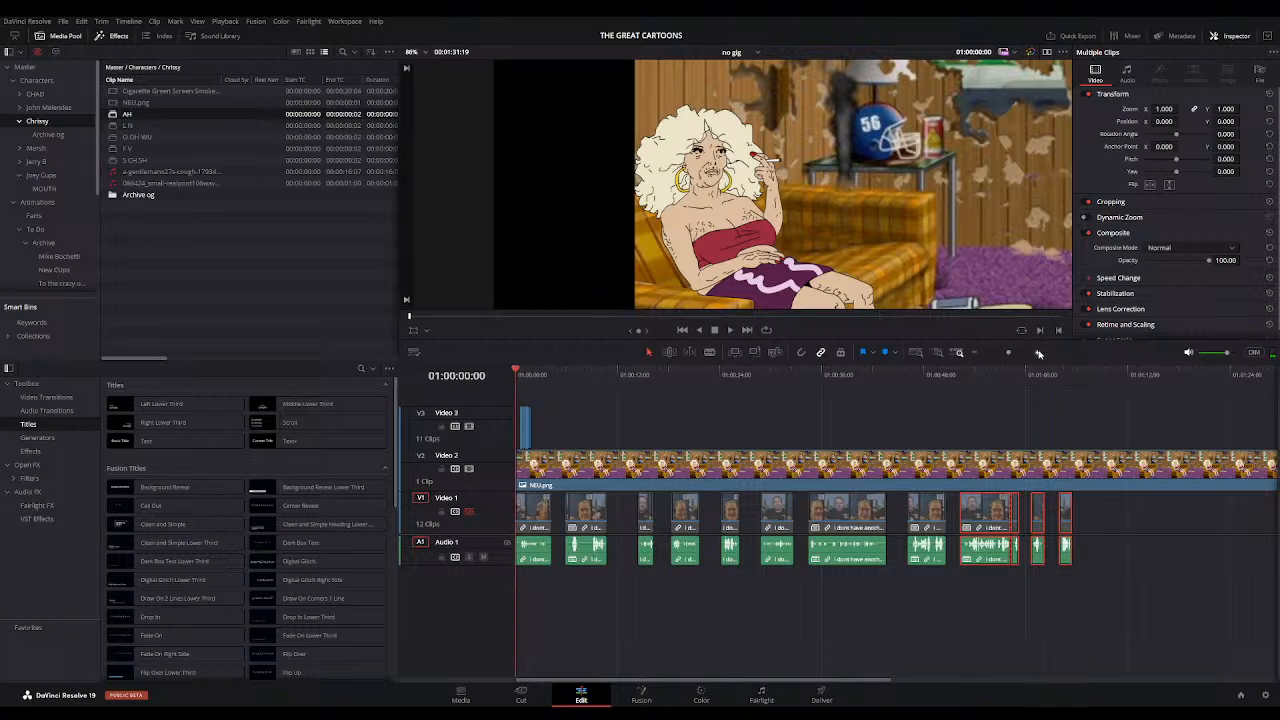
left_click(1039, 354)
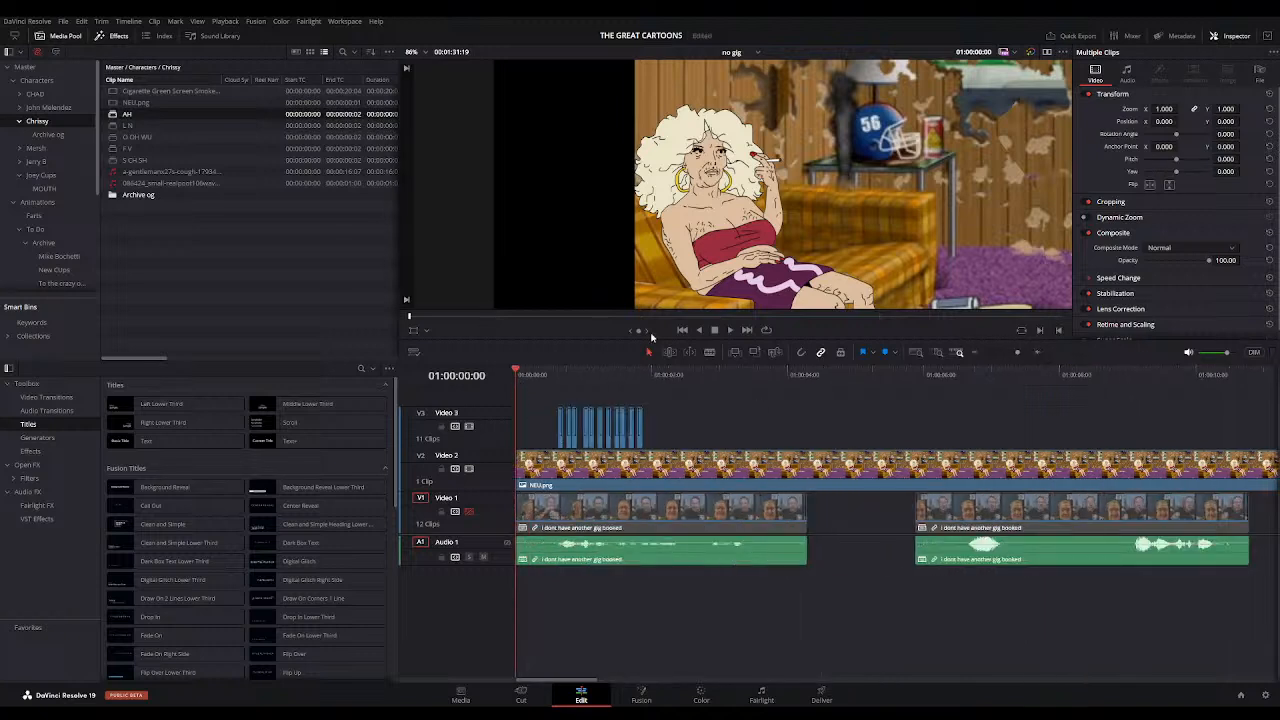
key("space")
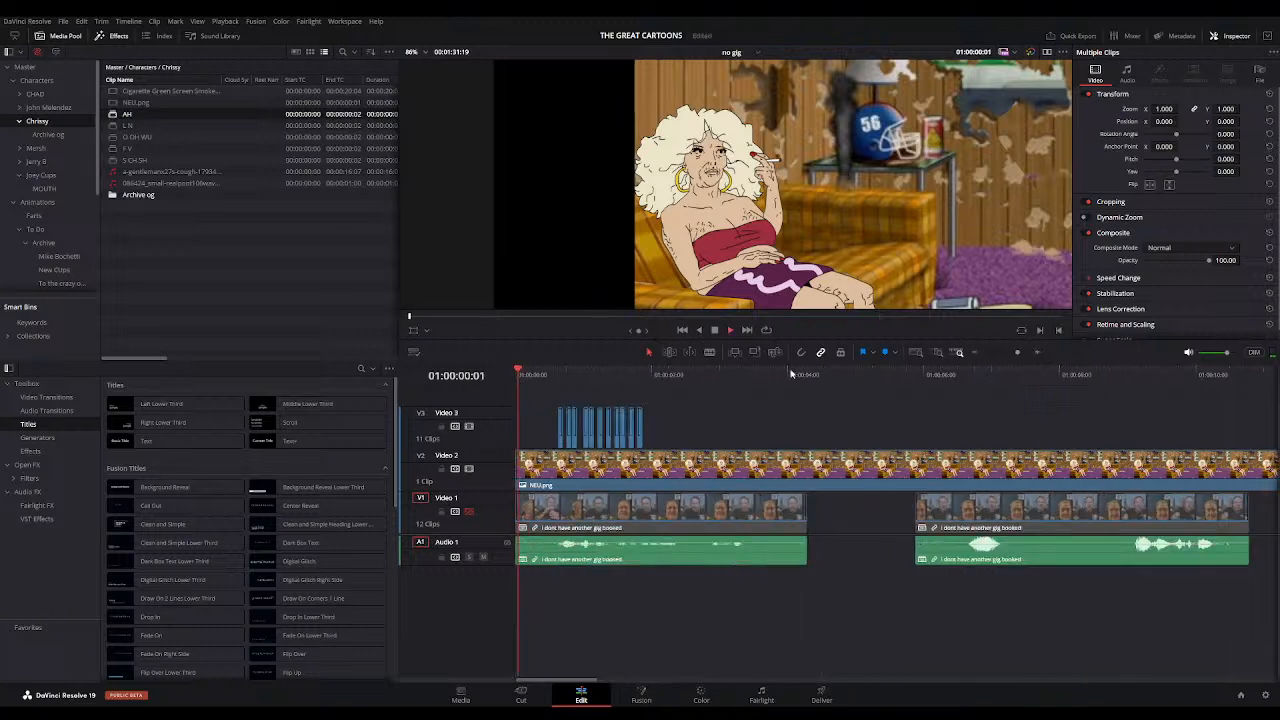
left_click(1027, 356)
mouse_move(776, 374)
left_mouse_down()
mouse_move(663, 372)
mouse_move(797, 372)
mouse_move(778, 375)
left_mouse_up()
key("space")
left_click(584, 375)
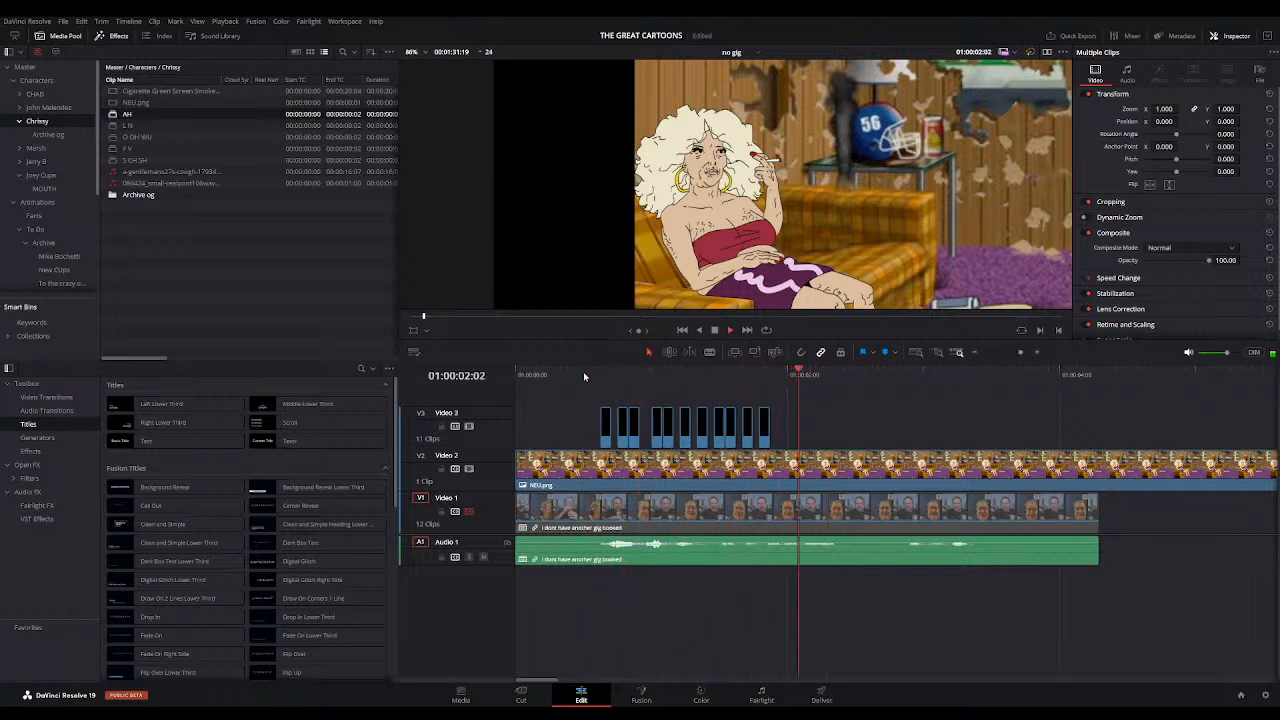
left_click(578, 375)
key("space")
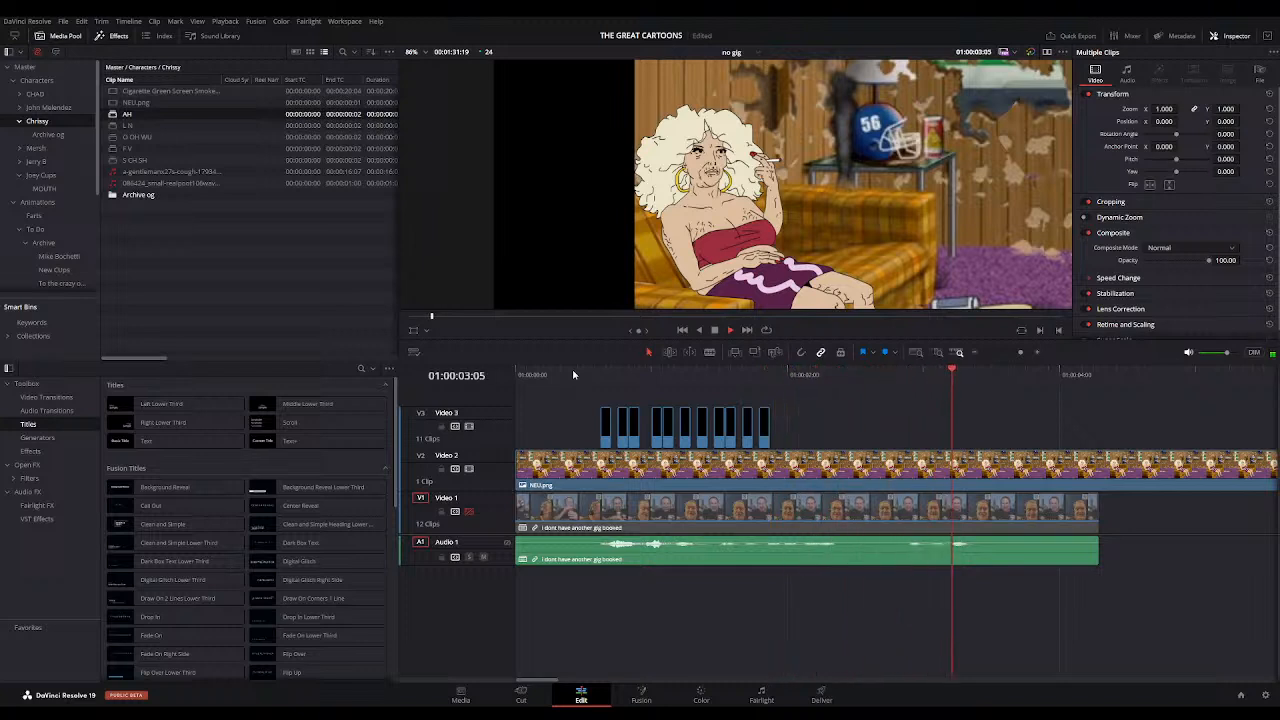
Step: Add four mouth clips, including L N and AH, on Video 3 over the first clip's last phrase, starting at 01:00:02:21
left_click(905, 374)
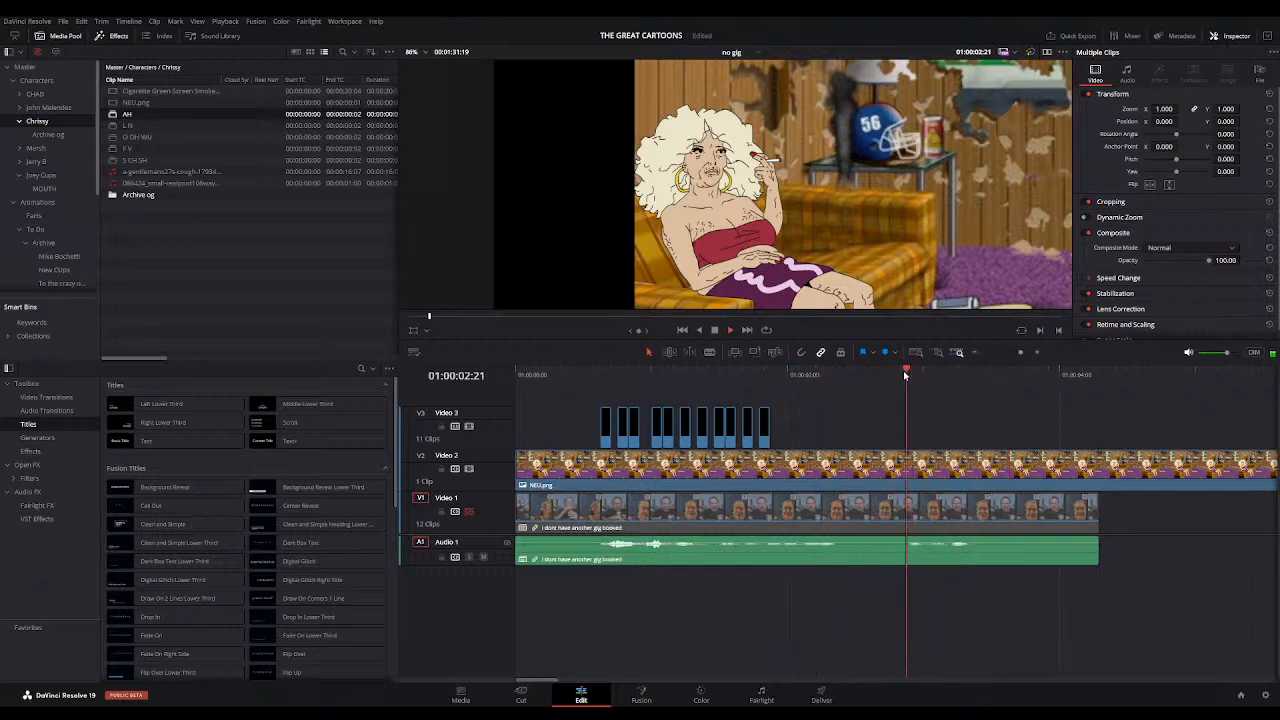
left_click_drag(115, 120, 905, 452)
left_click_drag(127, 125, 925, 436)
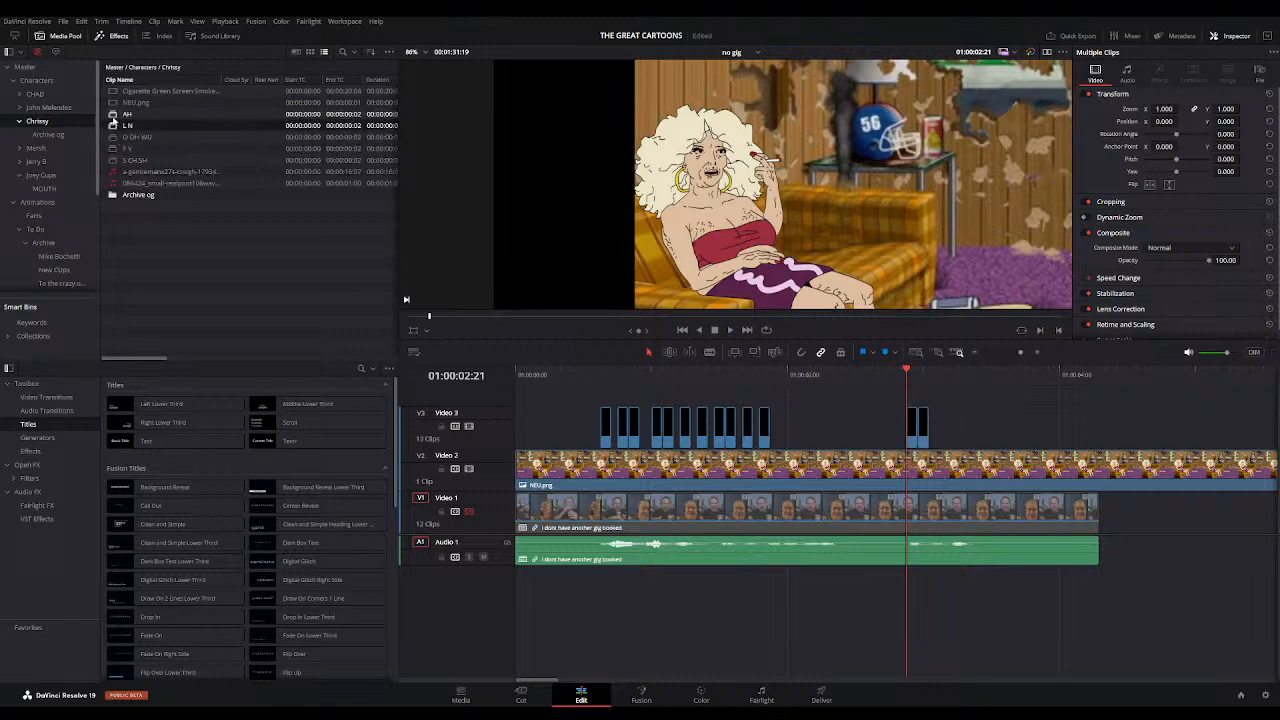
left_click_drag(125, 114, 958, 456)
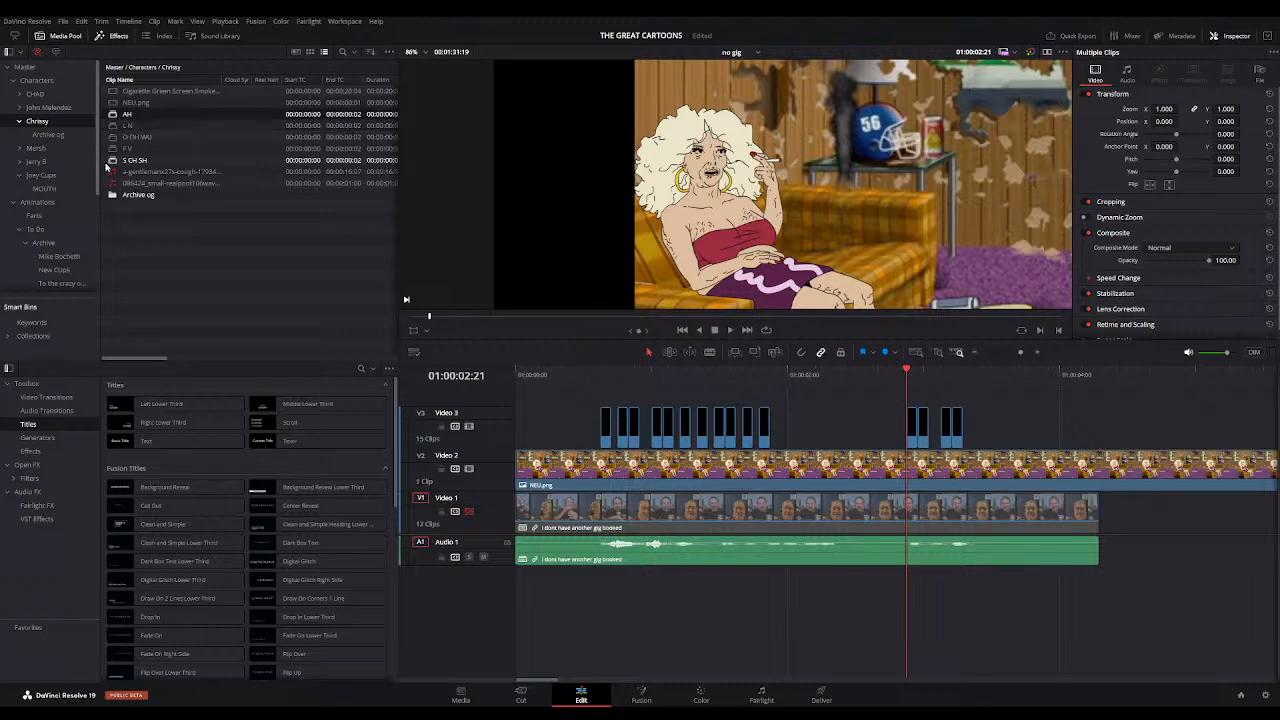
Step: Shift the new L N mouth clip slightly earlier on Video 3 and play back the phrase
left_click_drag(877, 376, 971, 378)
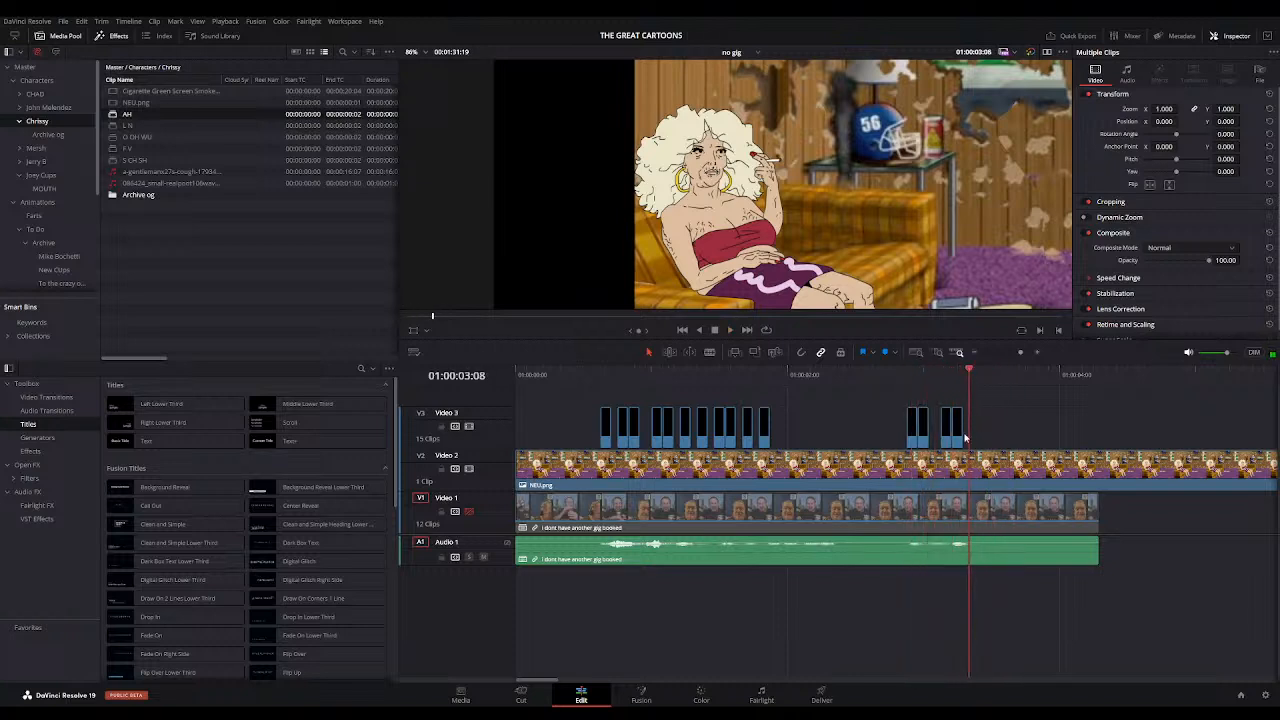
left_click(956, 434)
left_click_drag(950, 431, 943, 431)
left_click_drag(899, 379, 931, 387)
key("space")
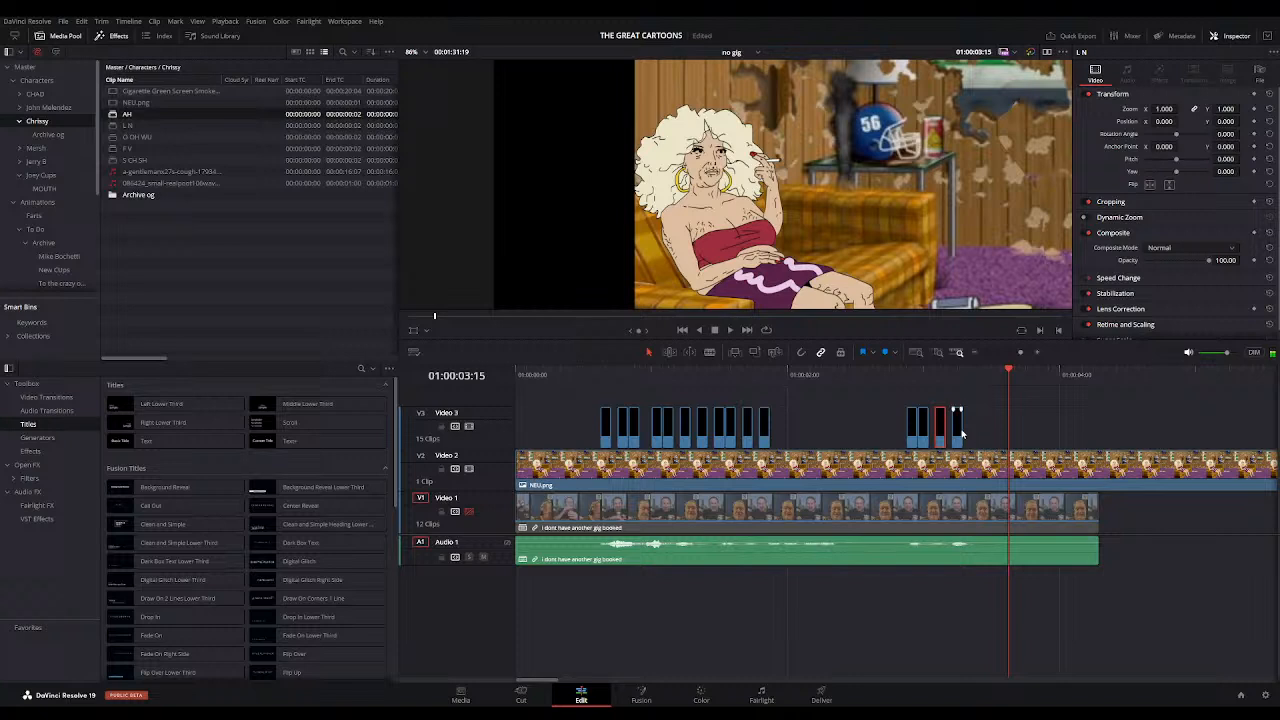
Step: Paste a copy of the AH mouth clip on Video 3 shortly after the last mouth clip and play back the phrase
left_click(975, 376)
key("ctrl+v")
left_click(897, 375)
key("space")
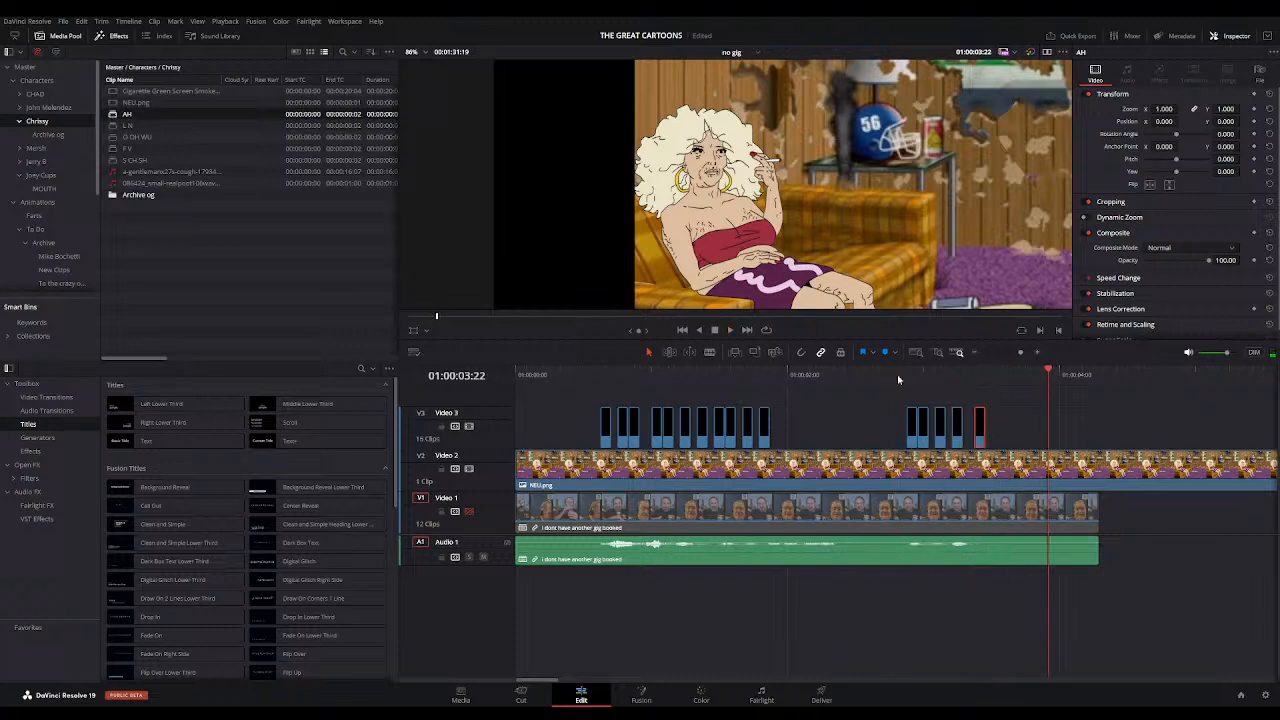
Step: Enlarge the viewer on the character's face and paste three spaced AH mouth clips into the Video 3 gap around 01:00:02:00
left_click(606, 376)
key("space")
key("space")
scroll(760, 191, "up", 1)
left_click_drag(760, 191, 872, 198)
key("space")
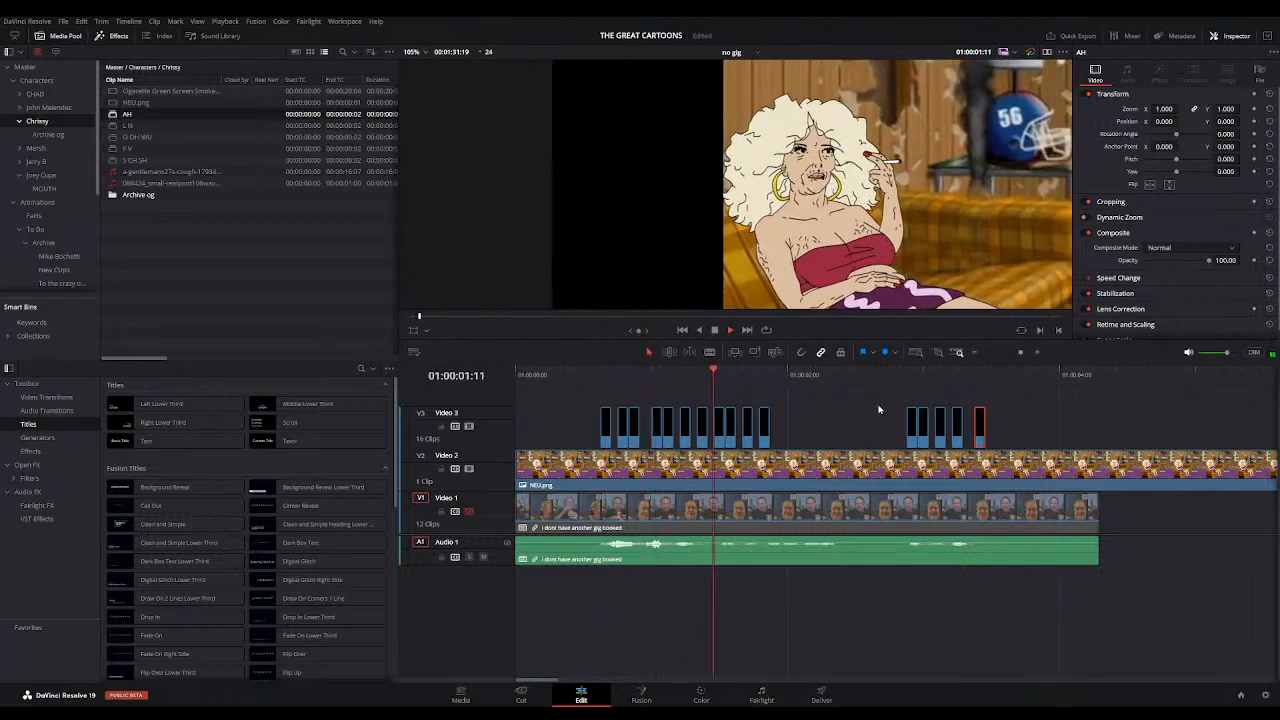
left_click(784, 376)
key("ctrl+v")
left_click(816, 375)
key("ctrl+v")
left_click(801, 375)
key("ctrl+v")
Step: Play back the lip sync across the first dialogue clip and listen to the speech in the second dialogue clip
key("space")
left_click(700, 375)
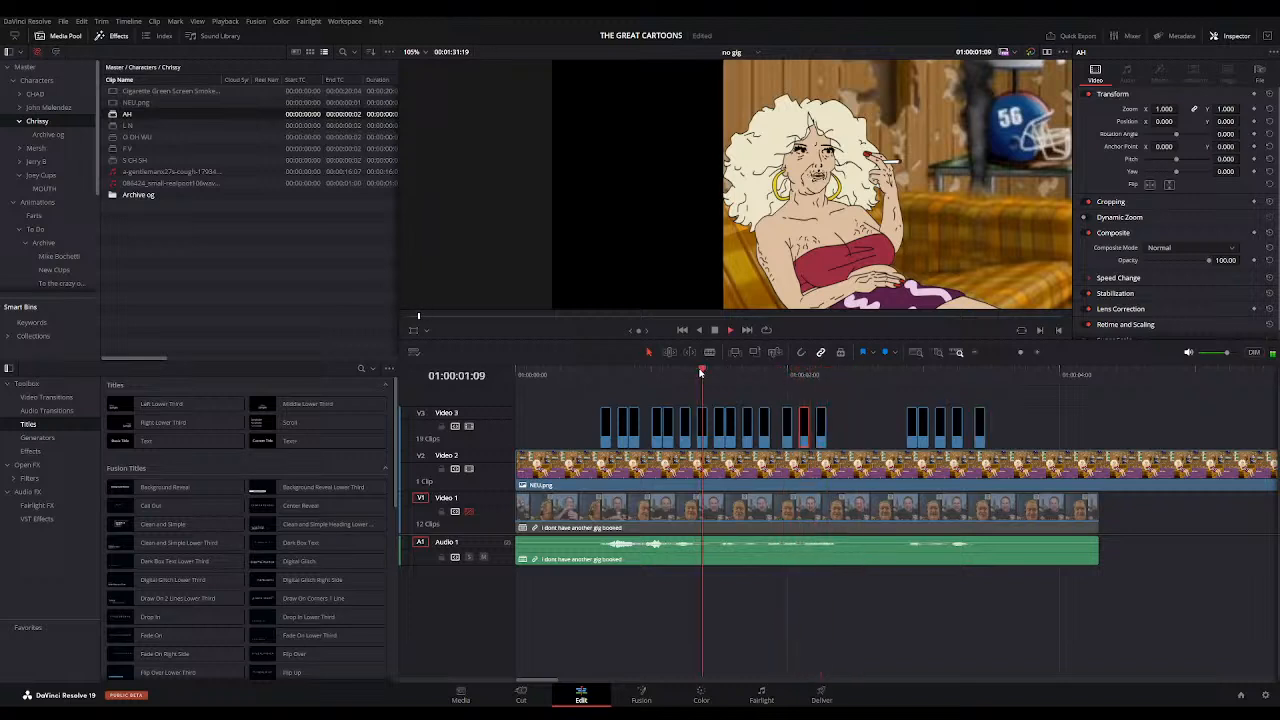
key("space")
left_click(594, 377)
key("space")
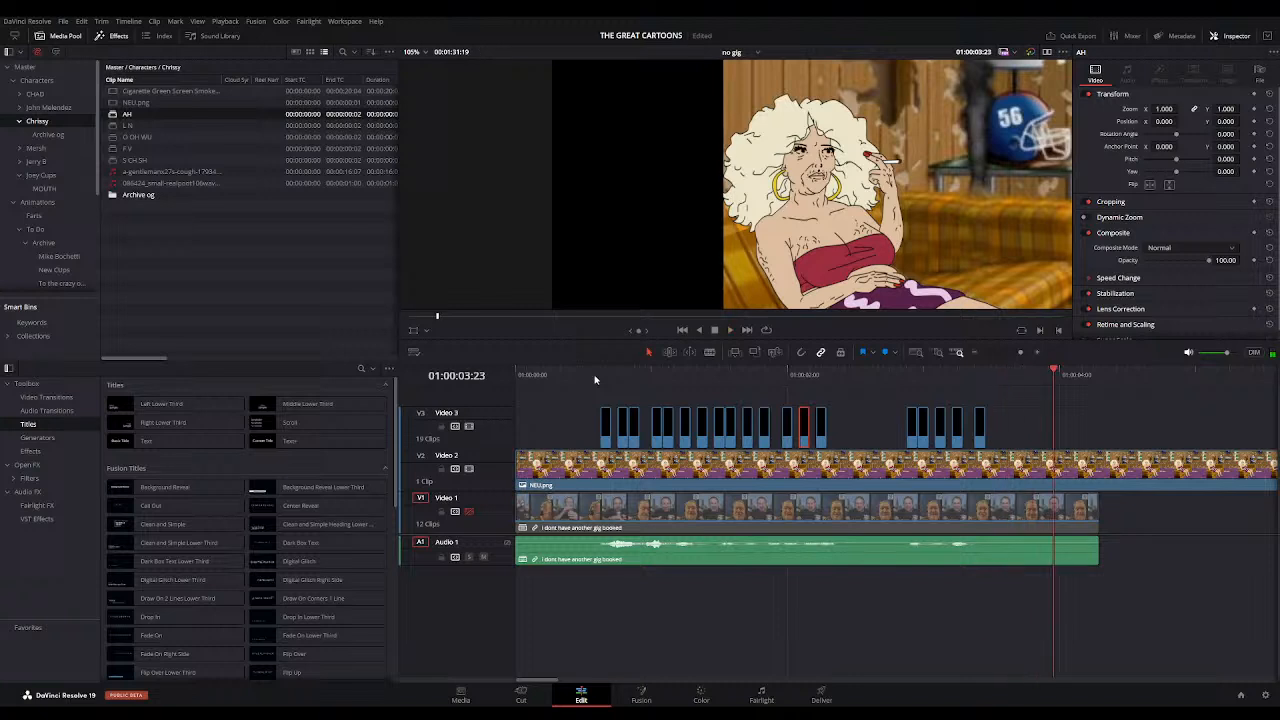
left_click(972, 355)
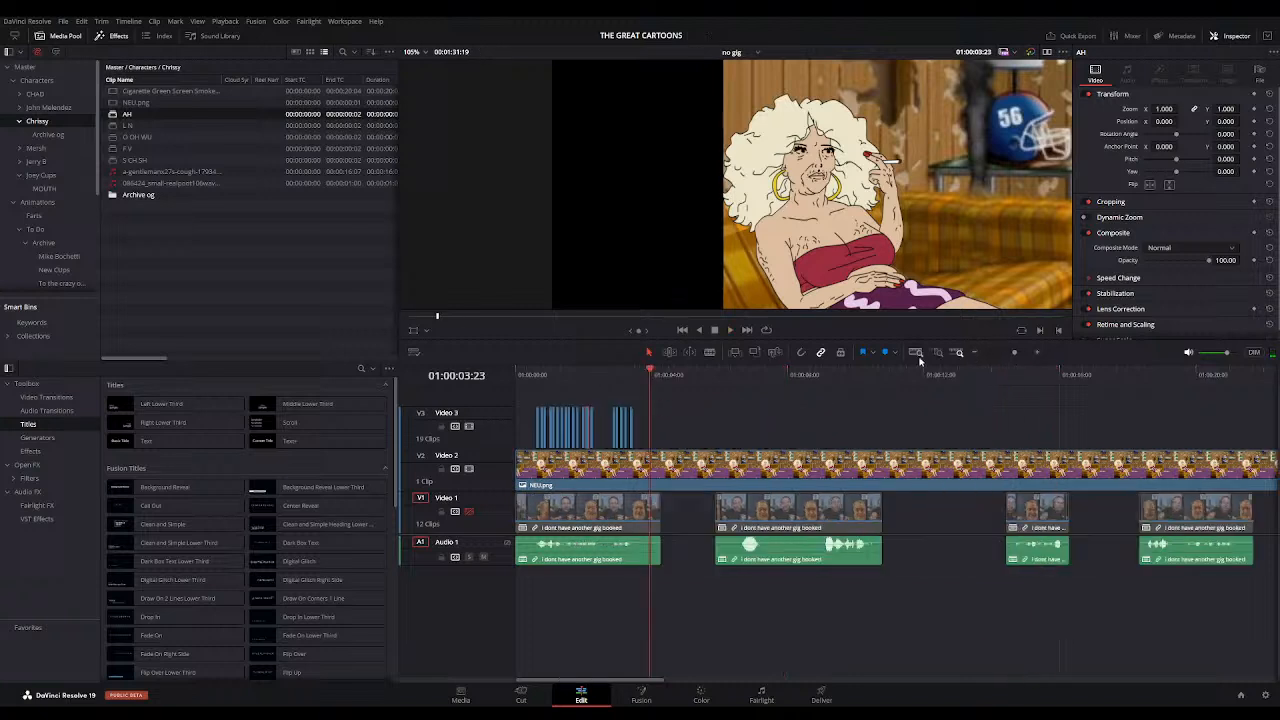
left_click(744, 386)
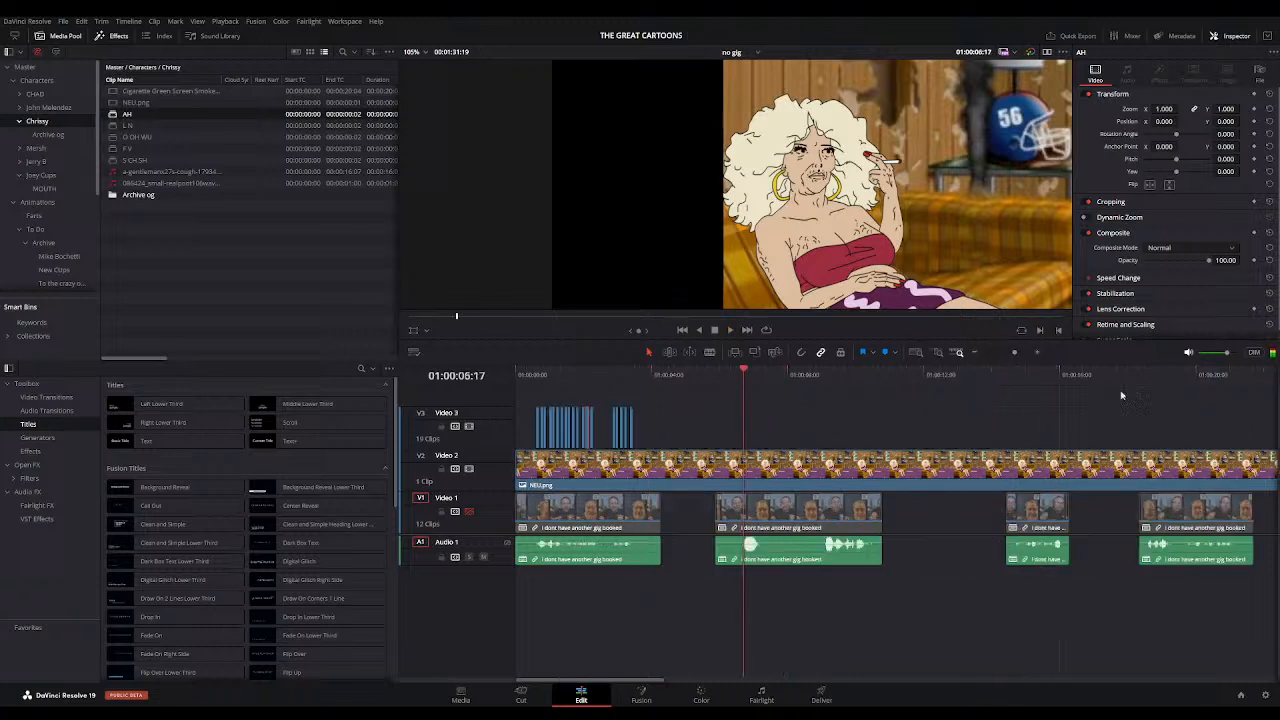
left_click(828, 378)
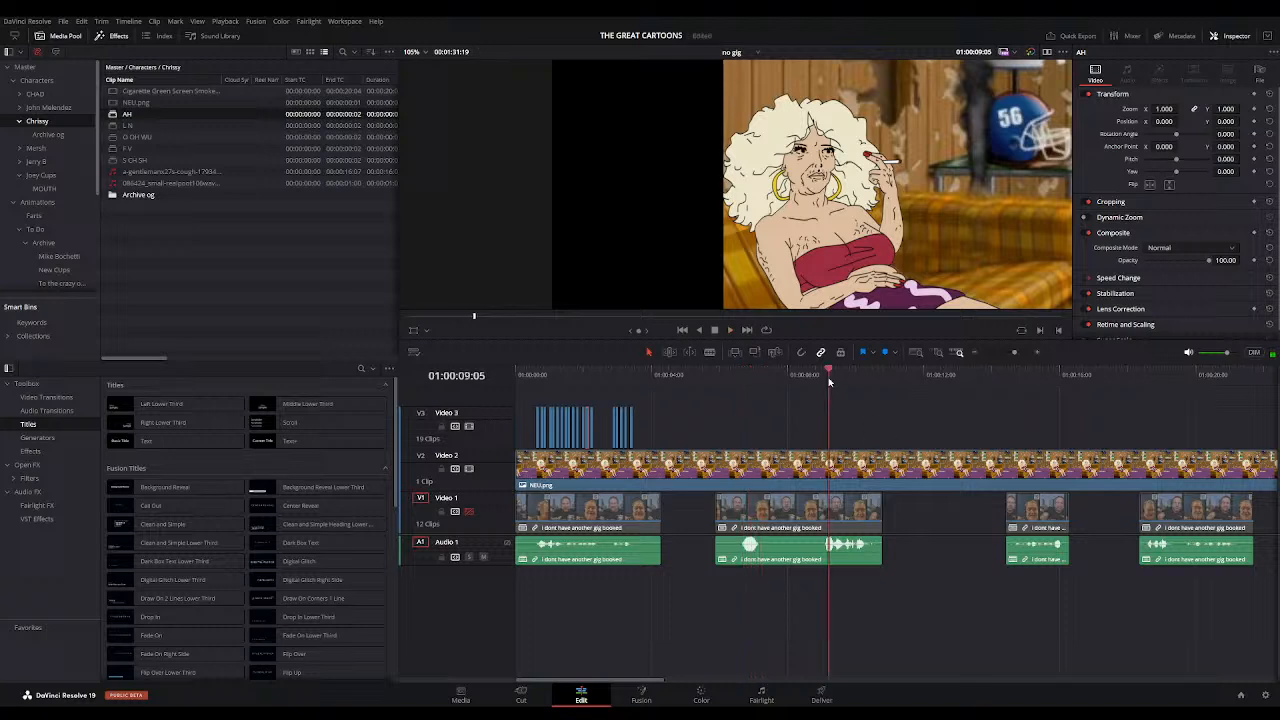
key("space")
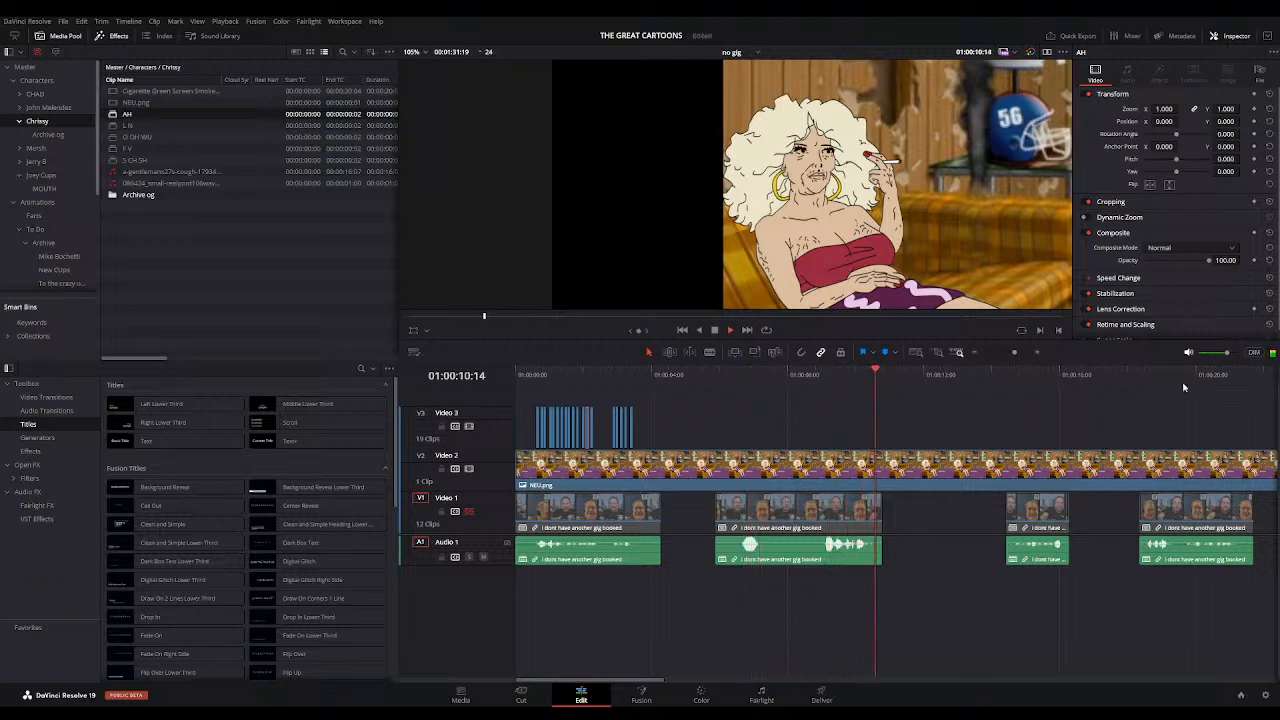
Step: Replay the dialogue clip that starts at 01:00:14:10 several times and listen for the mouth shapes in its opening words
left_click(1010, 374)
key("ctrl+equal")
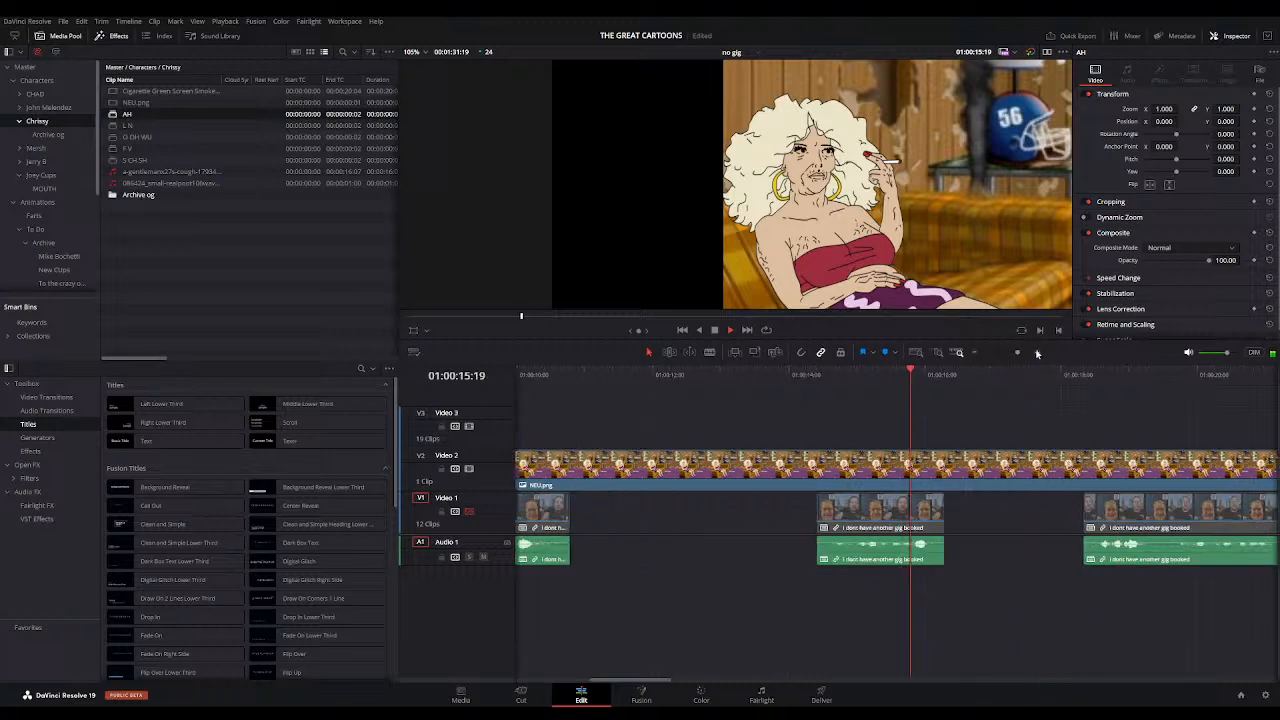
mouse_move(729, 376)
left_mouse_down()
mouse_move(754, 376)
mouse_move(727, 376)
left_mouse_up()
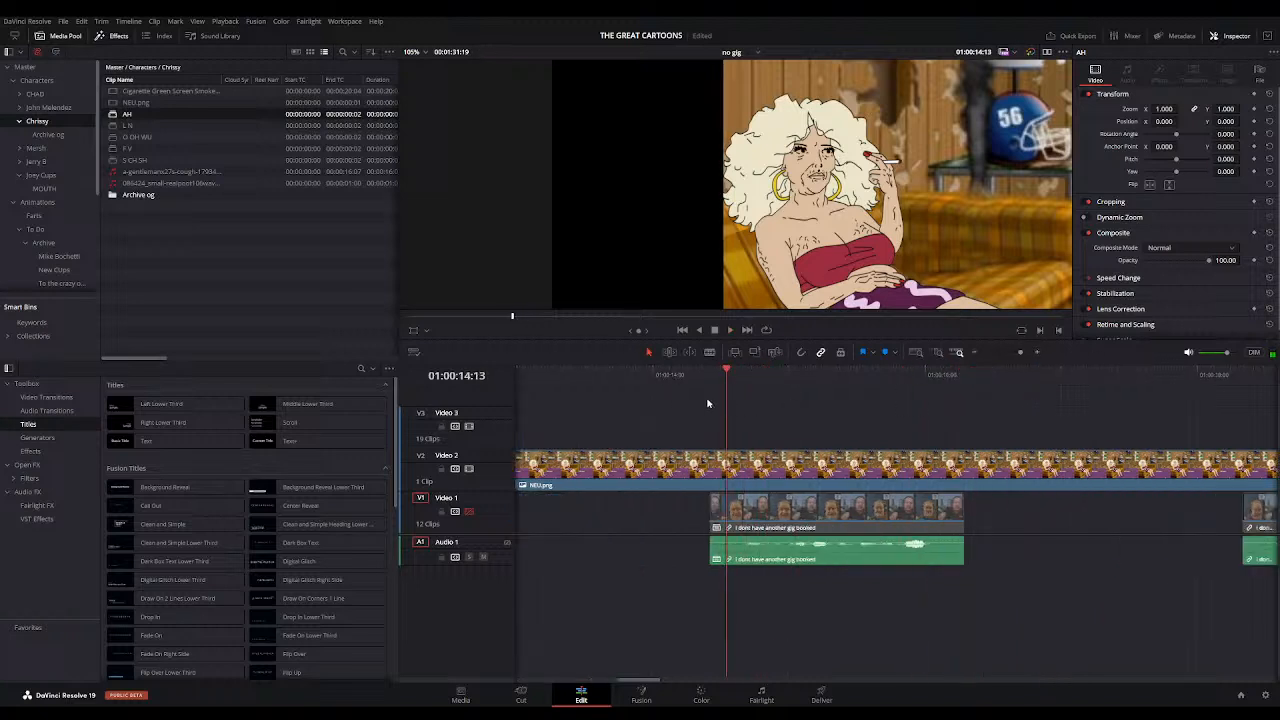
key("space")
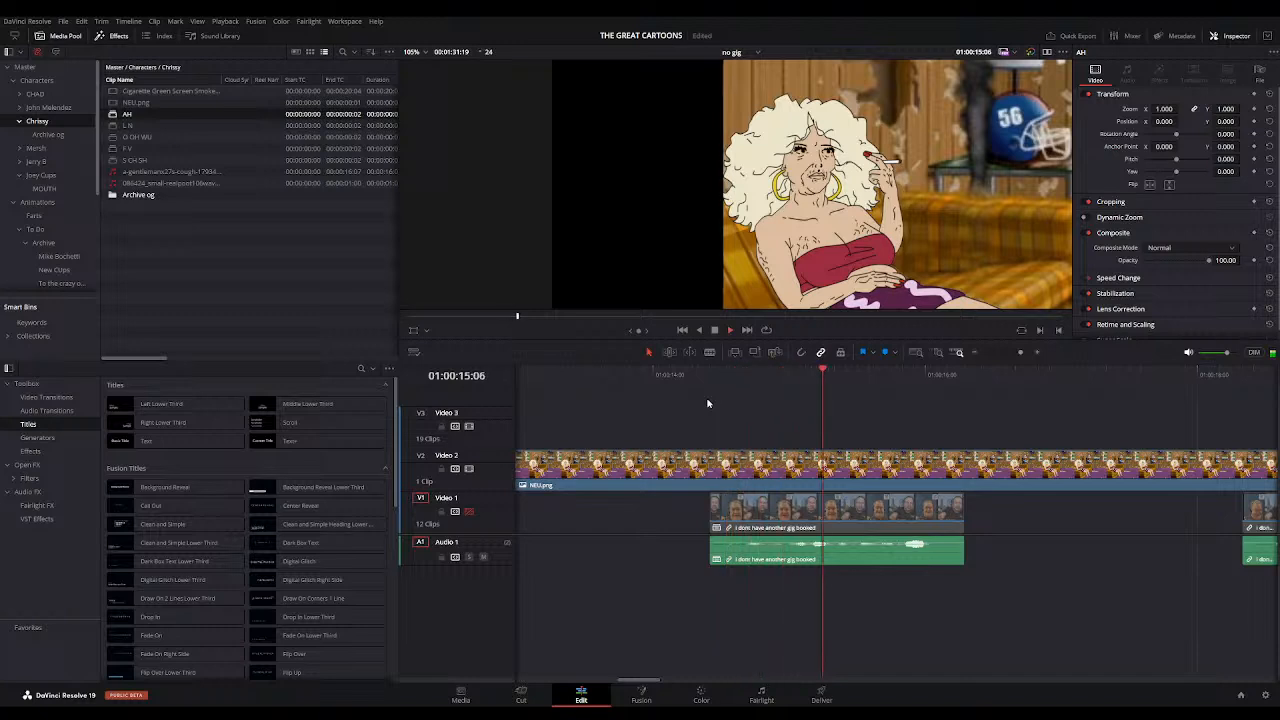
left_click(711, 375)
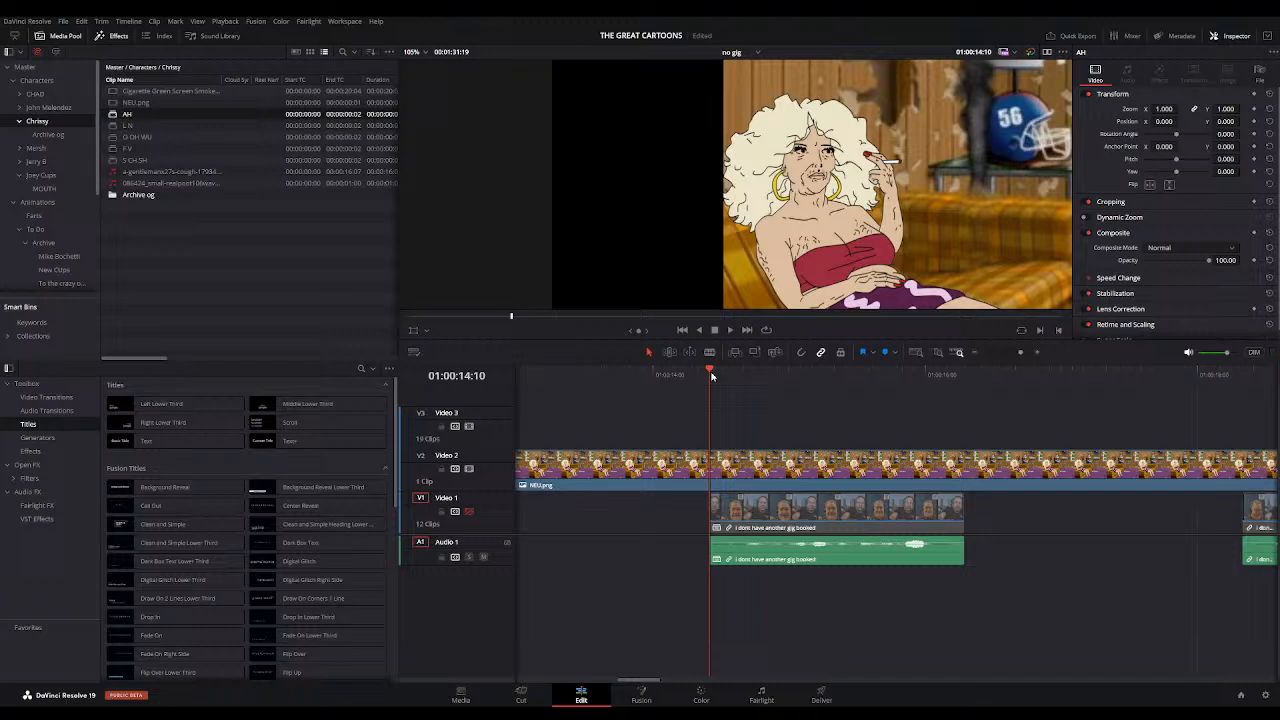
key("space")
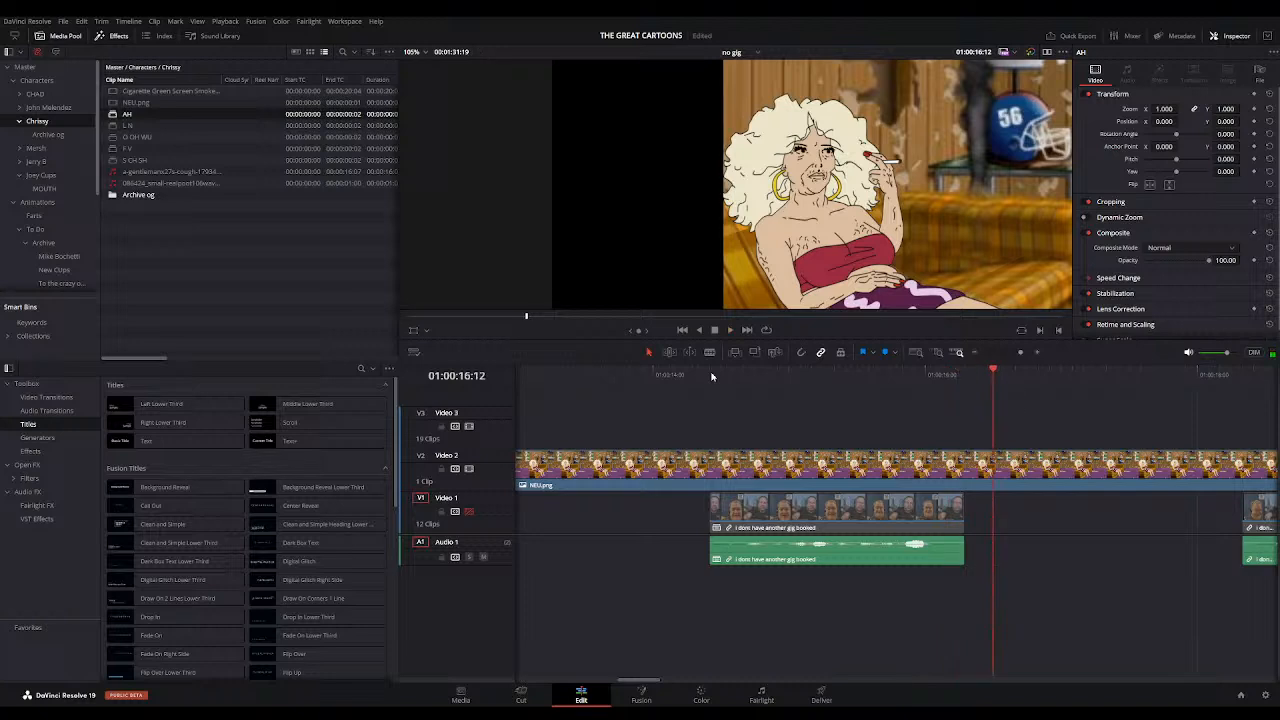
left_click(712, 376)
key("space")
left_click(713, 386)
left_click(1035, 354)
key("space")
left_click(975, 353)
left_click(975, 353)
key("space")
key("space")
mouse_move(885, 388)
left_mouse_down()
mouse_move(893, 380)
mouse_move(869, 380)
mouse_move(900, 380)
mouse_move(873, 380)
left_mouse_up()
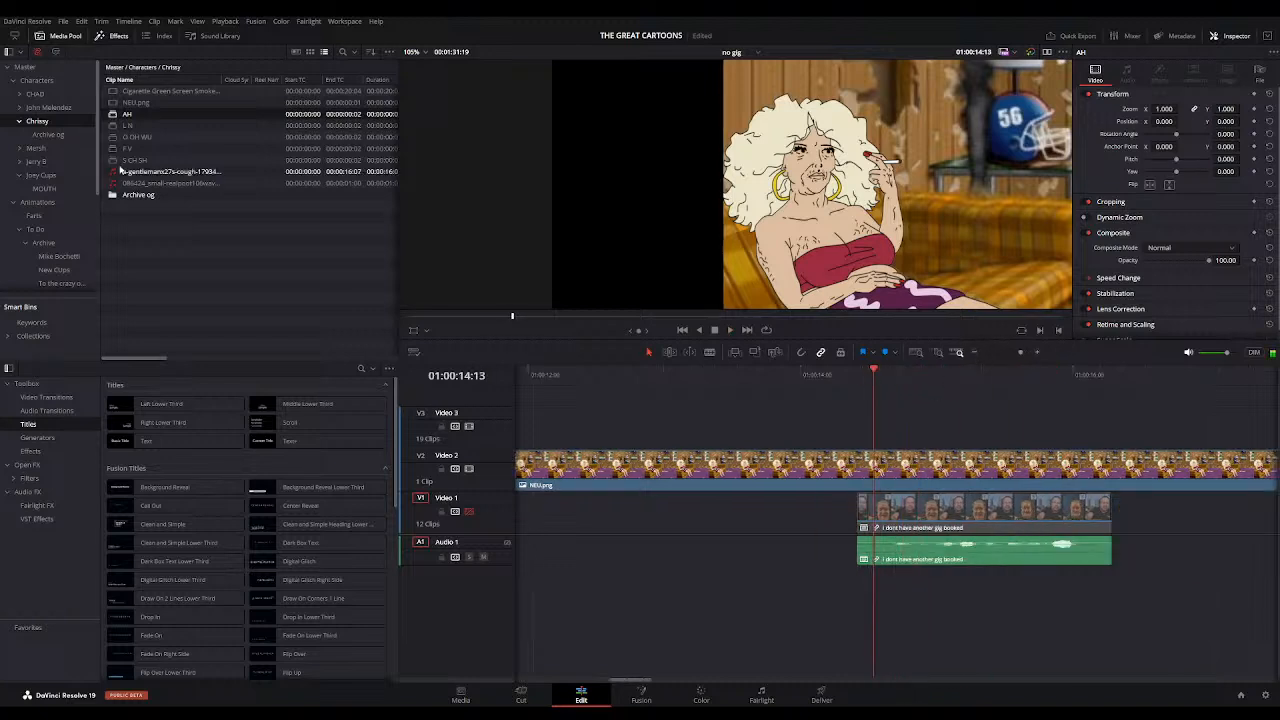
Step: Place an AH mouth clip followed directly by an S CH SH clip on Video 3 at about 01:00:14:15 and play back the phrase
left_click_drag(120, 115, 890, 437)
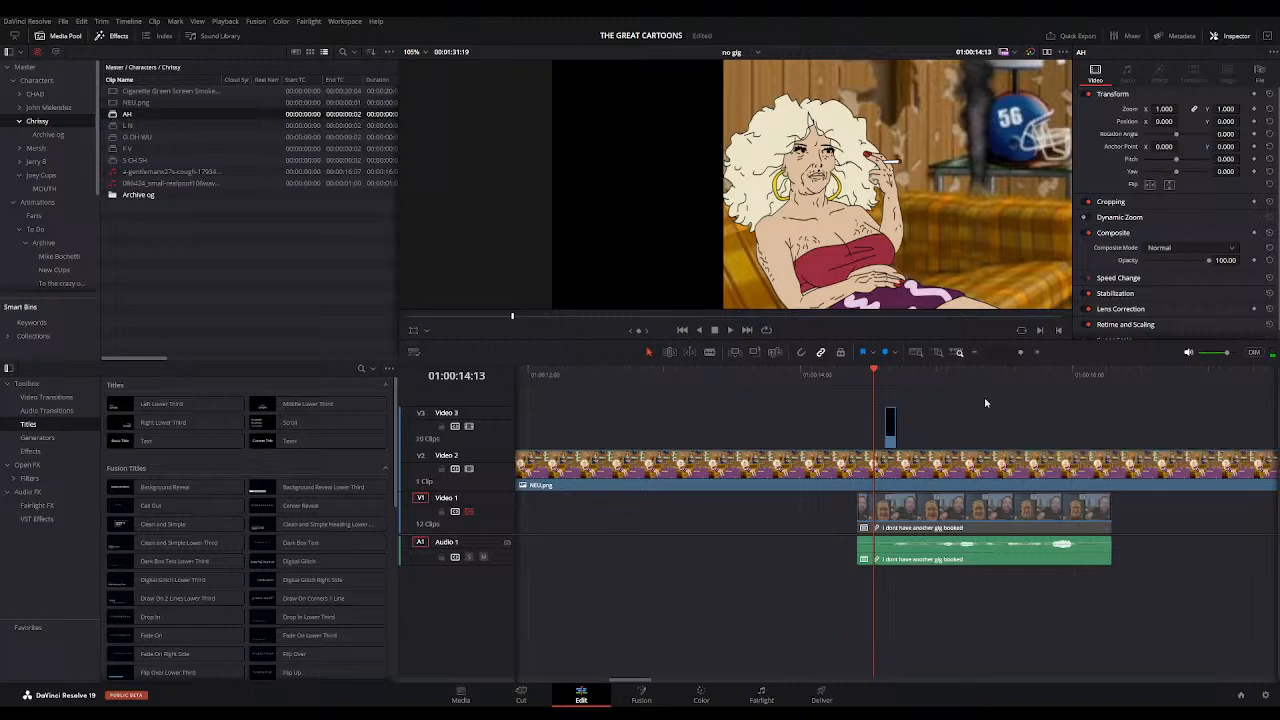
left_click(1037, 352)
left_click_drag(135, 160, 945, 425)
left_click(870, 374)
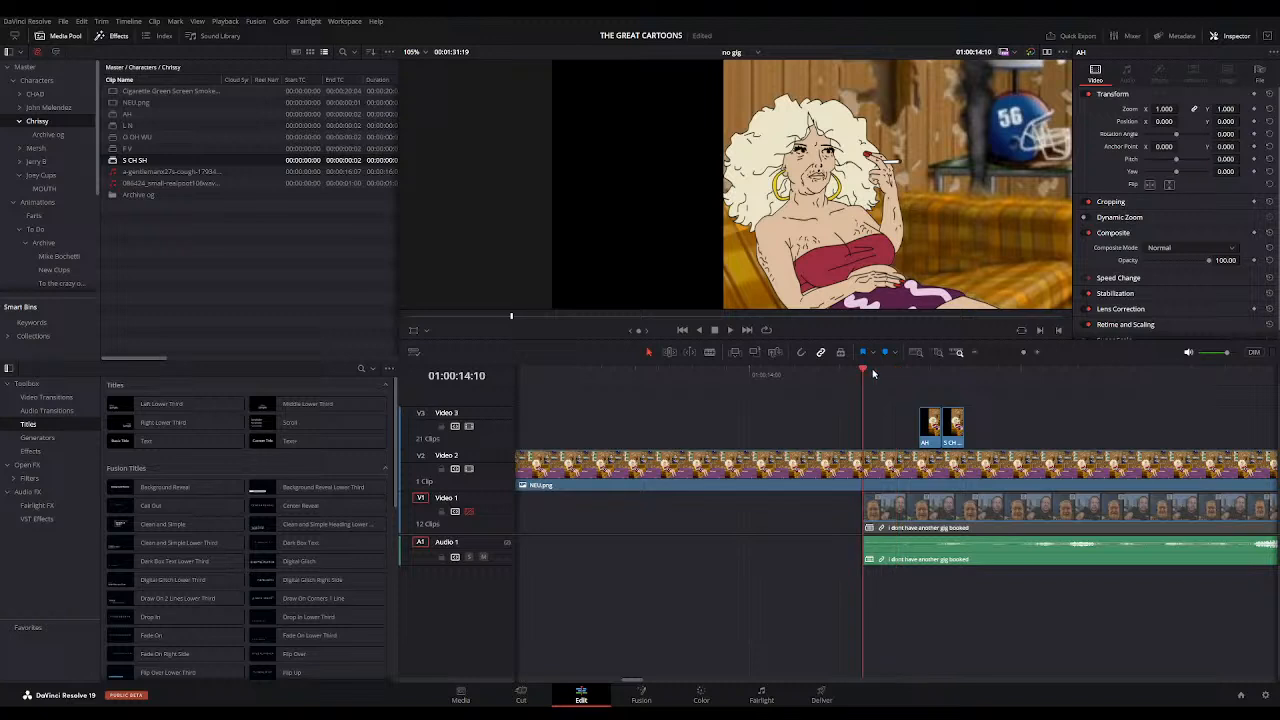
key("space")
key("space")
key("space")
left_click(994, 377)
left_click(908, 376)
key("space")
Step: Add an O OH WU mouth clip on Video 3 shortly after the S CH SH clip and play back the phrase
left_click_drag(125, 137, 974, 443)
left_click(883, 376)
key("space")
key("space")
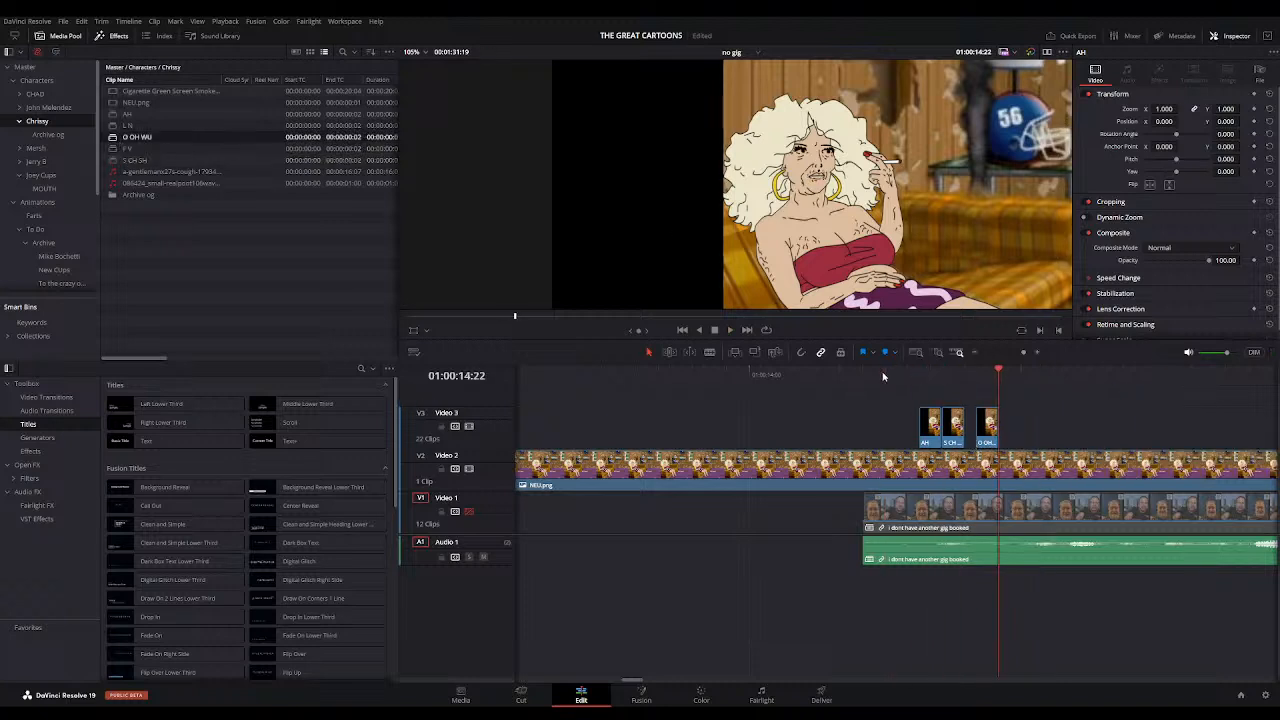
left_click(883, 376)
key("space")
Step: Add AH, L N and AH mouth clips on Video 3 after the O OH WU clip, the last two back to back, and check playback
left_click(1012, 376)
left_click_drag(127, 113, 1013, 437)
left_click(866, 380)
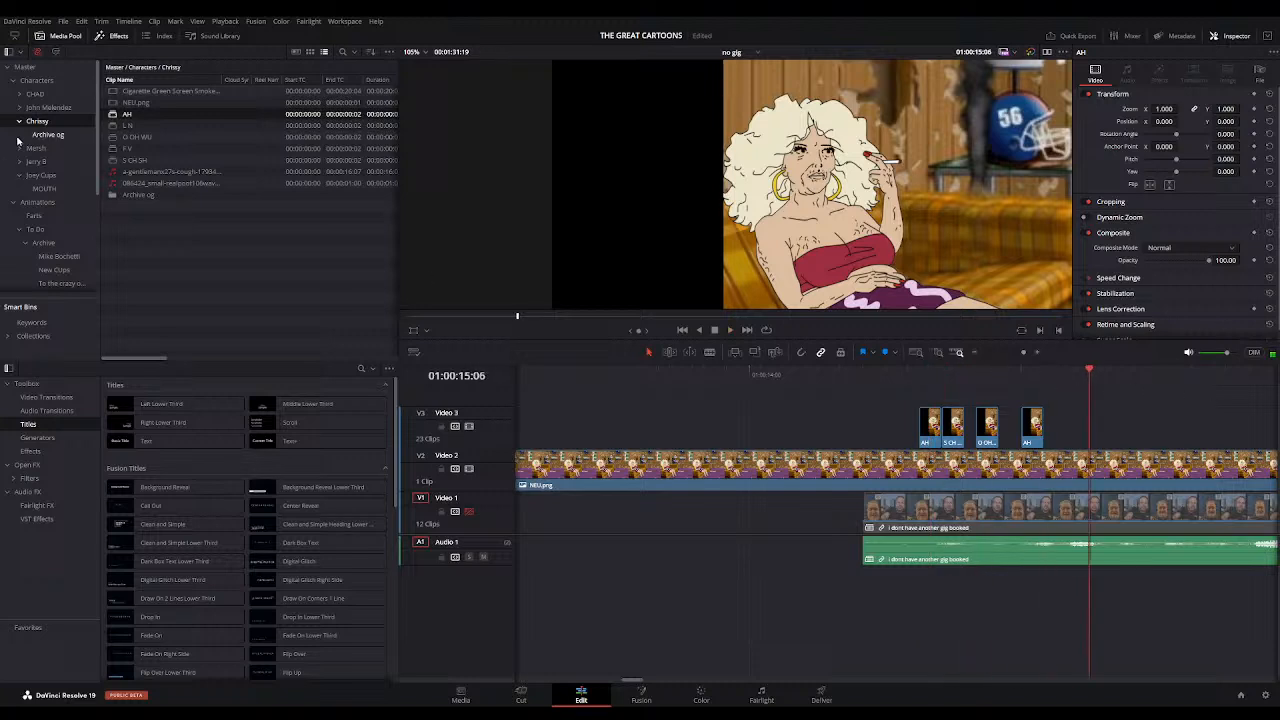
left_click_drag(127, 125, 1054, 430)
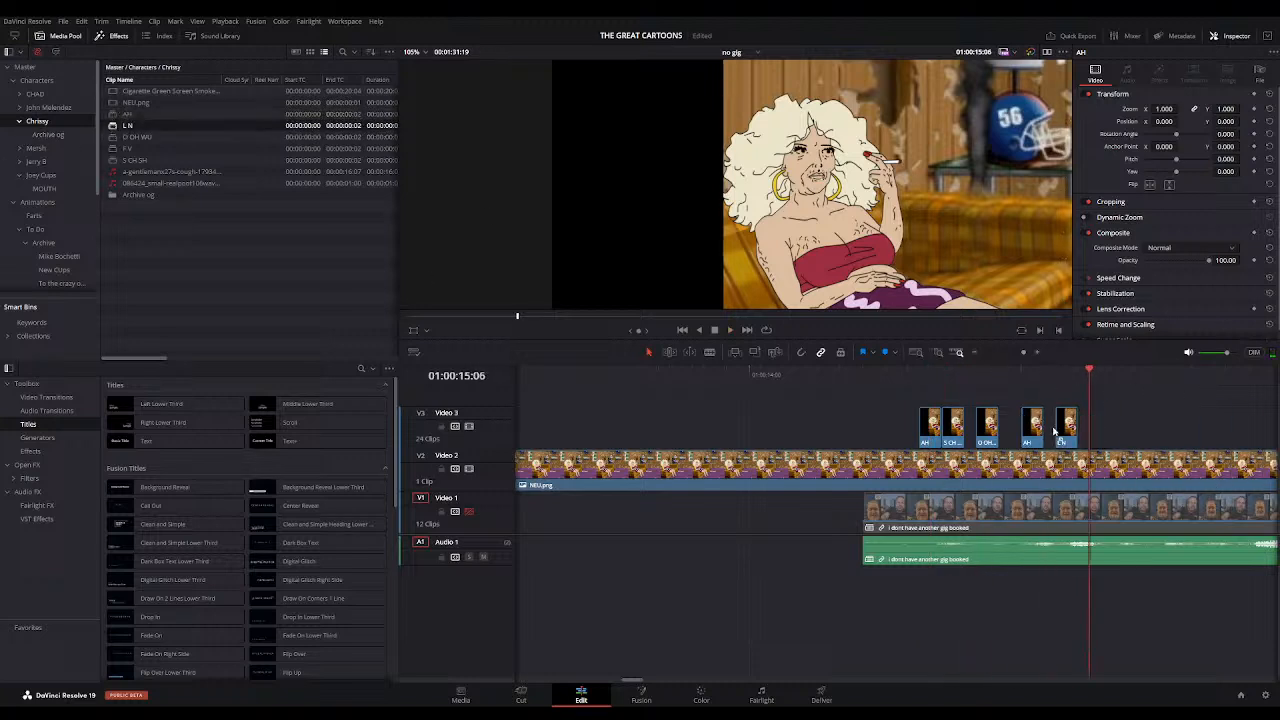
left_click_drag(127, 113, 1072, 437)
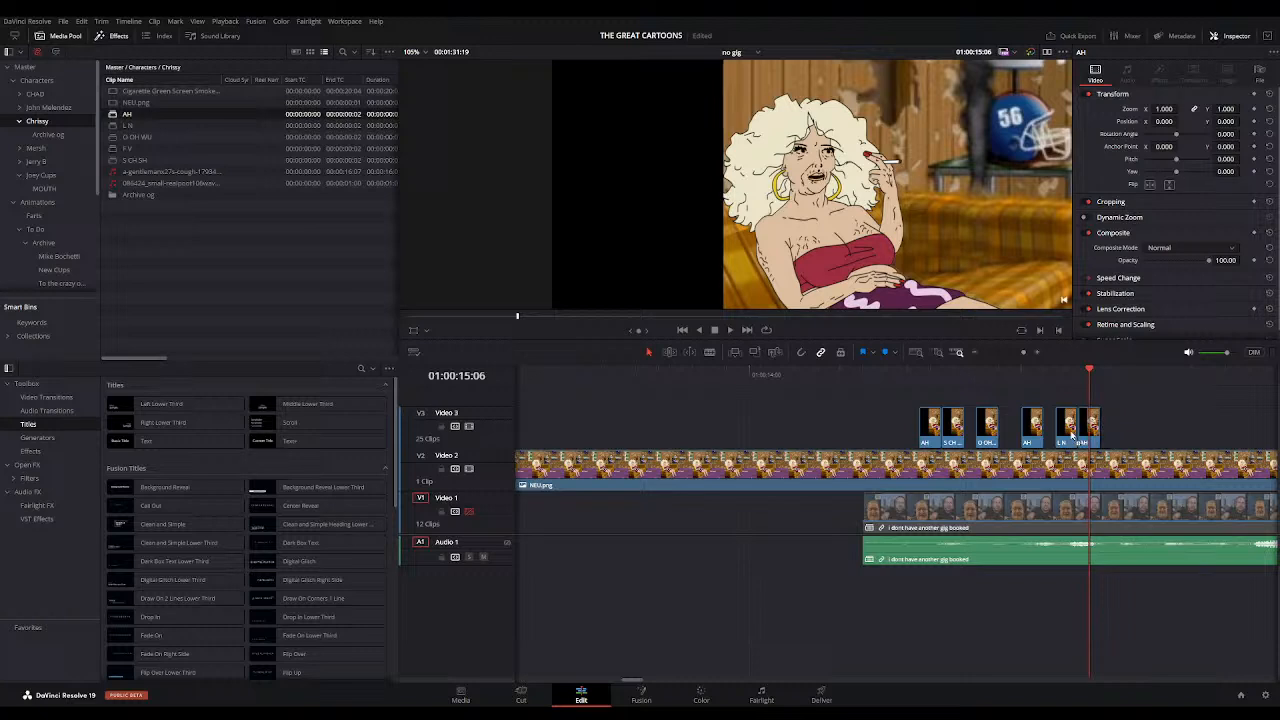
left_click(885, 376)
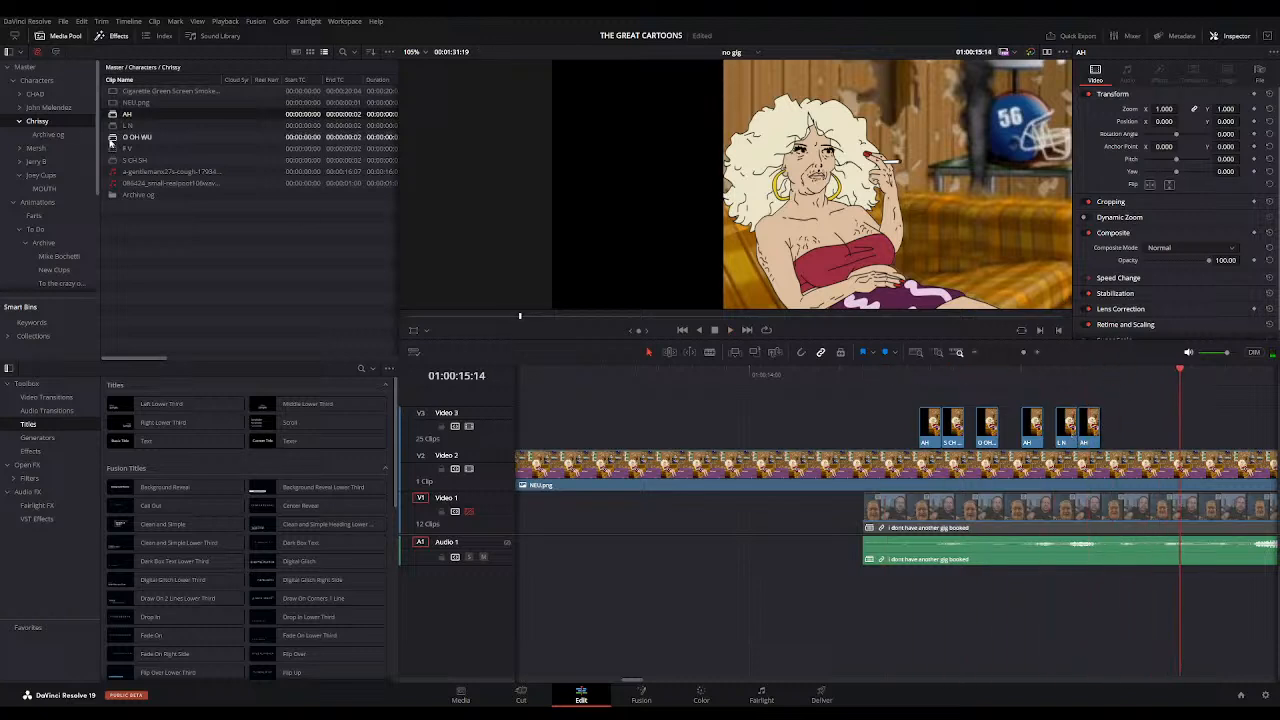
Step: Place adjacent S CH SH and AH mouth clips on Video 3 at about 01:00:15:08 and play back the lip sync
left_click_drag(128, 160, 1050, 432)
left_click_drag(128, 114, 1070, 438)
left_click(836, 374)
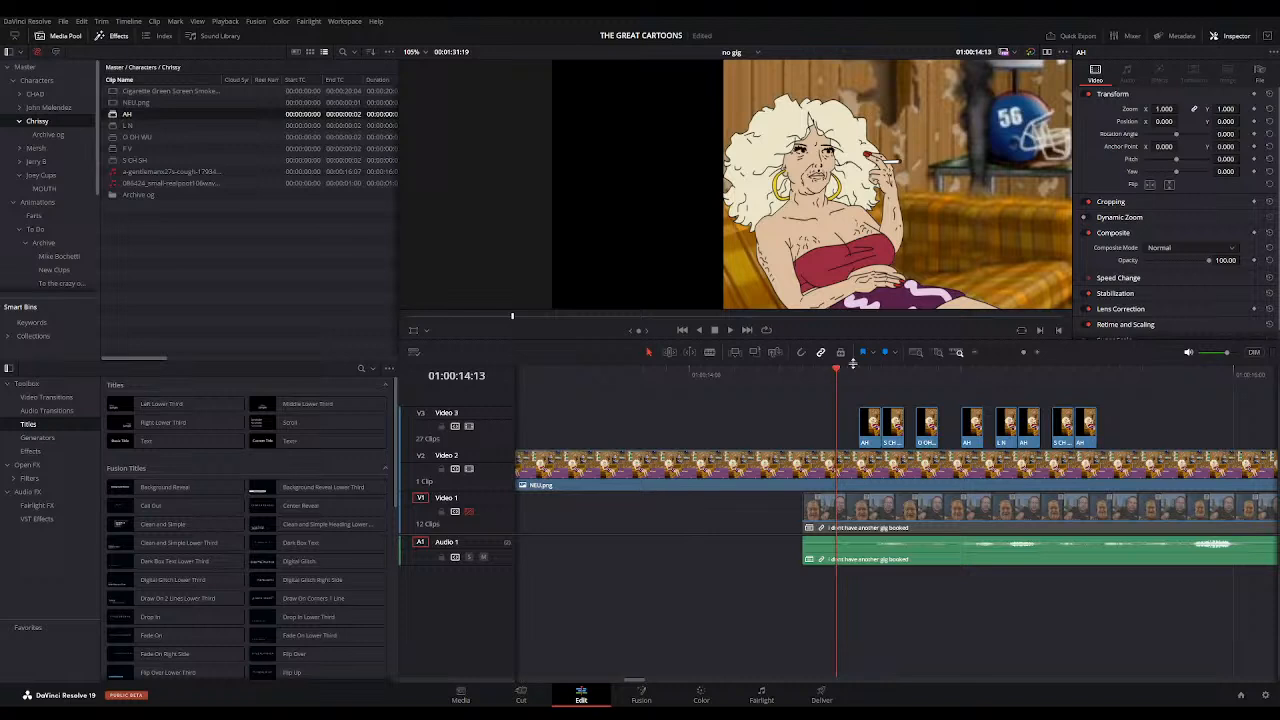
key("space")
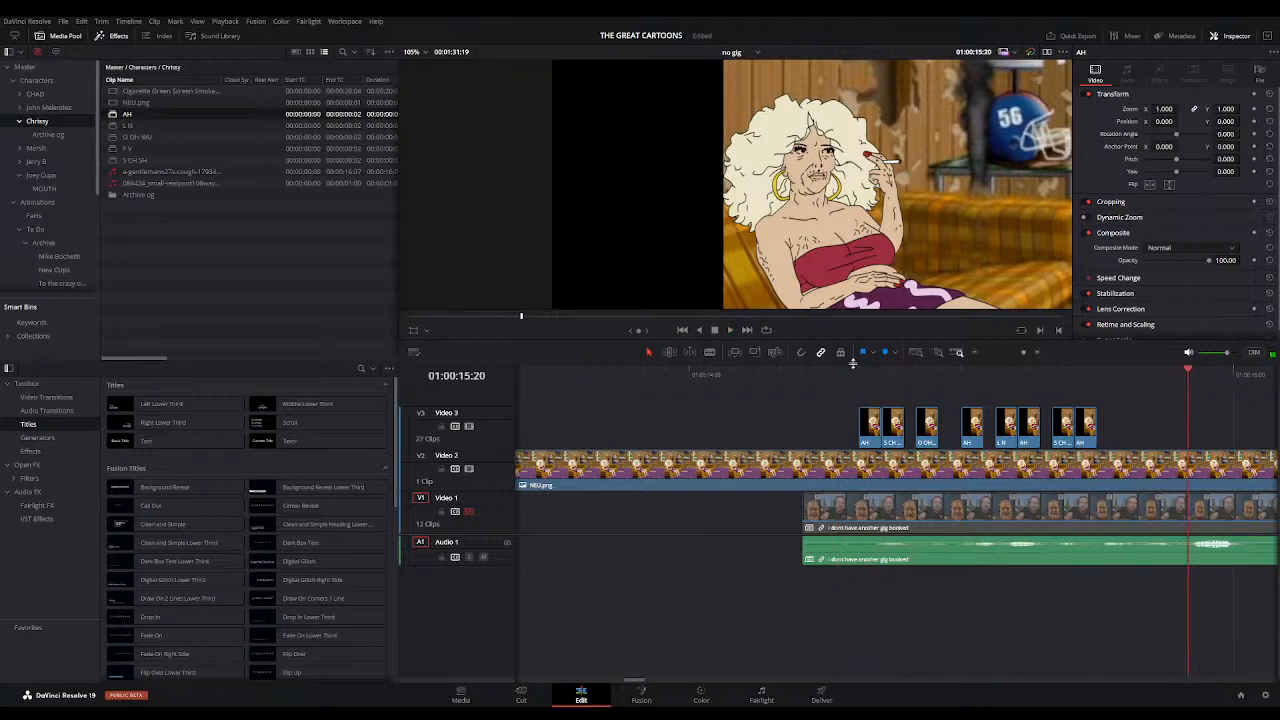
left_click(836, 374)
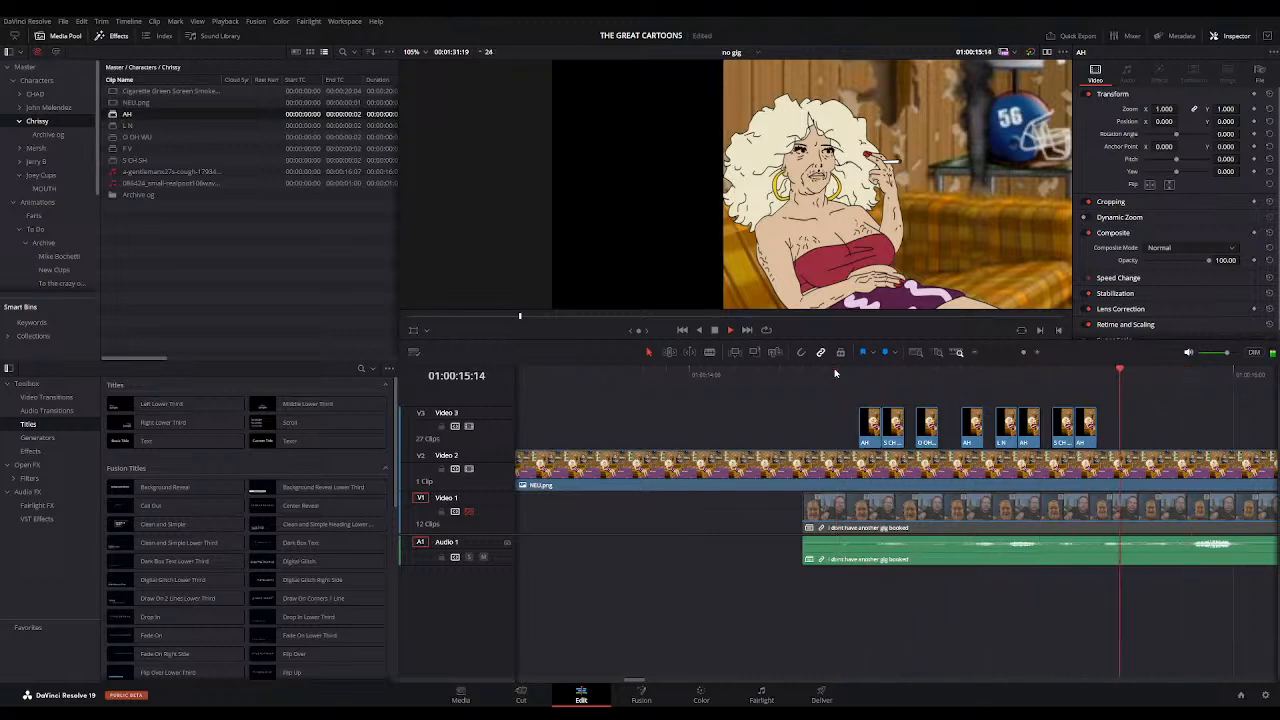
Step: Place another AH mouth clip on Video 3 at 01:00:15:13 and play back from there
left_click(1113, 376)
left_click(1111, 376)
key("space")
left_click_drag(118, 121, 1107, 440)
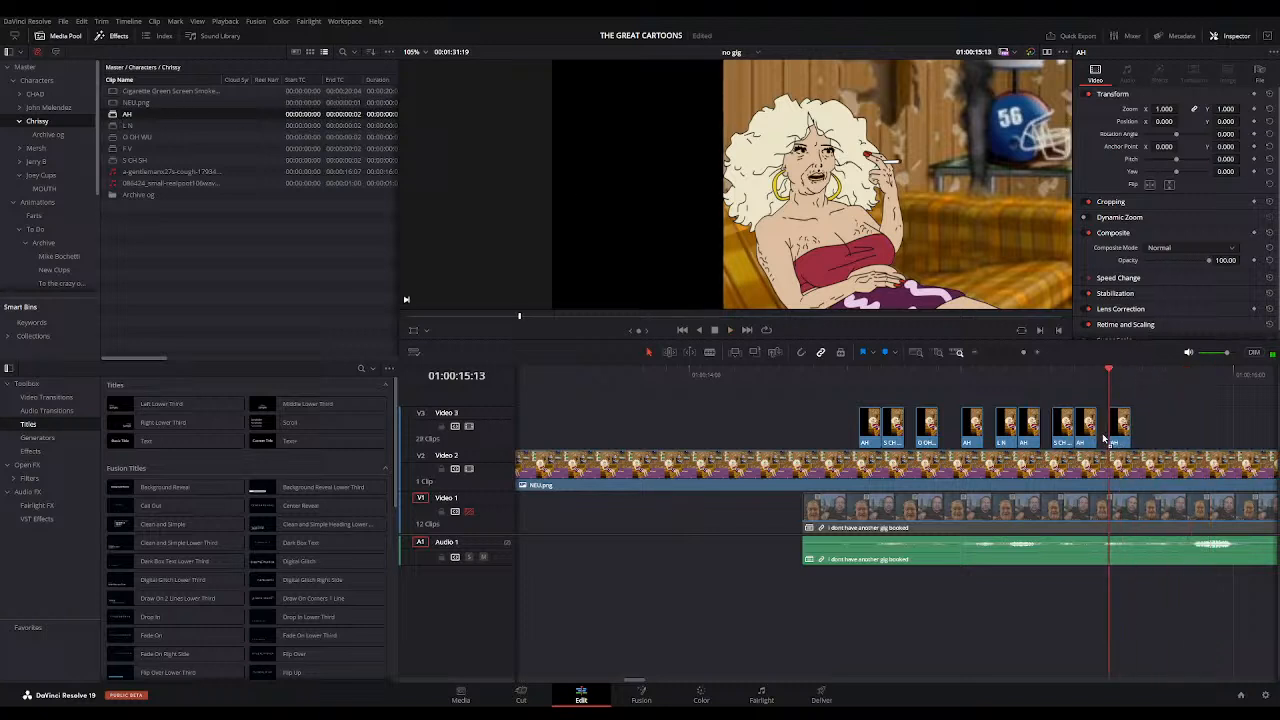
key("space")
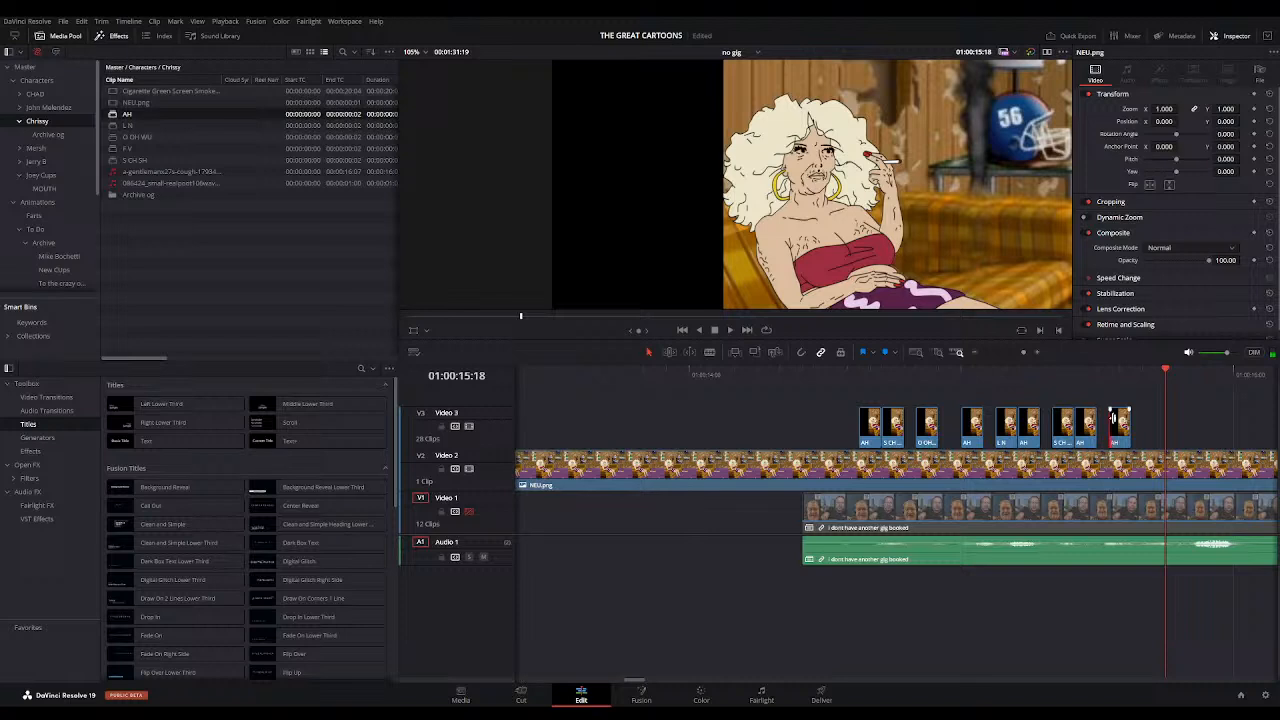
Step: Paste three spaced copies of the last AH mouth clip on Video 3 over the rest of the dialogue clip and play back the result
left_click(1118, 436)
left_click(1143, 375)
key("ctrl+v")
left_click(1189, 375)
key("ctrl+v")
left_click(1222, 375)
key("ctrl+v")
left_click(846, 375)
key("space")
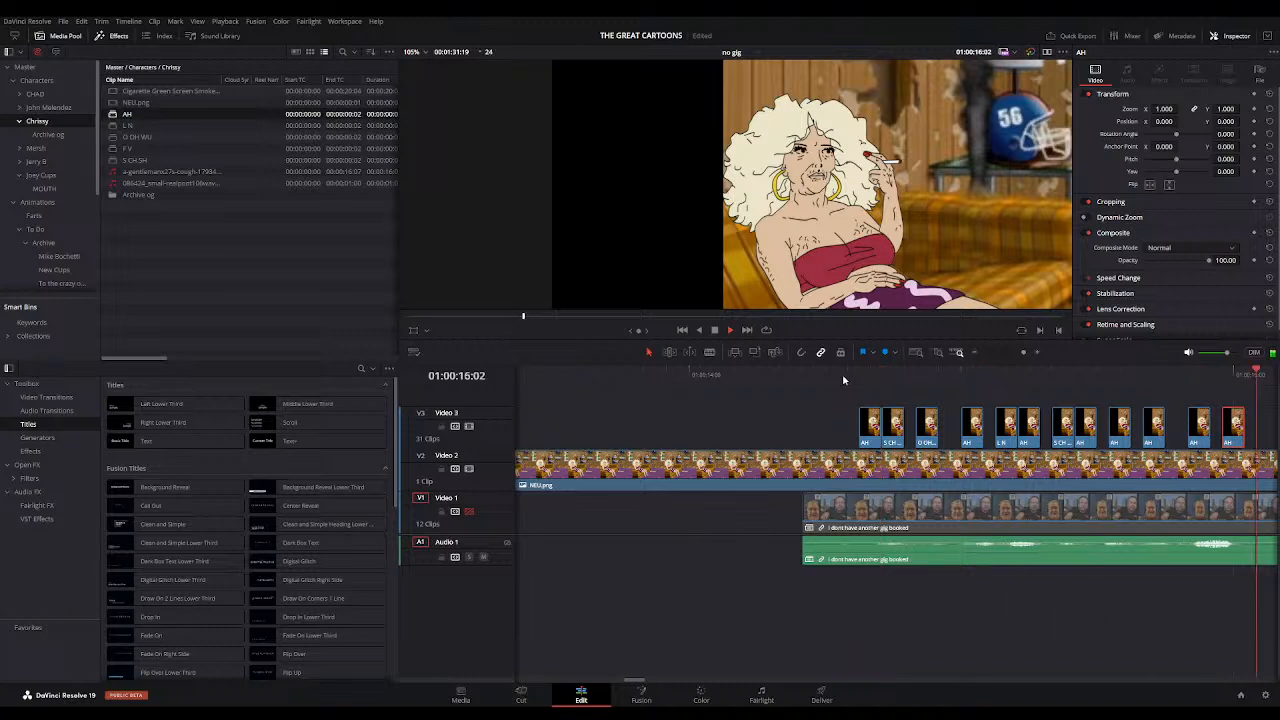
key("space")
left_click(714, 375)
key("space")
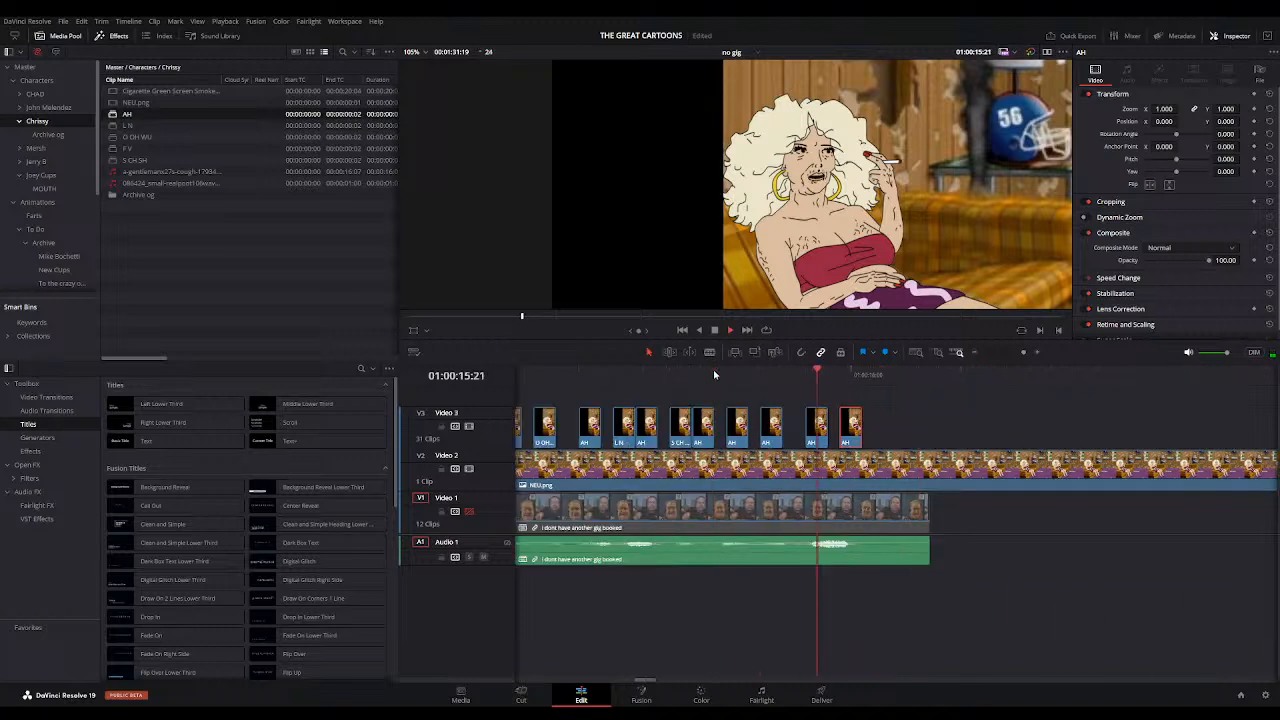
key("space")
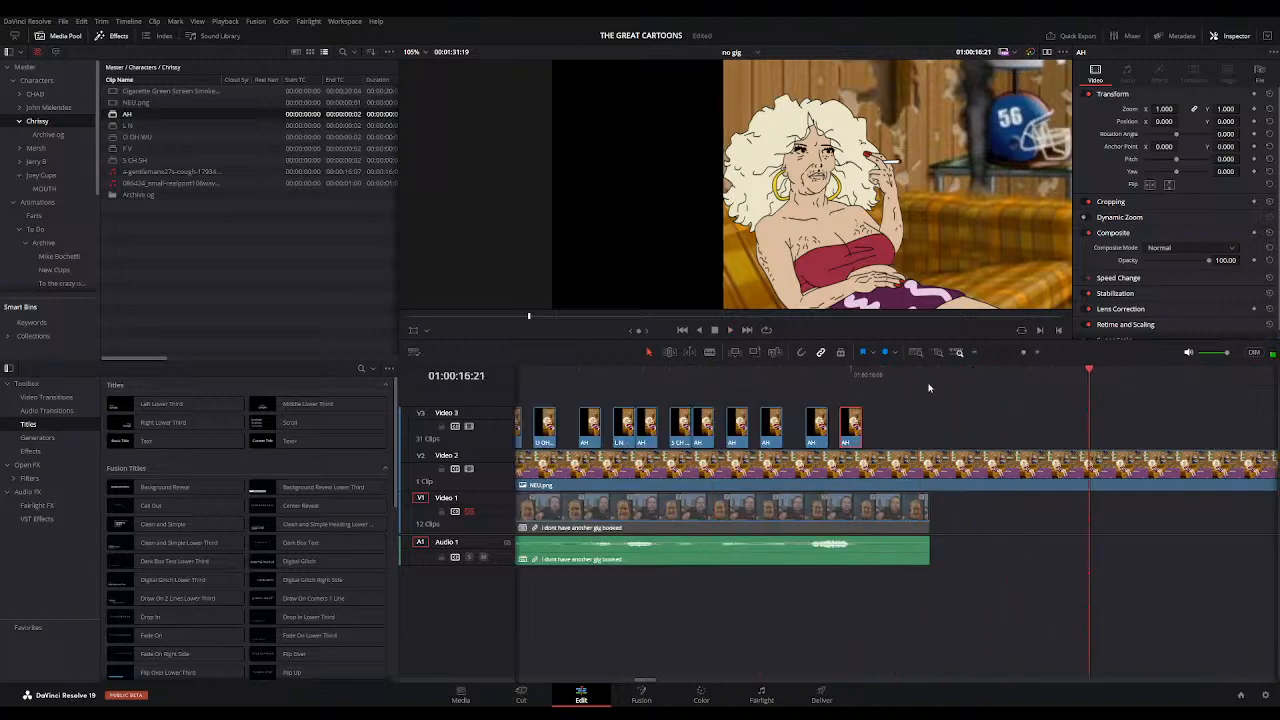
Step: Replay the dialogue clip starting just before 01:00:18:12 and listen for the mouth shapes in its first words
left_click(975, 354)
left_click(975, 354)
left_click(1010, 381)
left_click(1037, 352)
key("space")
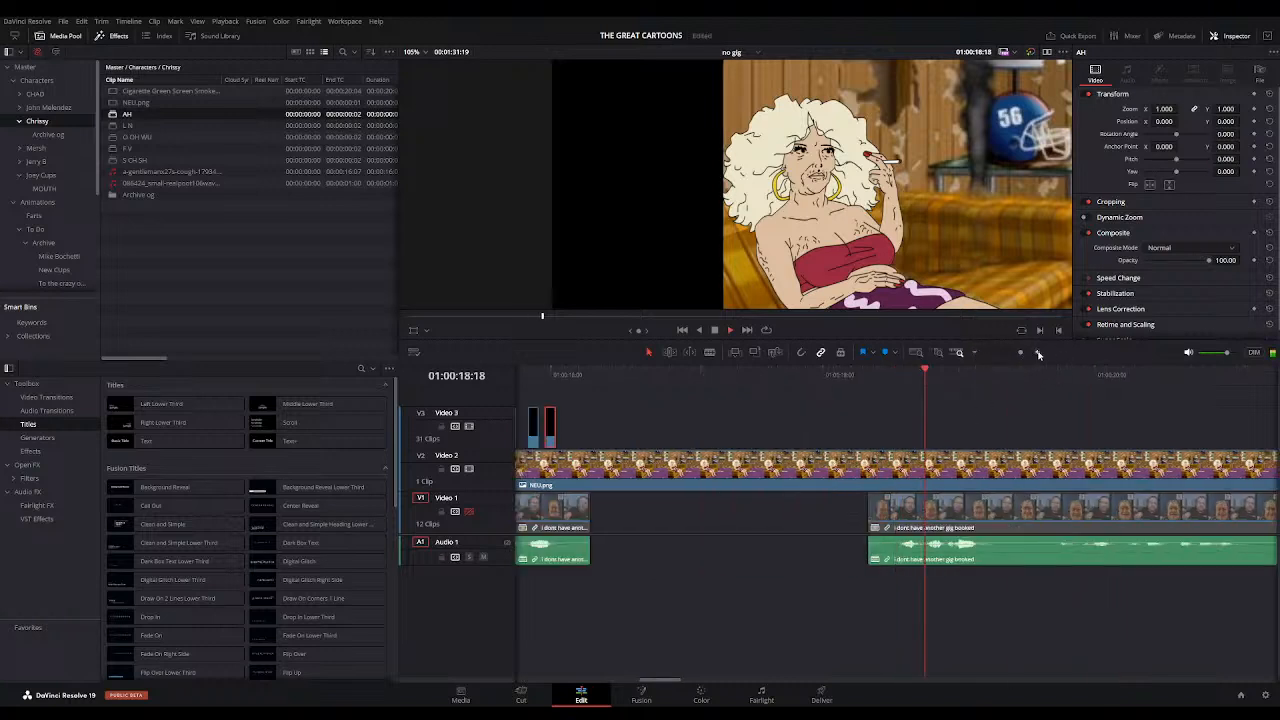
left_click(895, 375)
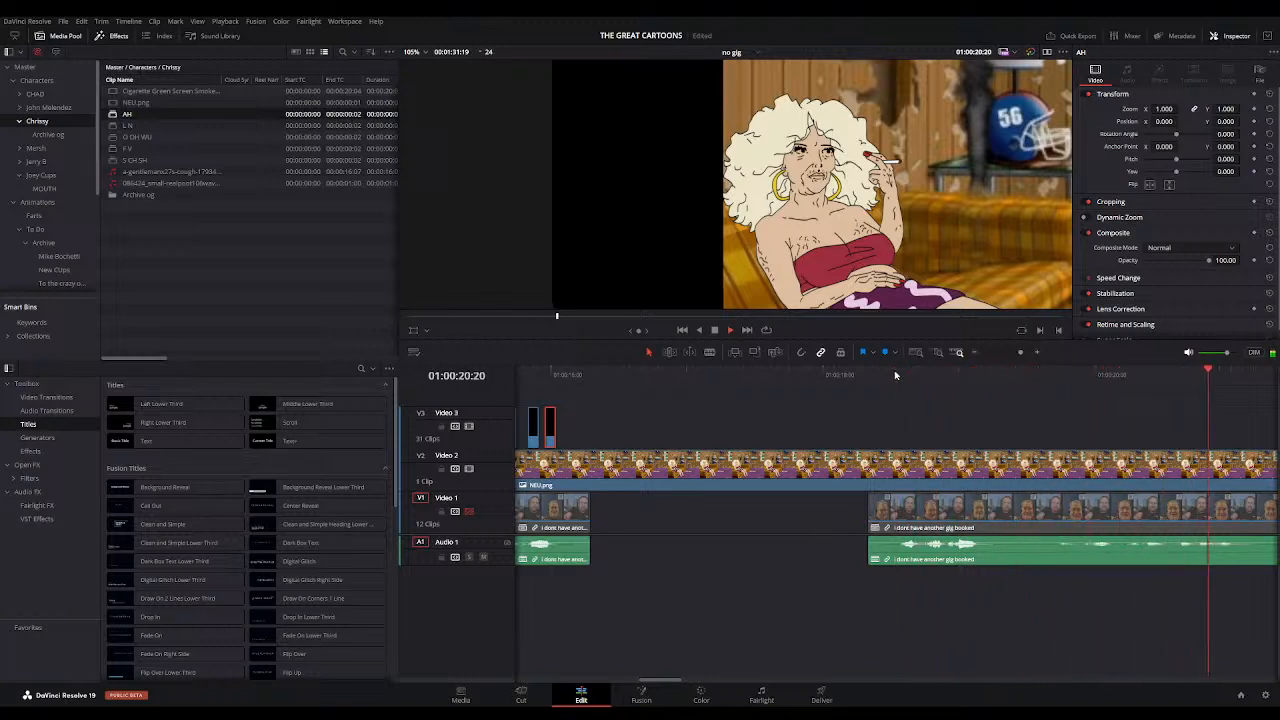
left_click(975, 353)
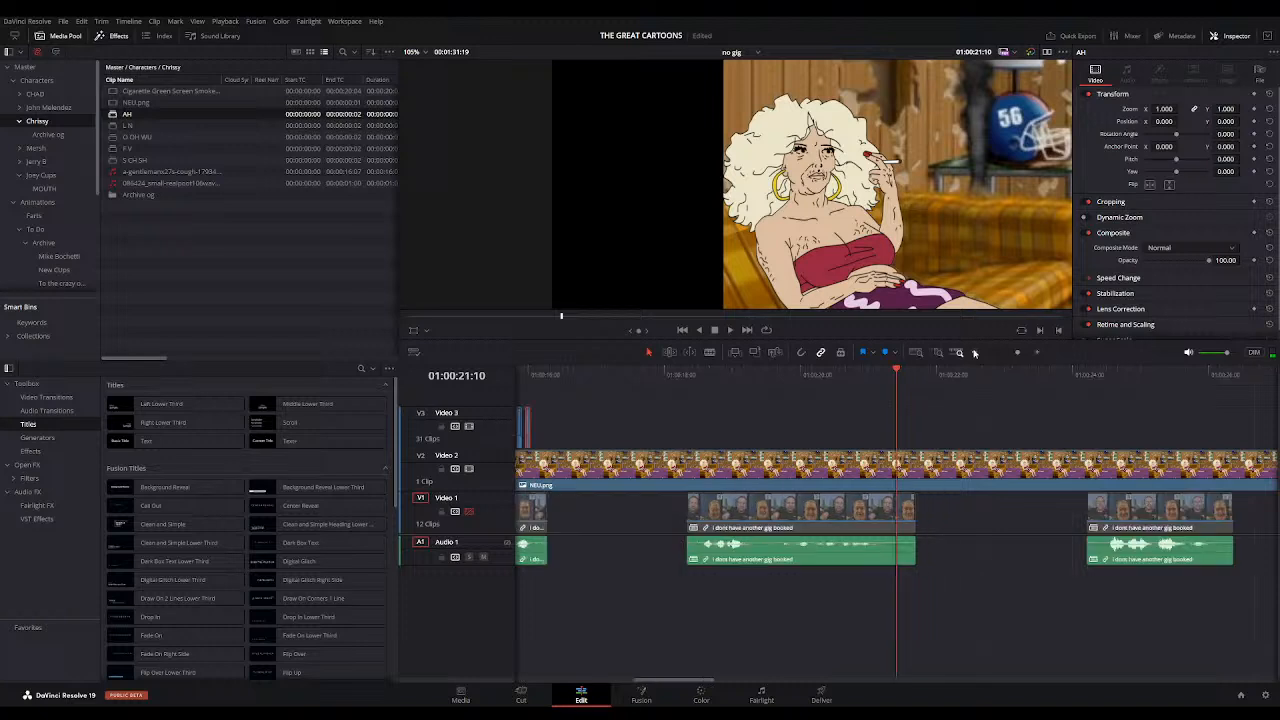
left_click(698, 375)
key("space")
left_click(697, 374)
left_click(1039, 352)
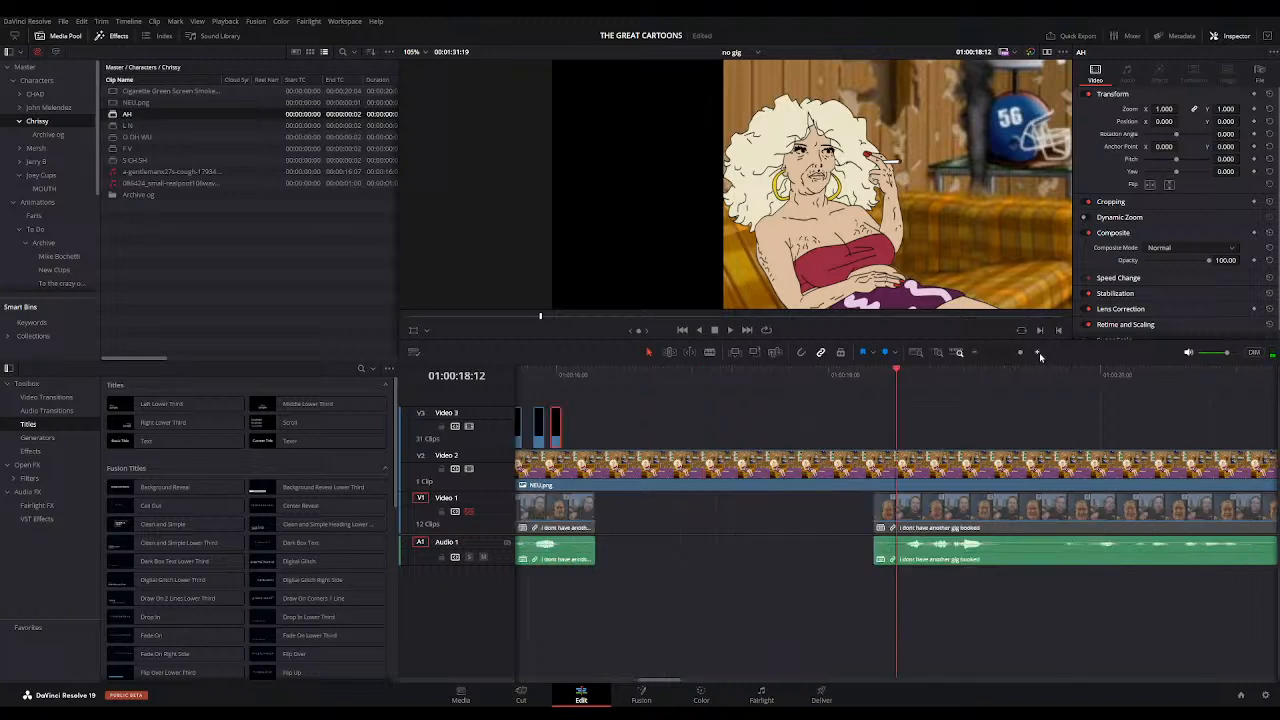
key("space")
key("space")
left_click(907, 373)
key("space")
left_click(907, 371)
key("space")
left_click(907, 371)
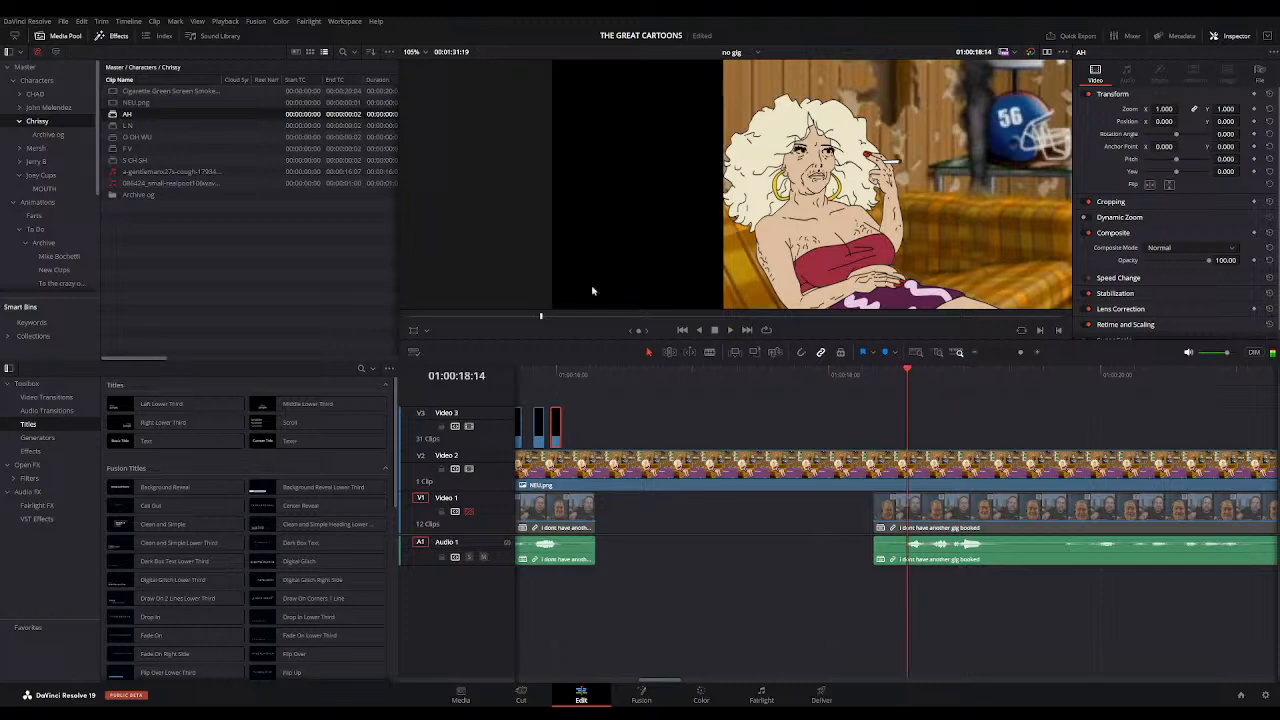
Step: Place an AH mouth clip on Video 3 at 01:00:18:14, paste a copy shortly after it and play back the phrase
left_click_drag(122, 117, 912, 433)
key("ctrl+v")
left_click(896, 380)
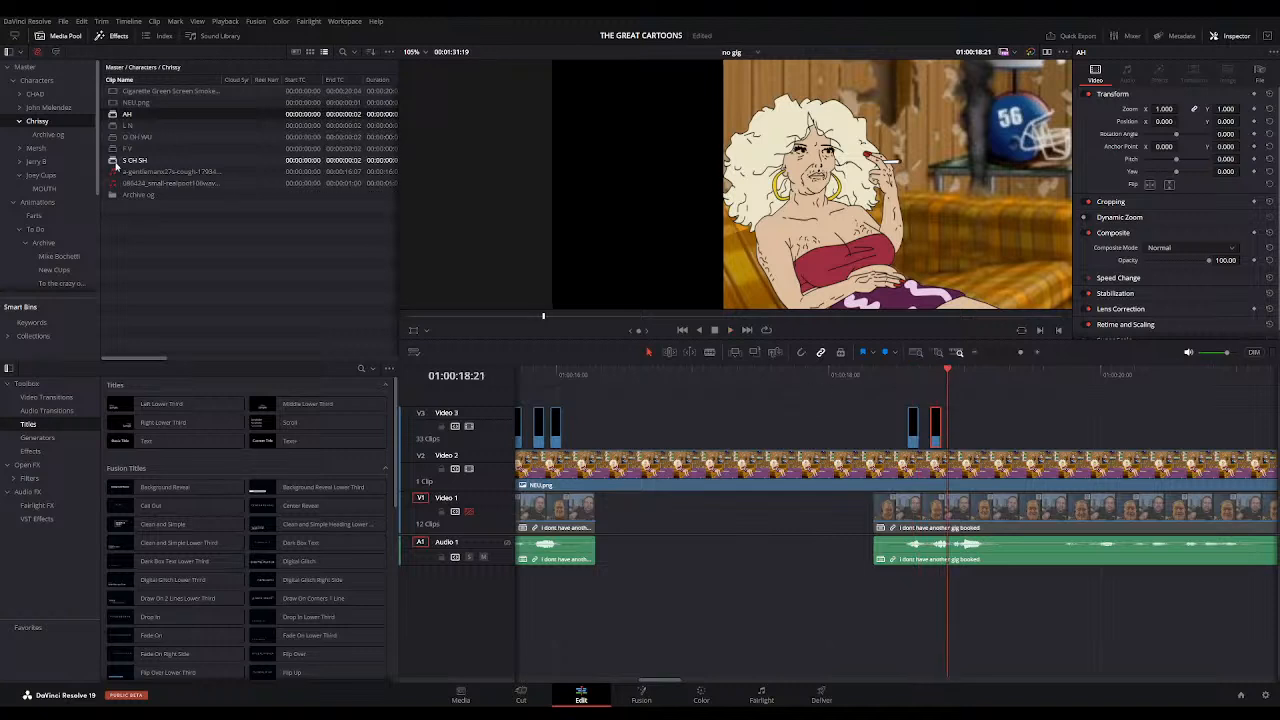
Step: Add adjacent O OH WU and L N mouth clips on Video 3 at about 01:00:18:21 and play back the phrase
mouse_move(115, 139)
left_mouse_down()
mouse_move(976, 368)
mouse_move(965, 428)
mouse_move(950, 428)
left_mouse_up()
left_click(115, 126)
left_click_drag(115, 130, 958, 433)
left_click(886, 375)
key("space")
key("space")
key("space")
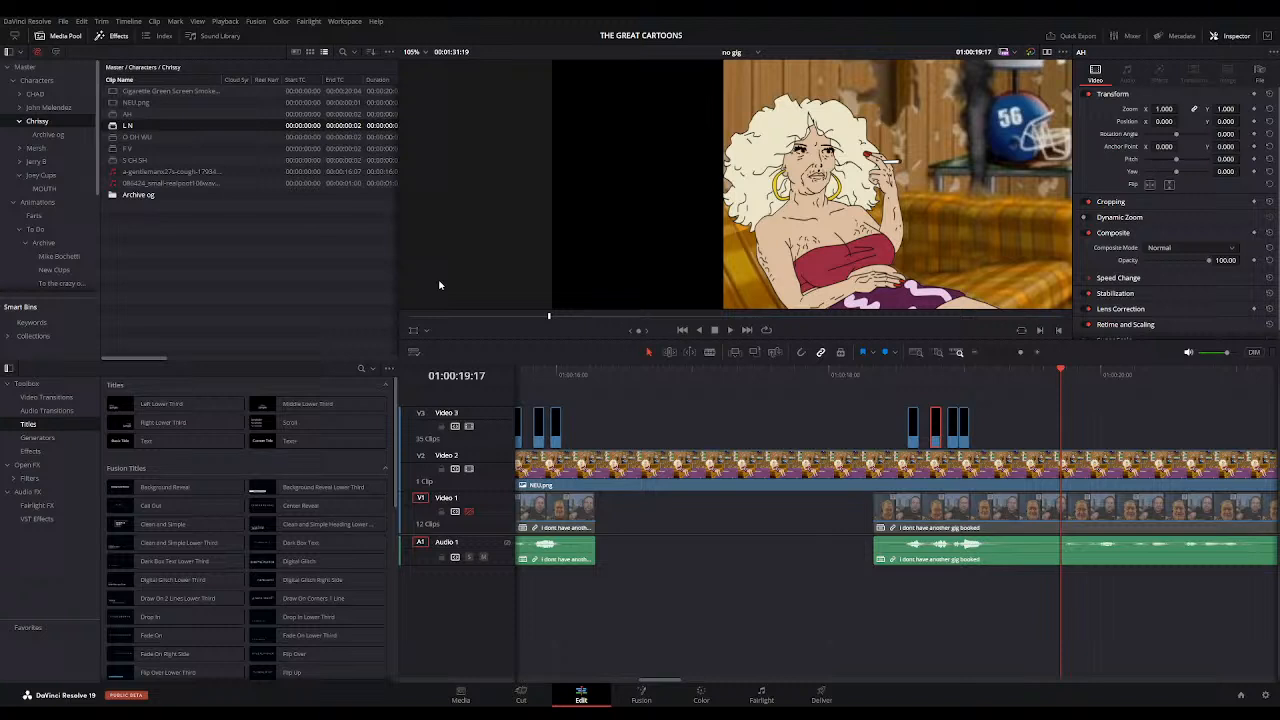
left_click(884, 378)
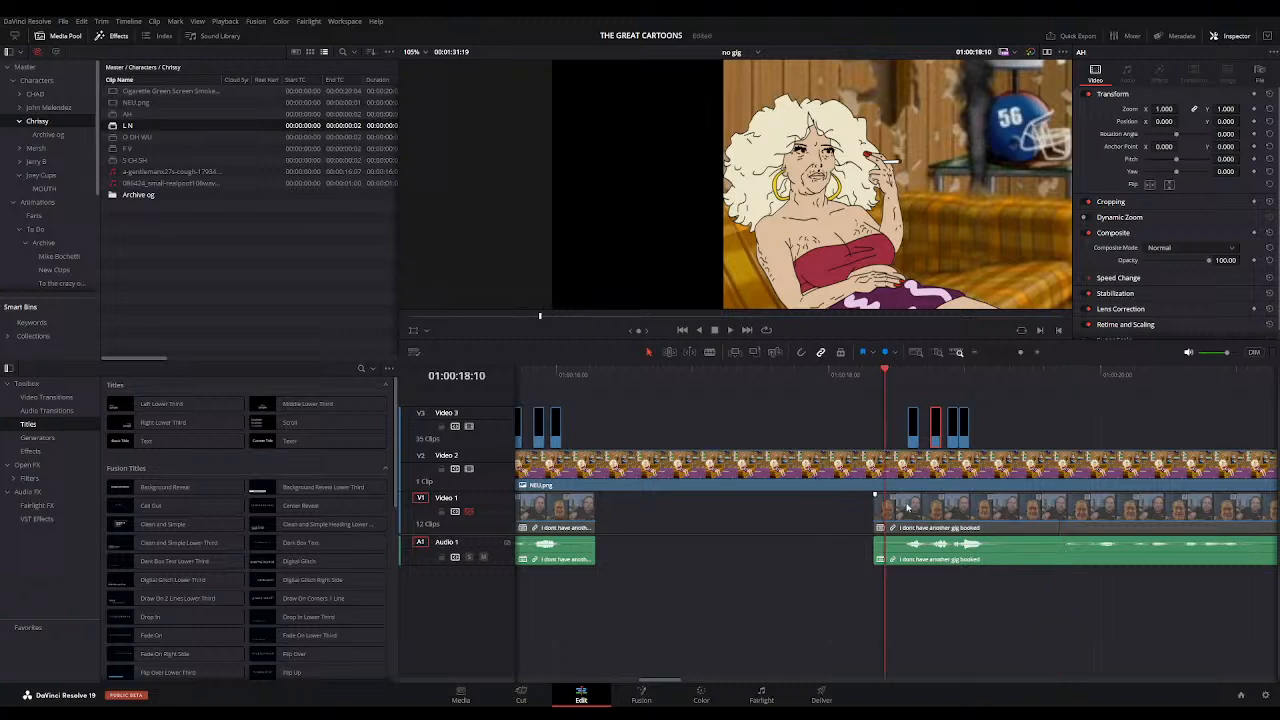
key("space")
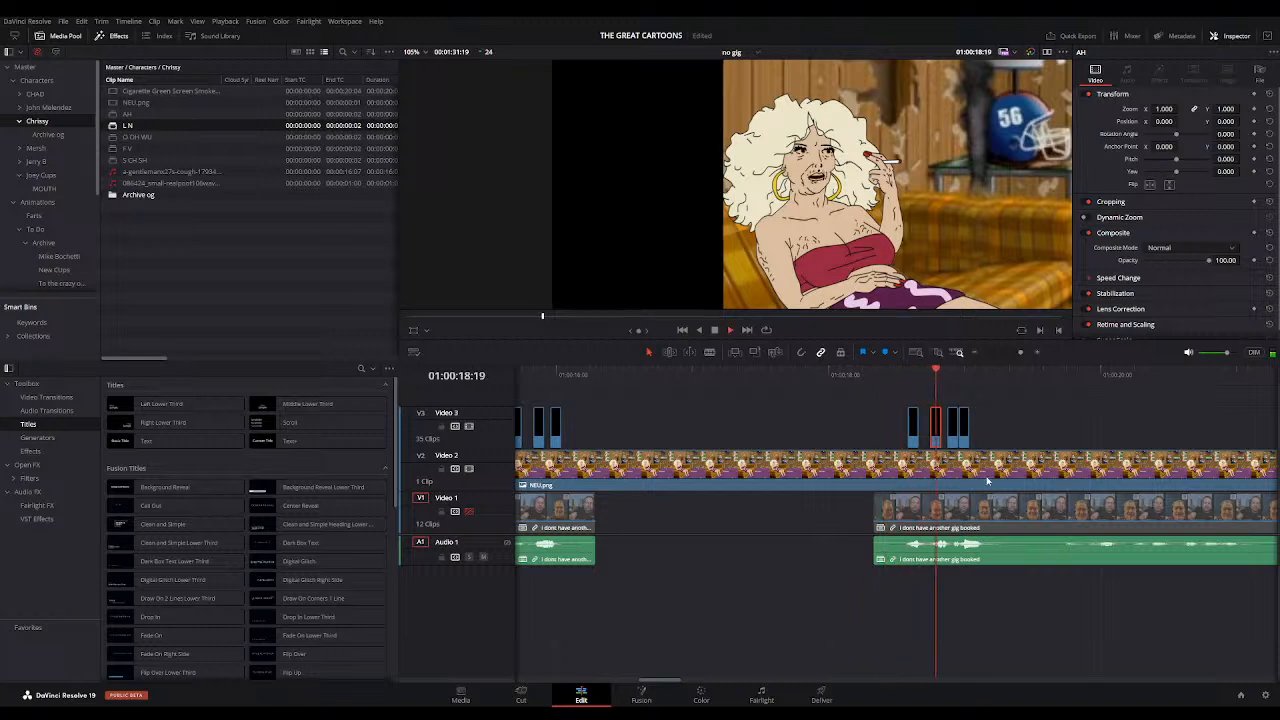
Step: Place an S CH SH mouth clip at 01:00:19:17 on Video 3 with an O OH WU clip directly behind it
left_click(1050, 379)
left_click(1065, 379)
left_click(1060, 378)
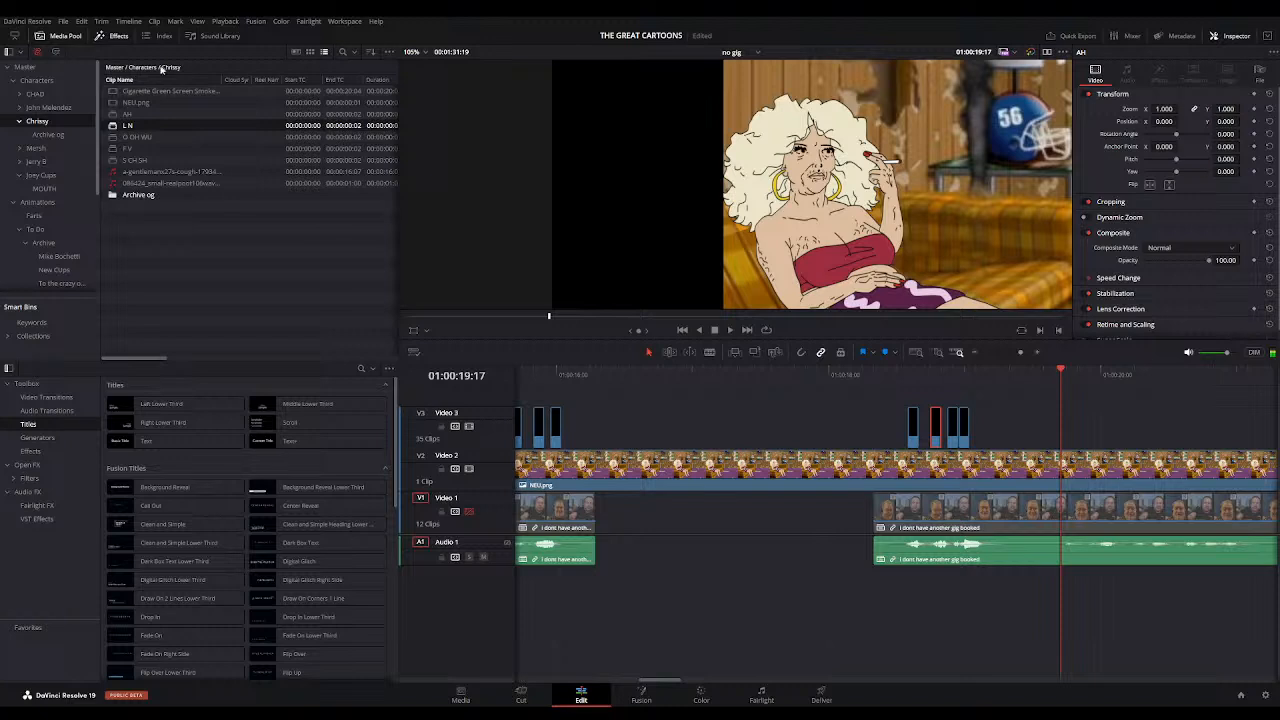
left_click_drag(134, 160, 1066, 425)
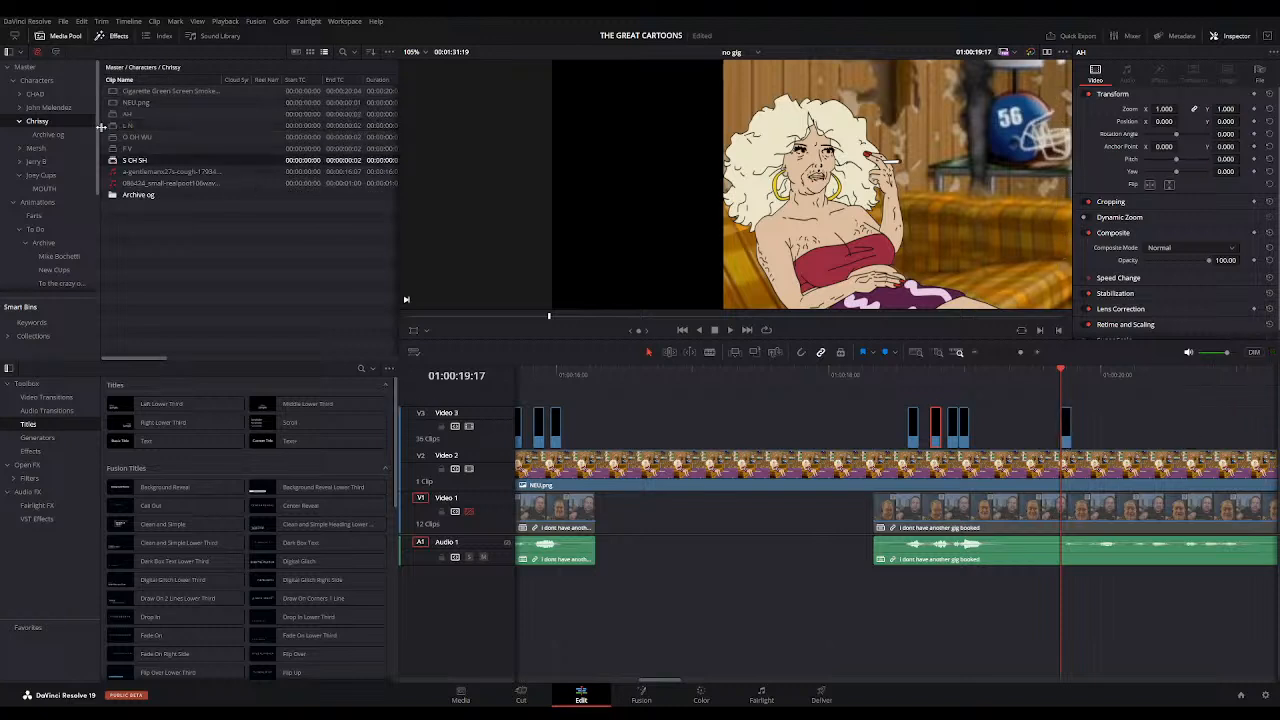
left_click_drag(134, 137, 1070, 437)
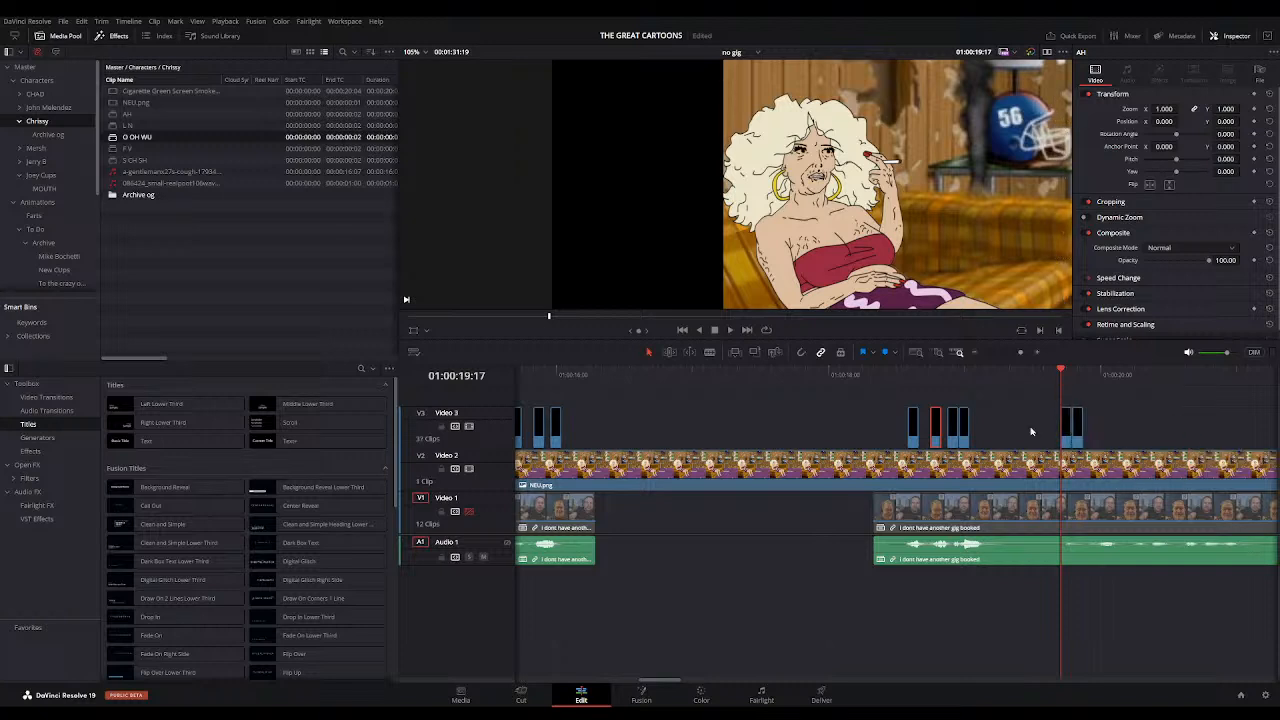
Step: Play back the phrase and move the new O OH WU clip four frames earlier, directly ahead of the S CH SH clip
left_click(892, 371)
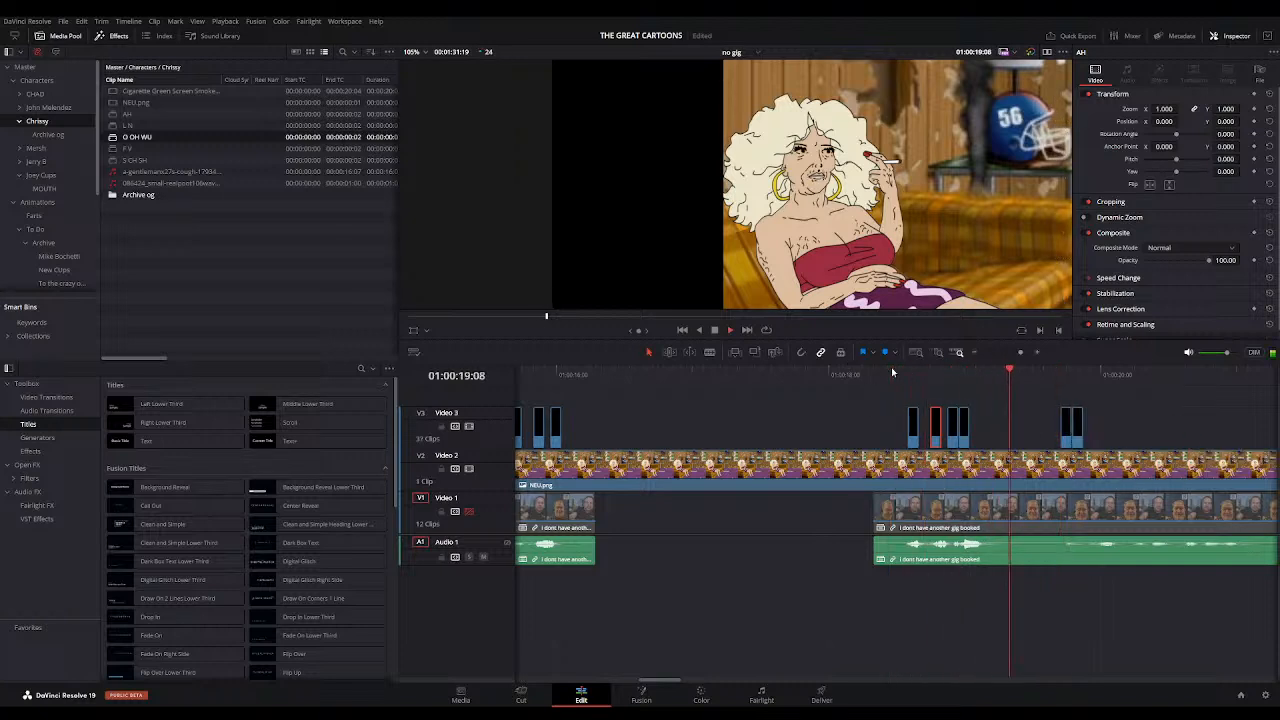
left_click(1043, 371)
mouse_move(1043, 373)
left_mouse_down()
mouse_move(1083, 376)
mouse_move(1057, 385)
left_mouse_up()
left_click(1066, 379)
left_click_drag(1078, 427, 1055, 430)
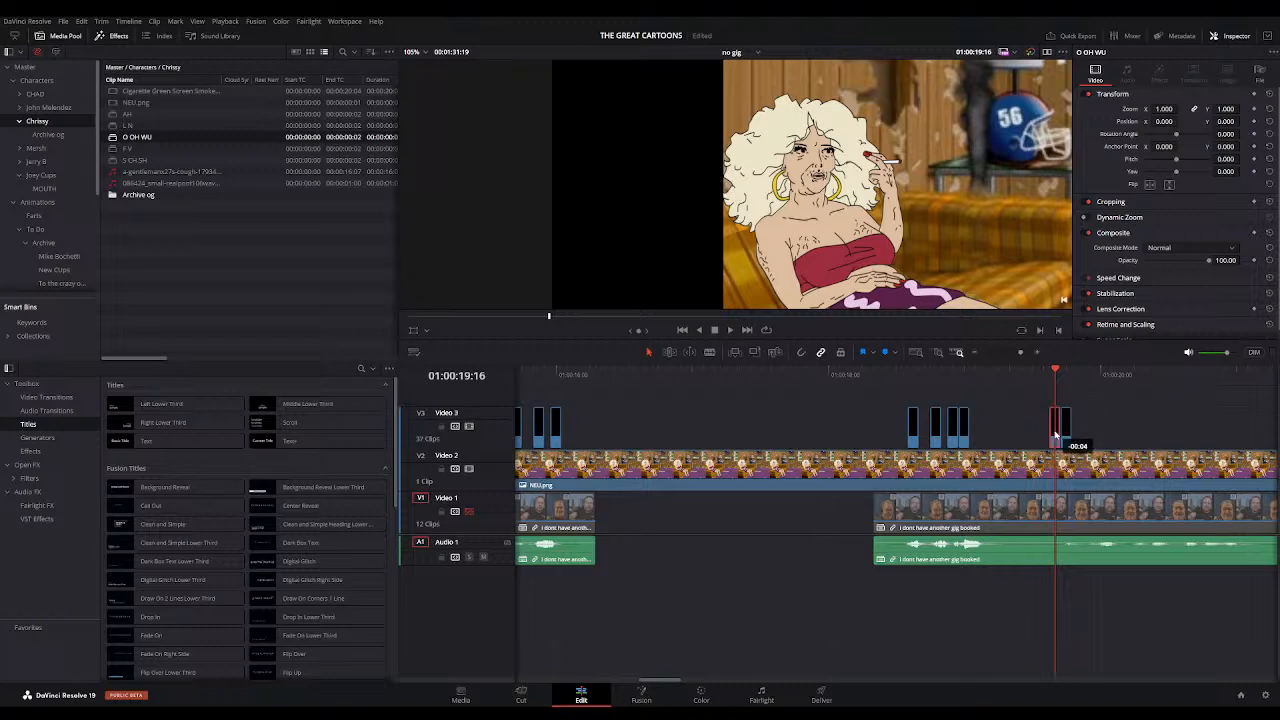
Step: Place an O OH WU mouth clip on Video 3 at about 01:00:19:21 and play back the phrase
left_click(1033, 380)
key("space")
key("space")
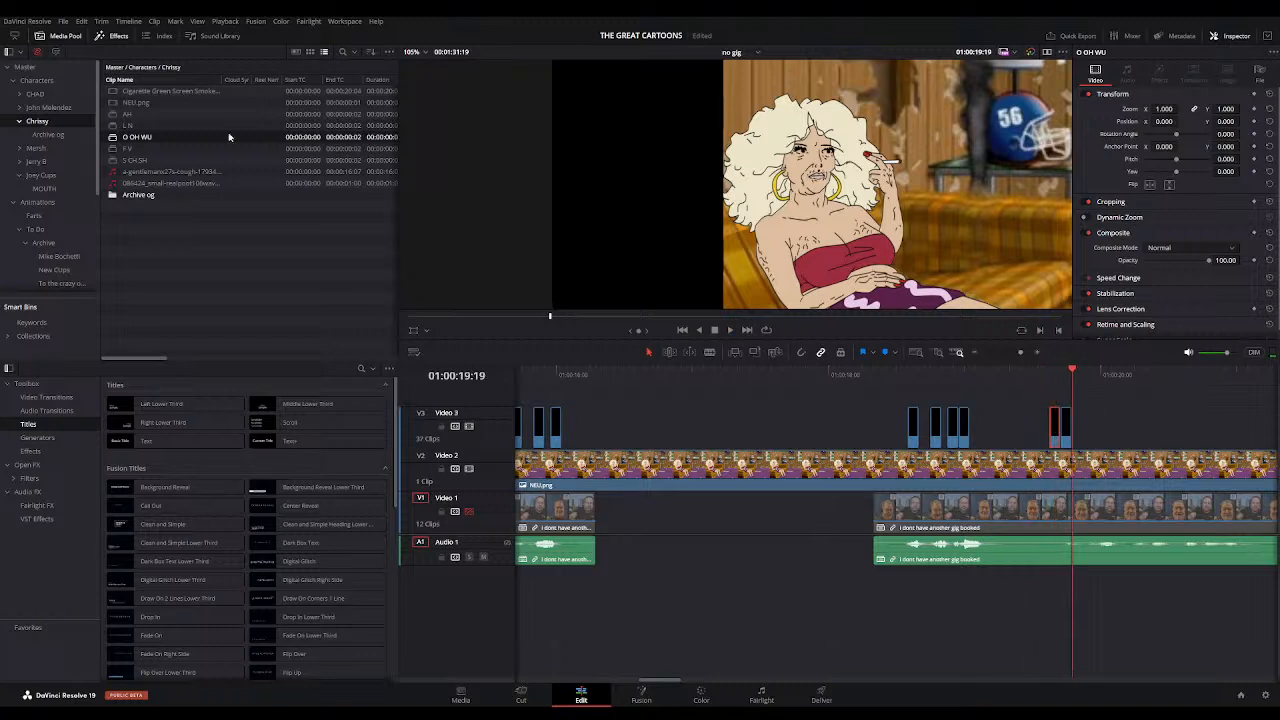
left_click_drag(287, 168, 1081, 441)
key("space")
key("space")
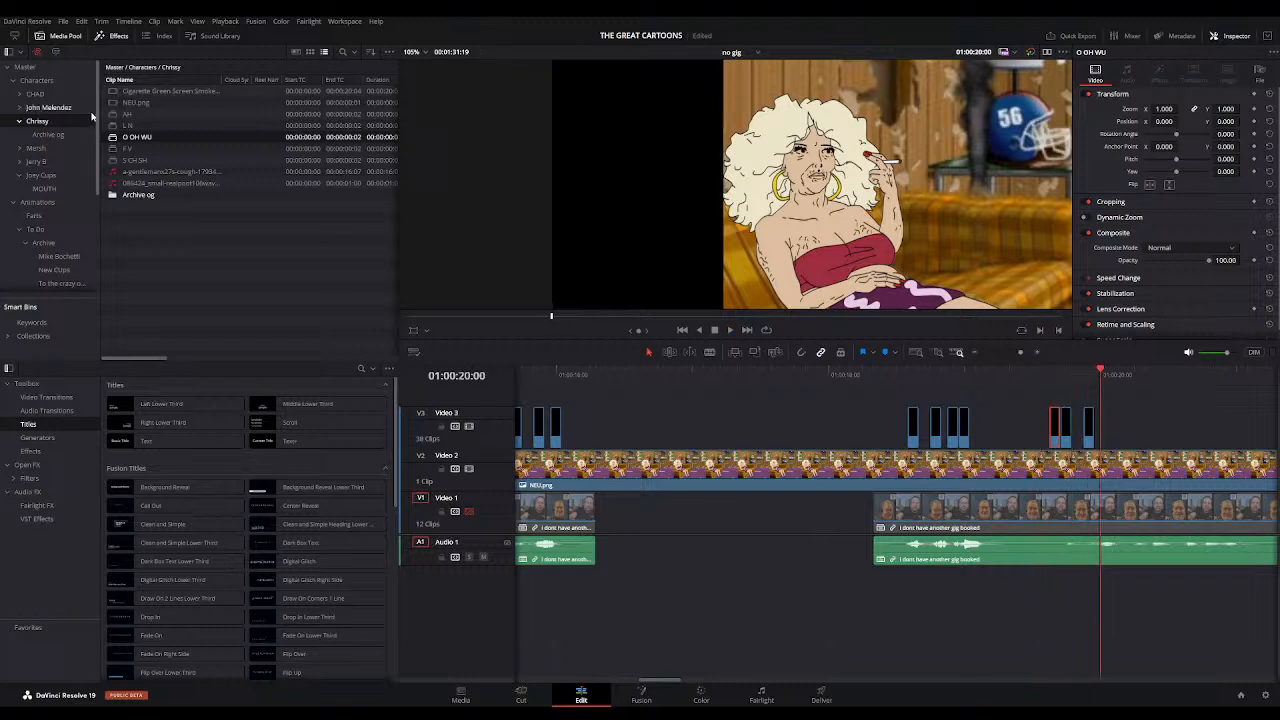
left_click(1038, 374)
key("space")
key("space")
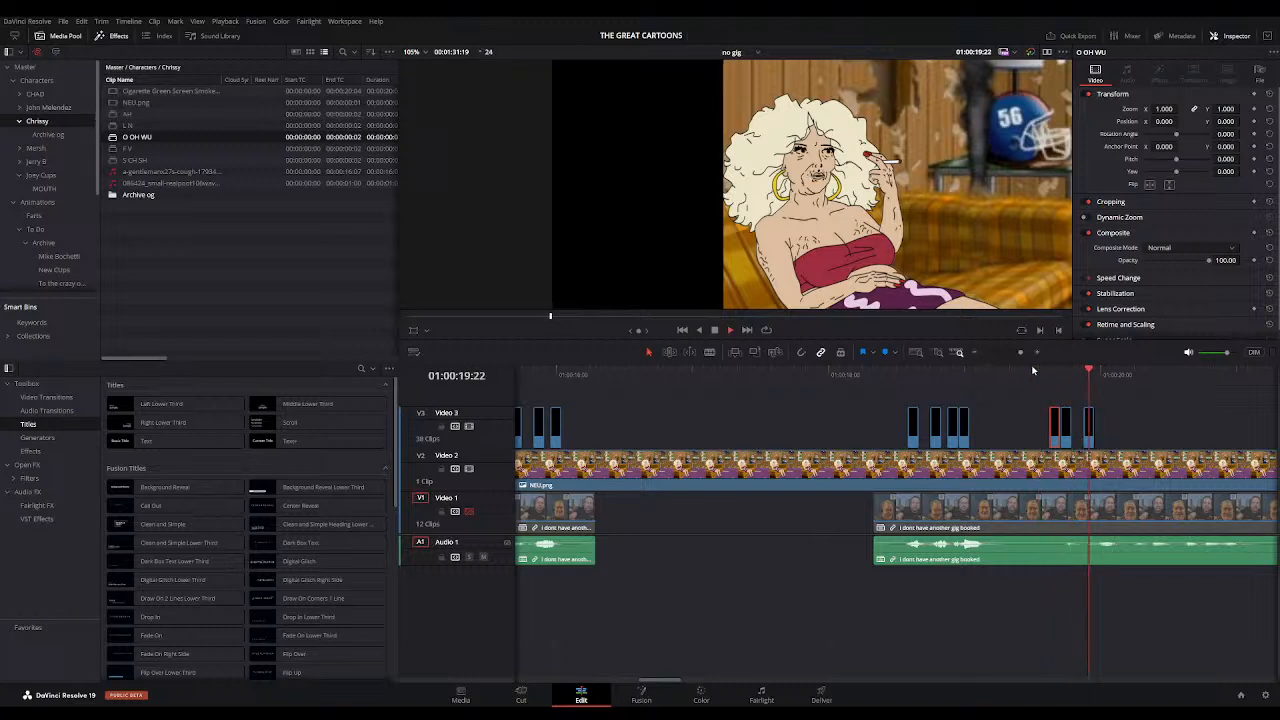
Step: Add an L N mouth clip on Video 3 at about 01:00:20:02 with an AH clip directly behind it and play back the phrase
left_click_drag(125, 125, 1110, 450)
left_click_drag(116, 116, 1107, 425)
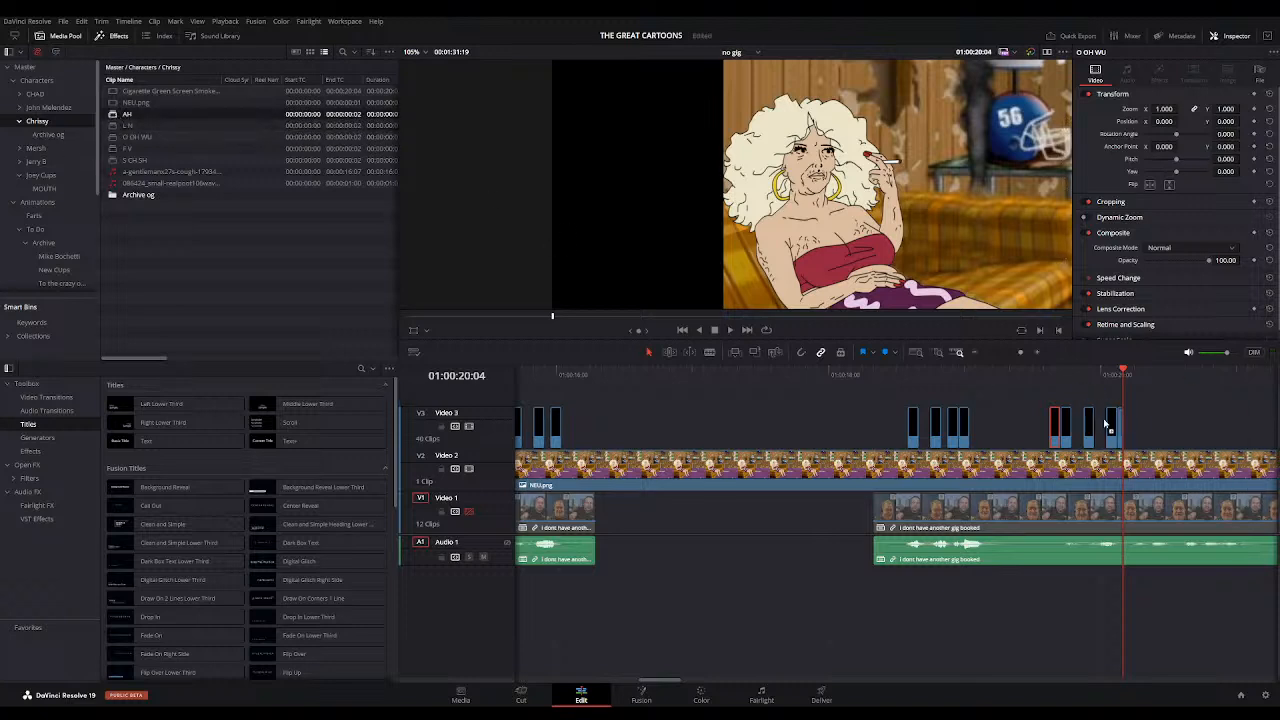
left_click(1027, 374)
key("space")
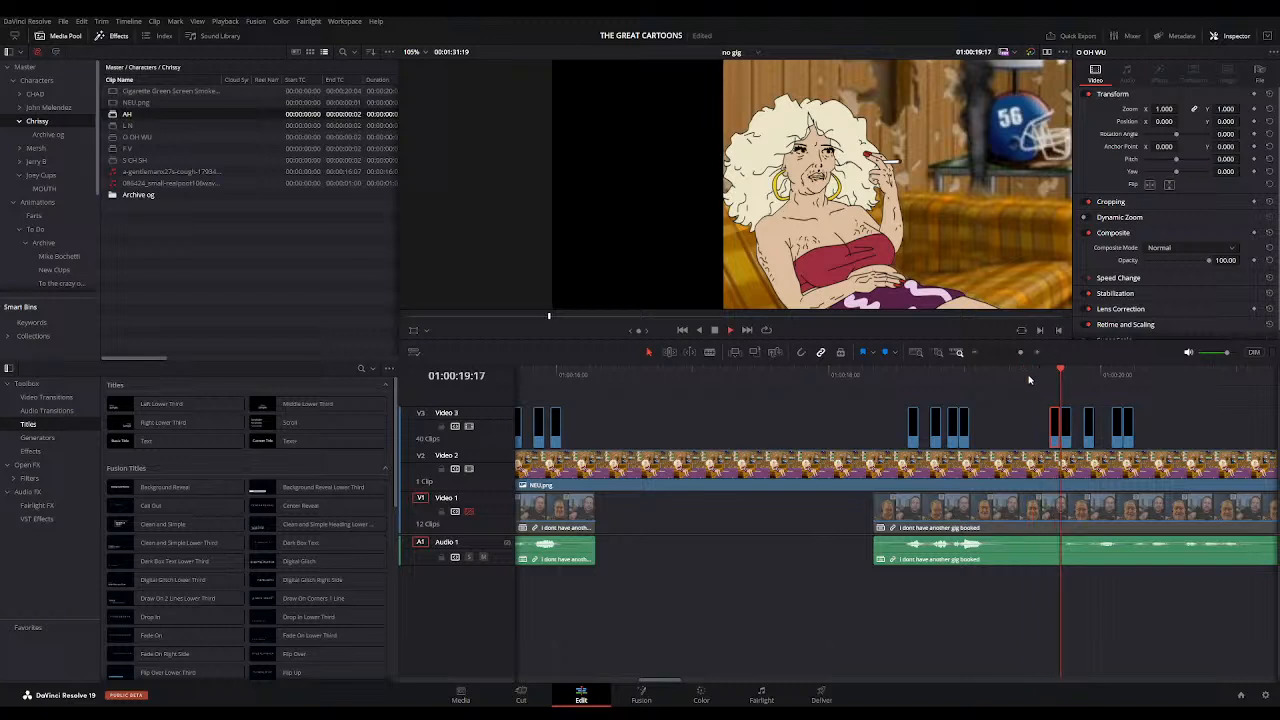
Step: Review the phrase and delete the O OH WU clip directly ahead of the S CH SH clip on Video 3
left_click(1028, 376)
left_click_drag(1028, 375, 1072, 375)
left_click(1038, 386)
left_click(1062, 428)
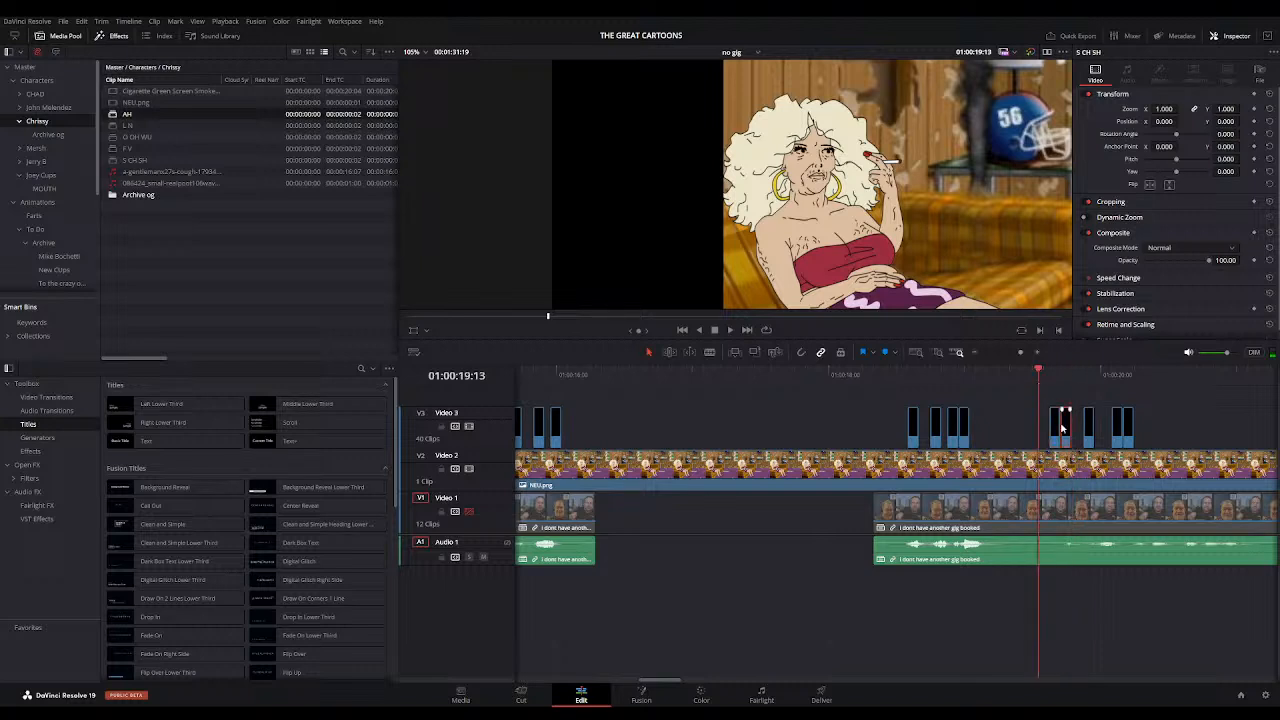
key("Delete")
key("space")
key("space")
Step: Play back the phrase and move the adjacent L N and AH clips two frames earlier to 01:00:20:00
left_click(897, 373)
key("space")
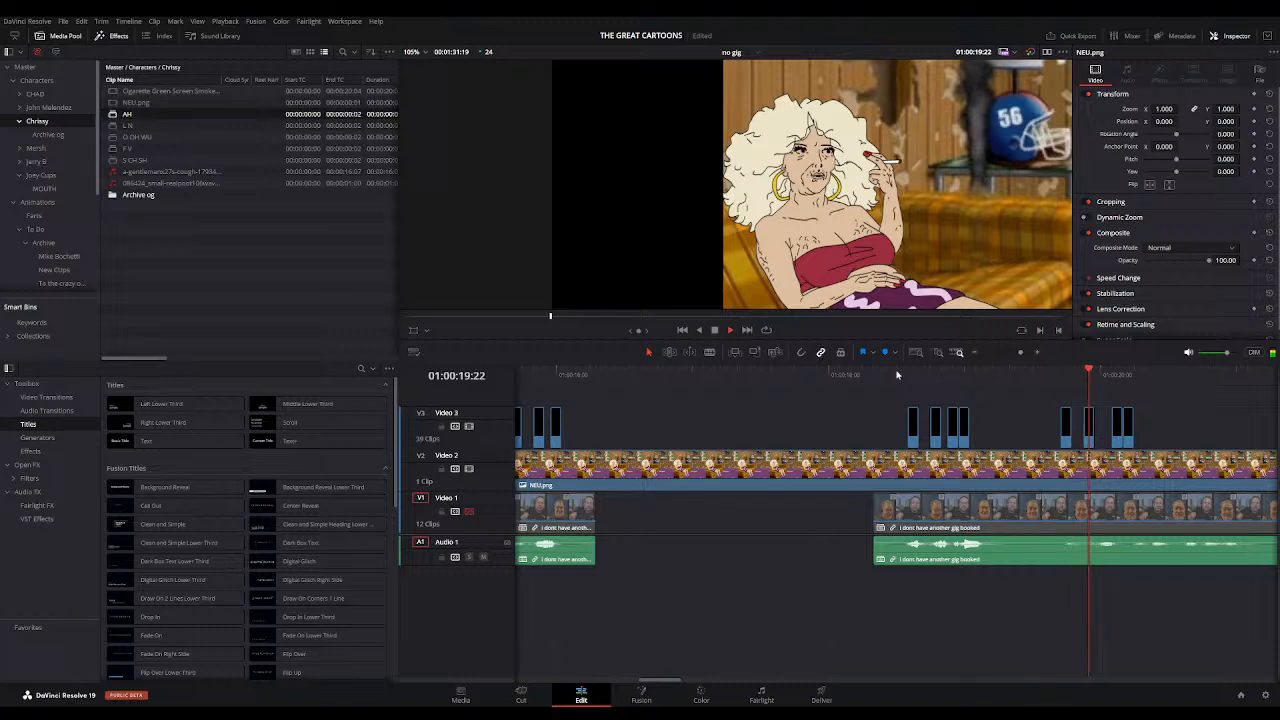
left_click_drag(1058, 375, 1118, 375)
left_click_drag(1118, 429, 1105, 429)
Step: Place an L N mouth clip on Video 3 at 01:00:20:05 with an AH clip directly behind it and play back the phrase
left_click_drag(1055, 376, 1131, 386)
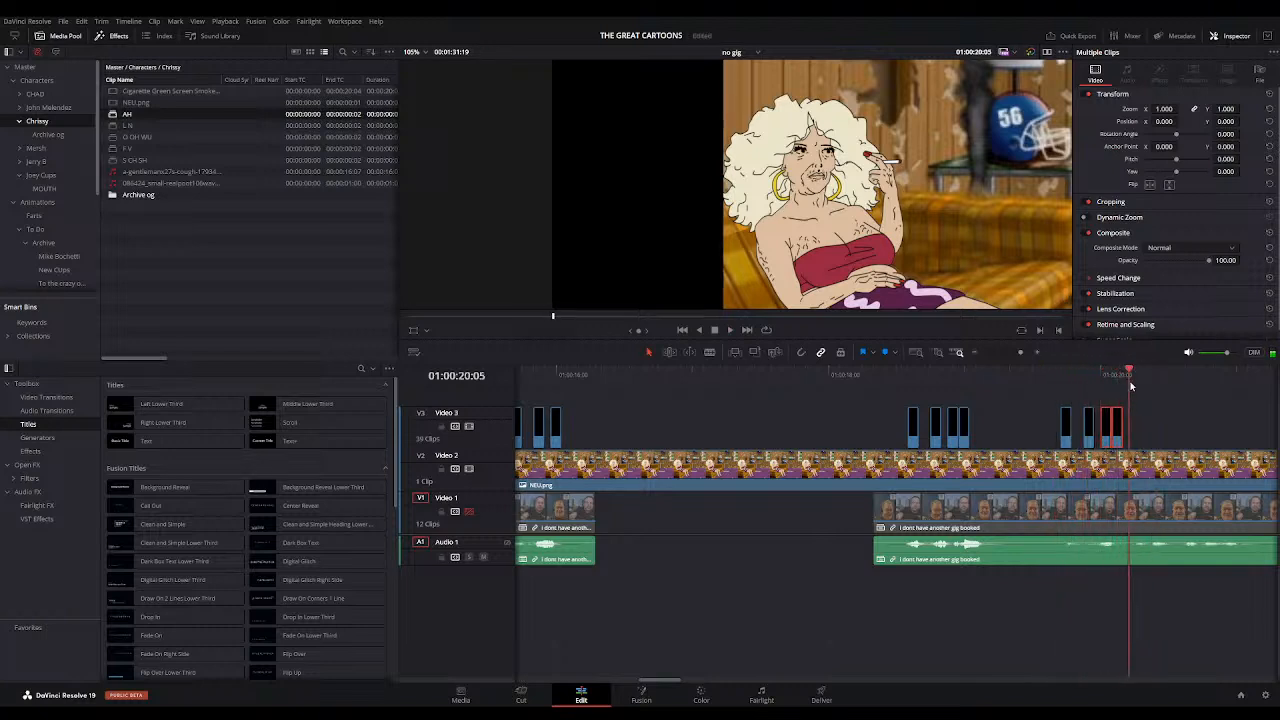
left_click_drag(111, 128, 1145, 441)
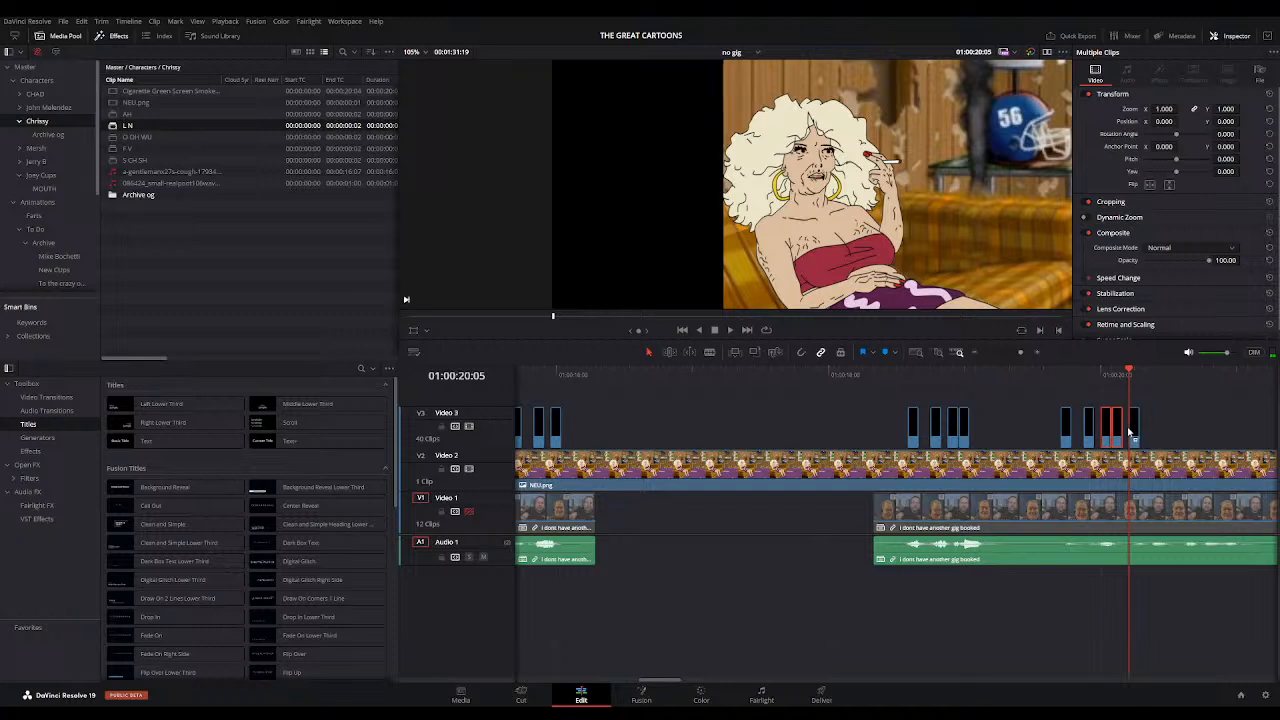
left_click(116, 116)
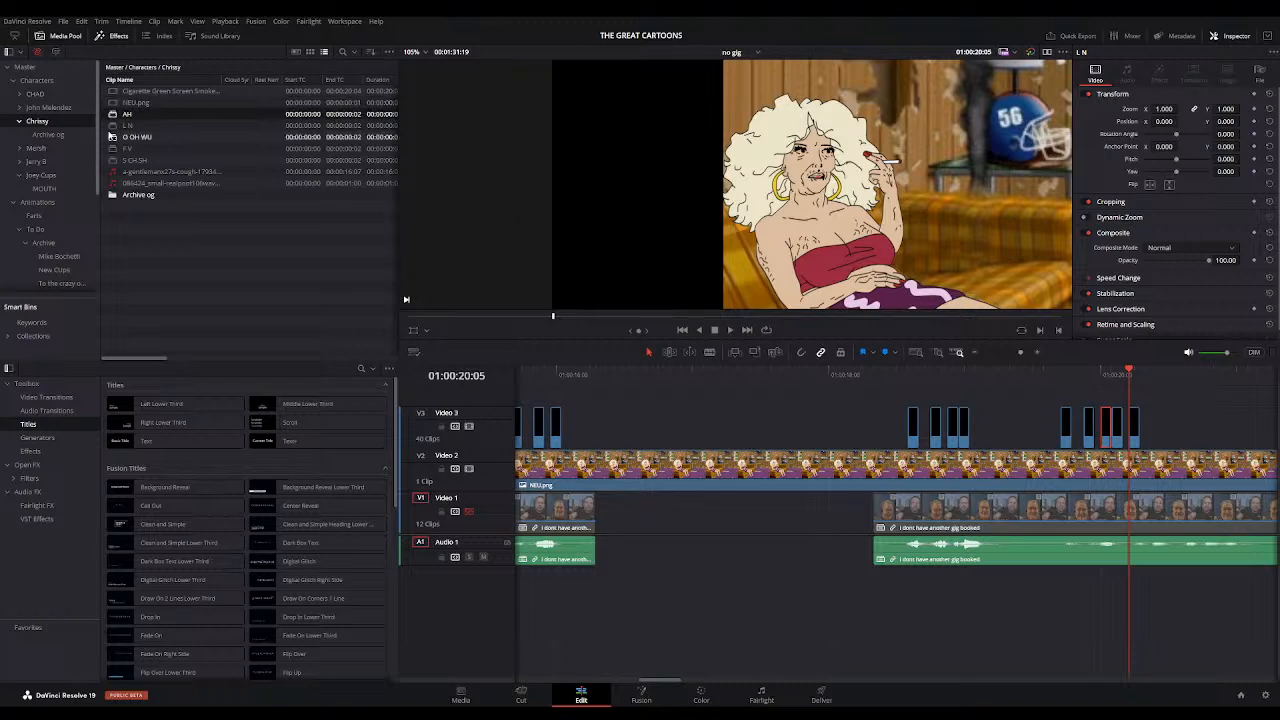
left_click(1040, 353)
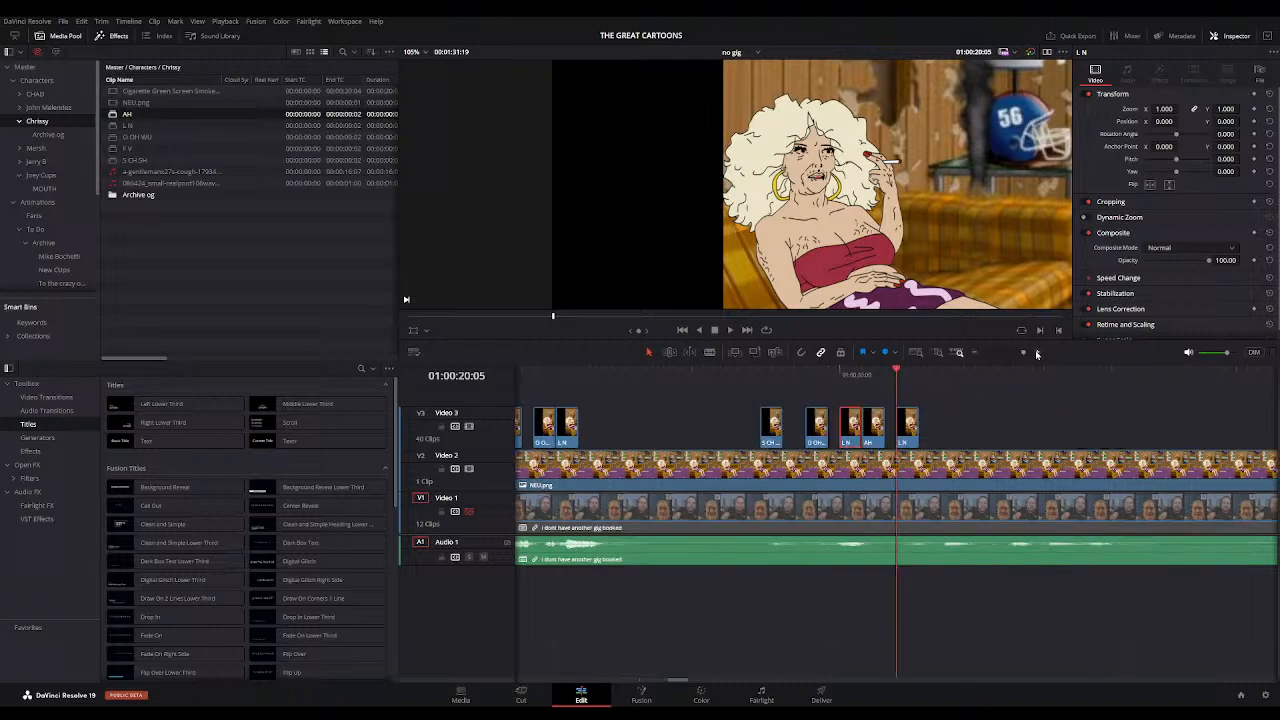
left_click_drag(115, 115, 917, 436)
left_click(750, 371)
key("space")
left_click(806, 374)
Step: Place AH mouth clips on Video 3 at 01:00:20:10, 01:00:20:14, 01:00:20:18 and about 01:00:20:22 and play back the phrase
left_click_drag(806, 374, 953, 370)
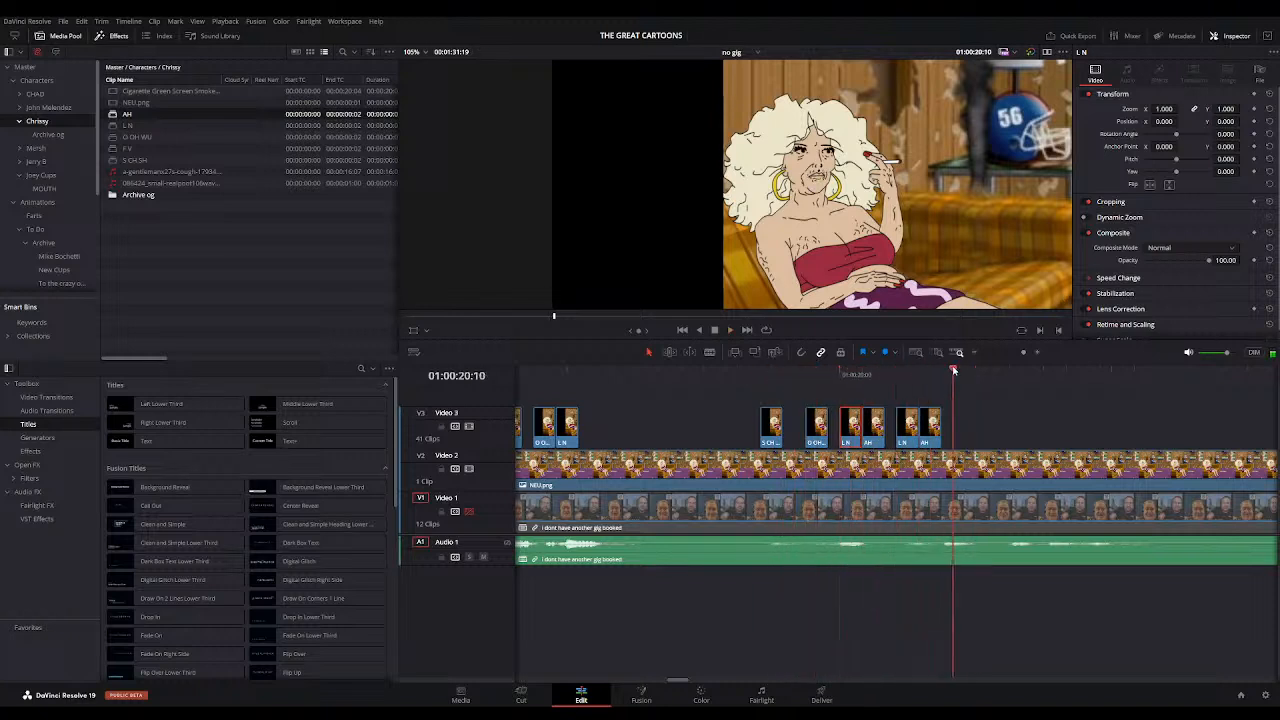
key("F10")
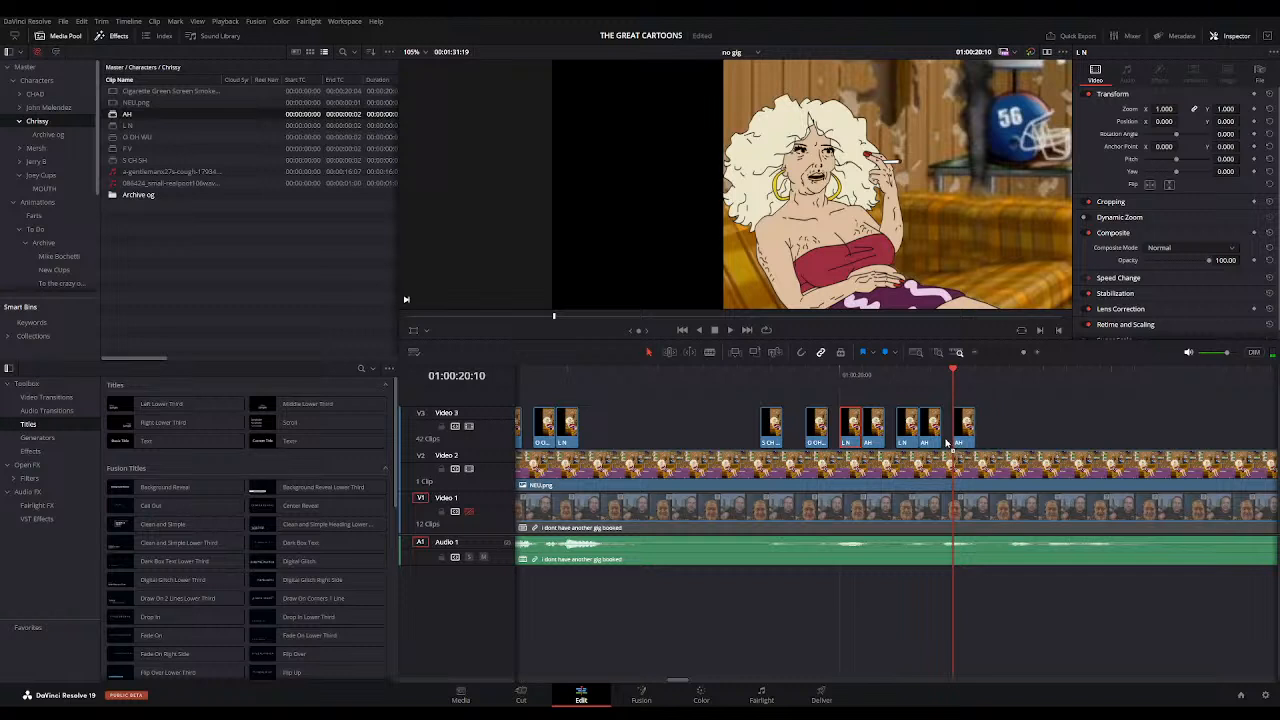
left_click(1001, 372)
key("F10")
left_click_drag(751, 375, 1044, 374)
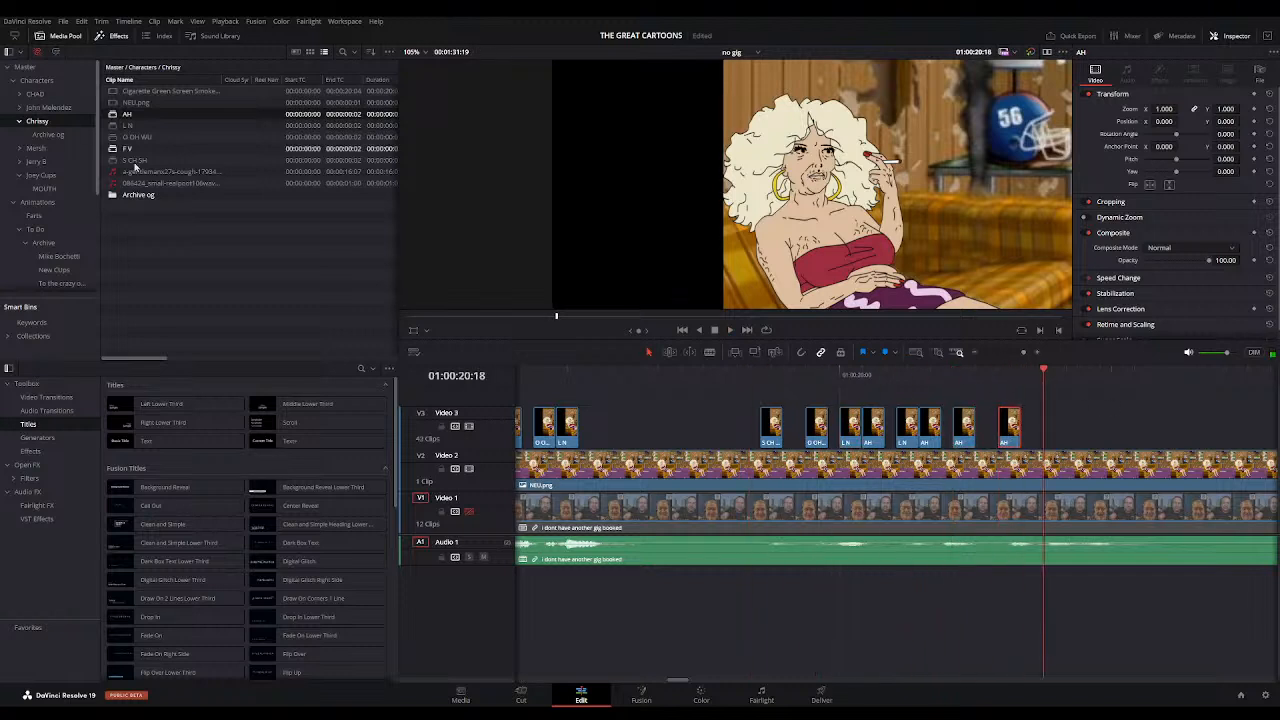
key("F10")
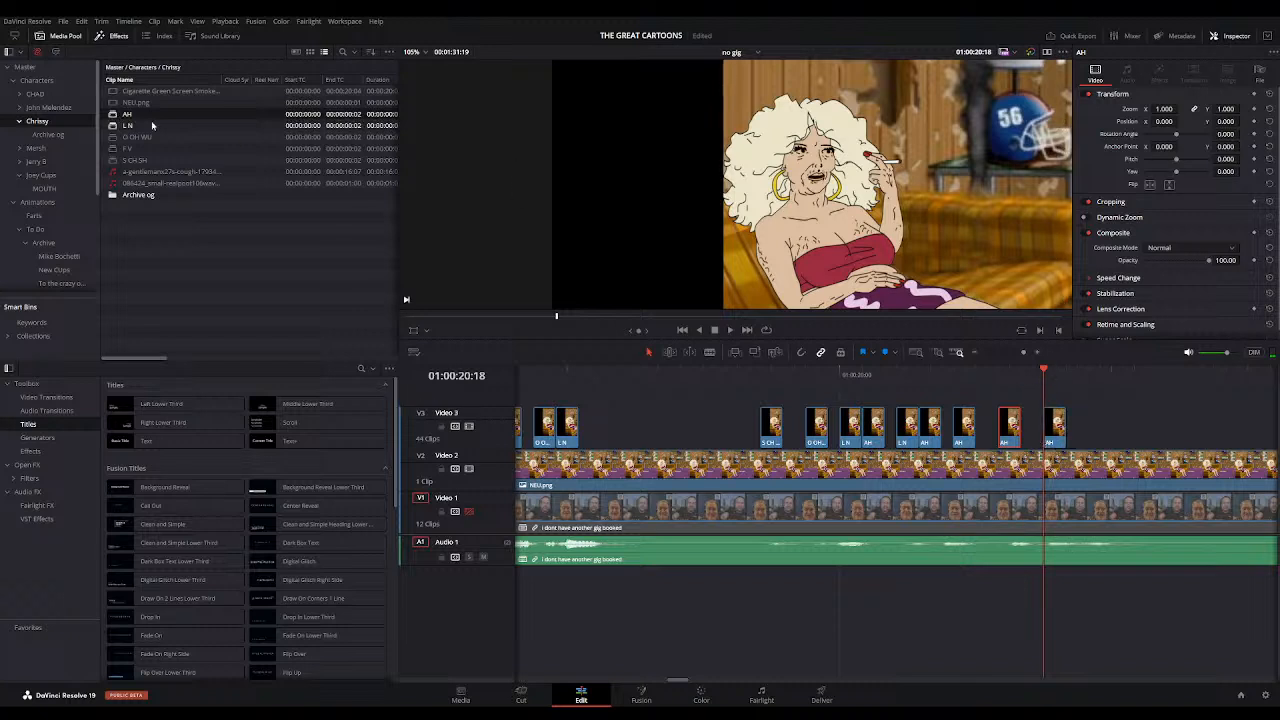
left_click_drag(112, 116, 1090, 438)
left_click(720, 376)
key("space")
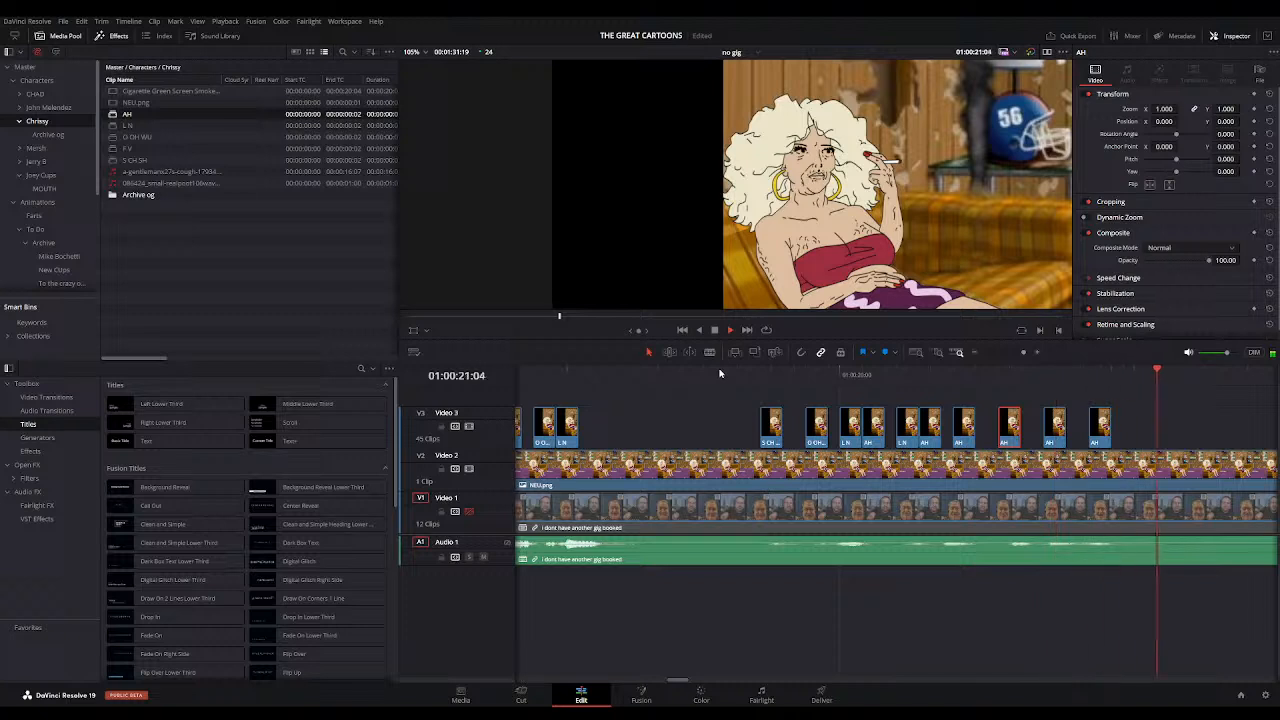
Step: Add an S CH SH clip on Video 3 at about 01:00:21:01 with an AH clip directly behind it and play back the line
left_click_drag(804, 374, 1104, 354)
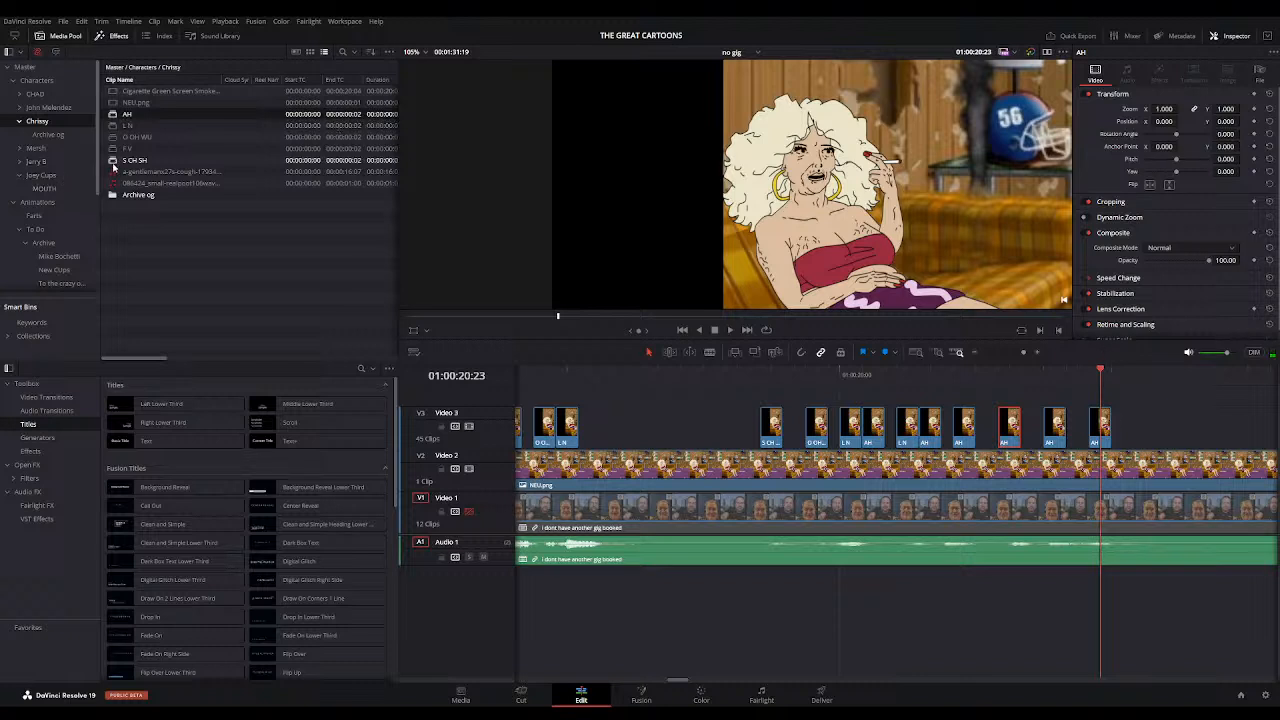
left_click(119, 162)
left_click_drag(1170, 376, 1118, 434)
left_click_drag(112, 116, 1145, 422)
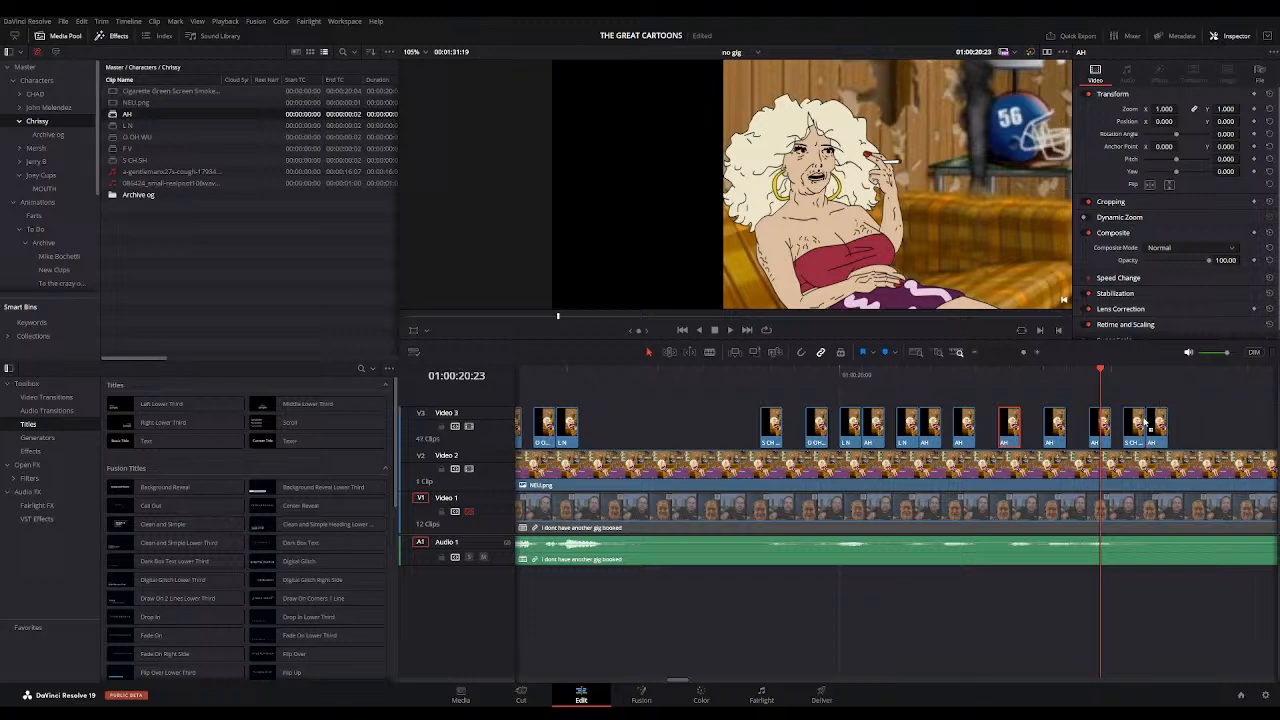
left_click(760, 376)
key("space")
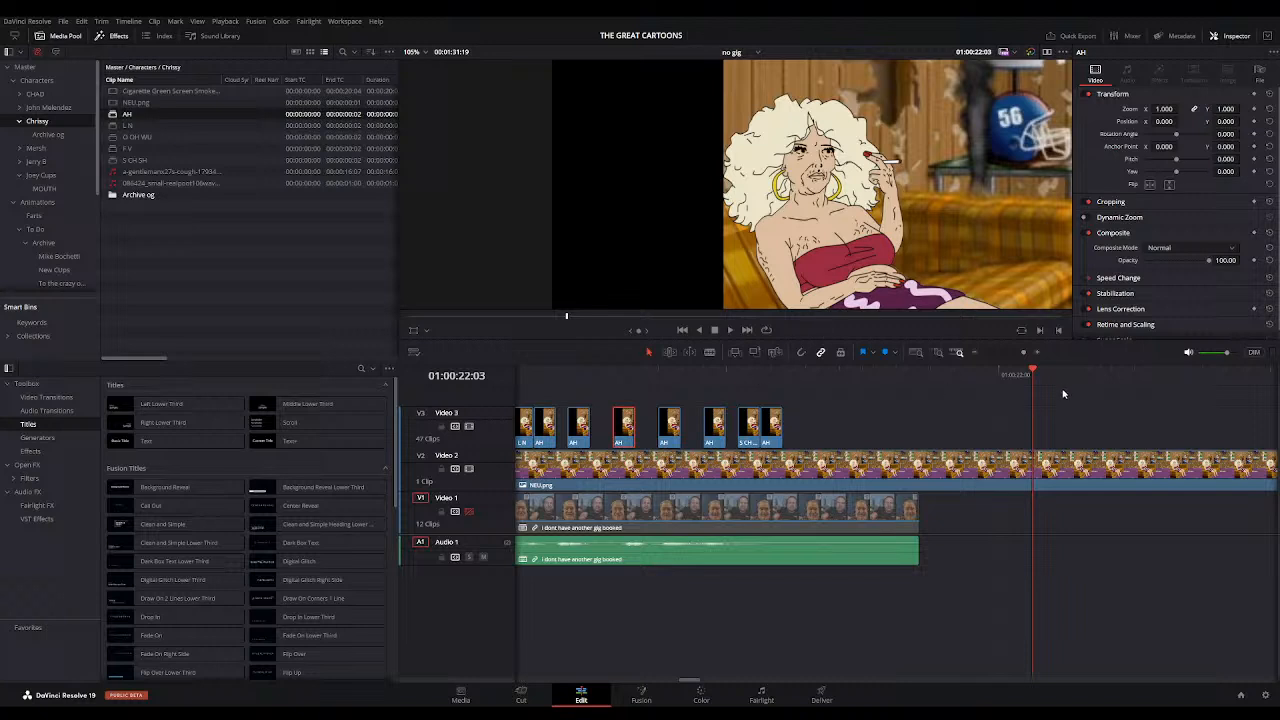
Step: Play back the dialogue clip that starts at about 01:00:24:05 to check whose line it is
left_click(977, 353)
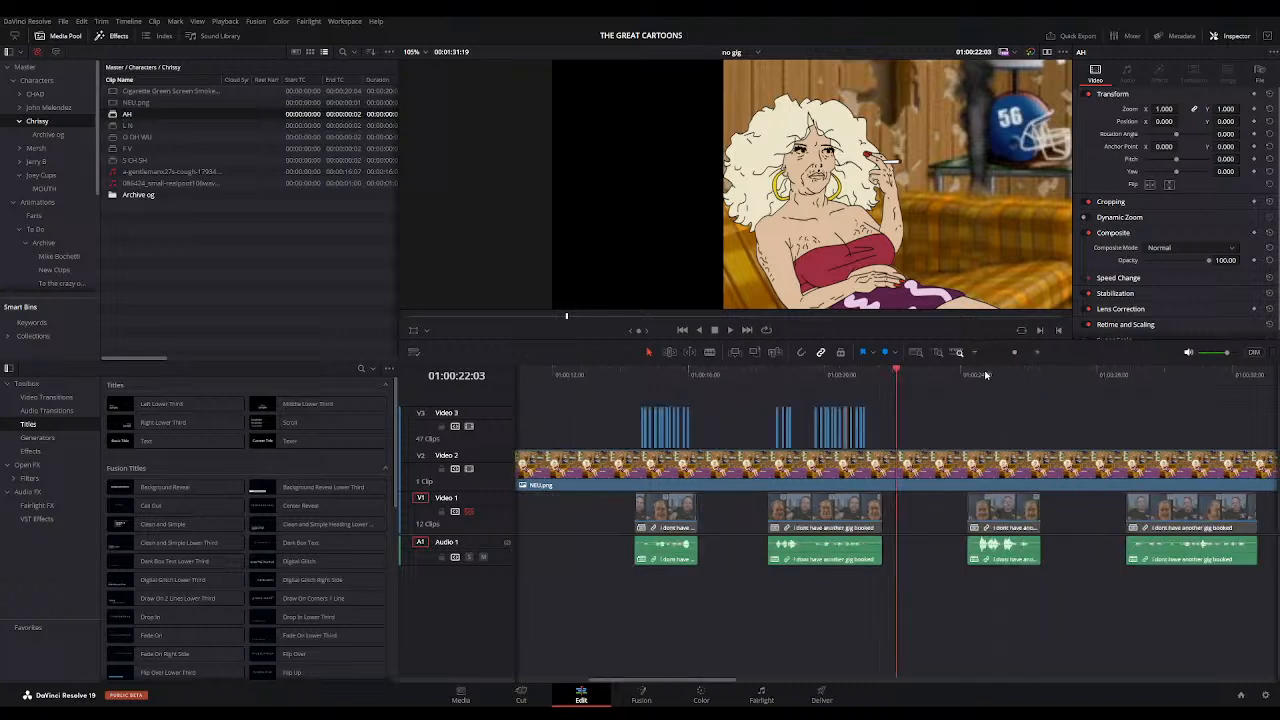
left_click(977, 376)
key("space")
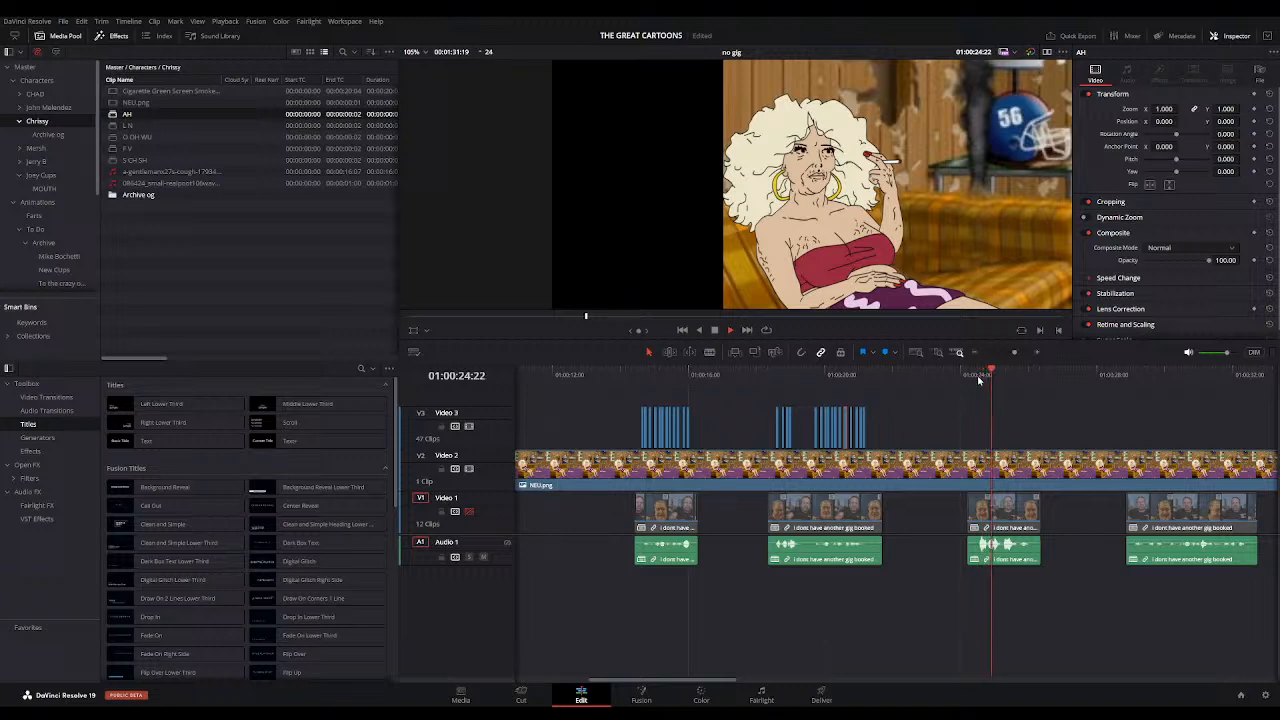
key("space")
Step: Go to the dialogue clip starting at 01:00:28:21 and play it back repeatedly to examine its opening sounds
left_click(1123, 375)
left_click(1040, 353)
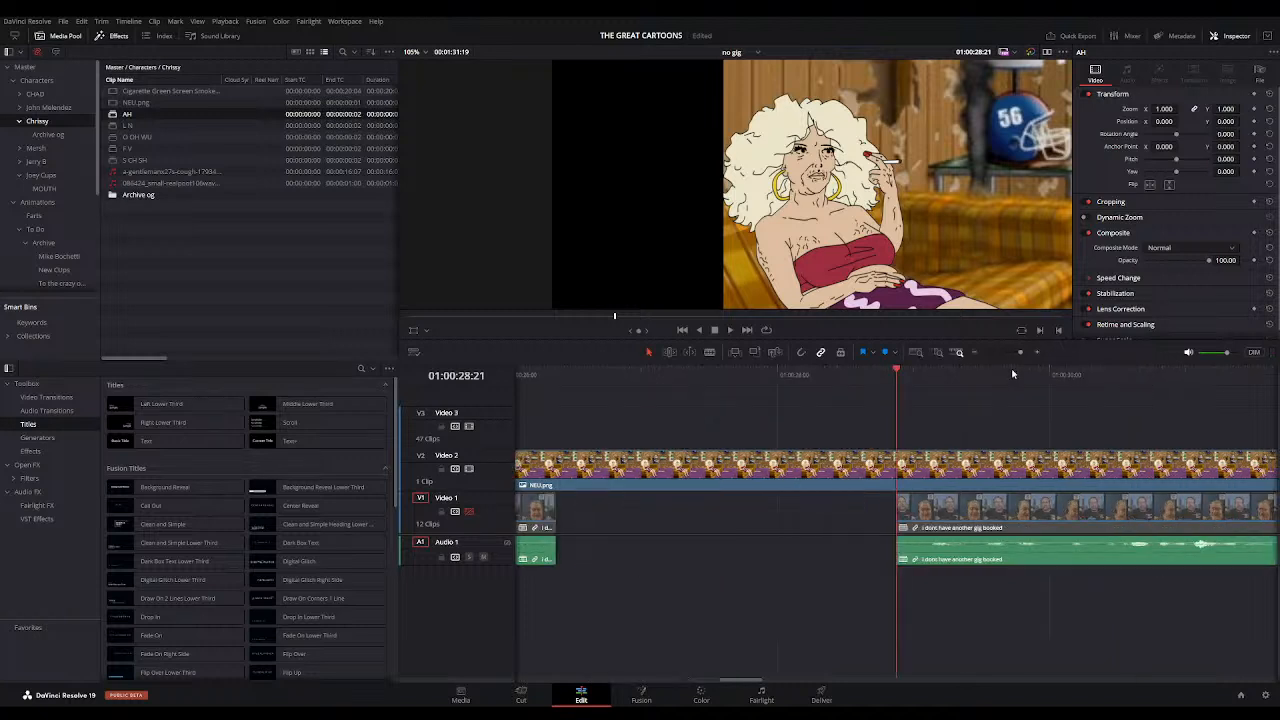
left_click(1039, 353)
left_click_drag(962, 380, 964, 378)
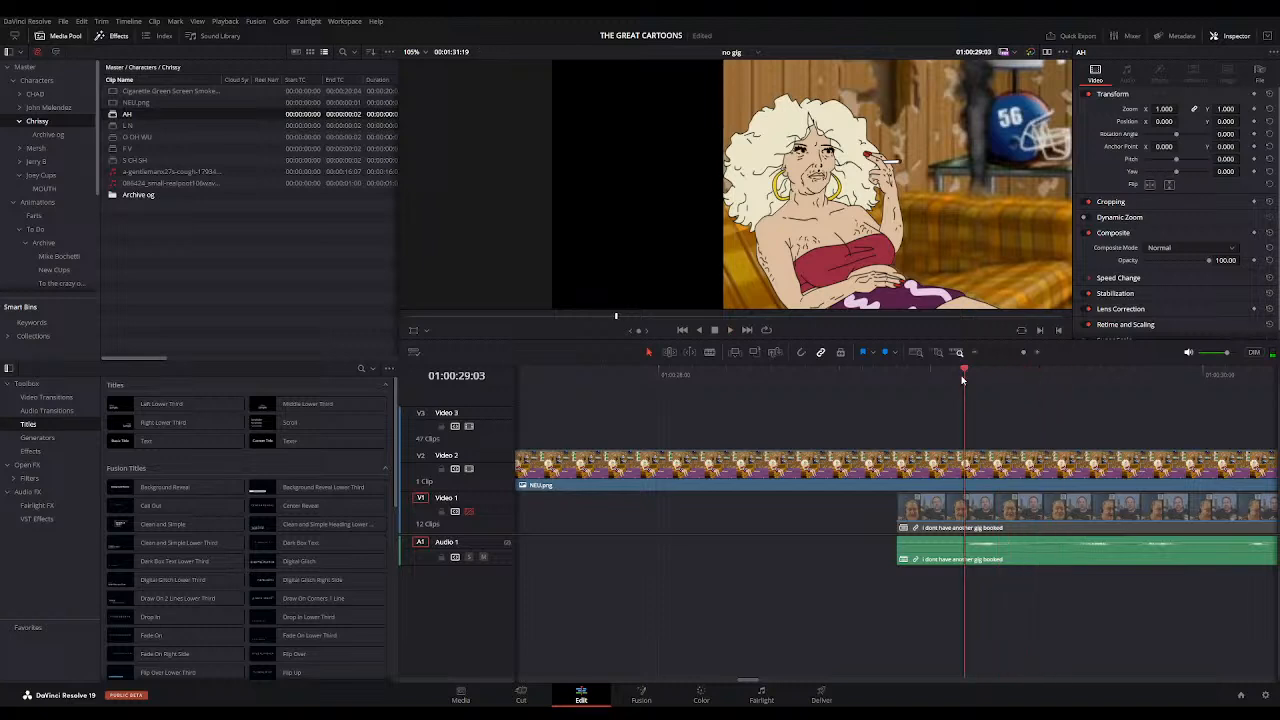
left_click_drag(969, 371, 957, 375)
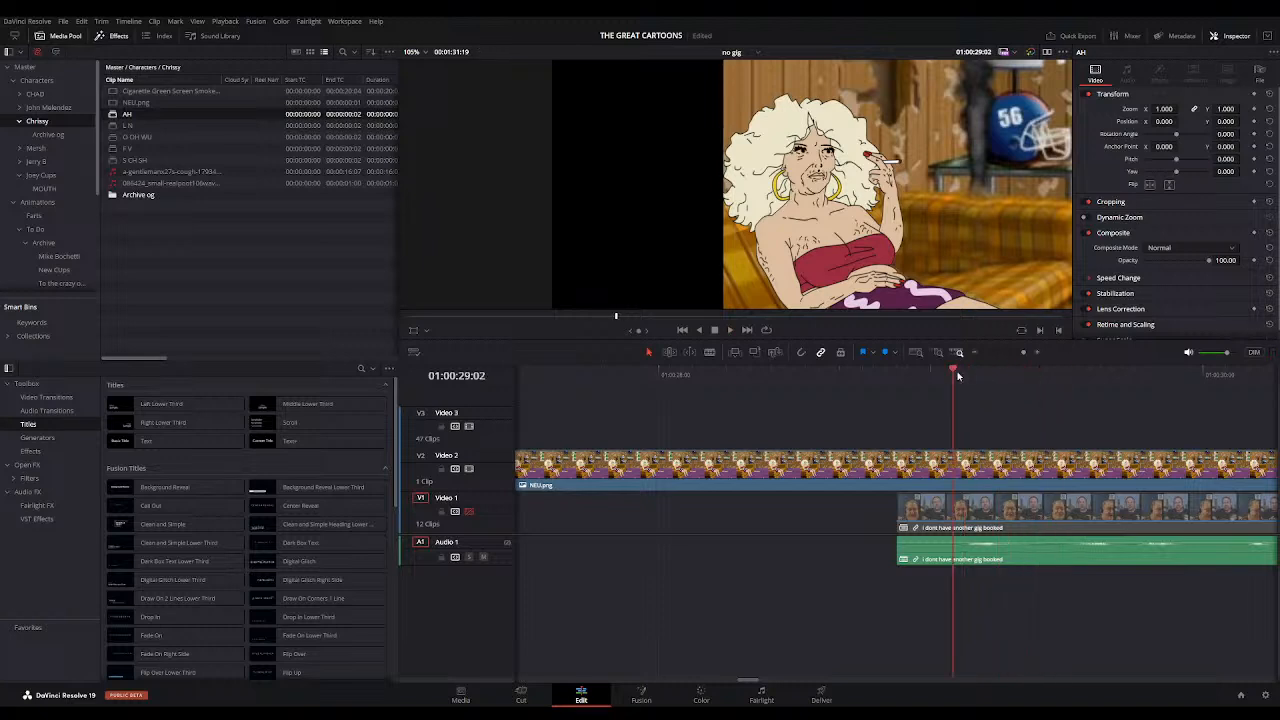
key("space")
key("space")
left_click(975, 353)
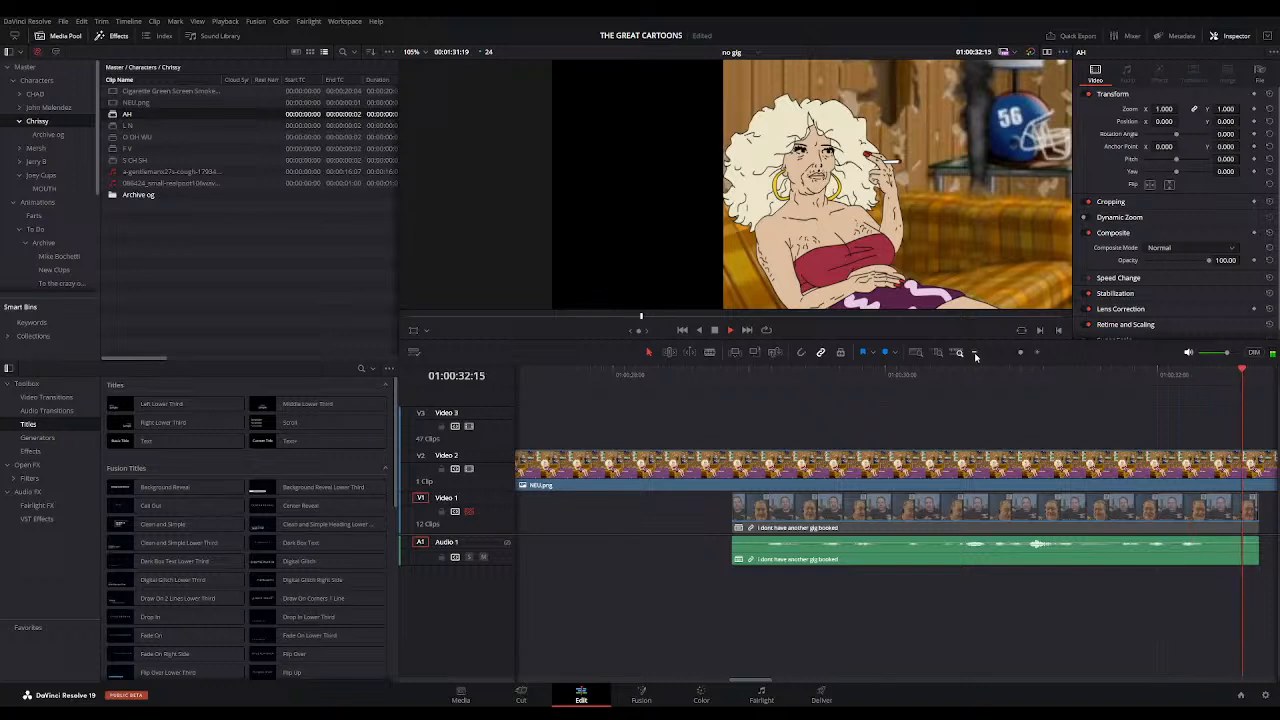
left_click(975, 354)
left_click(624, 379)
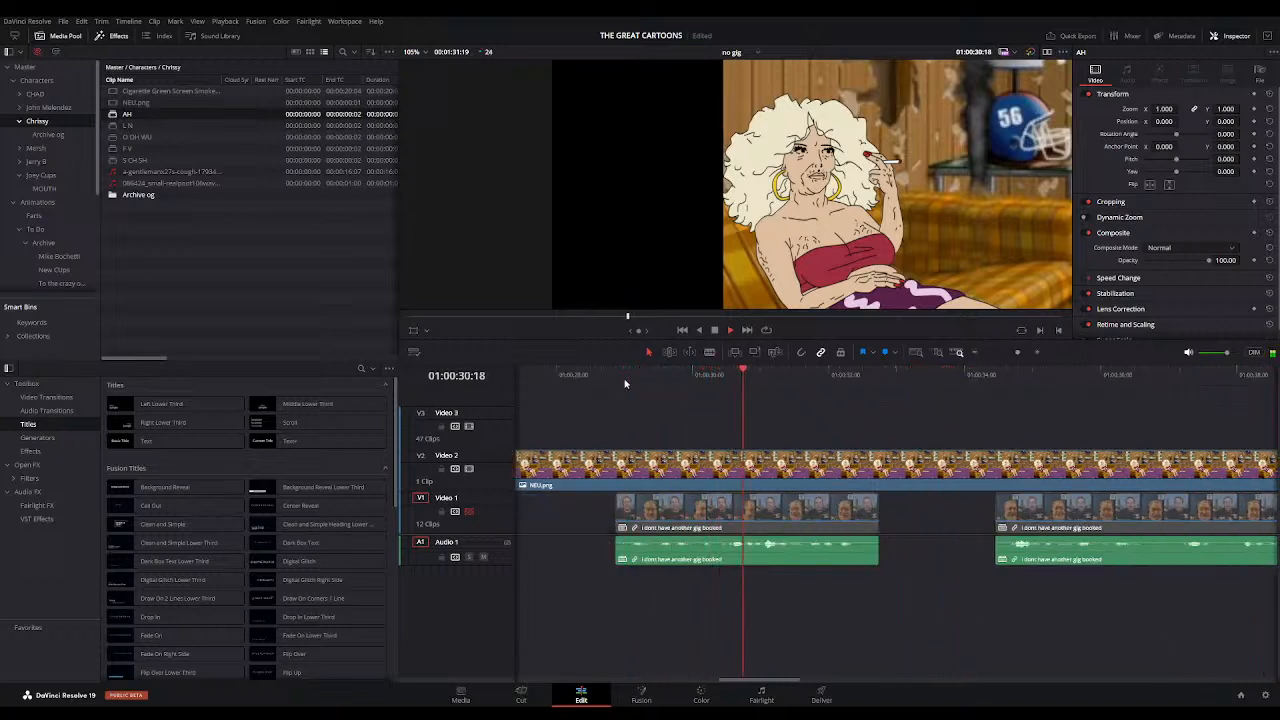
left_click(633, 377)
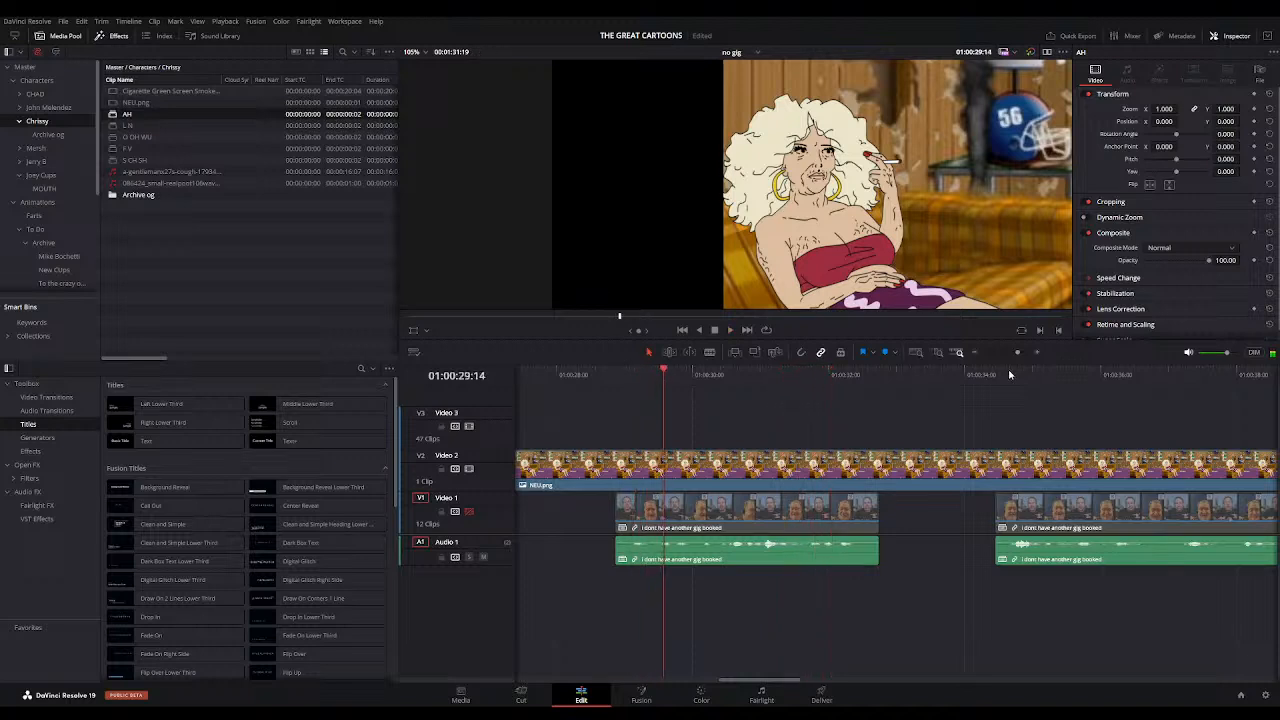
Step: Place an AH mouth clip on Video 3 at 01:00:29:03 with an S CH SH clip directly behind it and play back the phrase
left_click(1037, 353)
left_click(757, 372)
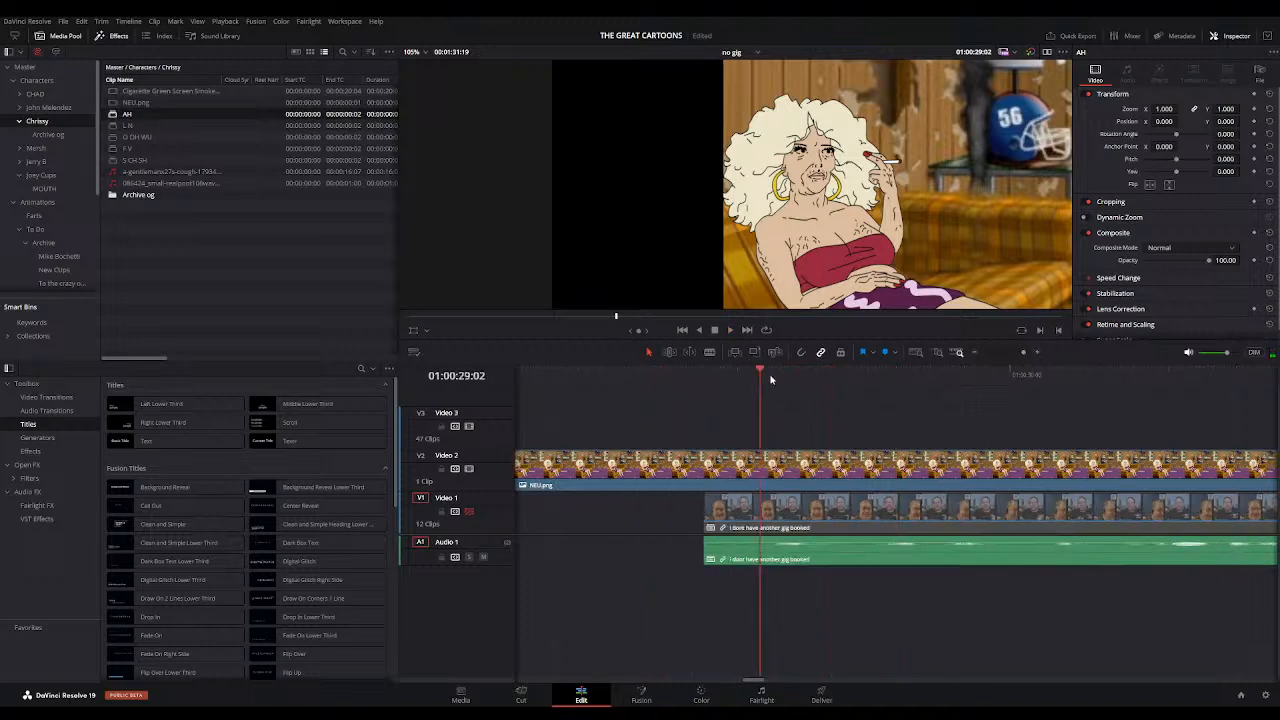
key("space")
left_click(777, 373)
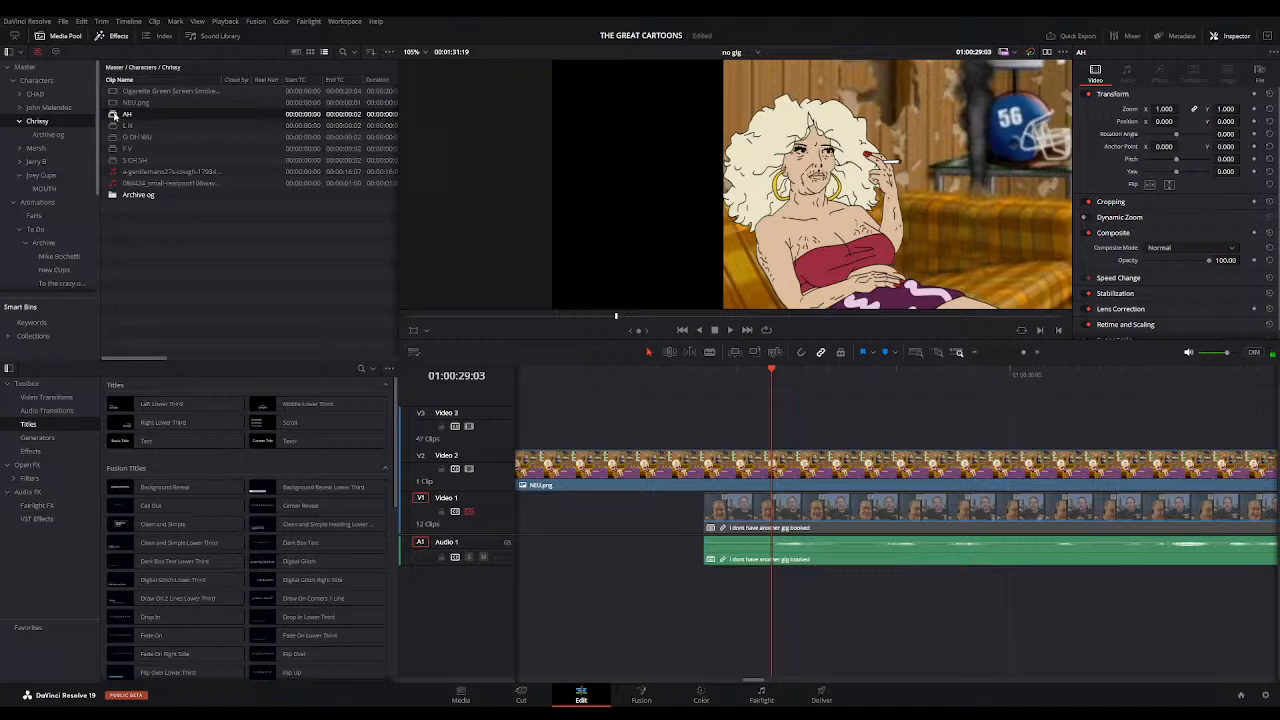
left_click_drag(800, 418, 775, 441)
left_click_drag(113, 161, 805, 425)
left_click(748, 373)
key("space")
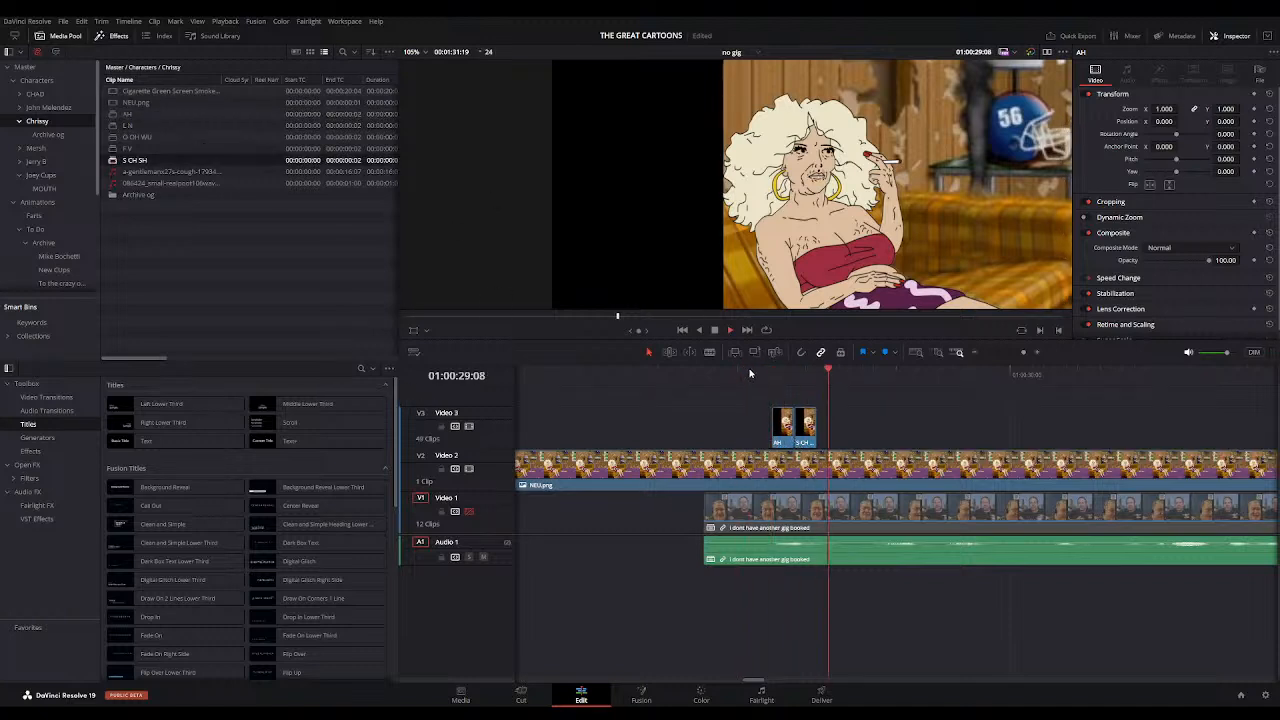
Step: Add AH mouth clips on Video 3 at about 01:00:29:12 and 01:00:29:18 and play back the phrase
left_click_drag(716, 298, 872, 438)
left_click(943, 374)
key("F12")
left_click(736, 373)
key("space")
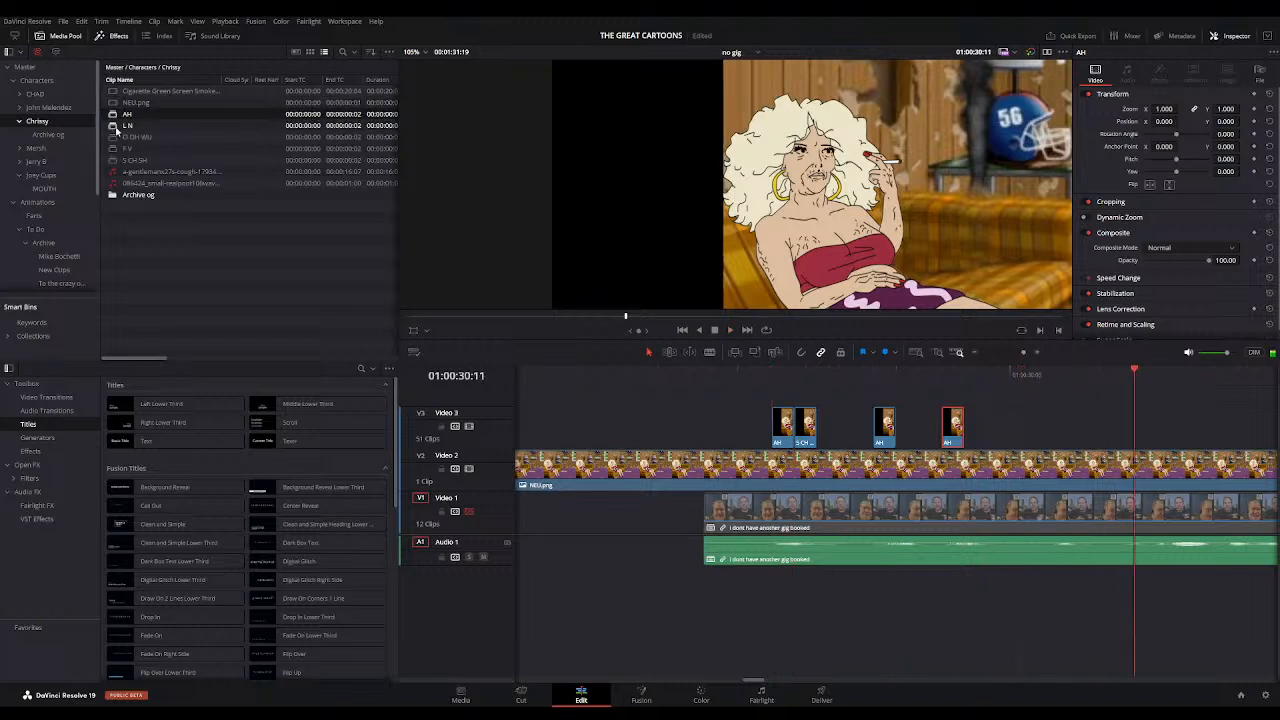
Step: Place an AH mouth clip on Video 3 at about 01:00:30:03, play back the phrase and add an S CH SH clip directly behind it
left_click_drag(117, 114, 1055, 425)
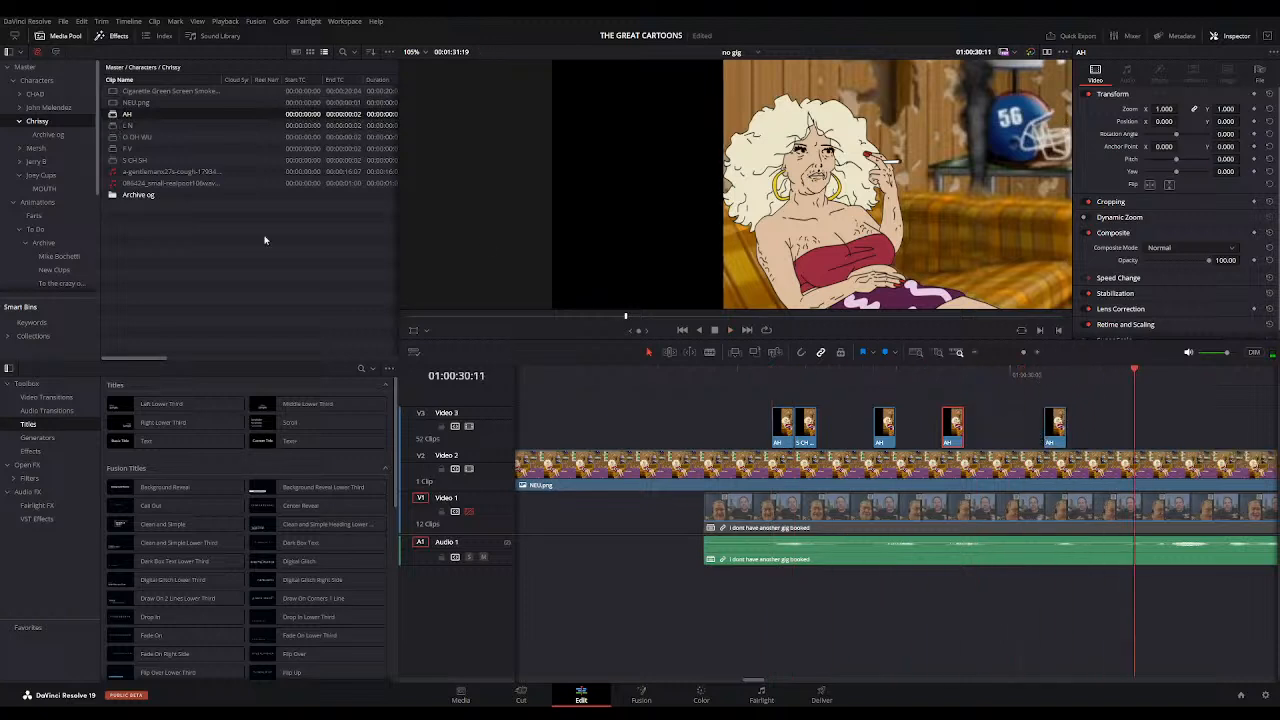
left_click(736, 375)
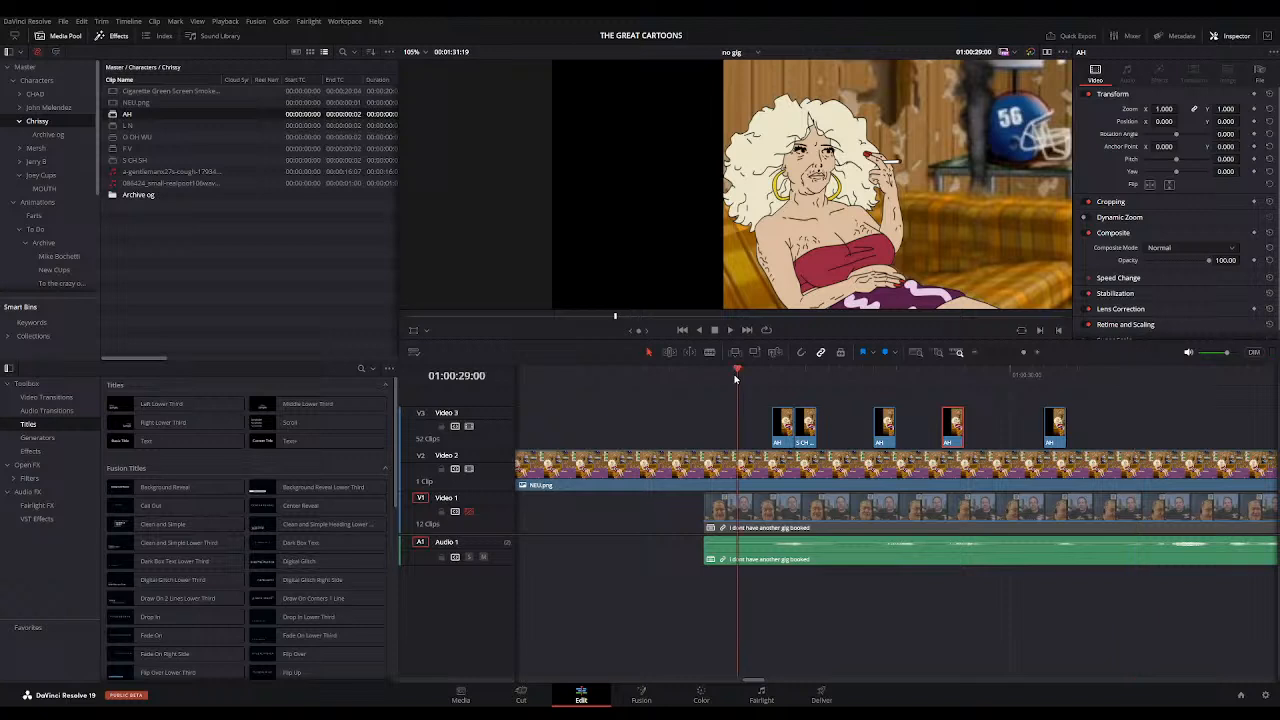
left_click(735, 376)
left_click(718, 374)
key("space")
key("space")
left_click_drag(1032, 376, 1080, 375)
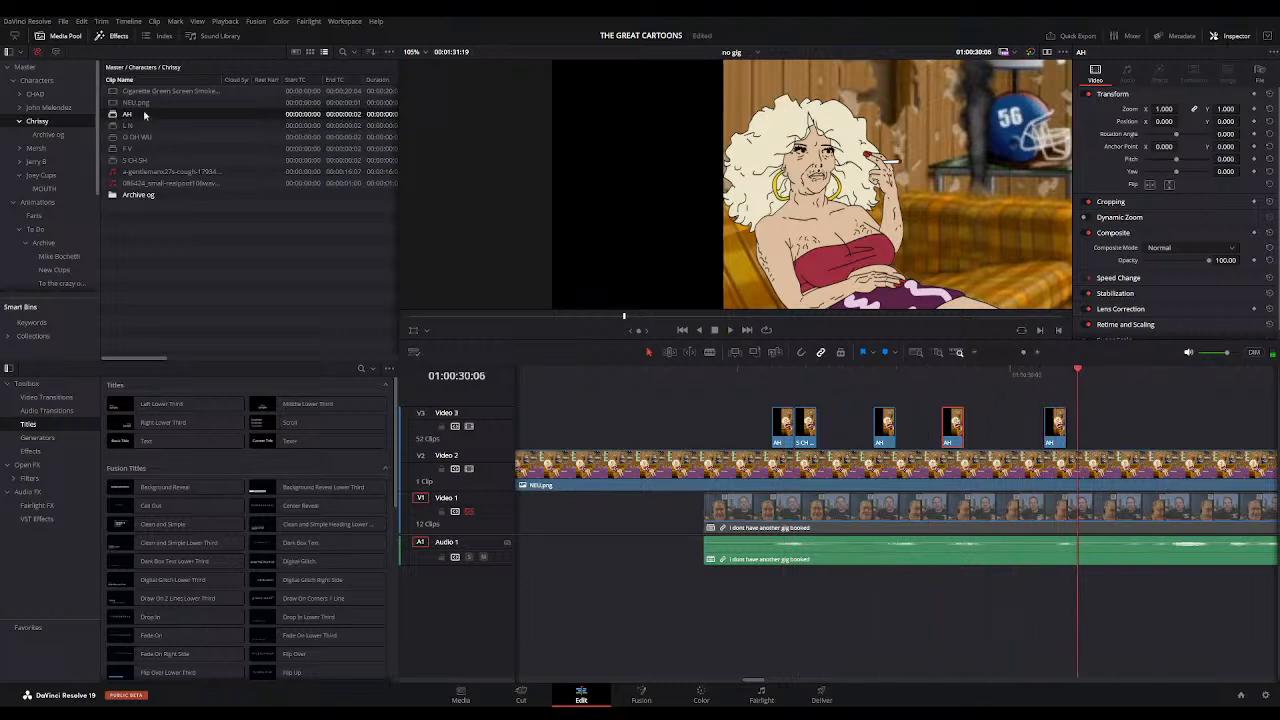
left_click_drag(135, 160, 1057, 437)
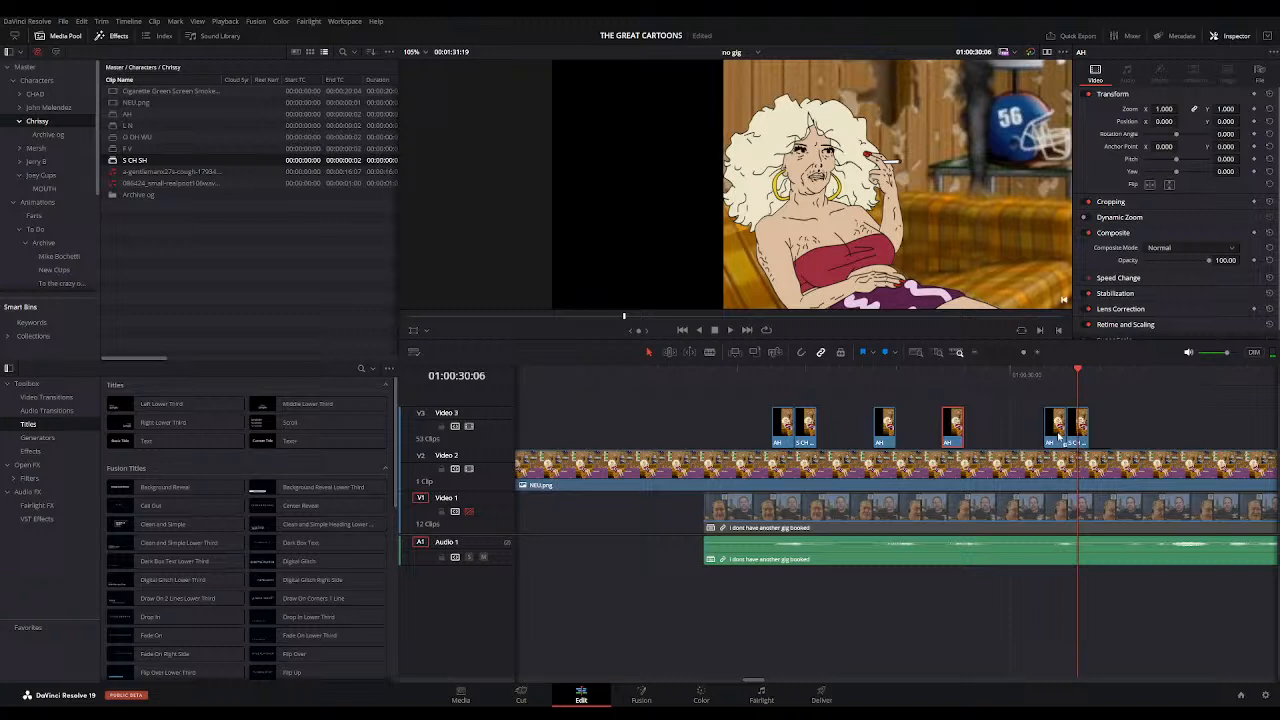
Step: Play back the phrase from about 01:00:29:01 repeatedly to examine the mouth timing and the sounds around 01:00:30:08
left_click(750, 371)
key("space")
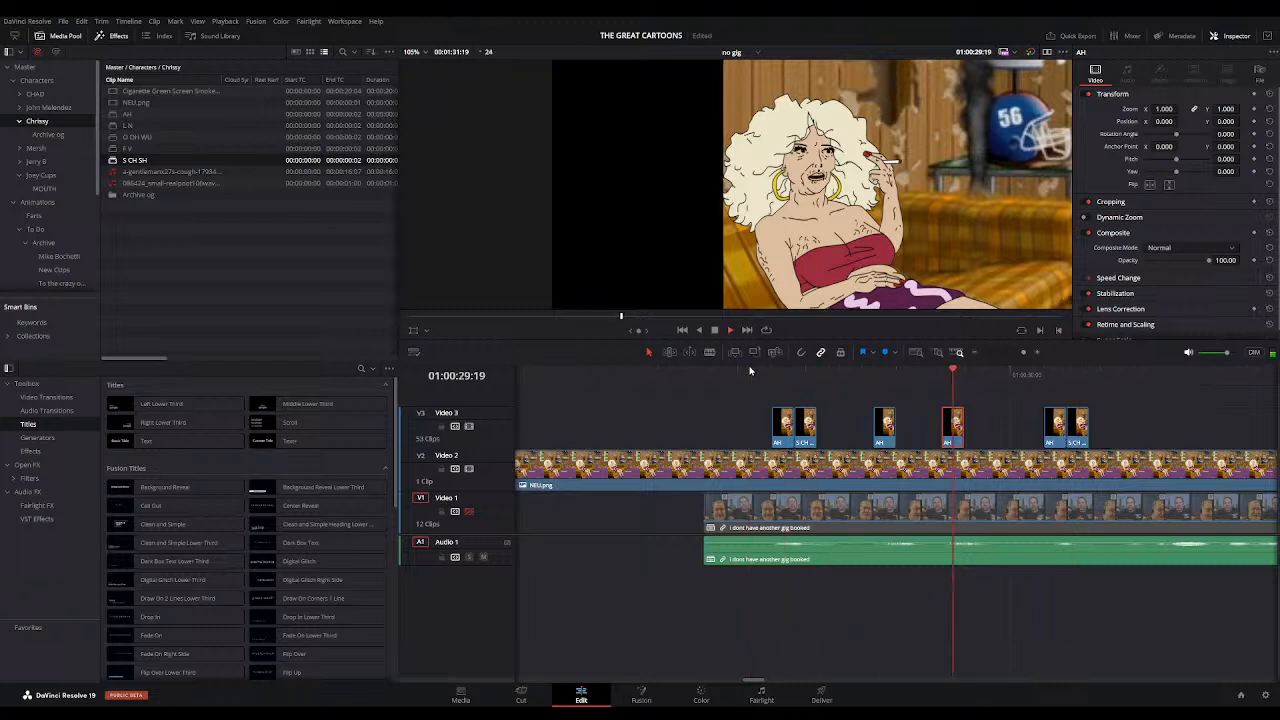
left_click(750, 371)
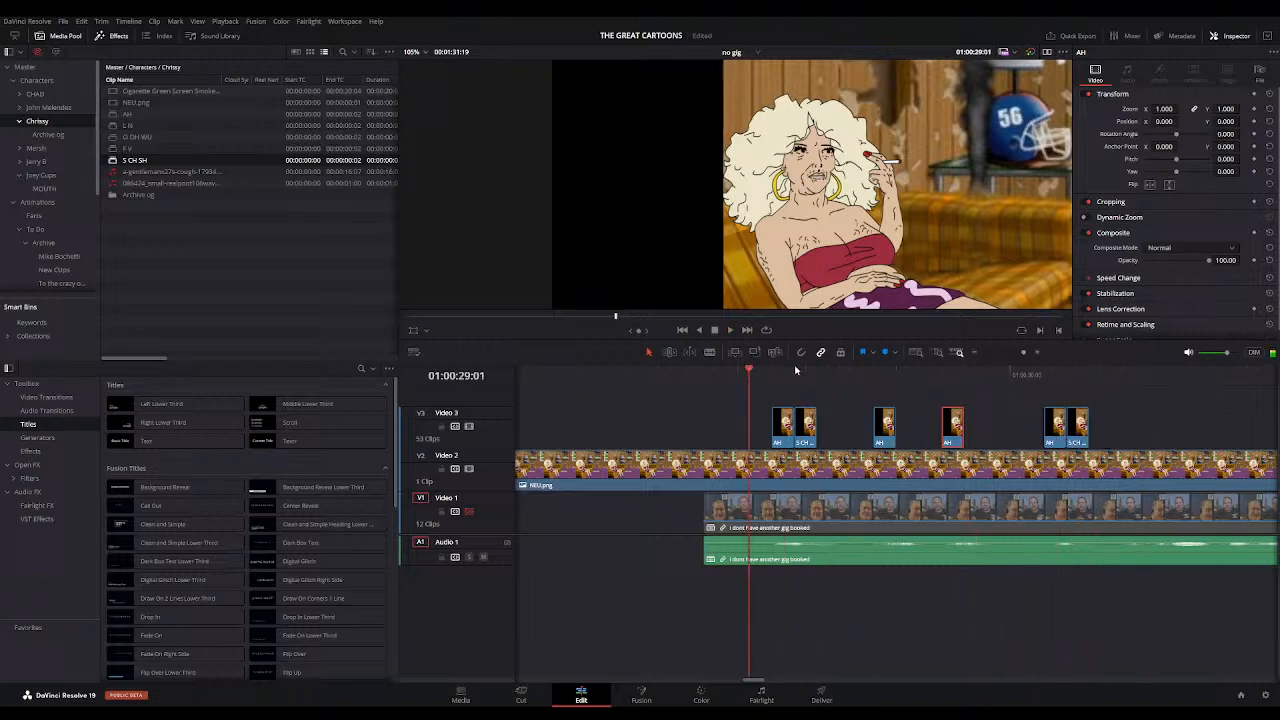
left_click(973, 353)
left_click_drag(896, 370, 877, 375)
key("space")
key("space")
left_click(1074, 372)
key("space")
key("space")
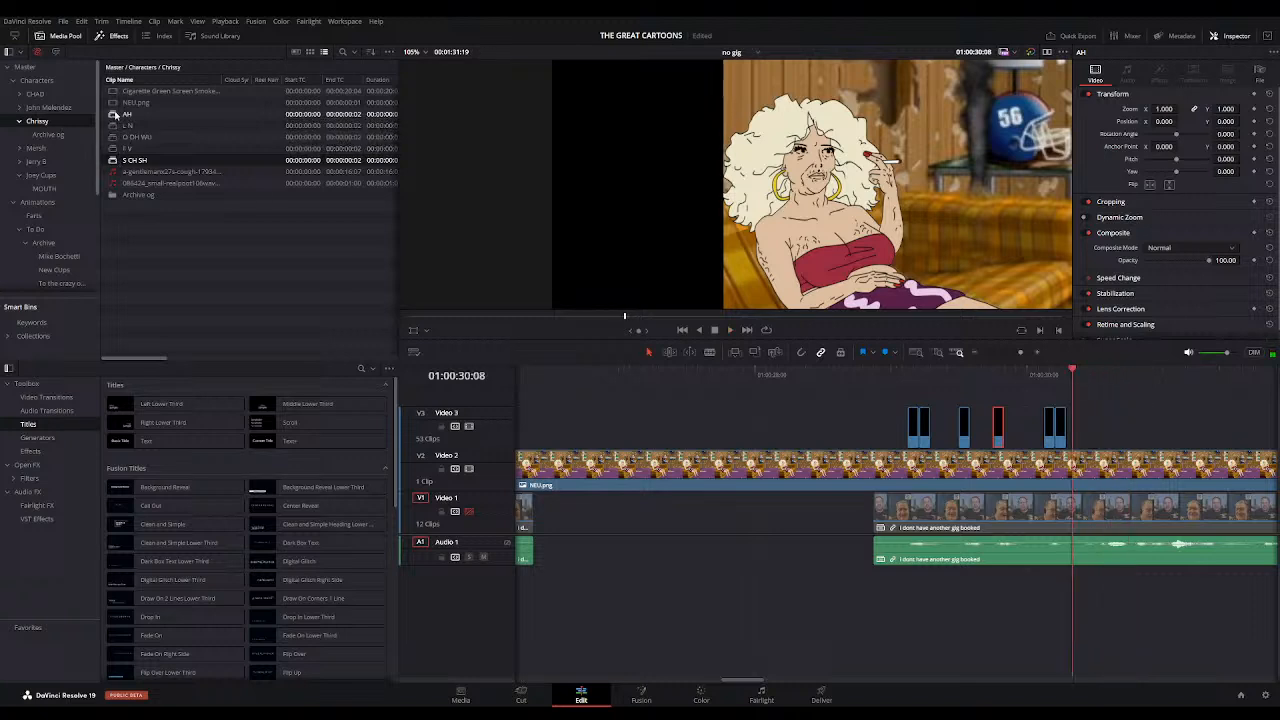
Step: Add mouth clips on Video 3: AH at about 01:00:30:08, O OH WU at 01:00:30:11 and L N at 01:00:30:13, and play back
left_click_drag(127, 114, 1068, 445)
left_click_drag(137, 137, 1160, 432)
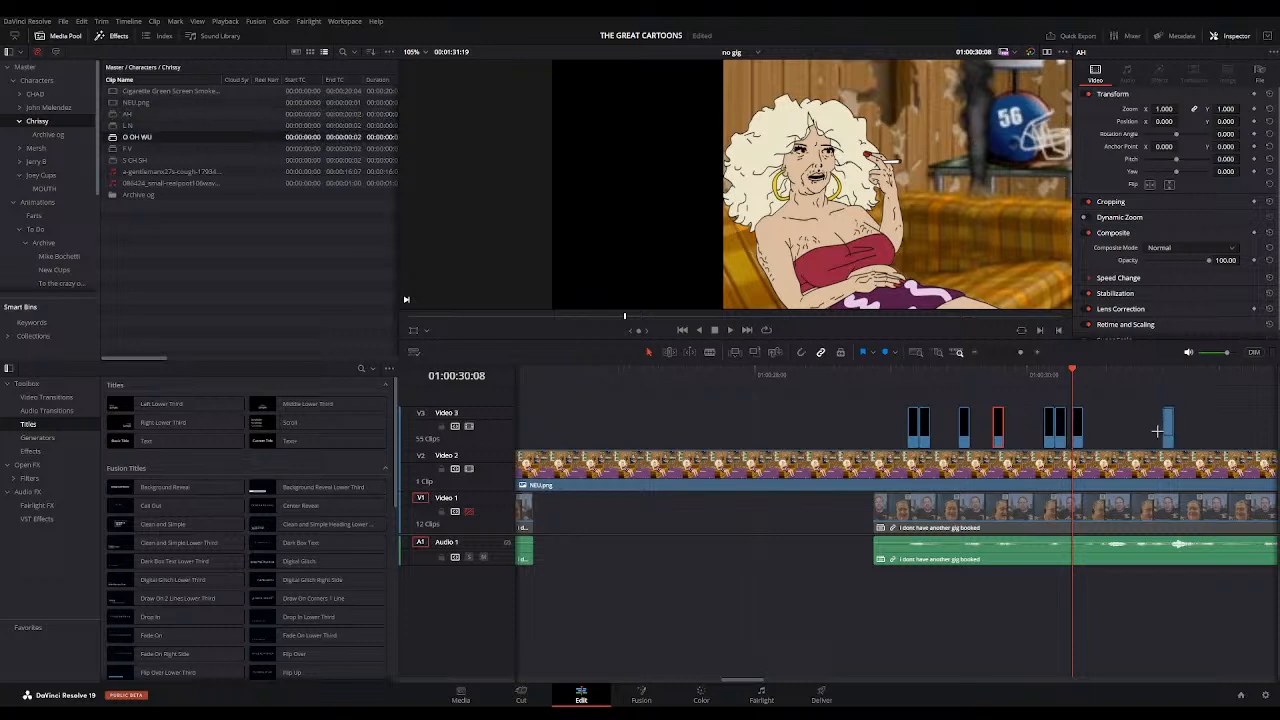
left_click_drag(127, 125, 1100, 440)
left_click(896, 376)
key("space")
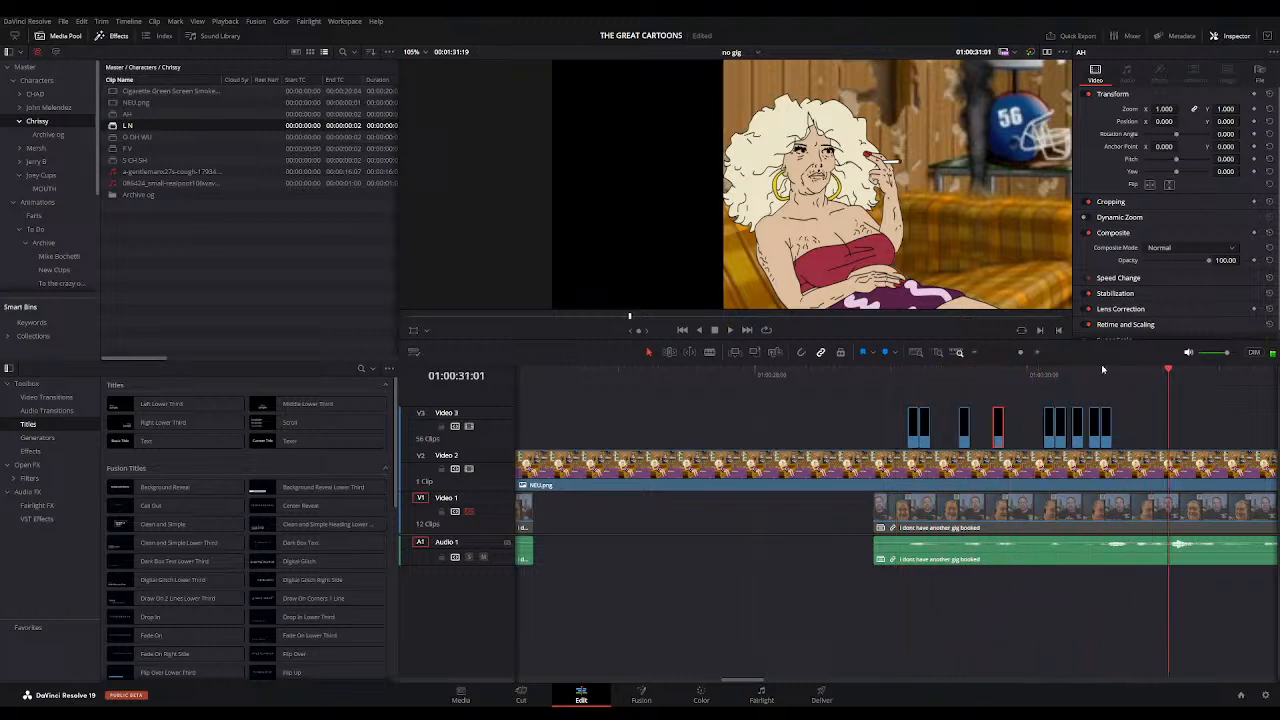
Step: Listen to the sounds around 01:00:30:16 and place an AH mouth clip there on Video 3
left_click_drag(1066, 374, 1117, 378)
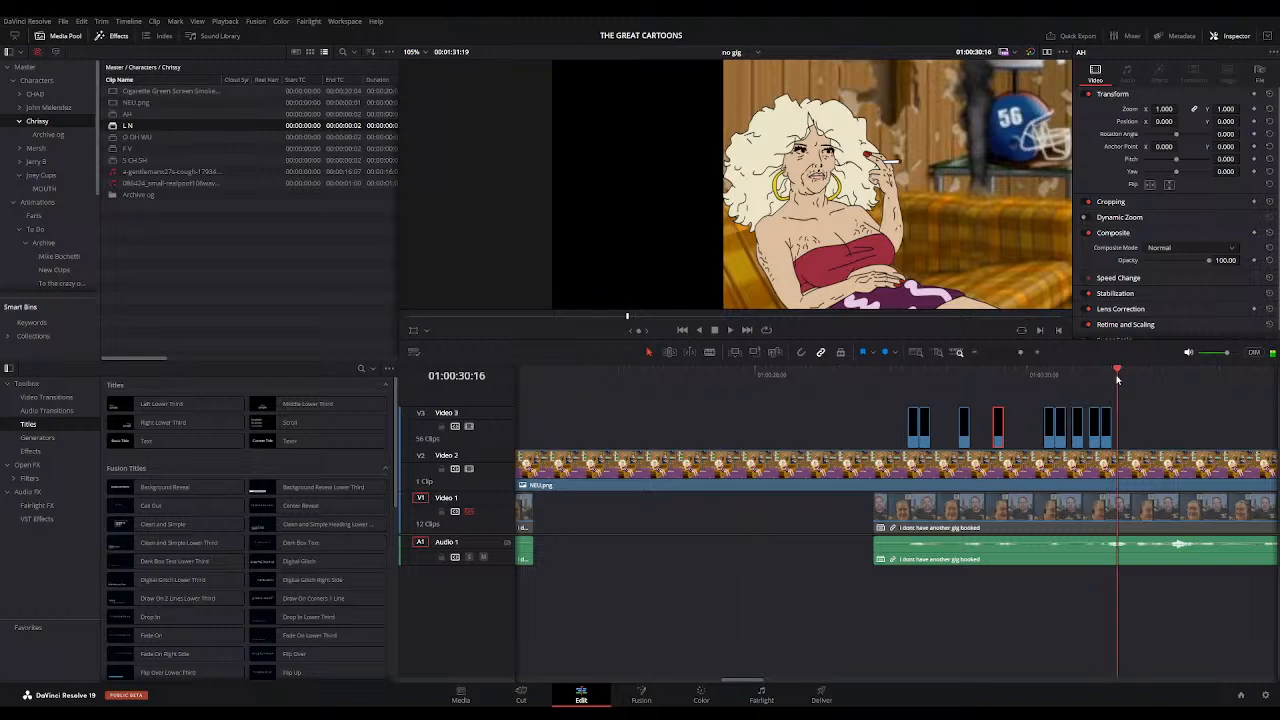
left_click(977, 353)
left_click(1037, 353)
left_click(1037, 353)
left_click(1037, 353)
key("space")
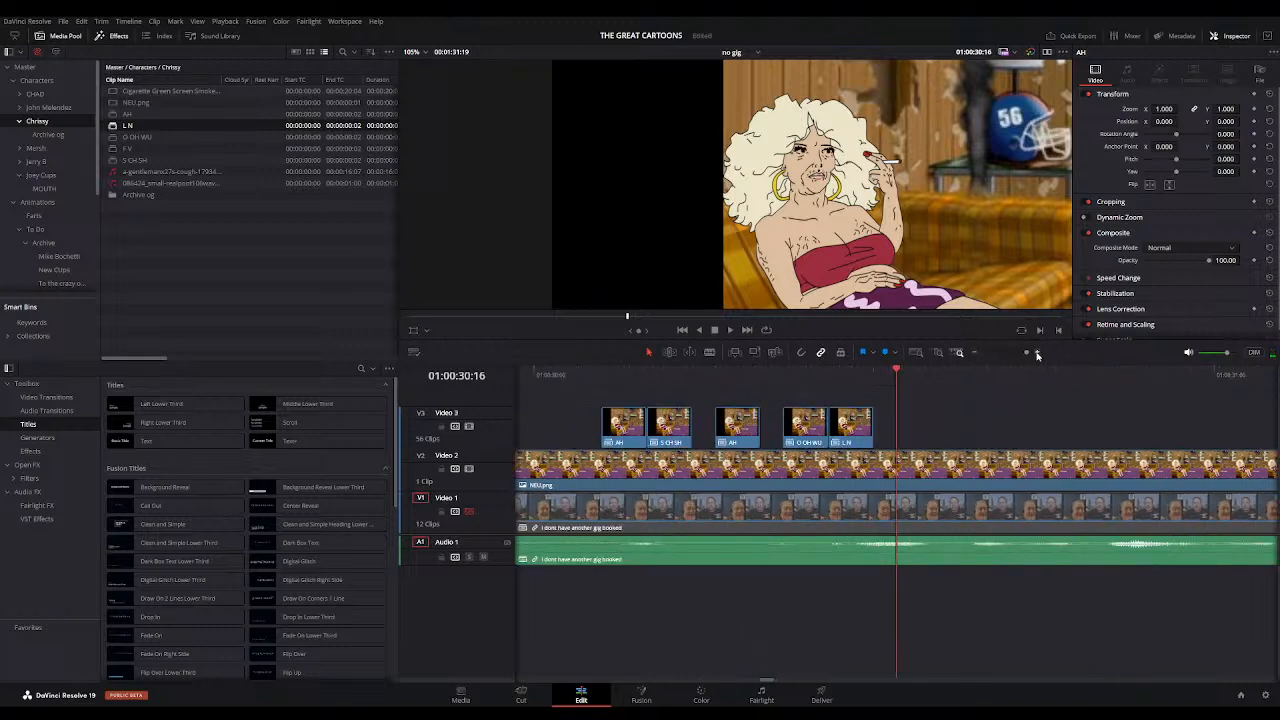
left_click(894, 374)
left_click_drag(889, 373, 876, 373)
left_click(886, 373)
left_click(778, 374)
key("space")
left_click(117, 114)
left_click_drag(115, 114, 898, 425)
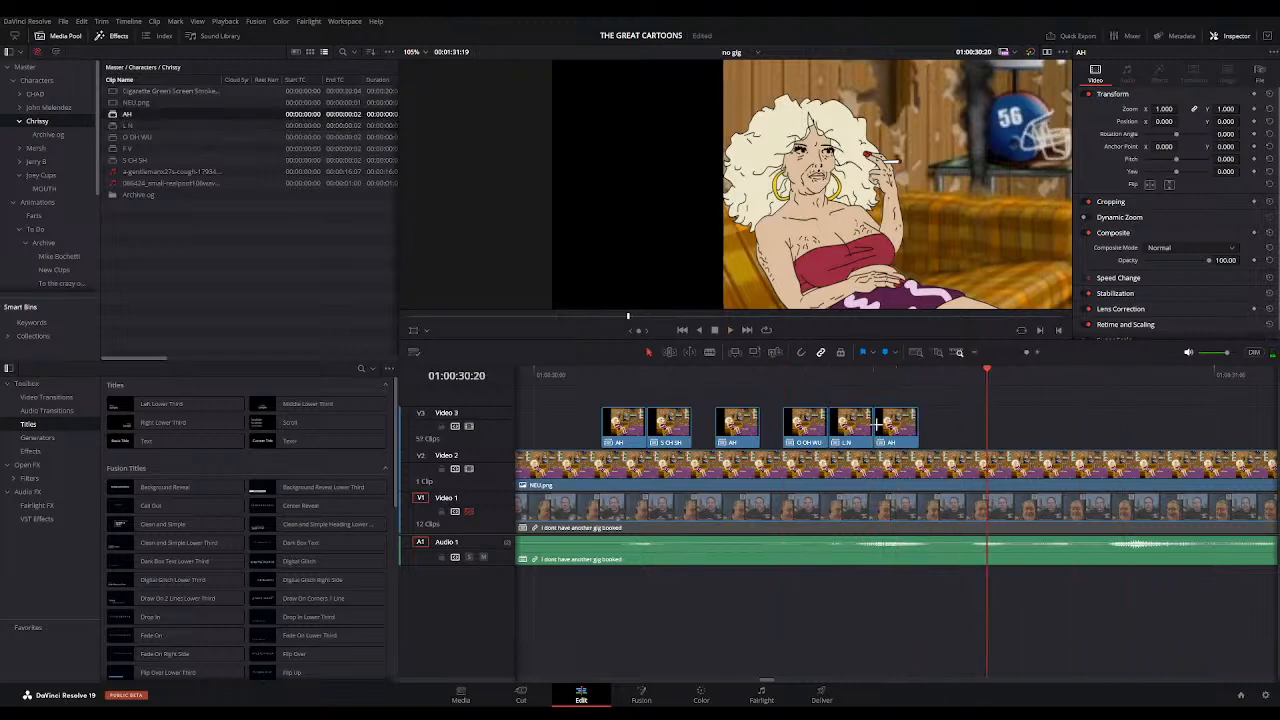
Step: Play back the phrase, move the last AH mouth clip to about 01:00:30:18 and check the timing
left_click(600, 374)
key("space")
key("space")
left_click_drag(668, 374, 910, 374)
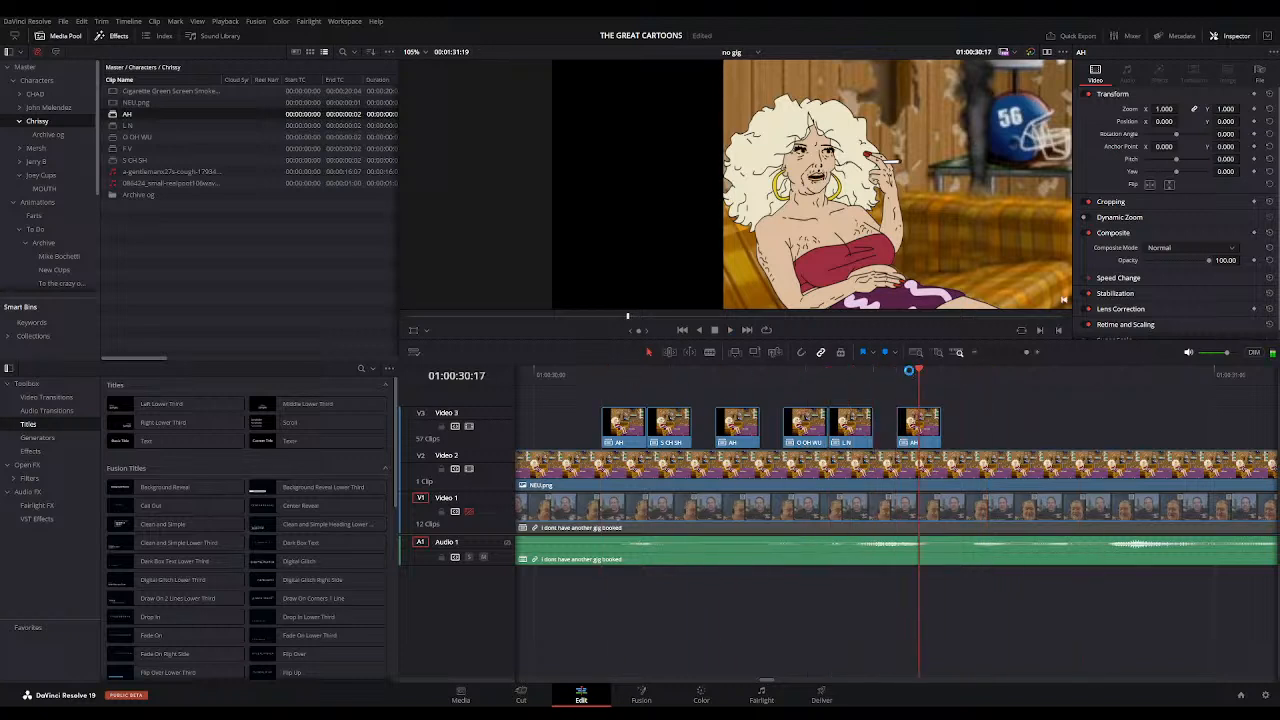
left_click(594, 372)
key("space")
left_click_drag(723, 376, 958, 373)
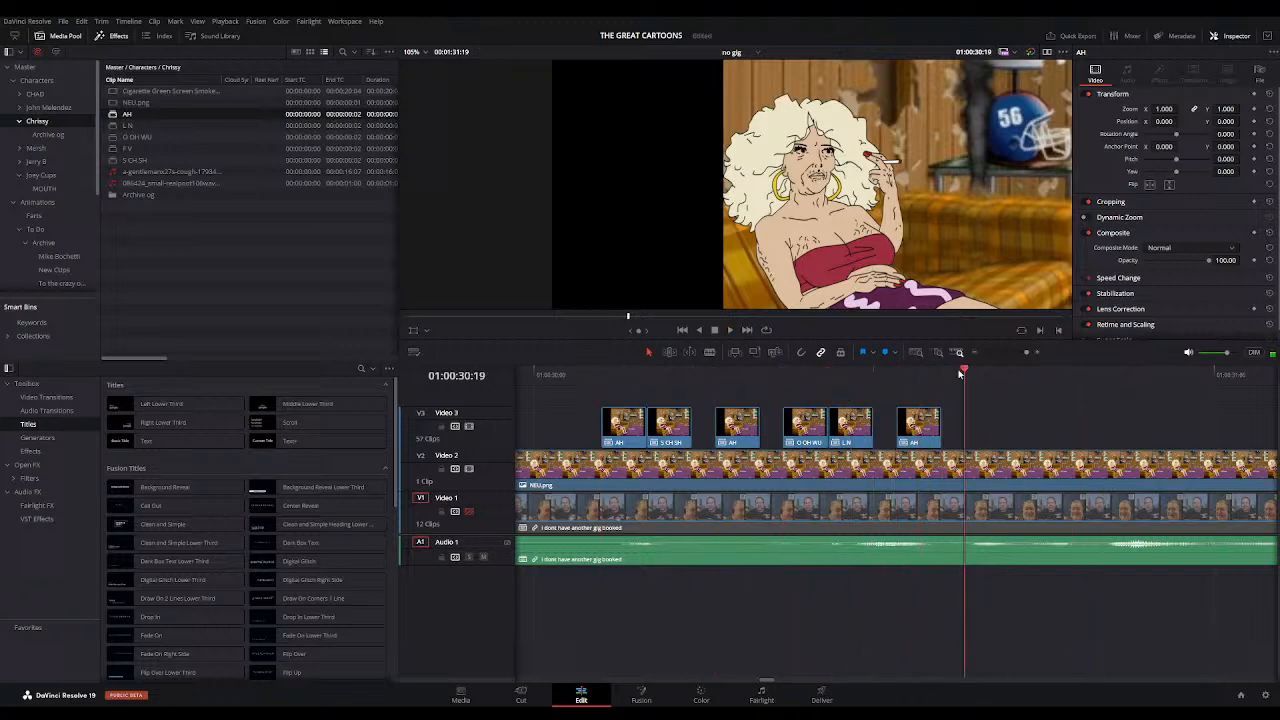
left_click_drag(913, 437, 983, 440)
left_click(611, 373)
key("space")
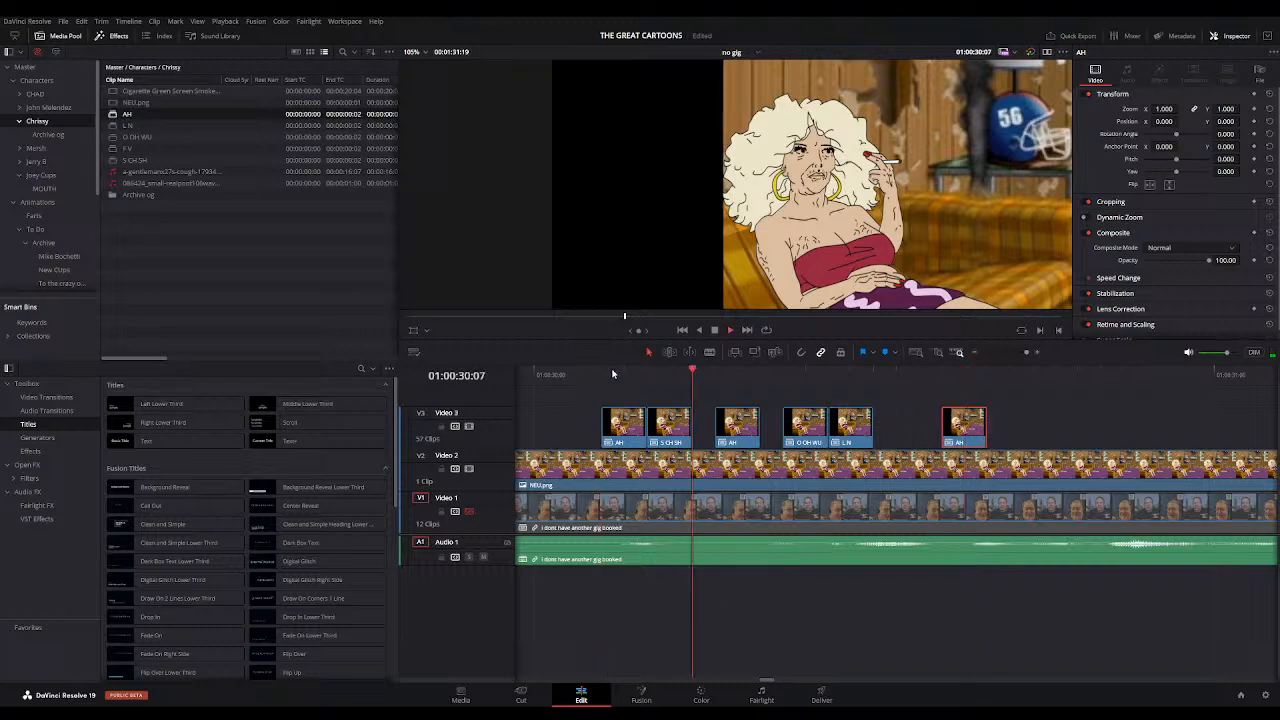
Step: Paste a second L N mouth clip directly behind the first one at 01:00:30:15 and play back the phrase
left_click(620, 372)
left_click_drag(805, 378, 881, 378)
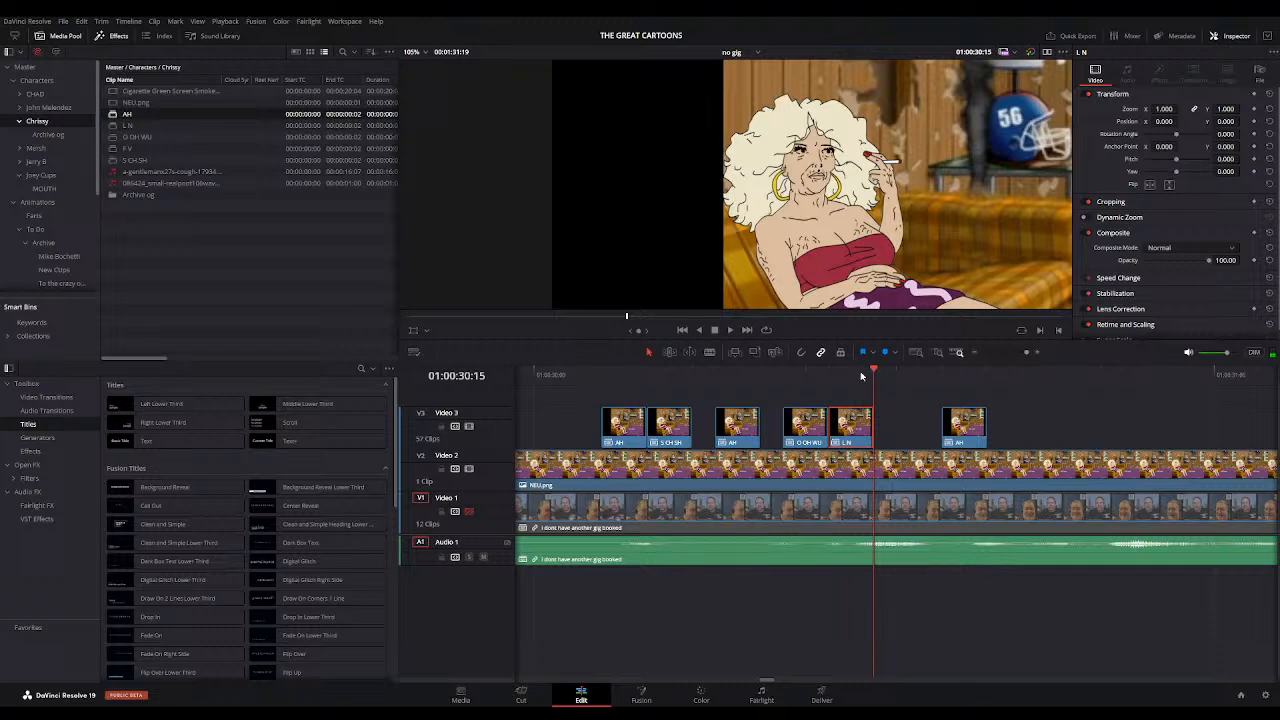
key("ctrl+v")
left_click(578, 375)
key("space")
Step: Paste AH mouth clips on Video 3 at about 01:00:30:21 and 01:00:31:01 and play back the phrase
left_click_drag(668, 374, 997, 370)
left_click(1008, 374)
key("ctrl+v")
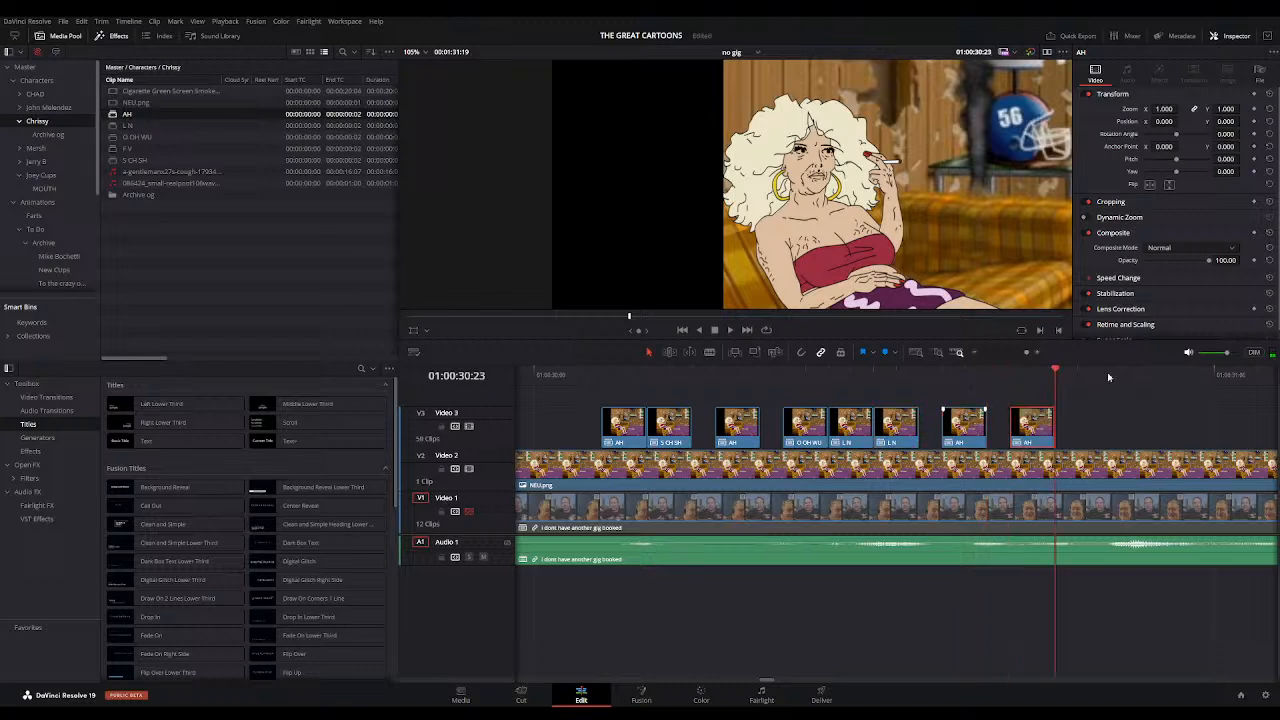
left_click(1099, 375)
key("ctrl+v")
left_click(558, 374)
key("space")
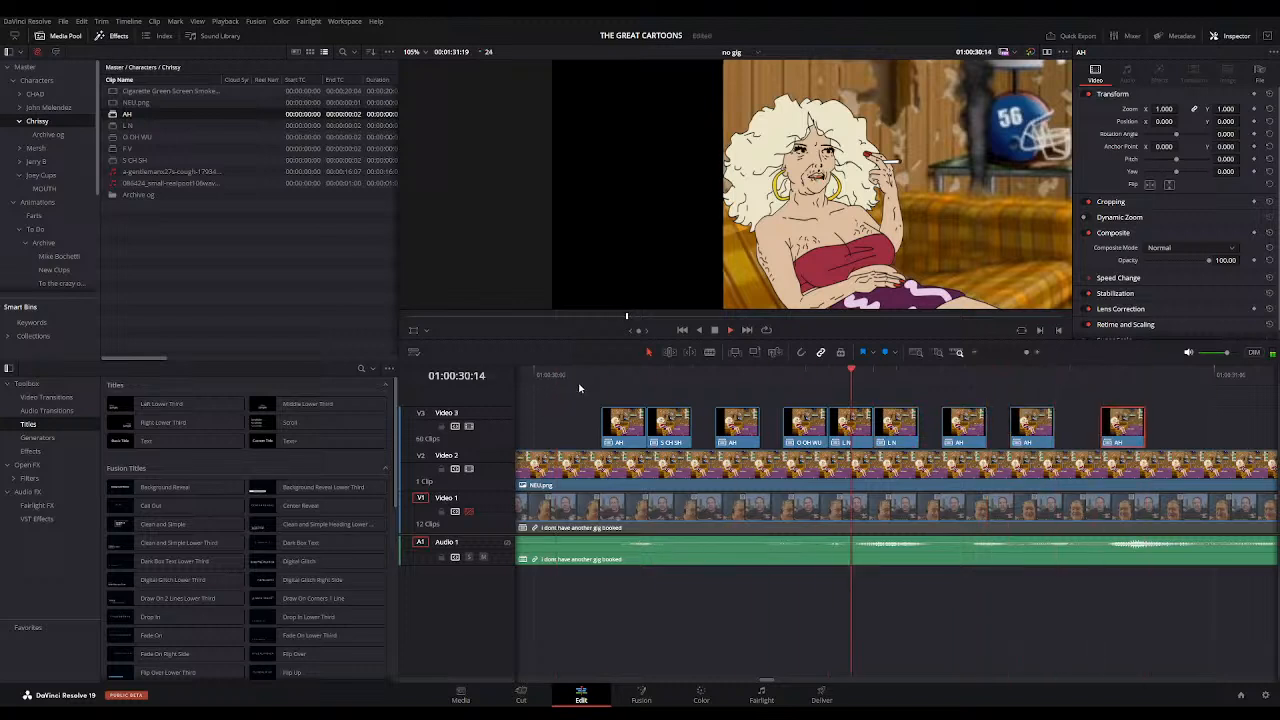
key("space")
Step: Paste an AH mouth clip on Video 3 at 01:00:31:06 and play back the phrase
left_click(975, 354)
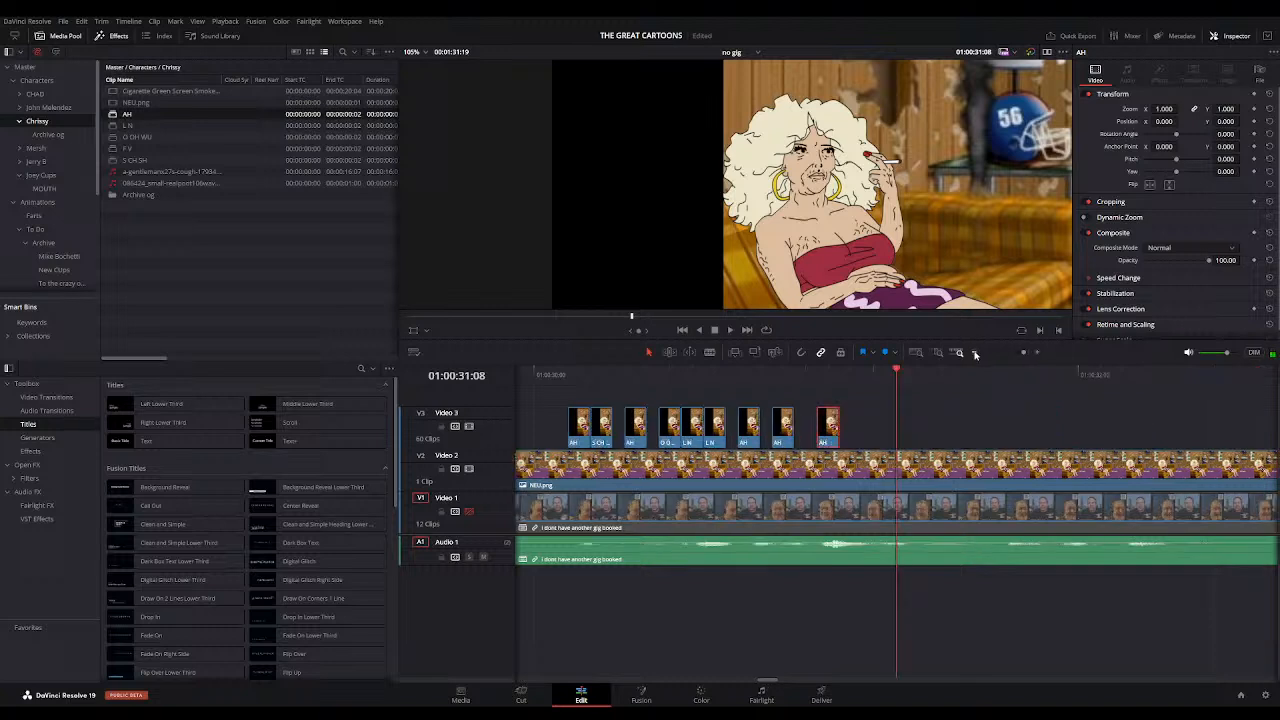
left_click(873, 371)
key("ctrl+b")
key("ctrl+z")
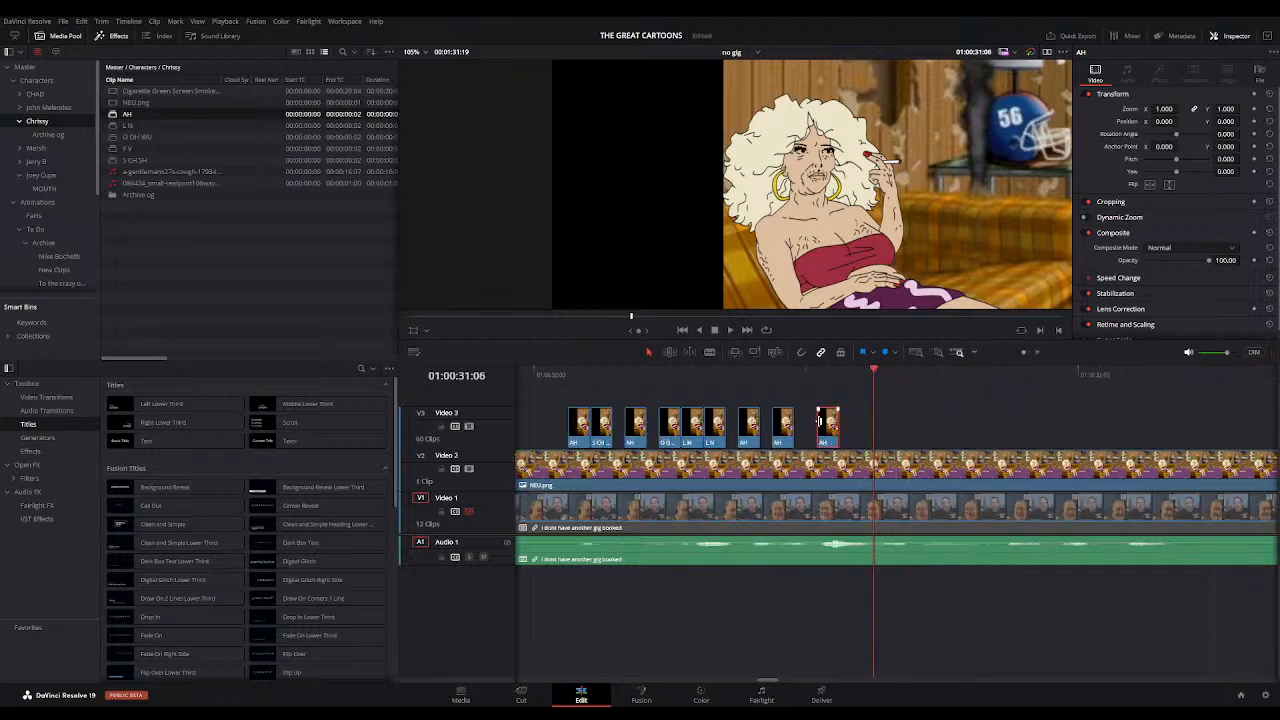
key("ctrl+v")
left_click(555, 375)
key("space")
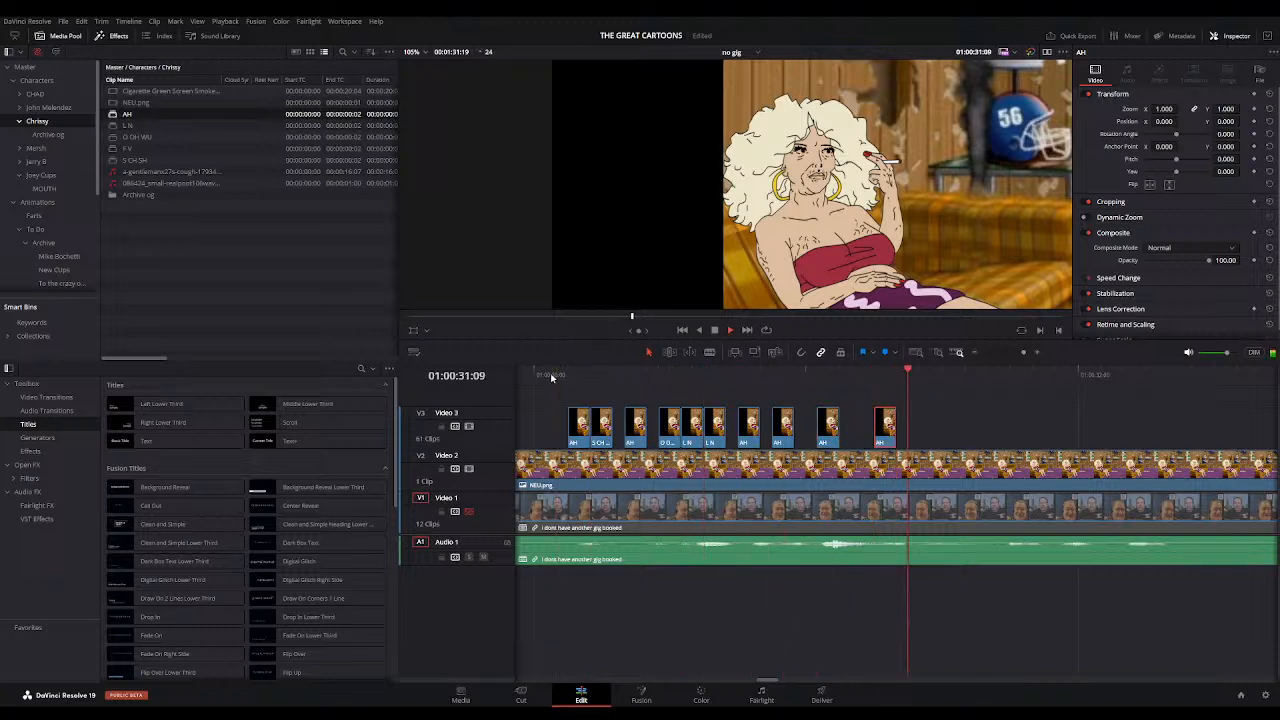
Step: Paste an AH mouth clip on Video 3 at about 01:00:31:11, add an S CH SH clip directly behind it and play back
left_click(930, 375)
key("ctrl+b")
key("ctrl+z")
key("ctrl+v")
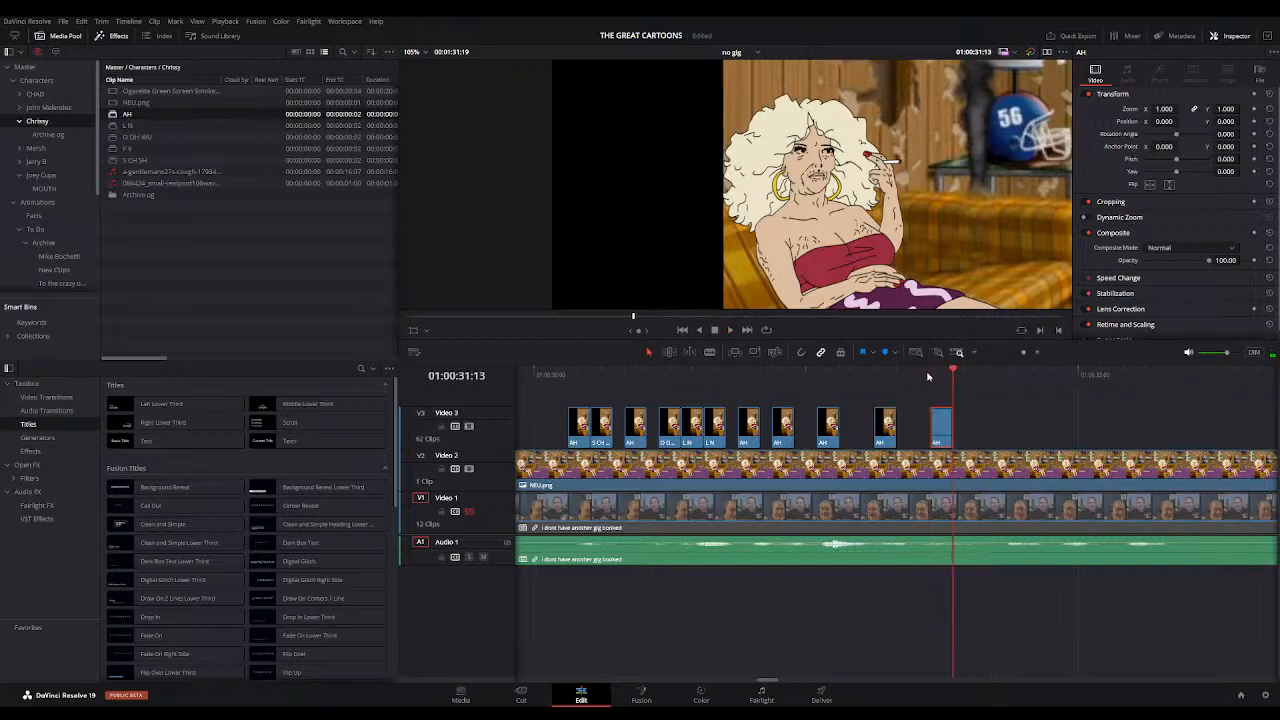
left_click_drag(134, 160, 948, 443)
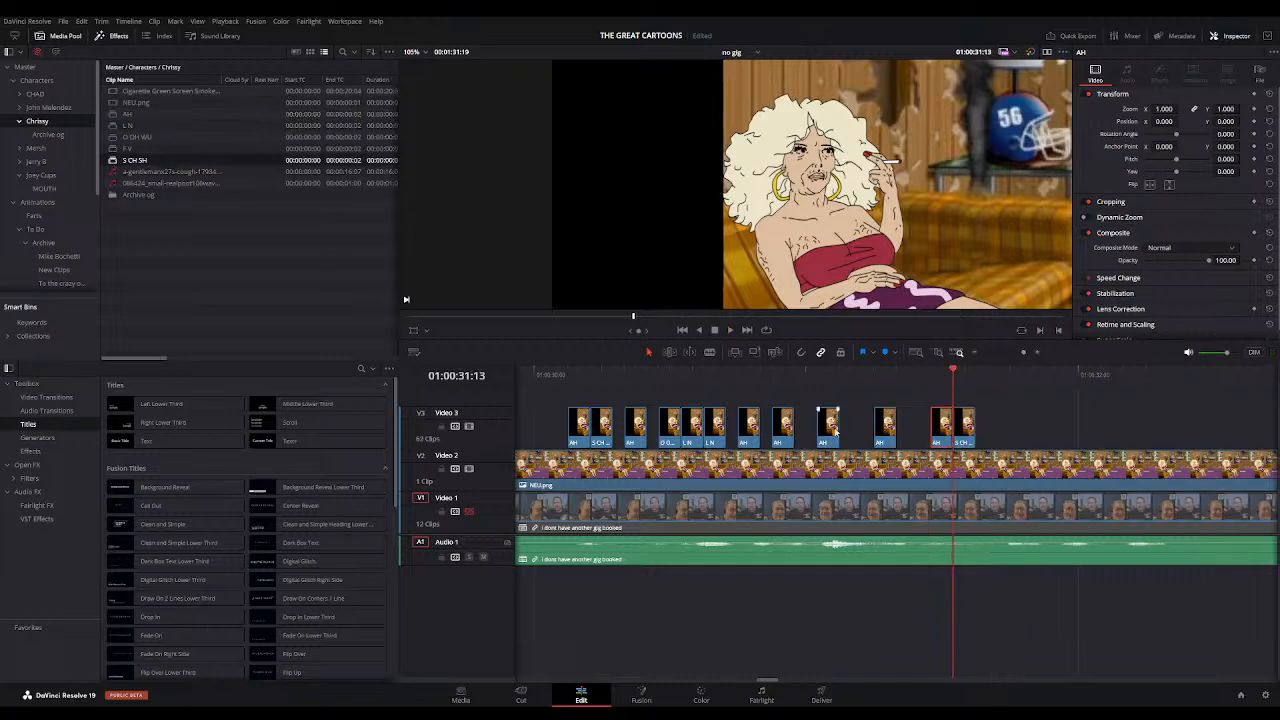
left_click(566, 375)
key("space")
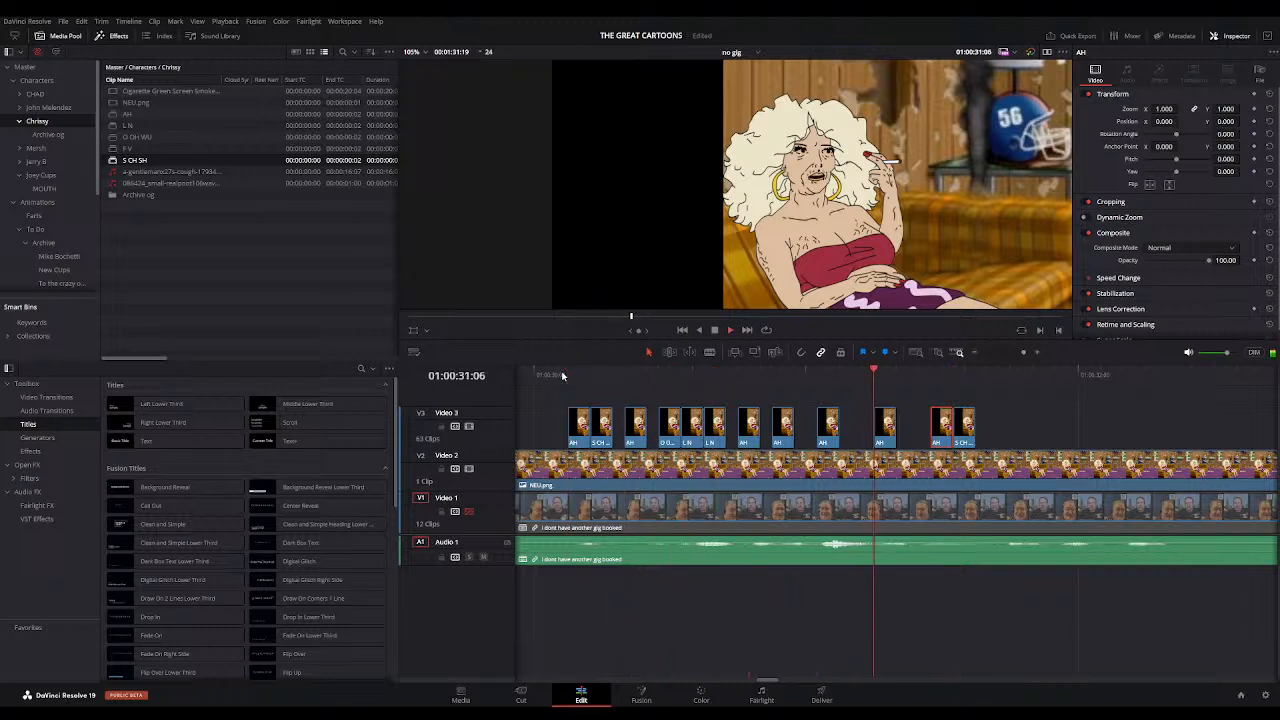
Step: Insert an O OH WU mouth clip at about 01:00:31:03, directly behind the AH clip, and play back the phrase
key("space")
left_click_drag(738, 376, 860, 376)
left_click_drag(110, 141, 843, 442)
left_click(554, 375)
key("space")
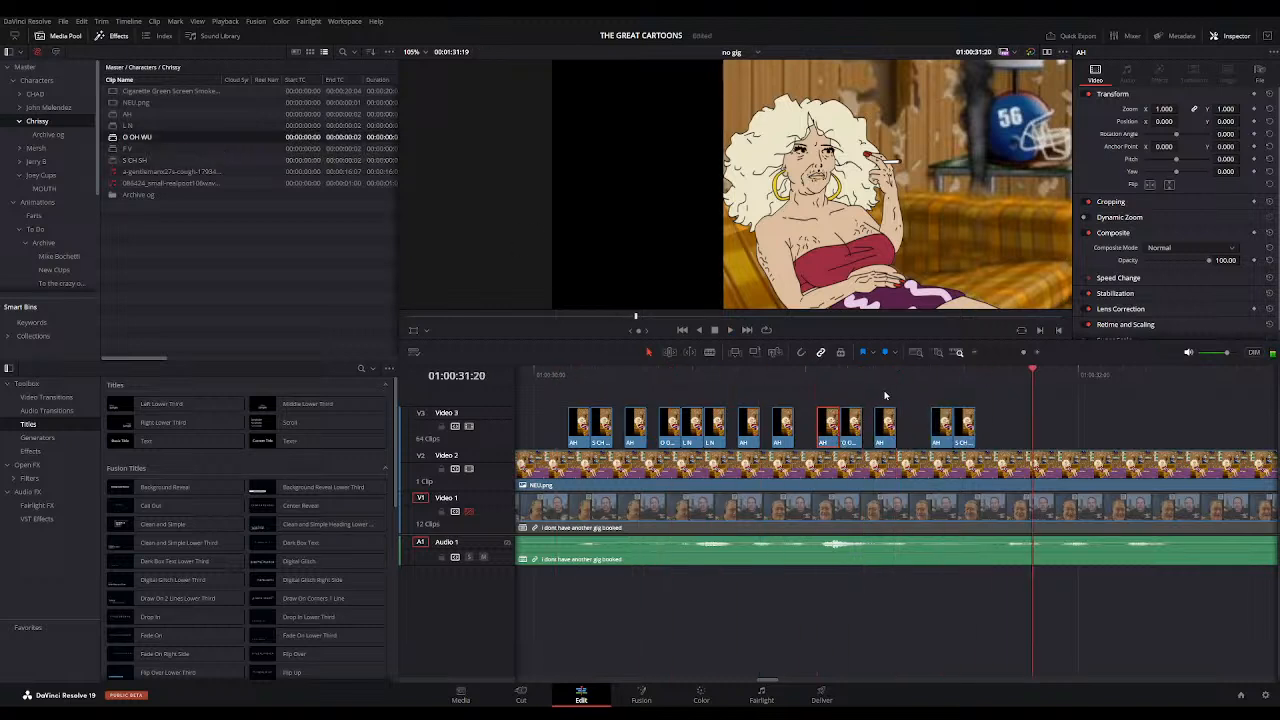
Step: Place an AH mouth clip on Video 3 at about 01:00:31:17 and play back the phrase
left_click(918, 376)
key("space")
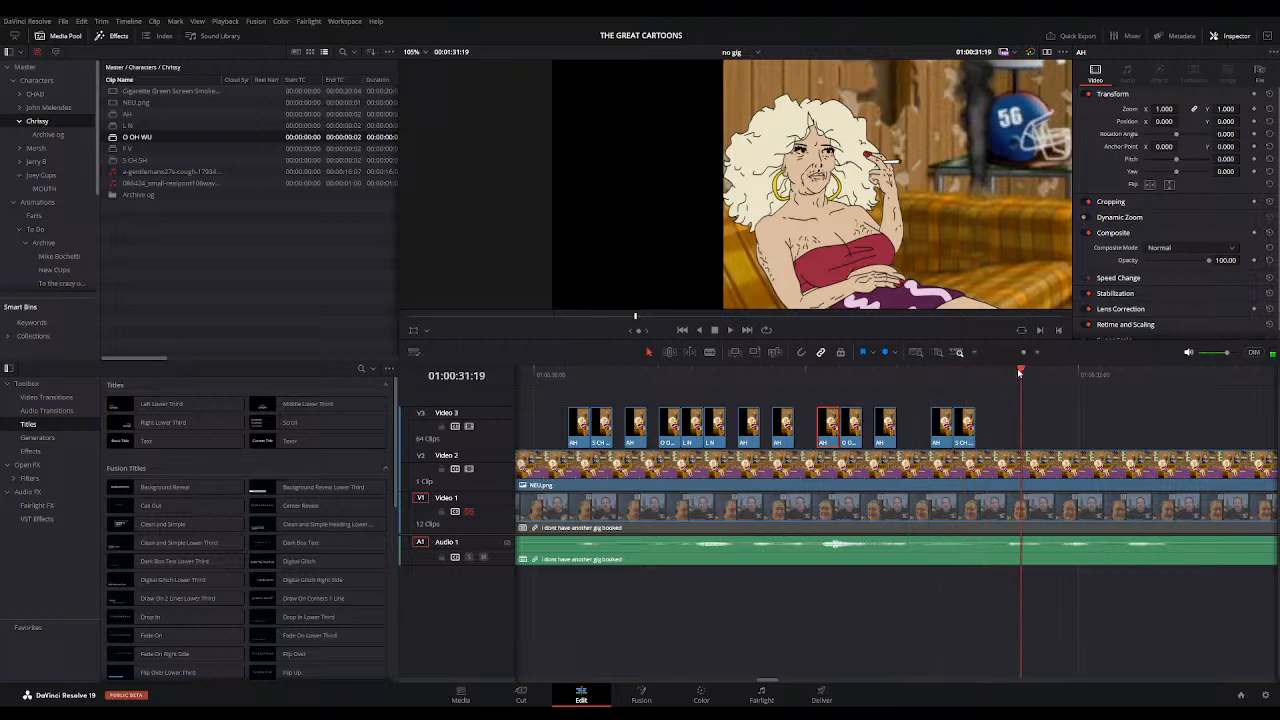
left_click_drag(127, 114, 1000, 440)
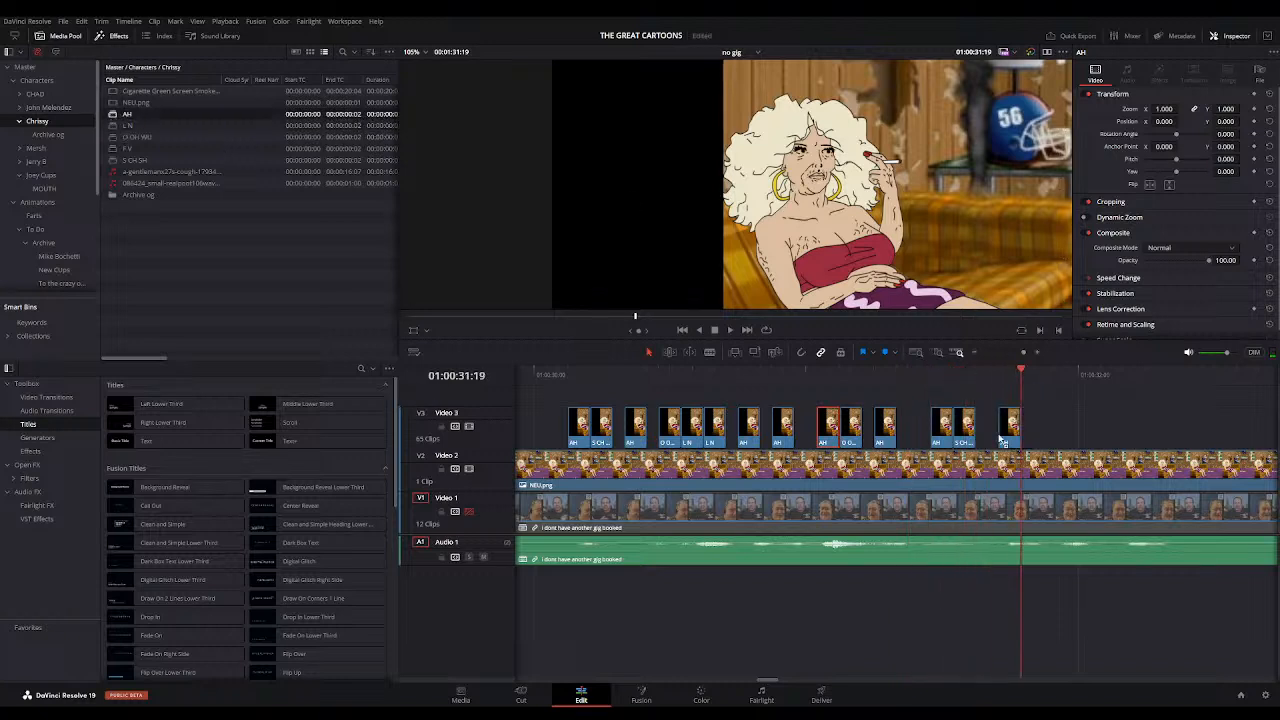
left_click(567, 374)
key("space")
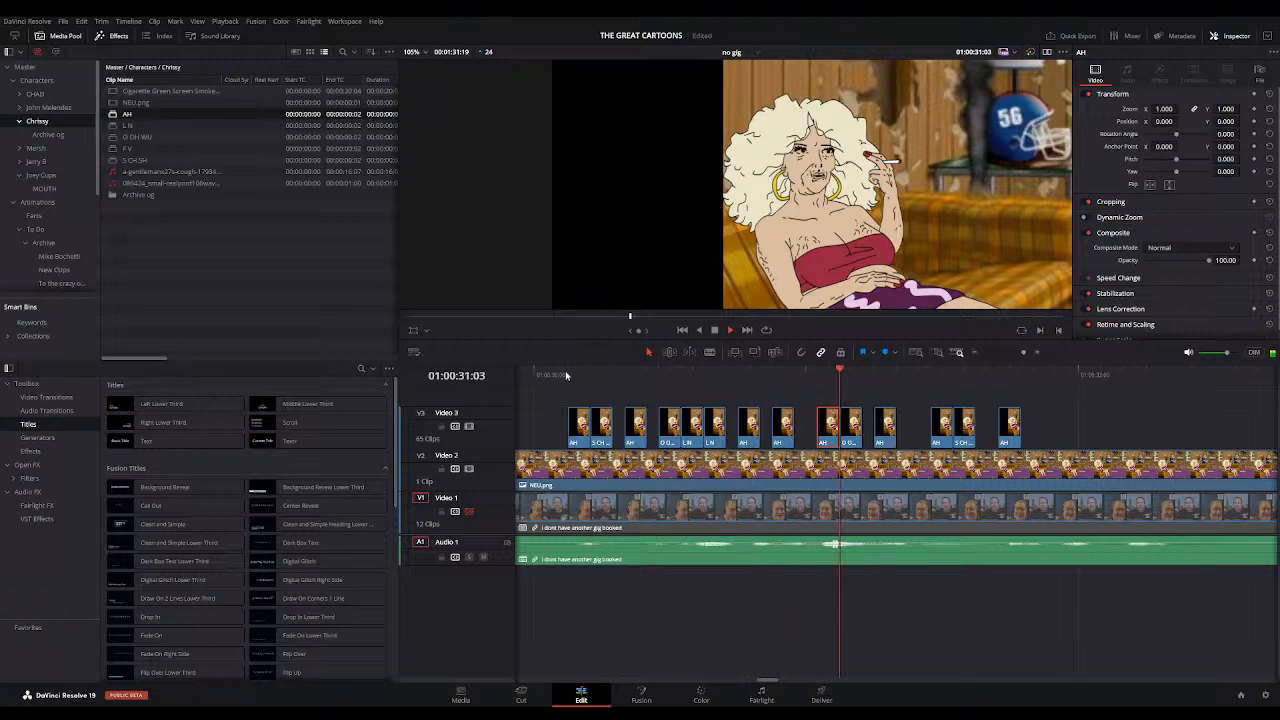
key("space")
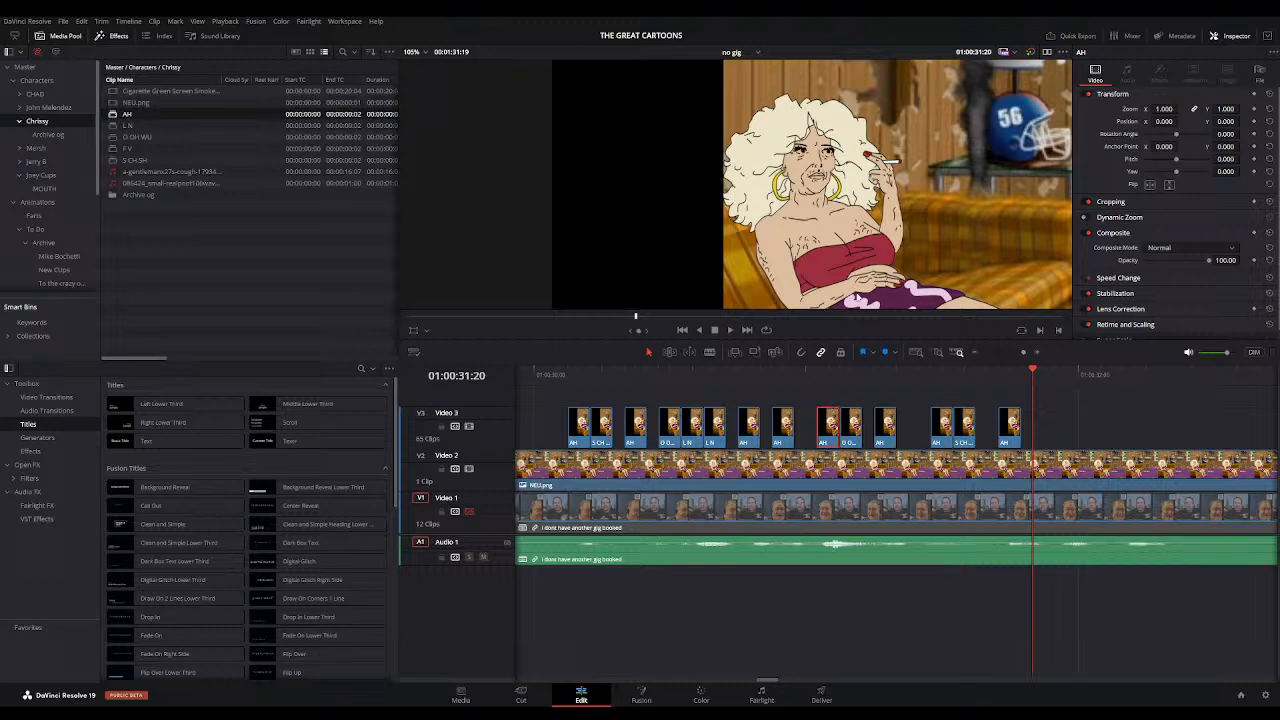
Step: Listen to the phrase's ending, place an L N mouth clip at about 01:00:31:21 and AH clips at 01:00:31:23 and 01:00:32:04, and play back
left_click(546, 375)
key("space")
key("space")
key("space")
left_click(1055, 373)
key("space")
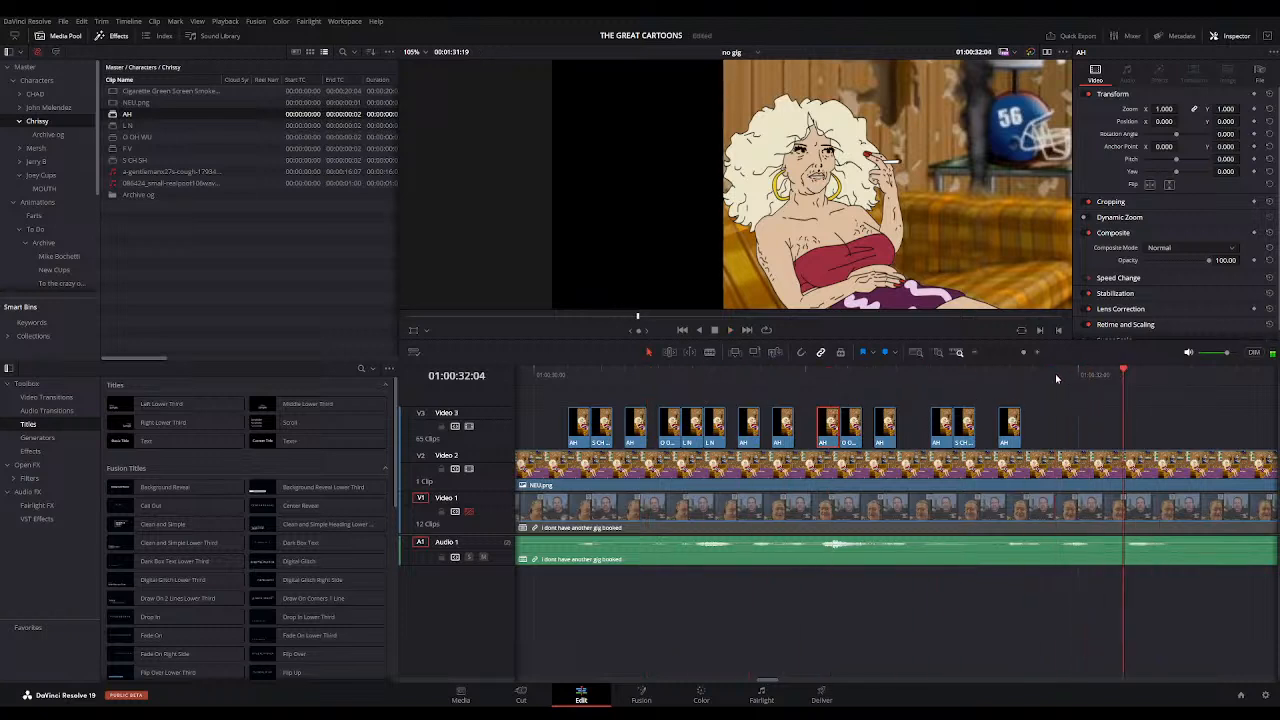
key("F12")
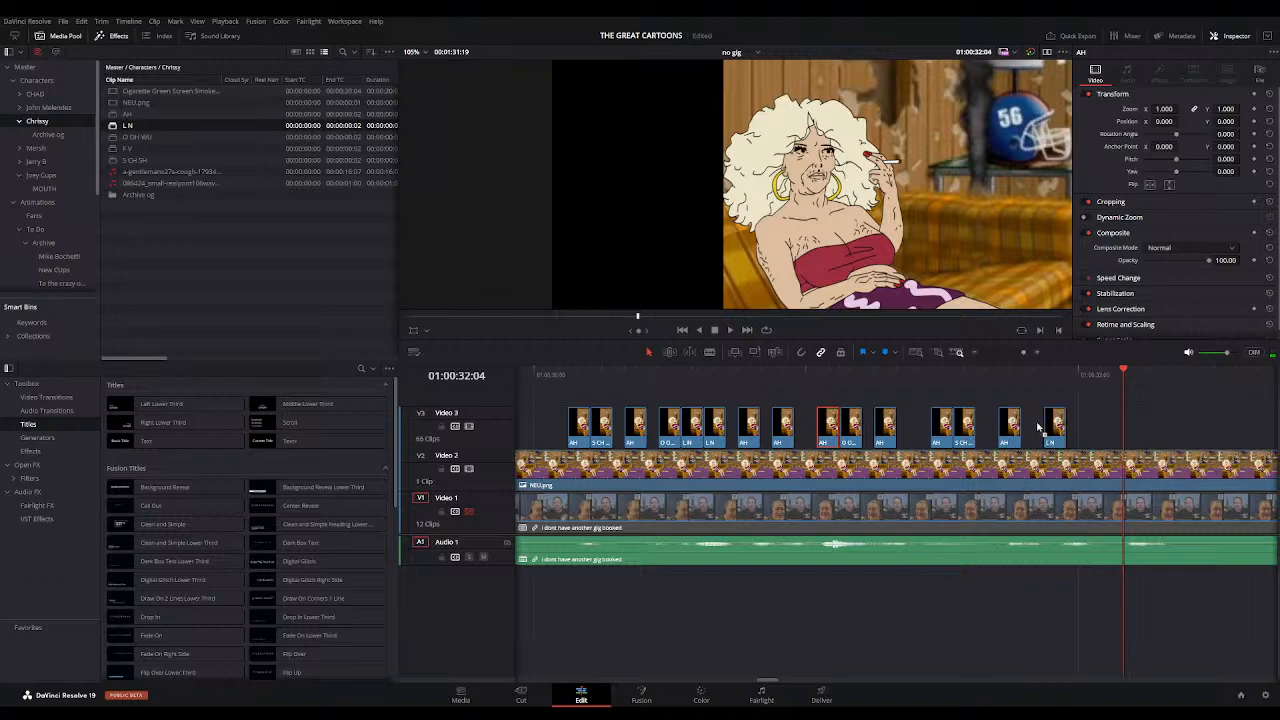
left_click(113, 115)
key("F12")
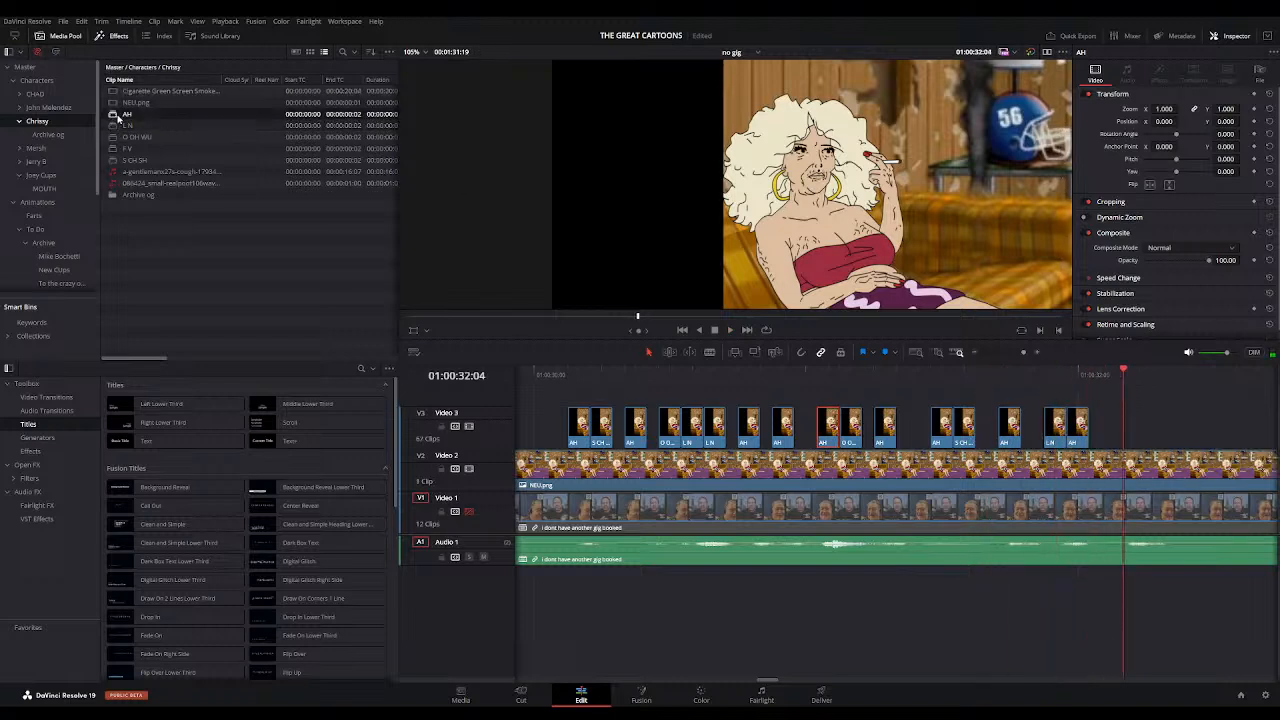
key("F12")
key("slash")
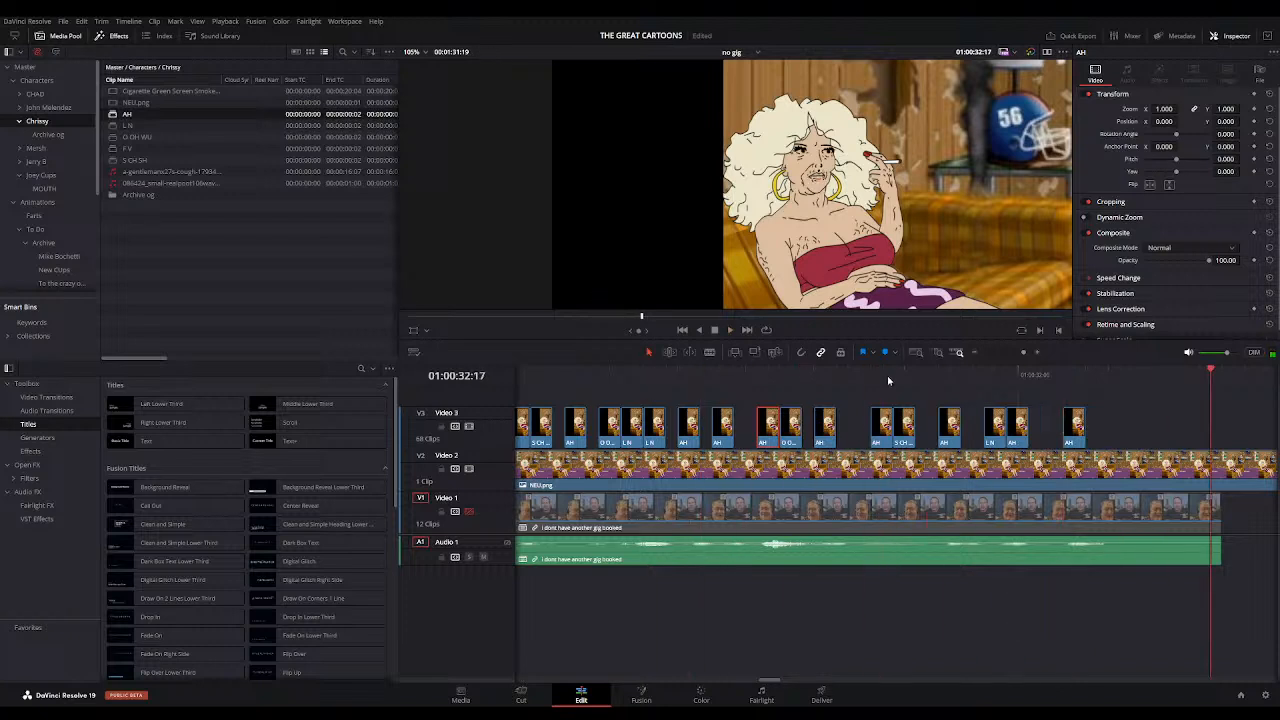
Step: Go to the dialogue clip starting at 01:00:34:11 and play it back repeatedly to examine its opening sounds
left_click(977, 352)
left_click(1022, 374)
left_click(1039, 353)
mouse_move(910, 382)
left_mouse_down()
mouse_move(931, 382)
mouse_move(910, 381)
left_mouse_up()
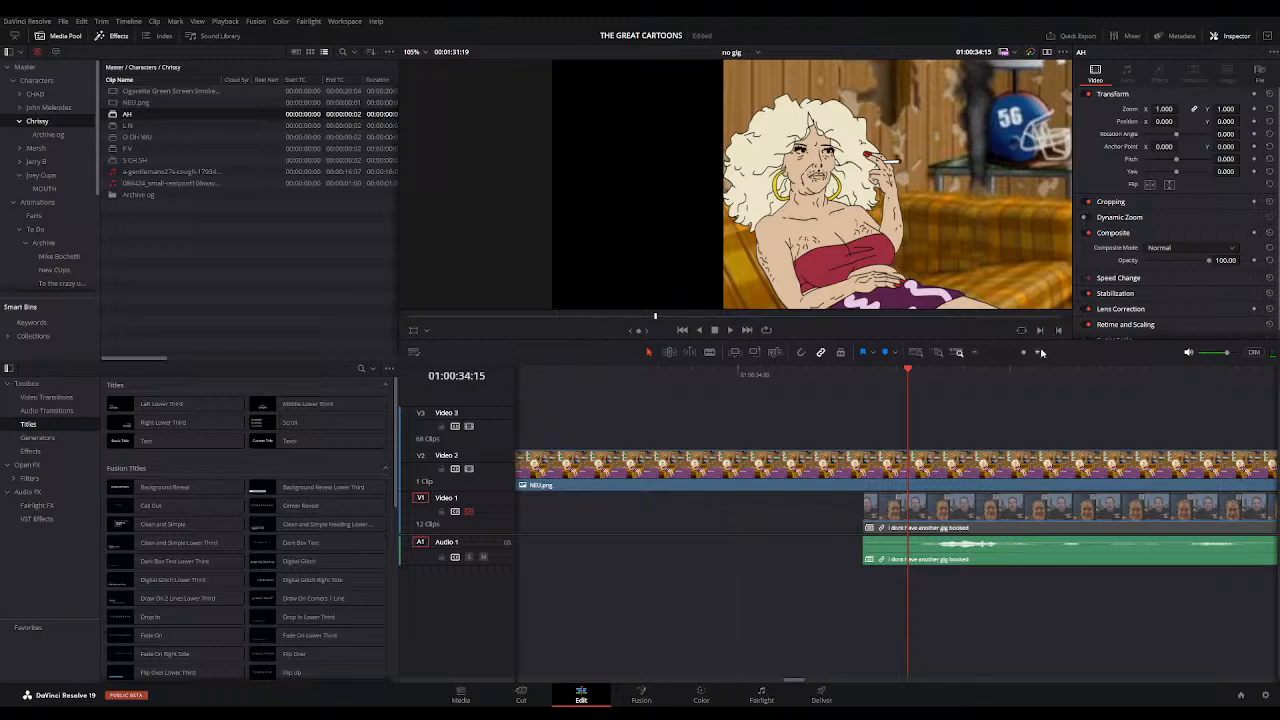
left_click(1040, 352)
key("space")
left_click(919, 388)
left_click(906, 382)
left_click(890, 382)
key("space")
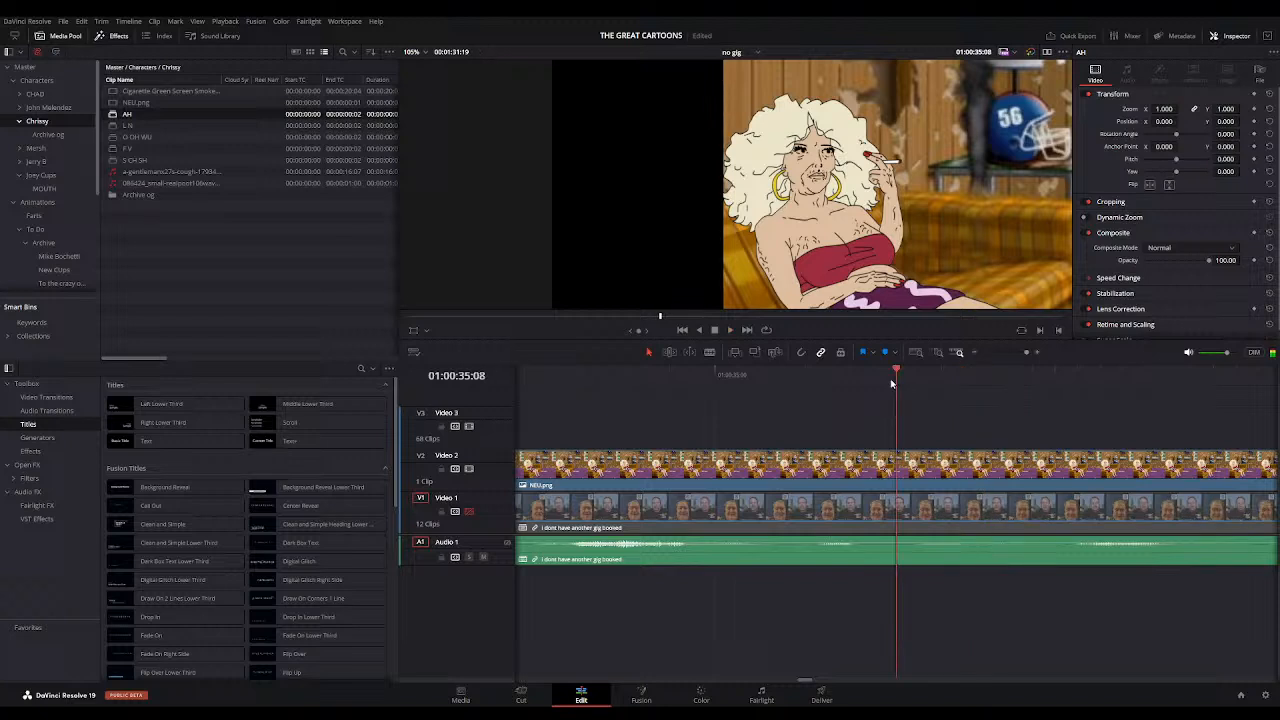
Step: Place an AH mouth clip on Video 3 at about 01:00:34:16 over the dialogue's opening sound
left_click(974, 353)
left_click(714, 386)
key("Right")
key("Right")
key("Right")
key("Right")
key("Right")
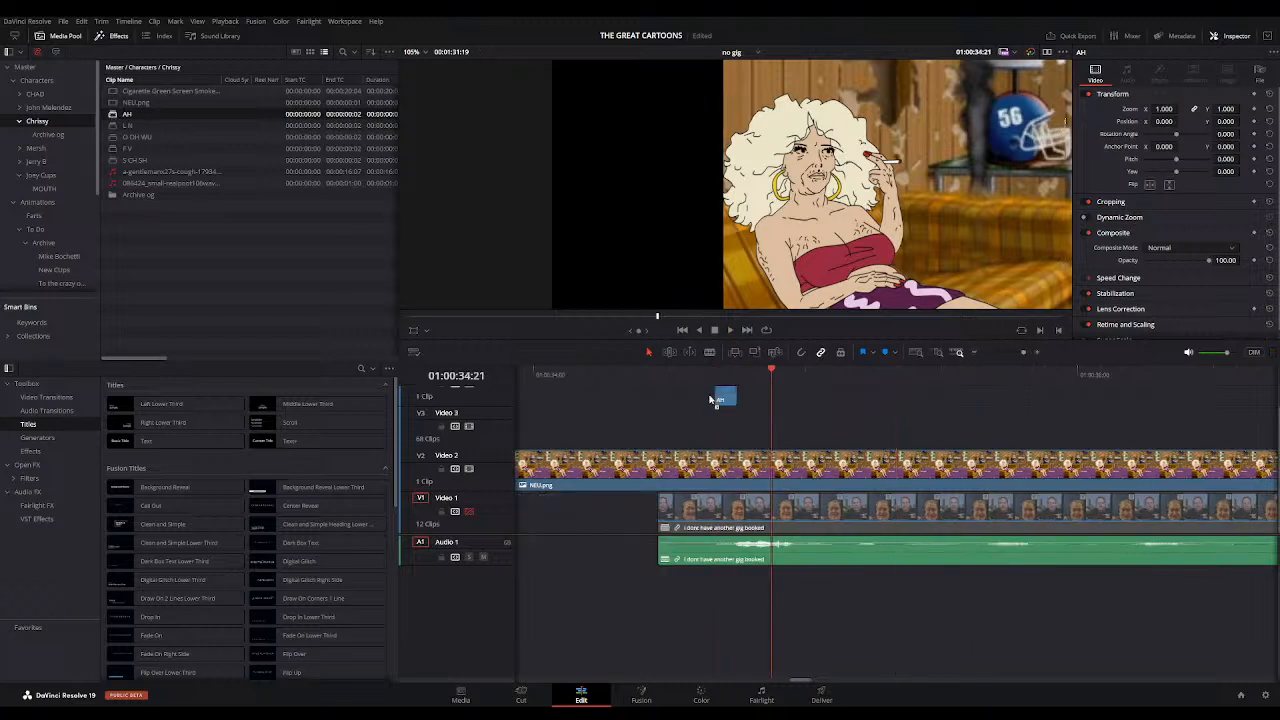
left_click_drag(717, 387, 713, 434)
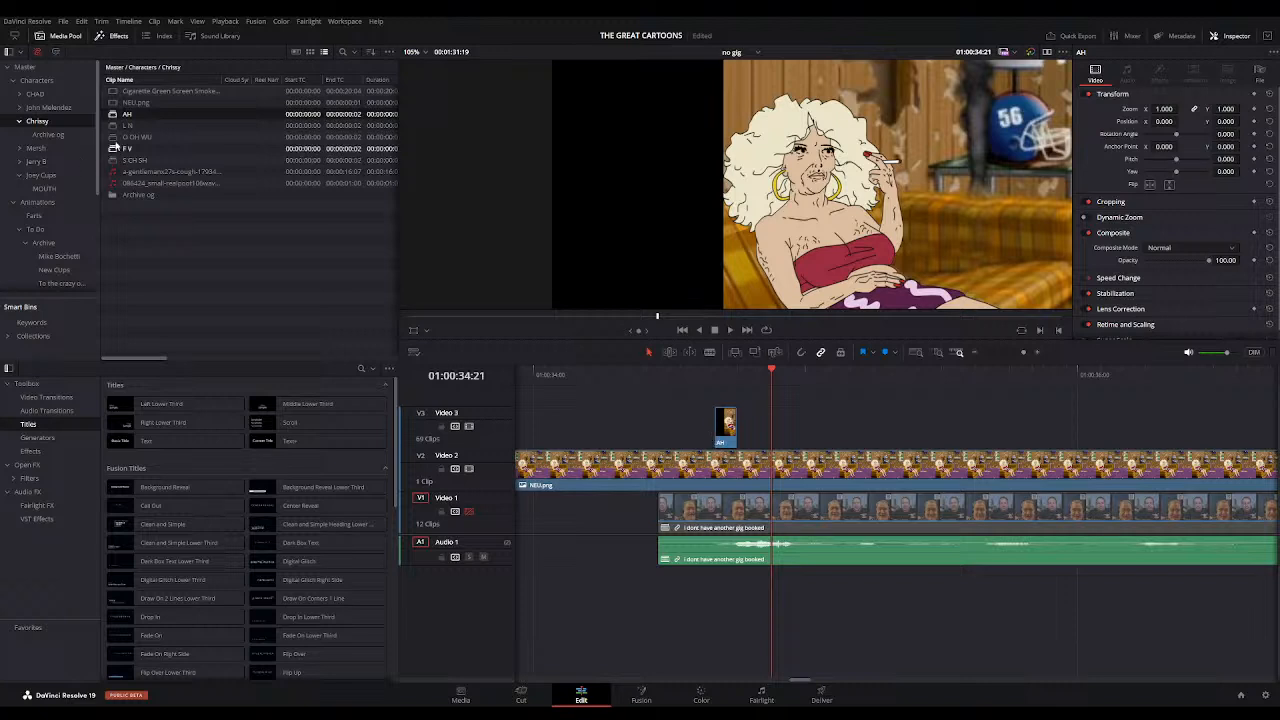
Step: Add an L N mouth clip at about 01:00:34:19 with an O OH WU clip directly behind it and play back the phrase
left_click_drag(118, 126, 741, 441)
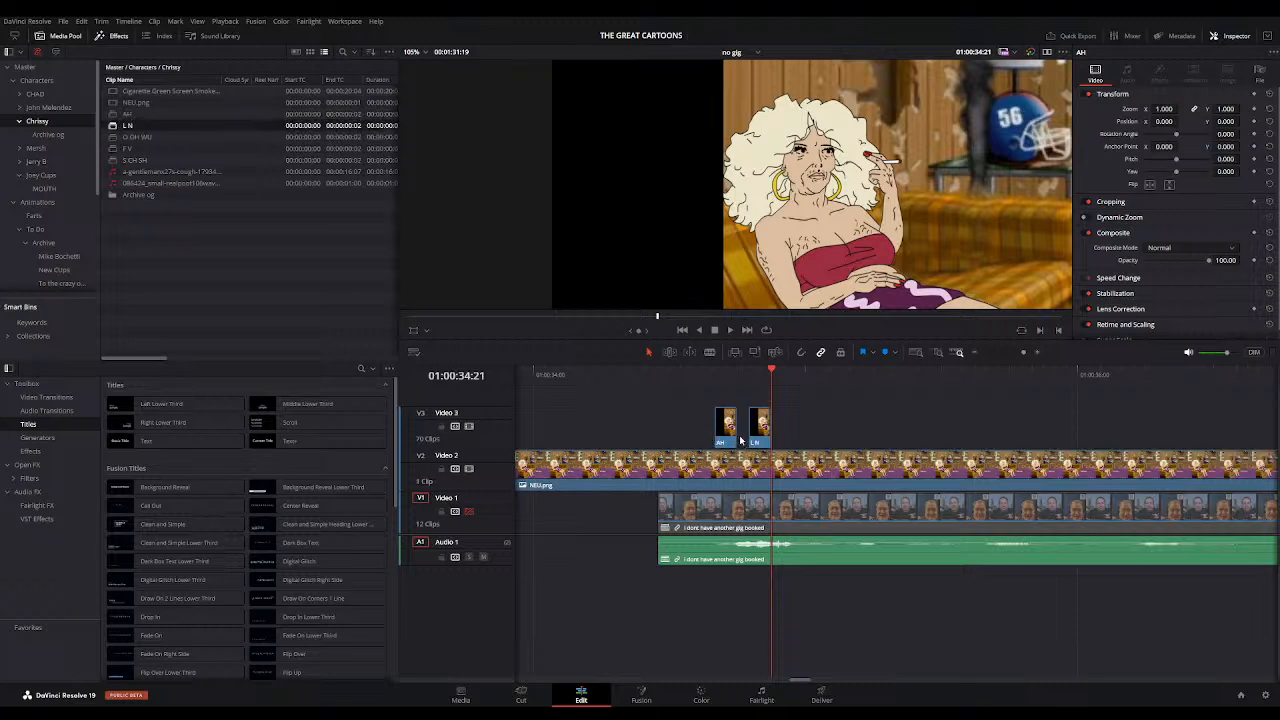
left_click_drag(122, 137, 778, 444)
mouse_move(690, 372)
left_mouse_down()
mouse_move(838, 372)
mouse_move(701, 372)
mouse_move(791, 374)
mouse_move(694, 385)
left_mouse_up()
key("space")
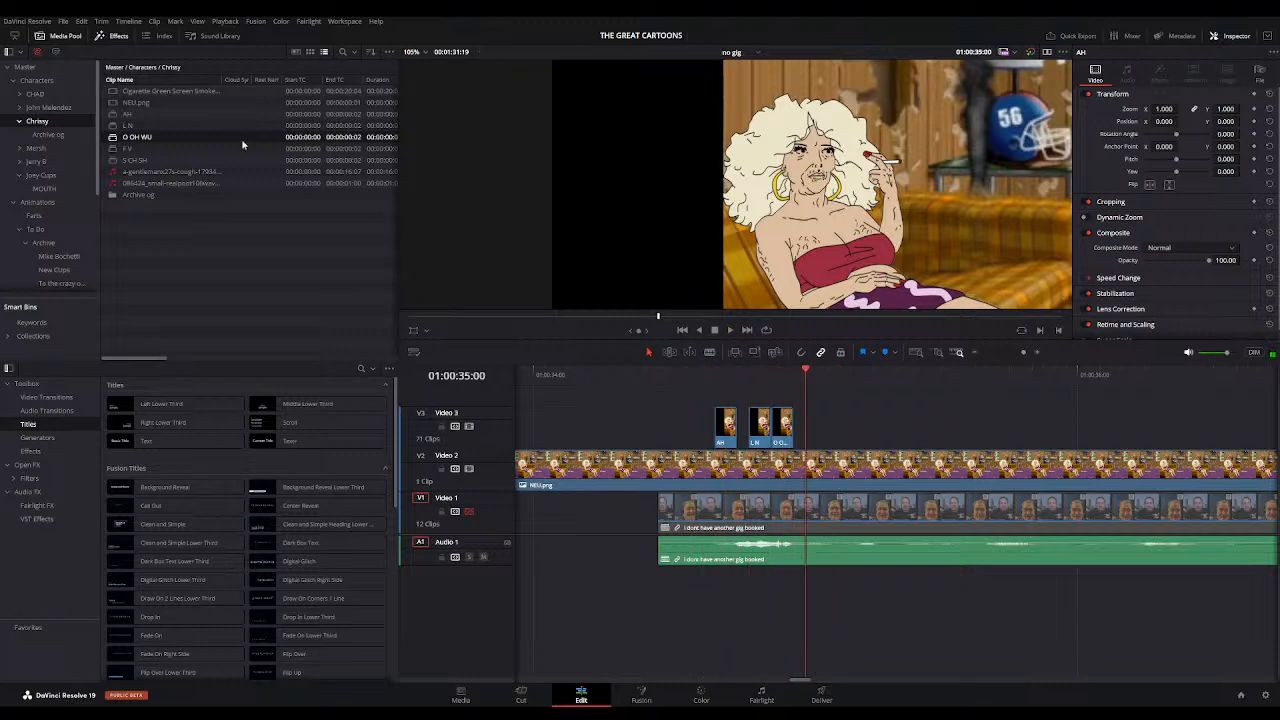
Step: Place an AH mouth clip on Video 3 at 01:00:35:00 and play back the phrase from its start
left_click_drag(127, 113, 800, 435)
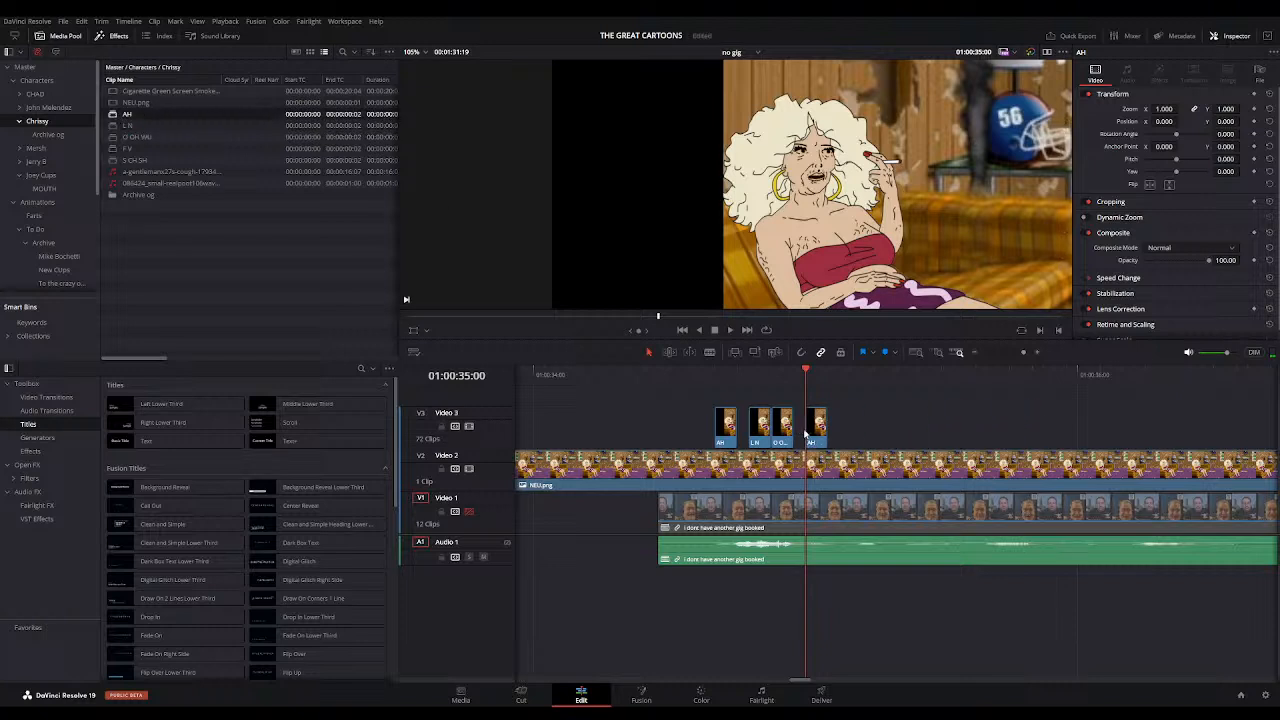
left_click(669, 374)
key("space")
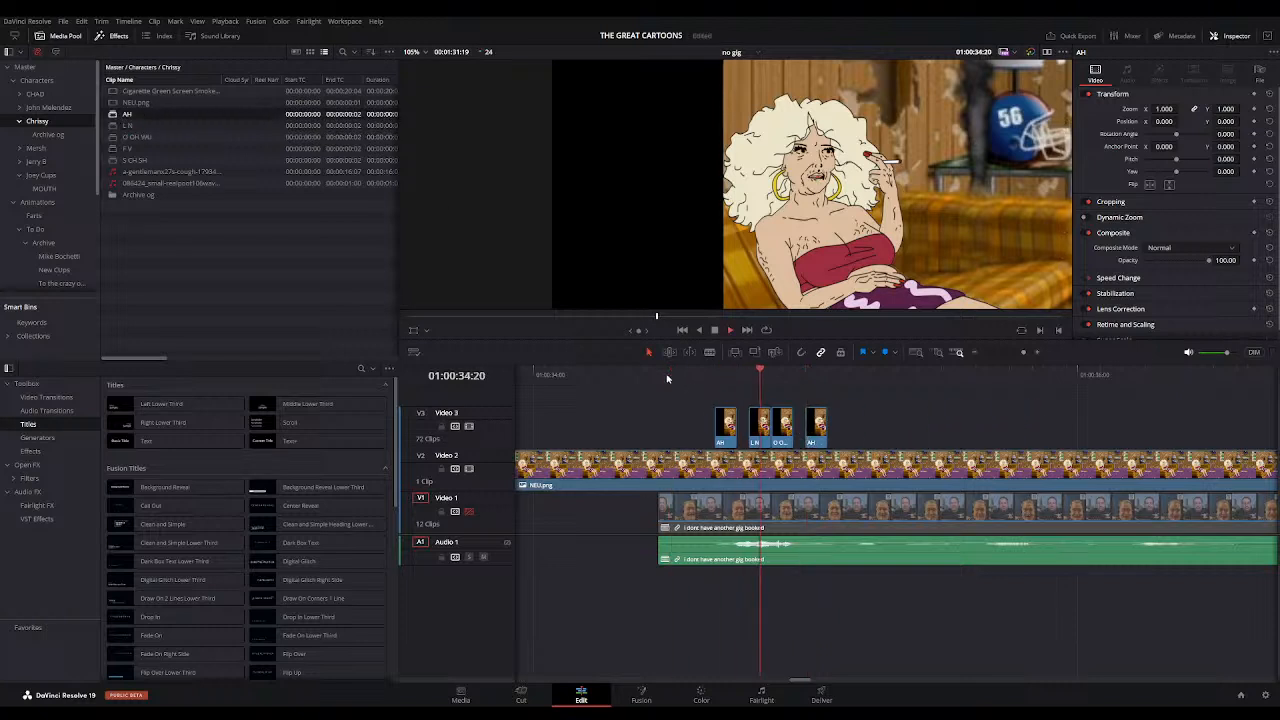
left_click(669, 376)
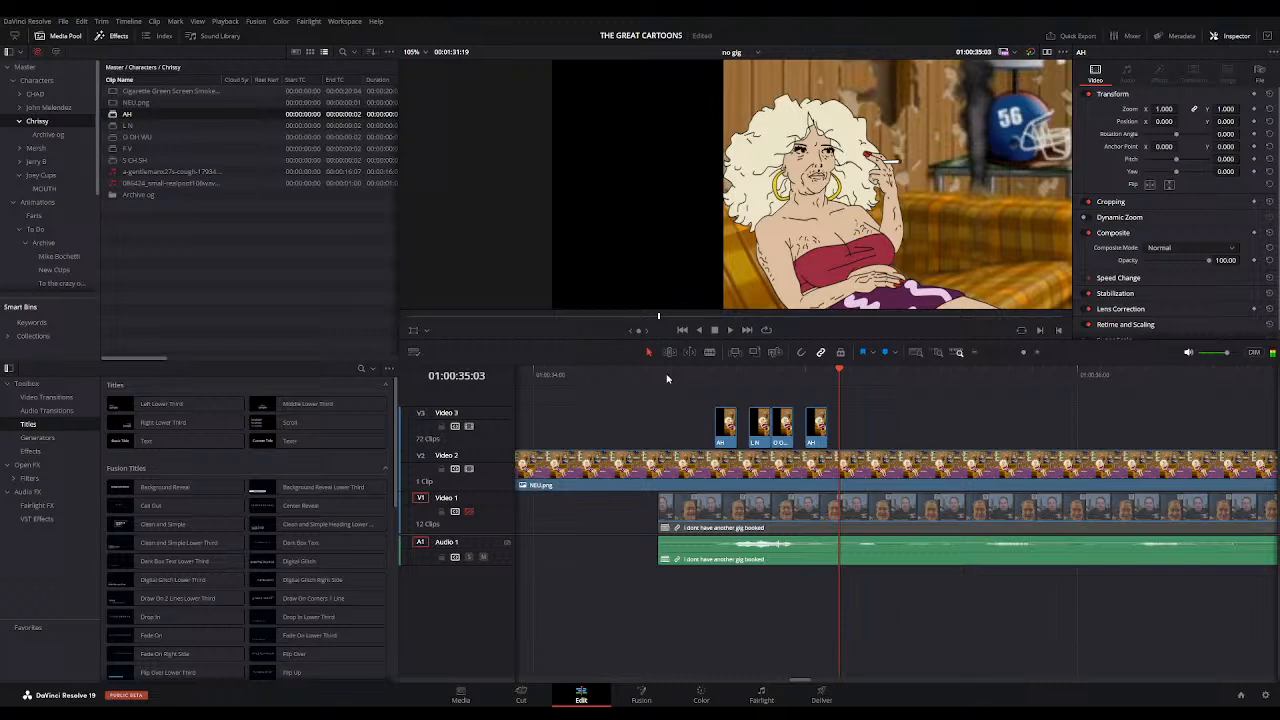
Step: Add an AH mouth clip at about 01:00:35:04 and an O OH WU clip at about 01:00:35:08, and play back
left_click_drag(113, 116, 843, 436)
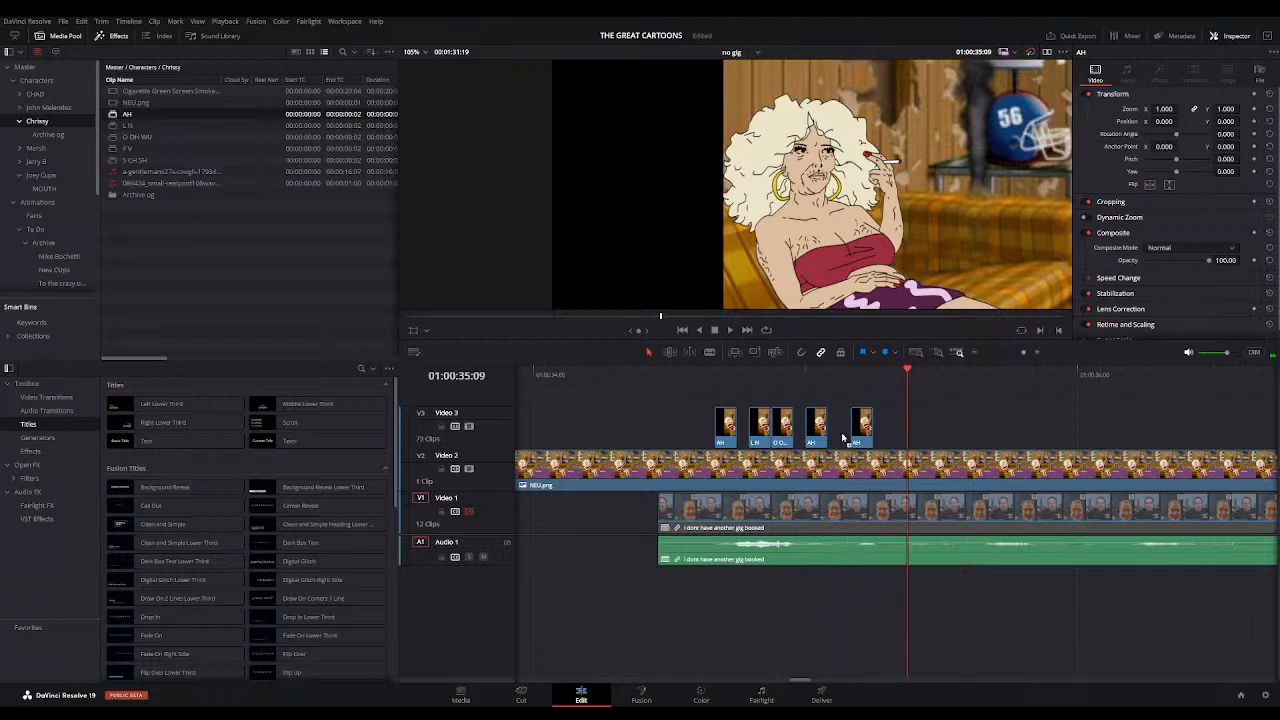
left_click_drag(130, 137, 886, 442)
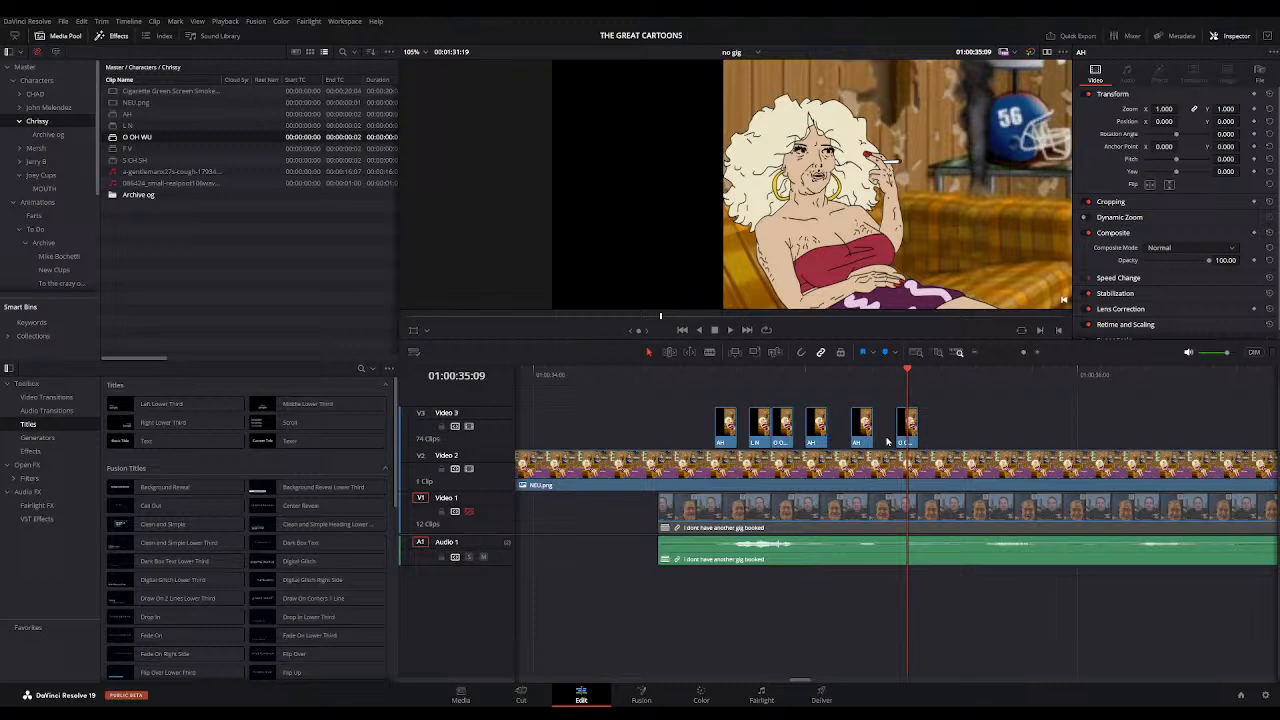
left_click(681, 375)
key("space")
key("space")
Step: Paste another O OH WU mouth clip on Video 3 at about 01:00:35:12
left_click_drag(694, 376, 956, 373)
key("Left")
key("ctrl+v")
Step: Place an F V mouth clip at 01:00:35:16 with an AH clip directly behind it and play back the phrase
left_click_drag(699, 382, 987, 386)
left_click_drag(127, 148, 983, 436)
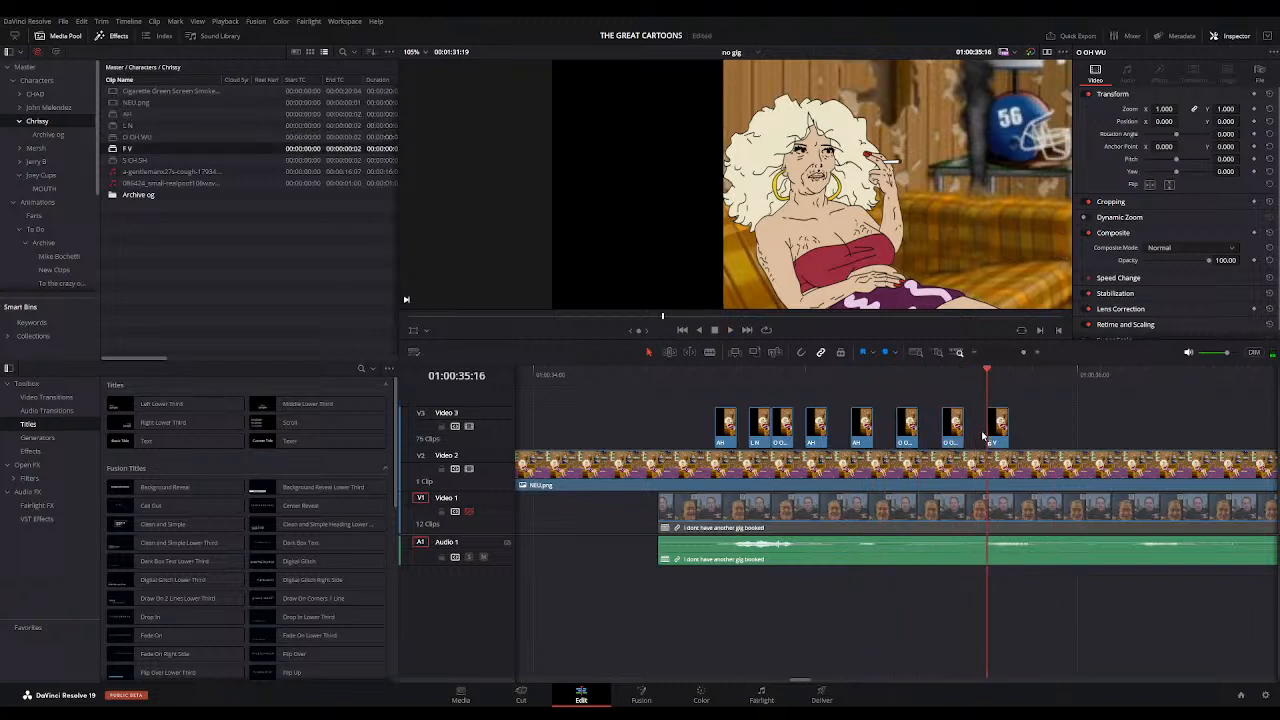
left_click_drag(127, 114, 1020, 424)
left_click(693, 375)
key("space")
key("space")
Step: Listen for the next sound around 01:00:35:21 and place an AH mouth clip there on Video 3
left_click(1069, 374)
key("space")
left_click(1065, 374)
left_click(1062, 372)
left_click(1055, 374)
left_click(1048, 374)
key("space")
left_click(1047, 374)
left_click_drag(124, 117, 1040, 432)
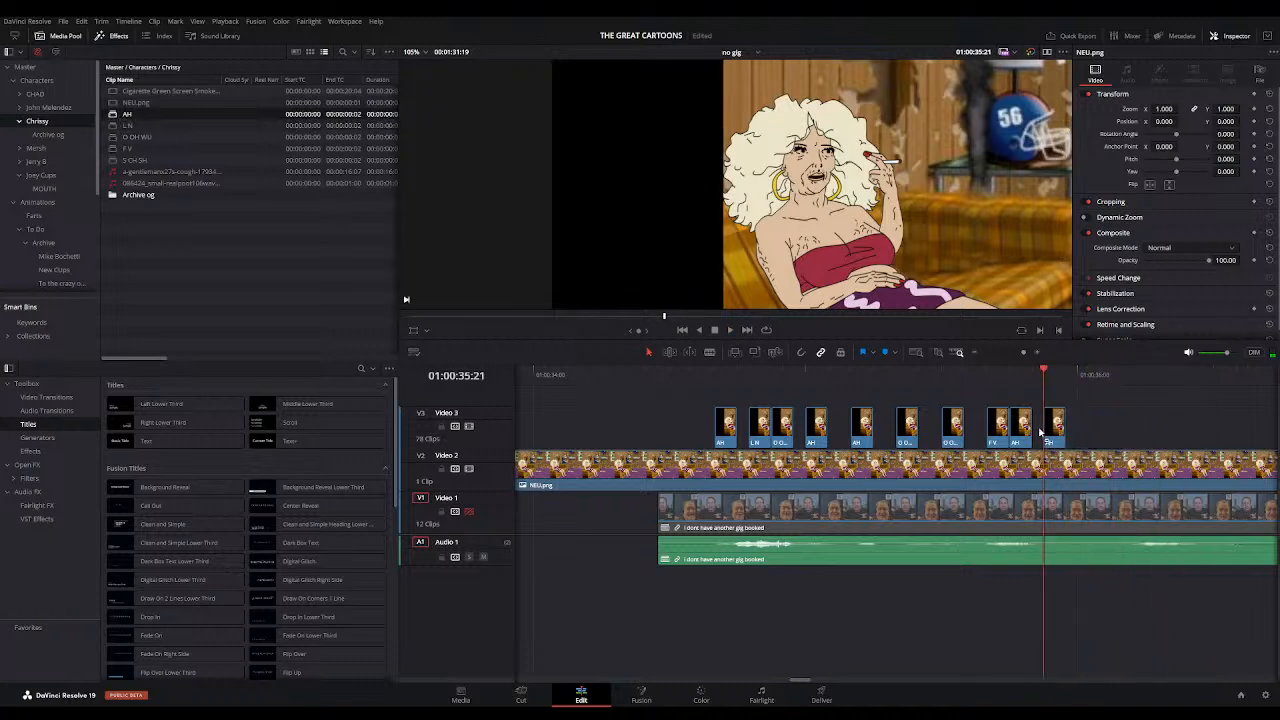
Step: Paste another AH mouth clip at about 01:00:36:00 and play back the phrase
left_click(1076, 376)
key("ctrl+v")
left_click(705, 377)
key("space")
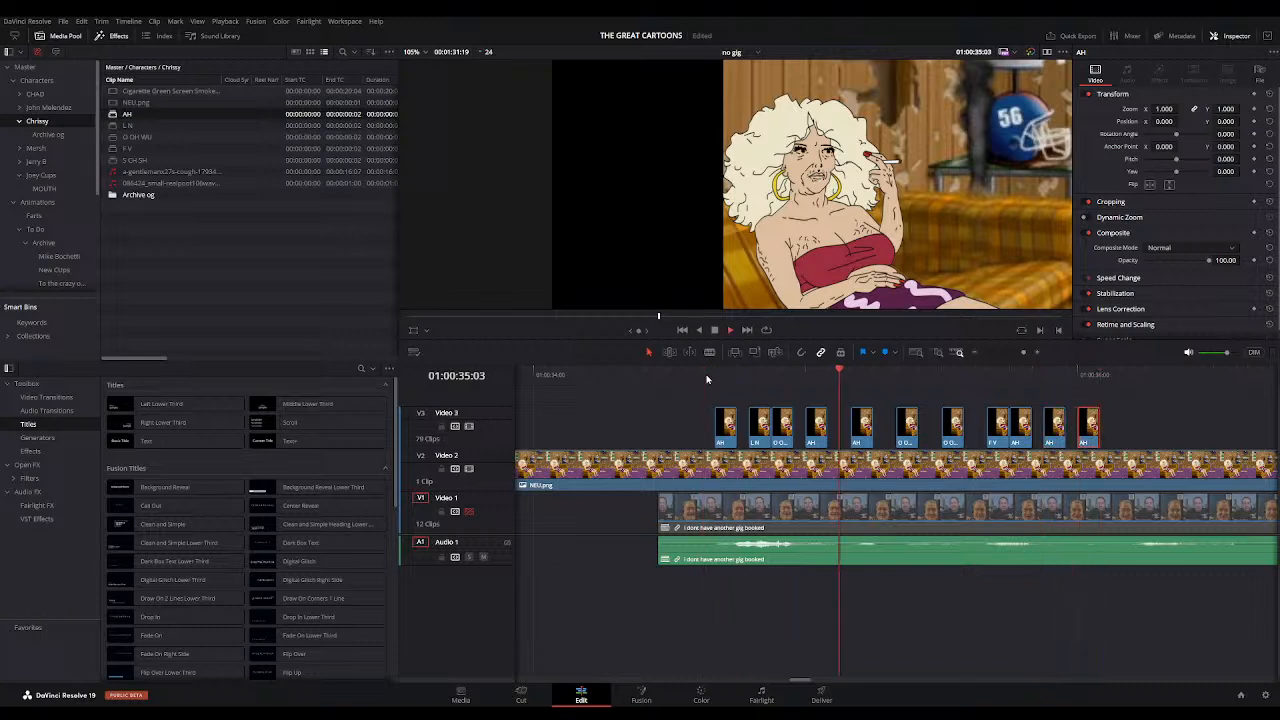
Step: Shift the last two AH mouth clips later to about 01:00:35:22 and 01:00:36:03, and play back
mouse_move(1091, 423)
left_mouse_down()
mouse_move(1150, 423)
mouse_move(1068, 425)
left_mouse_up()
left_click(1054, 425)
left_click(703, 375)
key("space")
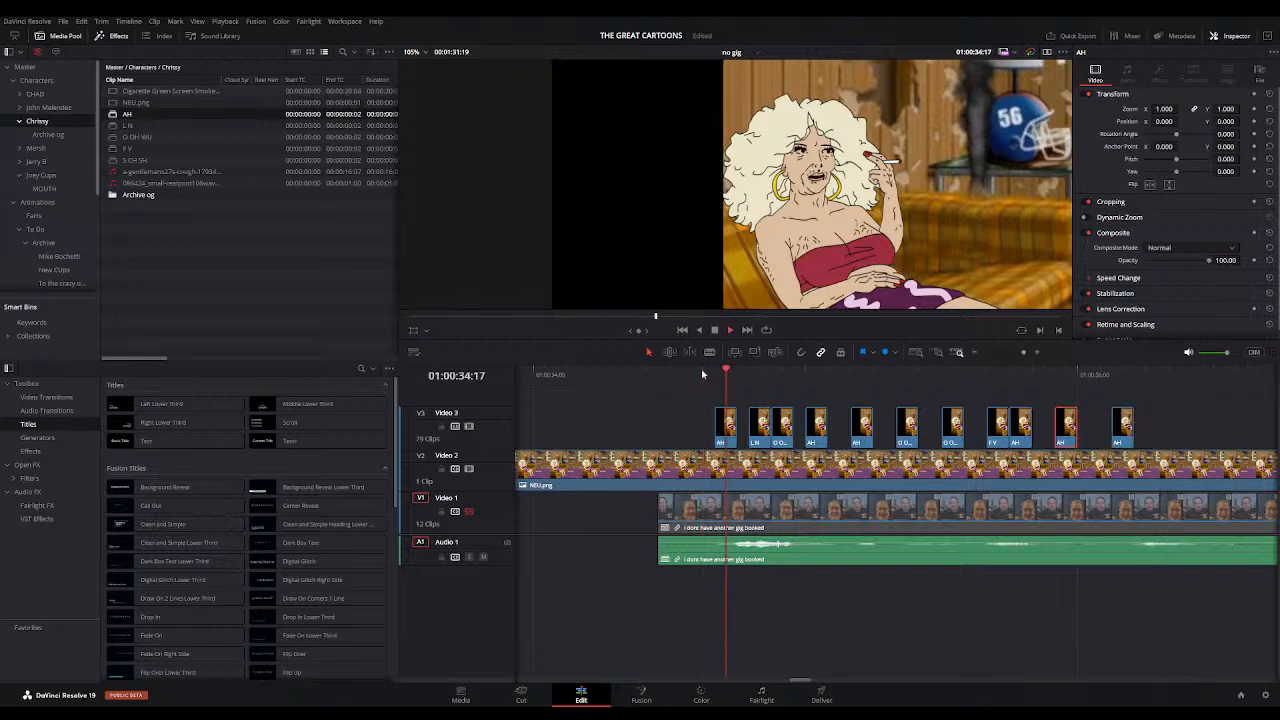
Step: Move the second-to-last AH clip to about 01:00:35:23, place an F V clip directly before it, and play back
left_click_drag(702, 375, 1094, 357)
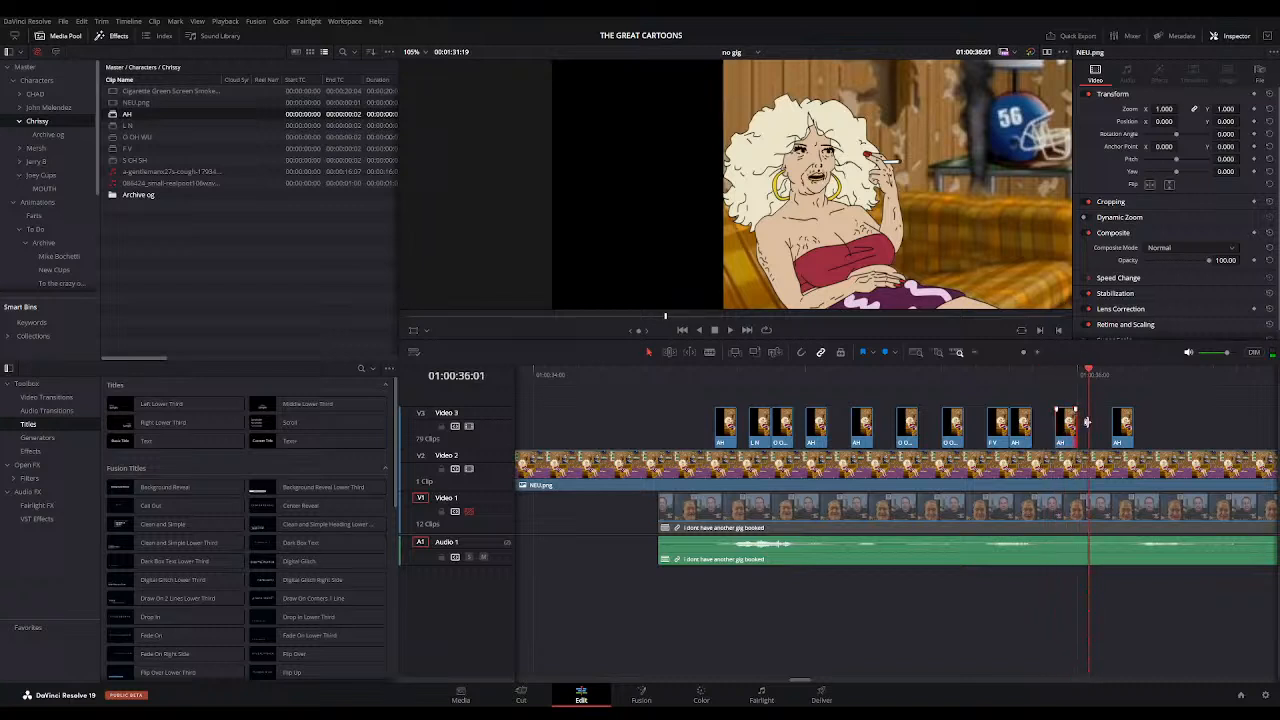
left_click_drag(1070, 424, 1084, 428)
left_click_drag(127, 148, 1040, 434)
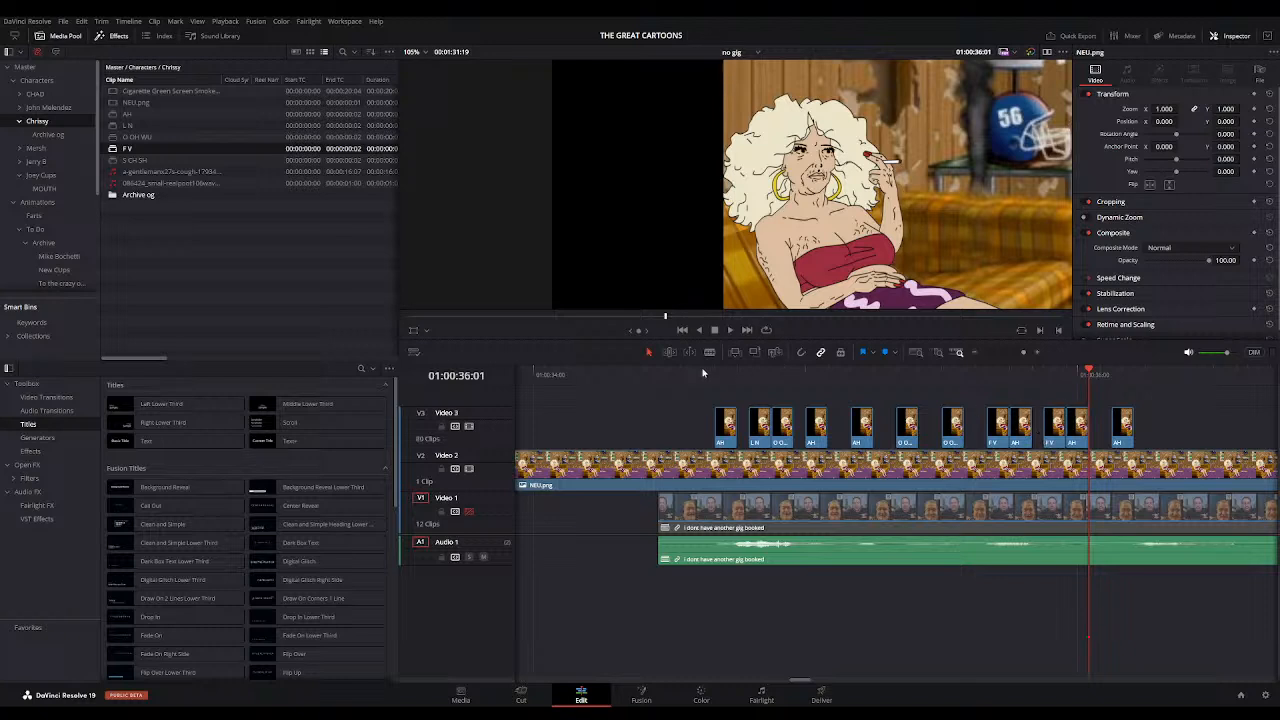
left_click(688, 378)
key("space")
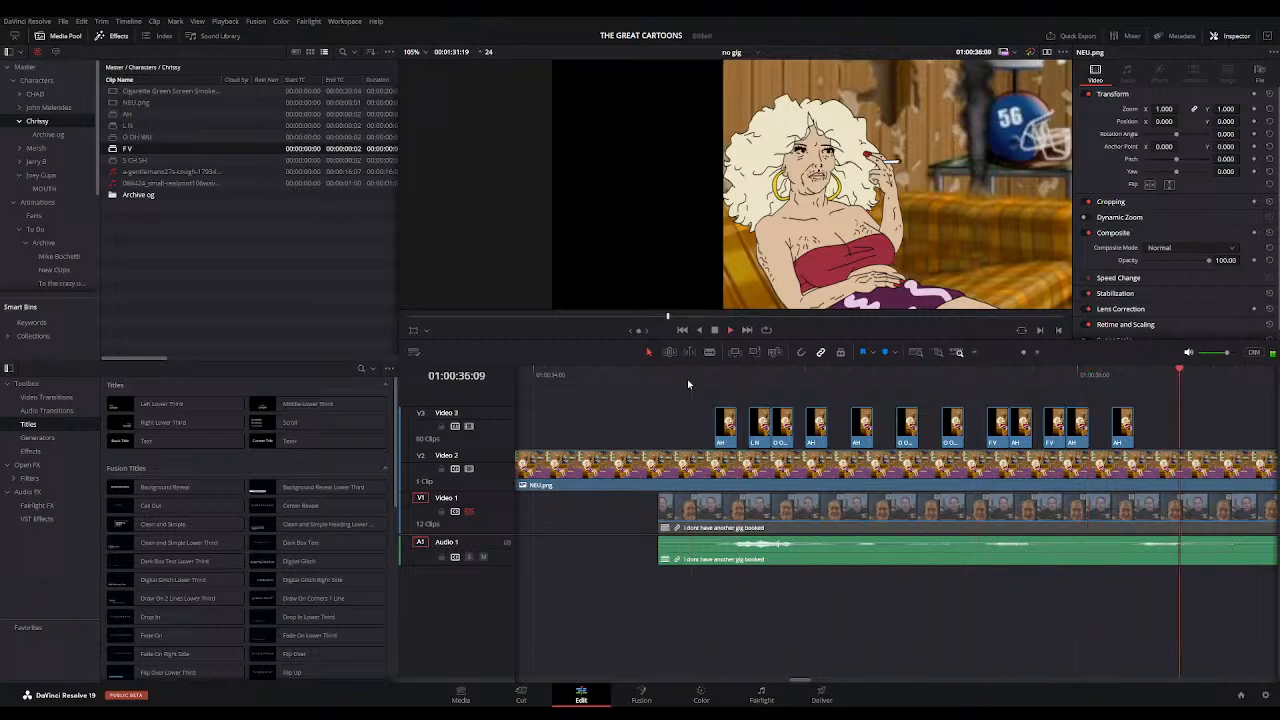
Step: Paste an AH mouth clip at about 01:00:36:05, add an S CH SH clip directly behind it, and play back
left_click_drag(975, 371, 1145, 368)
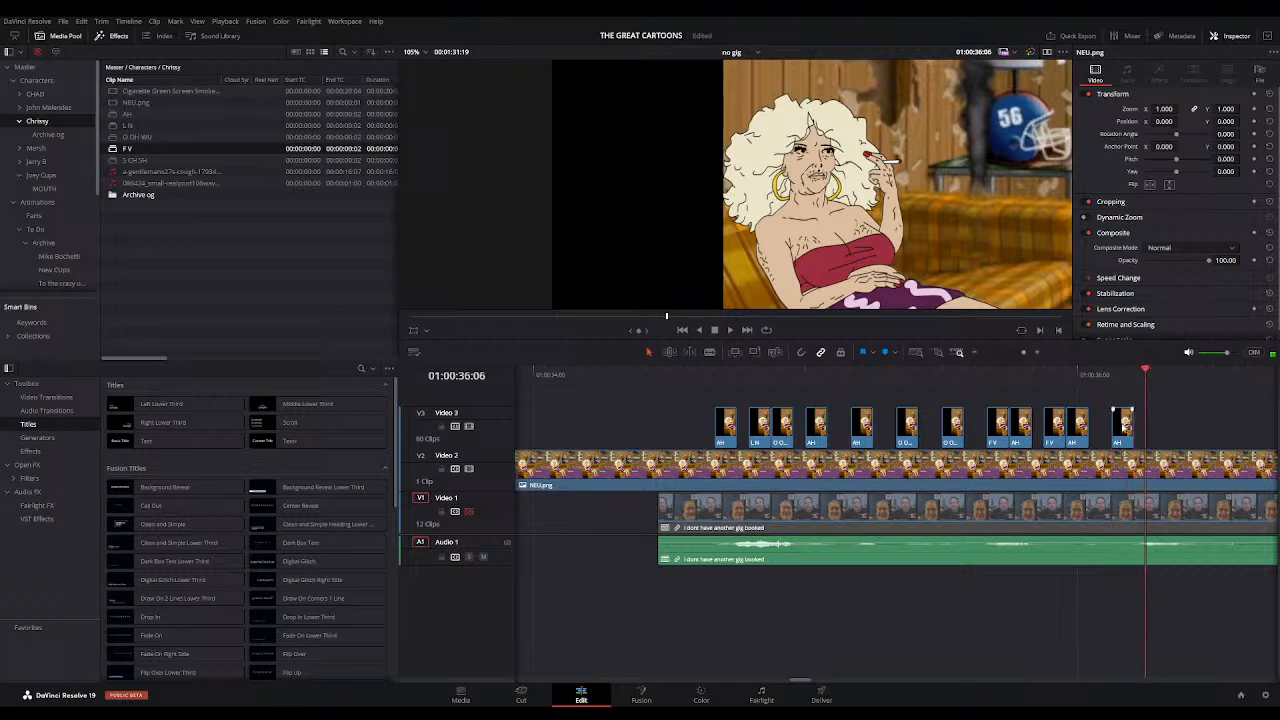
key("ctrl+v")
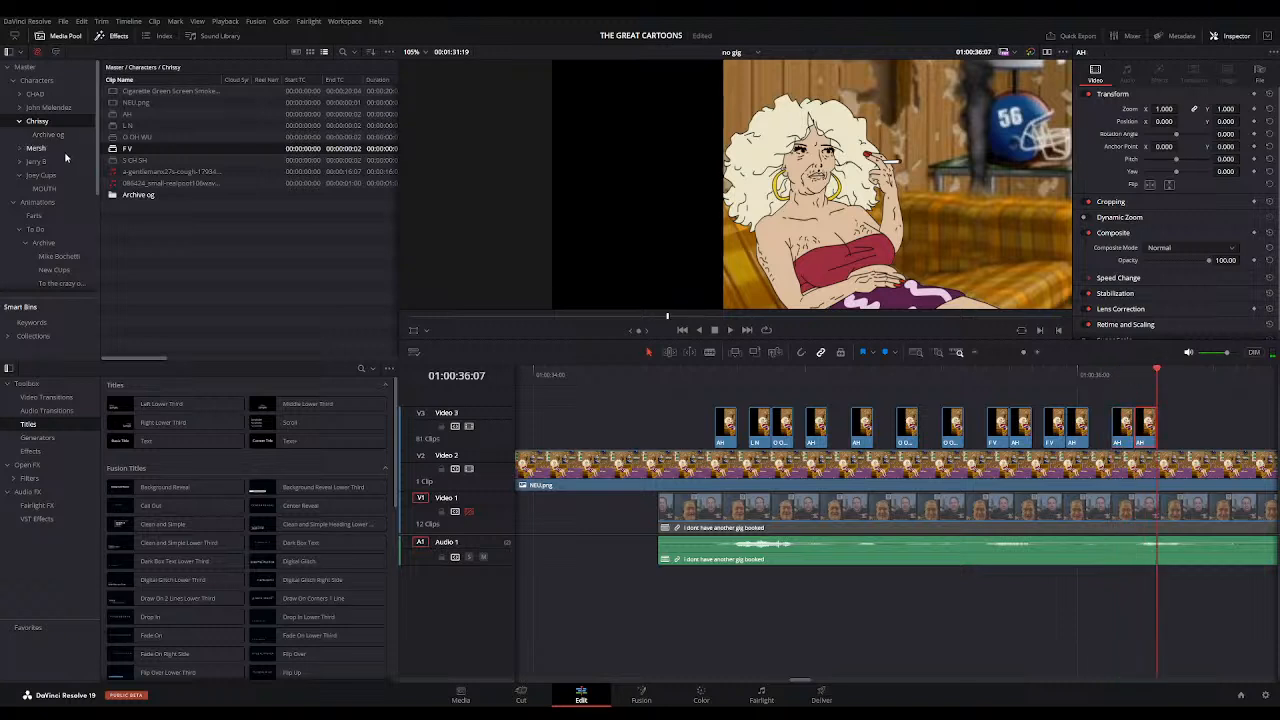
left_click_drag(110, 161, 1107, 428)
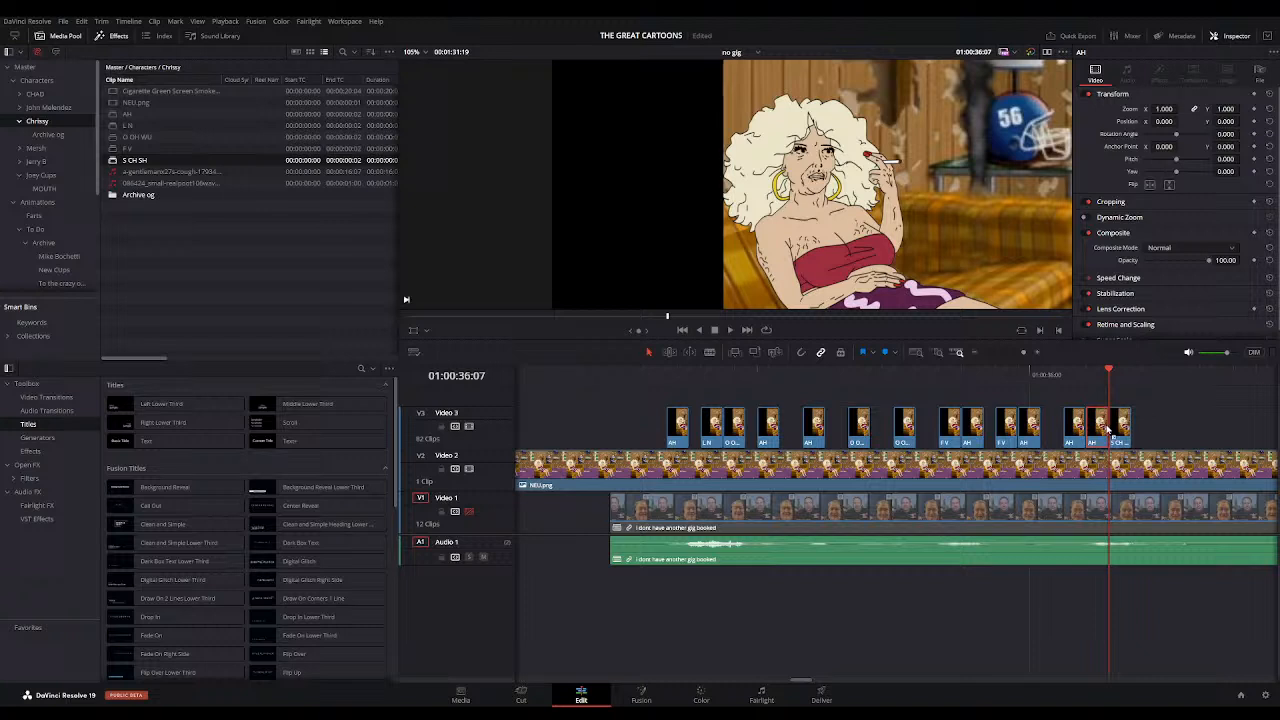
left_click(1053, 377)
key("space")
key("space")
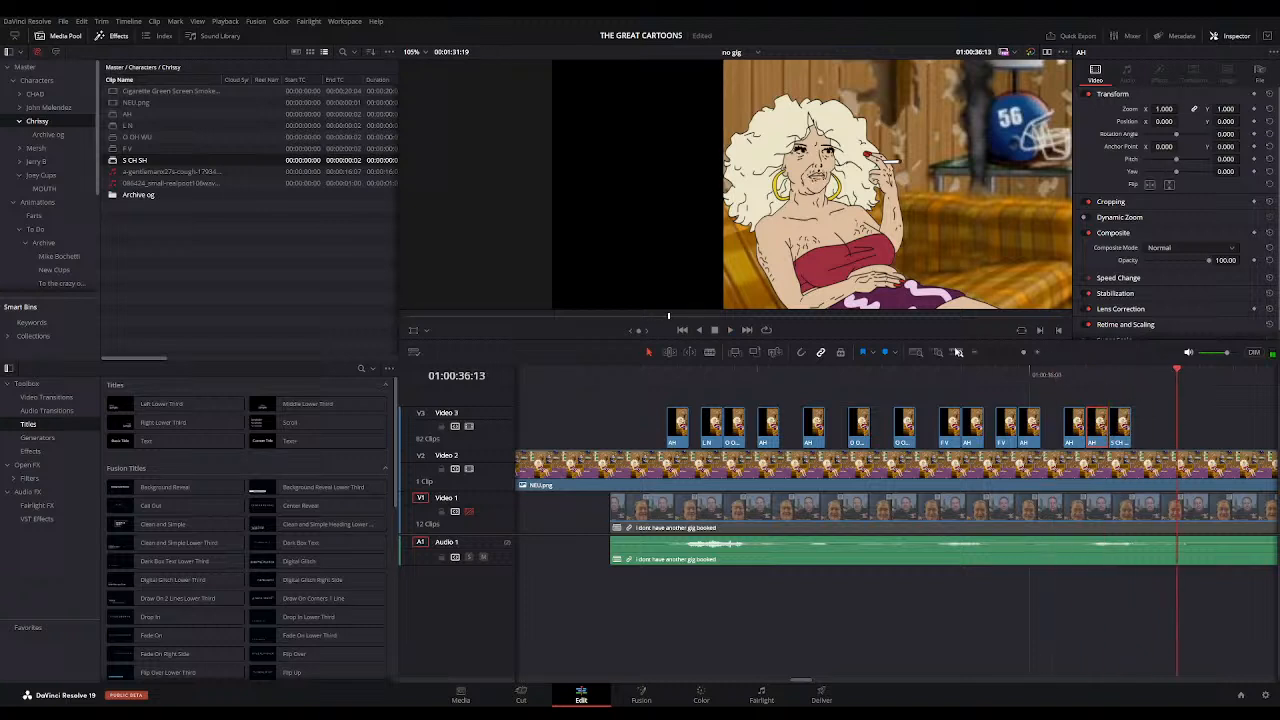
Step: Listen to the rest of the dialogue clip beyond the last placed mouth clip
left_click(973, 355)
key("space")
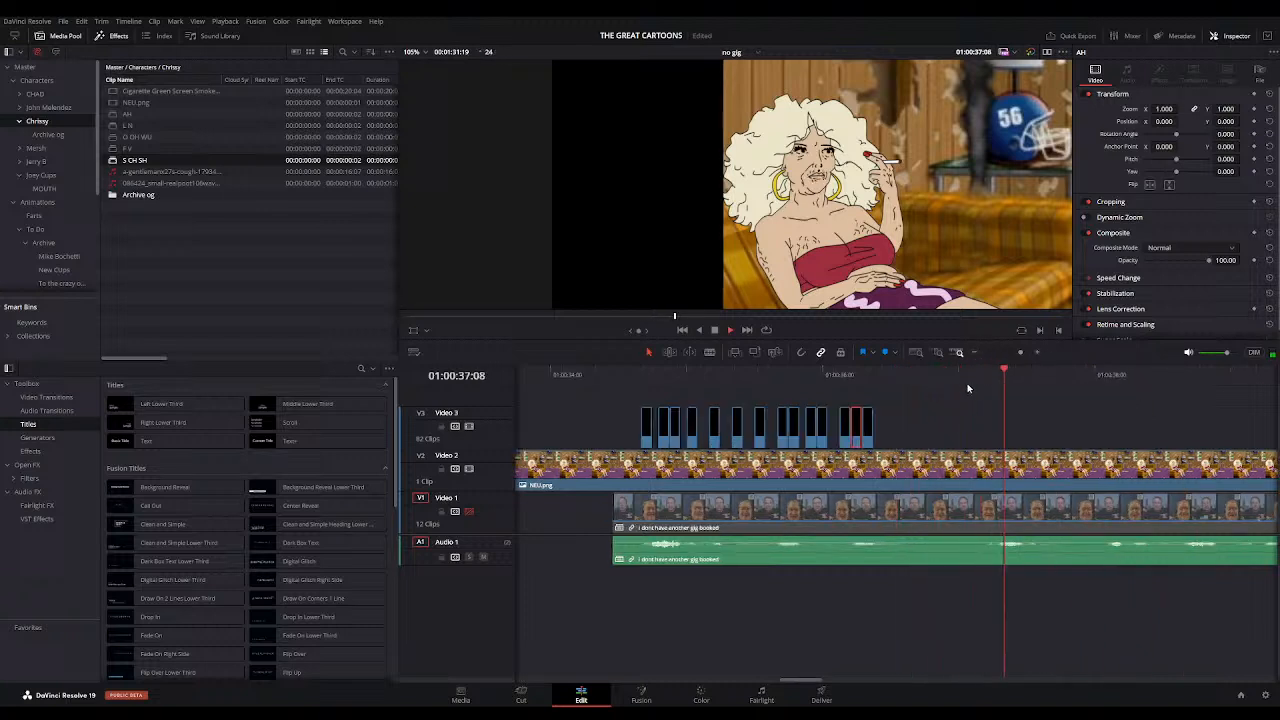
left_click(980, 378)
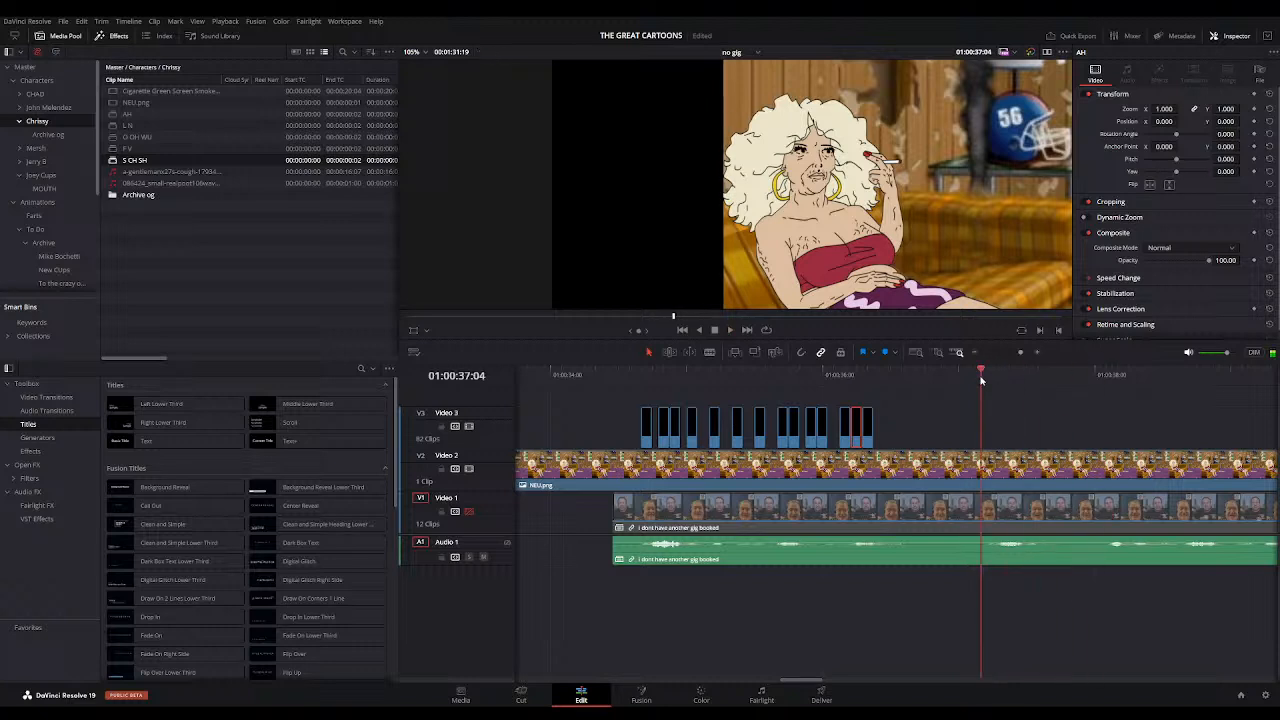
left_click(976, 353)
left_click(976, 353)
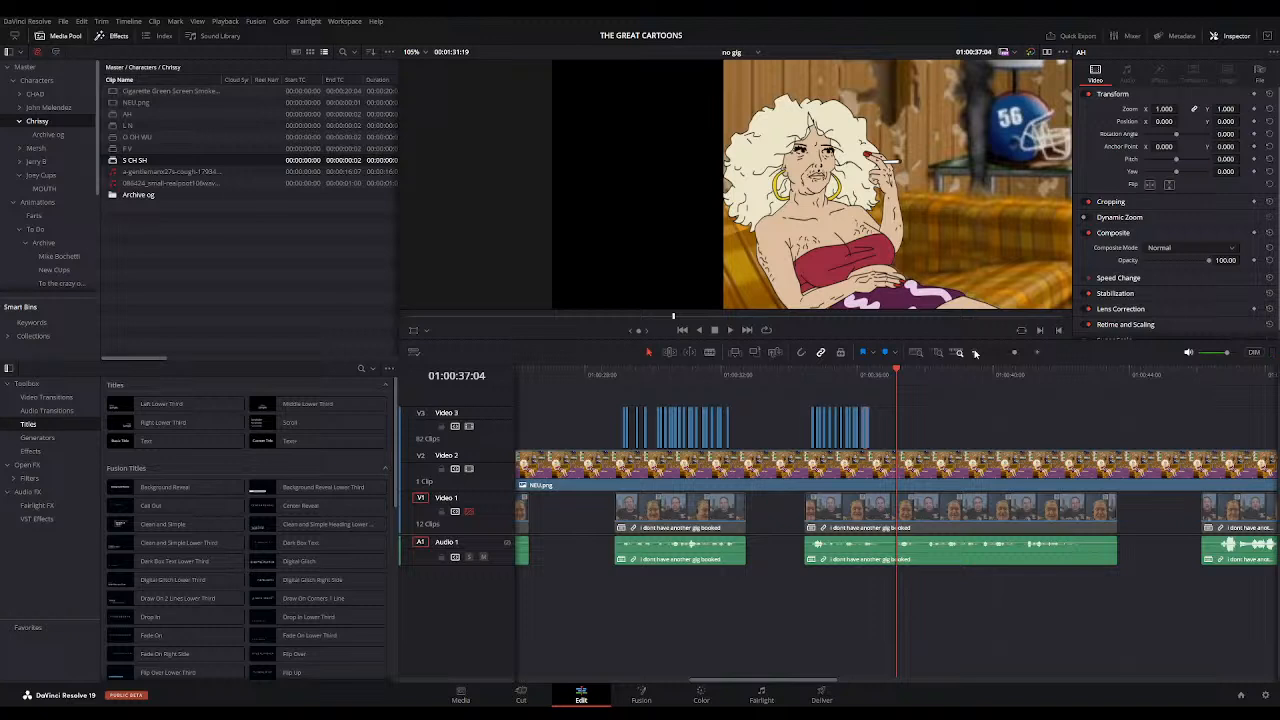
key("space")
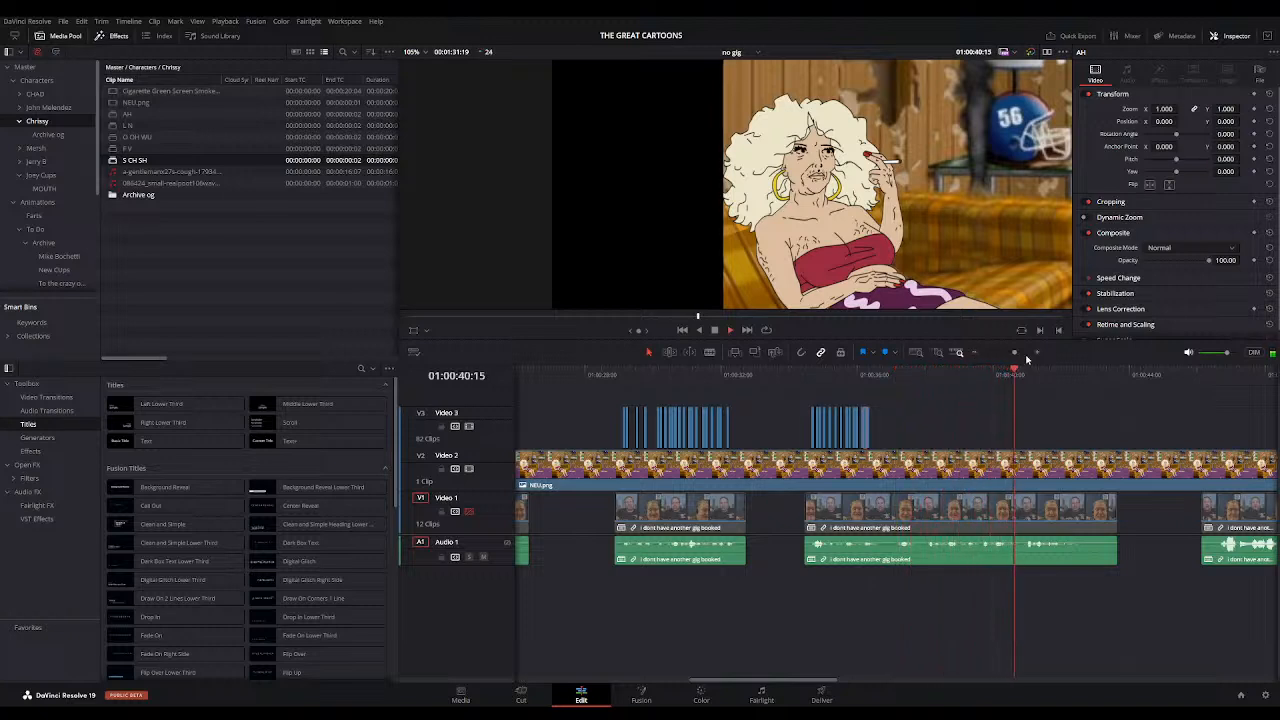
key("space")
Step: Split the dialogue and artwork clips at about 01:00:40:20 and move the dialogue's second part about one second later
left_click_drag(1054, 372, 1021, 374)
key("ctrl+b")
left_click_drag(1065, 510, 1101, 512)
Step: Play back the dialogue clip from its beginning to check the mouth clips placed so far
left_click(884, 375)
left_click(1036, 352)
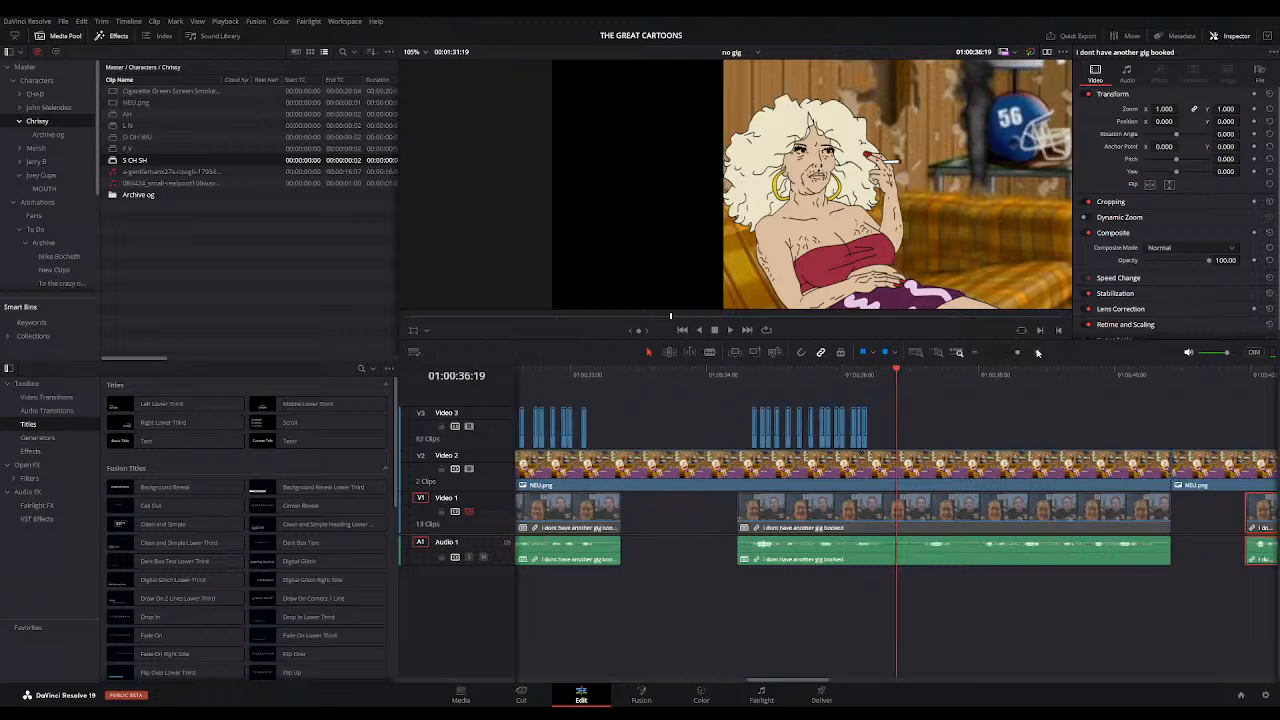
left_click(1037, 352)
left_click_drag(620, 373, 923, 376)
left_click(596, 379)
key("space")
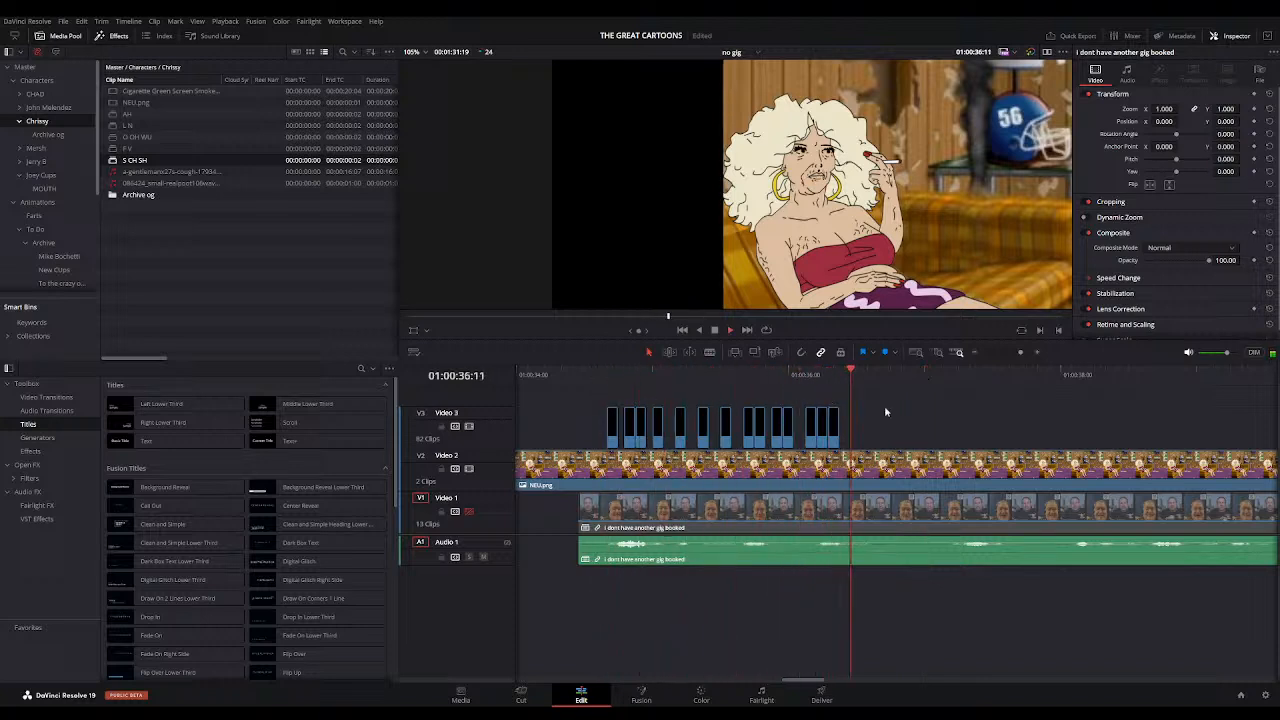
Step: Find the start of the next phrase near 01:00:37:02, place an AH mouth clip at about 01:00:37:03, and play back
mouse_move(952, 378)
left_mouse_down()
mouse_move(980, 378)
mouse_move(935, 378)
left_mouse_up()
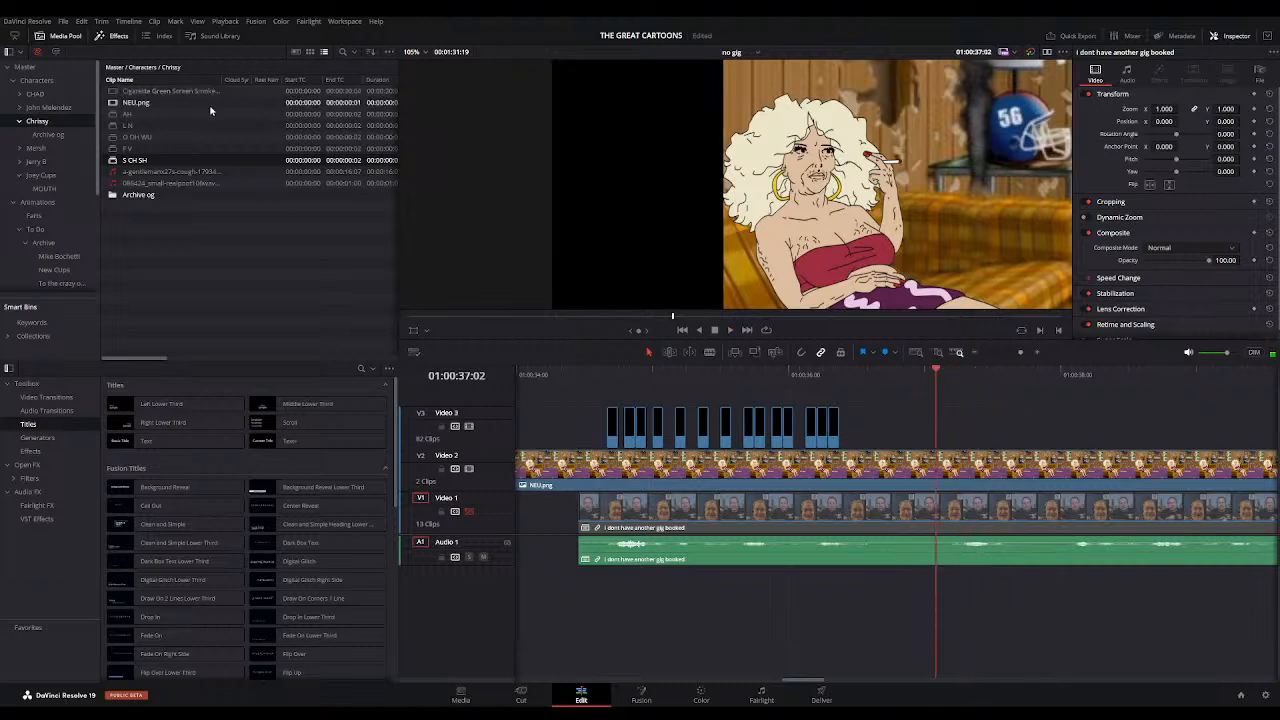
key("space")
left_click(936, 374)
key("space")
left_click(936, 374)
left_click_drag(127, 114, 938, 442)
key("space")
key("space")
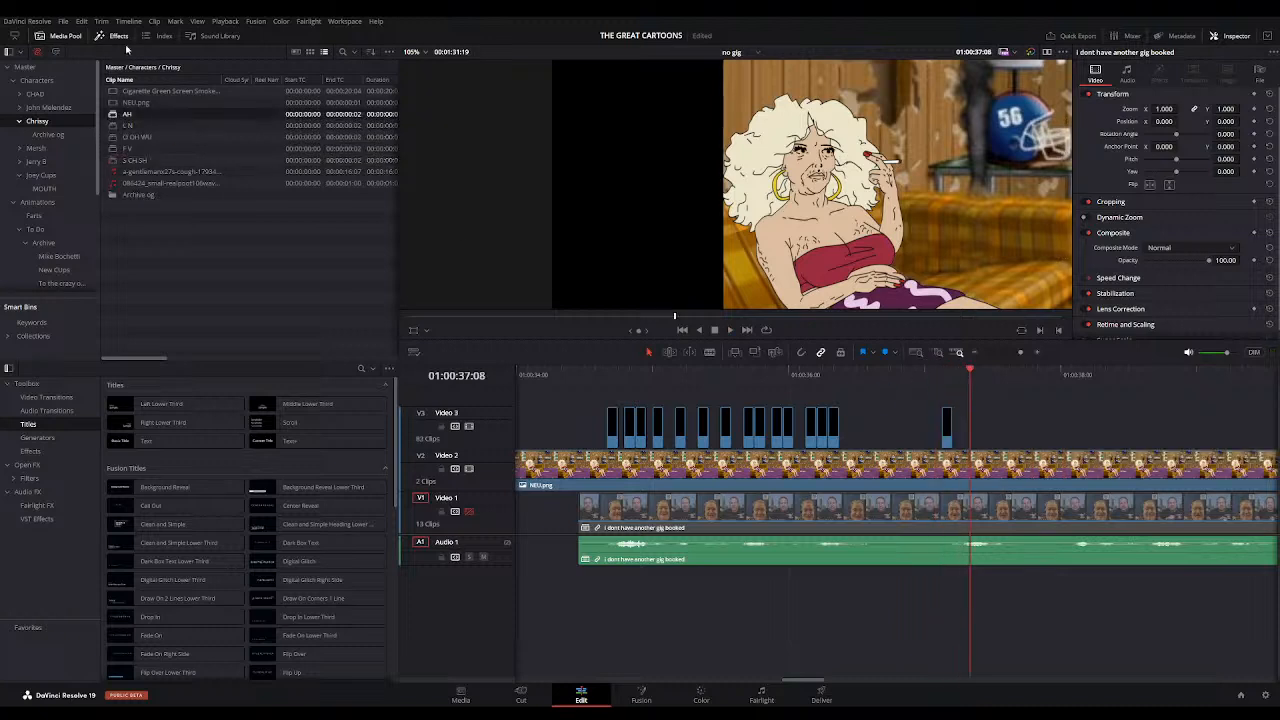
Step: Add AH mouth clips at about 01:00:37:06 and 01:00:37:11, playing back the phrase after each one
left_click_drag(112, 114, 958, 428)
left_click(933, 380)
key("space")
key("space")
left_click_drag(113, 117, 987, 450)
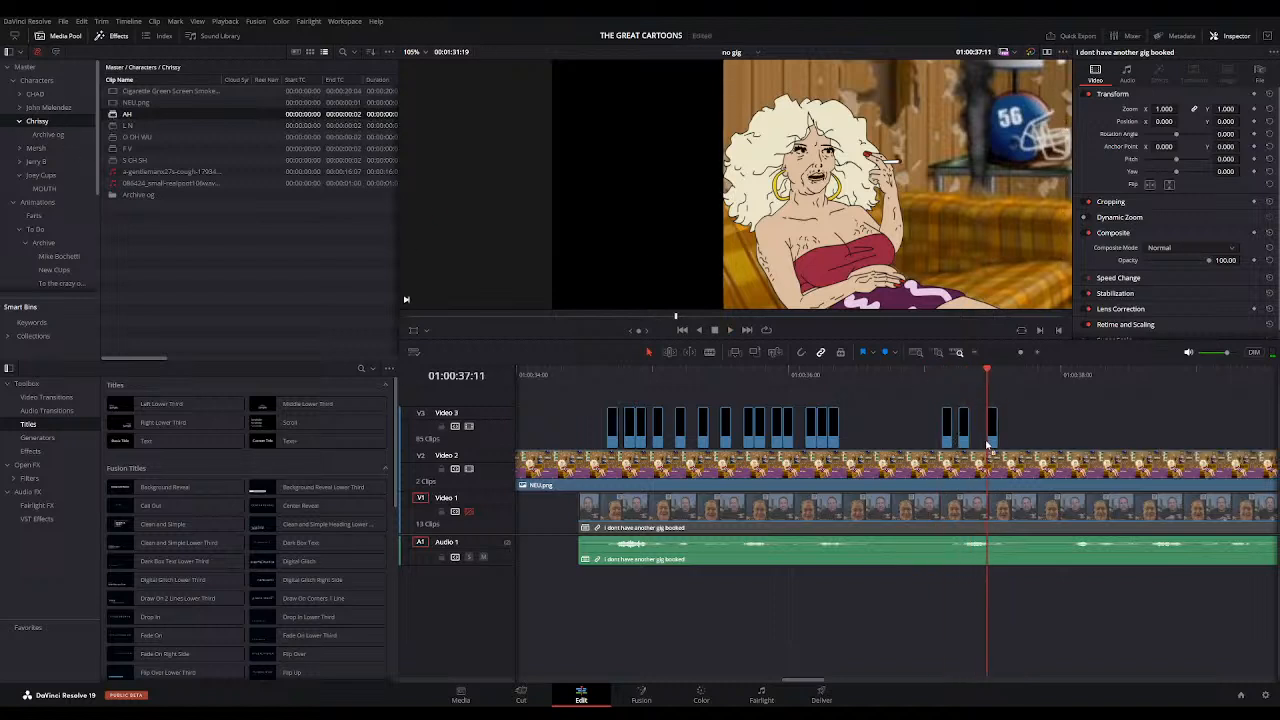
left_click(930, 373)
key("space")
key("space")
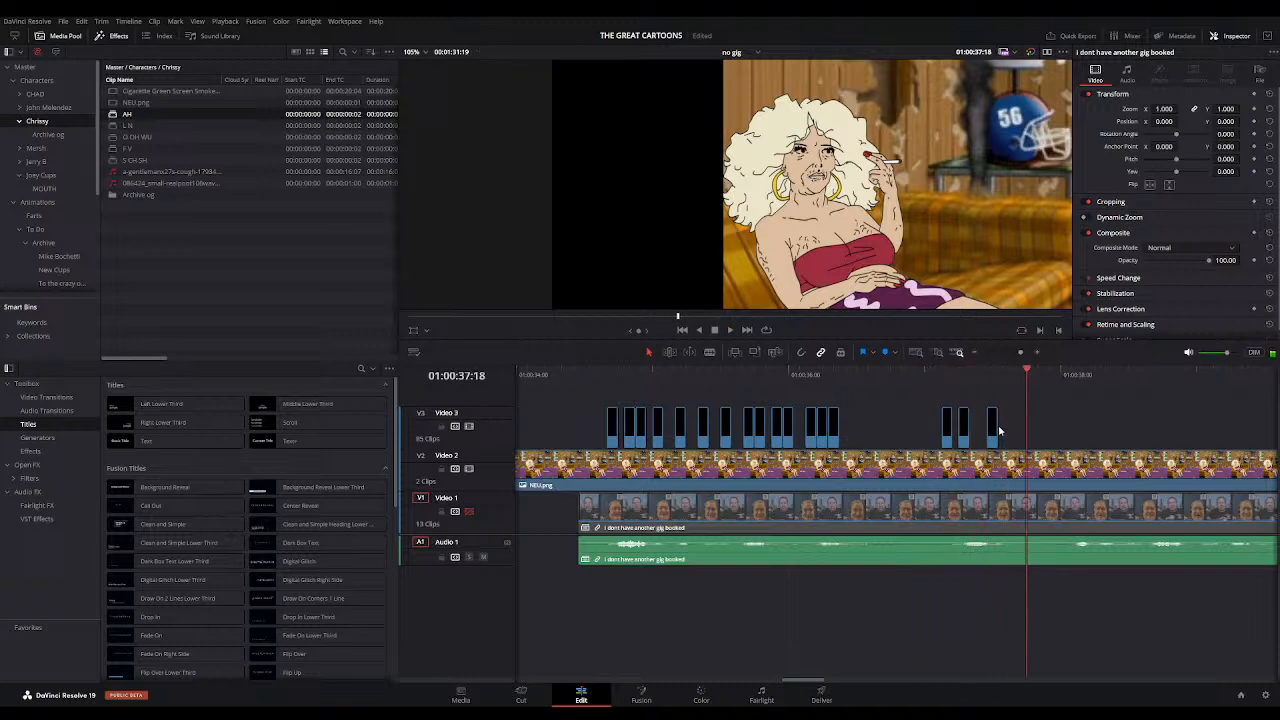
Step: Move the last AH mouth clip one frame earlier to about 01:00:37:10 and play back
left_click(991, 428)
left_click(926, 378)
key("space")
key("space")
key("space")
Step: Place an AH mouth clip just past 01:00:38:00 with an F V clip directly behind it
left_click(1071, 373)
key("space")
left_click_drag(117, 114, 1075, 430)
left_click_drag(113, 148, 1088, 428)
Step: Move the new AH and F V pair earlier so it starts at 01:00:38:00, and play back
left_click(1067, 378)
key("space")
left_click_drag(1059, 405, 1078, 431)
left_click(1048, 373)
key("space")
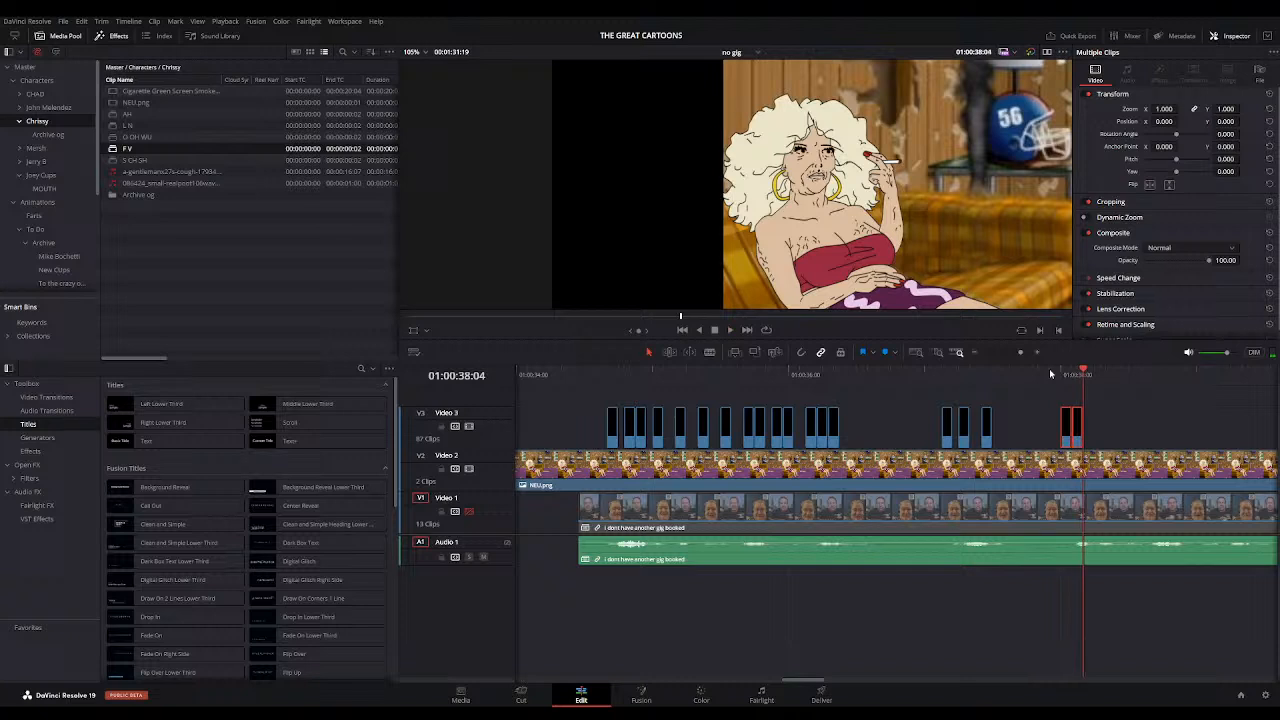
Step: Add an AH mouth clip at about 01:00:38:06 and play back the phrase
left_click(116, 115)
left_click_drag(116, 115, 1095, 437)
left_click_drag(1054, 374, 1101, 376)
key("Right")
key("Right")
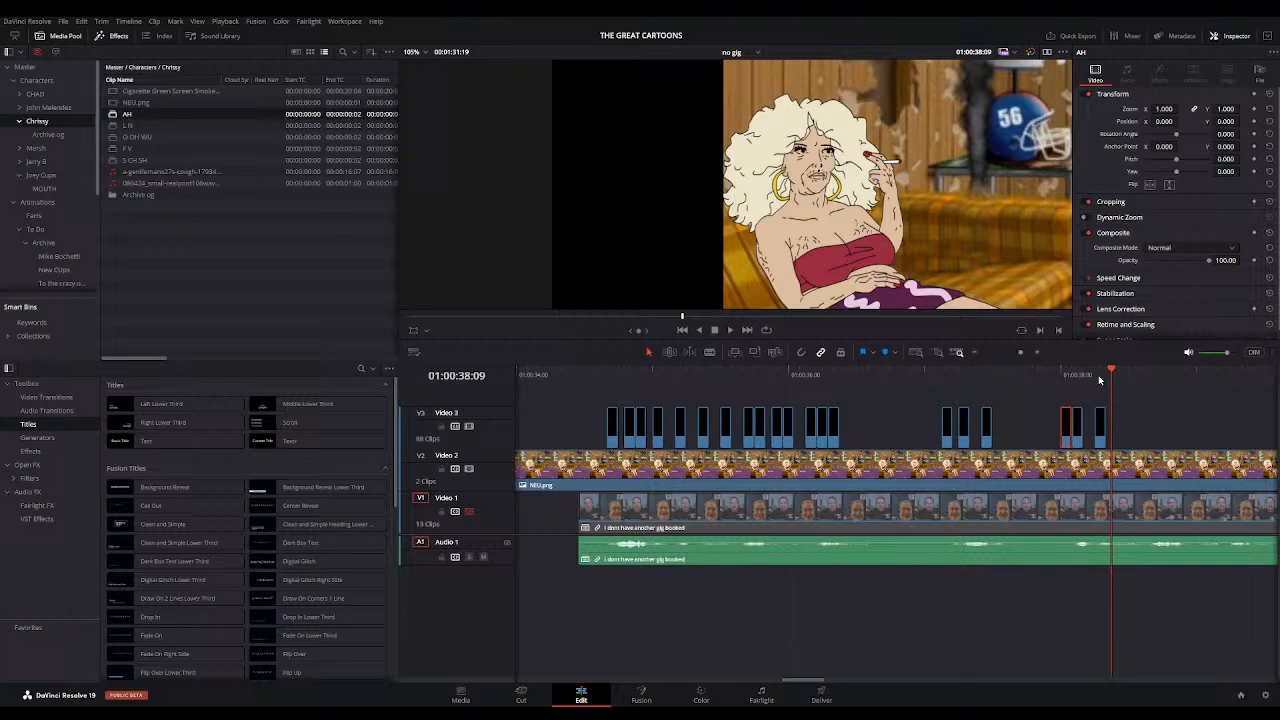
left_click(1034, 375)
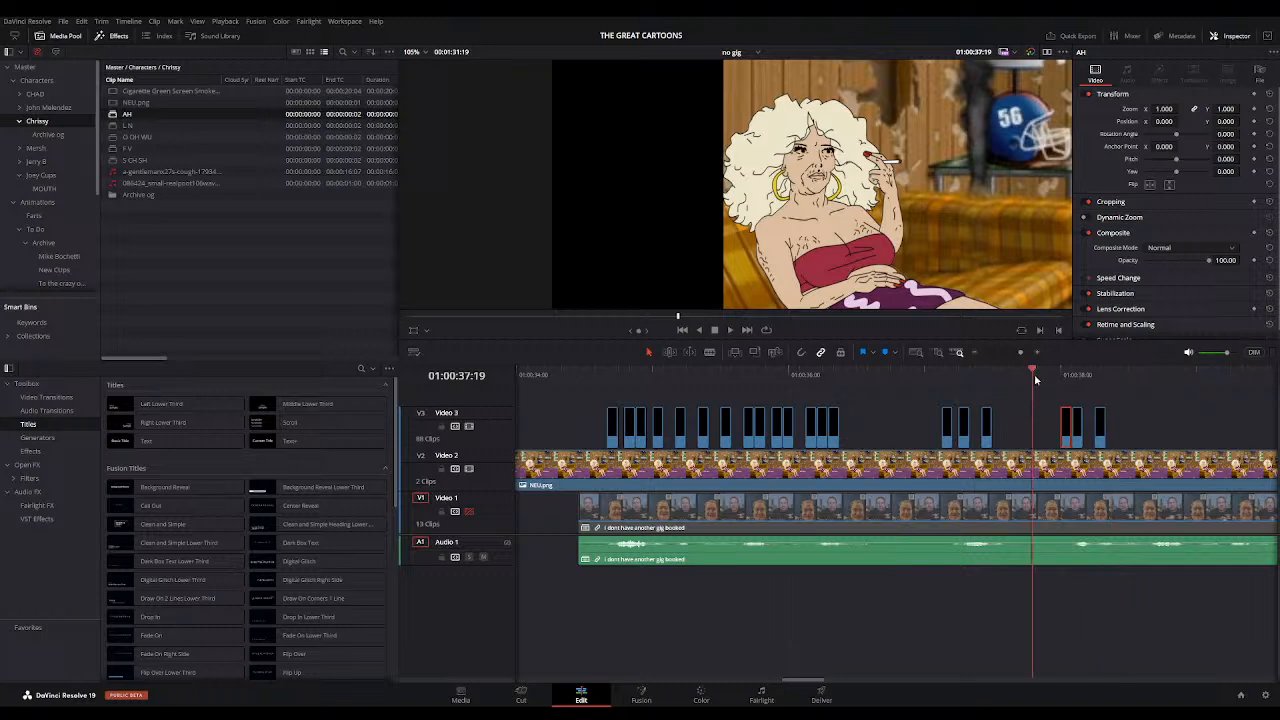
key("space")
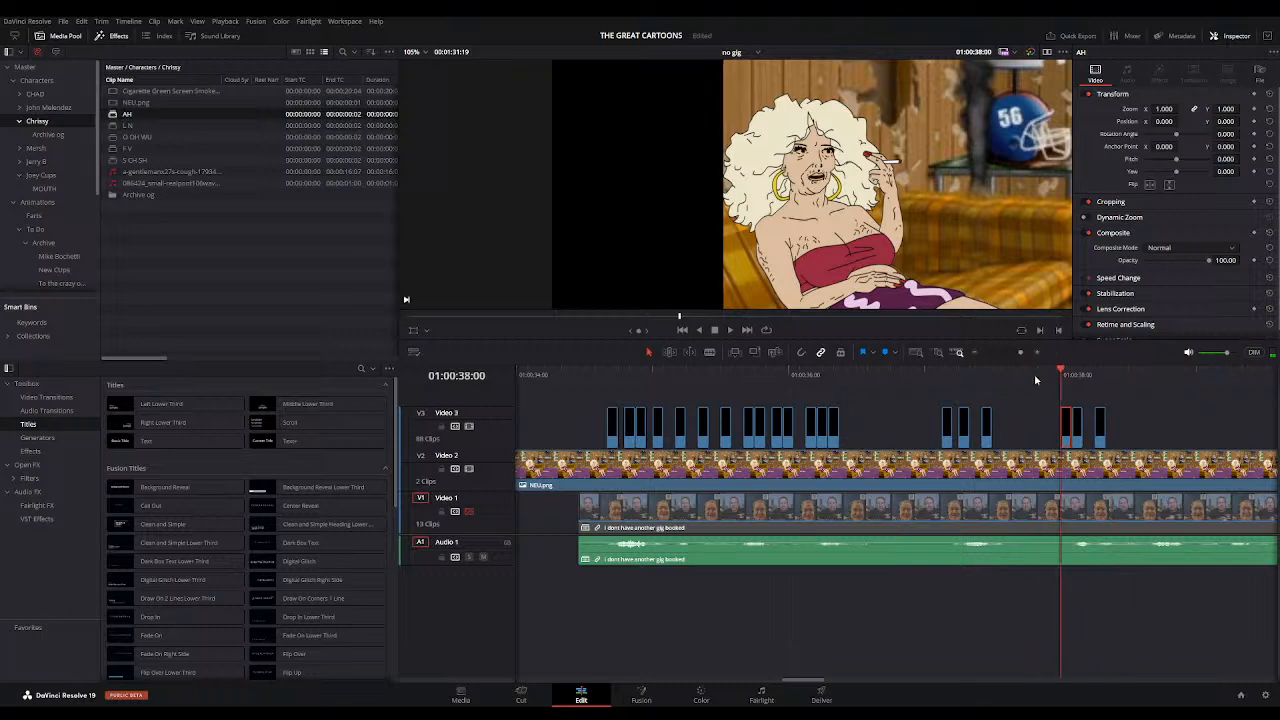
Step: Place AH, L N and O OH WU mouth clips back to back on Video 3 from about 01:00:38:09
left_click_drag(1034, 374, 1118, 388)
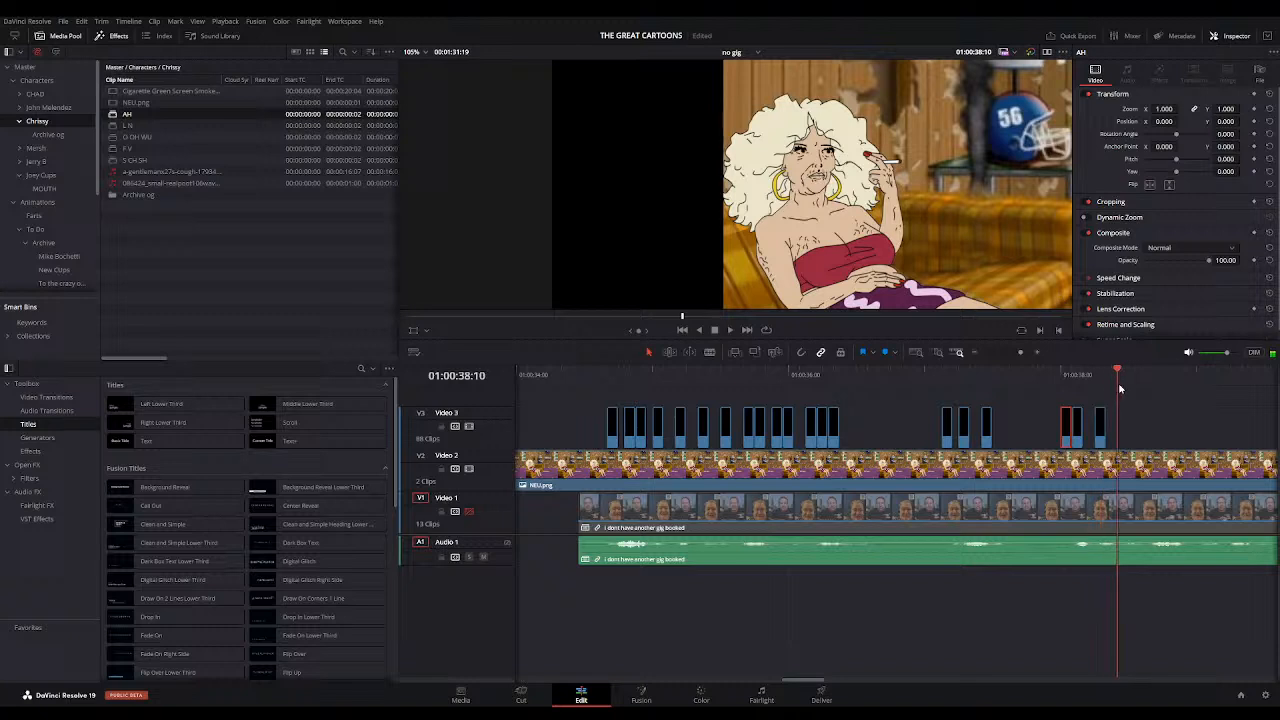
left_click_drag(125, 114, 1110, 440)
left_click_drag(127, 125, 1018, 435)
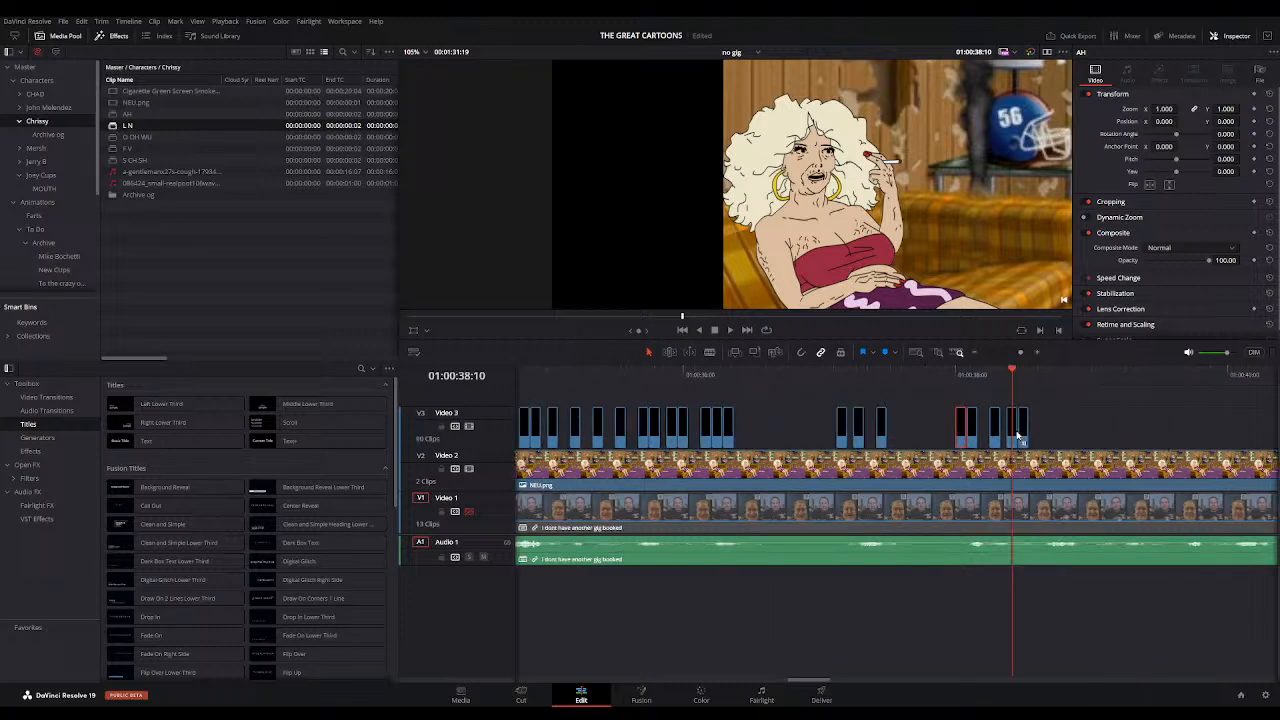
left_click_drag(130, 137, 1030, 440)
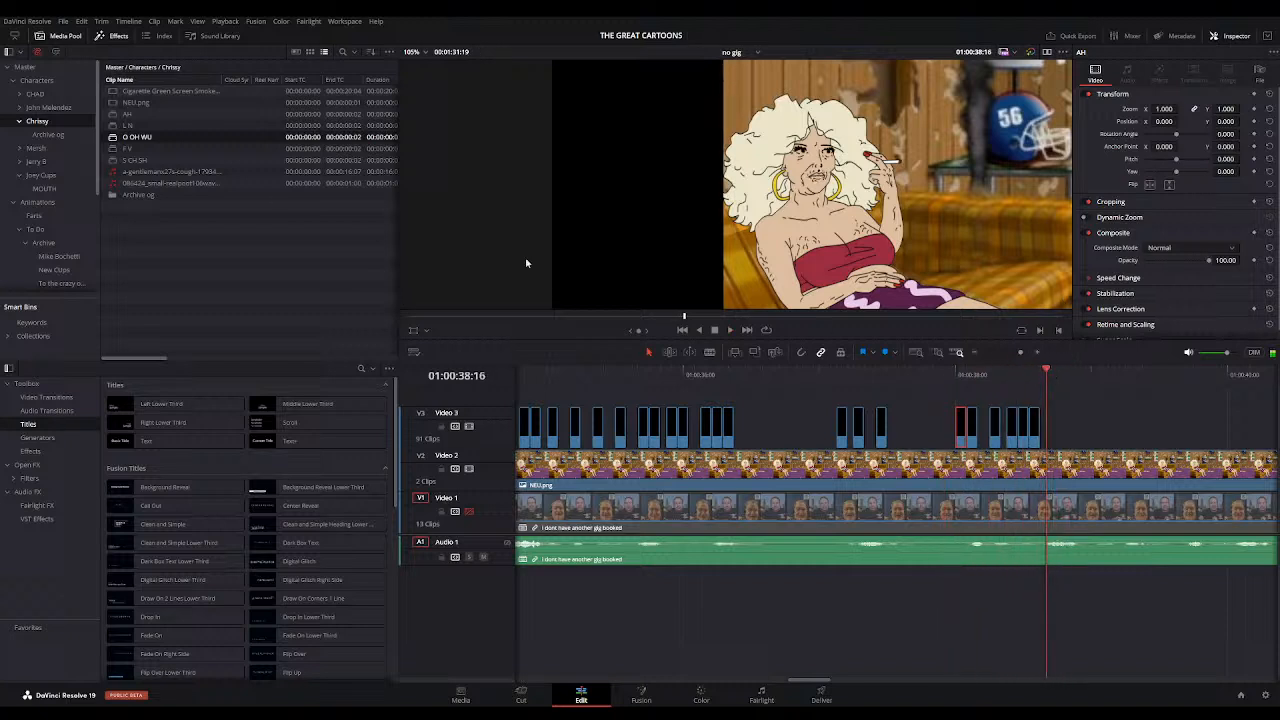
Step: Place an L N mouth clip at 01:00:38:16 with an AH clip directly behind it
left_click_drag(128, 125, 1043, 447)
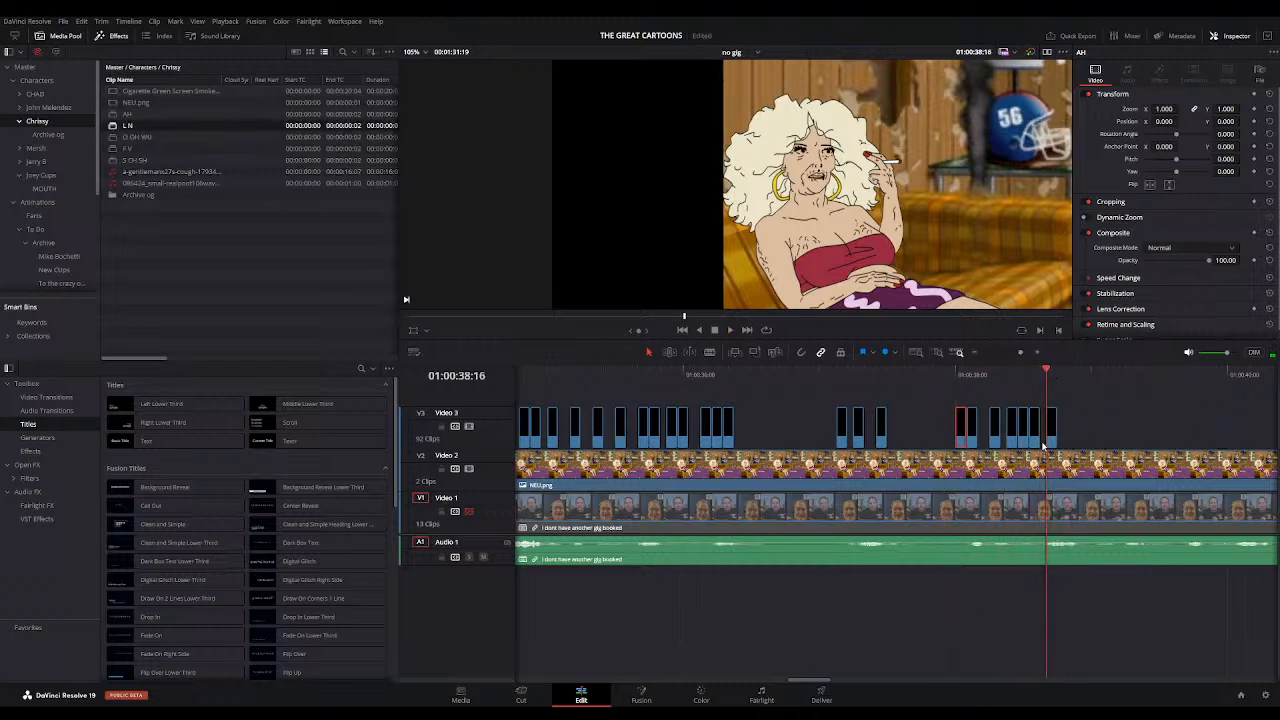
left_click_drag(127, 114, 1056, 432)
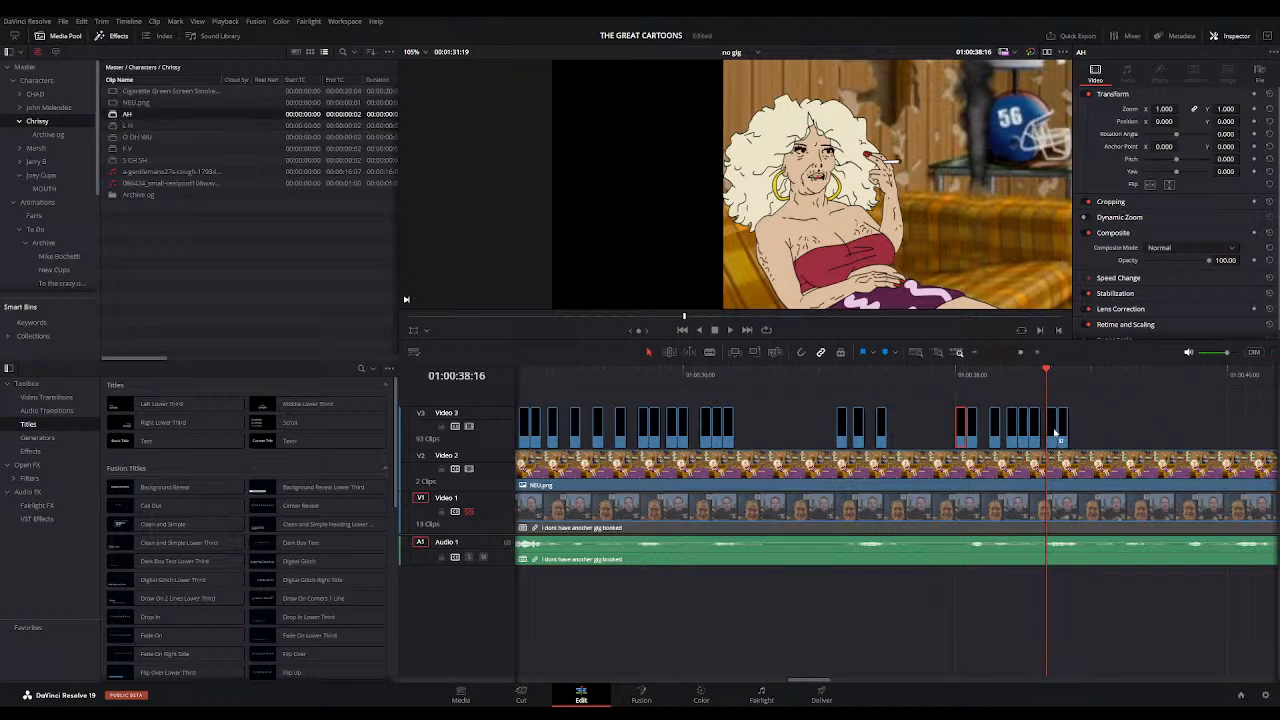
Step: Play back the phrase and place an AH mouth clip at about 01:00:38:22 on Video 3 with an L N clip directly behind it
left_click(946, 374)
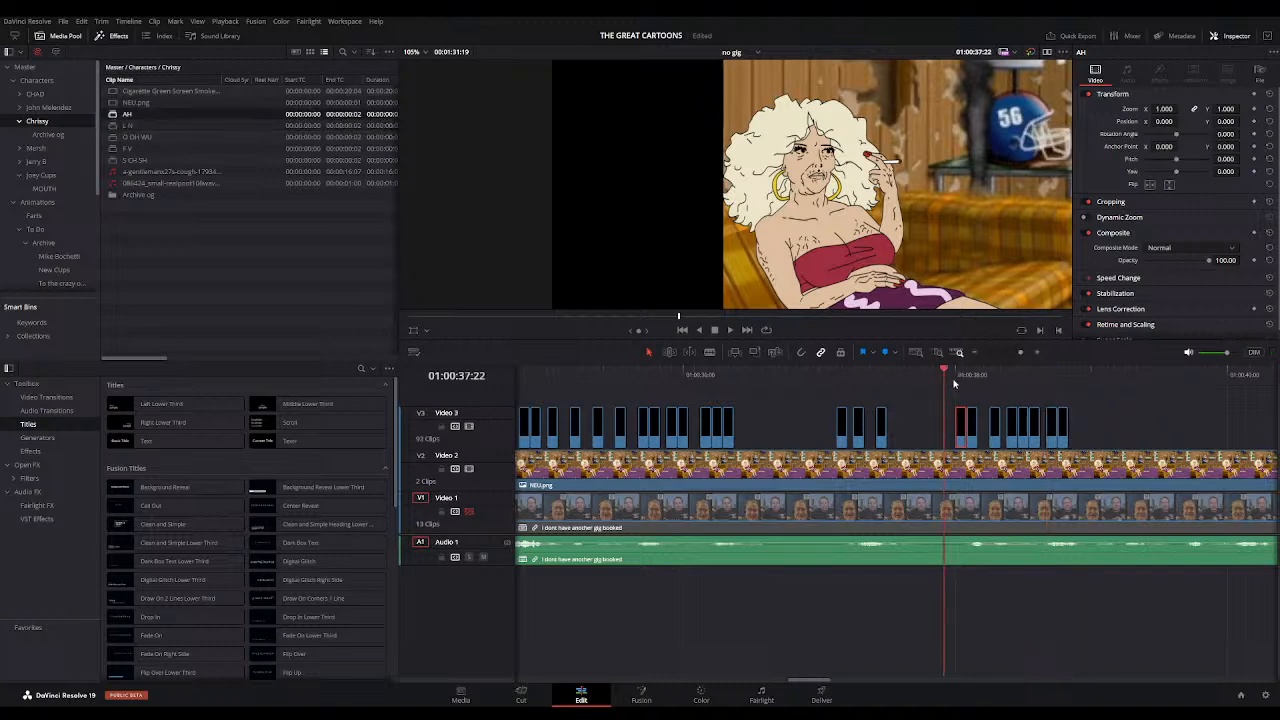
key("space")
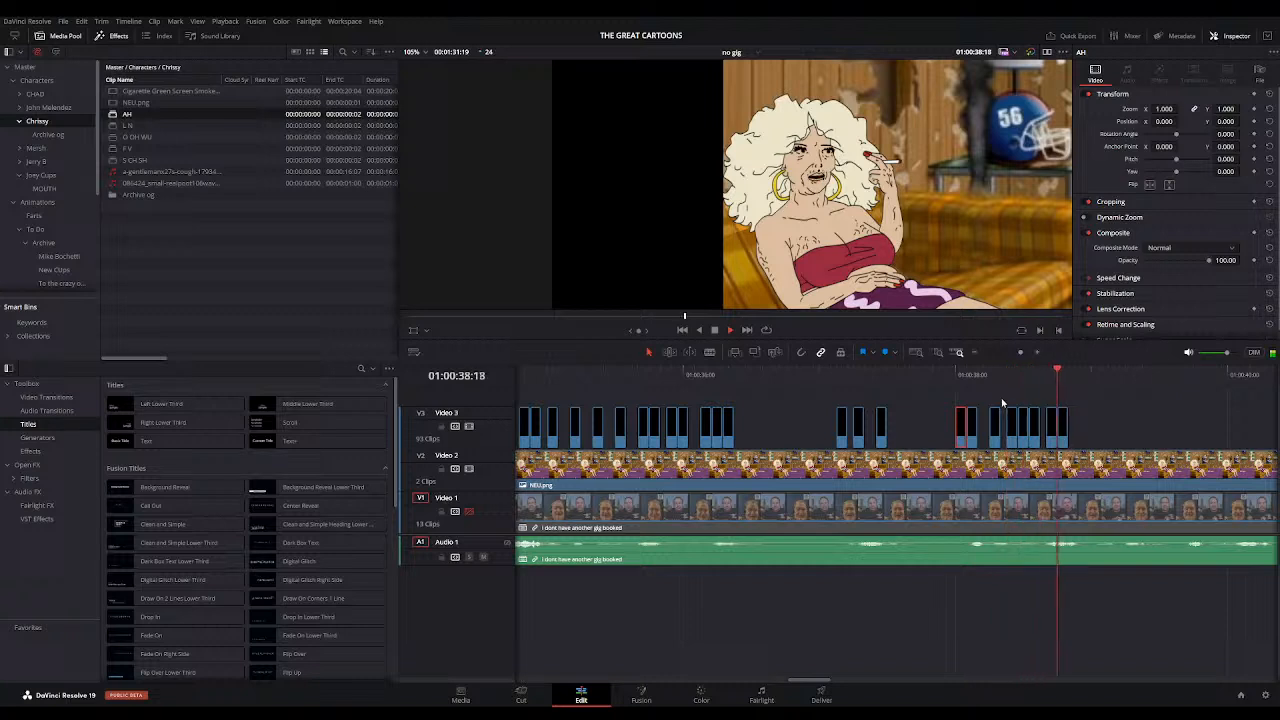
left_click(1085, 376)
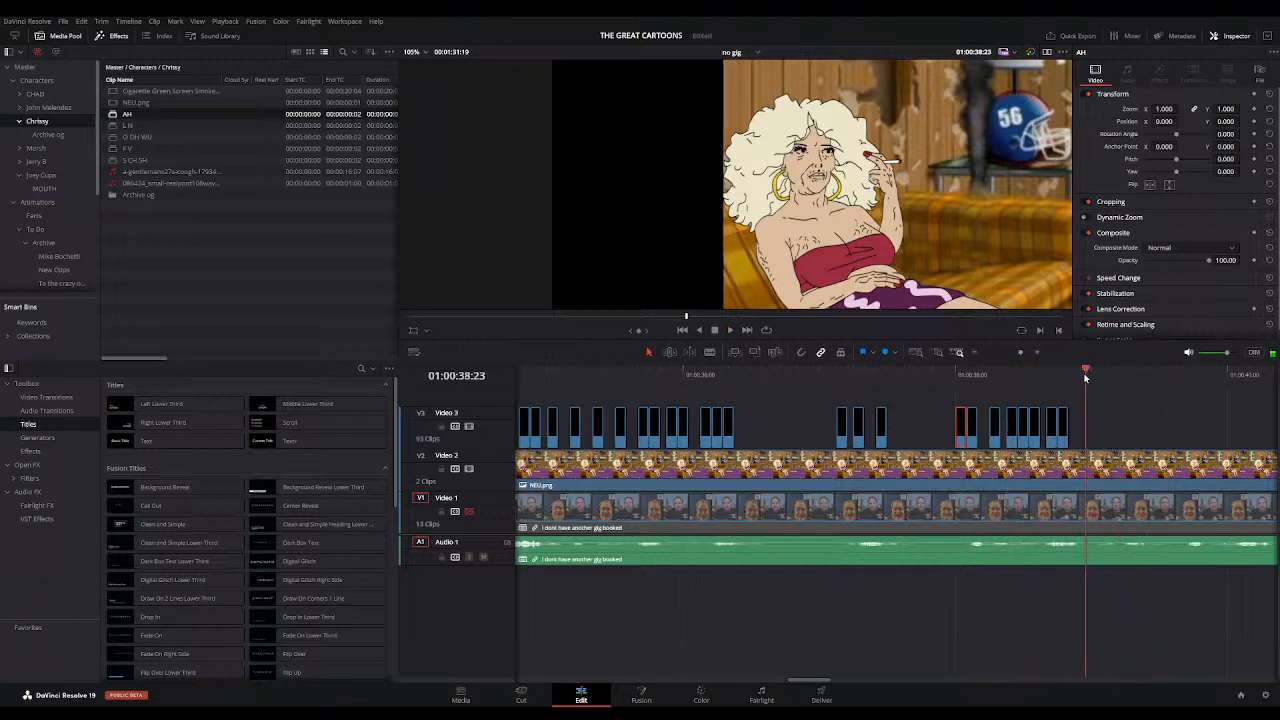
left_click(1080, 376)
left_click(1081, 376)
left_click(1087, 376)
left_click(1088, 376)
key("space")
left_click(1097, 376)
left_click_drag(117, 115, 1081, 432)
left_click_drag(116, 125, 1091, 430)
Step: Play back the phrase and place two spaced AH mouth clips on Video 3 at about 01:00:39:05 and 01:00:39:08
left_click(1068, 370)
key("space")
left_click(983, 371)
key("space")
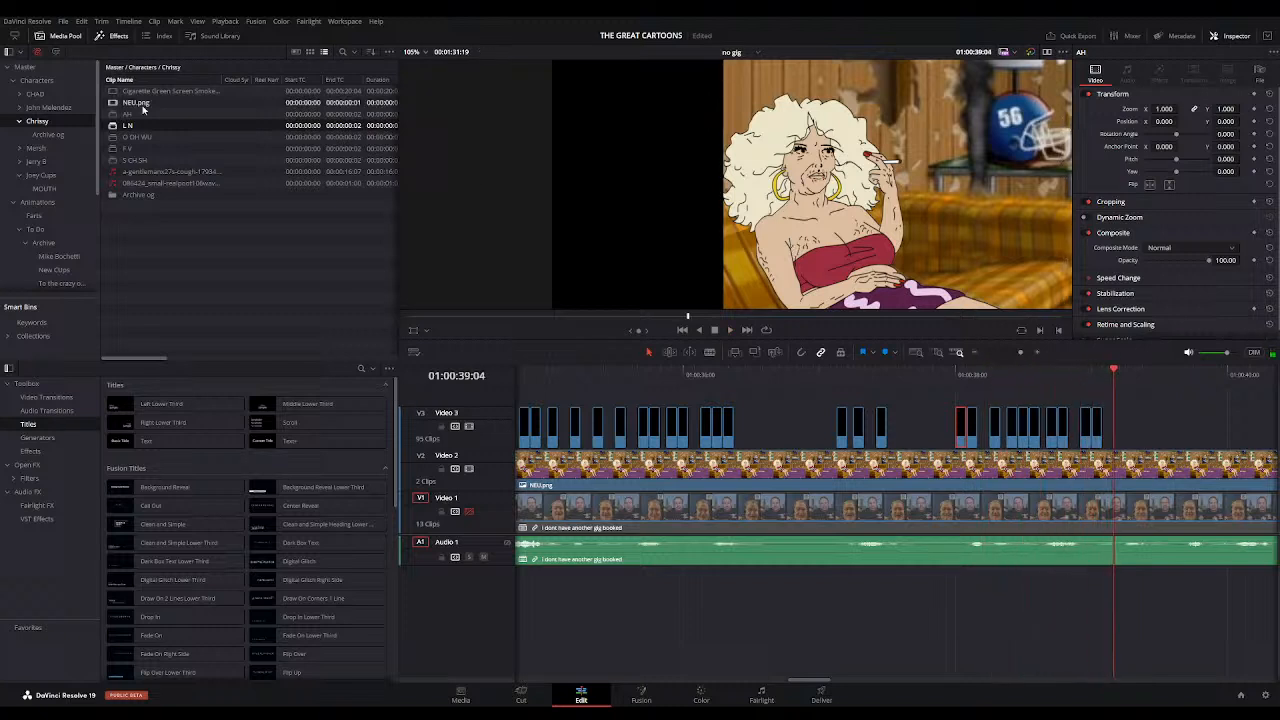
key("space")
key("space")
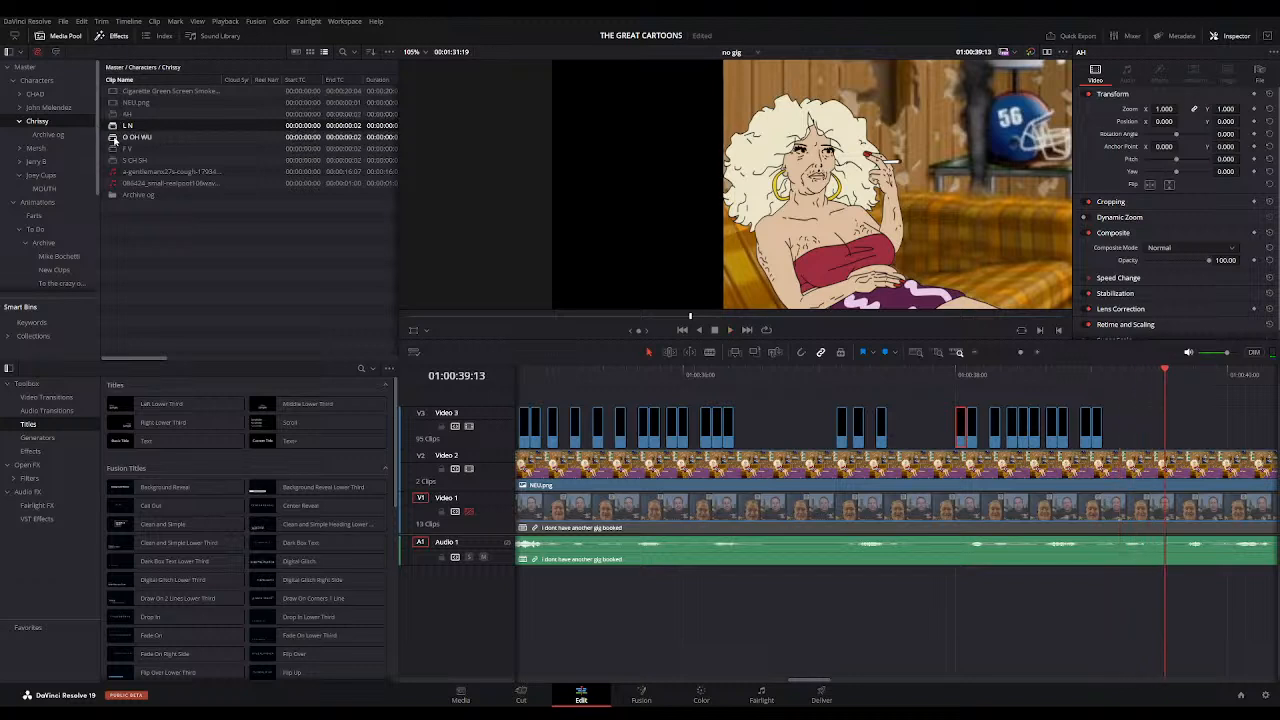
left_click_drag(122, 115, 1138, 440)
Step: Add another AH mouth clip on Video 3 at about 01:00:39:11
left_click(944, 376)
key("space")
left_click_drag(990, 375, 1153, 370)
key("ctrl+v")
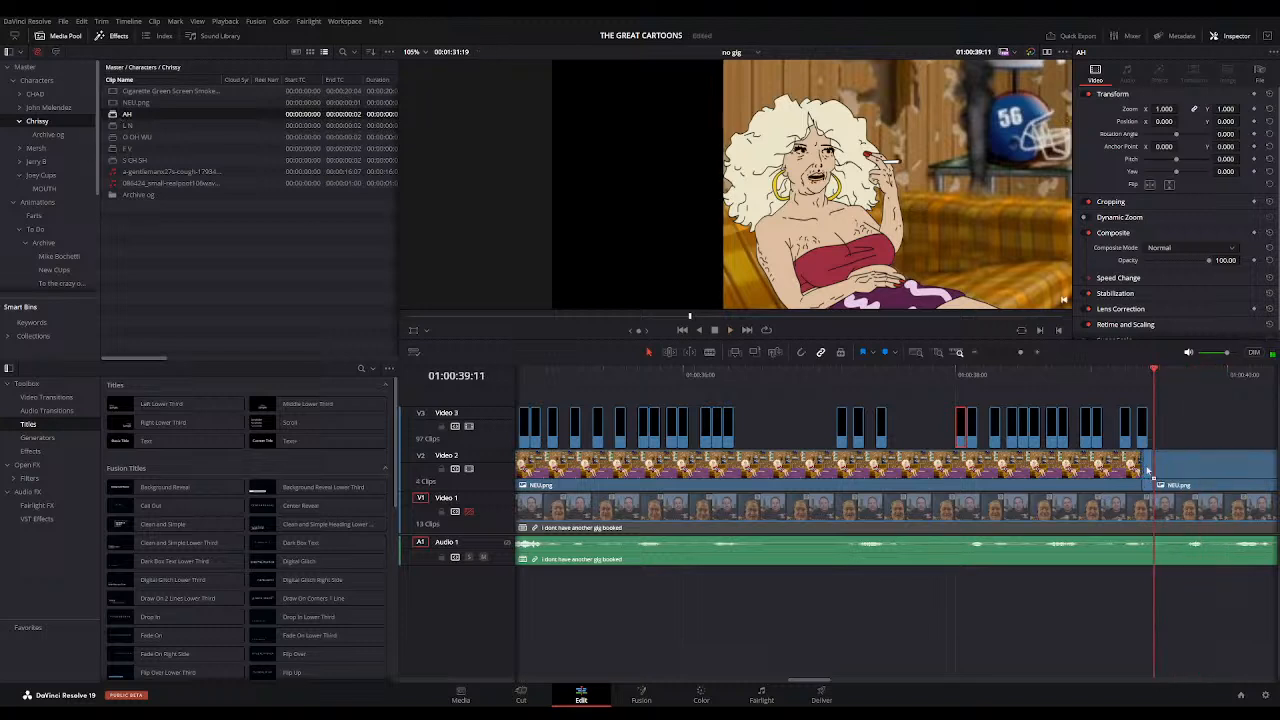
Step: Play back the phrase from about 01:00:37:21 and place an AH mouth clip at about 01:00:39:16
left_click(938, 374)
key("space")
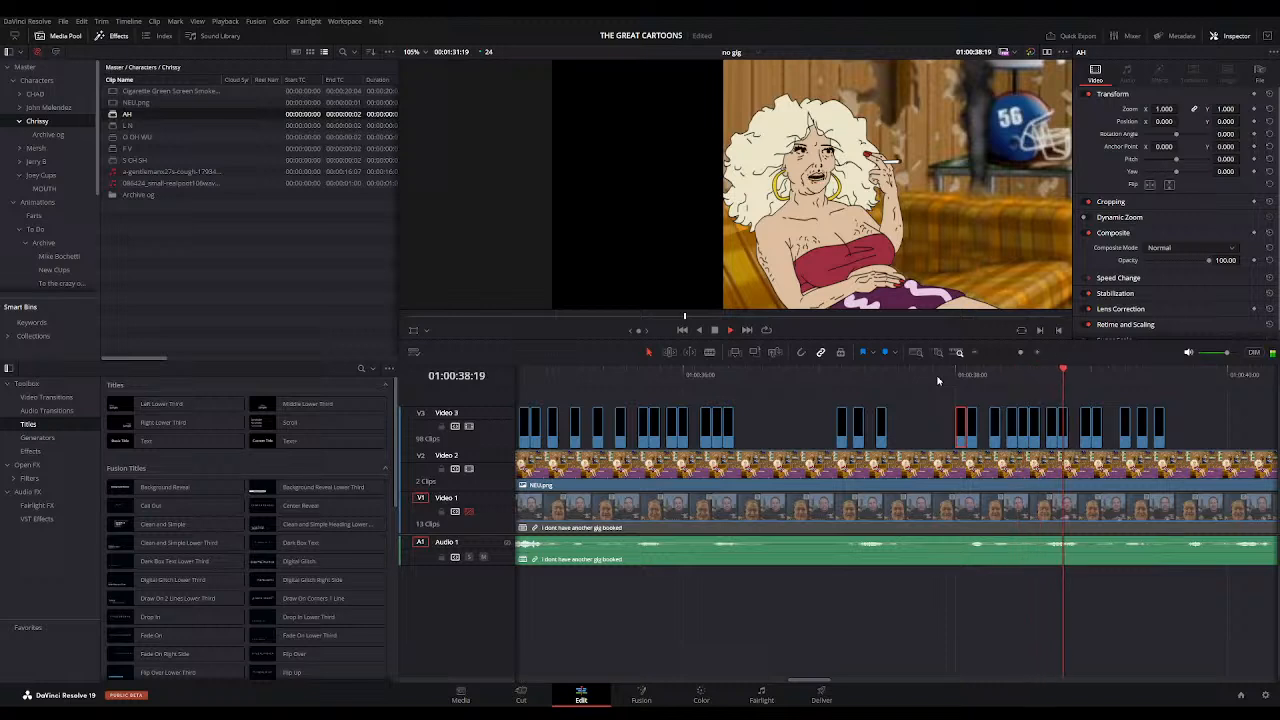
key("space")
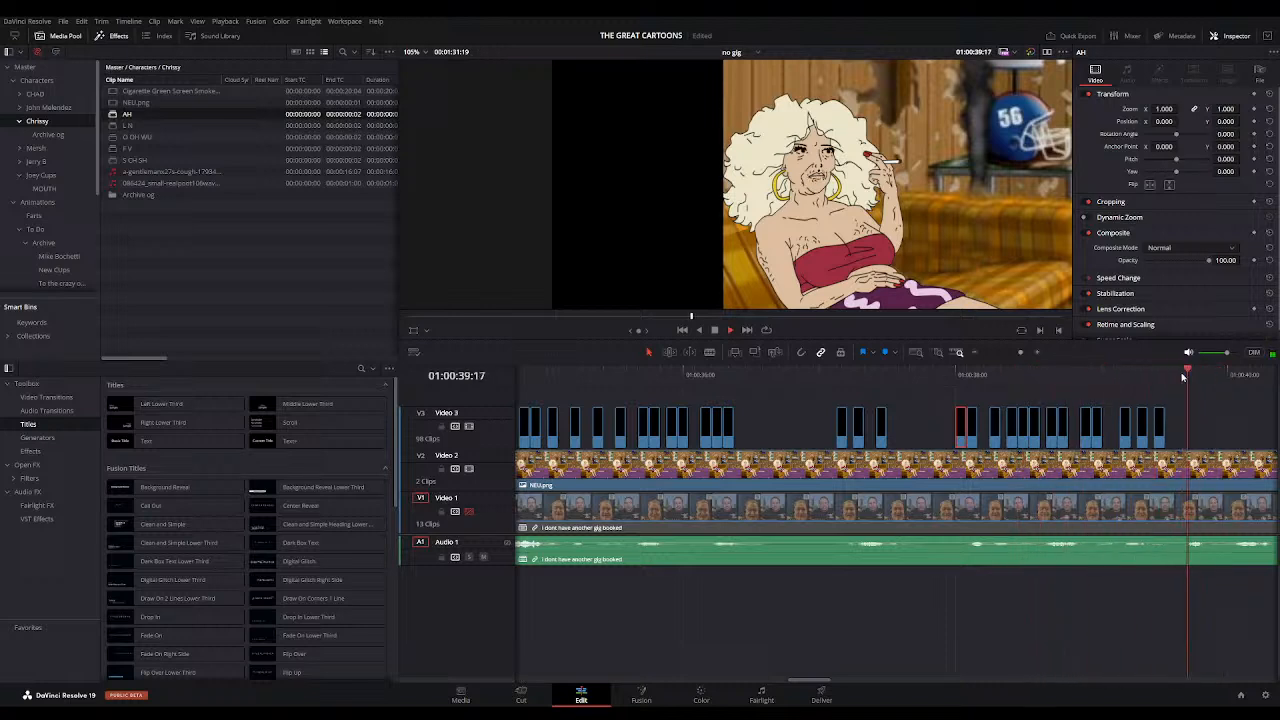
left_click_drag(127, 115, 1183, 435)
Step: Move the AH and L N pair one frame later so it starts at about 01:00:38:23, and play back
left_click(975, 356)
left_click(874, 372)
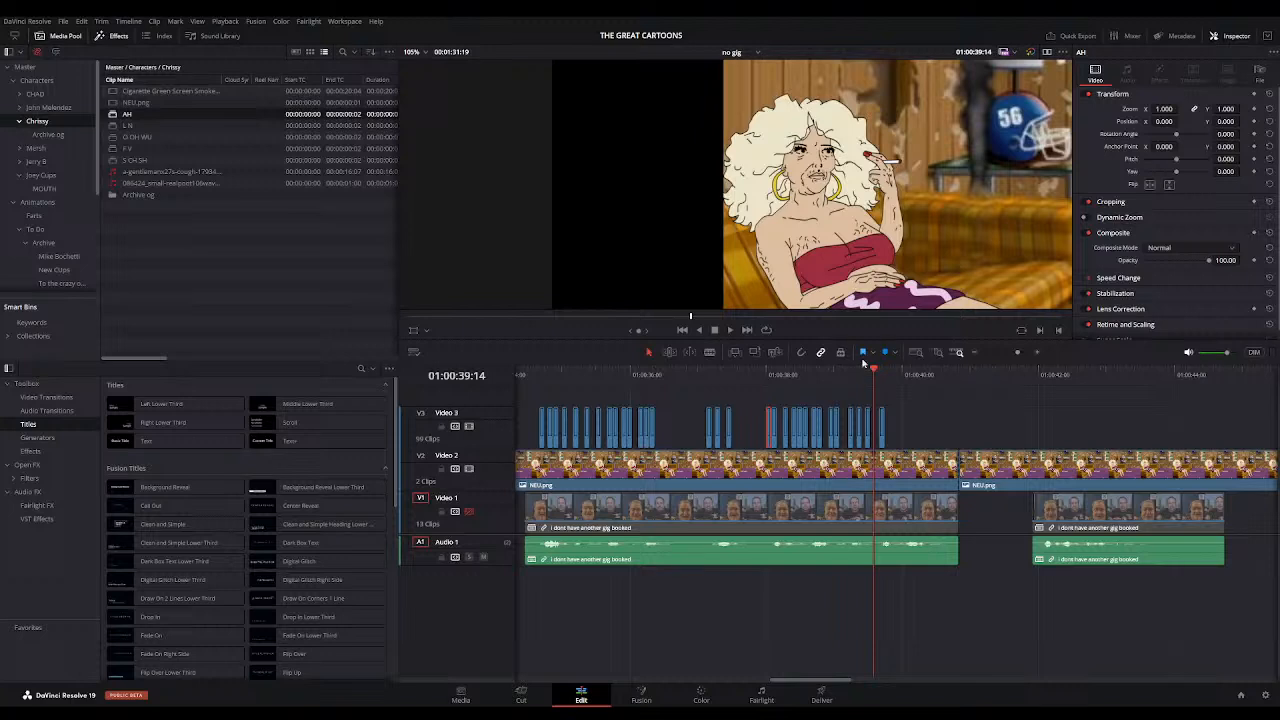
left_click(849, 381)
left_click(1037, 354)
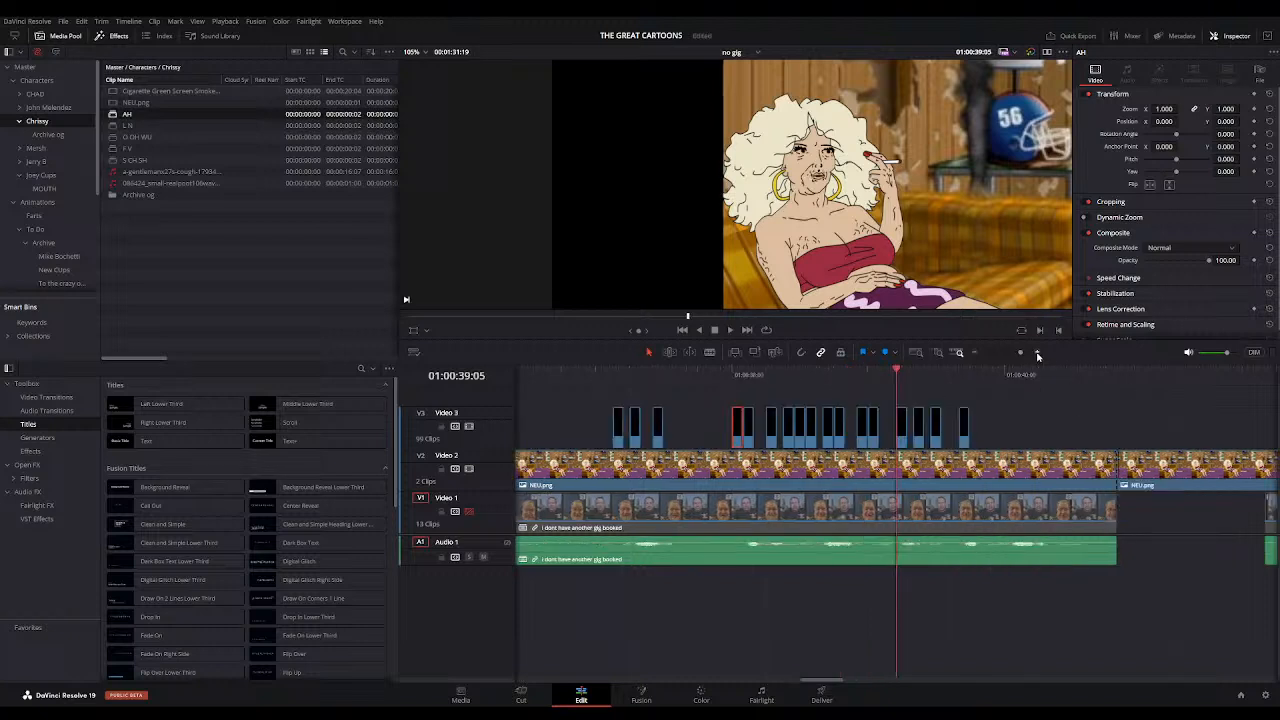
left_click(817, 377)
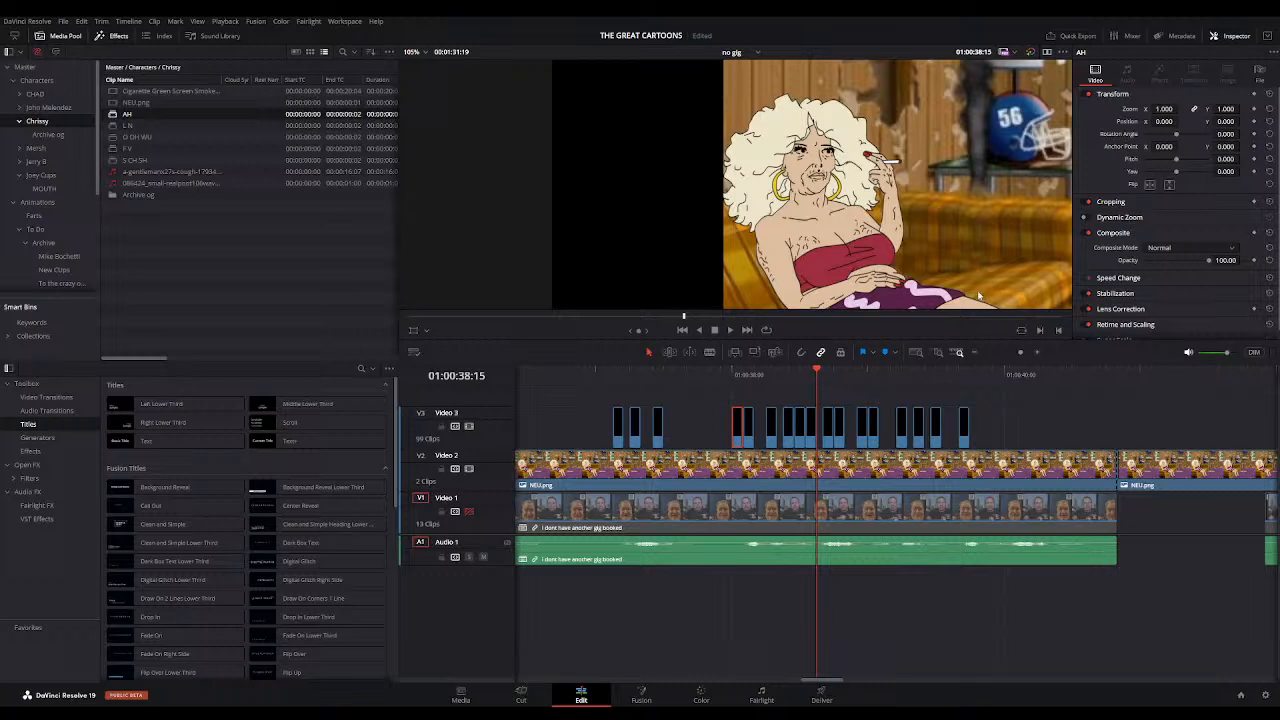
key("space")
key("space")
left_click_drag(799, 382, 887, 425)
mouse_move(855, 376)
left_mouse_down()
mouse_move(923, 377)
mouse_move(860, 378)
left_mouse_up()
key("space")
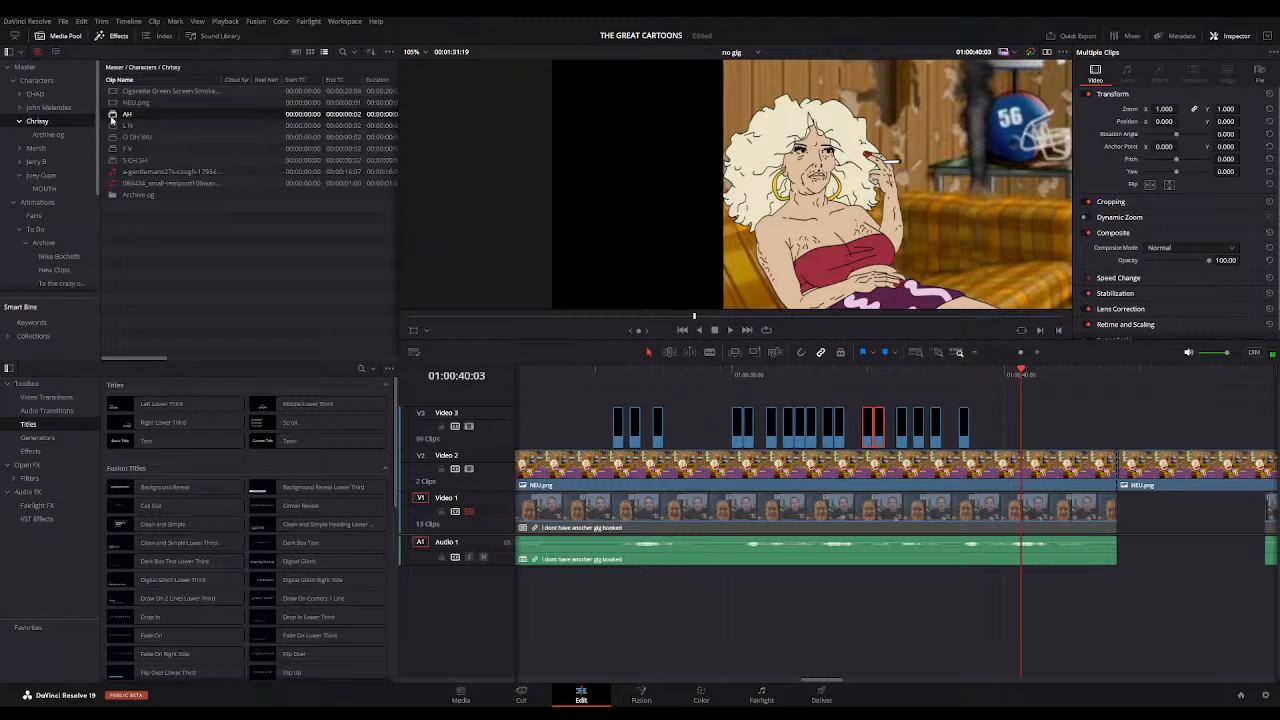
Step: Place an AH mouth clip at about 01:00:39:21 with an L N clip directly behind it, and play back
key("F12")
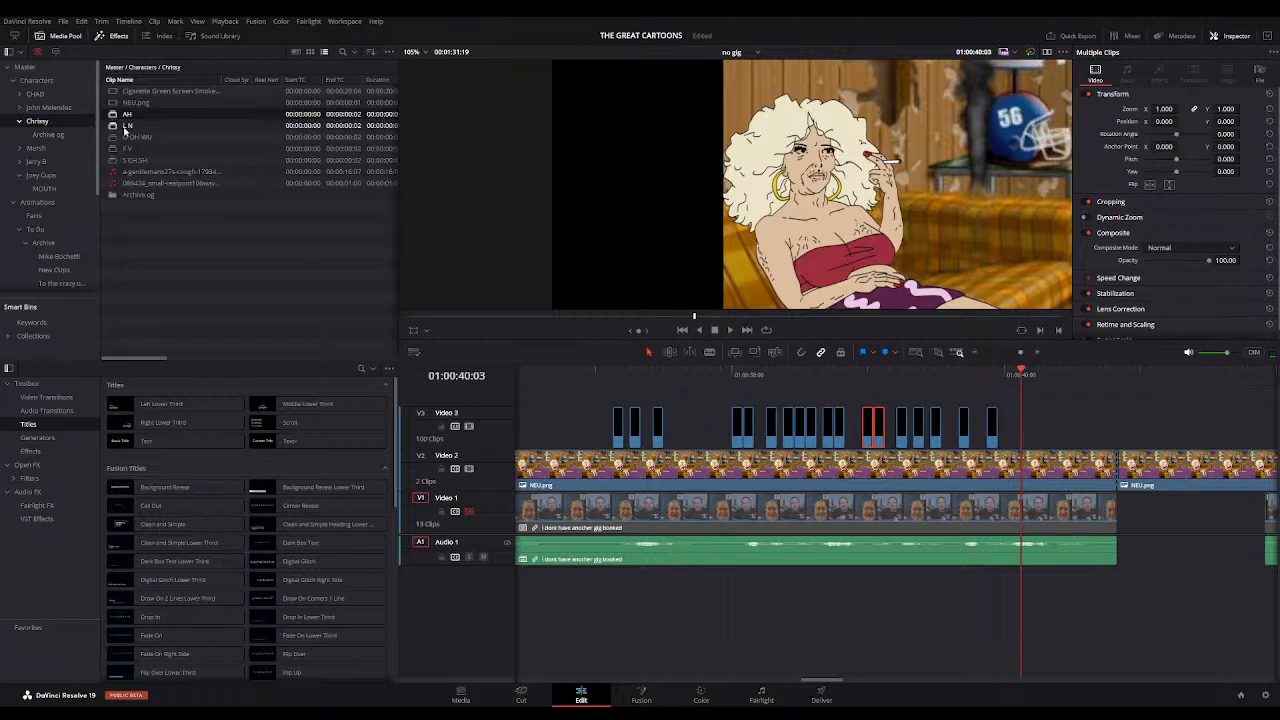
left_click_drag(112, 130, 936, 426)
left_click(865, 376)
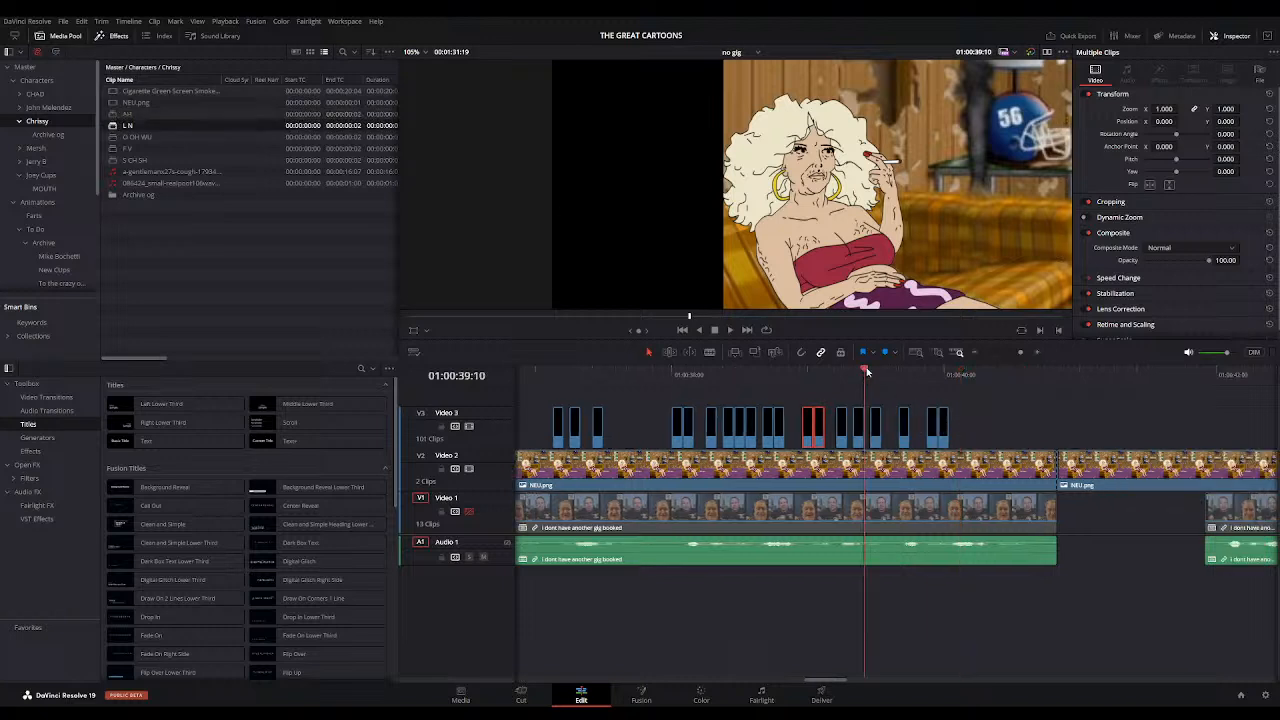
left_click(789, 372)
key("space")
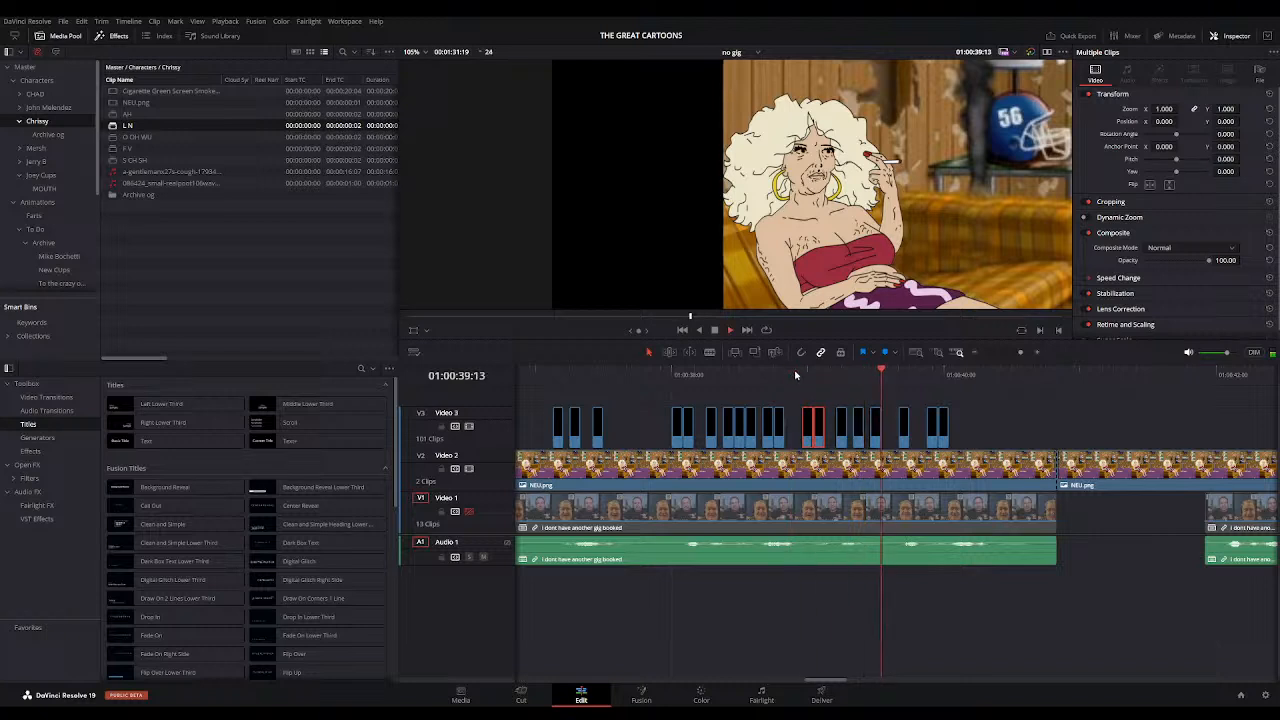
key("space")
Step: Place an O OH WU mouth clip directly behind the last L N clip on Video 3 and play back the phrase
left_click_drag(893, 375, 944, 375)
left_click_drag(113, 141, 943, 438)
left_click(784, 376)
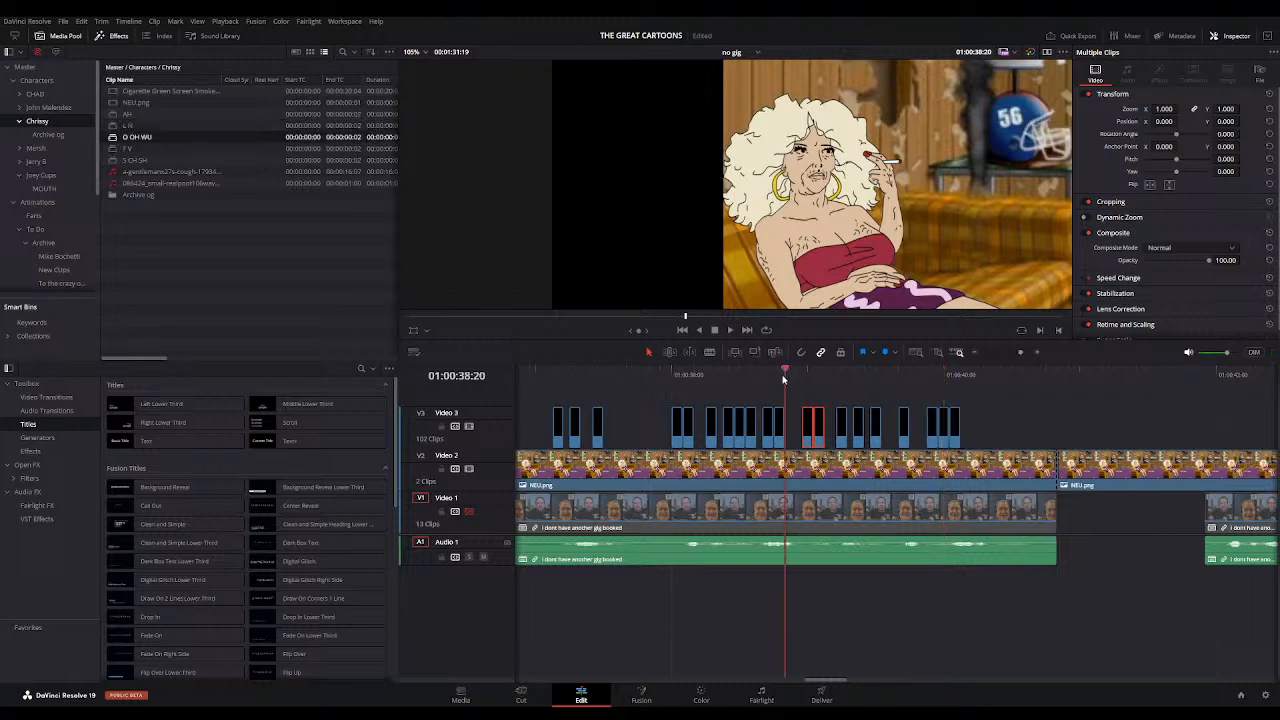
left_click_drag(815, 394, 663, 376)
key("space")
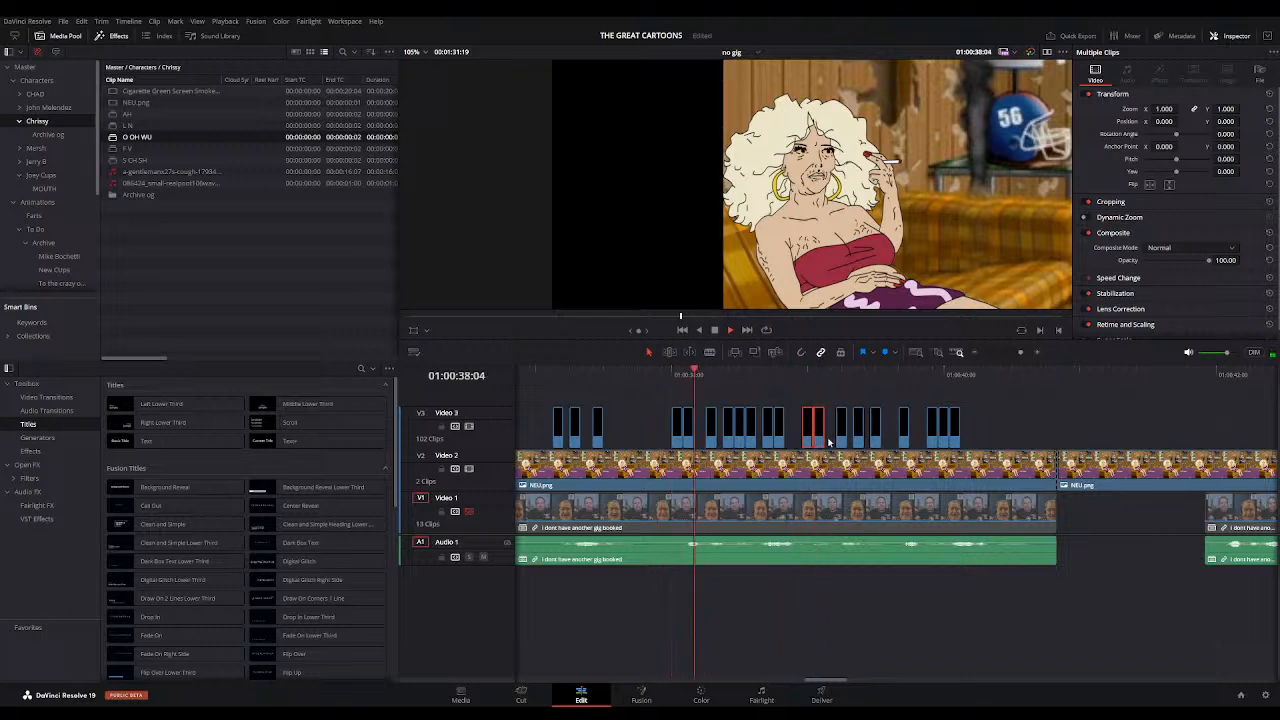
Step: Move the new O OH WU mouth clip later so it starts at about 01:00:40:03
left_click(673, 375)
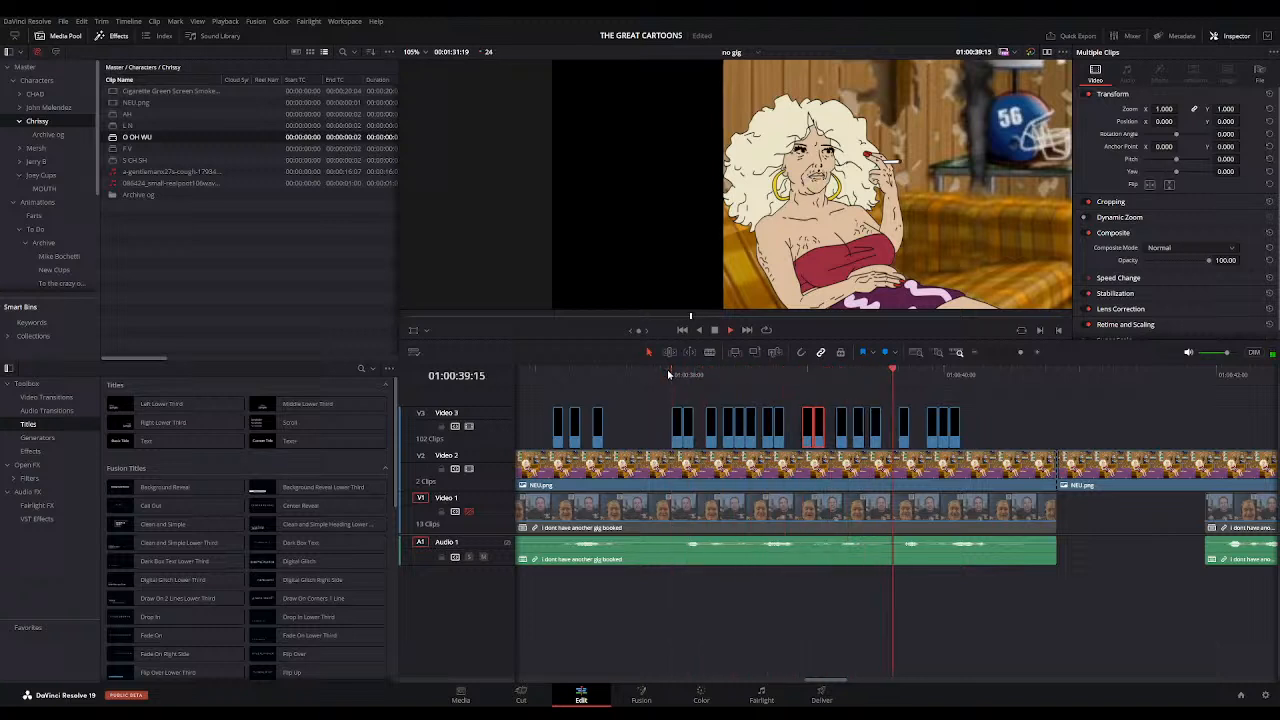
left_click_drag(722, 374, 966, 372)
key("F12")
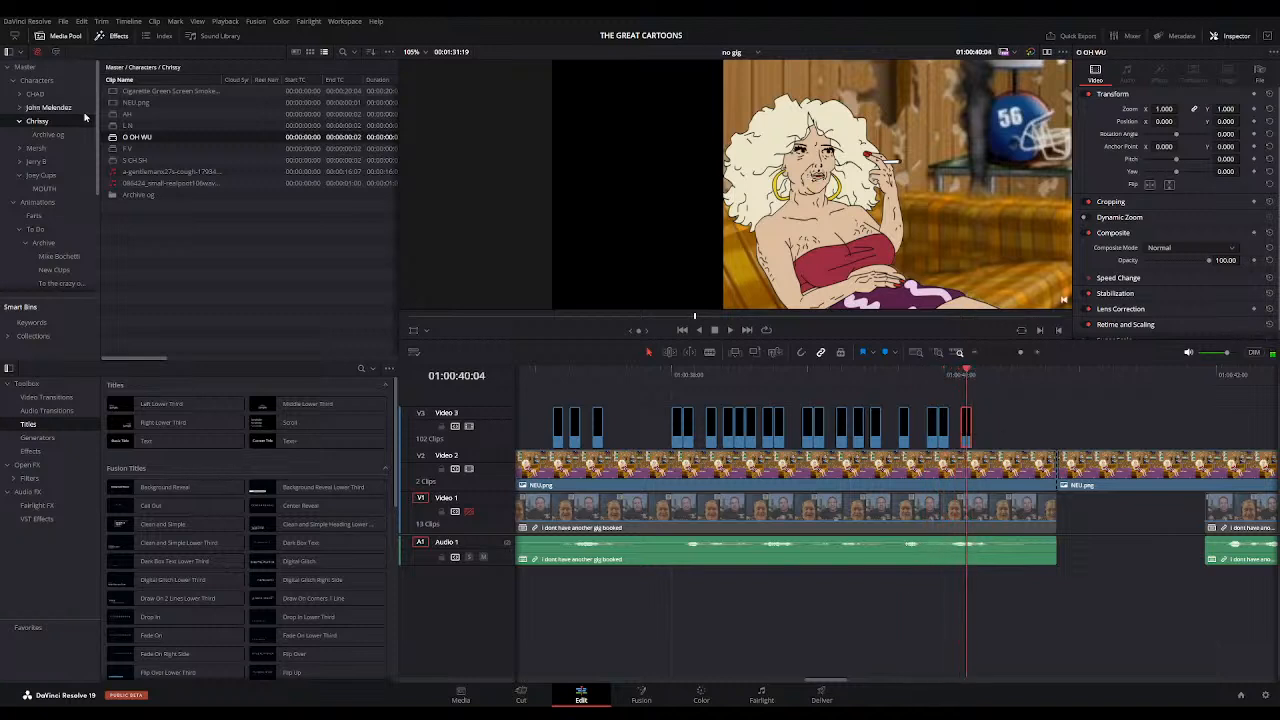
Step: Place an AH and an O OH WU mouth clip back to back directly behind the moved O OH WU clip
left_click(122, 114)
key("F12")
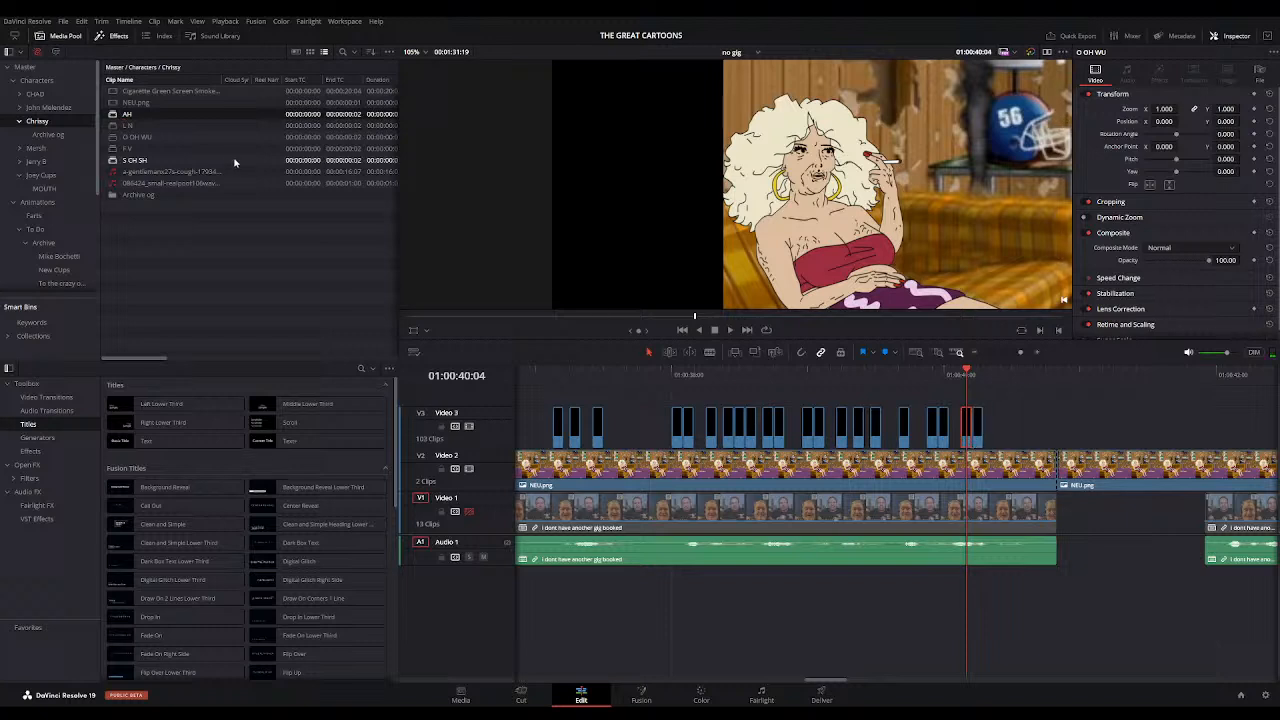
left_click(137, 137)
key("F12")
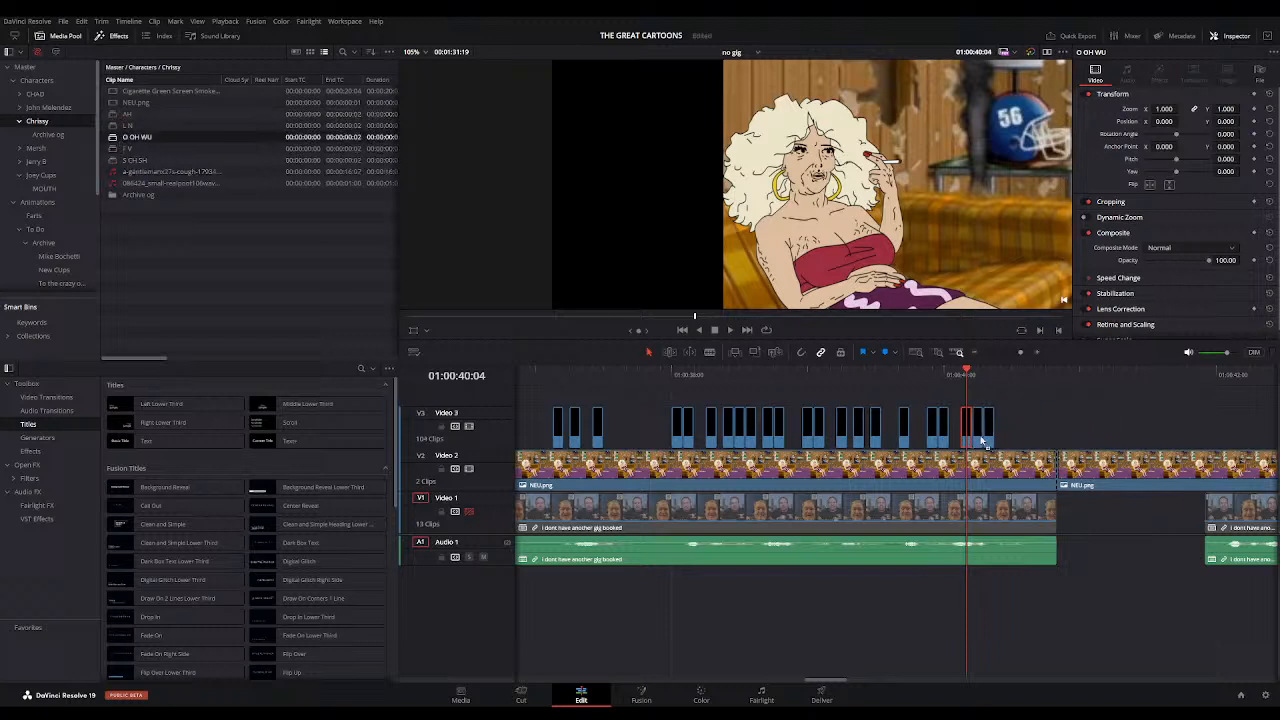
Step: Place an AH mouth clip on Video 3 at about 01:00:40:11 and play back the whole phrase
left_click(913, 373)
key("space")
key("space")
left_click_drag(125, 114, 1003, 433)
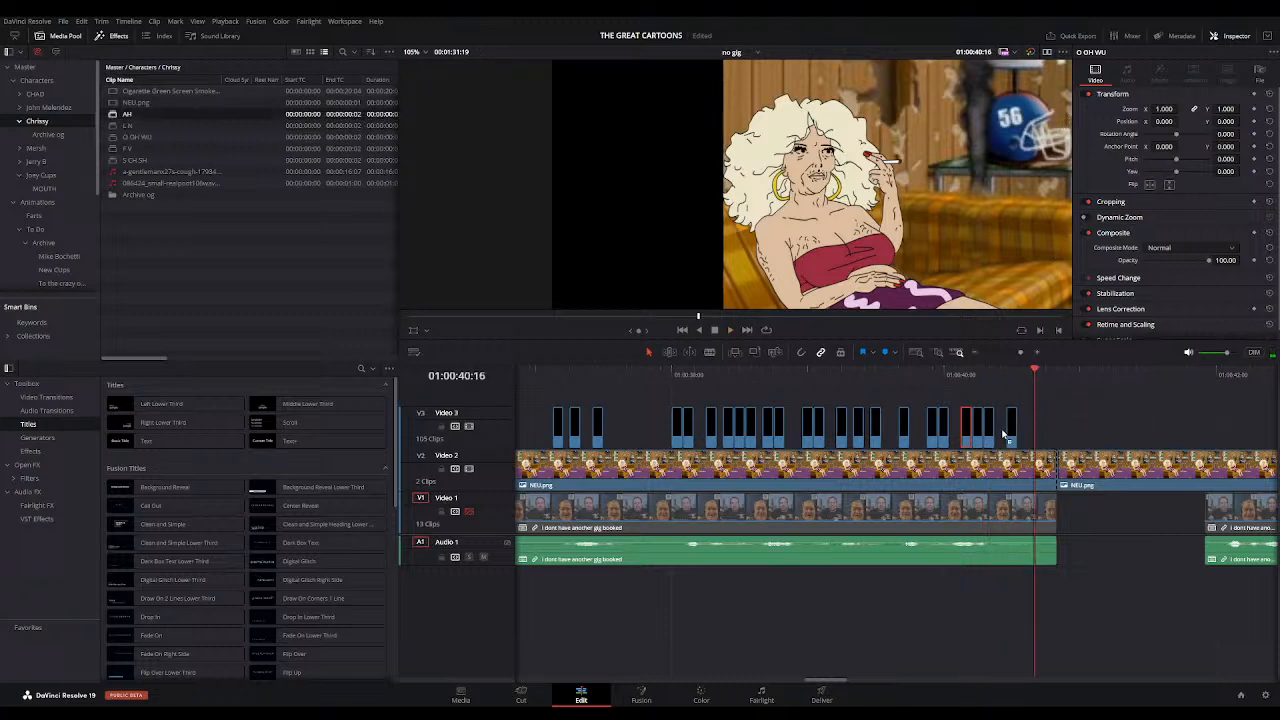
left_click(892, 371)
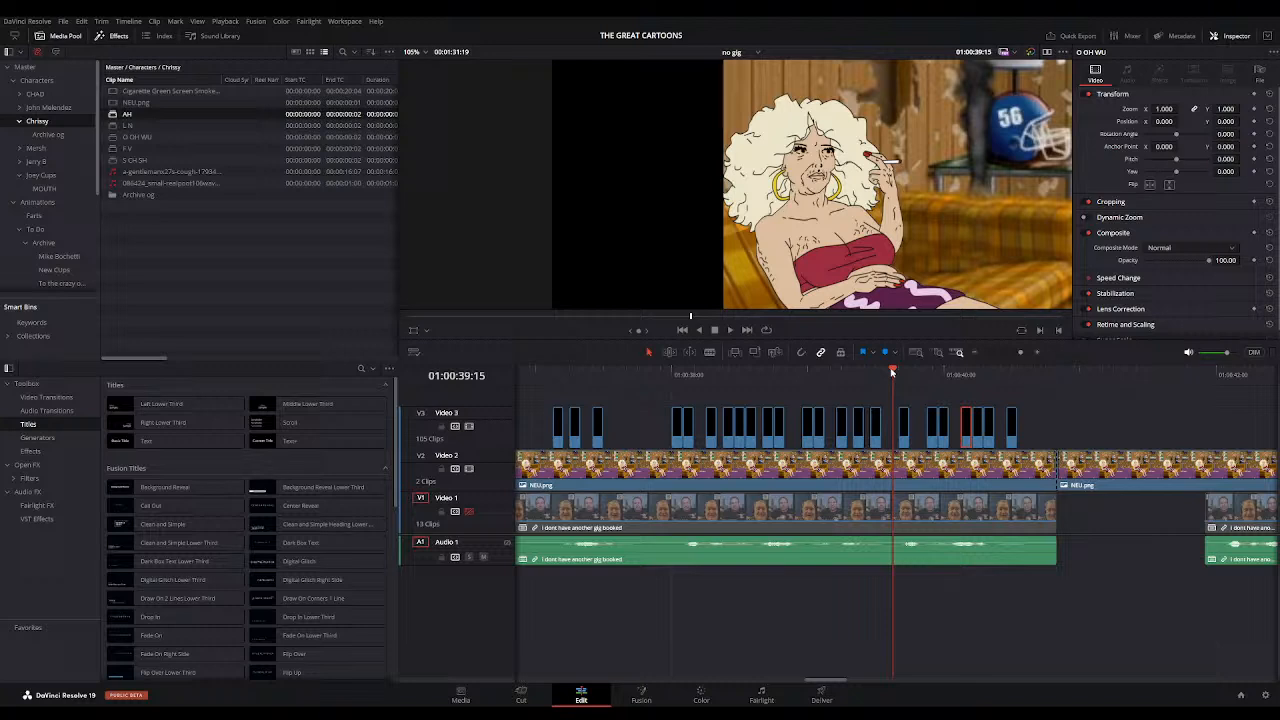
left_click_drag(891, 372, 852, 382)
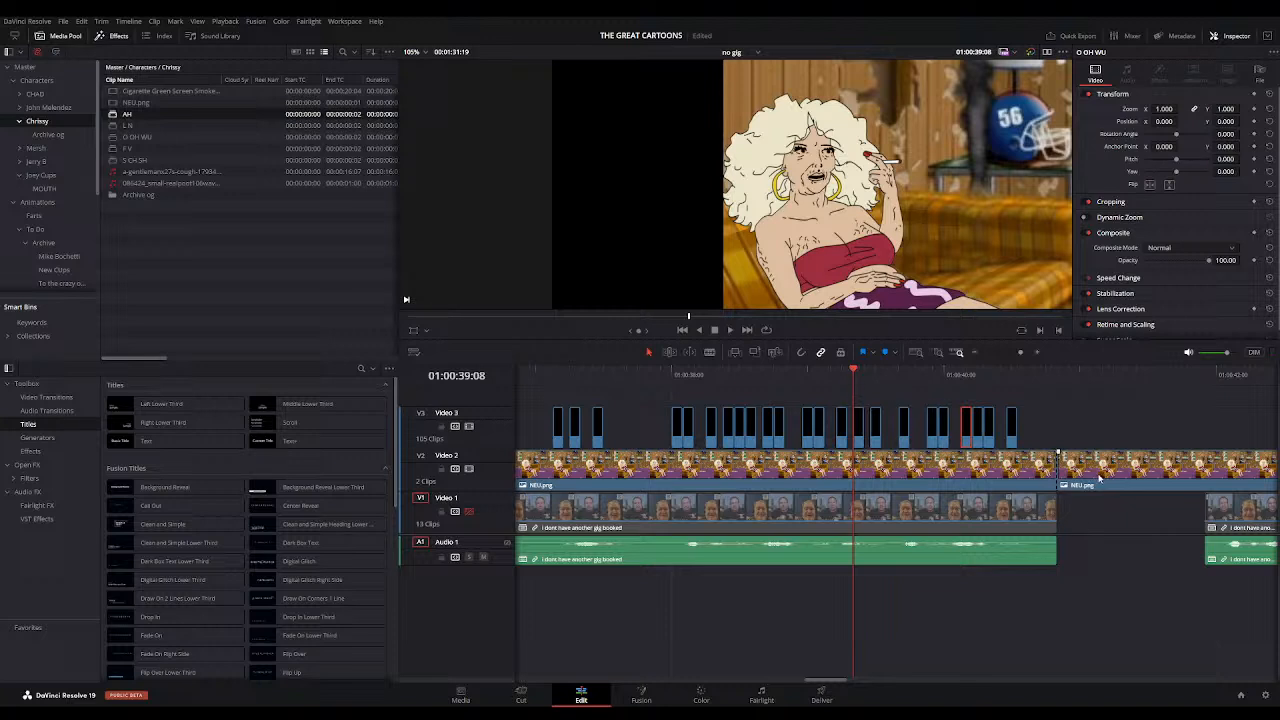
key("space")
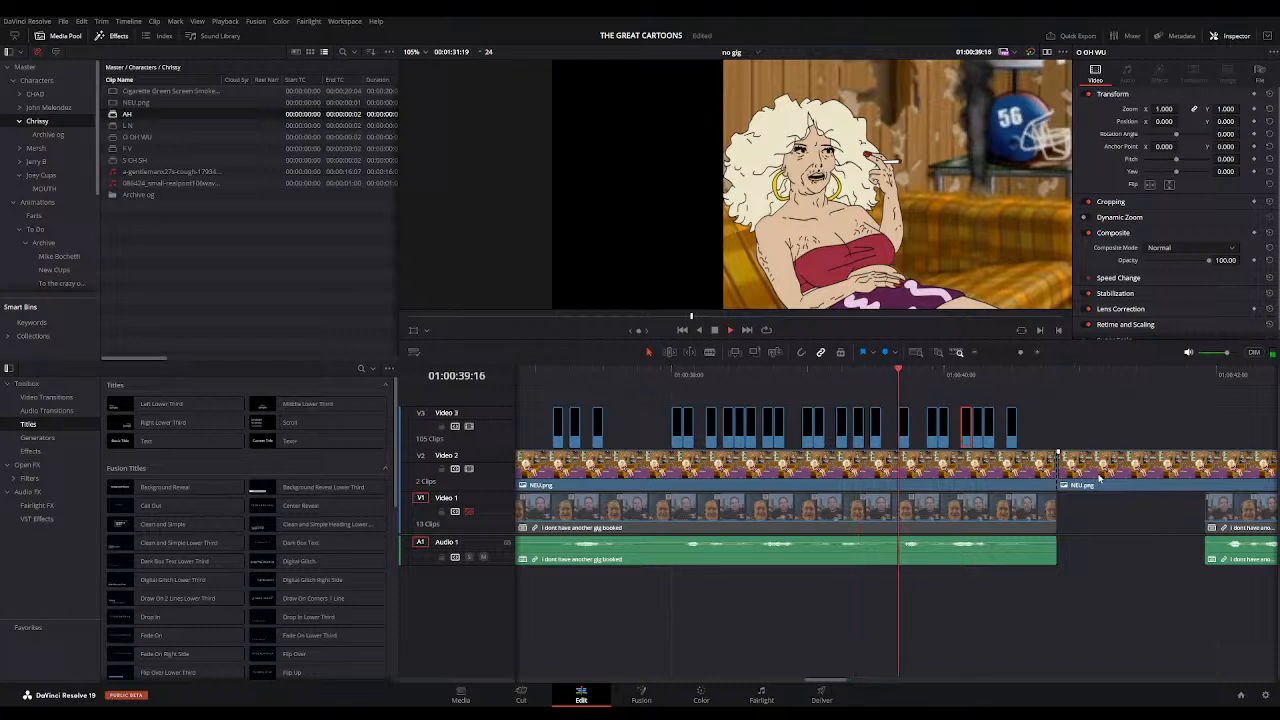
left_click(678, 386)
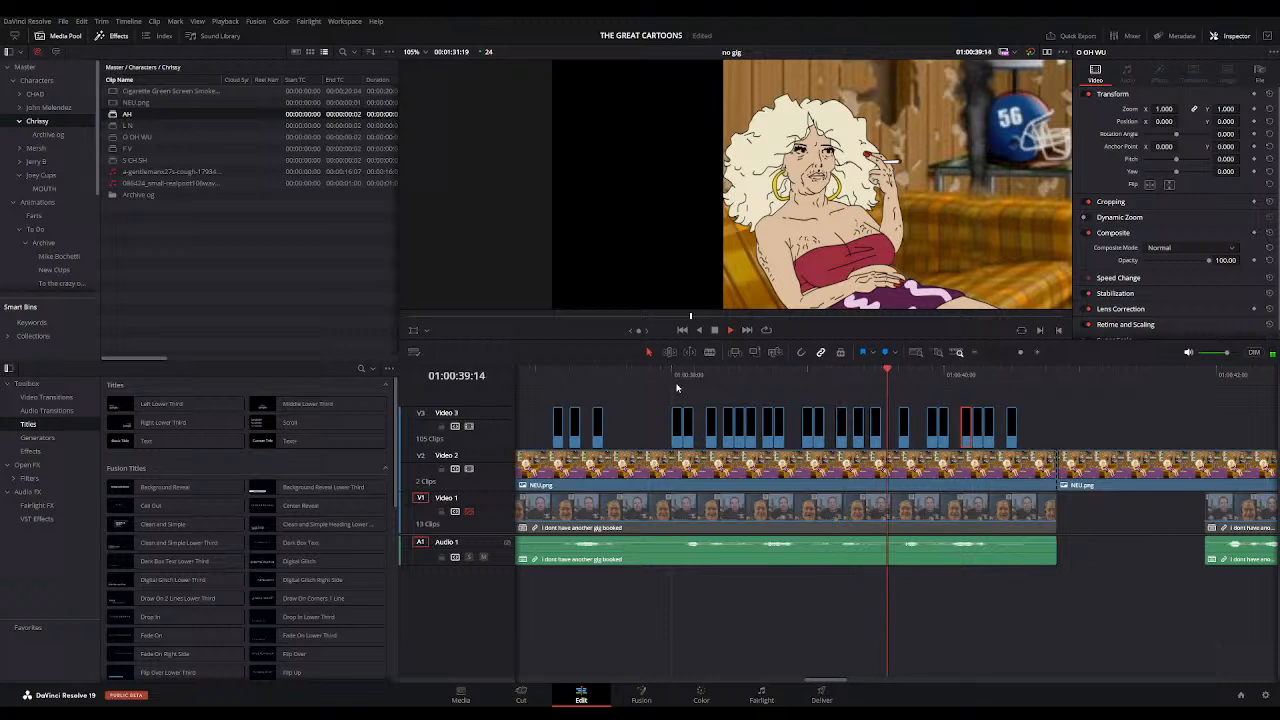
Step: Place two AH mouth clips at about 01:00:42:01 and 01:00:42:05 above the start of the next dialogue clip
left_click(975, 353)
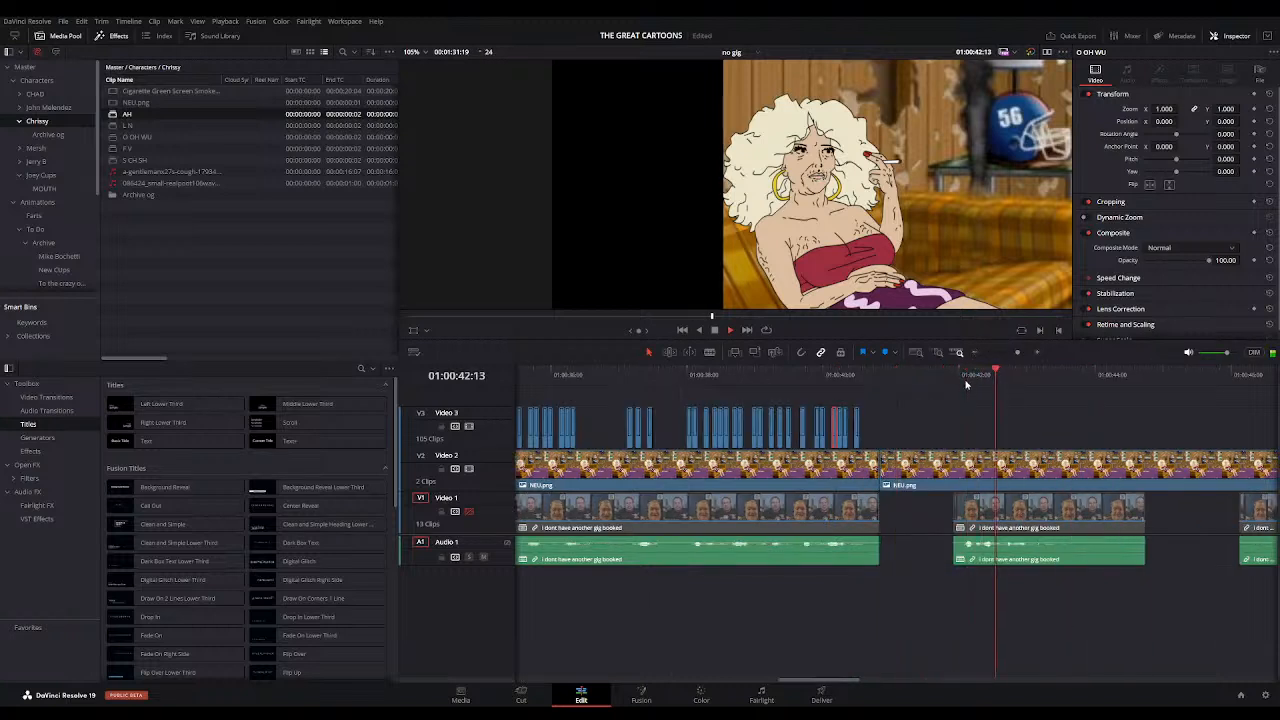
left_click(964, 380)
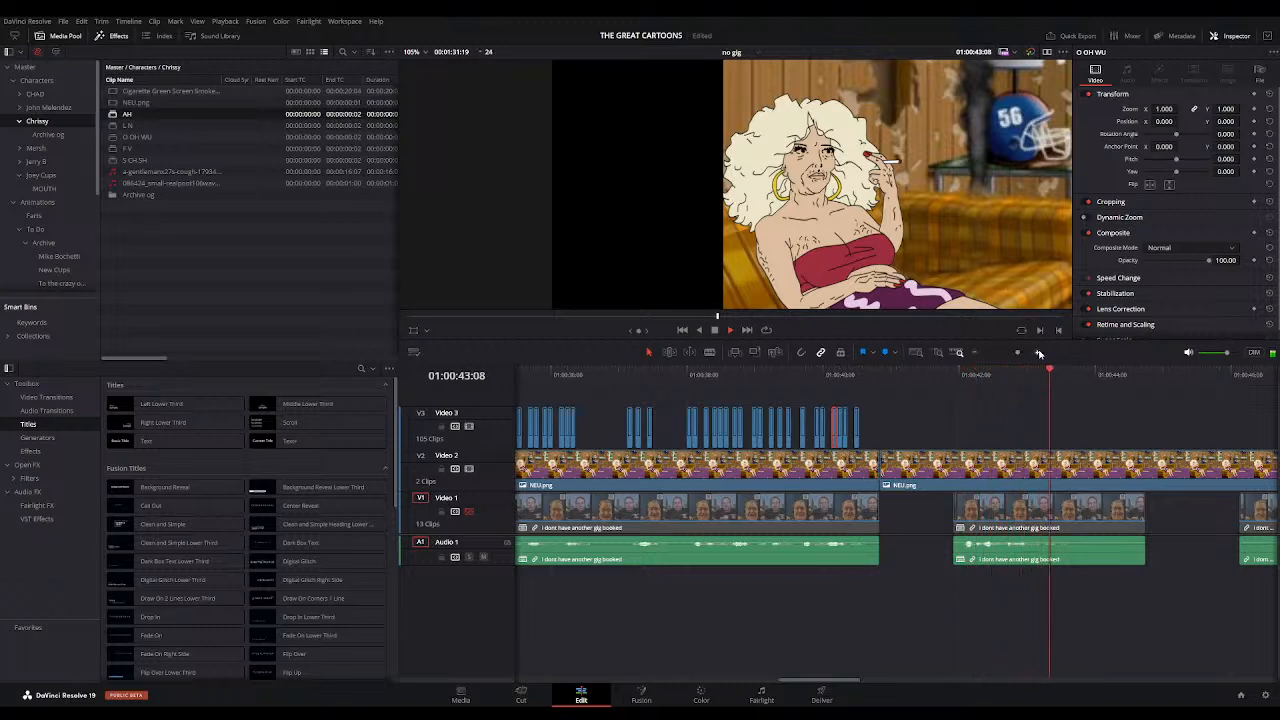
left_click(1040, 354)
left_click(729, 372)
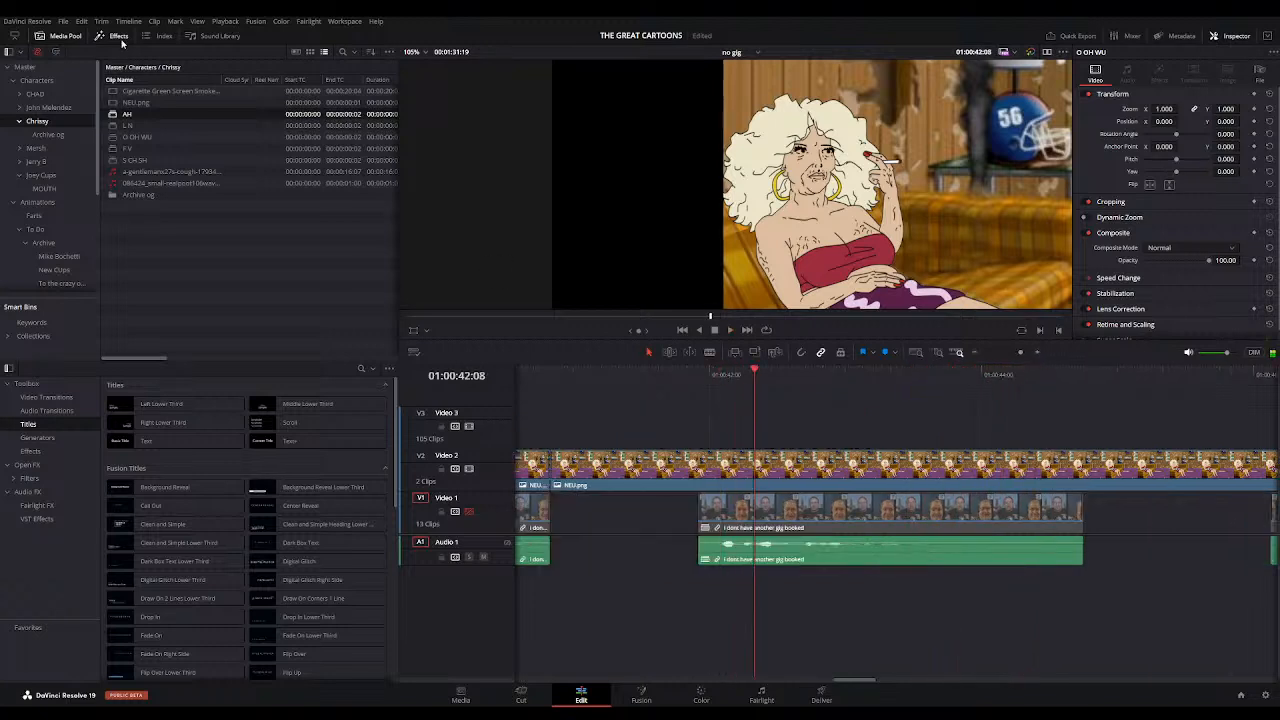
left_click_drag(127, 114, 720, 428)
left_click(704, 382)
left_click_drag(110, 116, 742, 428)
Step: Play back the line and place an O OH WU mouth clip at about 01:00:42:08 with an L N clip directly behind it
left_click(704, 373)
key("space")
key("space")
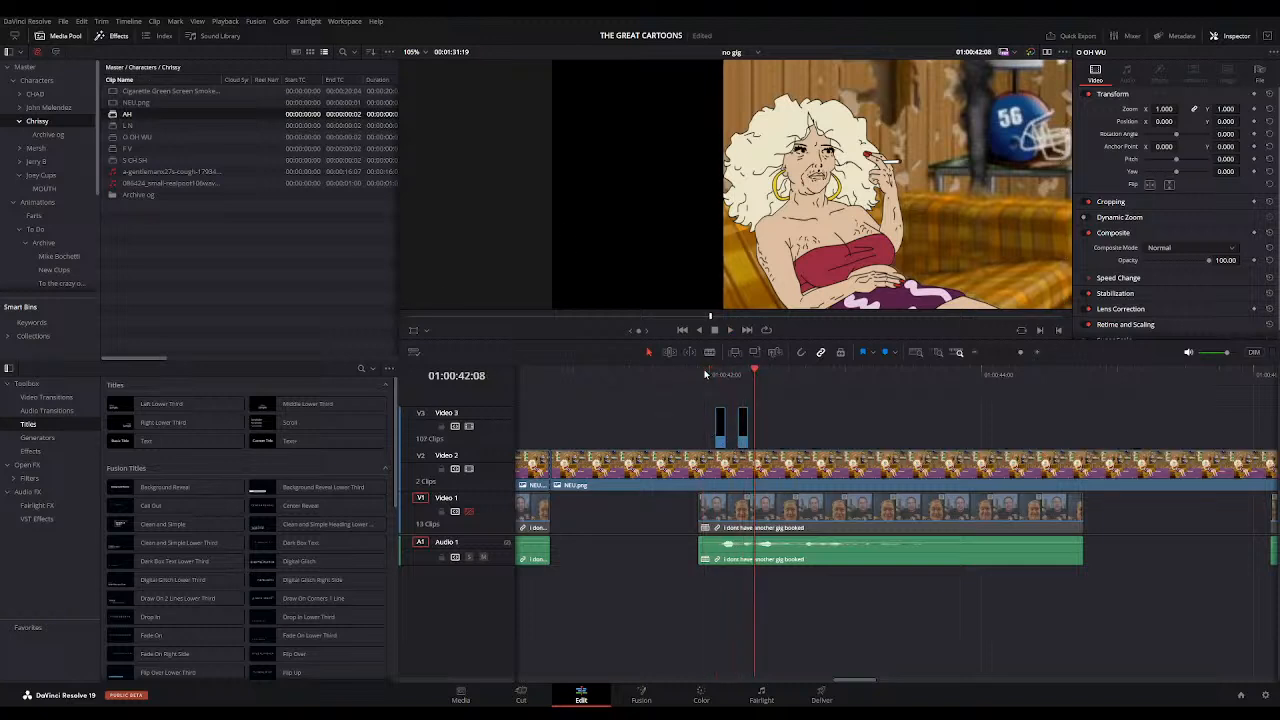
left_click_drag(126, 138, 760, 428)
left_click_drag(127, 125, 770, 428)
Step: Replay the line and place an L N mouth clip at about 01:00:42:13 with an O OH WU clip directly behind it
left_click(700, 372)
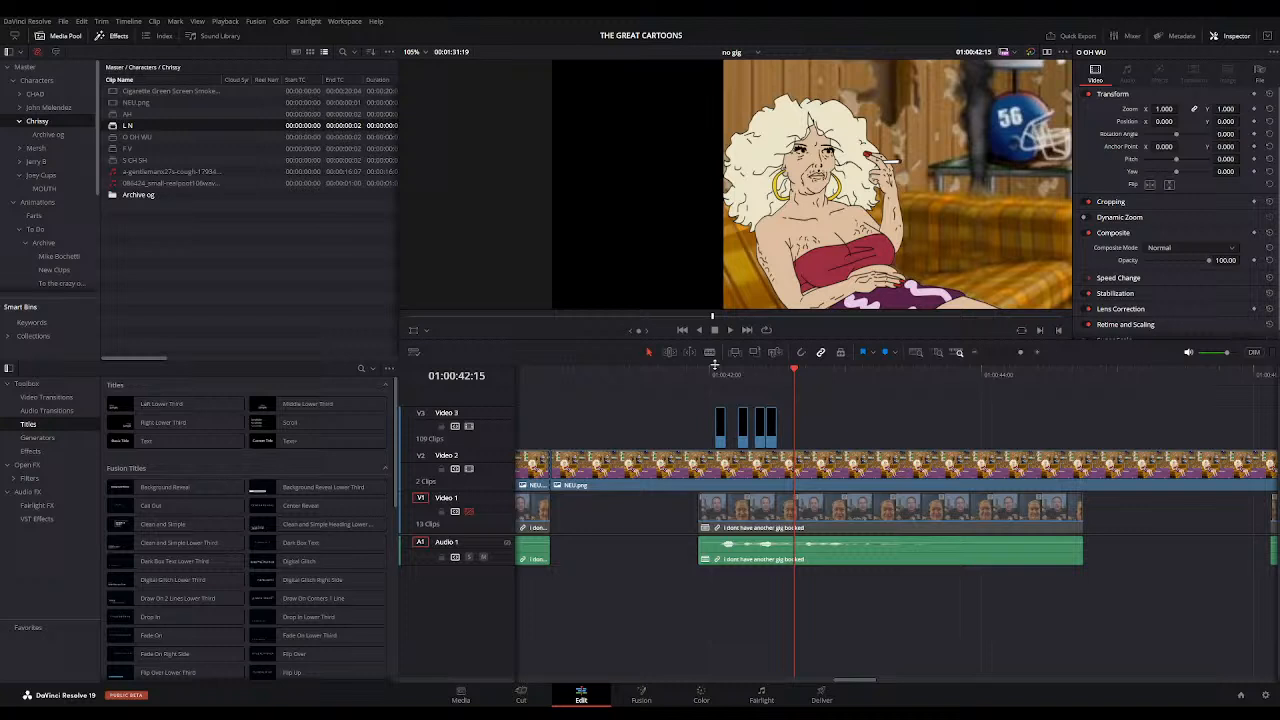
left_click(699, 383)
key("space")
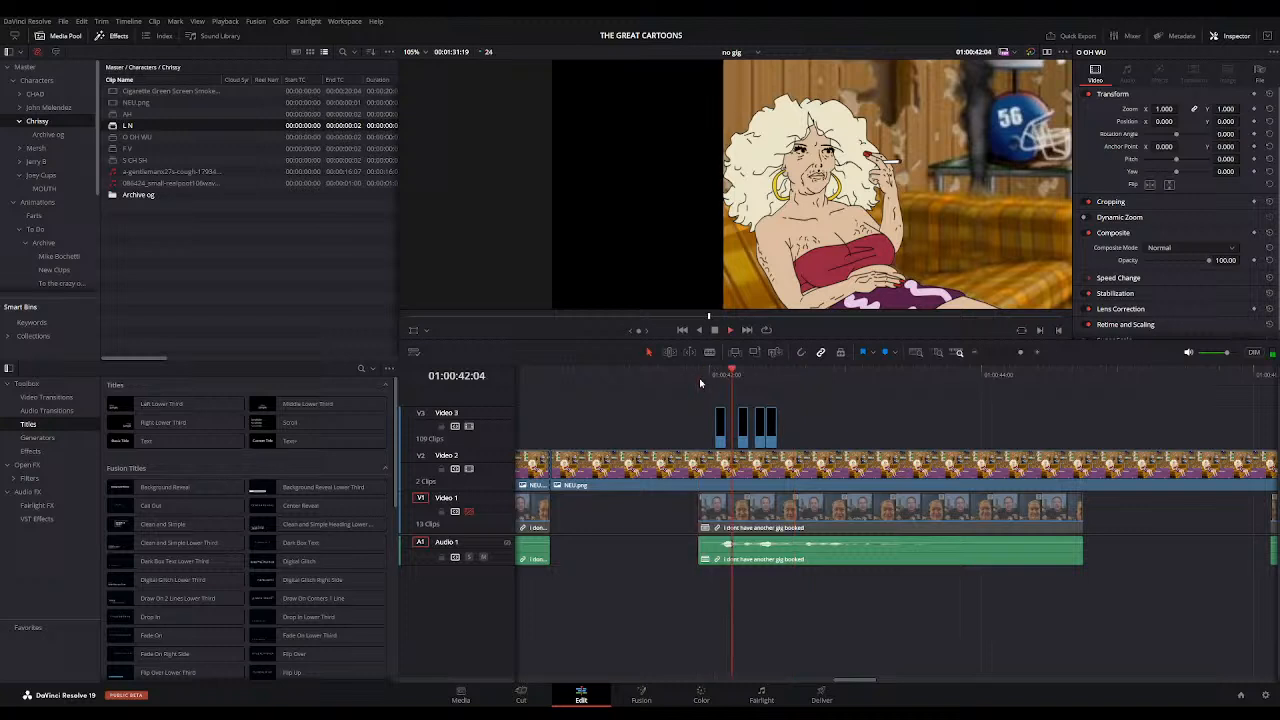
left_click(699, 383)
left_click_drag(700, 383, 788, 391)
left_click_drag(168, 125, 775, 432)
left_click_drag(137, 137, 797, 428)
Step: Place an AH mouth clip at about 01:00:42:18 and paste two copies of it at about 01:00:42:21 and 01:00:43:00
left_click(710, 381)
key("space")
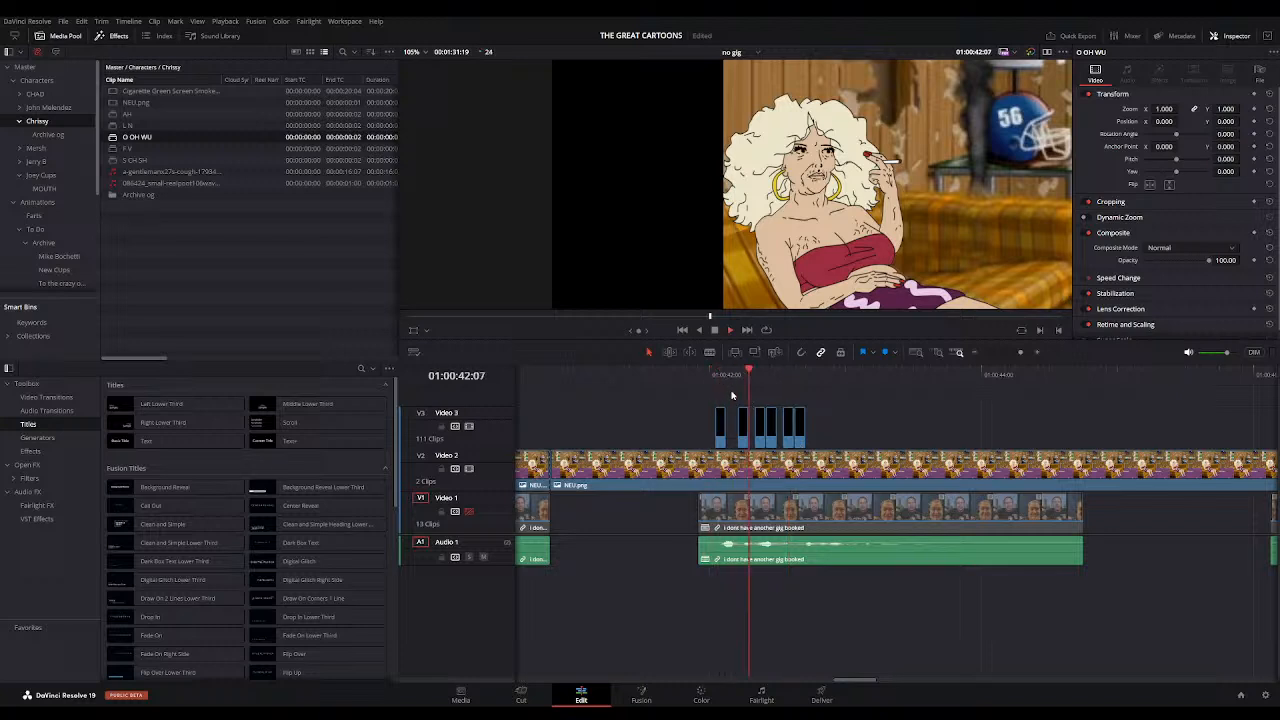
left_click_drag(140, 114, 816, 437)
left_click(816, 437)
key("ctrl+c")
left_click(829, 376)
key("ctrl+v")
key("ctrl+v")
Step: Play back the line and split the artwork and the dialogue clip at 01:00:43:05
left_click(705, 374)
key("space")
key("space")
left_click(874, 375)
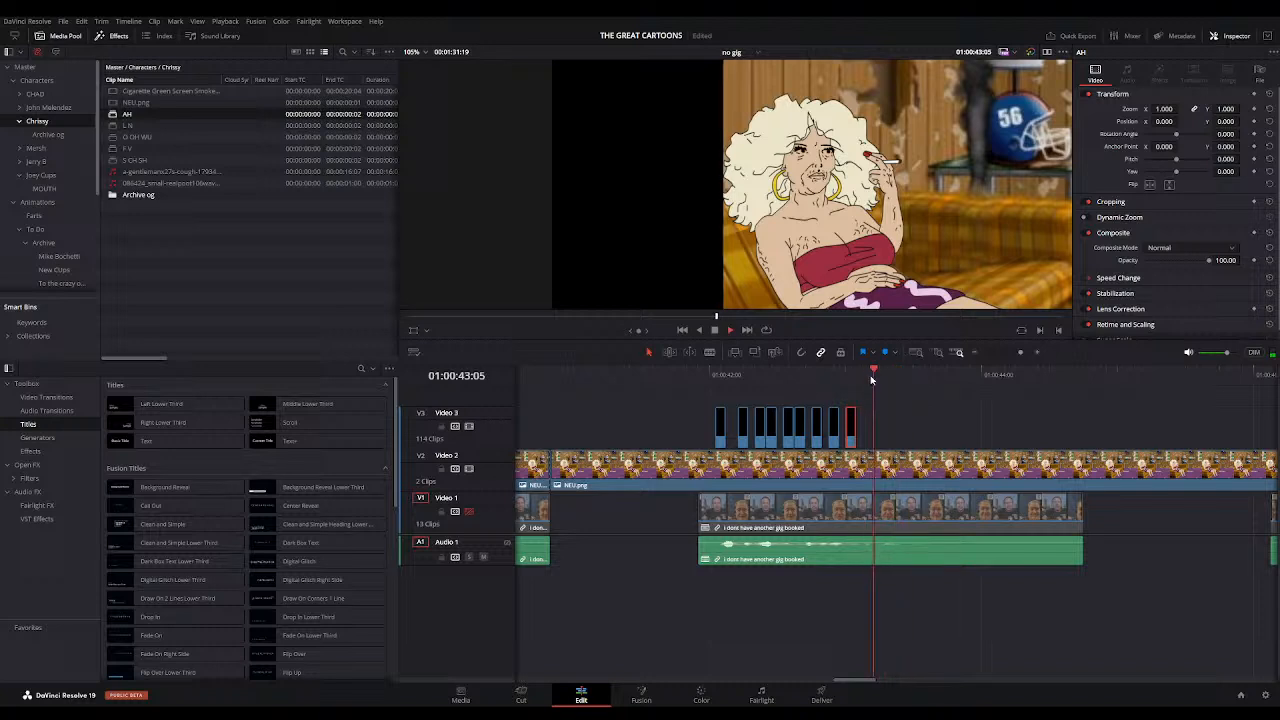
key("ctrl+b")
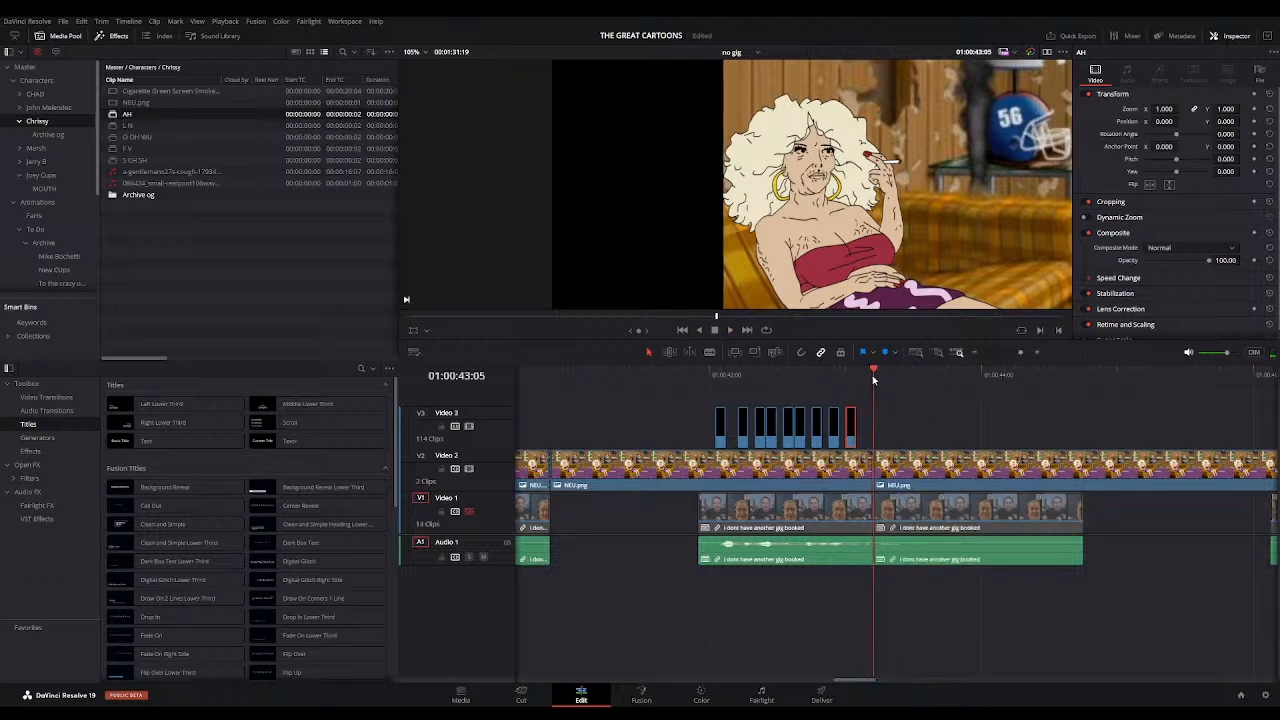
Step: Undo the split and add three more mouth clips on Video 3 from about 01:00:43:05, including O OH WU and L N
key("ctrl+z")
key("F10")
left_click(112, 125)
key("F10")
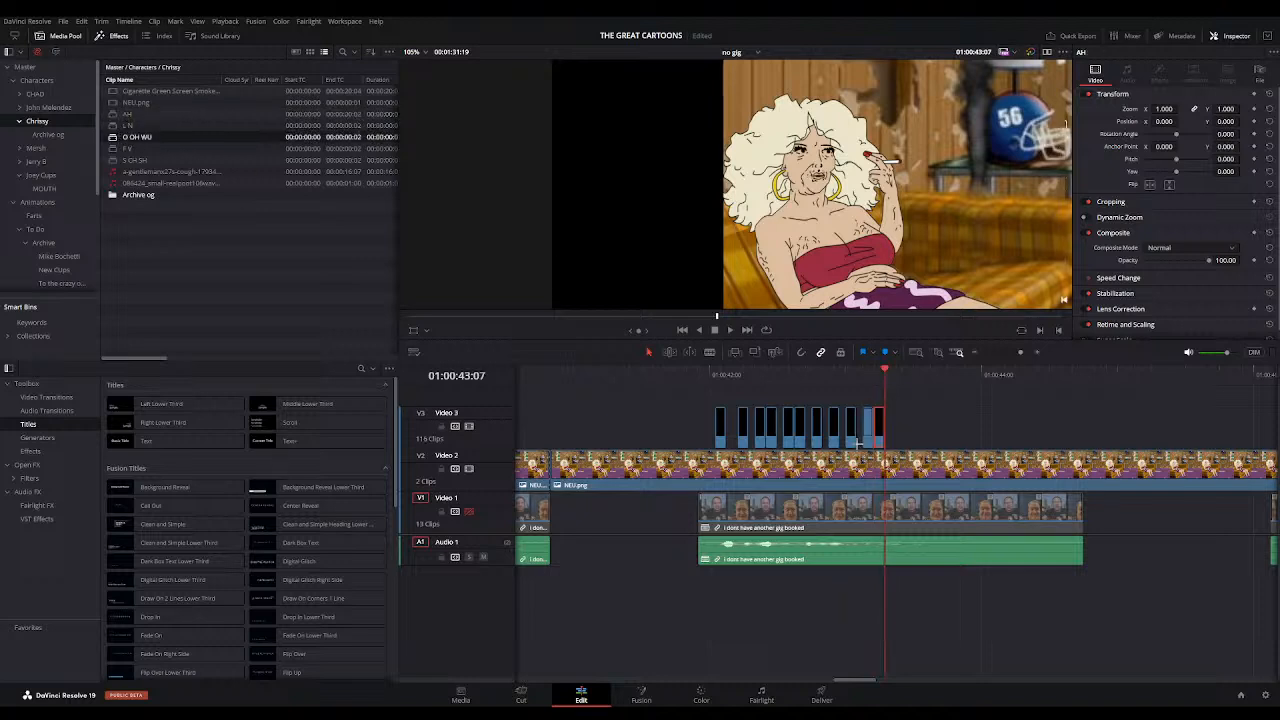
key("F10")
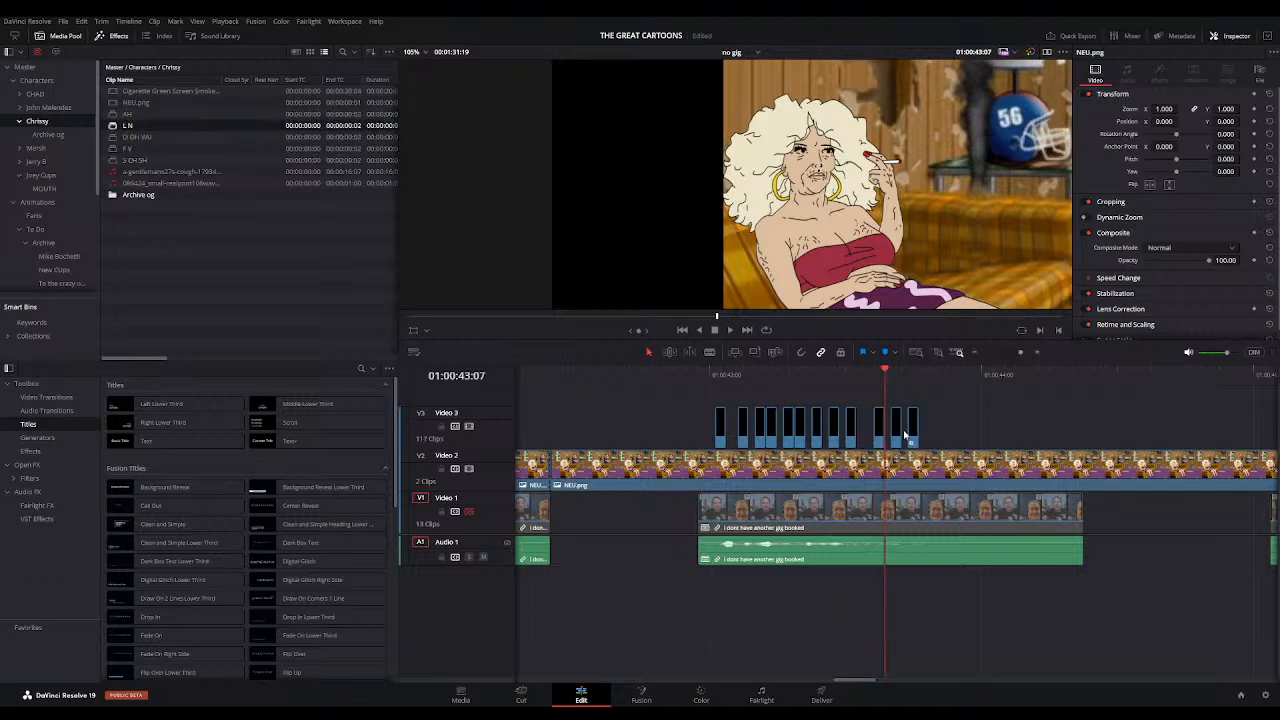
Step: Play back the lip-synced line and the dialogue following it, and replay the sequence from its start
left_click(698, 371)
key("space")
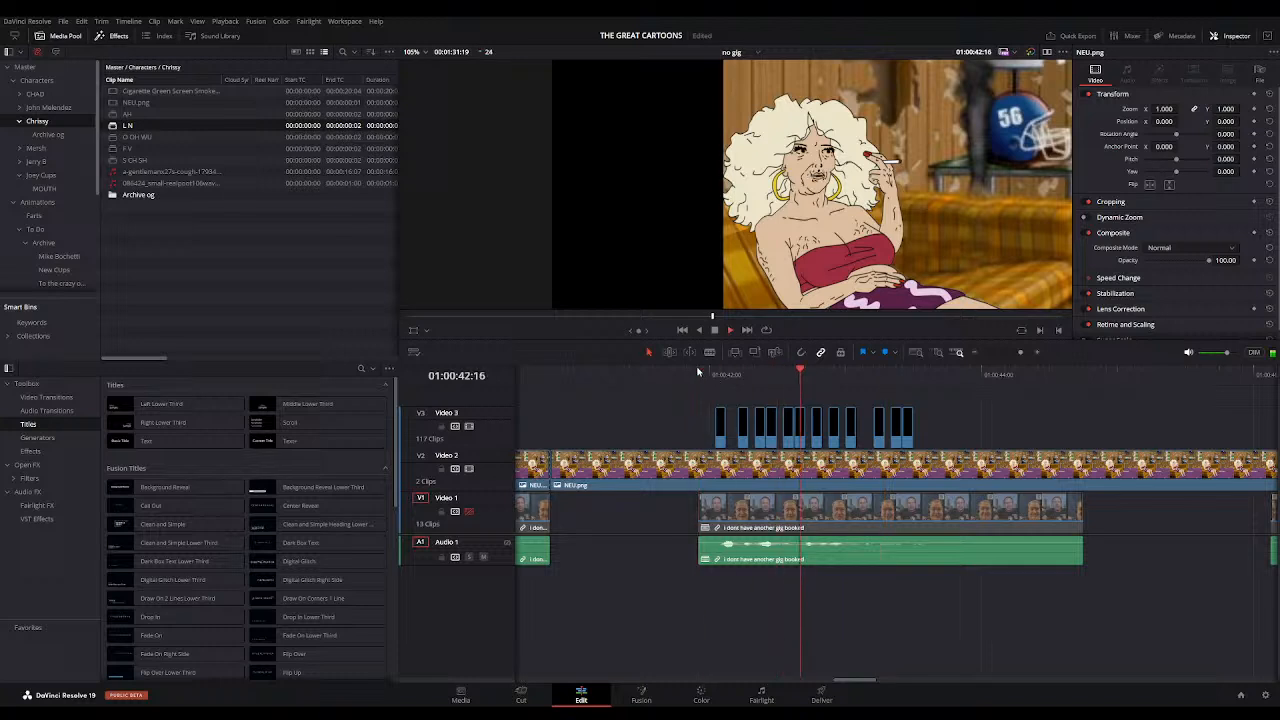
left_click(973, 354)
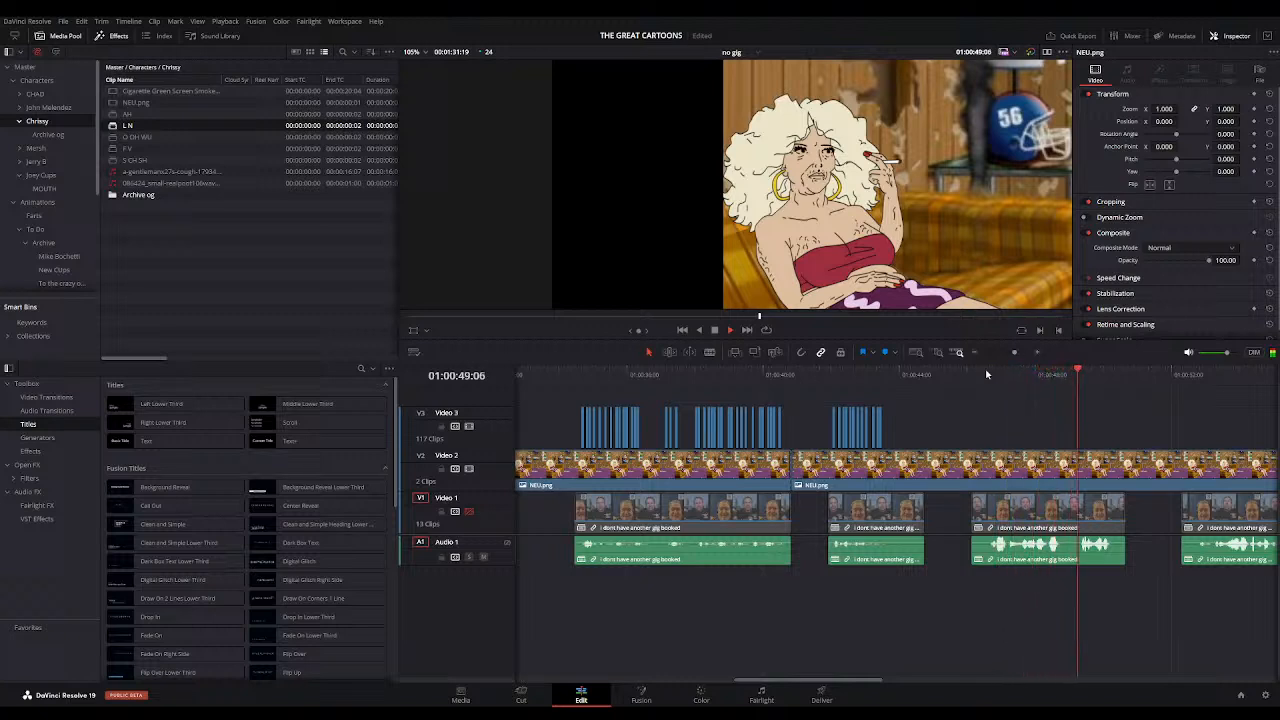
left_click(975, 354)
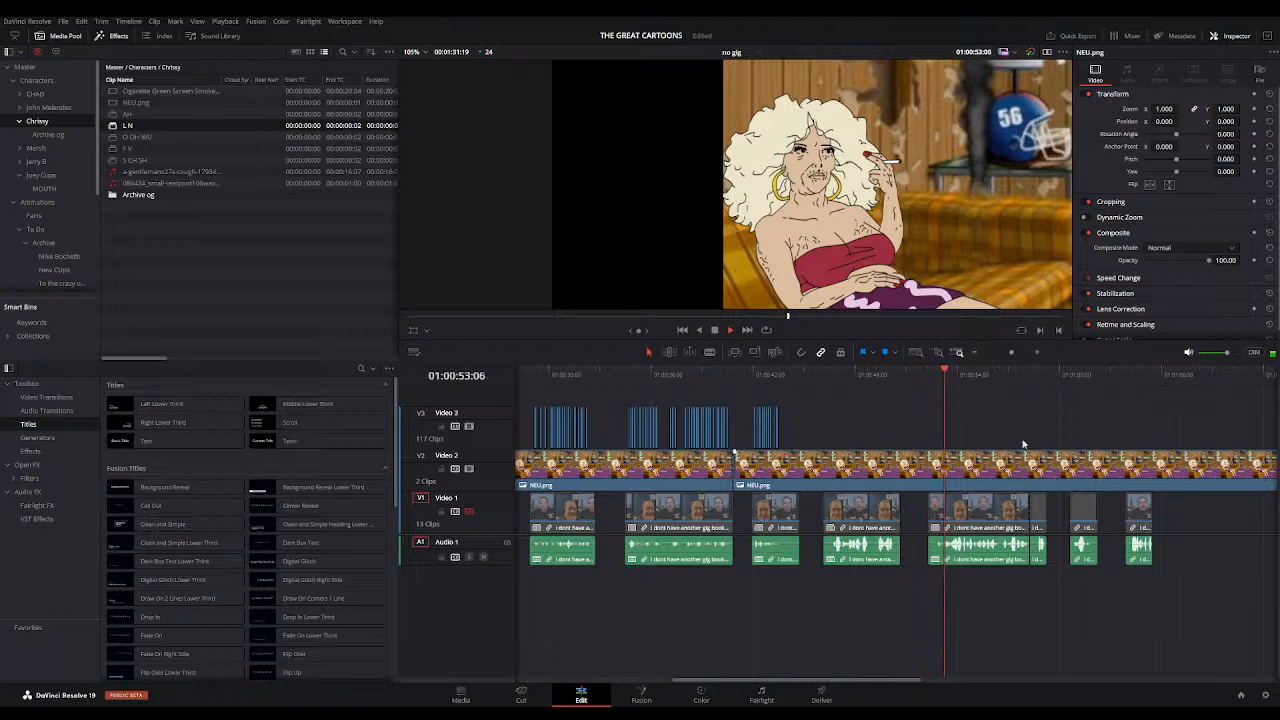
left_click(976, 354)
left_click(975, 352)
left_click(975, 352)
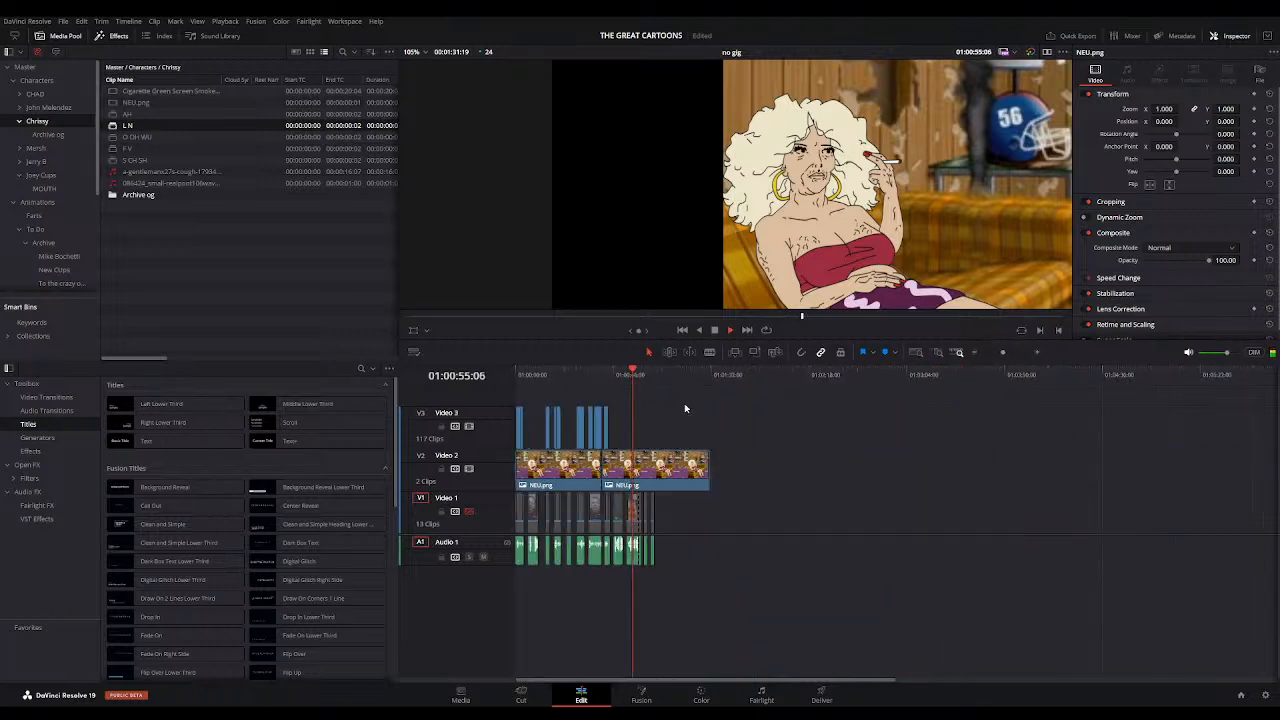
left_click_drag(632, 371, 496, 364)
key("space")
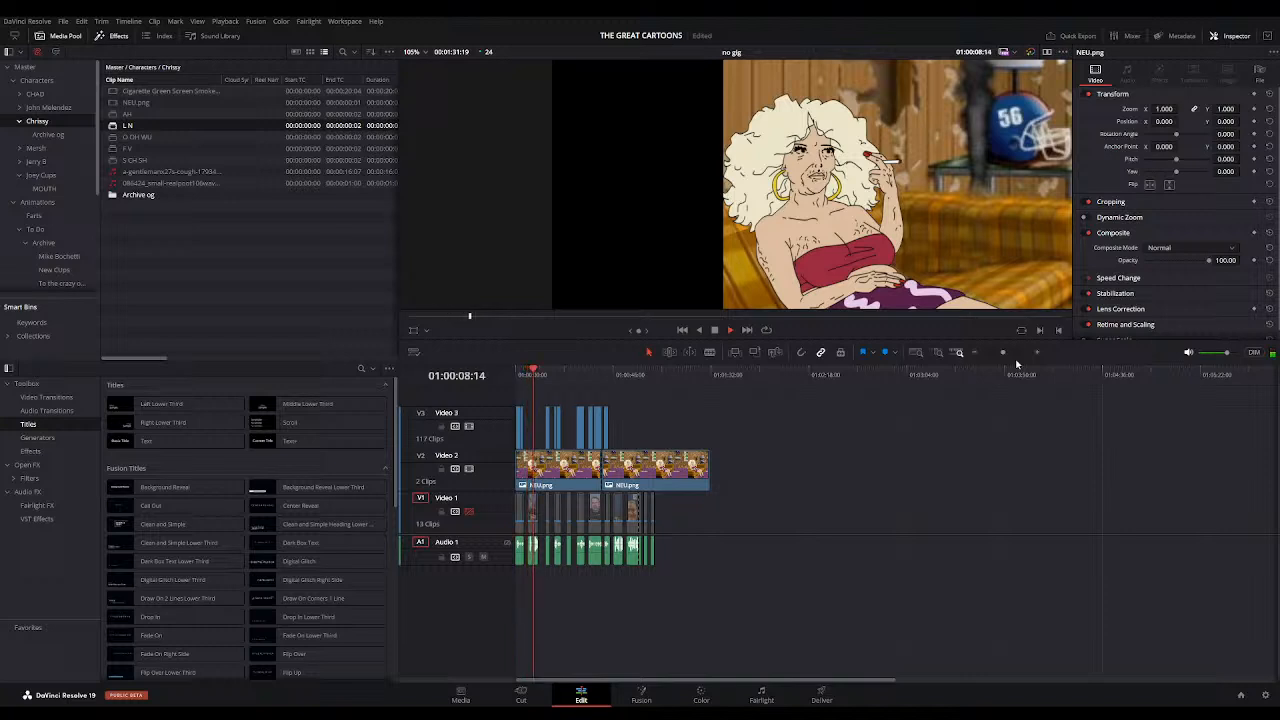
left_click(975, 354)
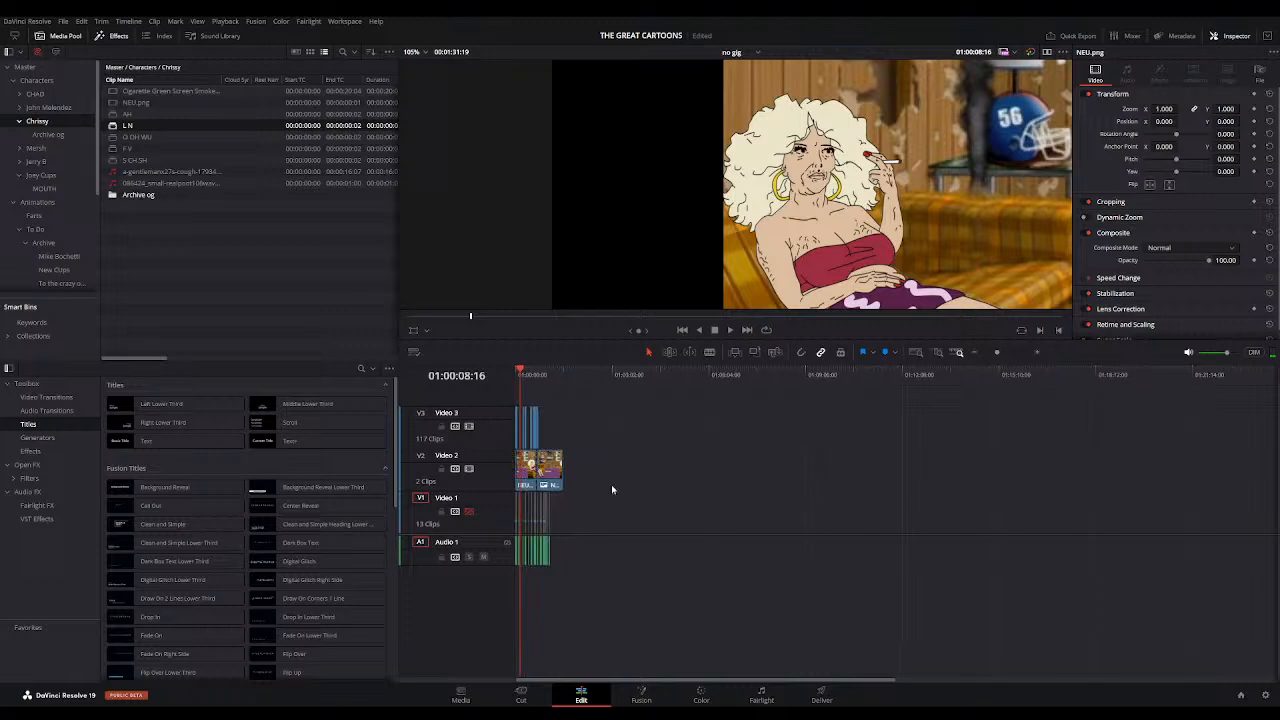
left_click(1036, 353)
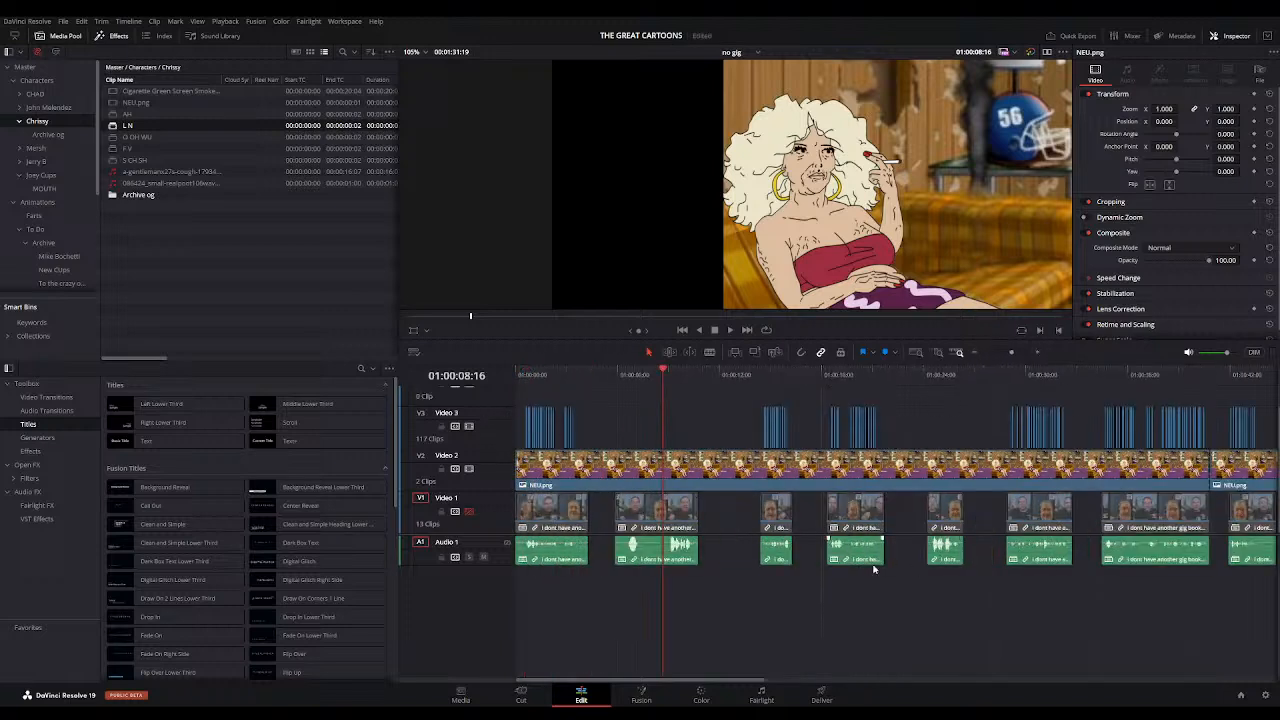
Step: Add Neutral_.png of the man in the turquoise shirt to Video 4 at the start of the timeline
scroll(557, 428, "up", 1)
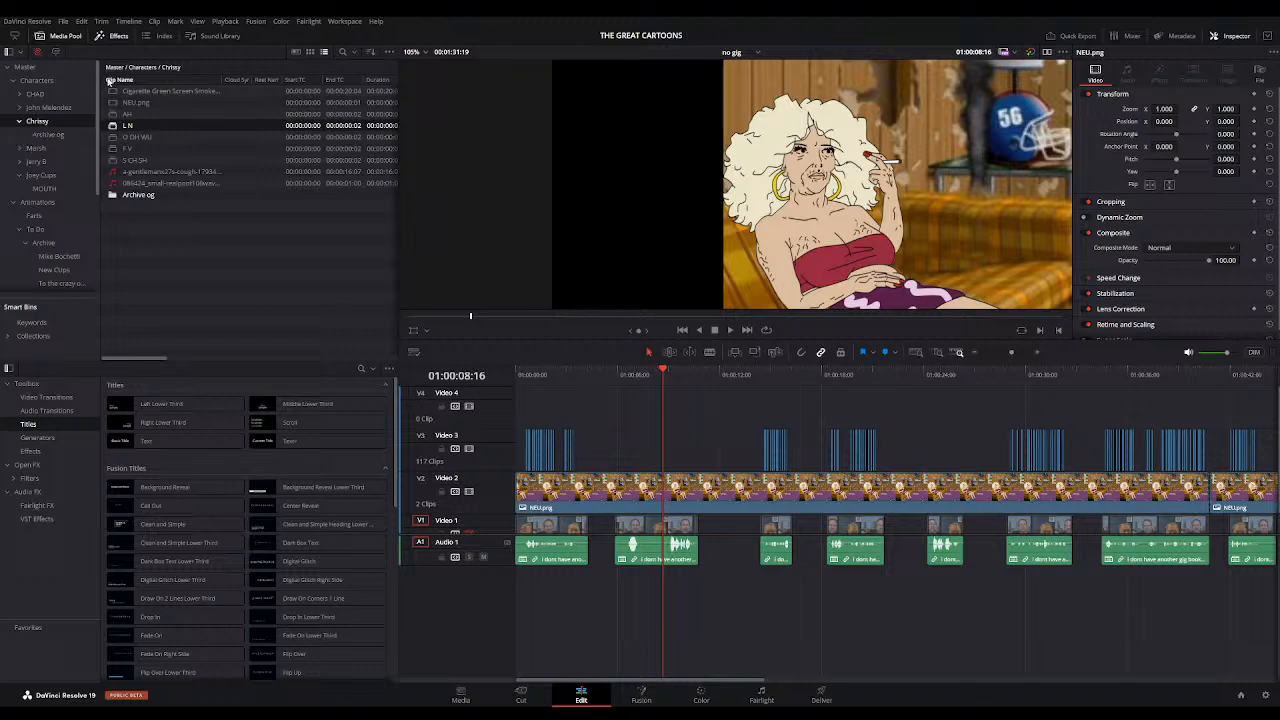
left_click(55, 106)
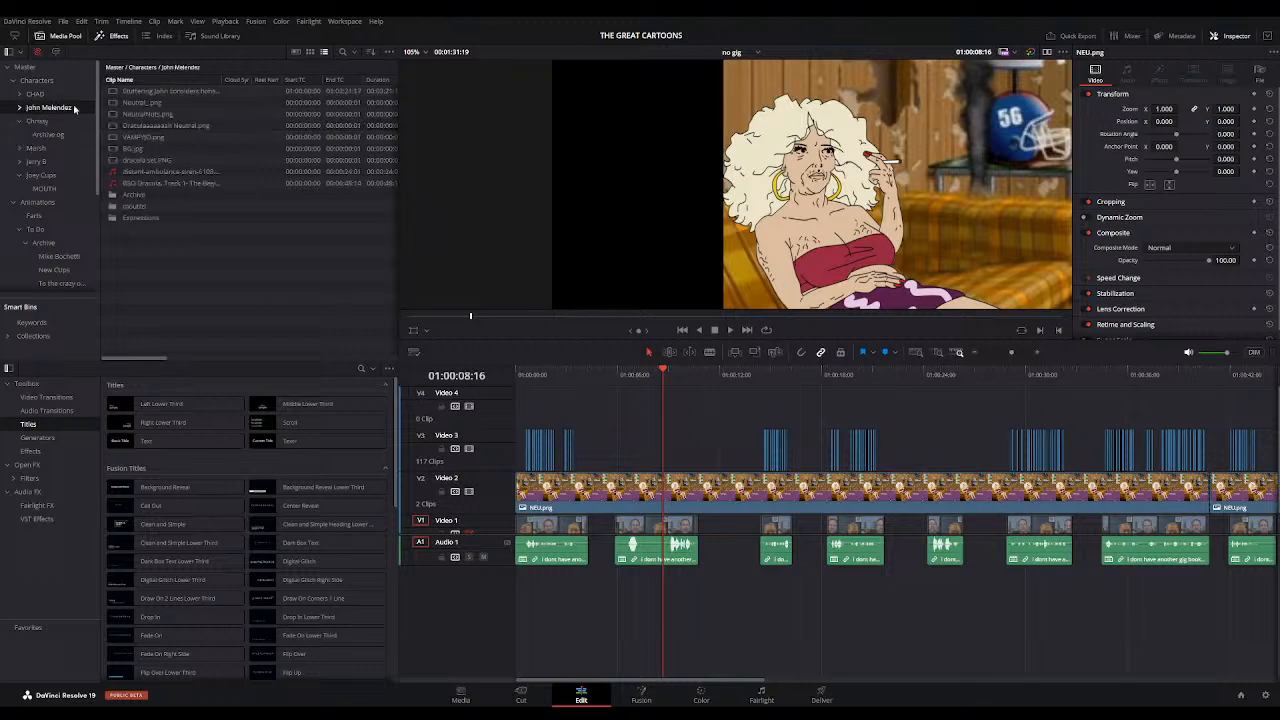
left_click(140, 102)
left_click_drag(465, 326, 560, 403)
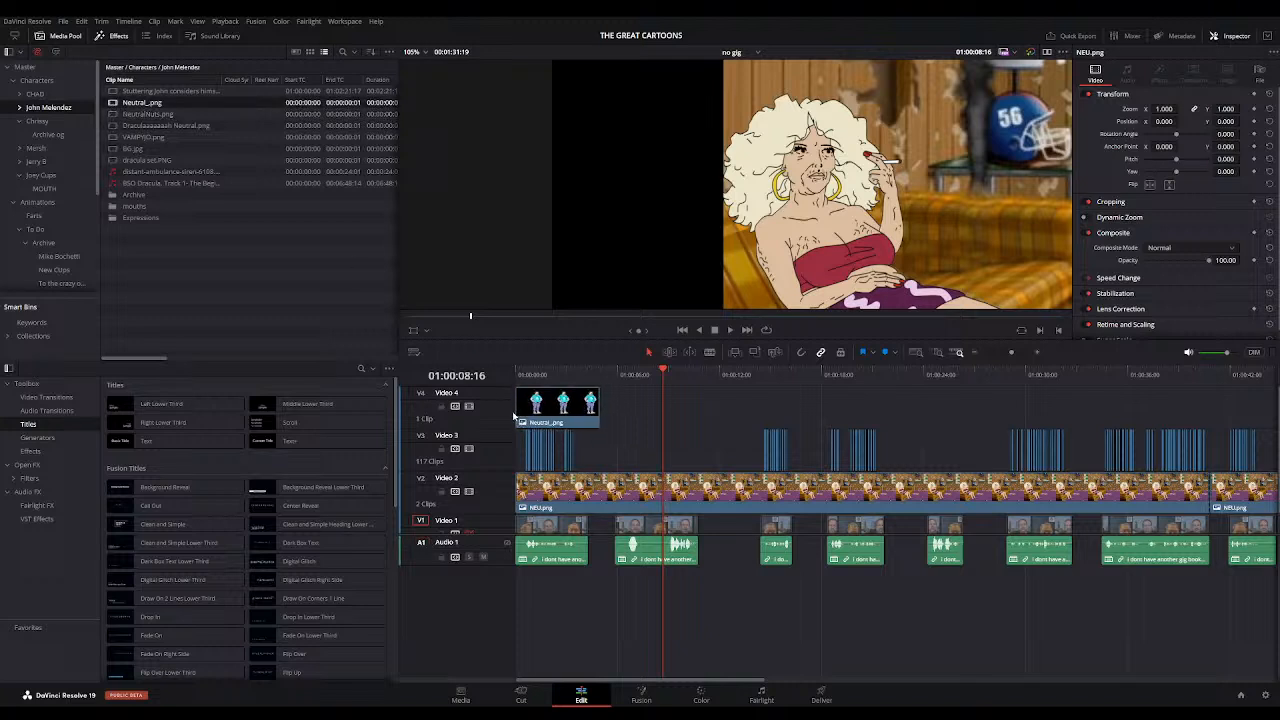
Step: Extend the Neutral_.png clip past the last dialogue clip and trim the end of NEU.png to about the same point
left_click(577, 407)
left_click(976, 354)
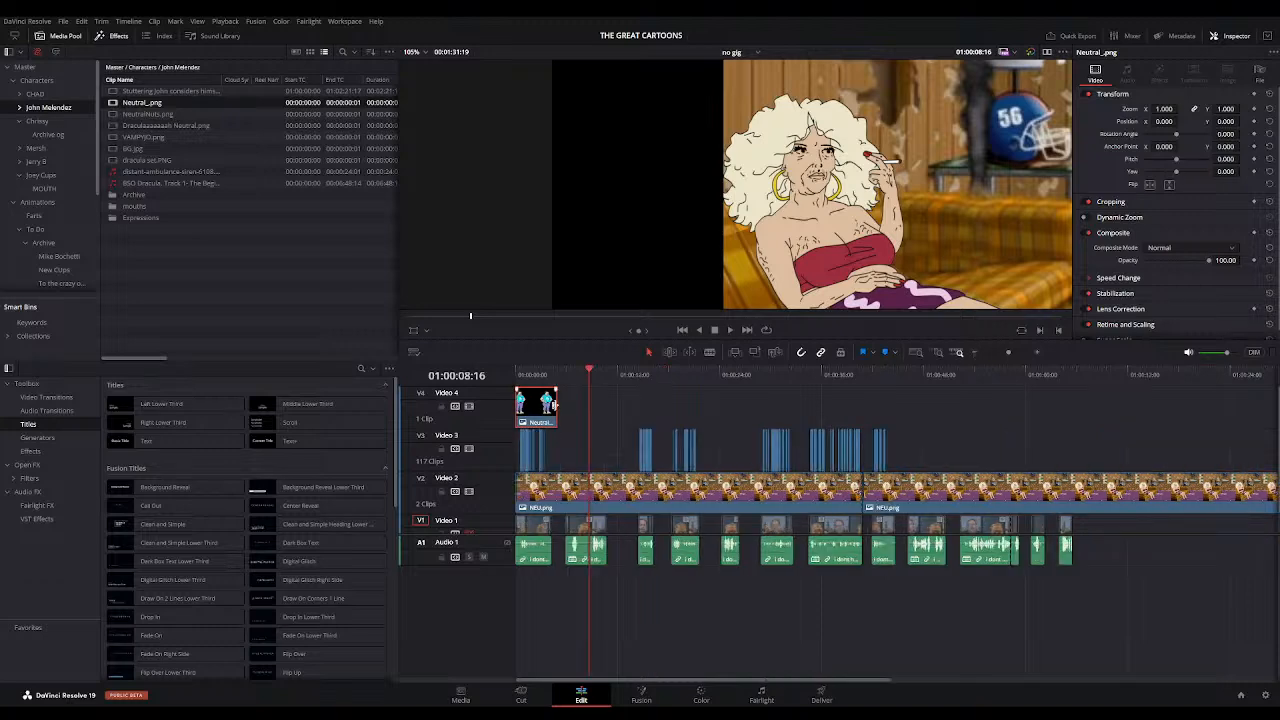
left_click_drag(558, 403, 1014, 403)
left_click(984, 356)
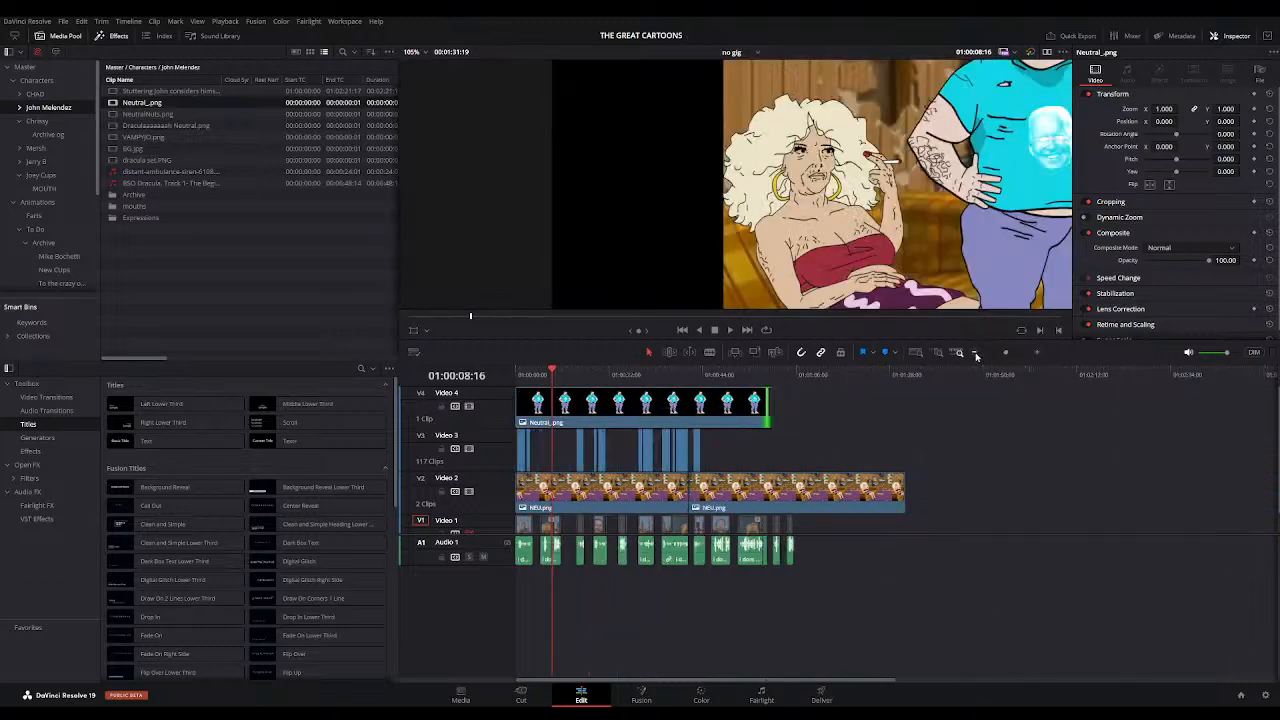
left_click_drag(768, 402, 828, 402)
left_click_drag(905, 490, 829, 490)
Step: Play the end of the sequence and trim both artwork clips to end just after the last dialogue clip, at about 01:01:07:13
left_click(796, 374)
key("space")
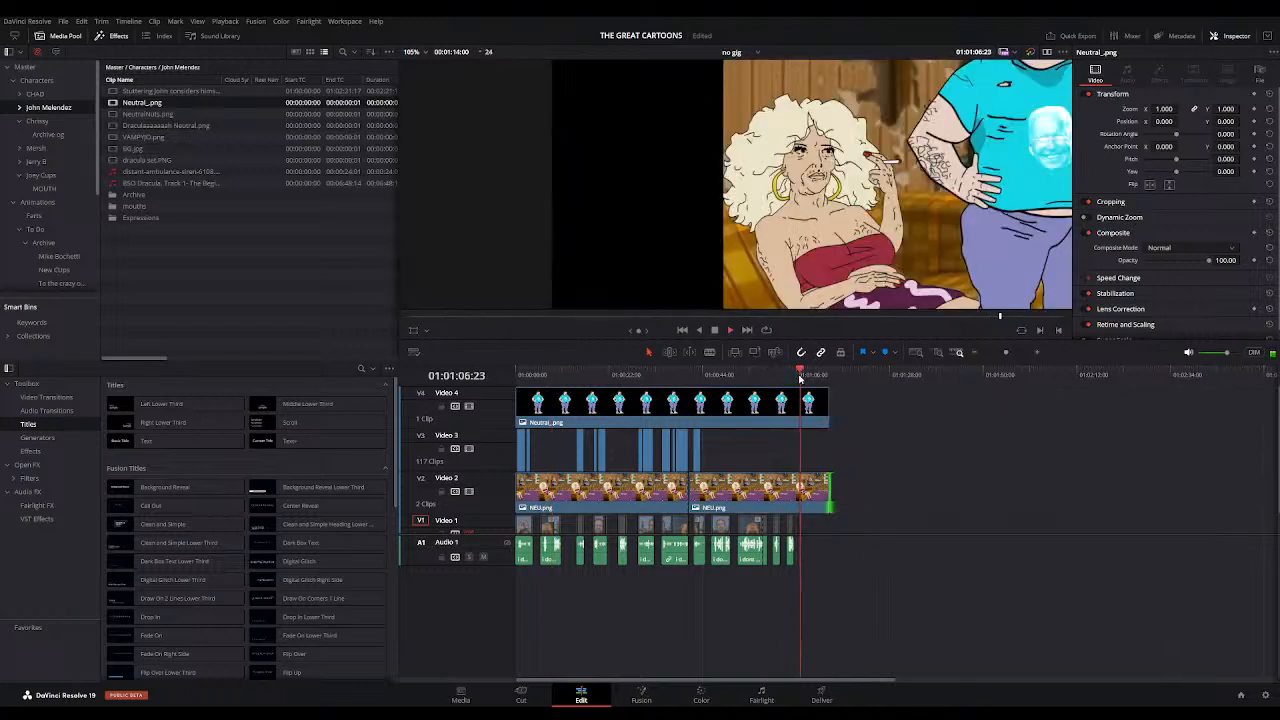
left_click_drag(861, 493, 813, 429)
left_click_drag(854, 511, 801, 415)
left_click(788, 377)
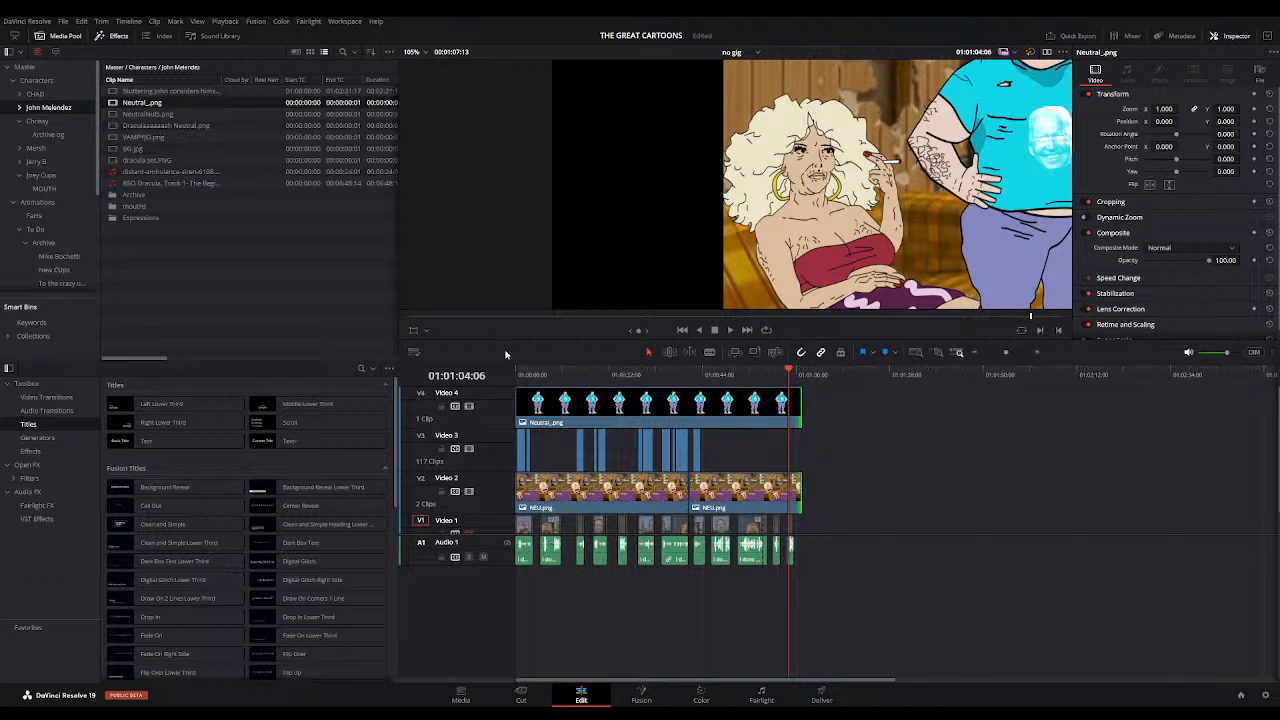
Step: Examine the man's face at the sequence start and locate his first word at about 01:00:06:14
scroll(541, 401, "up", 1)
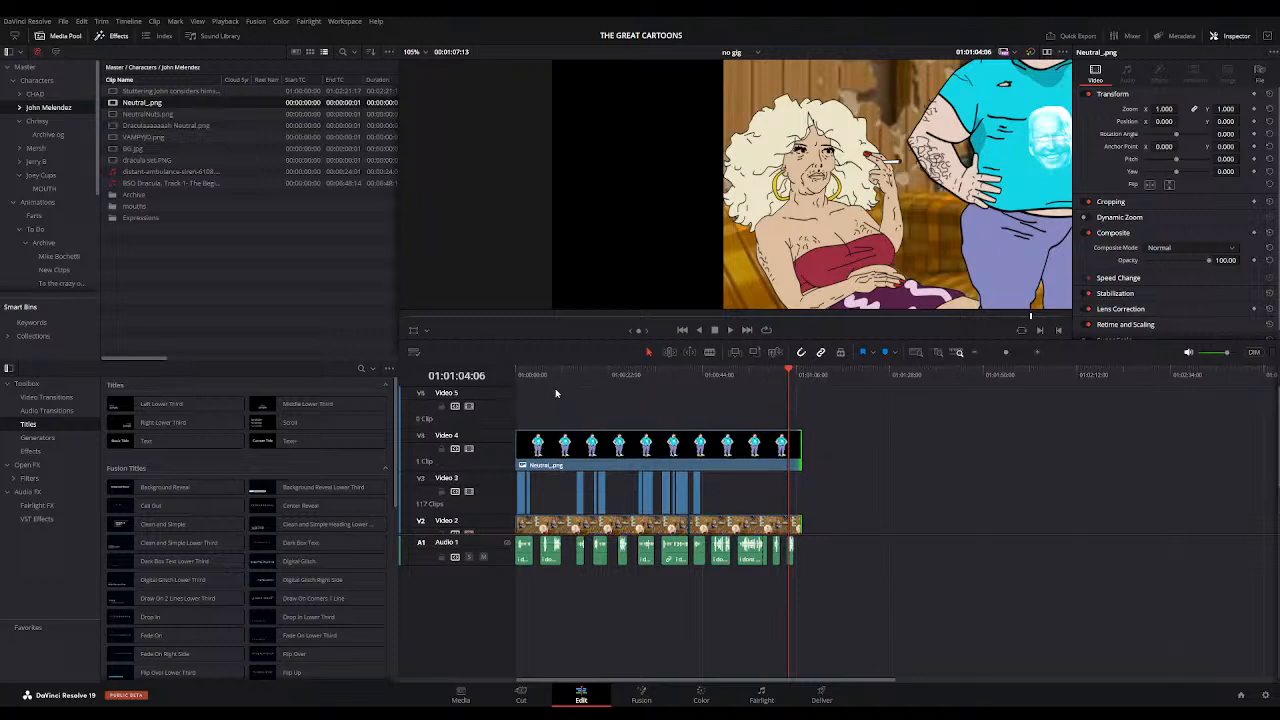
key("Home")
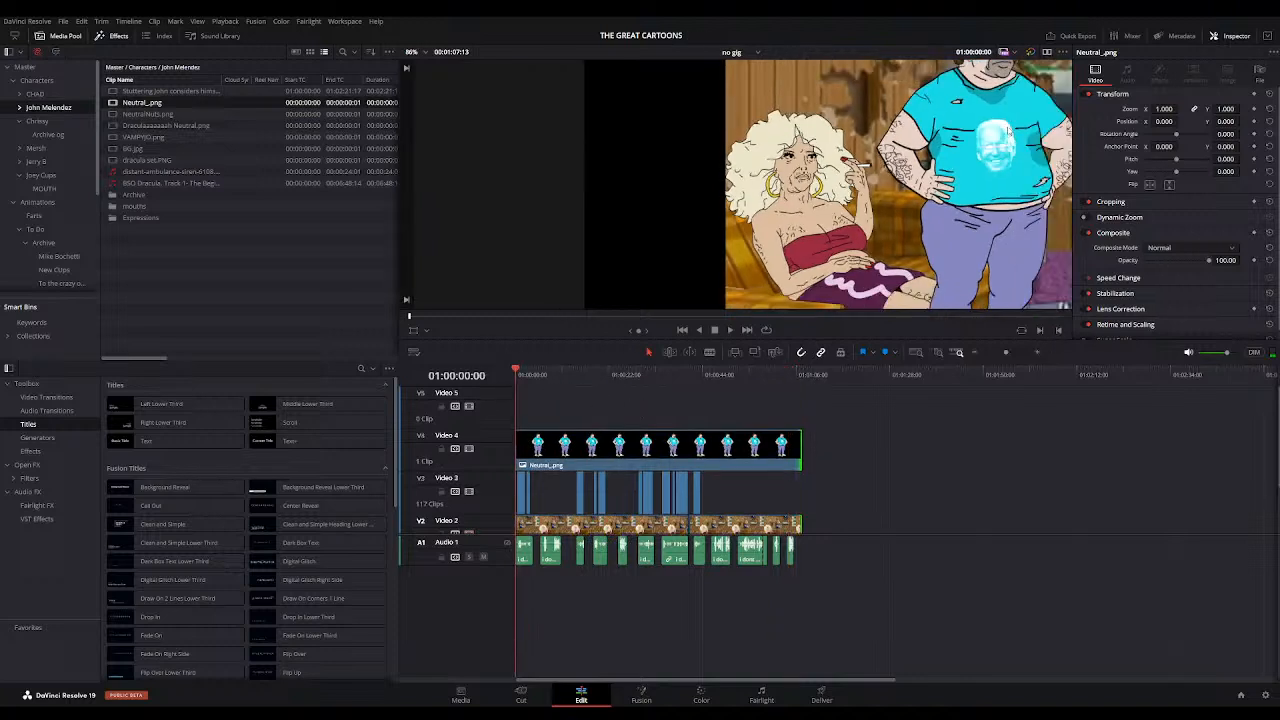
scroll(1007, 130, "up", 5)
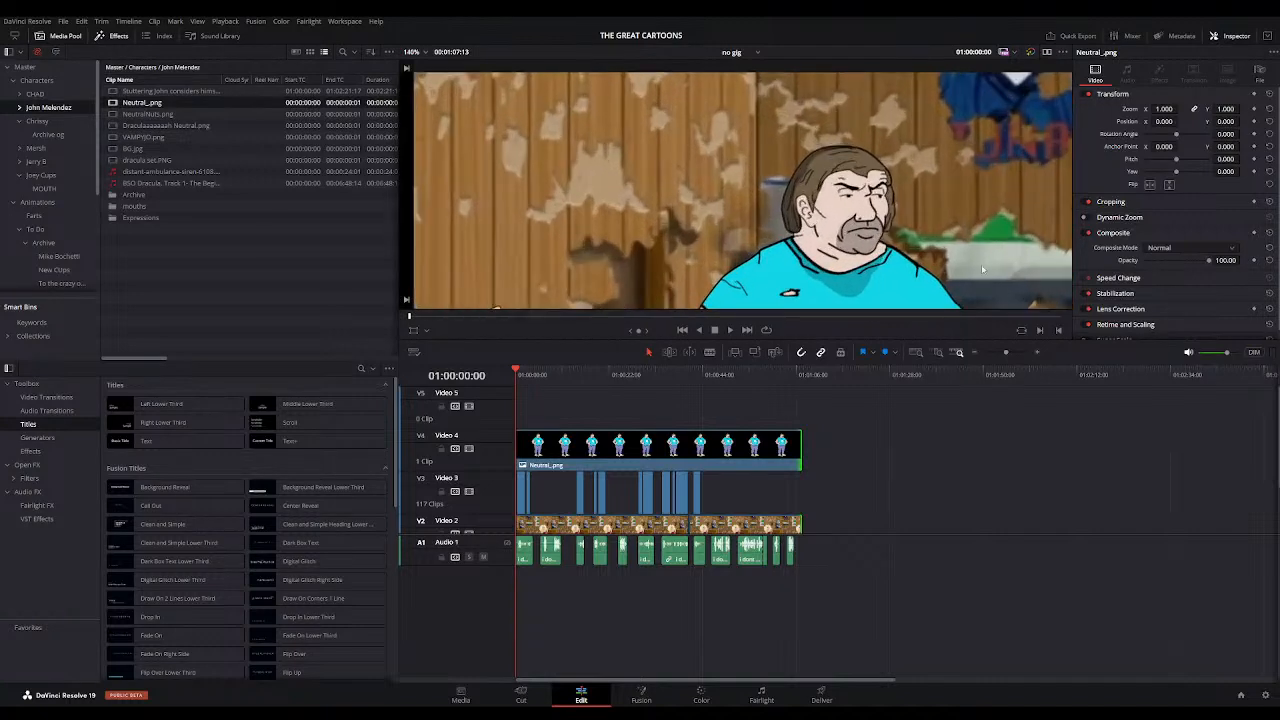
left_click(1037, 352)
left_click(1037, 352)
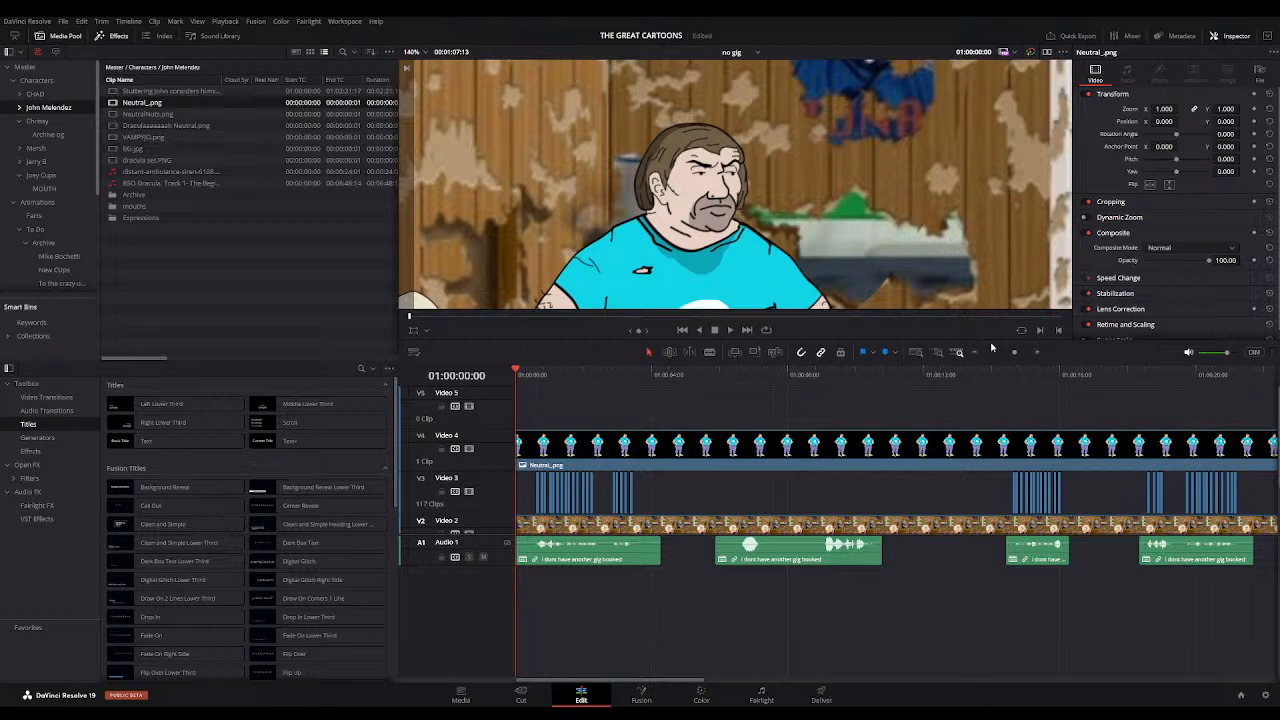
left_click_drag(550, 380, 466, 374)
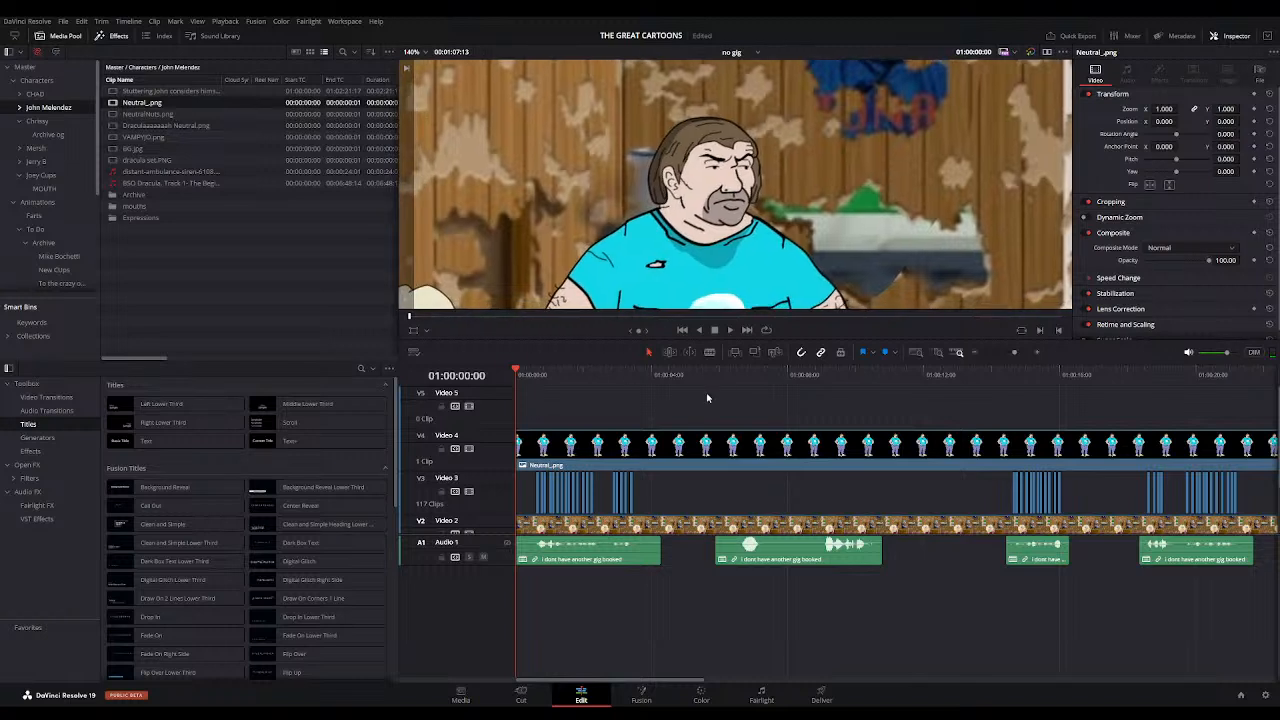
key("space")
left_click(739, 377)
left_click(739, 377)
left_click(740, 378)
left_click(740, 378)
key("space")
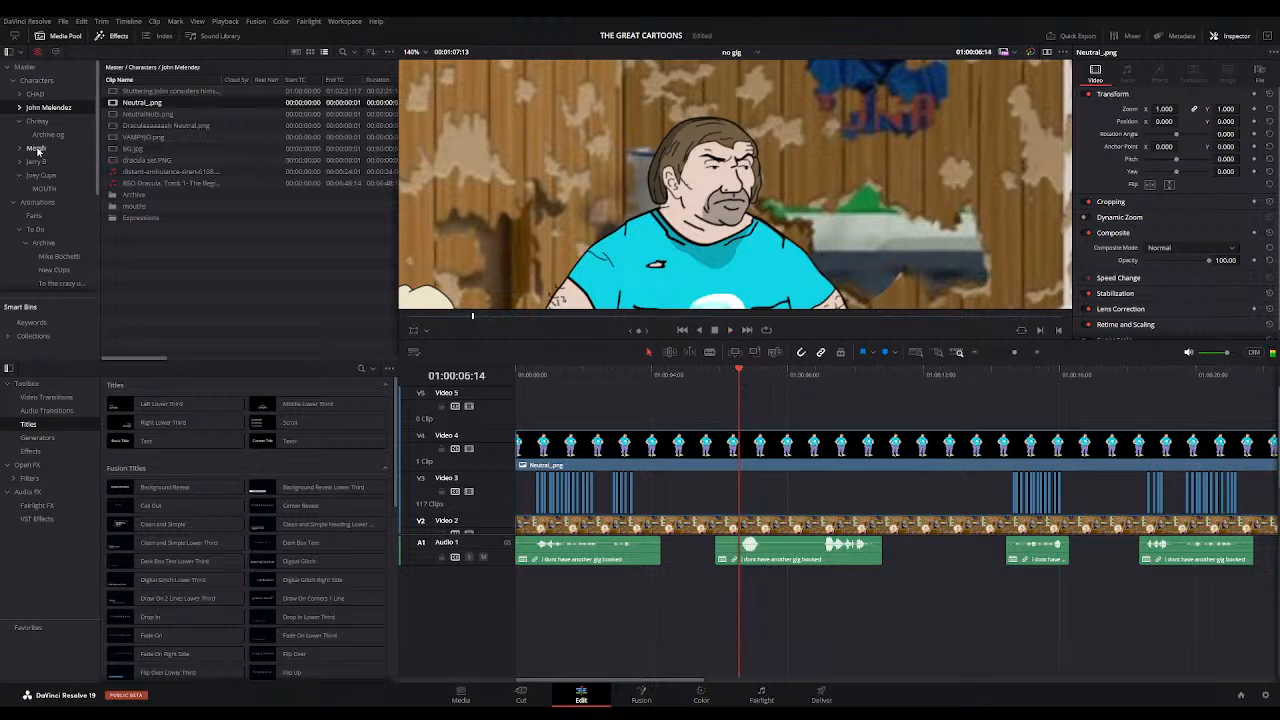
Step: Place an A AH clip from the man's mouths bin on Video 5, starting at 01:00:06:14
left_click(19, 107)
left_click(44, 134)
left_click_drag(122, 92, 737, 425)
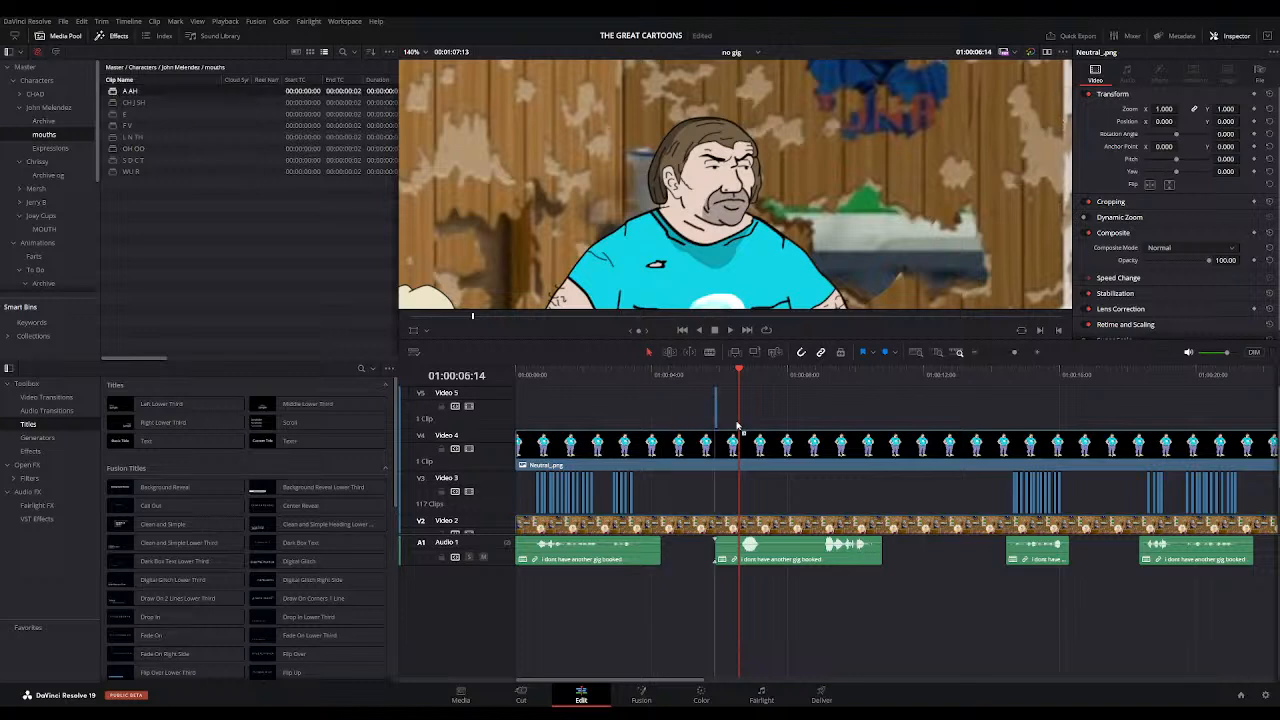
left_click(1038, 354)
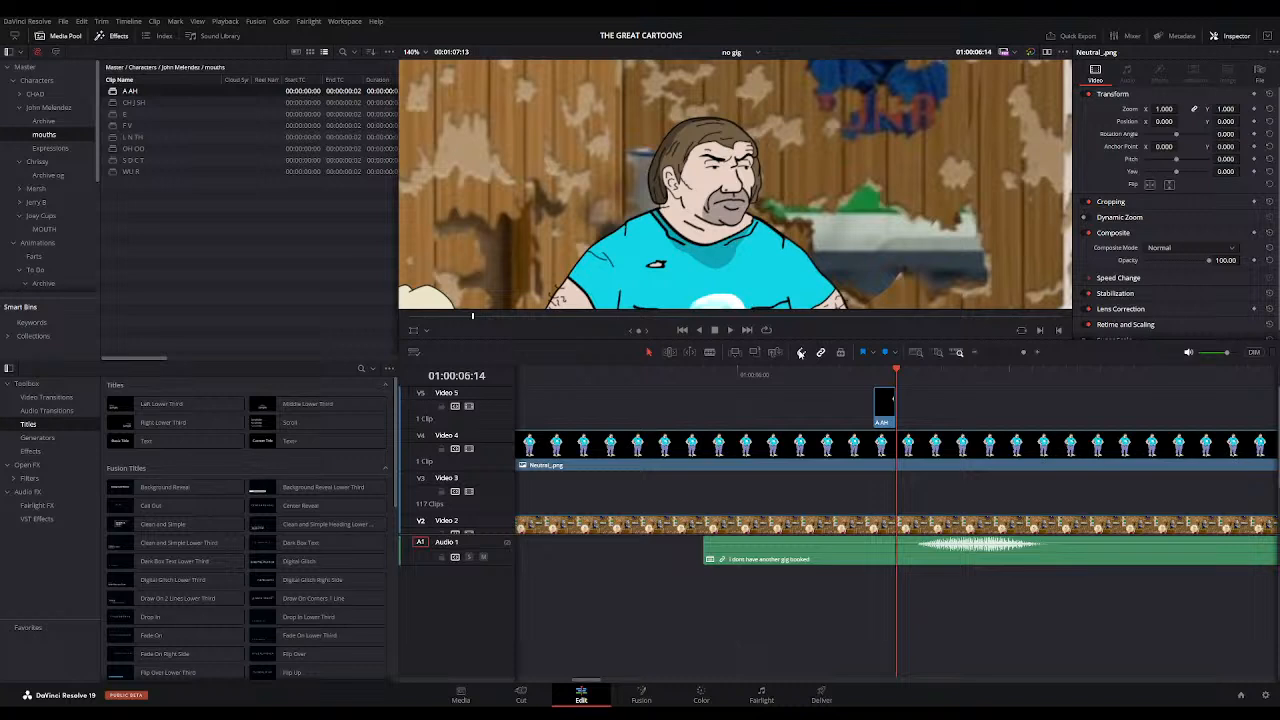
left_click_drag(881, 410, 910, 415)
Step: Paste copies of the A AH mouth clip end to end from 01:00:06:16 and play back the word
key("ctrl+v")
key("ctrl+v")
key("ctrl+v")
key("ctrl+v")
key("ctrl+v")
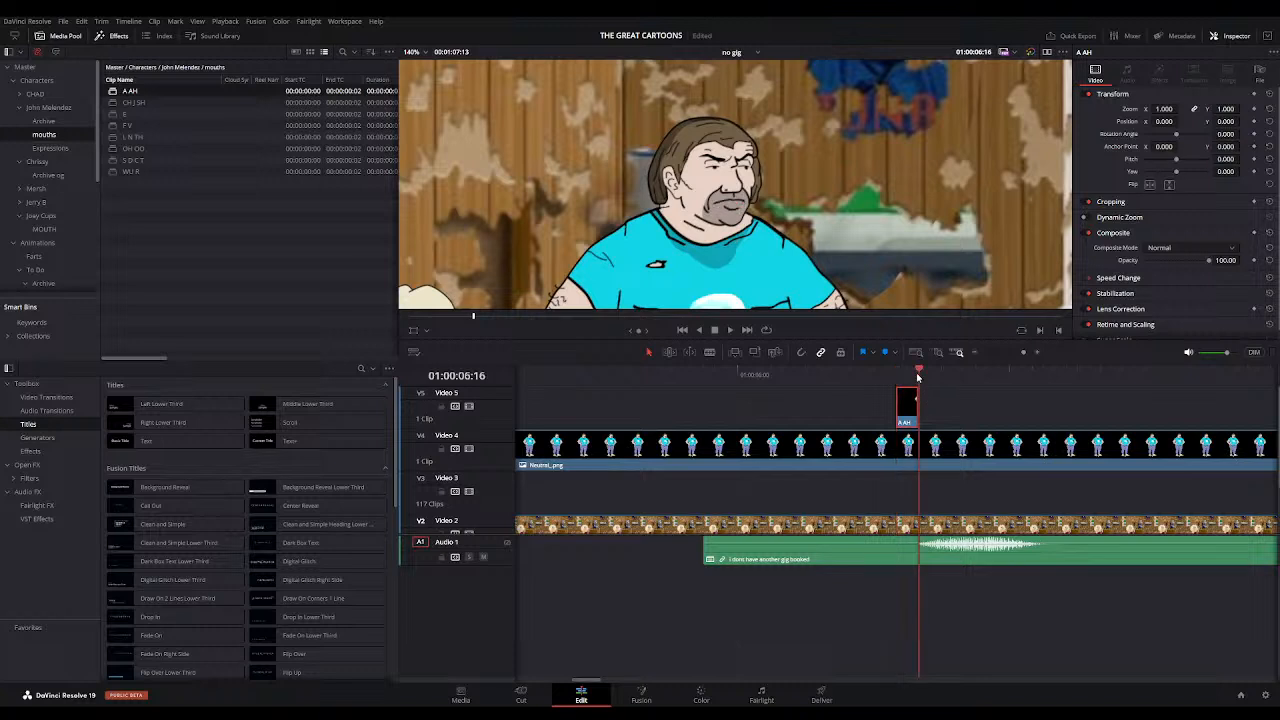
left_click(882, 372)
key("space")
key("space")
Step: Place an E mouth clip at 01:00:07:00, replace the A AH clip directly before it with a copy, and play back the word
left_click_drag(130, 114, 1005, 419)
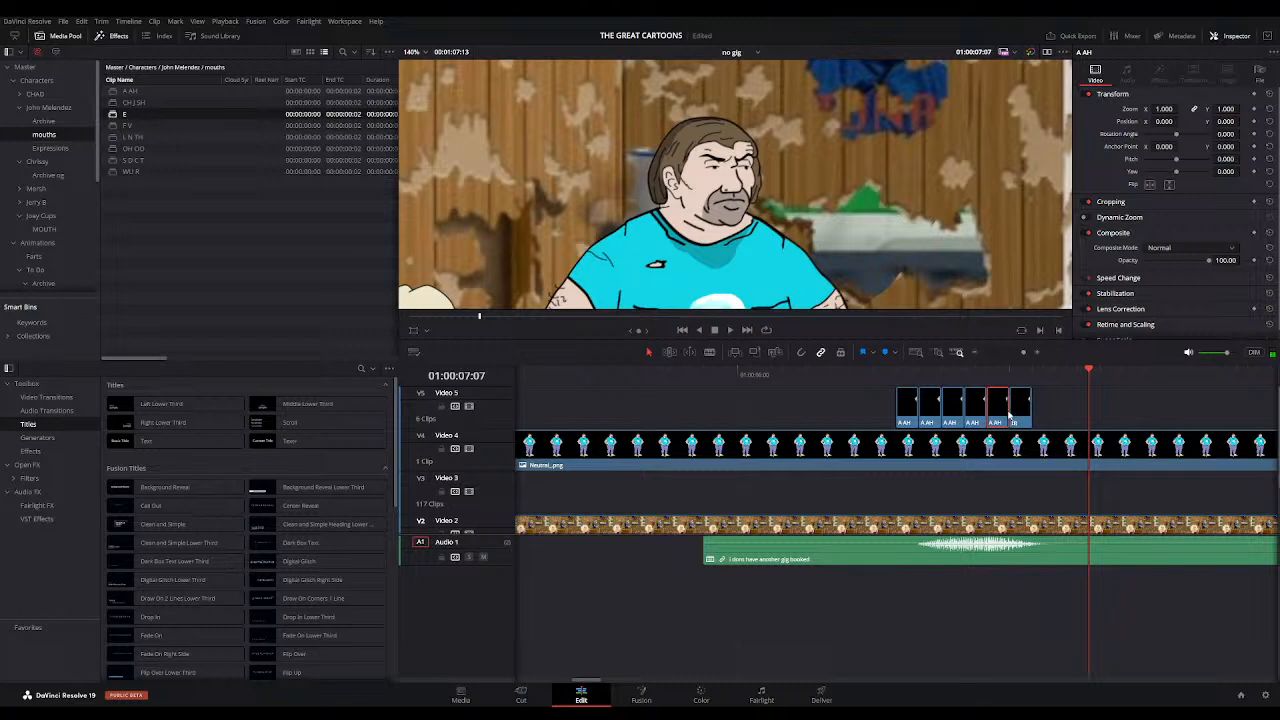
left_click(885, 374)
key("space")
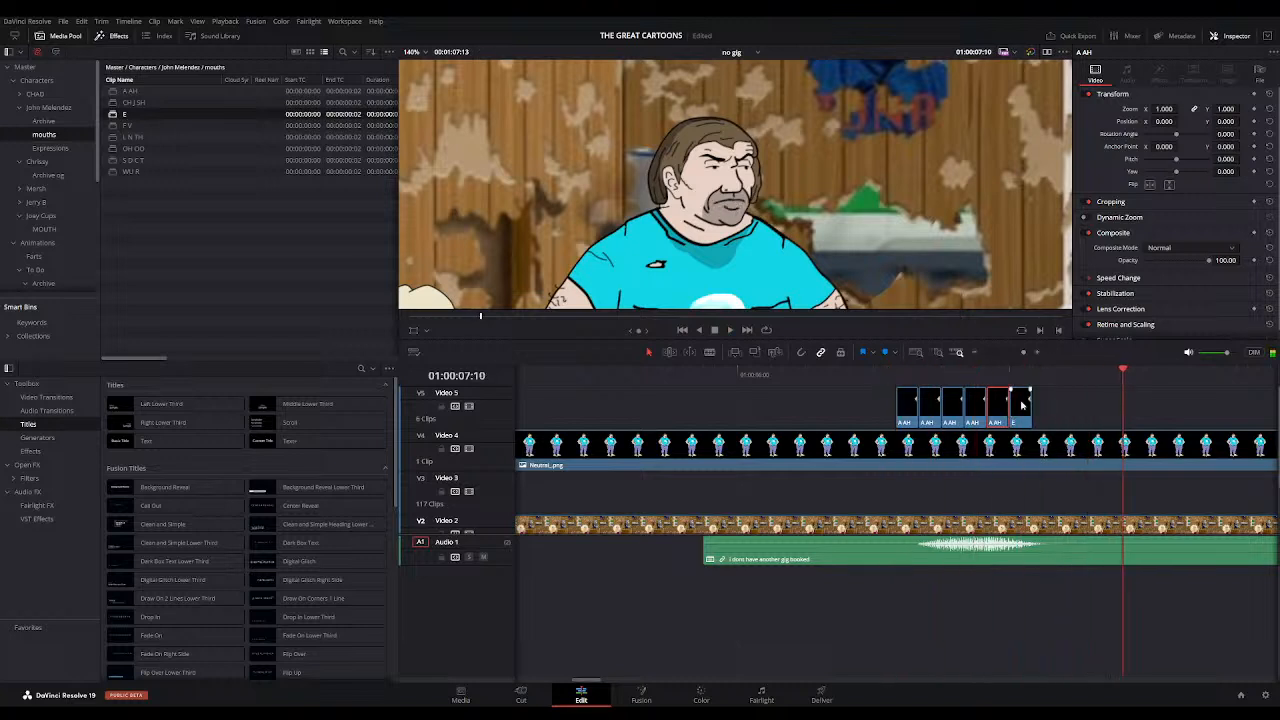
left_click(988, 372)
key("ctrl+v")
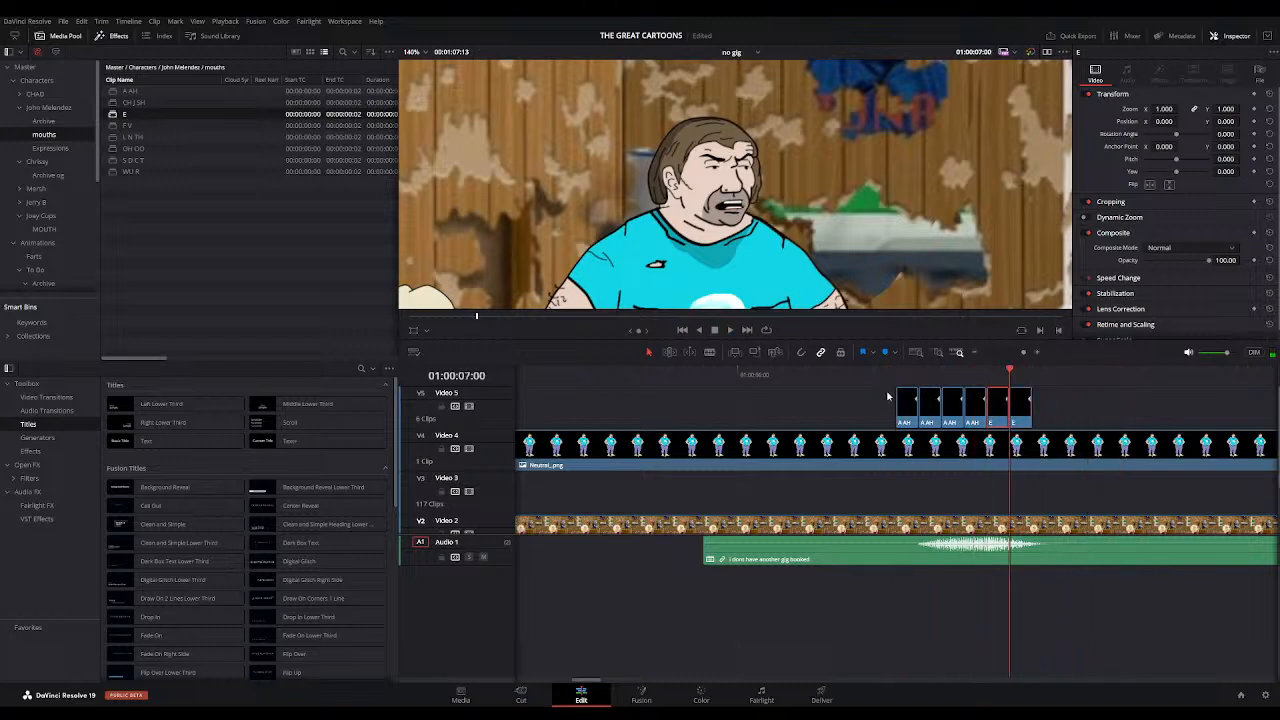
left_click(879, 375)
key("space")
key("space")
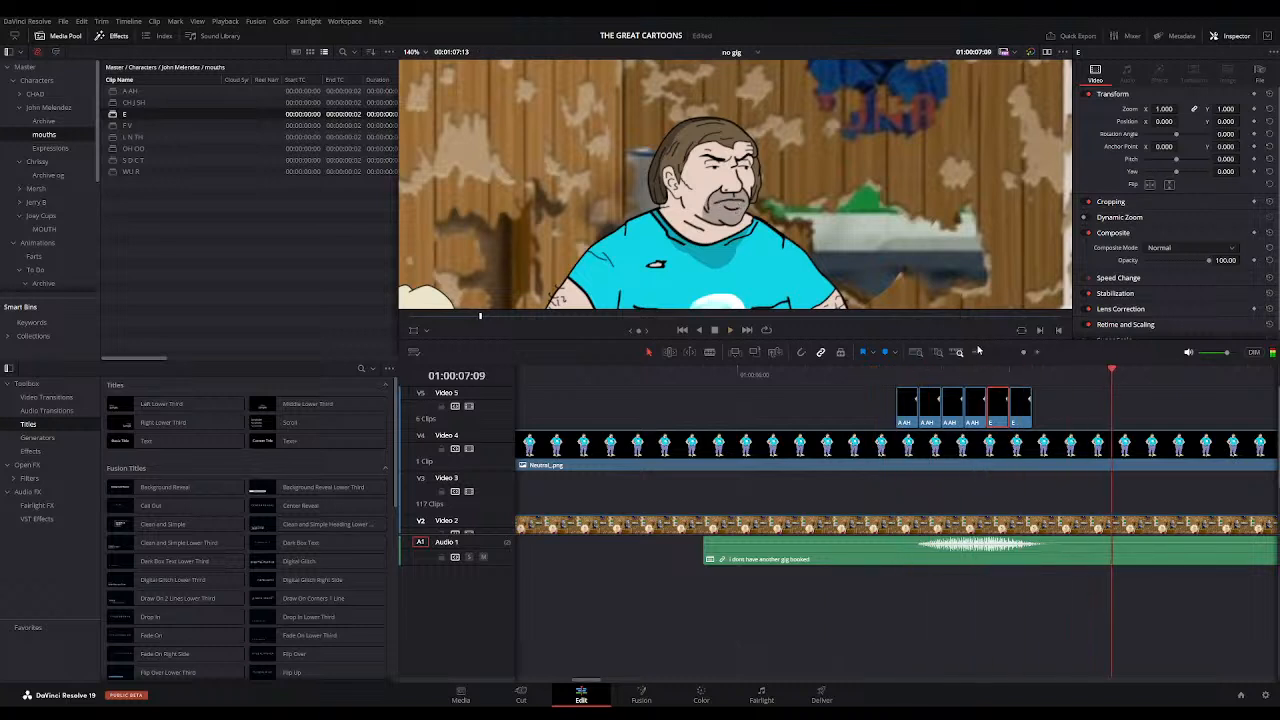
Step: Find the man's next phrase, place A AH, OH OO and WU R mouth clips in a row from about 01:00:09:02, and replay it
left_click(975, 352)
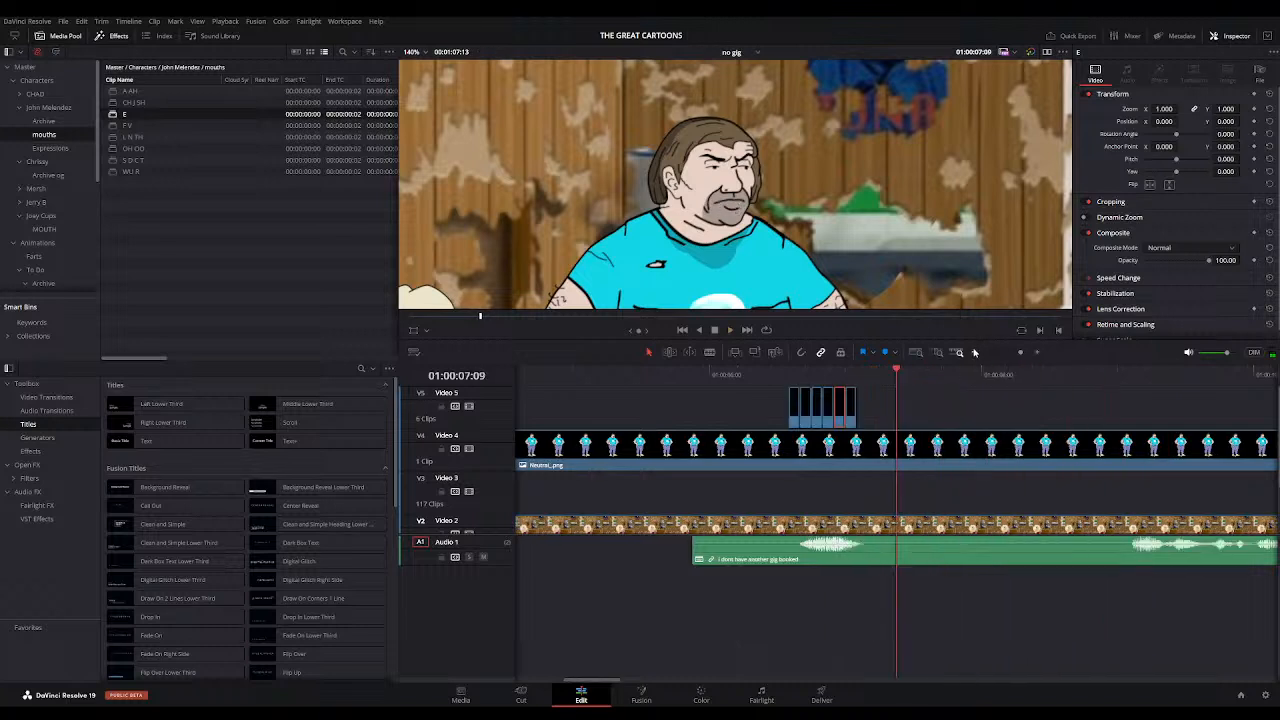
left_click(1106, 375)
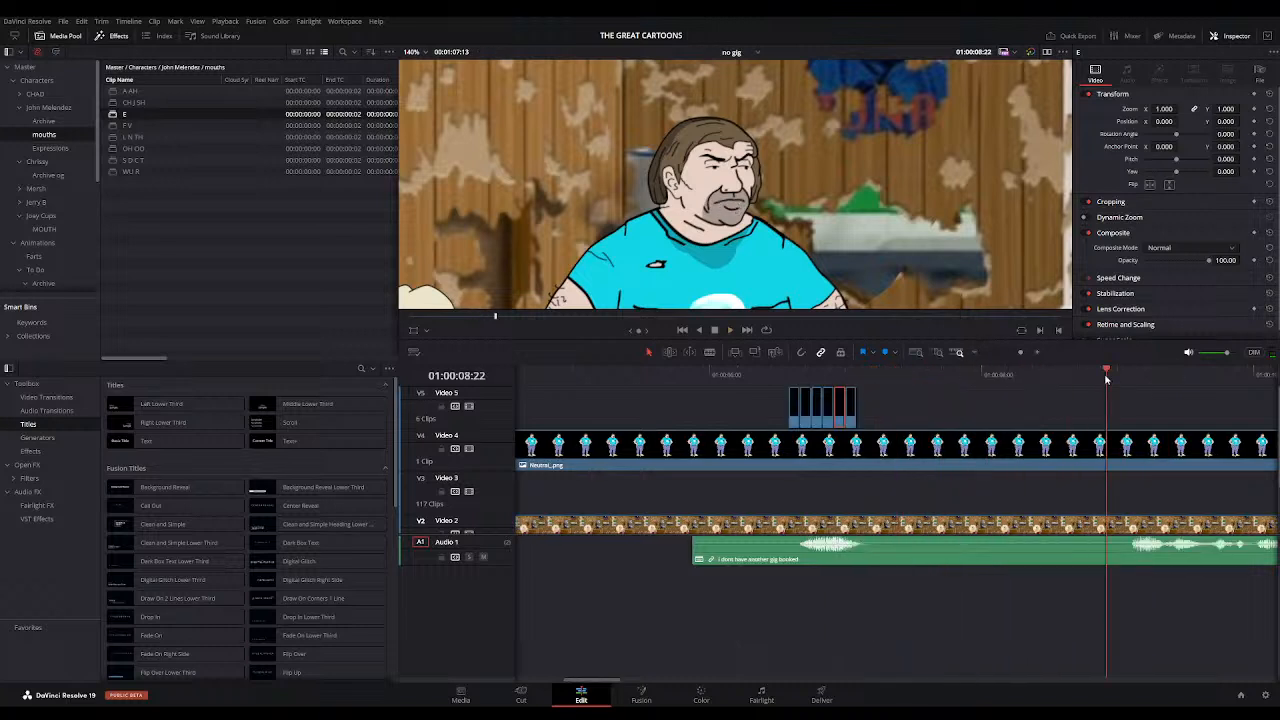
left_click(1041, 352)
key("space")
left_click(943, 373)
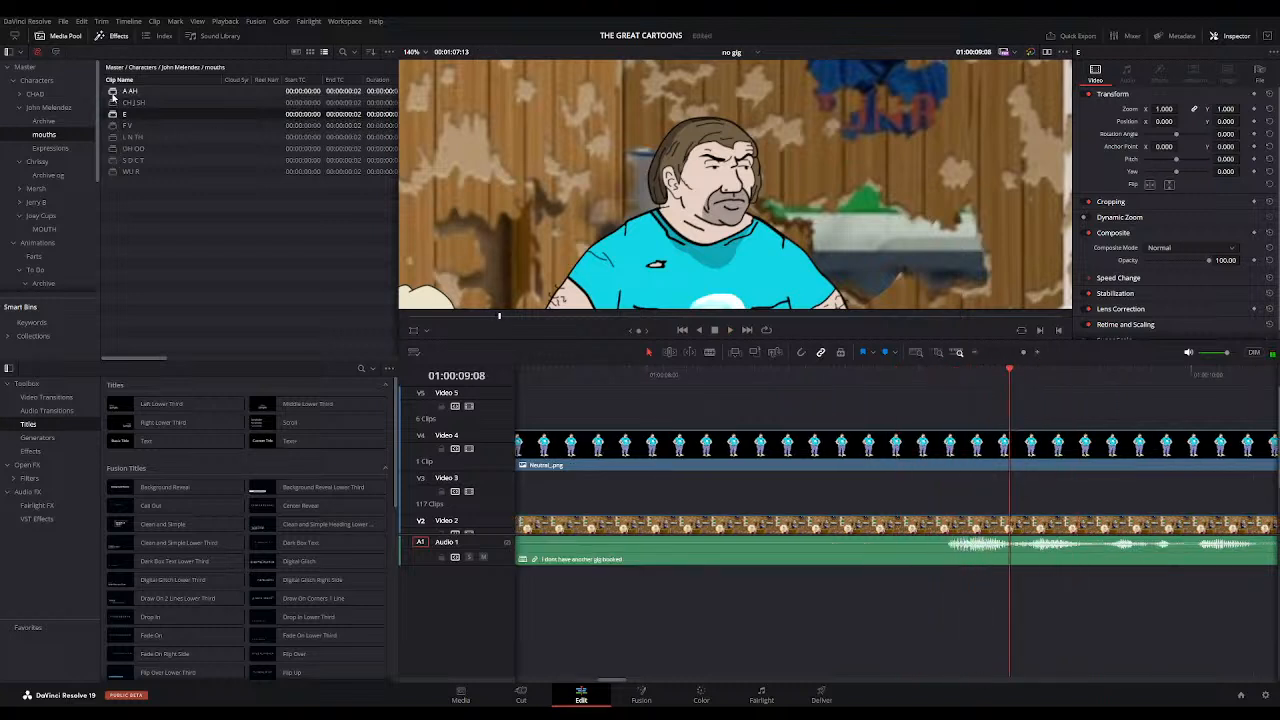
left_click_drag(118, 91, 949, 411)
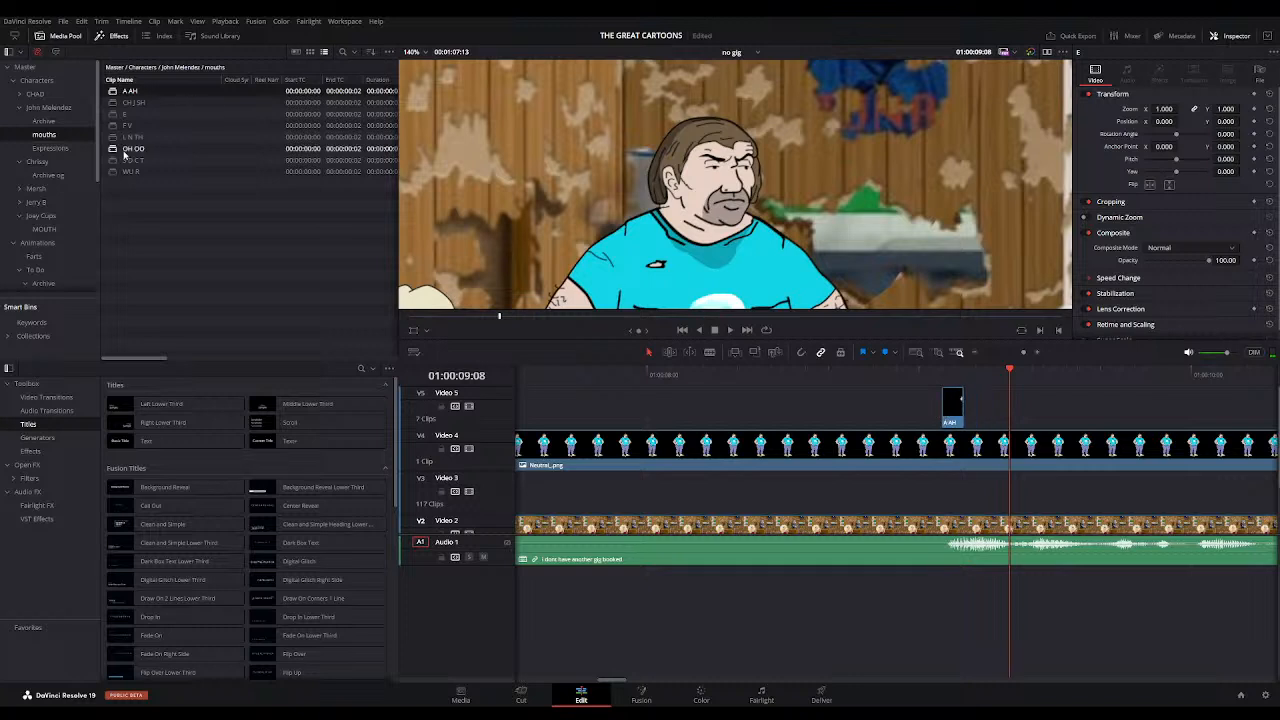
left_click_drag(117, 149, 960, 416)
left_click_drag(114, 172, 986, 405)
left_click(931, 381)
key("space")
key("space")
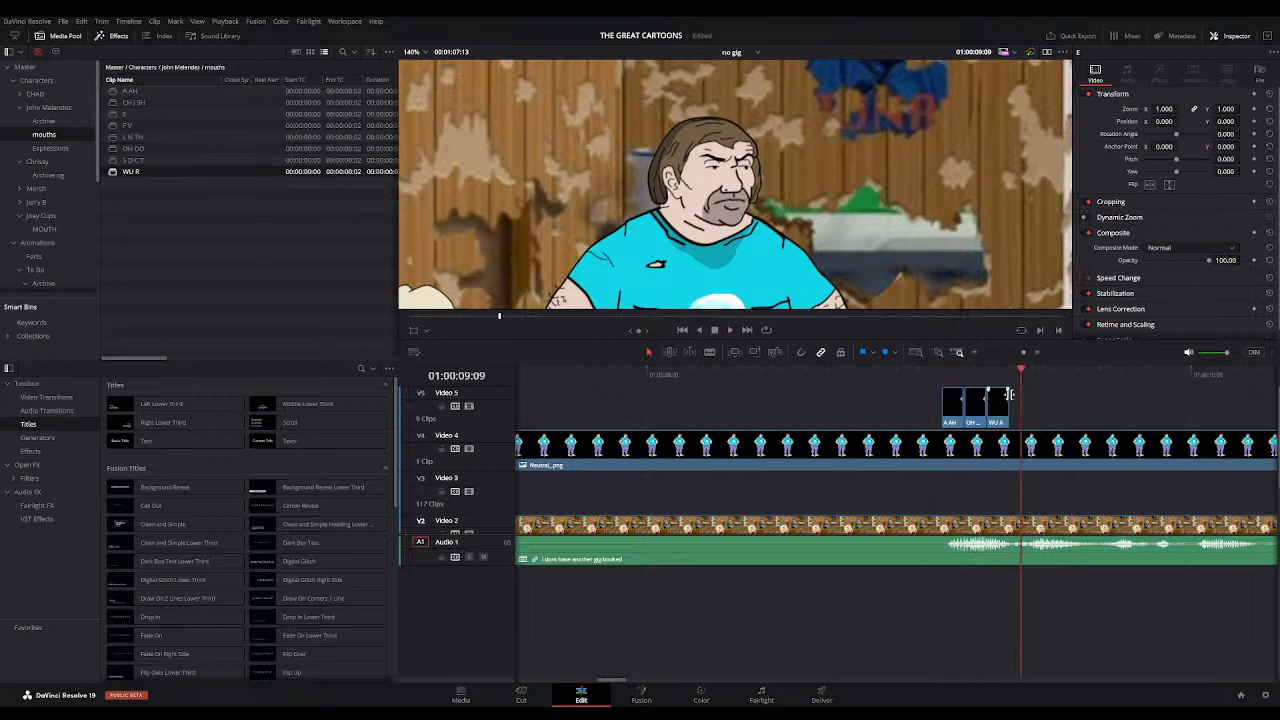
left_click(929, 373)
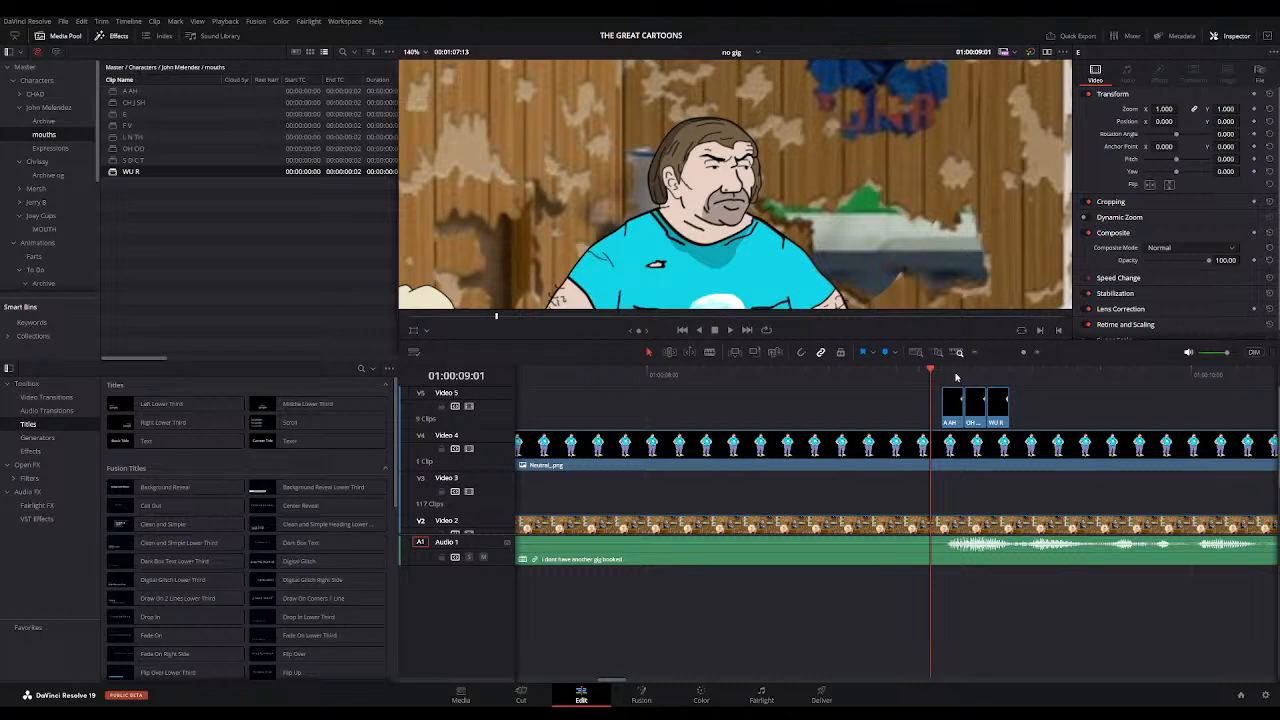
Step: Place E and S D C T mouth clips back to back on Video 5 from 01:00:09:10 and replay the phrase
left_click(907, 371)
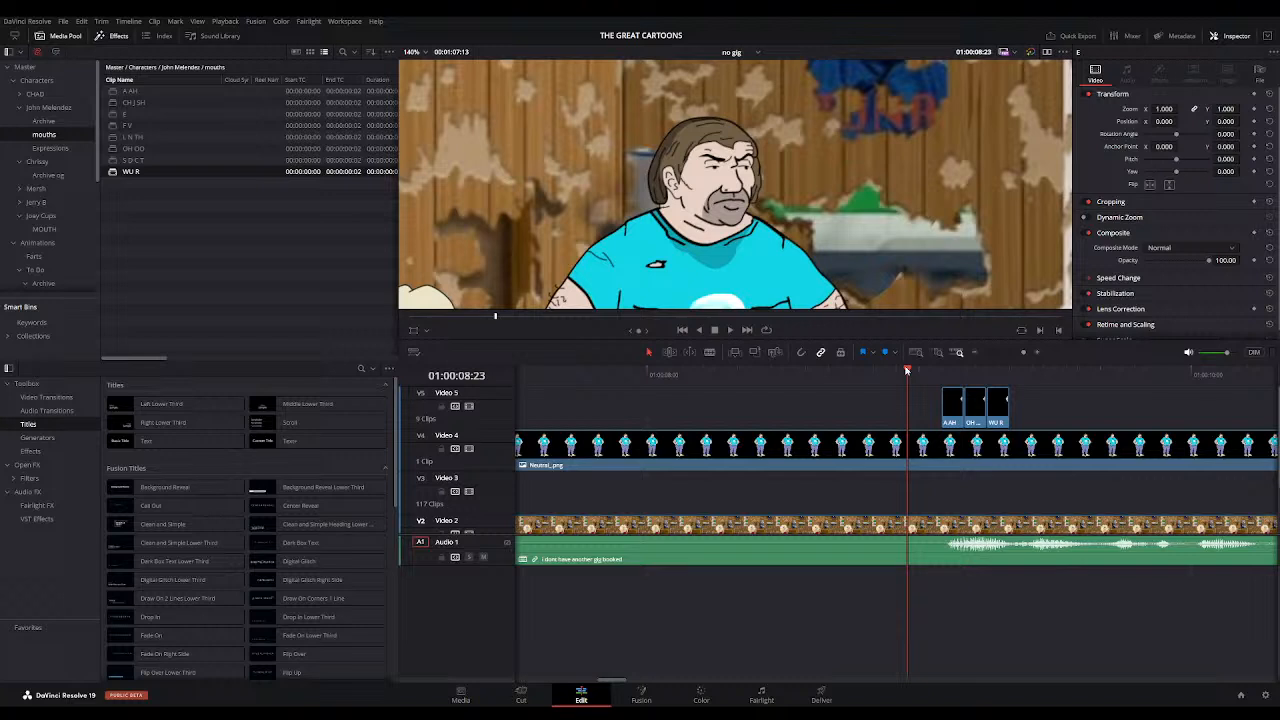
key("space")
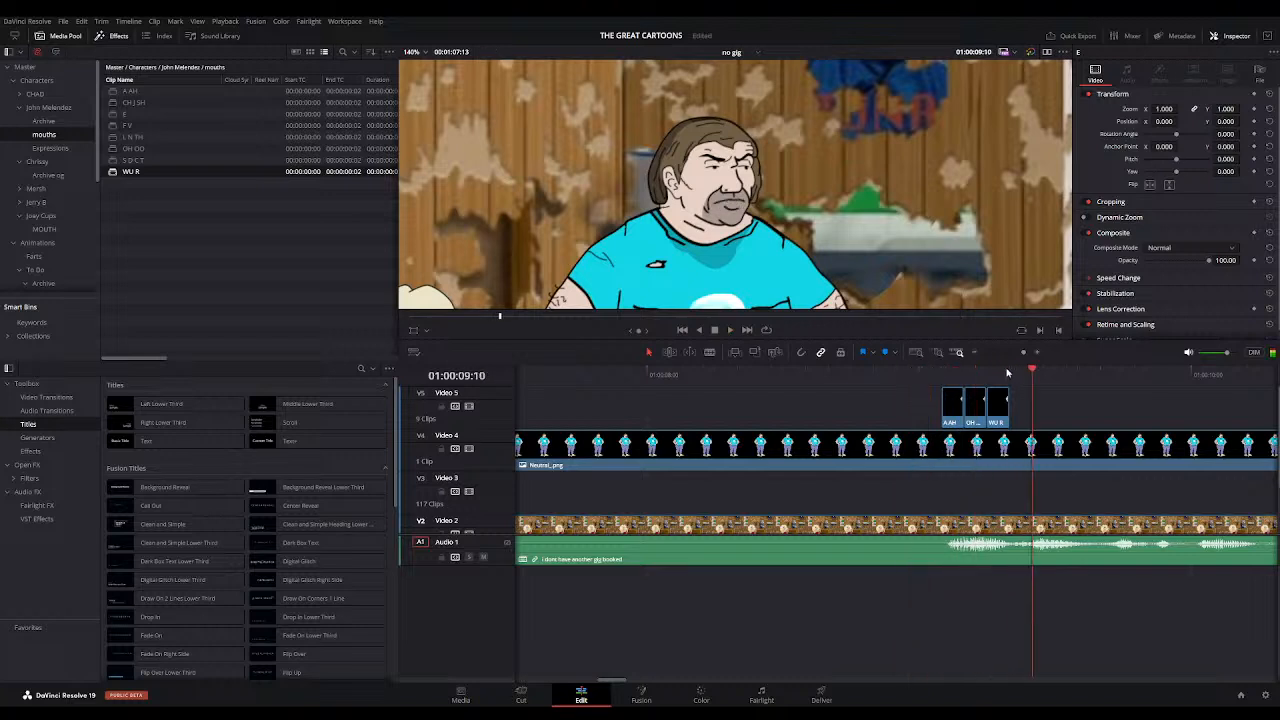
left_click(1031, 371)
left_click_drag(117, 115, 1032, 420)
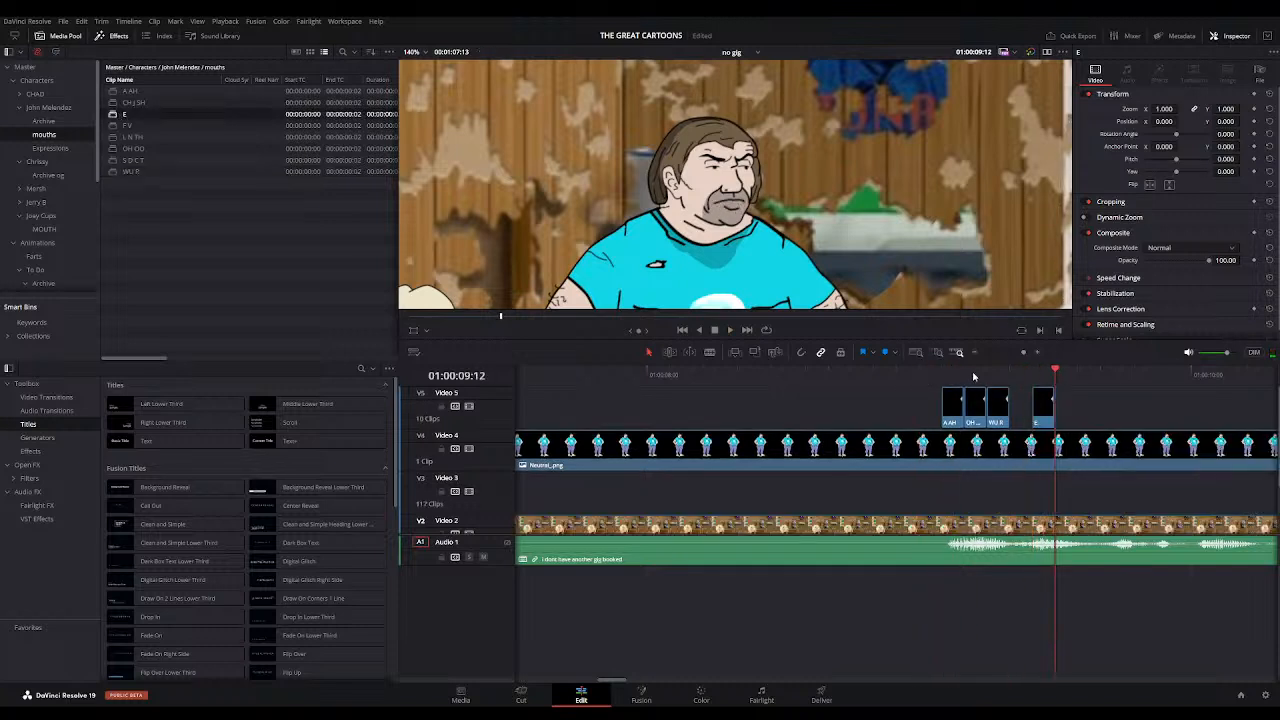
left_click_drag(133, 160, 1094, 415)
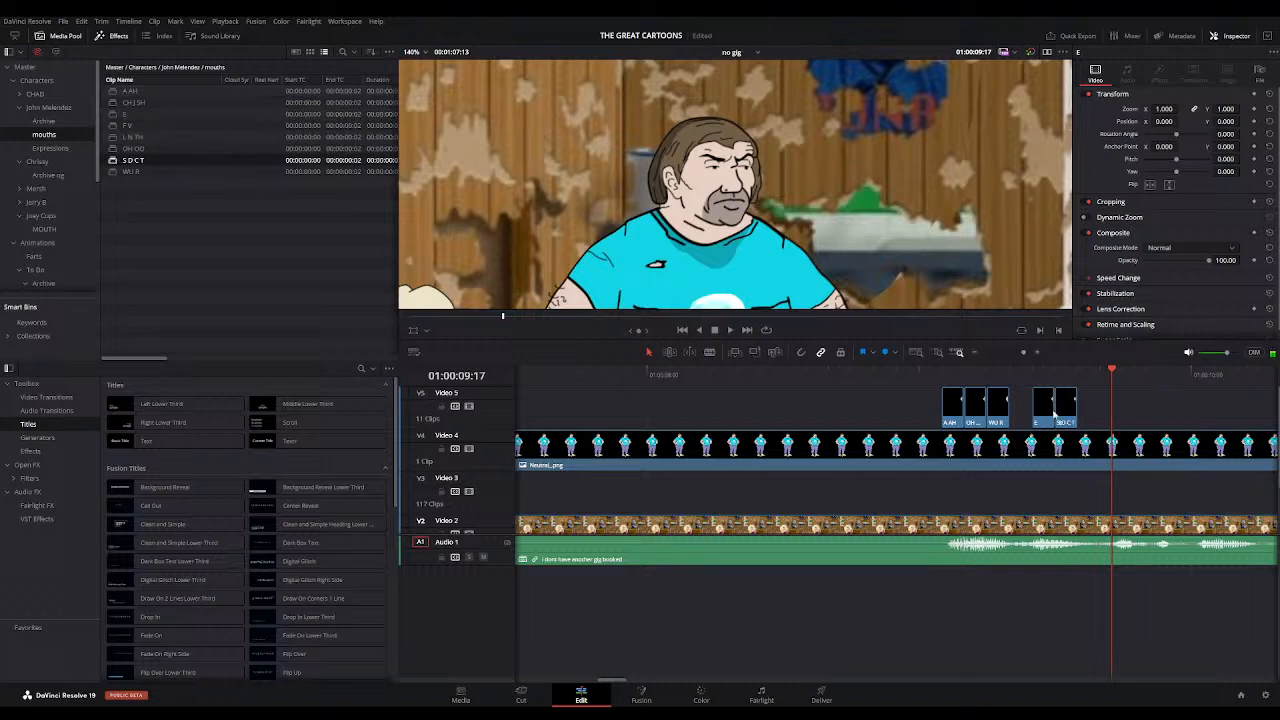
left_click(934, 377)
key("space")
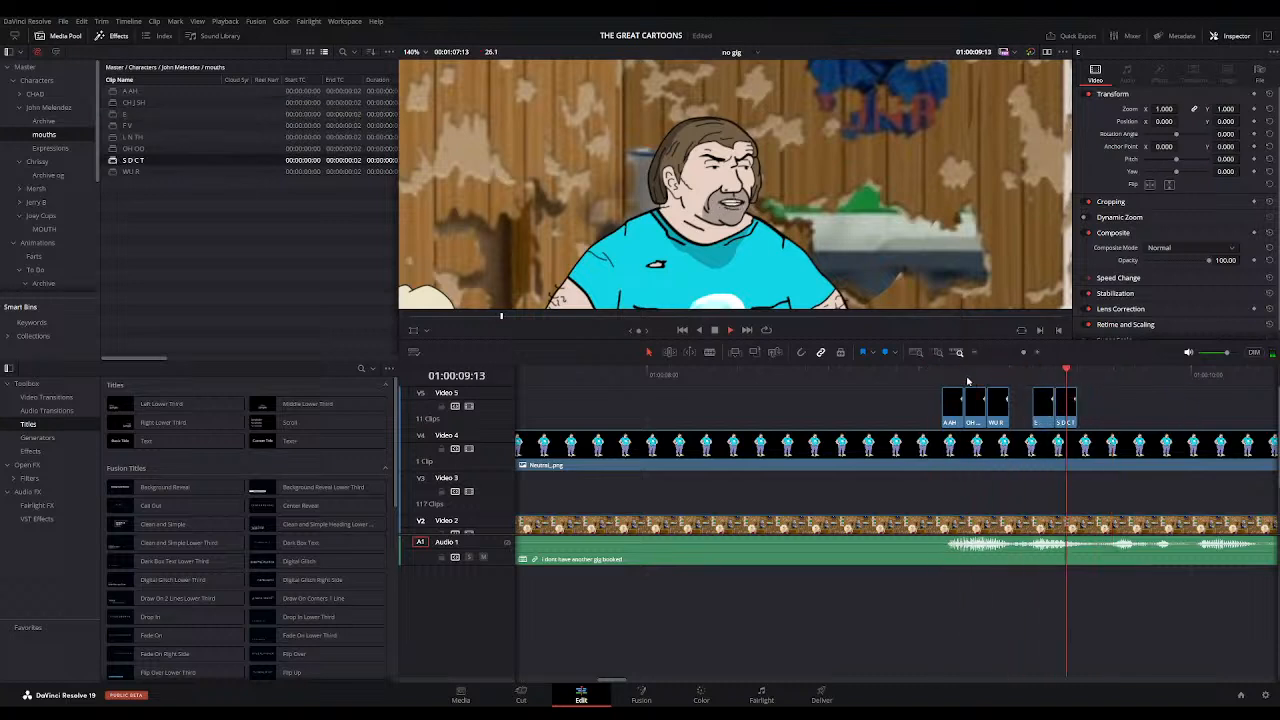
Step: Place WU R and A AH mouth clips from 01:00:09:16 and another A AH at about 01:00:09:21, then play back the words
left_click_drag(1088, 376, 1099, 376)
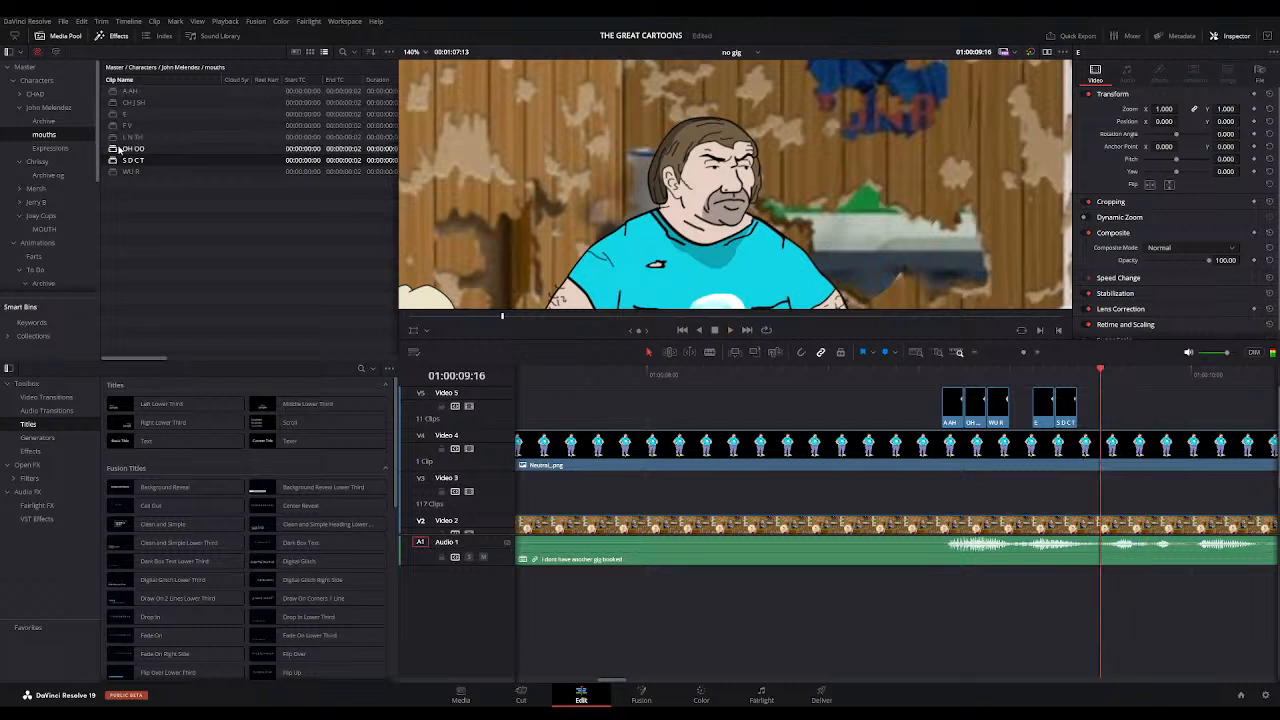
left_click_drag(112, 172, 1092, 422)
left_click_drag(150, 91, 1127, 420)
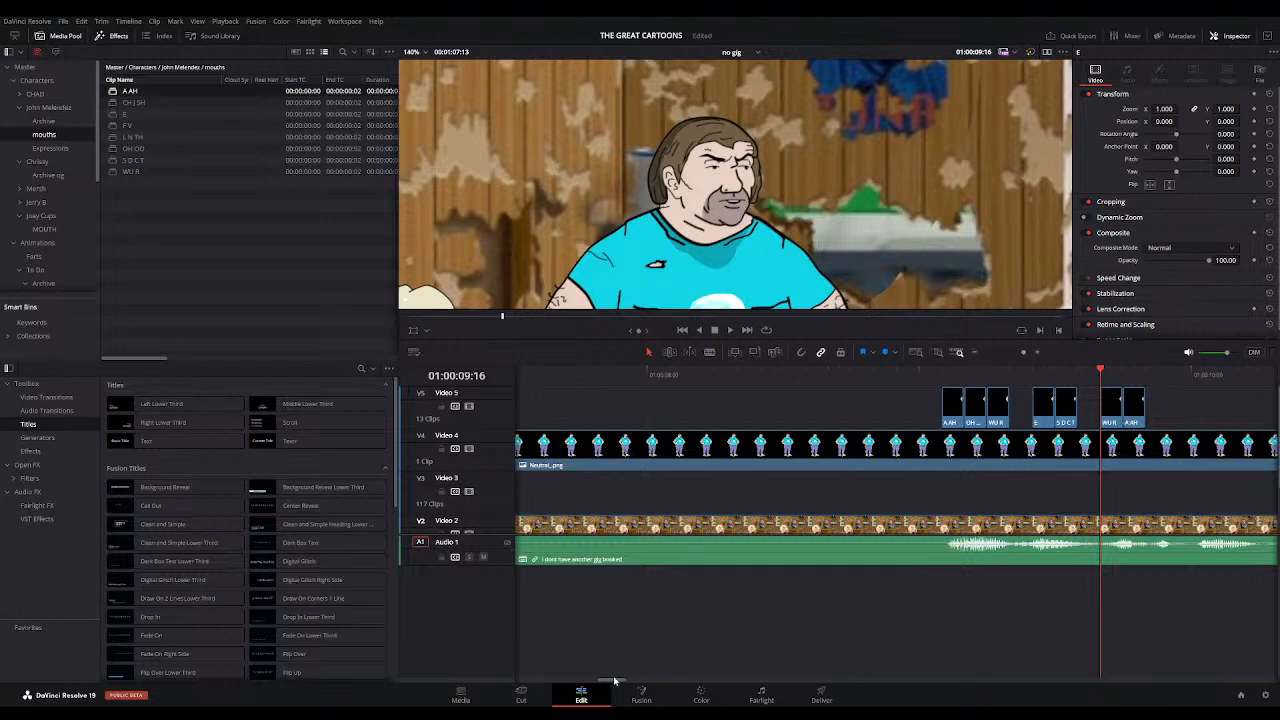
left_click_drag(615, 681, 623, 681)
left_click(716, 378)
left_click_drag(716, 382, 977, 392)
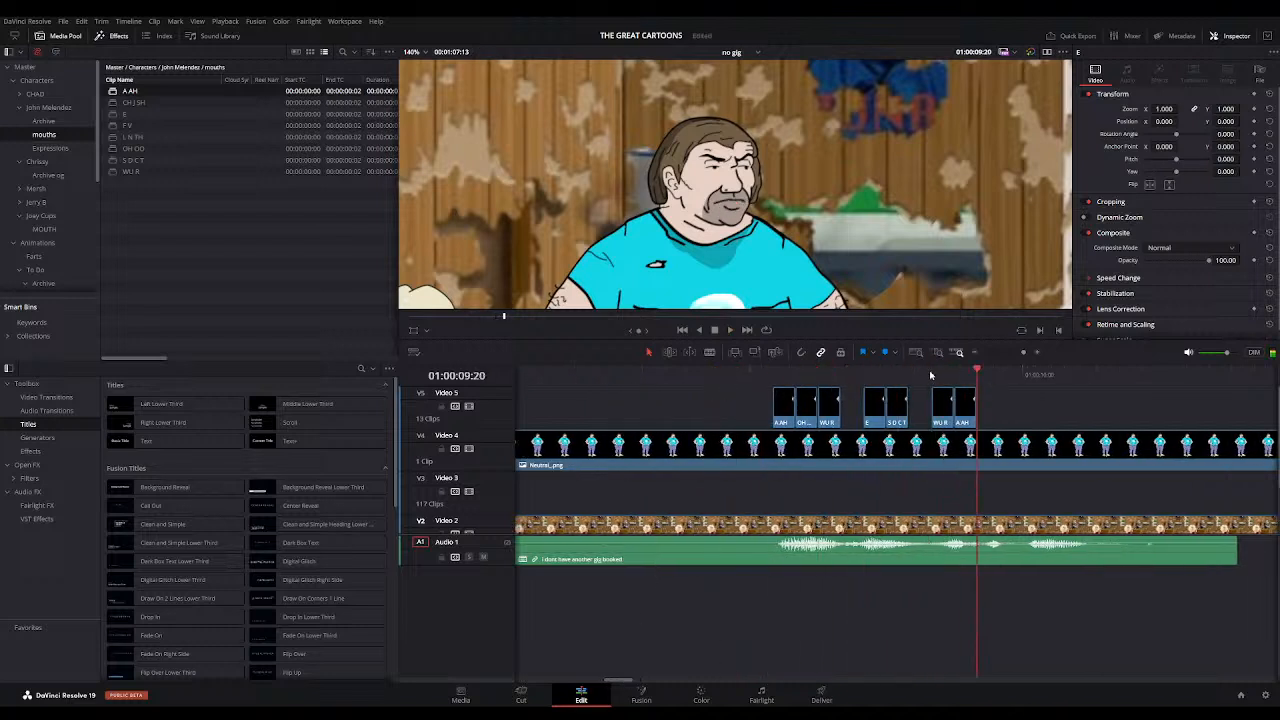
left_click_drag(130, 91, 988, 448)
left_click(758, 378)
key("space")
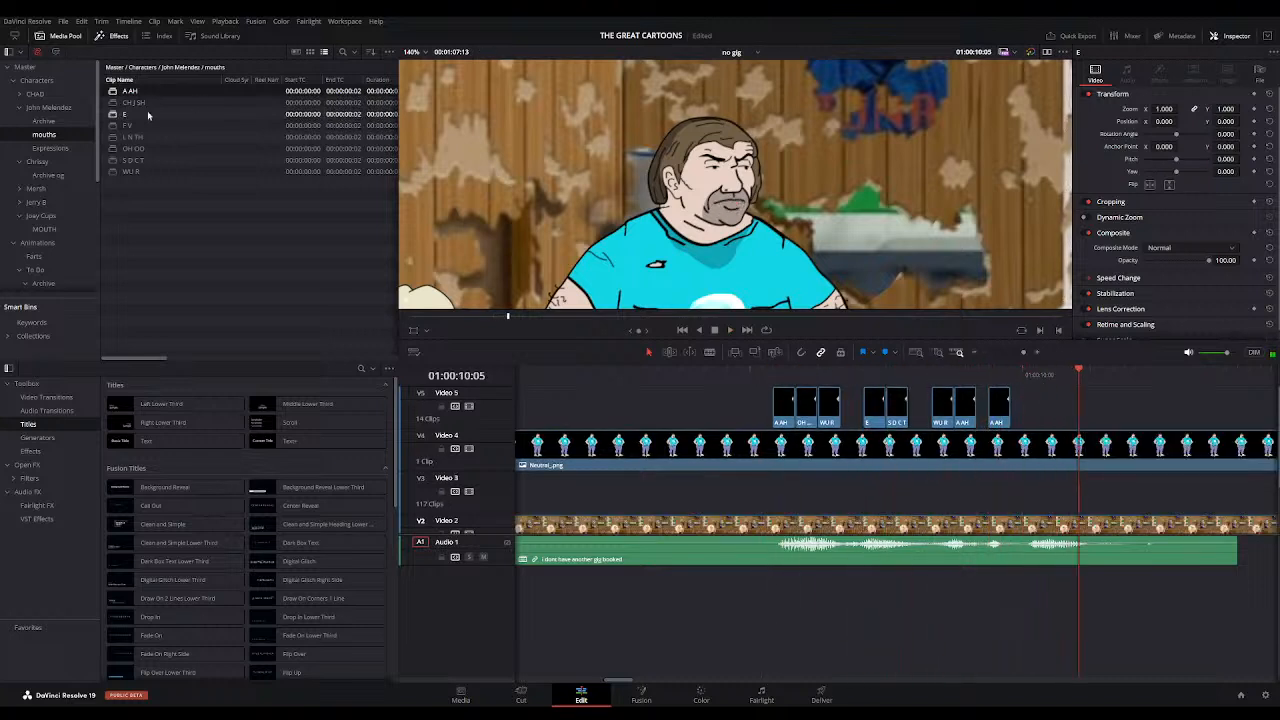
Step: Place two A AH clips from 01:00:10:01 followed by an S D C T clip, and replay the end of the phrase
left_click_drag(112, 92, 1020, 420)
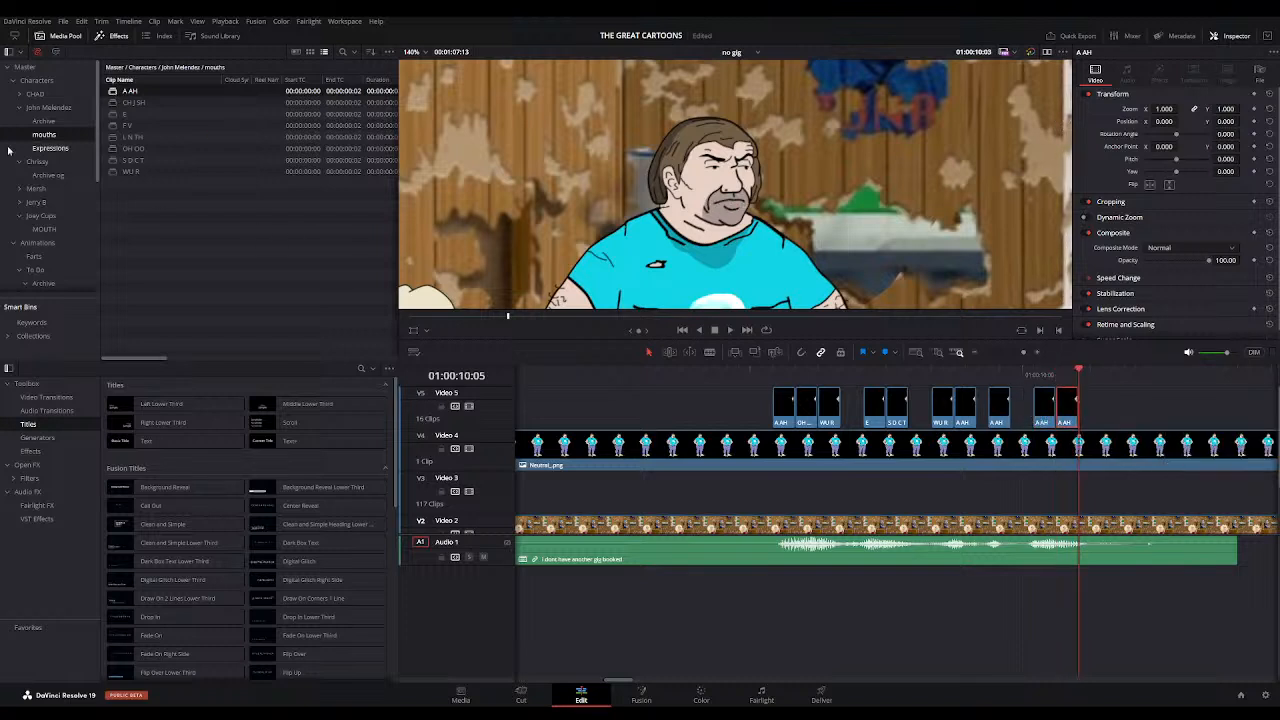
left_click_drag(111, 162, 1086, 414)
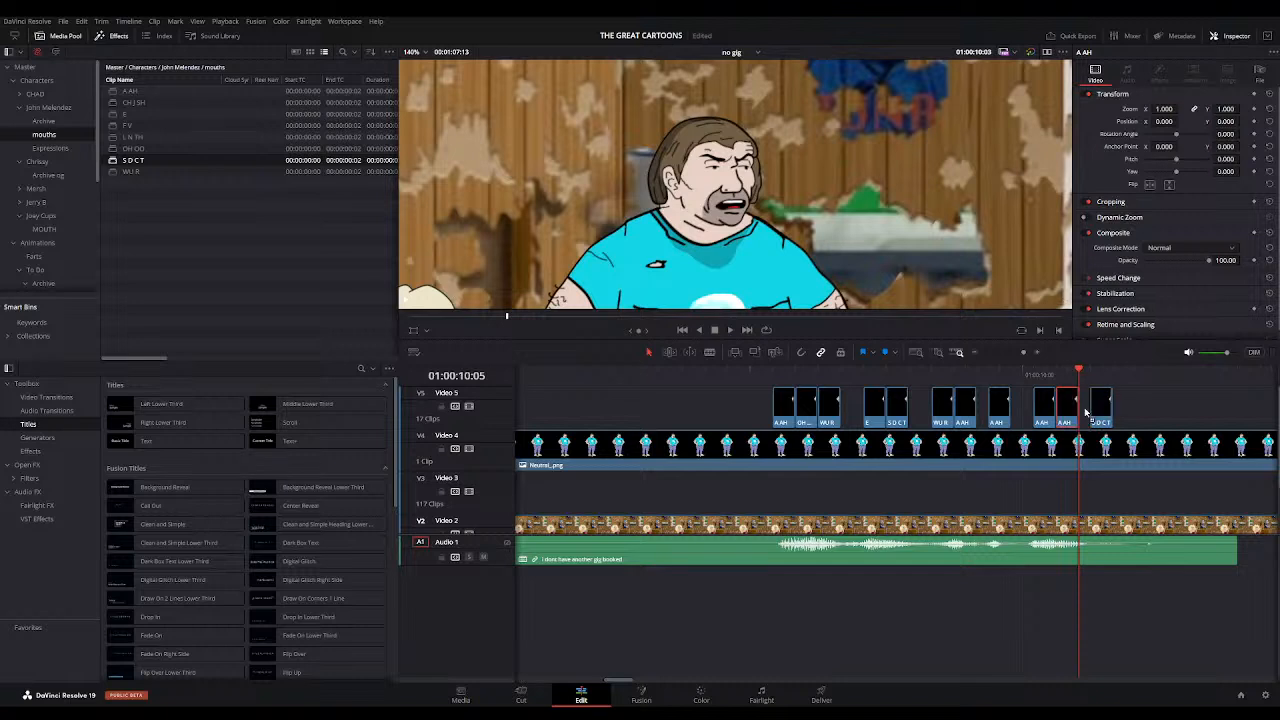
left_click(749, 378)
key("space")
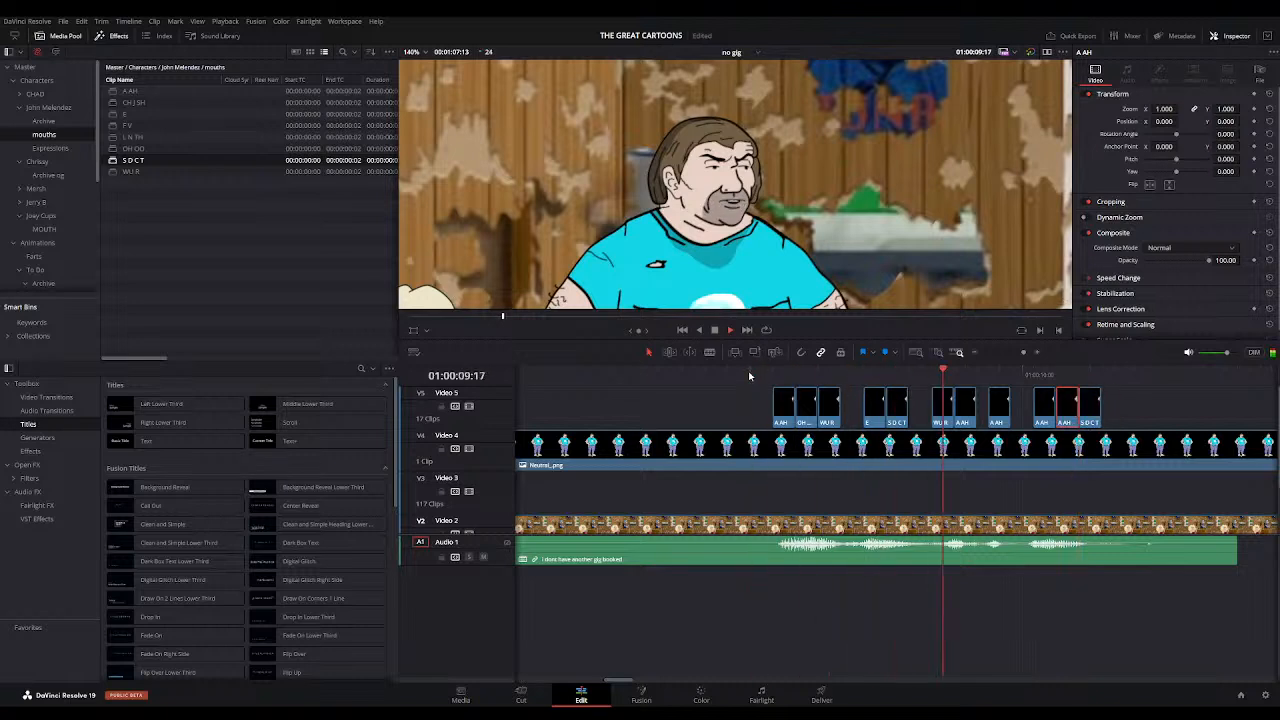
key("space")
Step: Find the man's next line without mouths and place an E mouth clip on Video 5 at 01:00:24:13
left_click(978, 352)
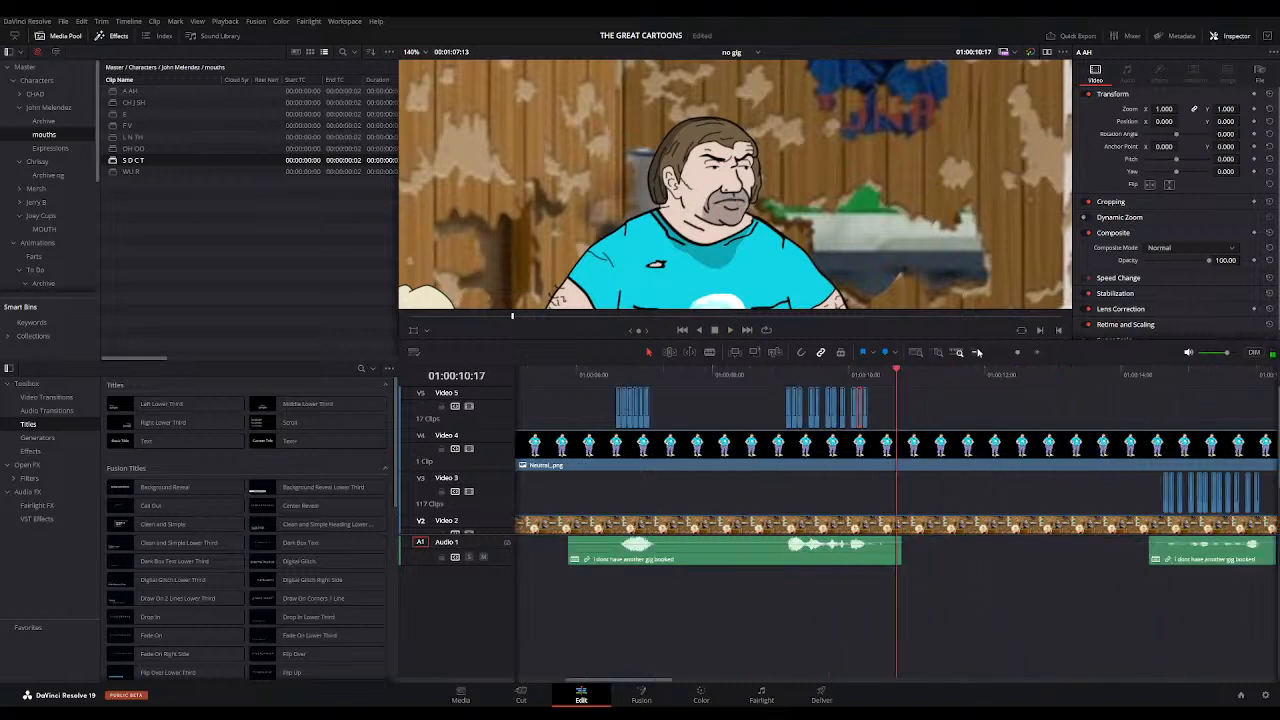
left_click(1150, 376)
key("space")
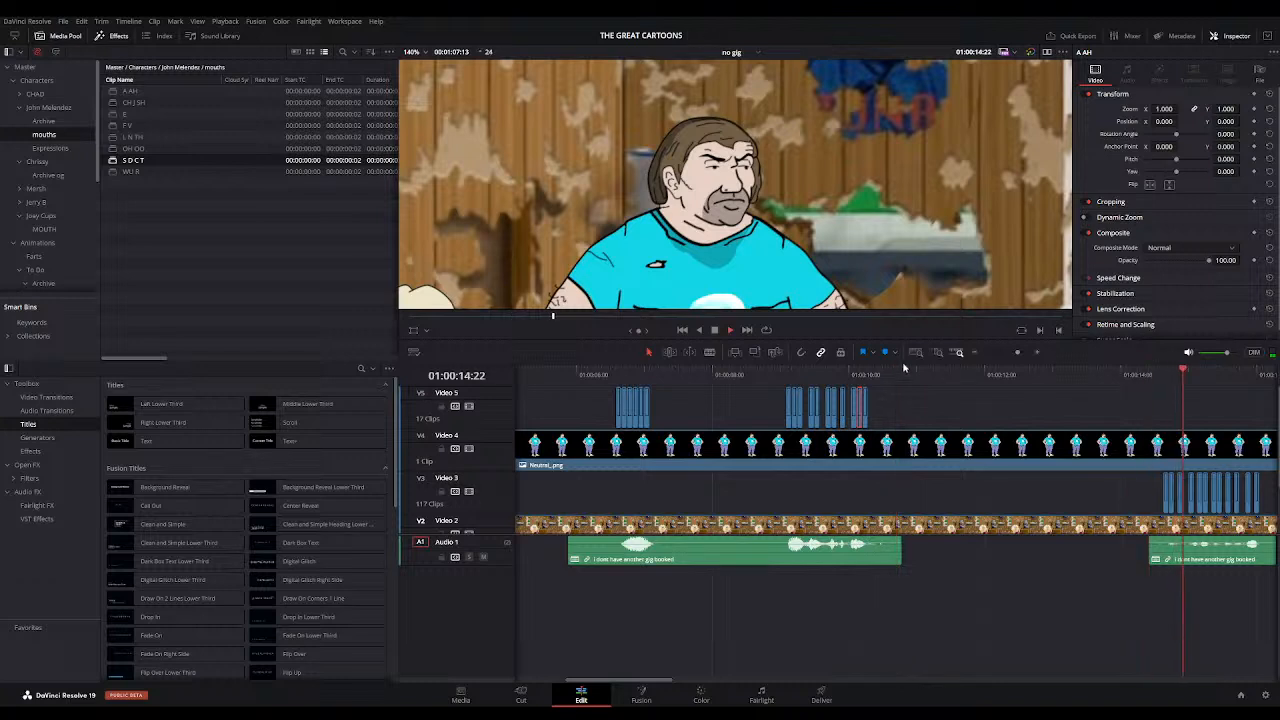
left_click(972, 354)
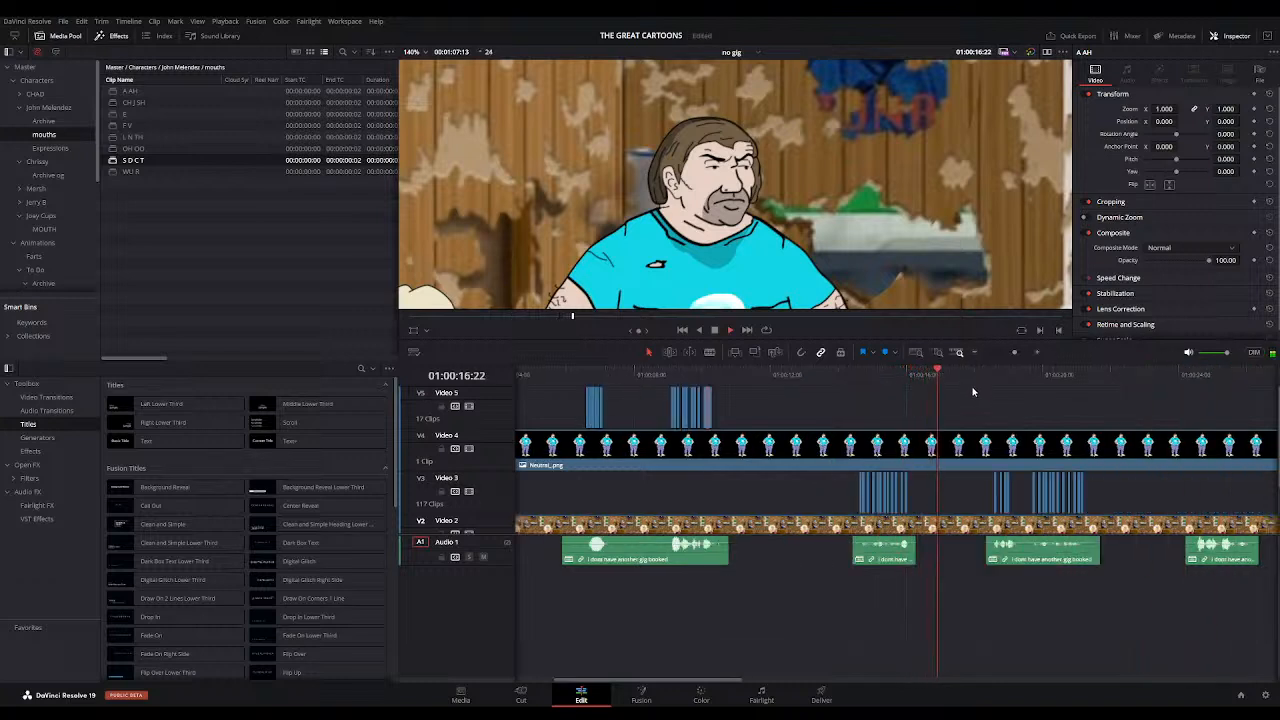
key("space")
left_click(1038, 353)
left_click(1038, 353)
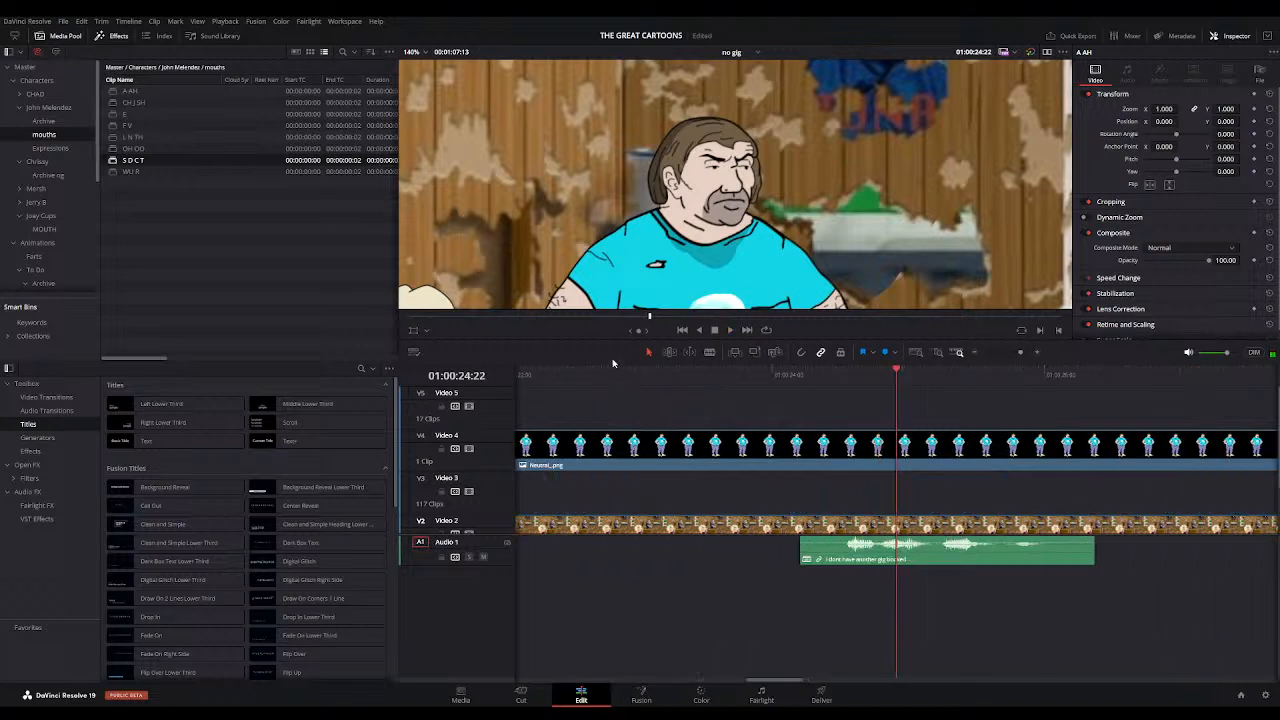
left_click_drag(832, 380, 847, 378)
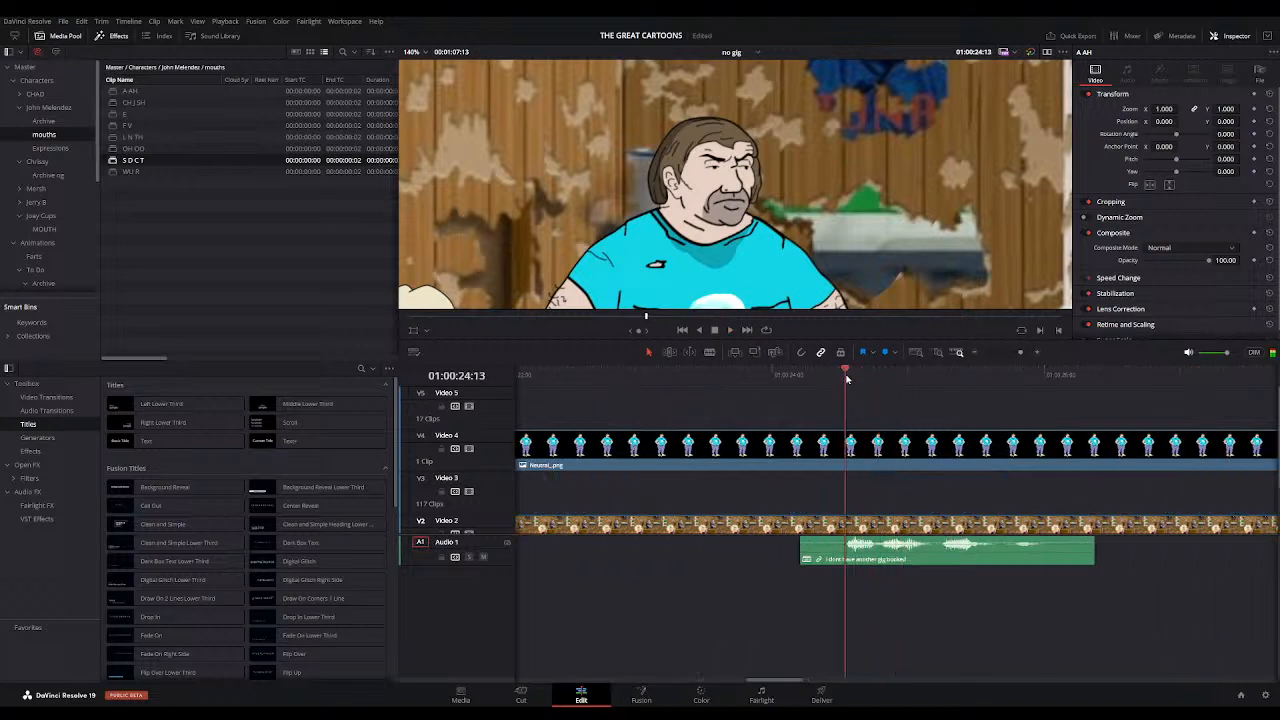
left_click_drag(117, 116, 845, 415)
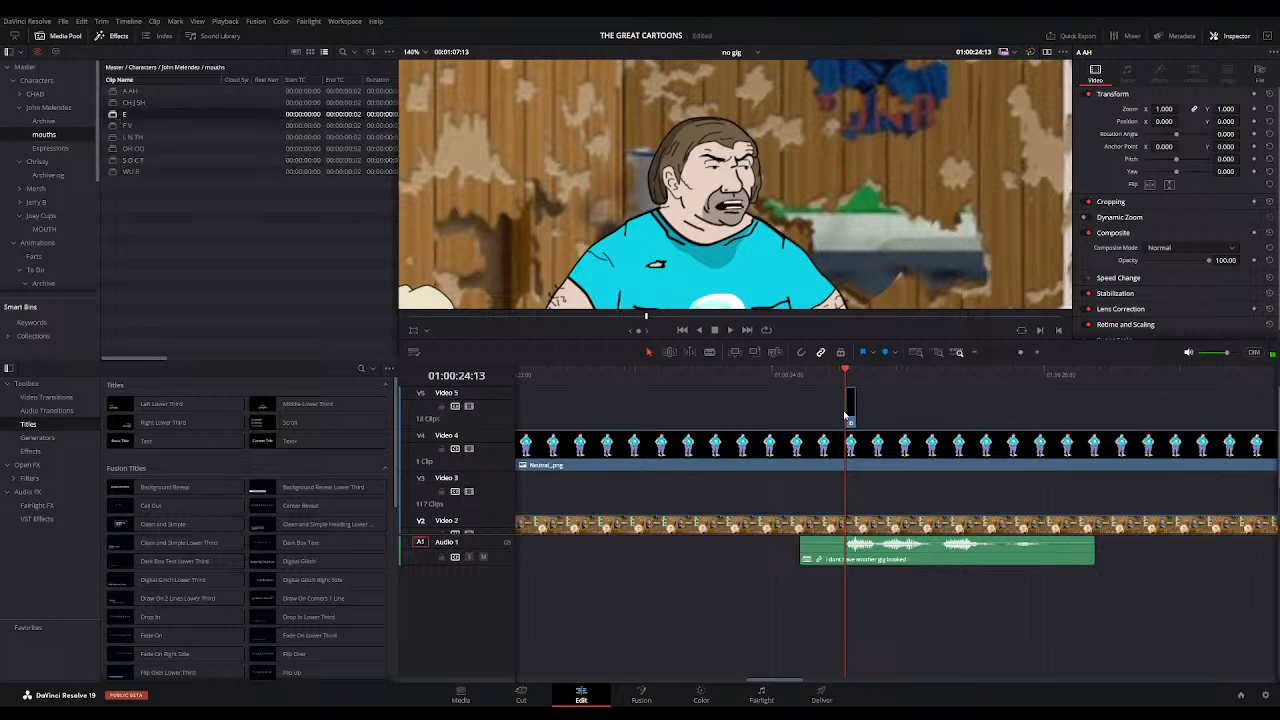
Step: Add an A AH clip directly after the E, and L N TH and OH OO clips in a row from 01:00:24:19
left_click(1047, 355)
left_click_drag(127, 89, 963, 373)
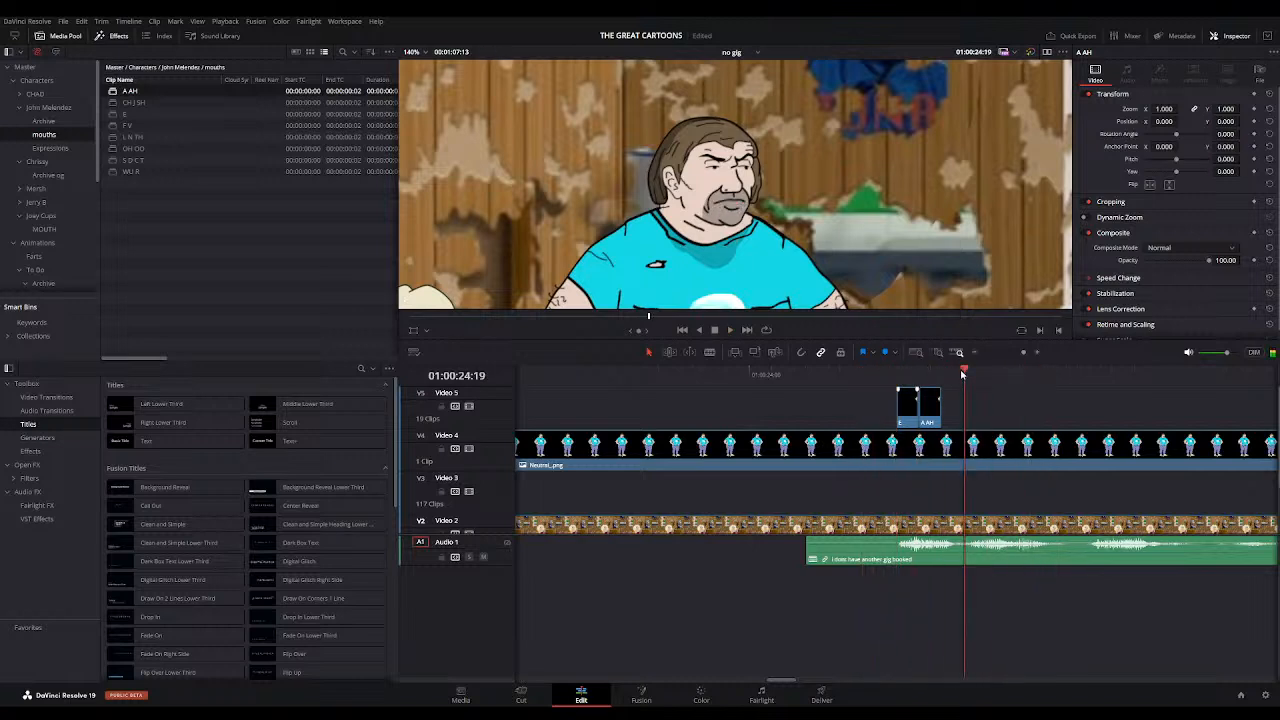
left_click_drag(130, 136, 952, 424)
left_click_drag(114, 152, 992, 418)
Step: Place an E mouth clip at about 01:00:25:00 on Video 5 and play back the phrase
left_click(885, 372)
left_click_drag(885, 388, 1033, 376)
left_click_drag(122, 116, 1024, 422)
left_click(877, 369)
key("space")
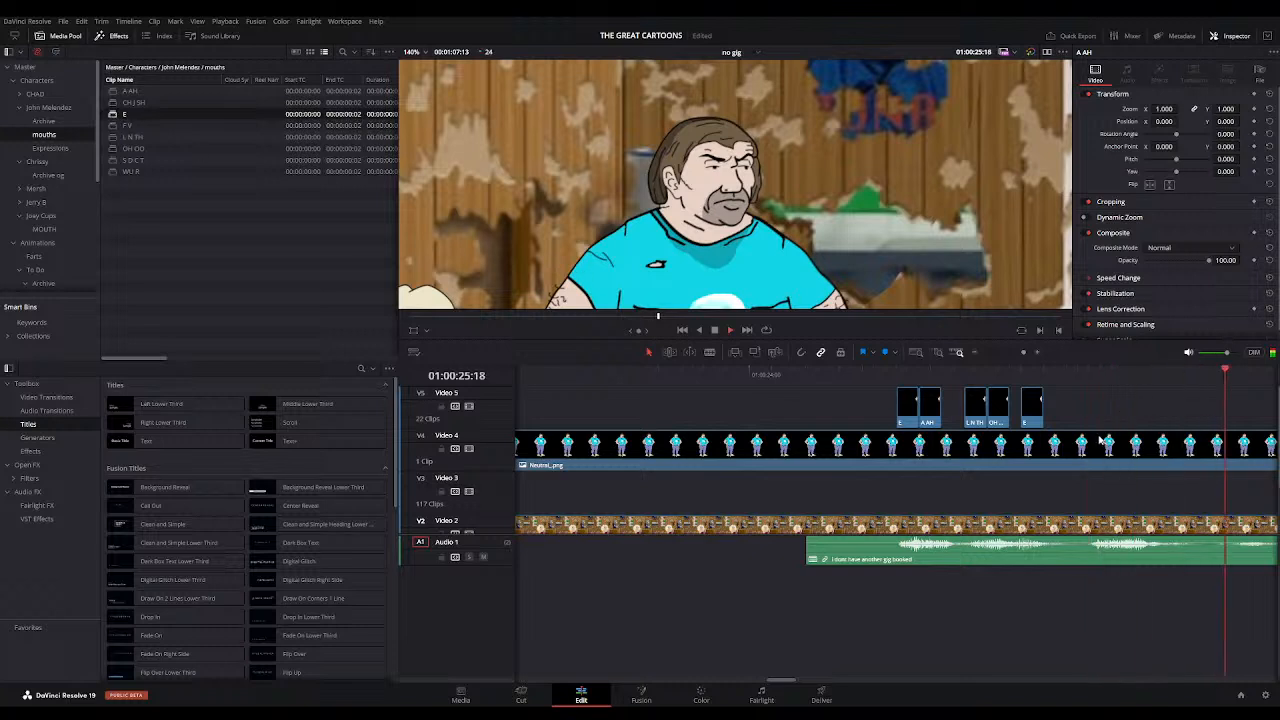
Step: Place OH OO, L N TH and E mouth clips end to end on Video 5 from 01:00:25:05
left_click_drag(1064, 375, 1078, 378)
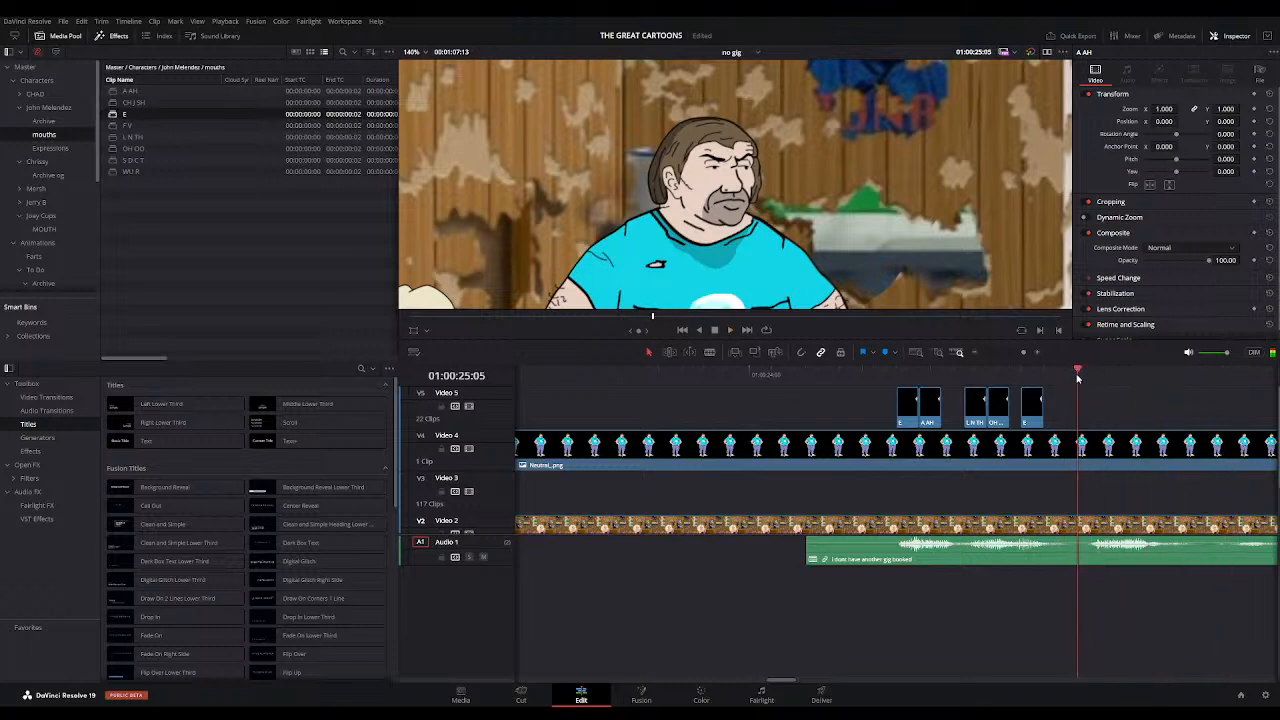
left_click_drag(133, 148, 1070, 418)
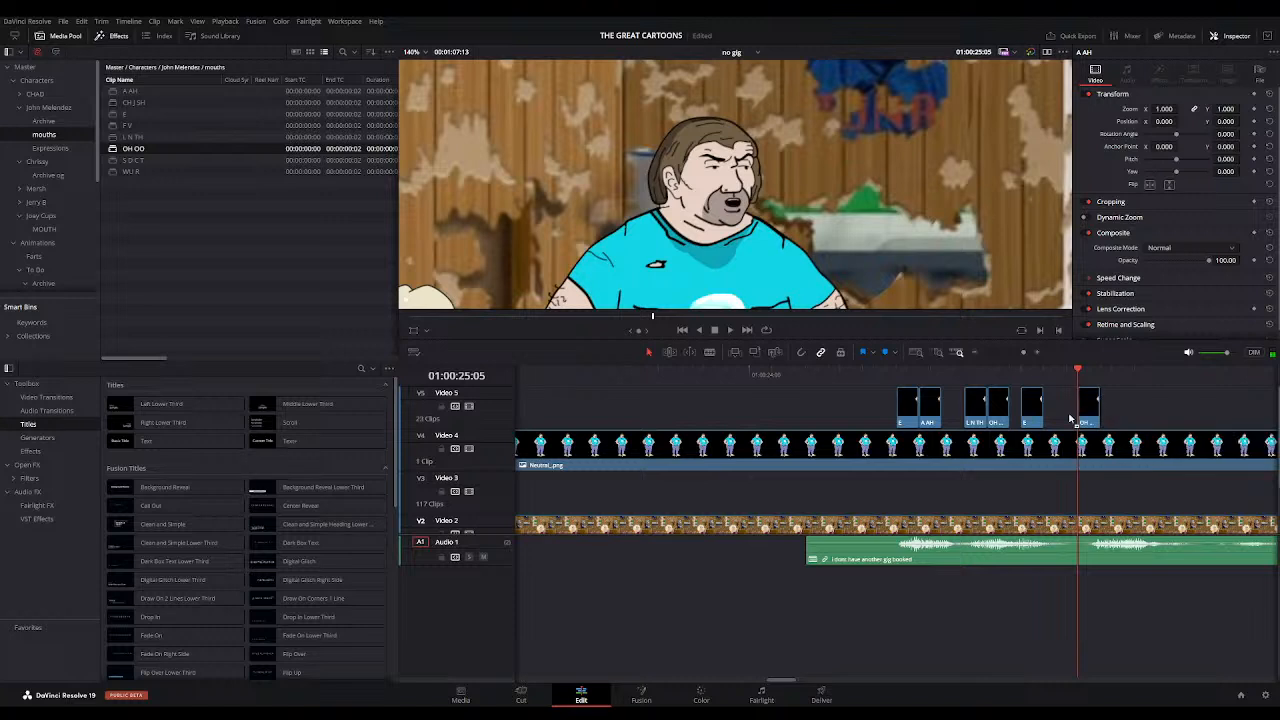
left_click_drag(113, 152, 1100, 418)
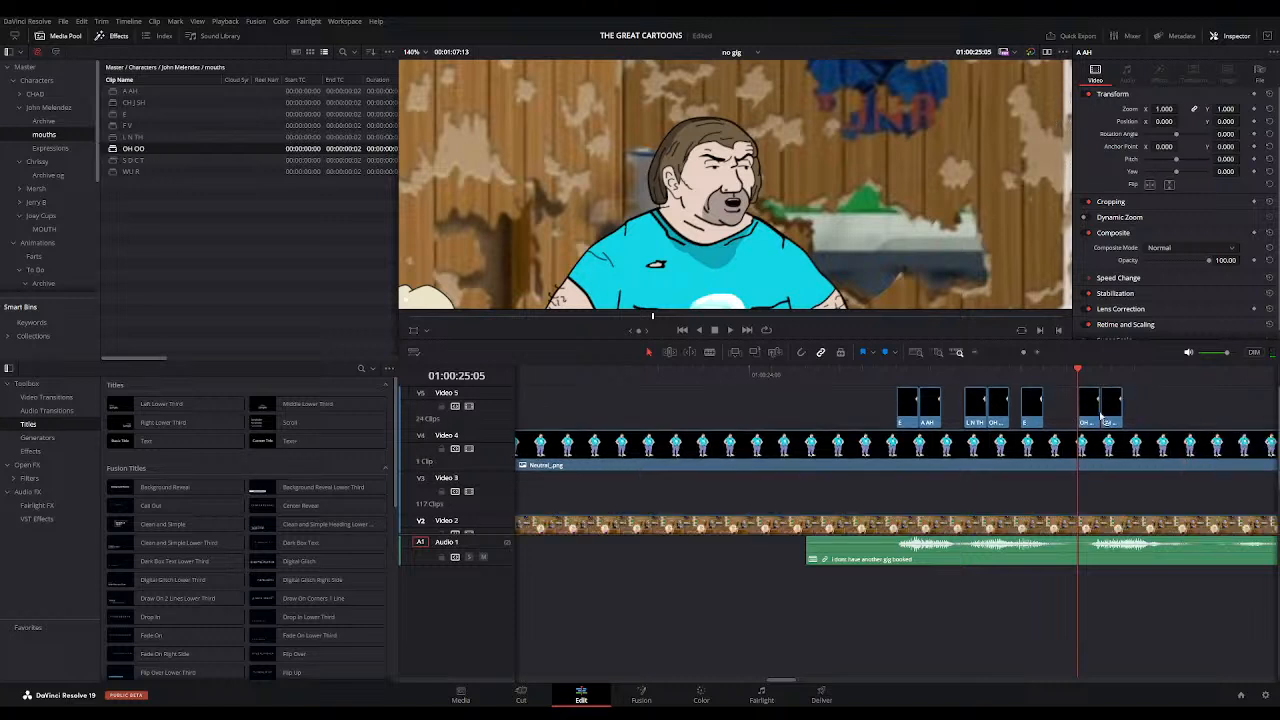
left_click_drag(113, 138, 1095, 412)
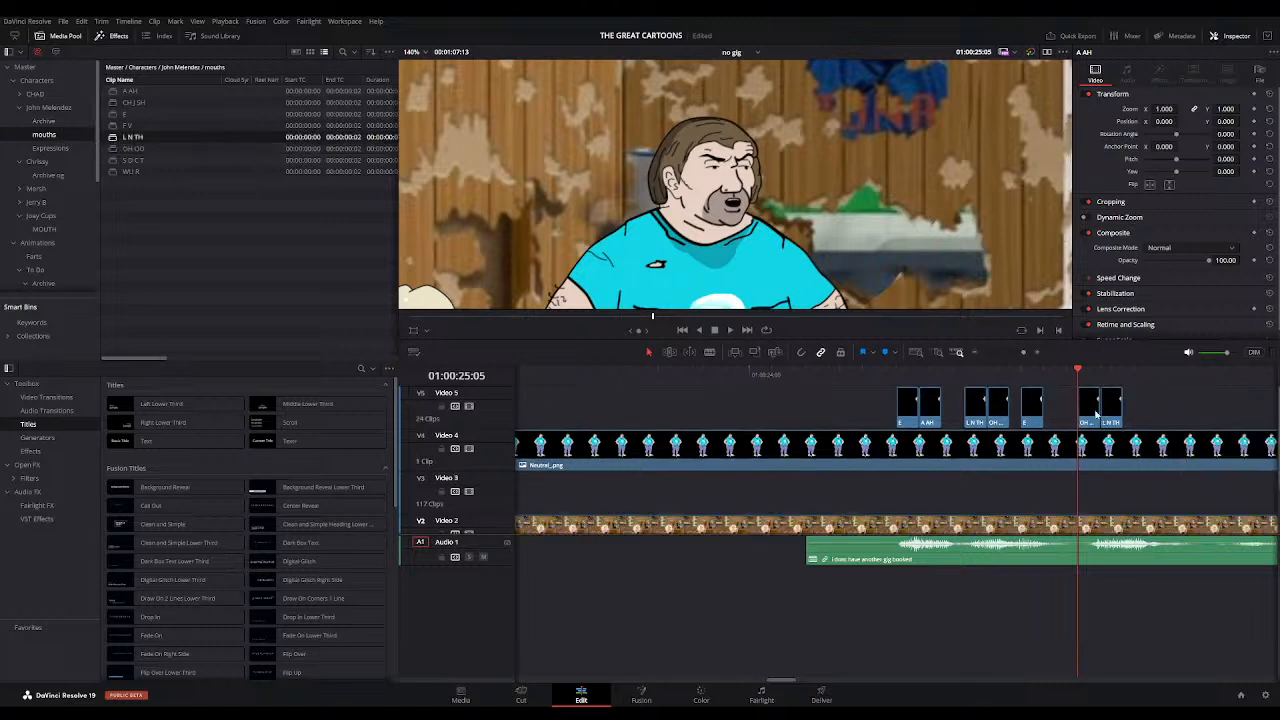
left_click_drag(120, 114, 1122, 420)
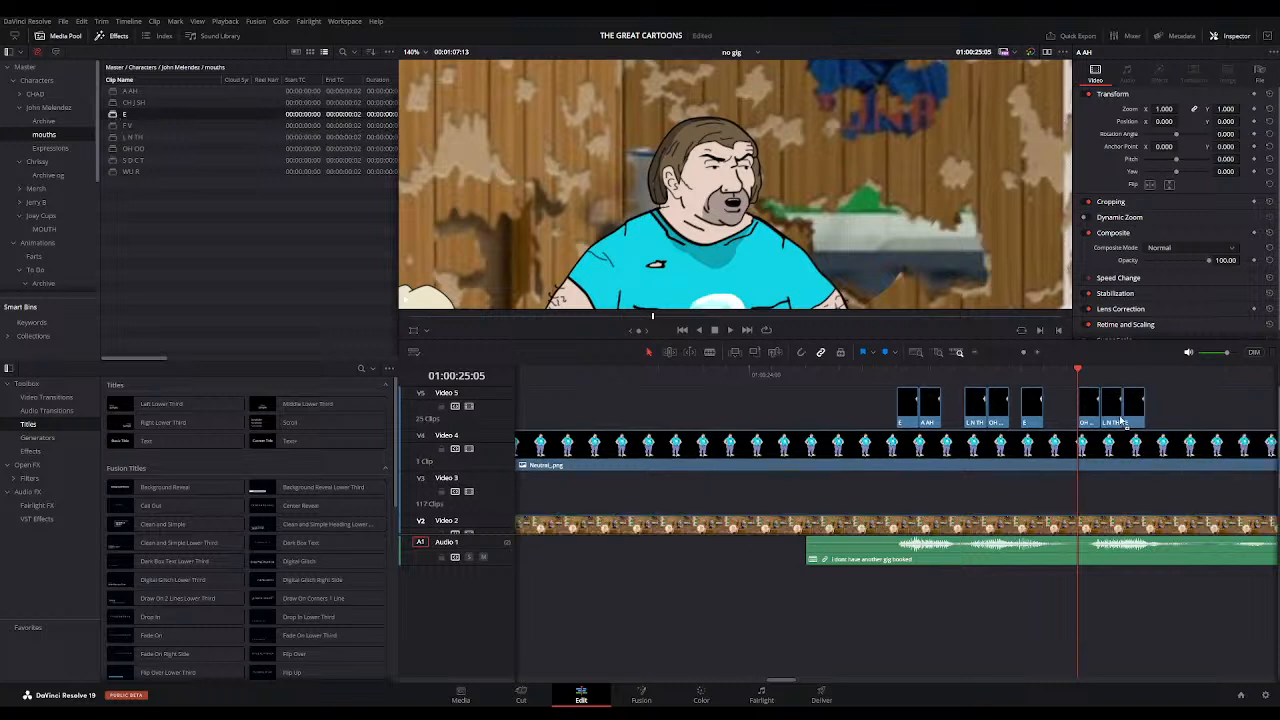
Step: Shift the last three mouth clips, OH OO, L N TH and E, one frame later and replay the line
left_click(1066, 376)
left_click_drag(1214, 404, 1017, 384)
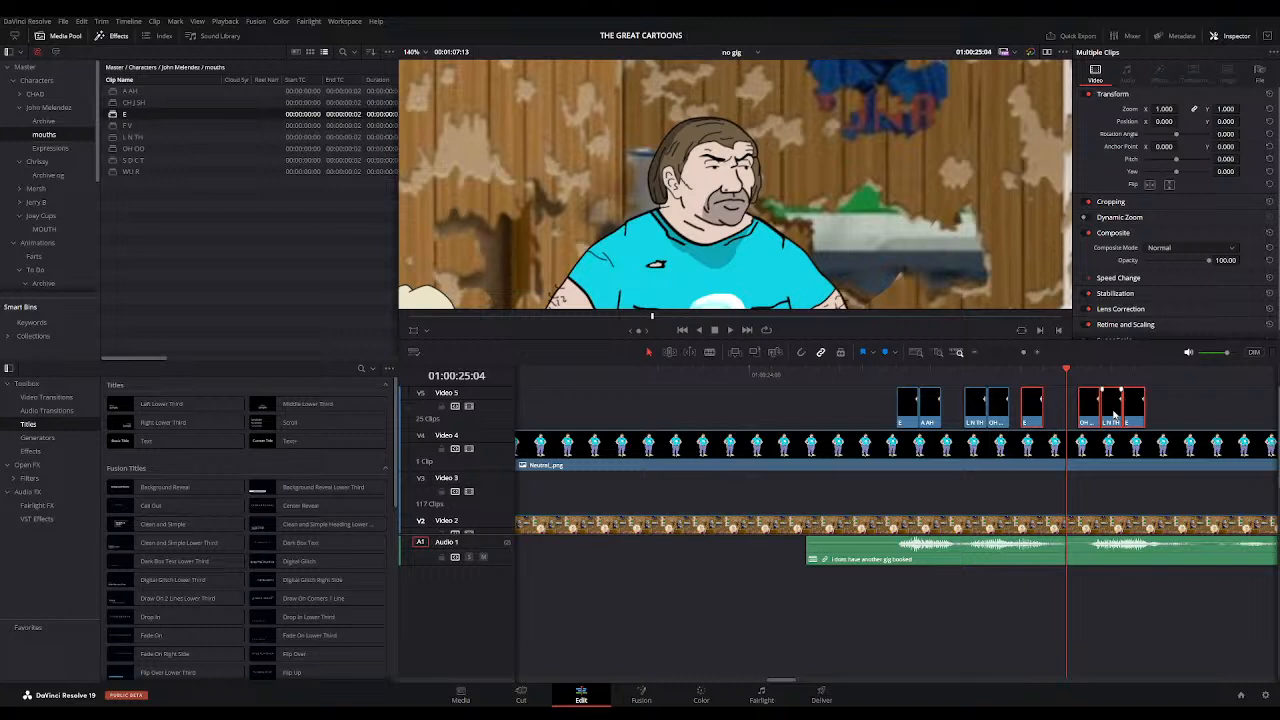
left_click_drag(1185, 413, 1135, 420)
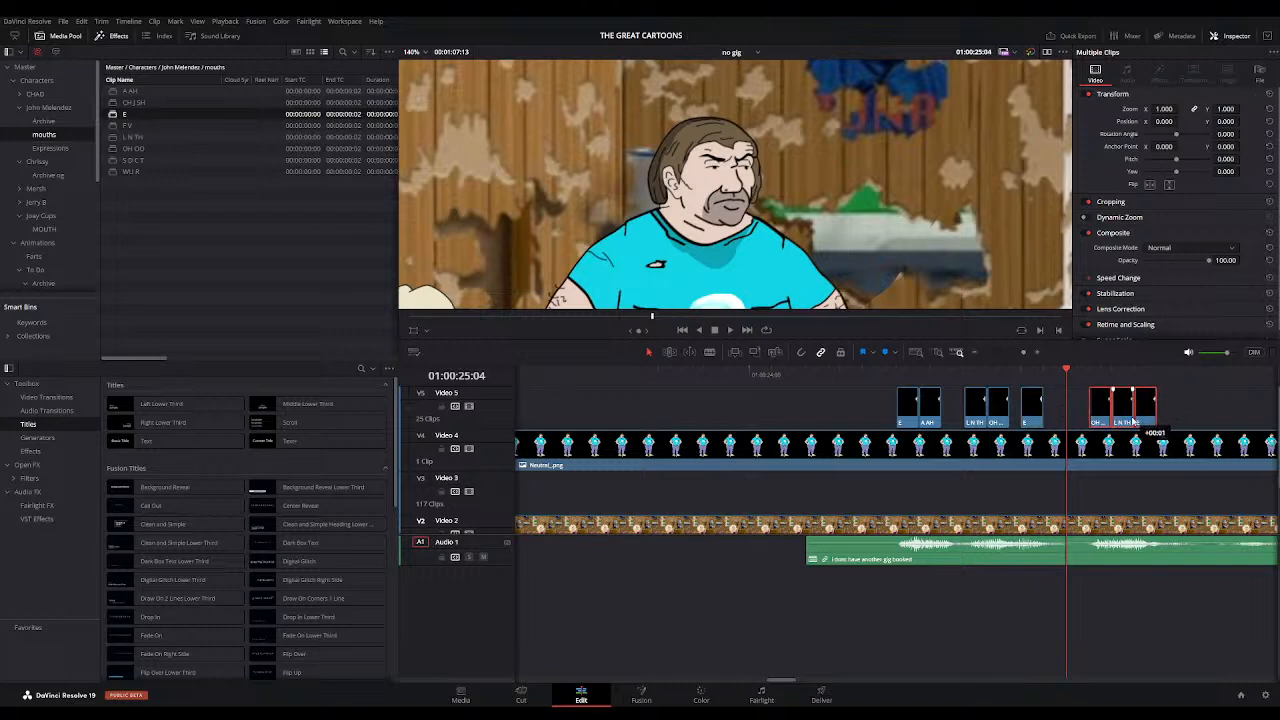
key("space")
left_click(888, 373)
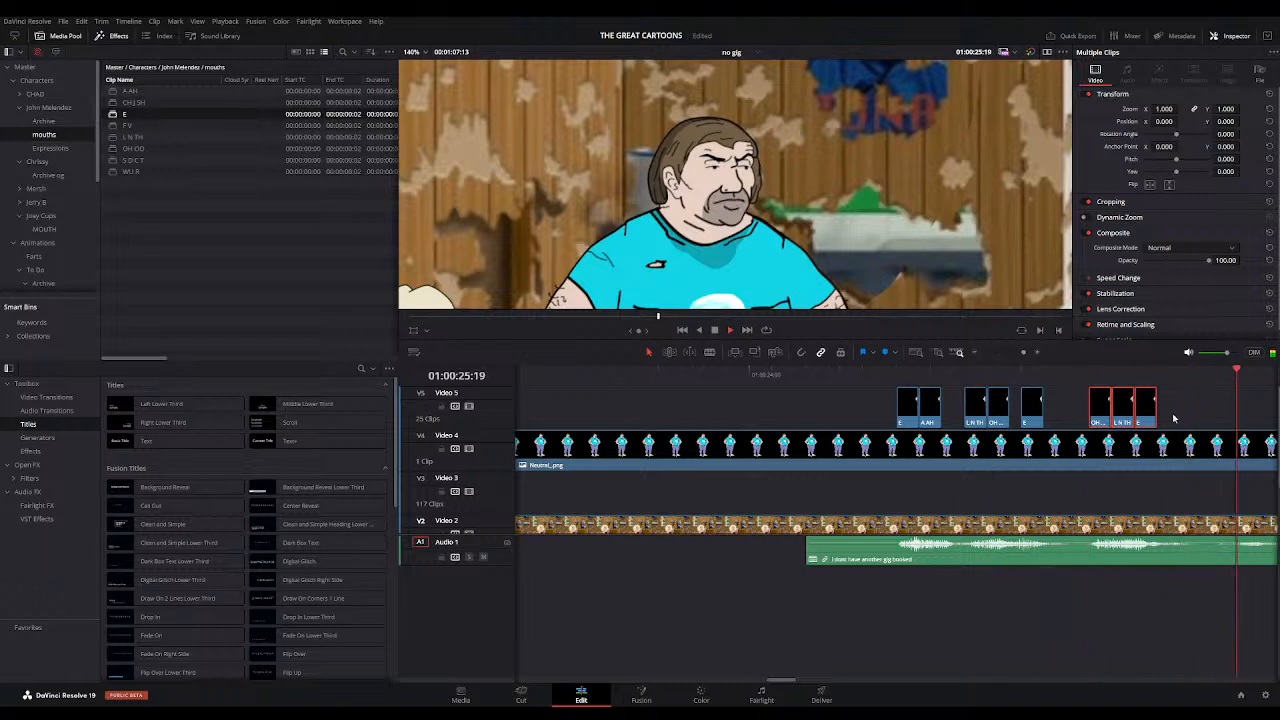
Step: Paste a copy of the E mouth clip directly after the last E and play back the word
left_click(799, 374)
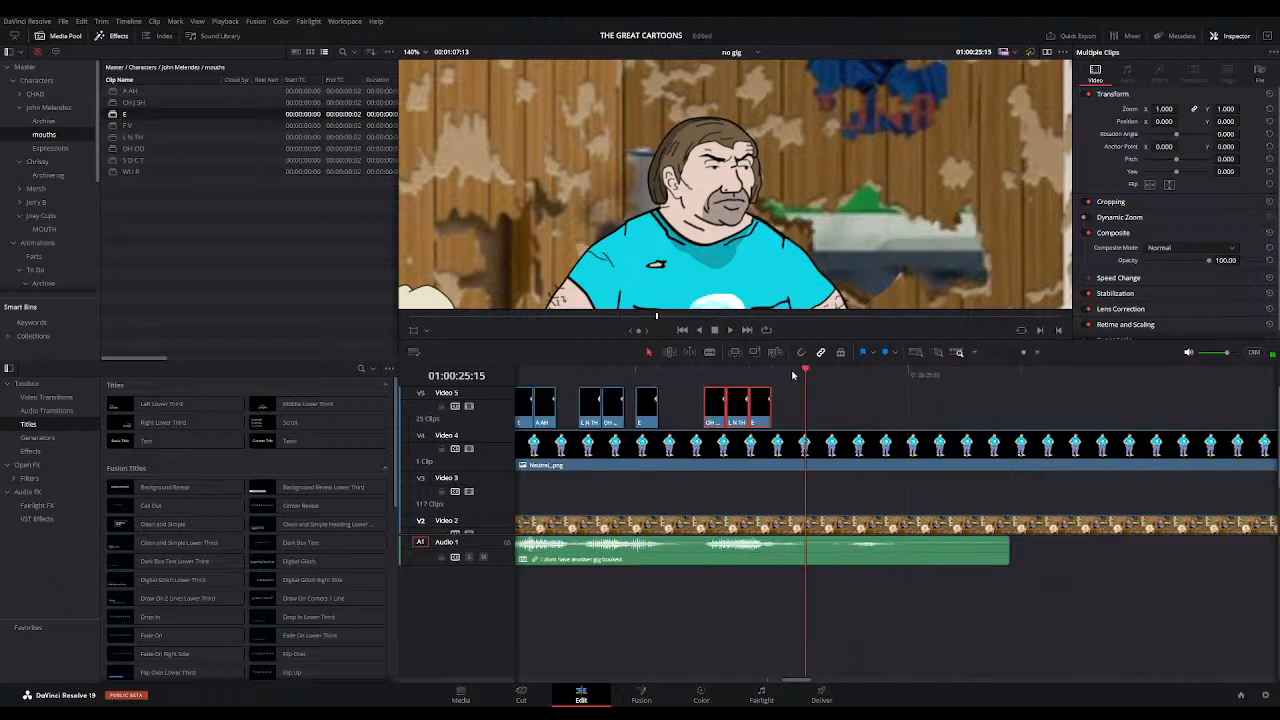
key("space")
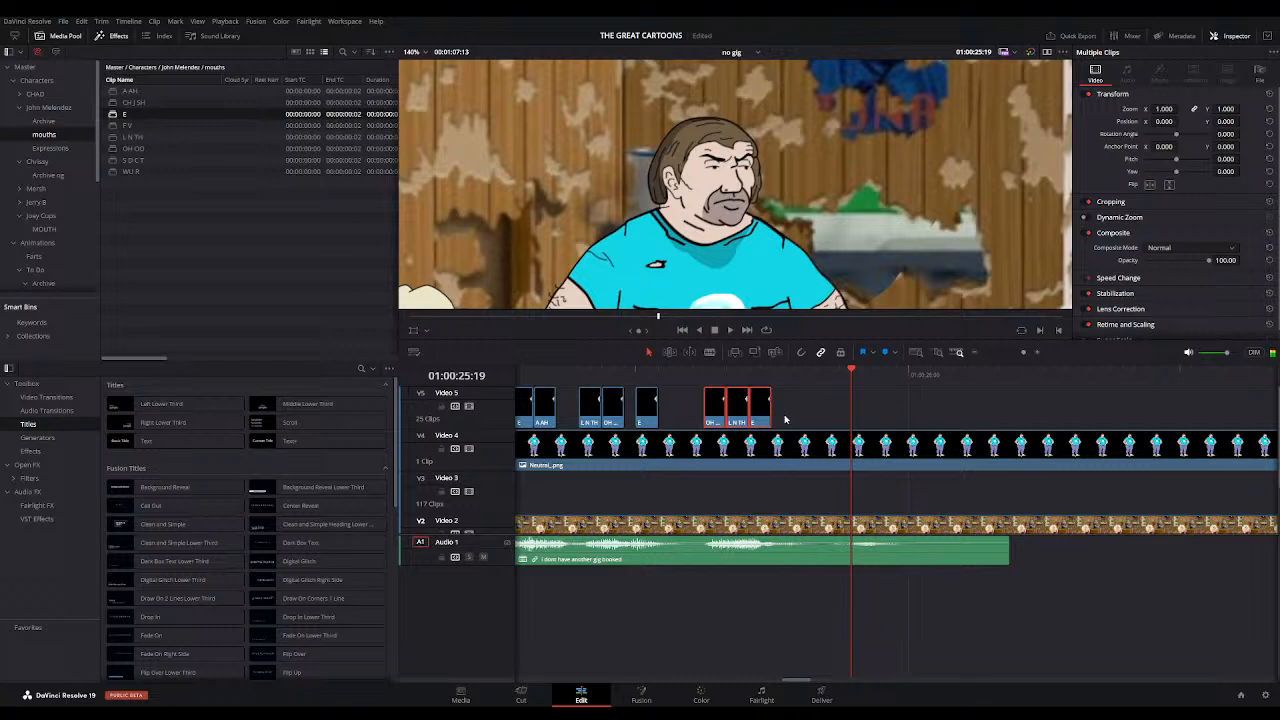
left_click(775, 374)
key("ctrl+v")
left_click(704, 376)
key("space")
key("space")
Step: Place S D C T, OH OO and L N TH mouth clips in a row from 01:00:25:17 and replay the ending
left_click(831, 374)
key("space")
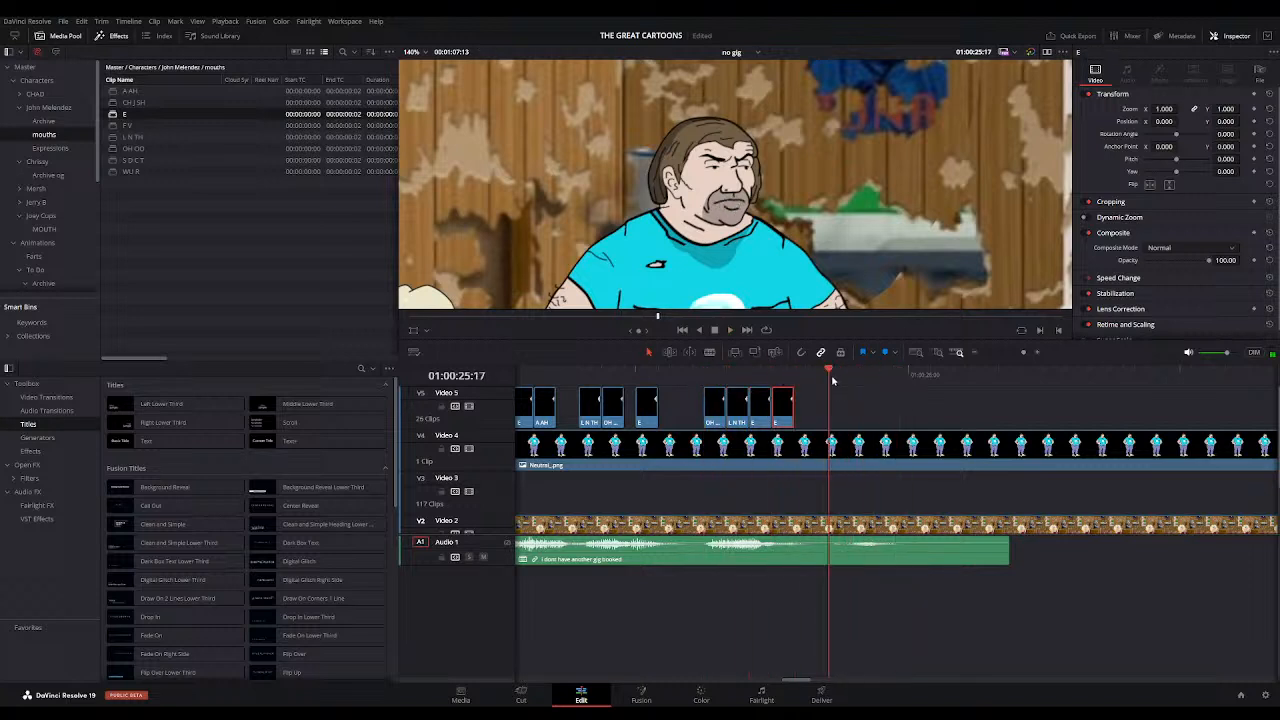
left_click_drag(112, 163, 823, 421)
left_click_drag(132, 148, 848, 424)
left_click_drag(112, 137, 884, 420)
left_click(806, 374)
key("space")
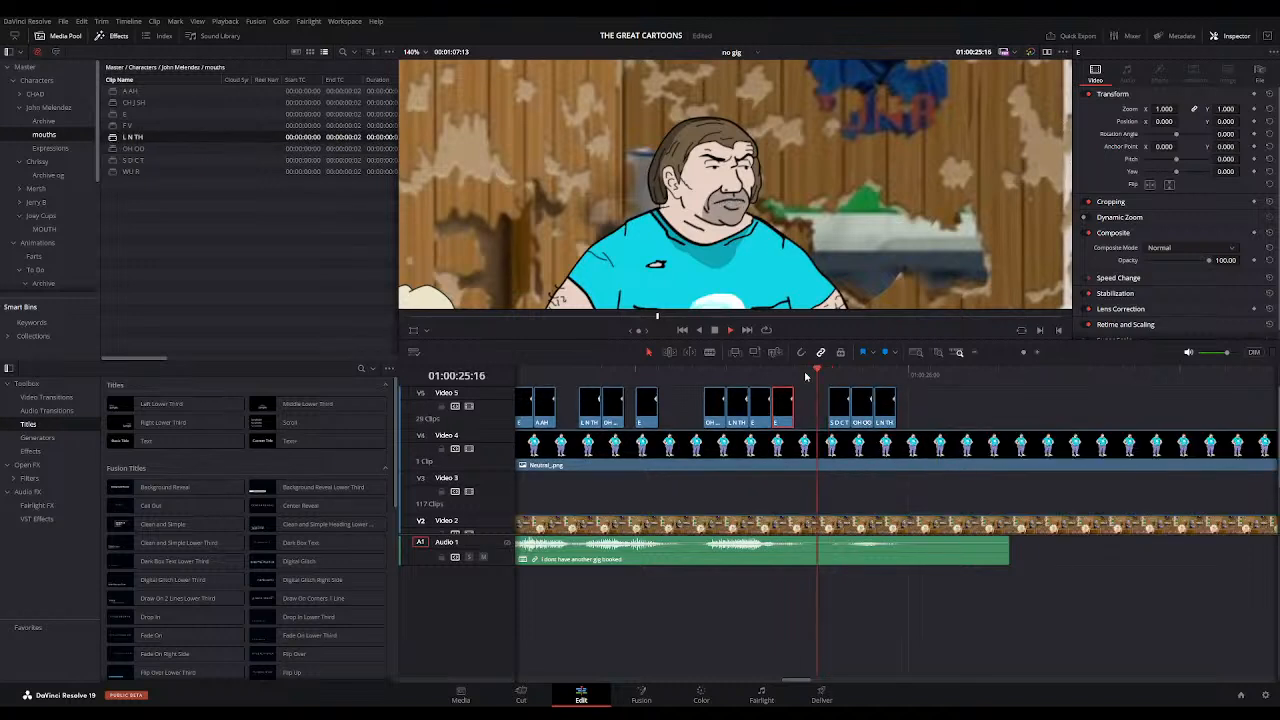
Step: Play back the man's whole line from about 01:00:24:00 to check its lip sync
left_click(975, 355)
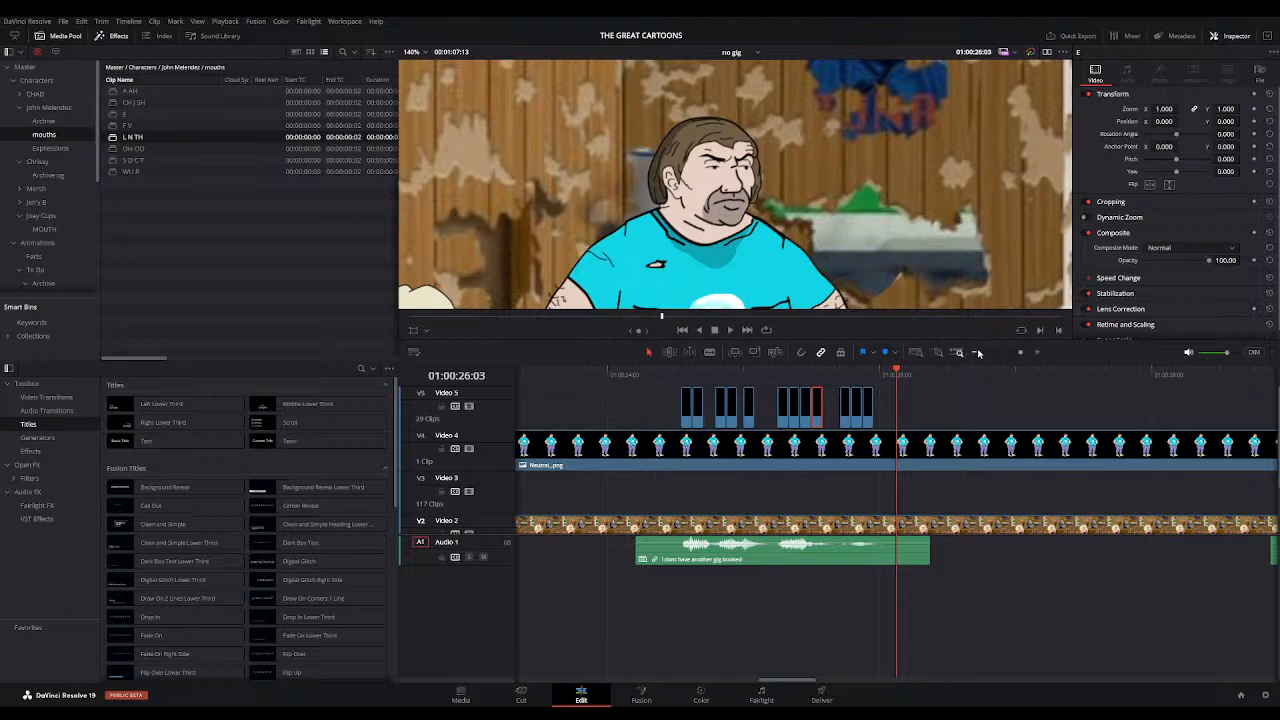
left_click(976, 353)
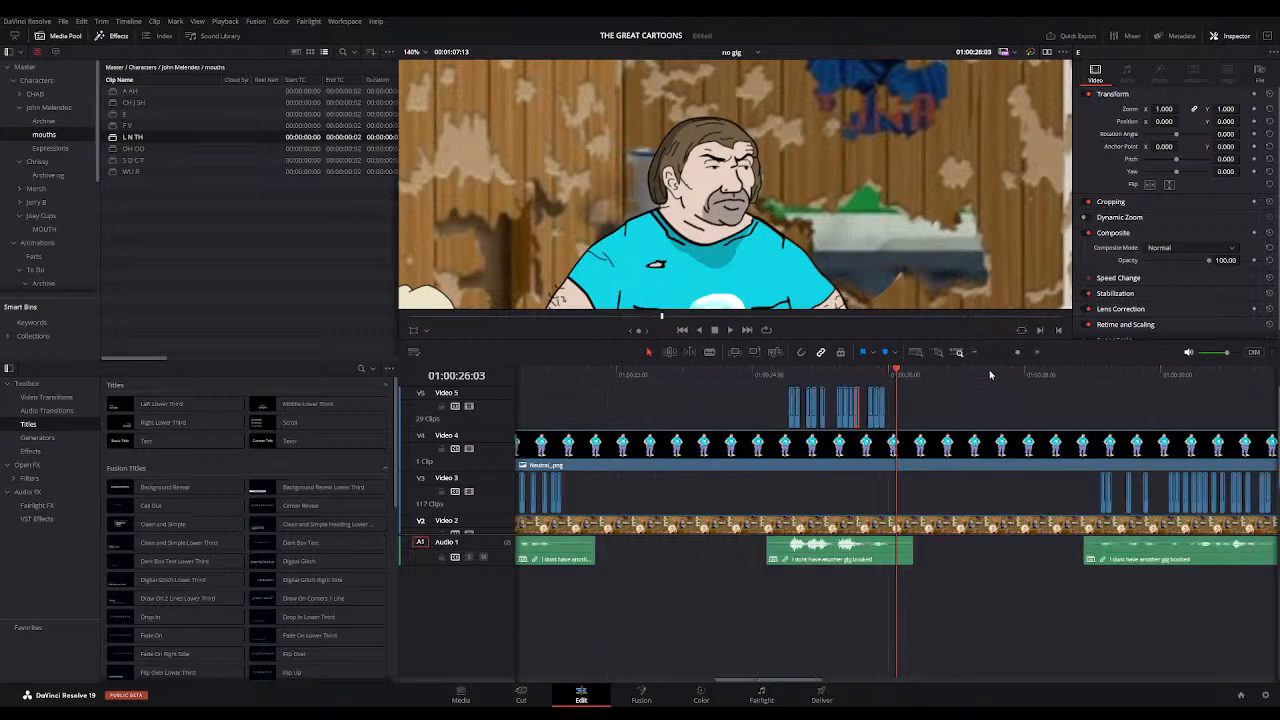
left_click(975, 354)
key("space")
left_click(831, 378)
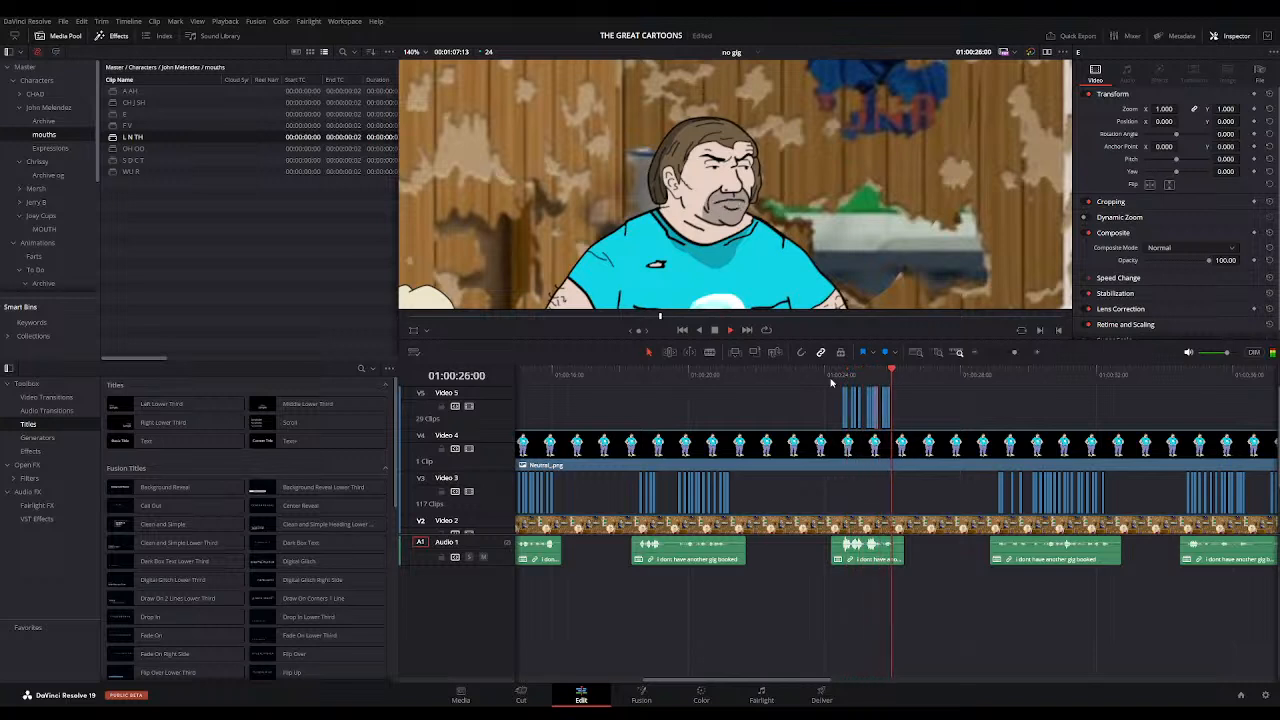
key("space")
Step: Play on through the woman's dialogue and locate the start of the man's next line near 01:00:46:15
left_click(1001, 374)
key("space")
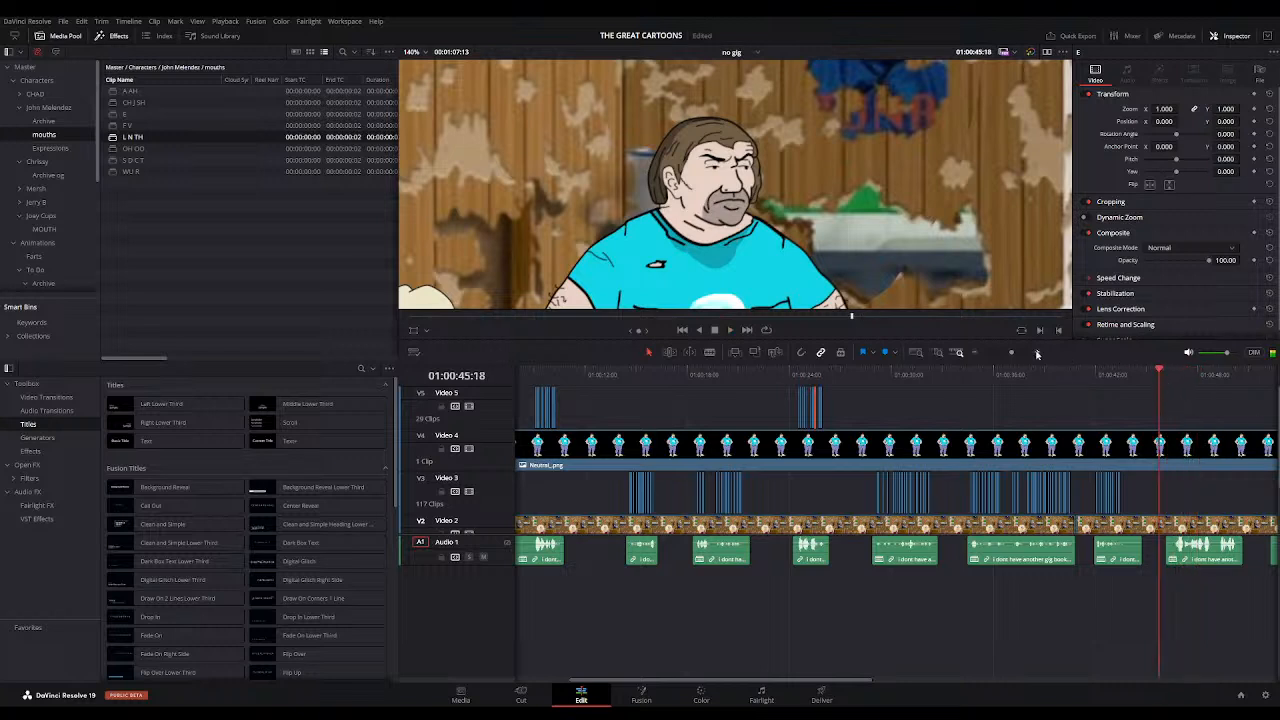
left_click(1037, 353)
left_click(1036, 353)
left_click(956, 375)
left_click(1037, 353)
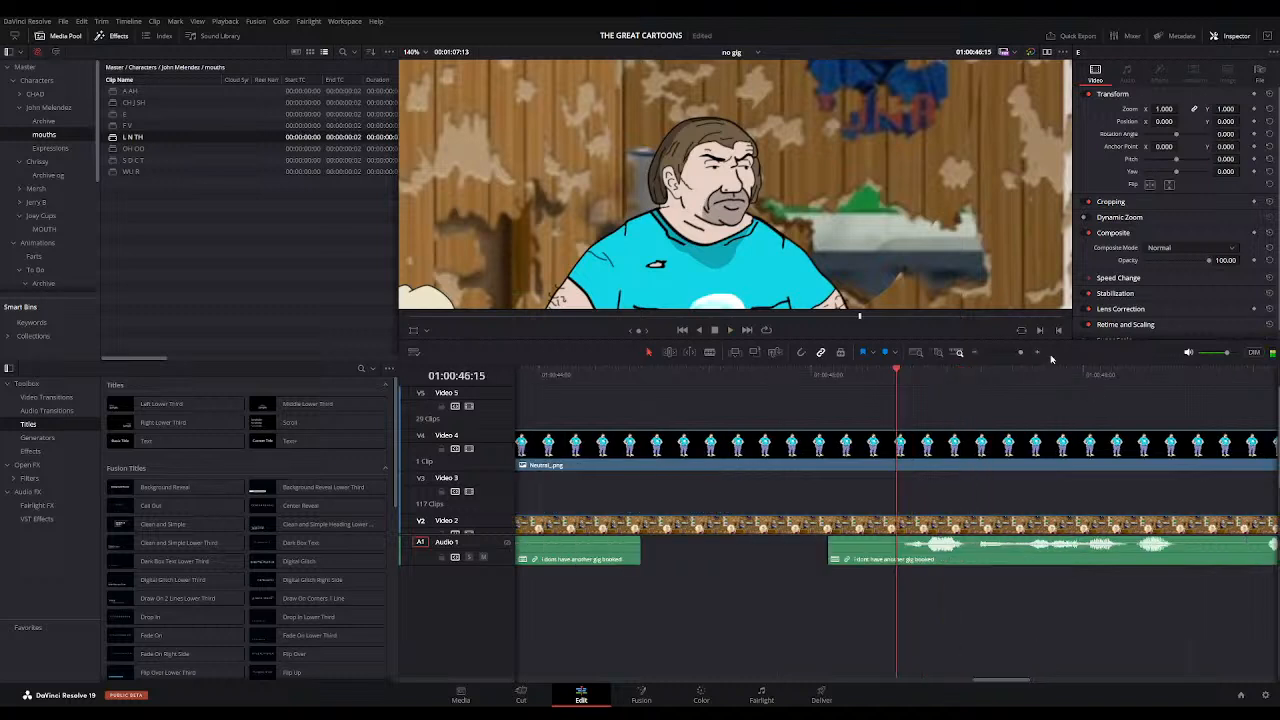
Step: Place the E mouth clip on Video 5 at 01:00:46:16, where the speech starts, and play it back
left_click_drag(896, 369, 899, 369)
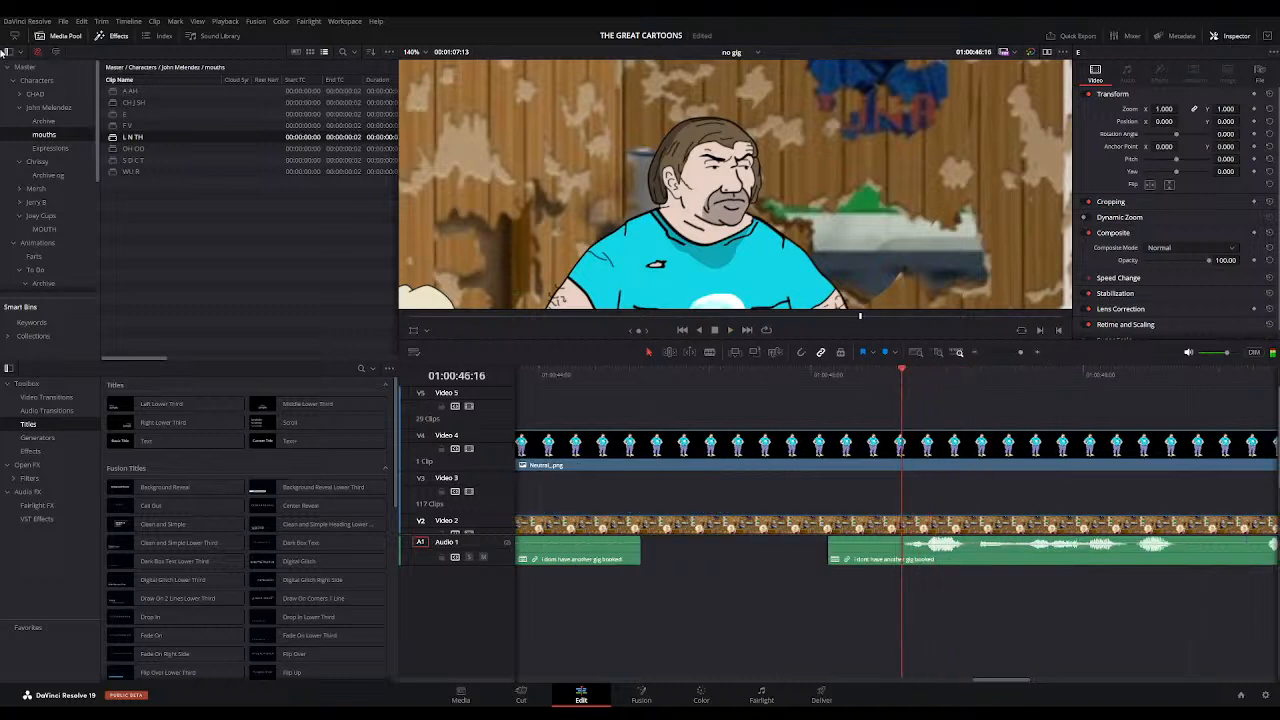
left_click_drag(136, 115, 901, 425)
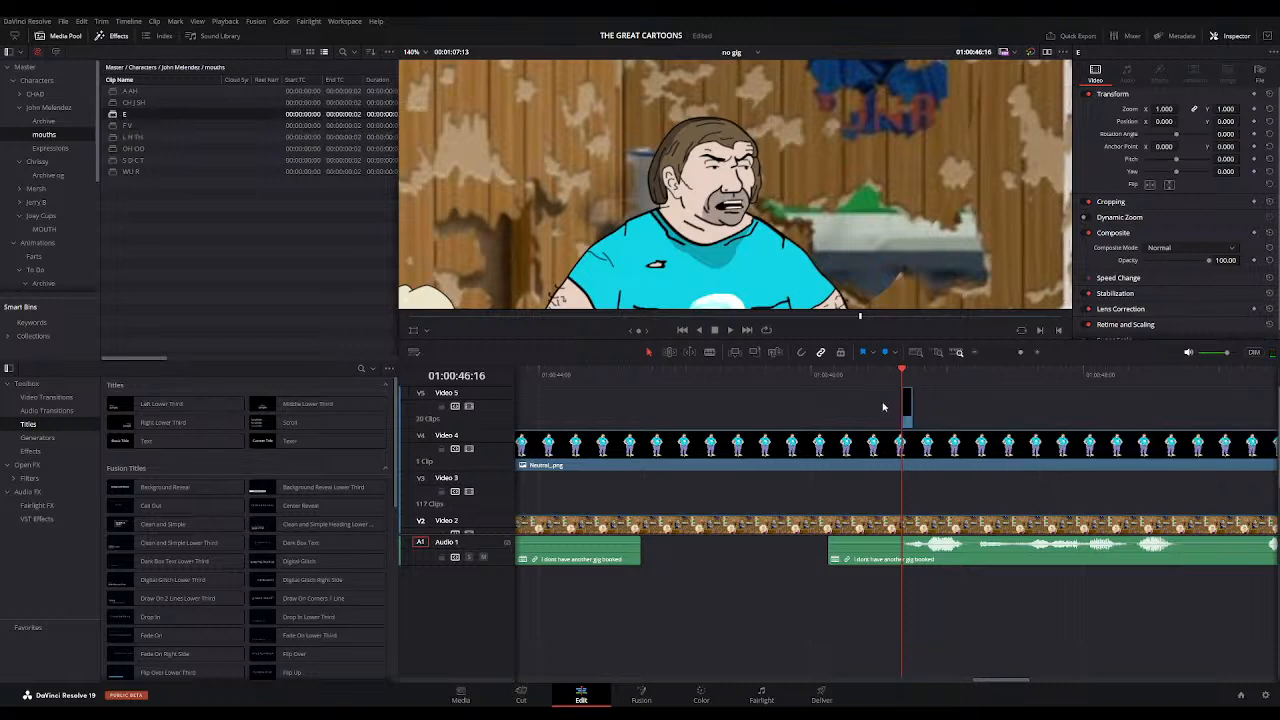
left_click(874, 371)
key("space")
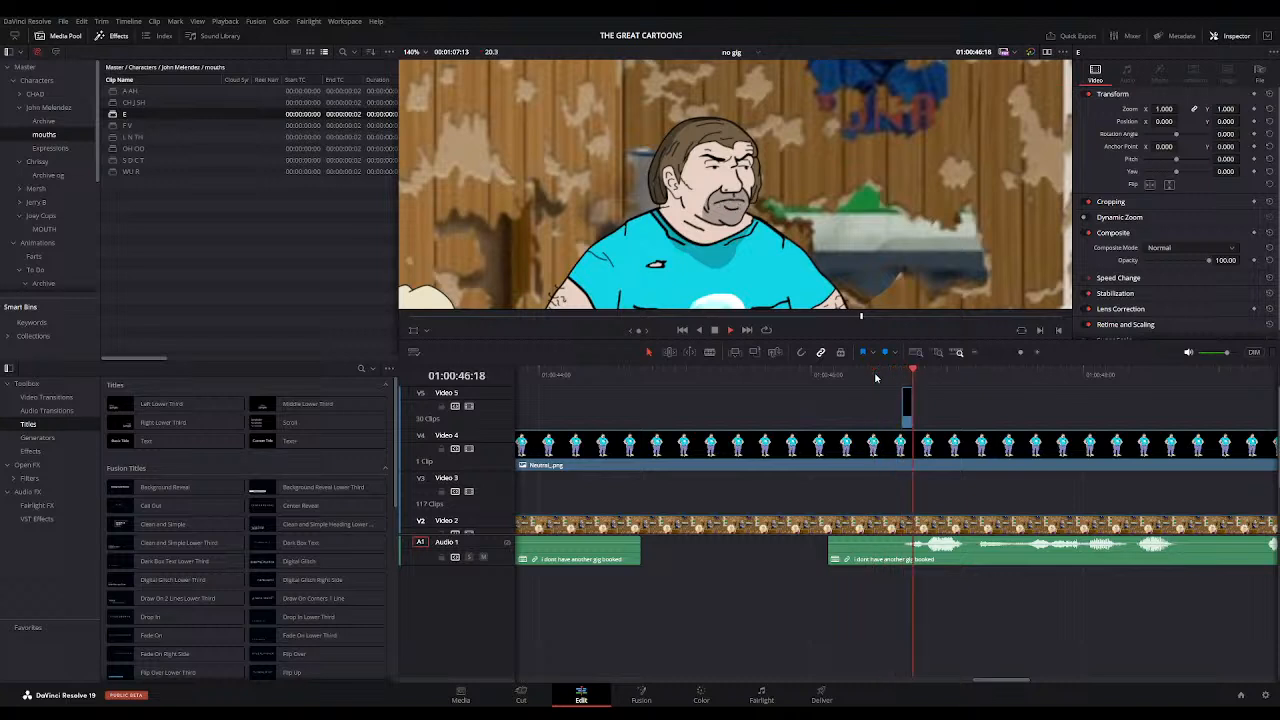
Step: Add the L N TH and OH OO mouth clips side by side on Video 5, just after the first E mouth
left_click_drag(130, 137, 921, 405)
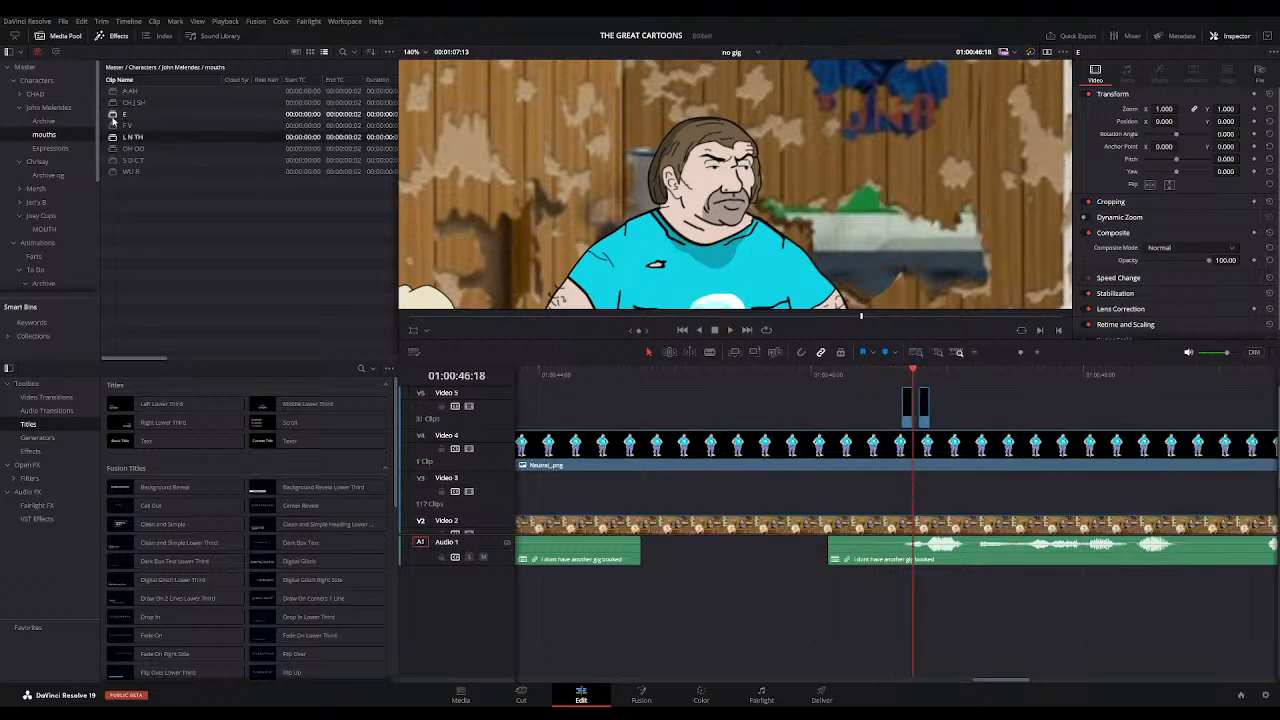
left_click_drag(130, 148, 928, 421)
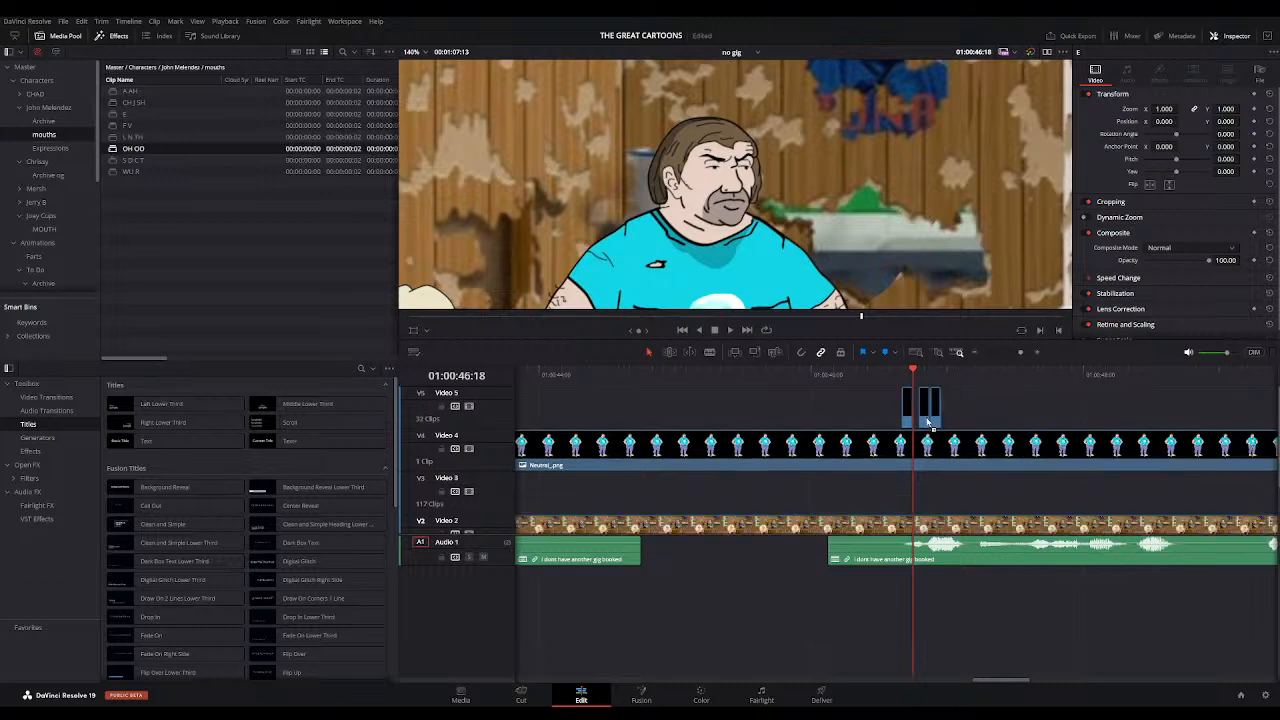
key("space")
left_click(880, 371)
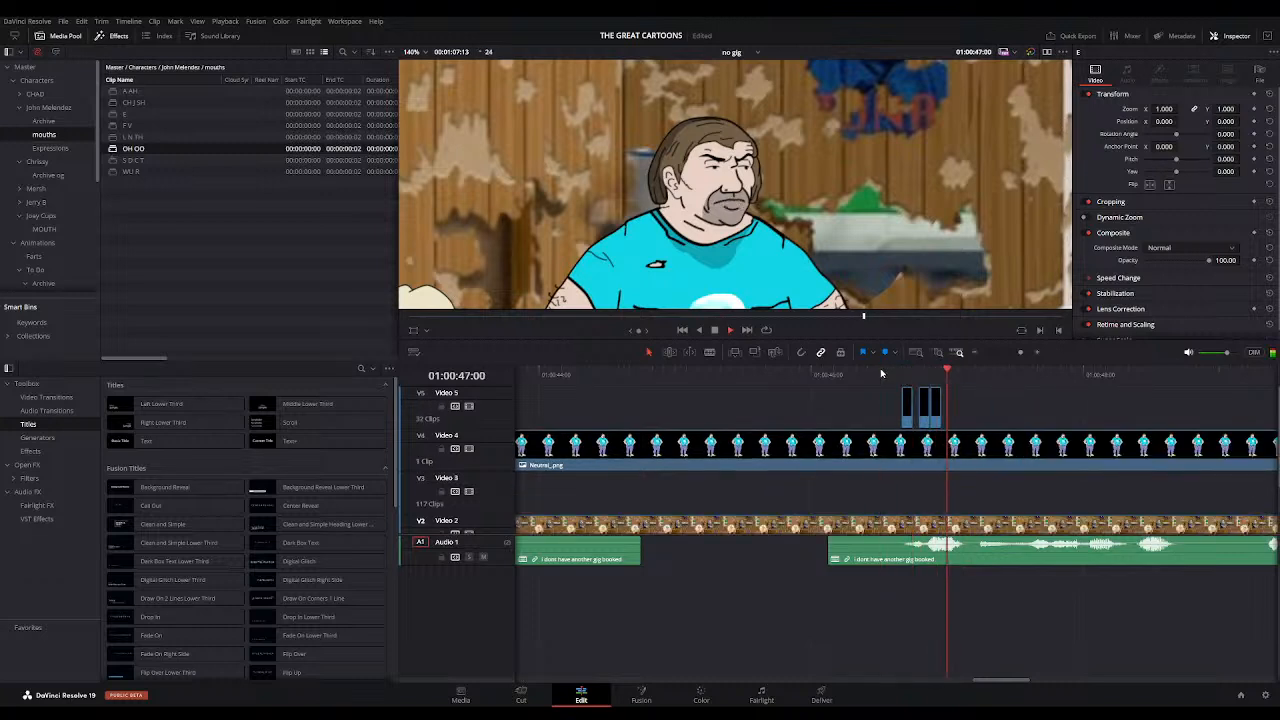
Step: Add an E mouth clip on Video 5 at 01:00:47:00, shortly after the OH OO mouth, and play the passage
key("space")
left_click_drag(113, 115, 952, 430)
left_click(880, 376)
key("space")
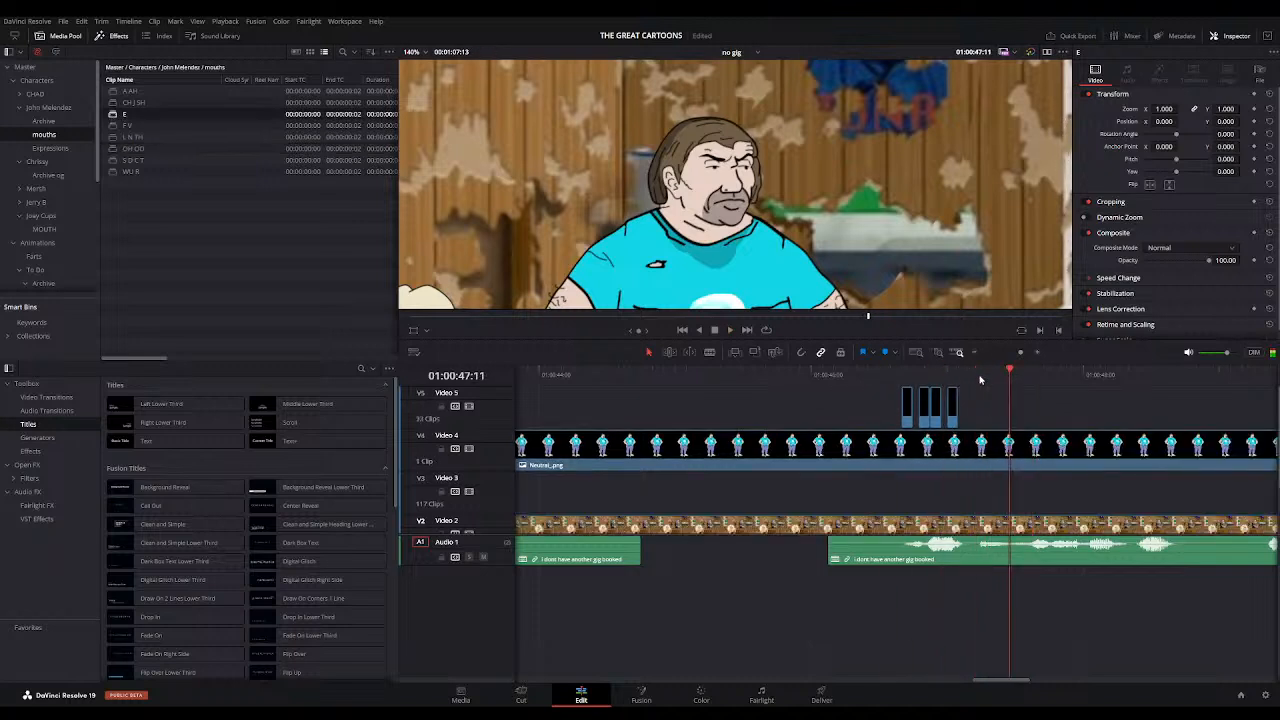
Step: Place two F V mouth clips back to back on Video 5 over the next sound in the dialogue
left_click_drag(127, 125, 975, 425)
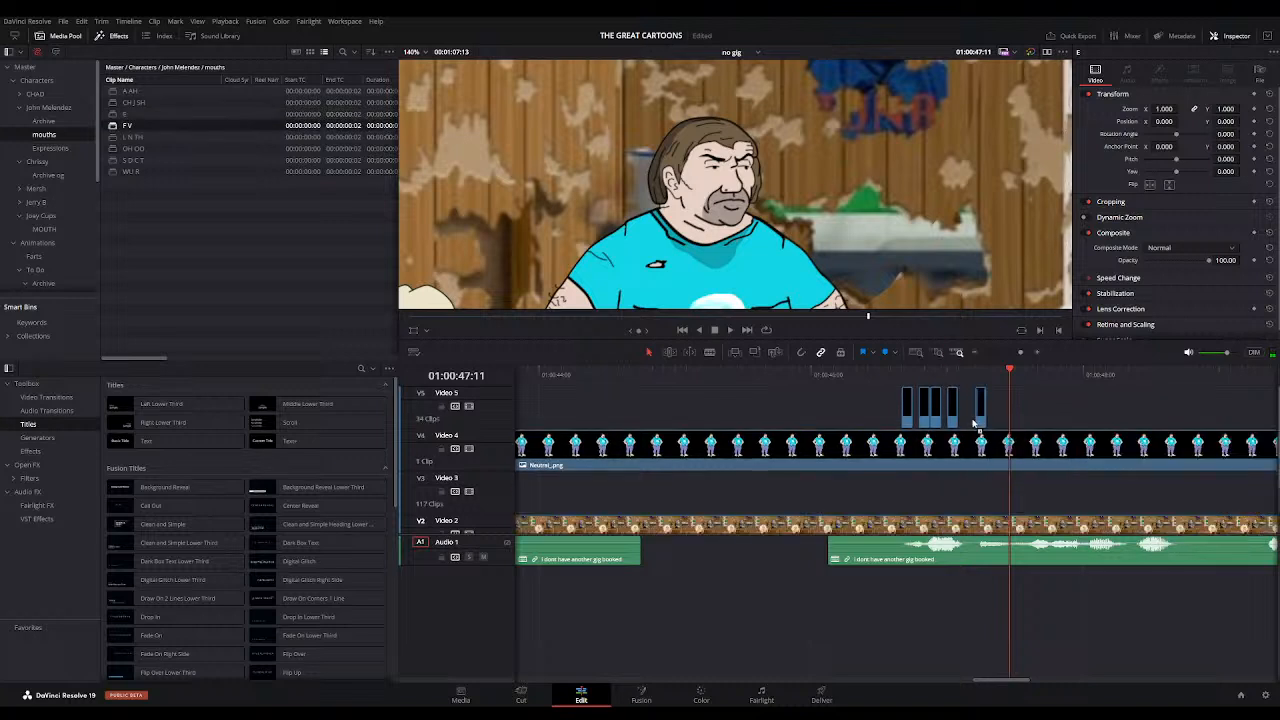
left_click(987, 374)
key("ctrl+v")
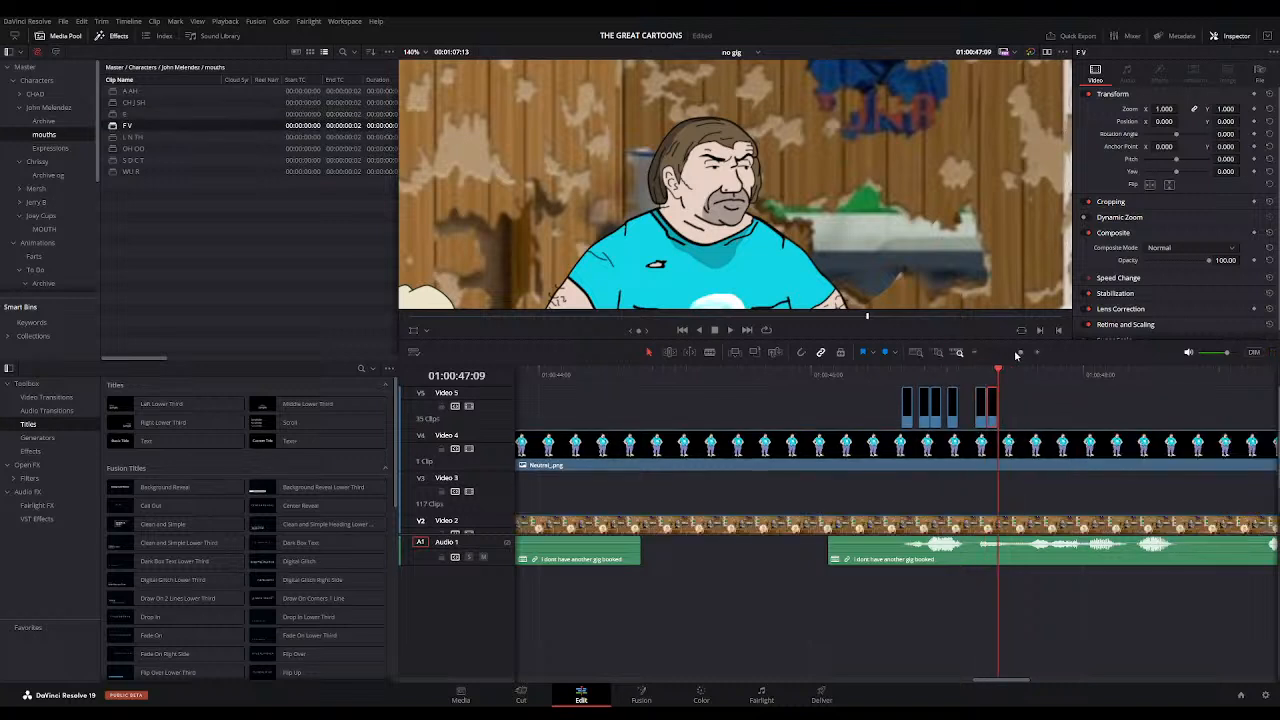
Step: Add the S D C T mouth clip directly after the second F V mouth on Video 5 and play the line
left_click(1037, 353)
left_click_drag(117, 160, 906, 410)
left_click(680, 374)
key("space")
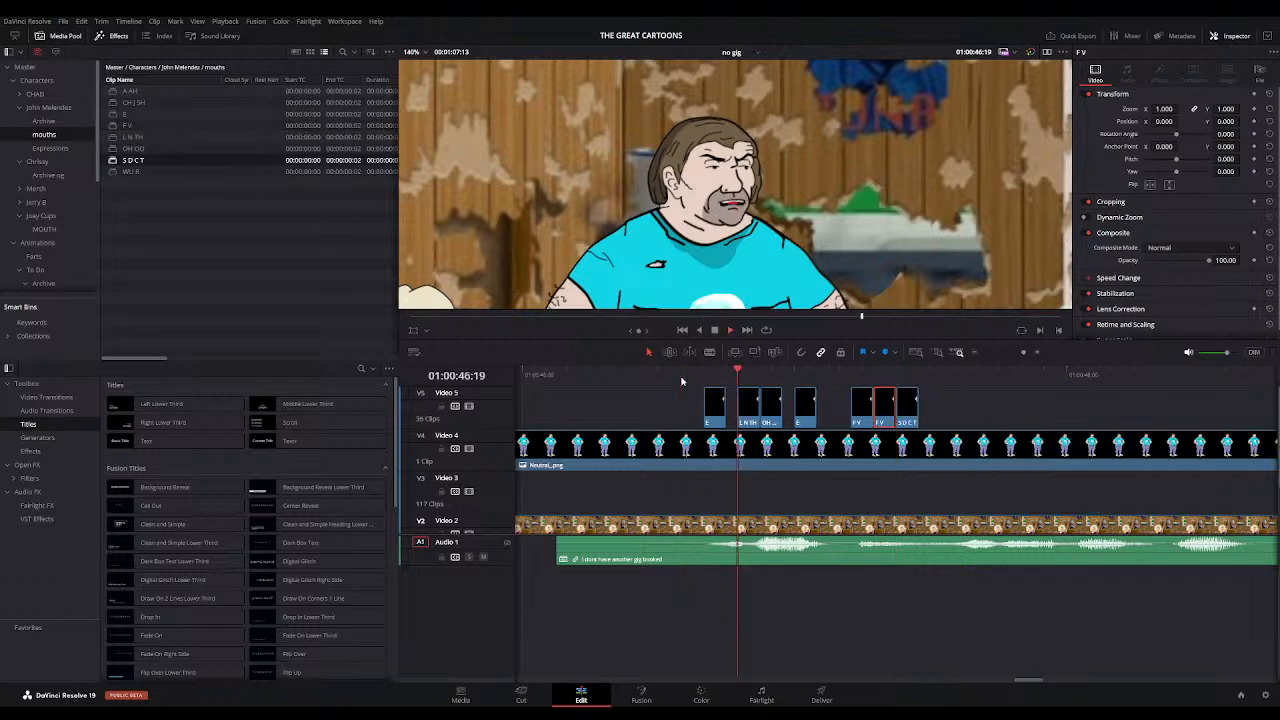
Step: Replace the two F V mouth clips on Video 5 with two E mouth clips
left_click(681, 375)
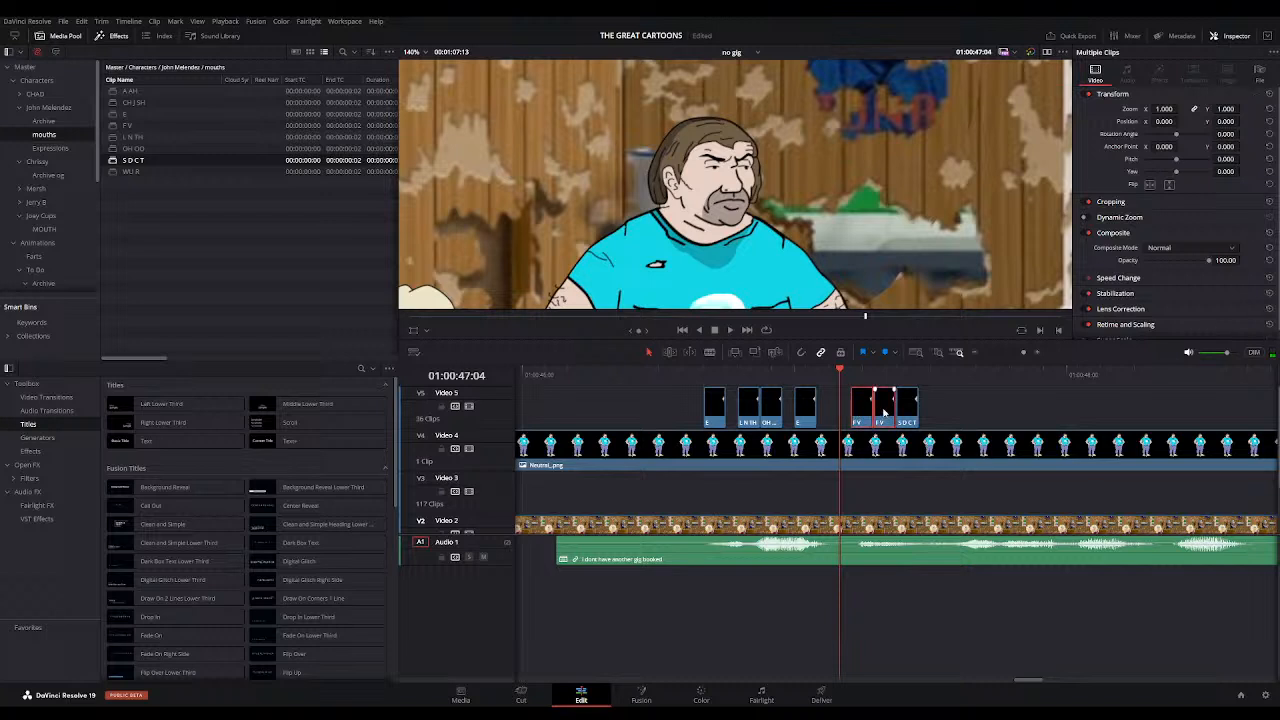
key("BackSpace")
left_click_drag(118, 114, 872, 423)
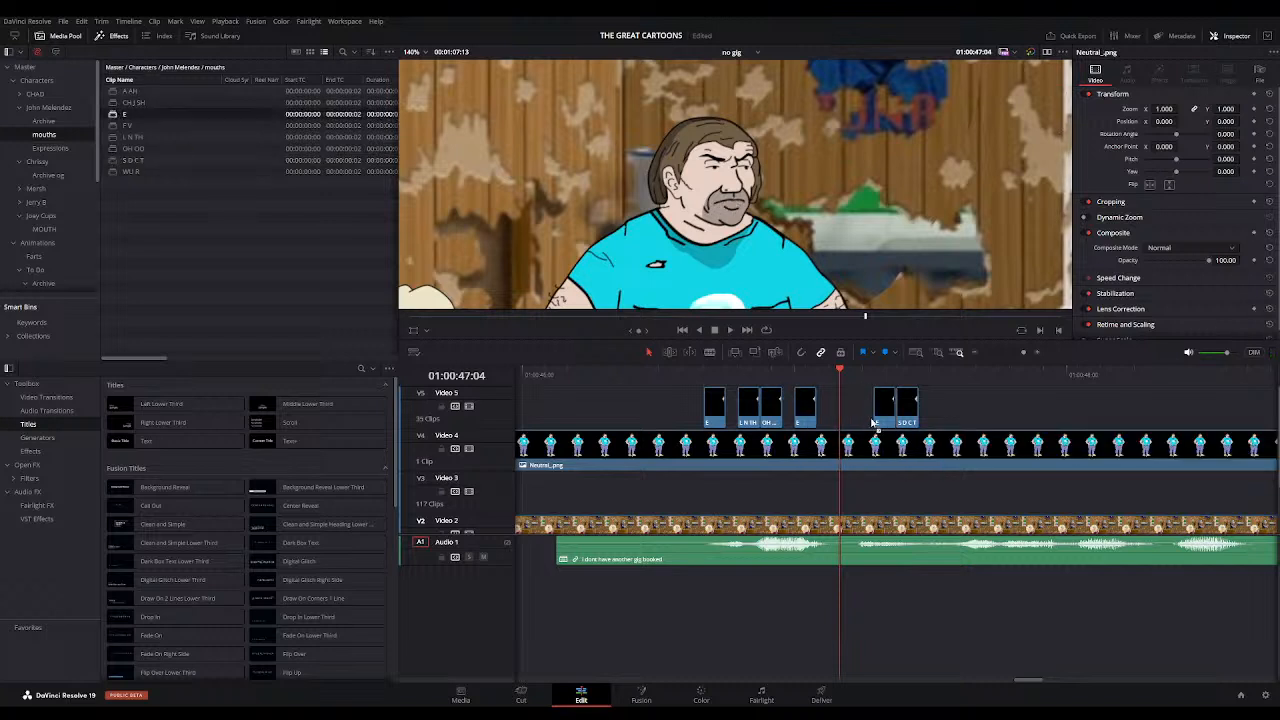
left_click(849, 370)
key("ctrl+v")
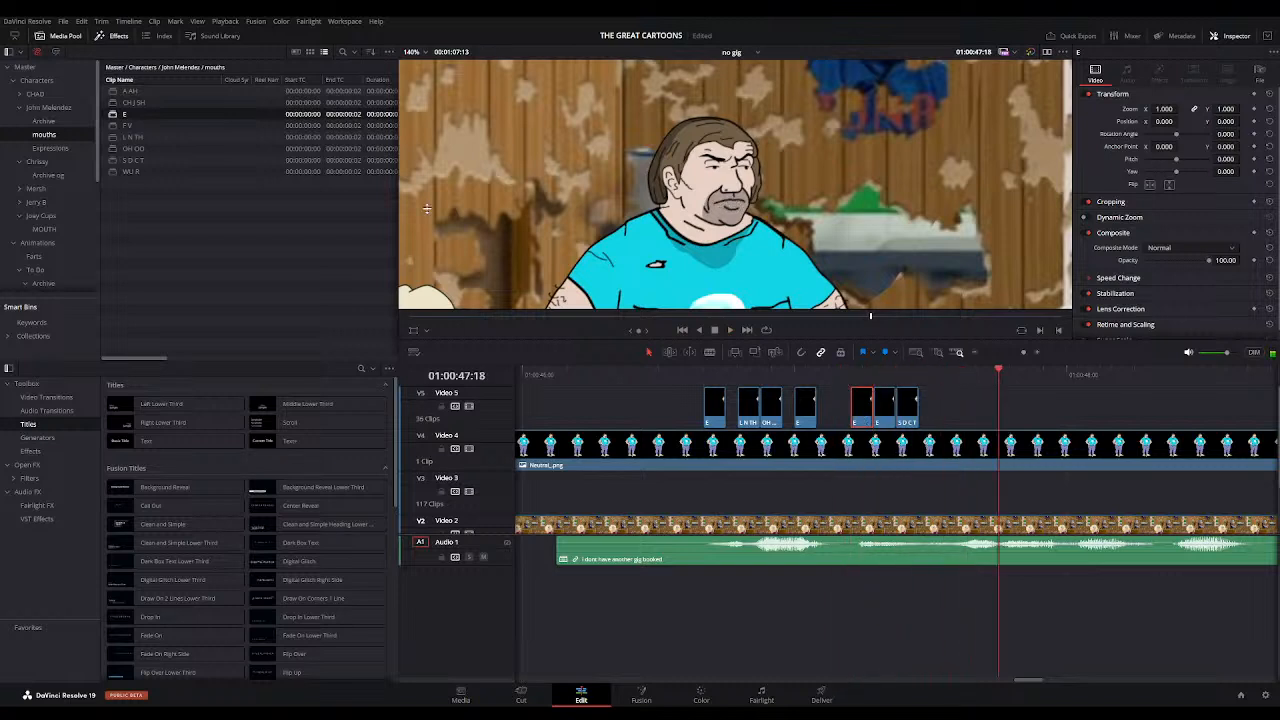
Step: Add a WU R mouth followed by two E mouths on Video 5, shortly after the S D C T mouth, and play them back
left_click_drag(123, 171, 942, 414)
left_click_drag(131, 114, 978, 413)
left_click(987, 374)
key("ctrl+v")
left_click(940, 375)
key("space")
key("space")
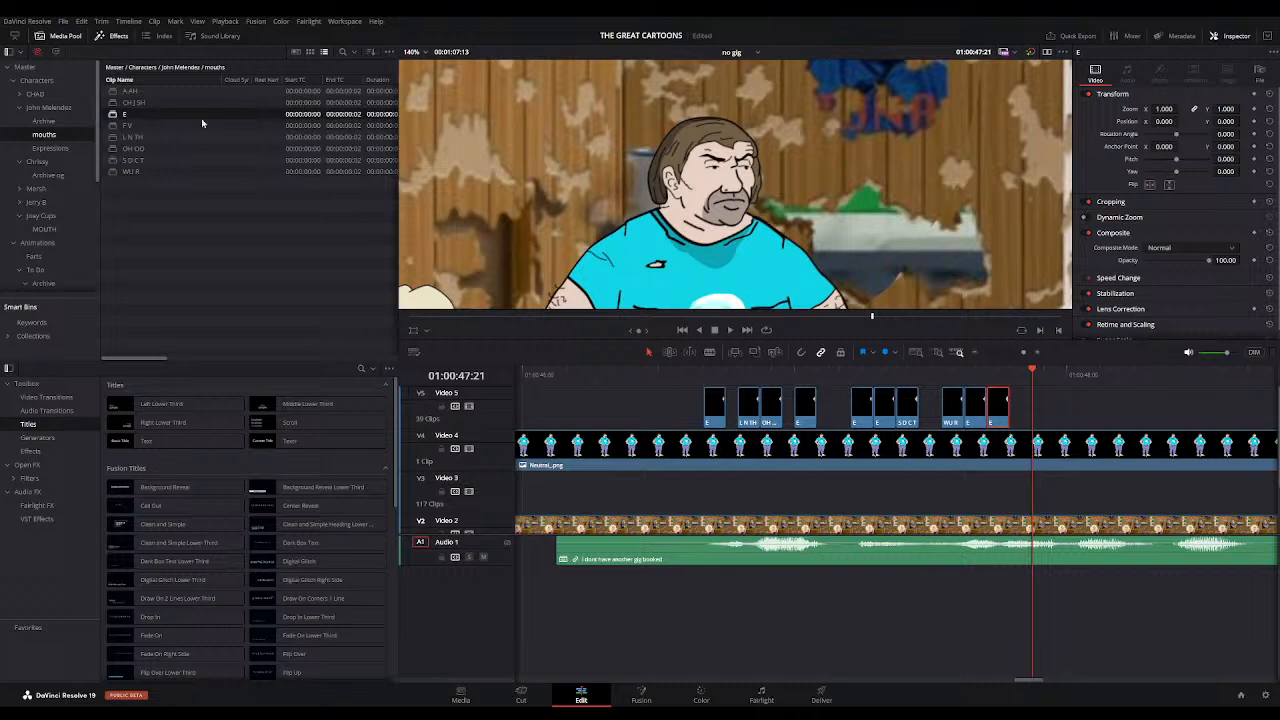
Step: Overlay an L N TH mouth on the end of the last E mouth, add another E directly after it, and play the line
left_click_drag(135, 137, 1000, 422)
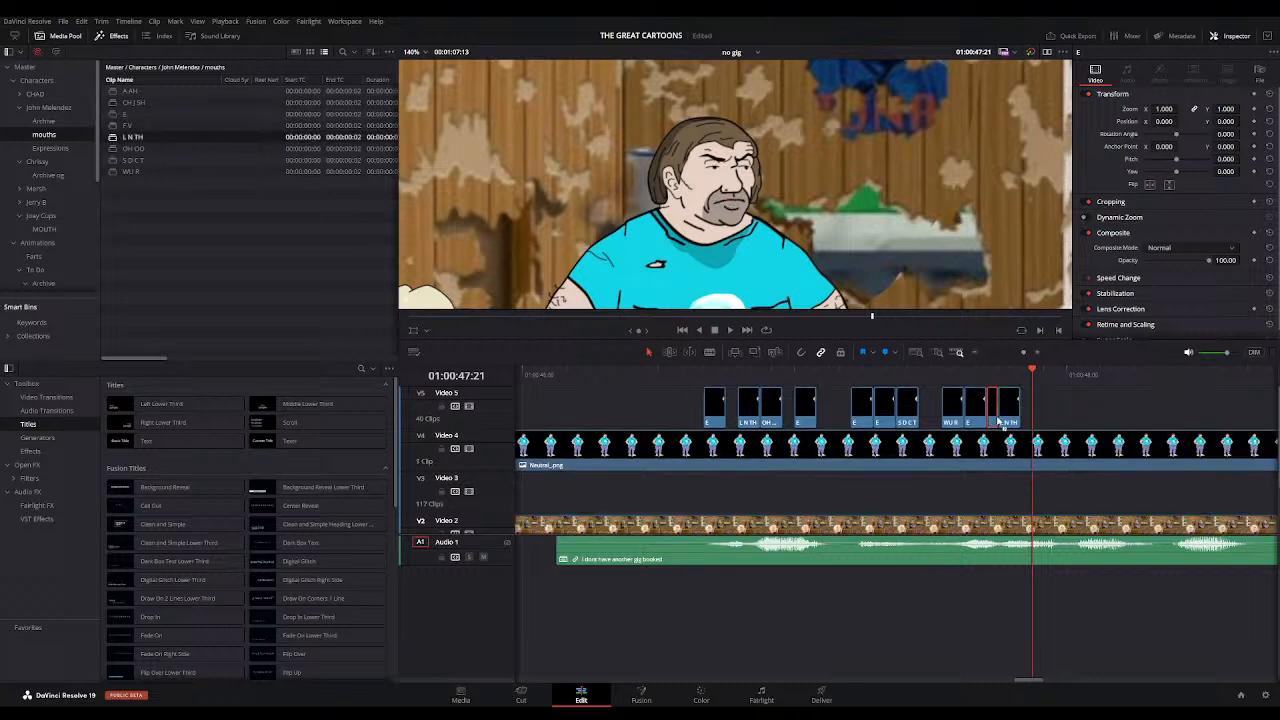
left_click(1020, 375)
key("ctrl+v")
left_click(683, 373)
key("space")
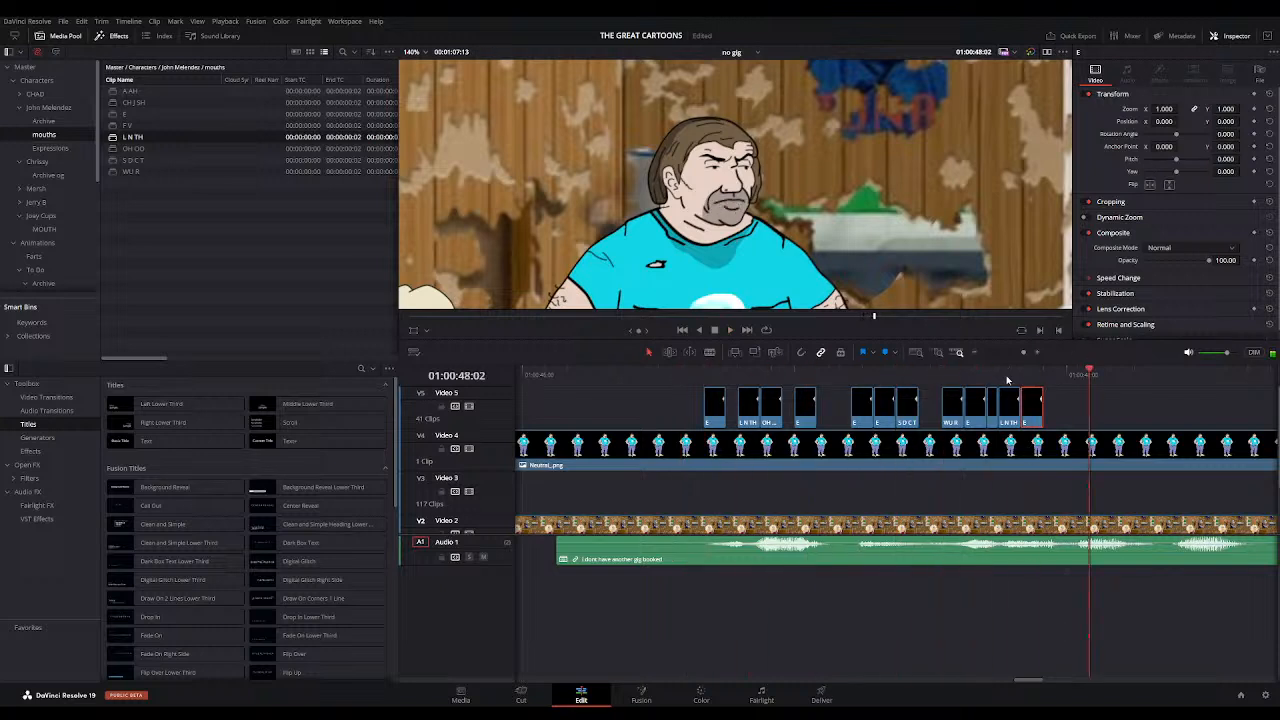
Step: Add the A AH mouth clip on Video 5 at 01:00:47:23 and play the section back
left_click_drag(931, 381, 1058, 378)
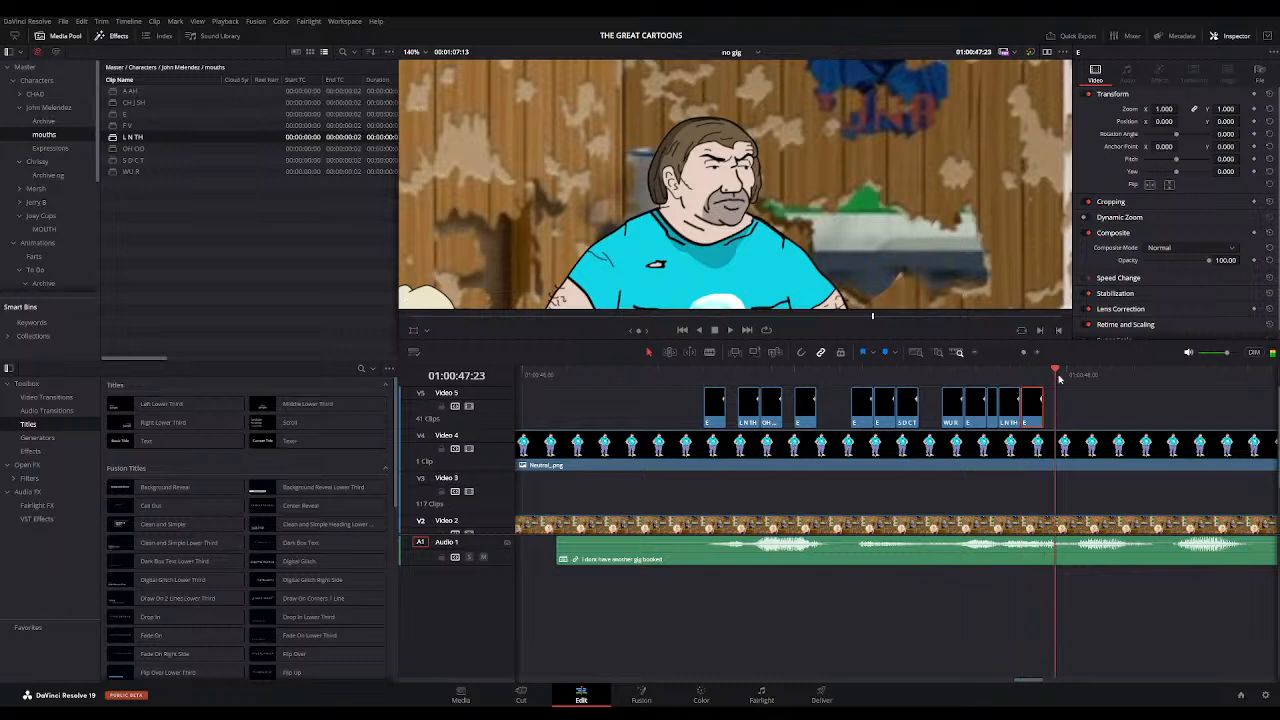
left_click_drag(124, 93, 1062, 414)
left_click_drag(940, 378, 1071, 410)
left_click(941, 378)
key("space")
key("space")
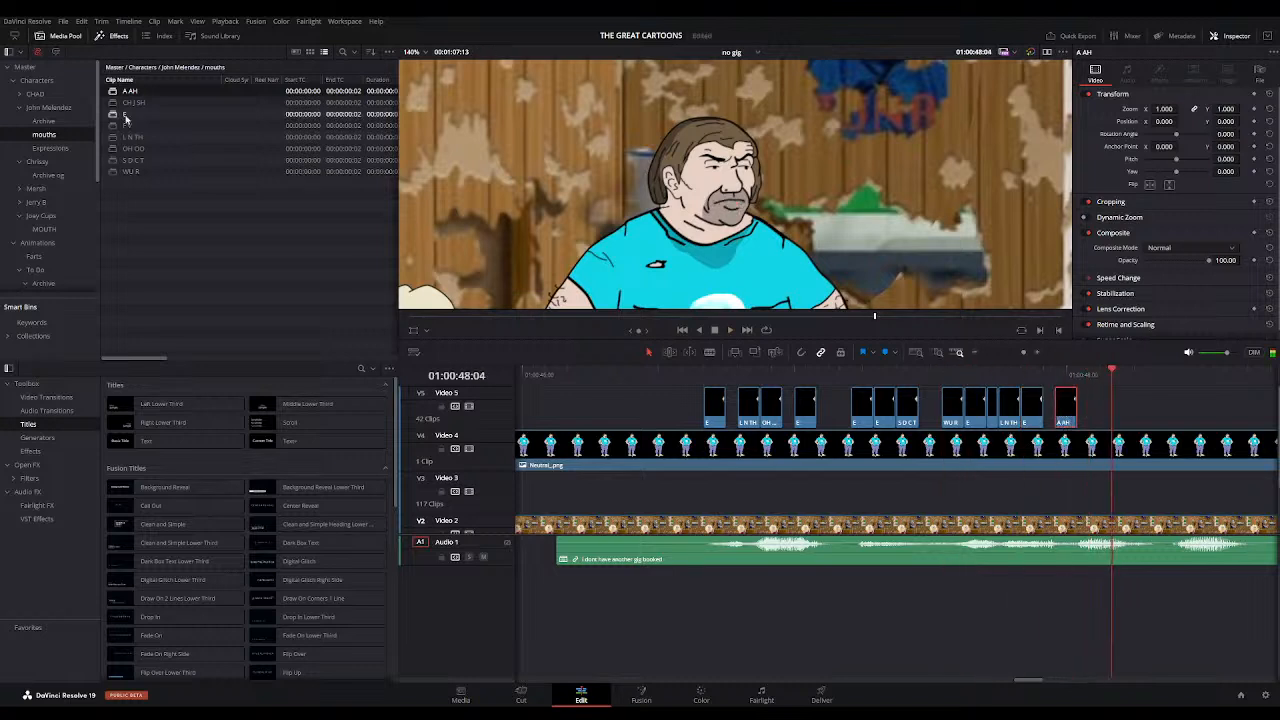
Step: Add L N TH and A AH mouth clips side by side on Video 5, shortly after the last A AH mouth, and play the line
left_click_drag(123, 137, 1082, 420)
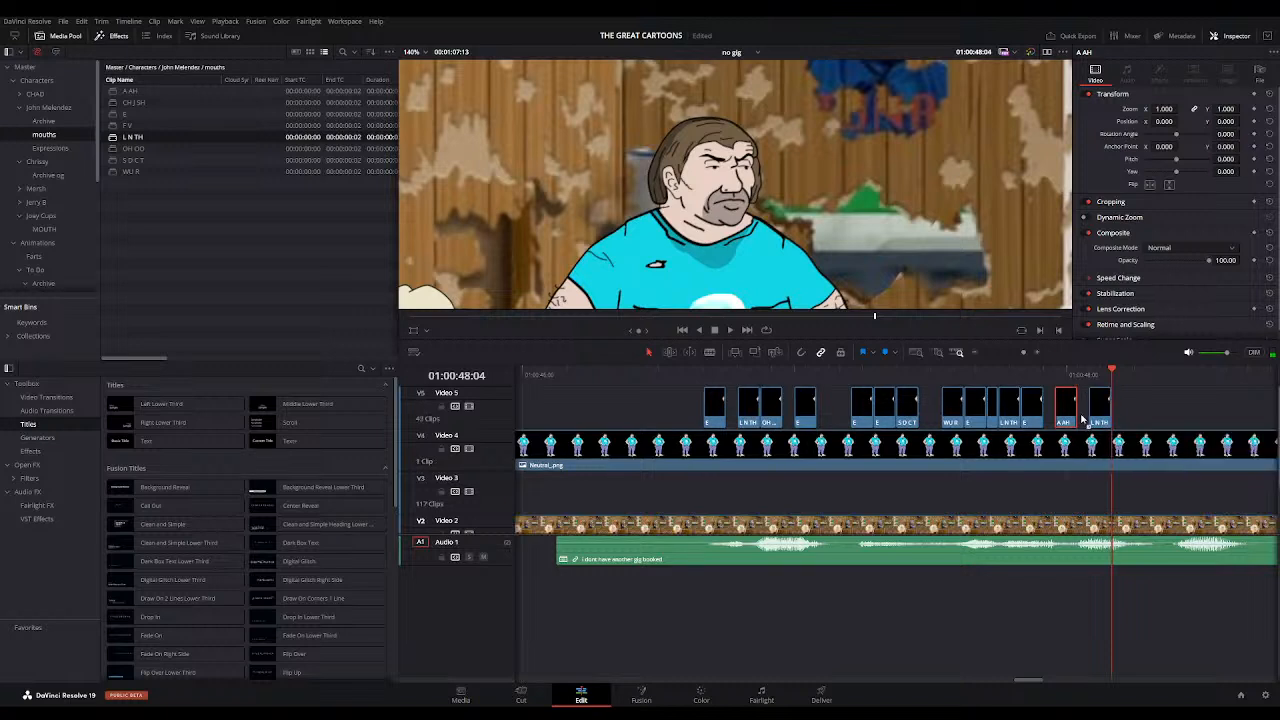
left_click(130, 91)
left_click_drag(130, 91, 1118, 410)
left_click(671, 375)
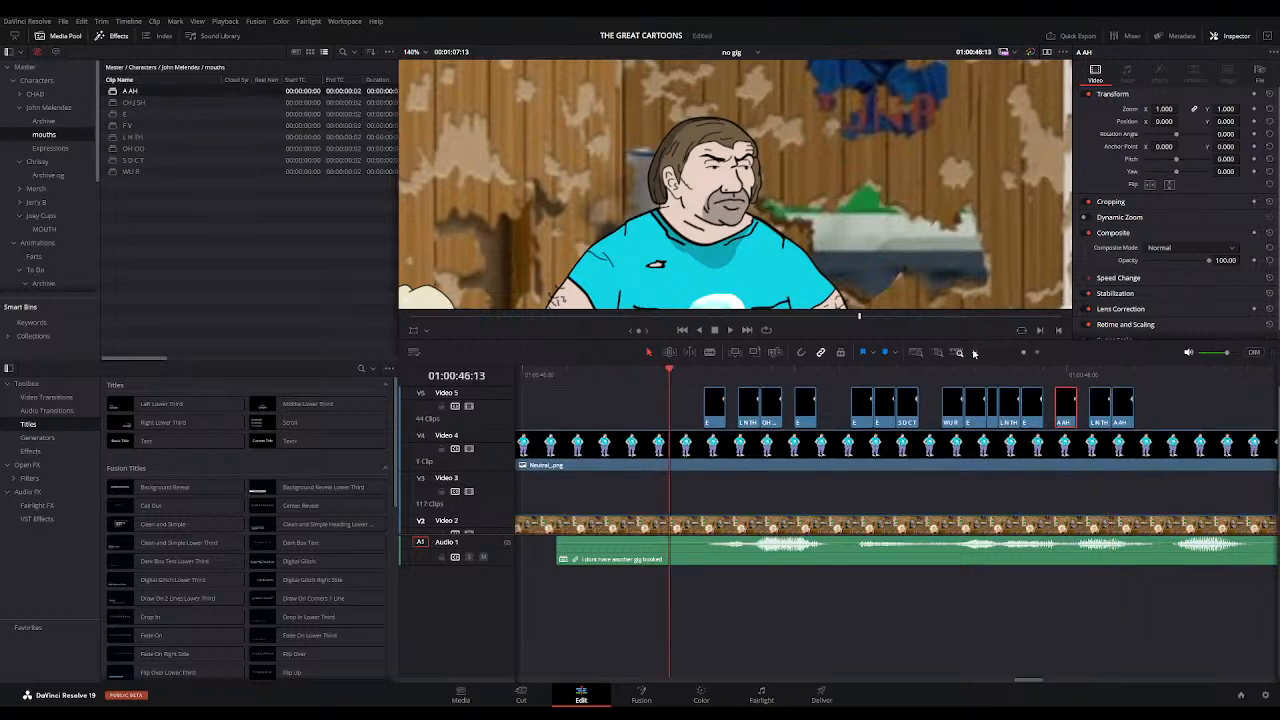
left_click(974, 353)
key("space")
key("space")
Step: Find the next spoken word in the audio and place A AH and E mouth clips side by side over it on Video 5
left_click(1140, 376)
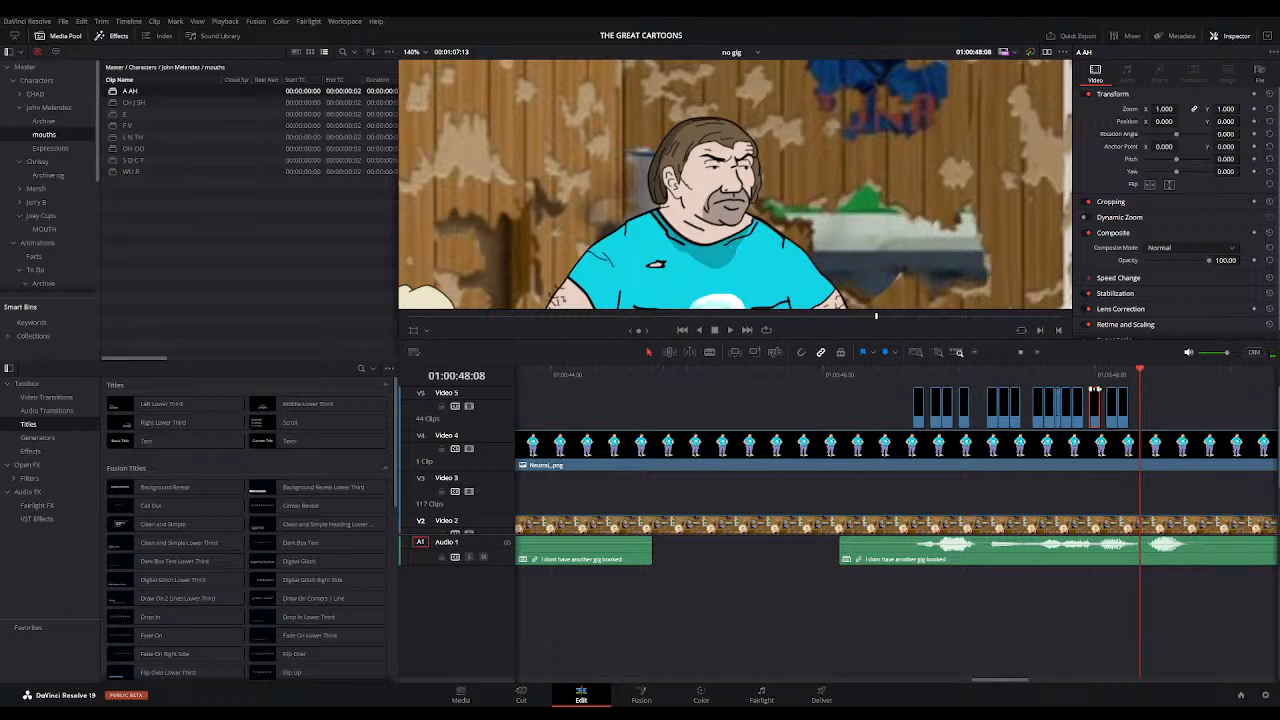
left_click(1038, 353)
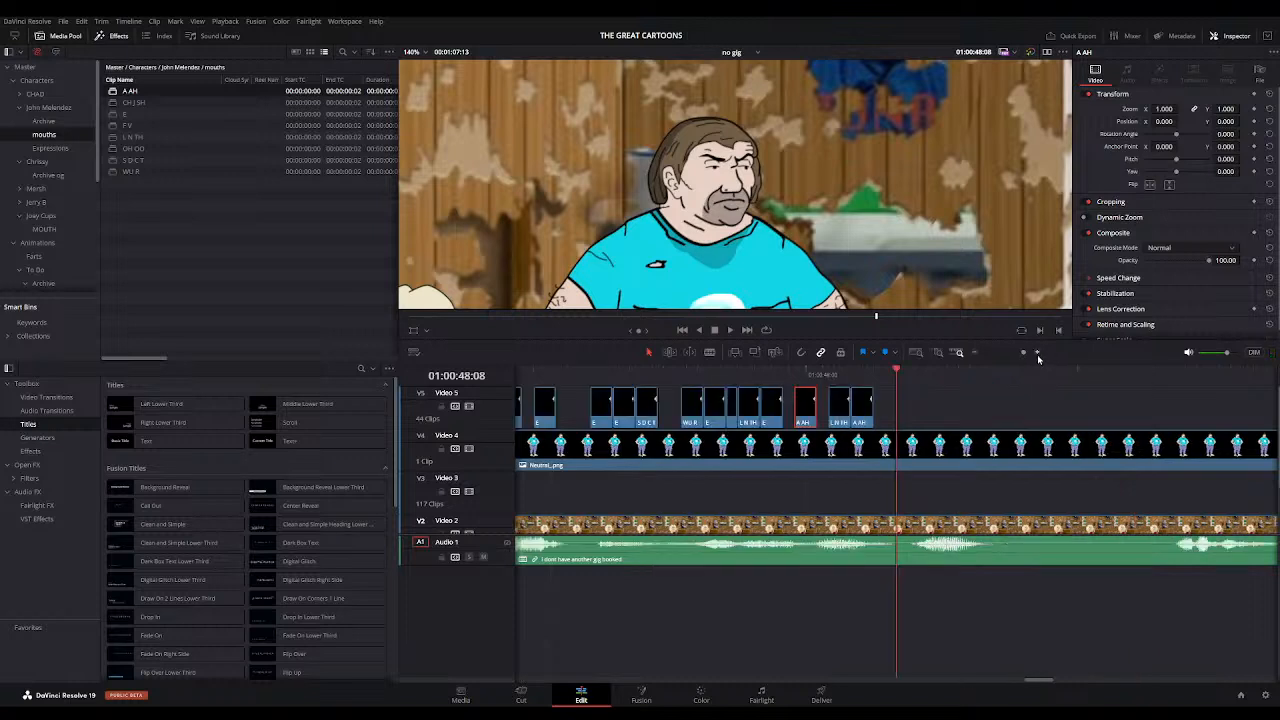
left_click(761, 372)
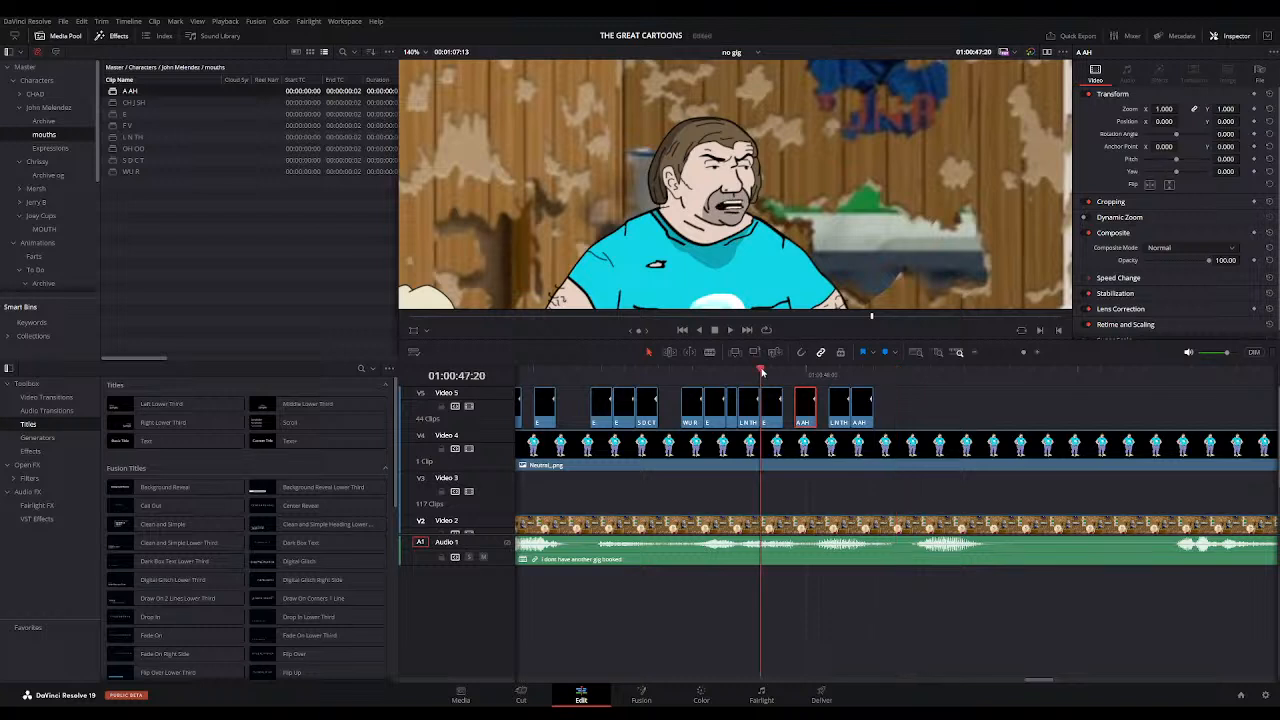
left_click(906, 380)
key("space")
left_click(906, 380)
key("space")
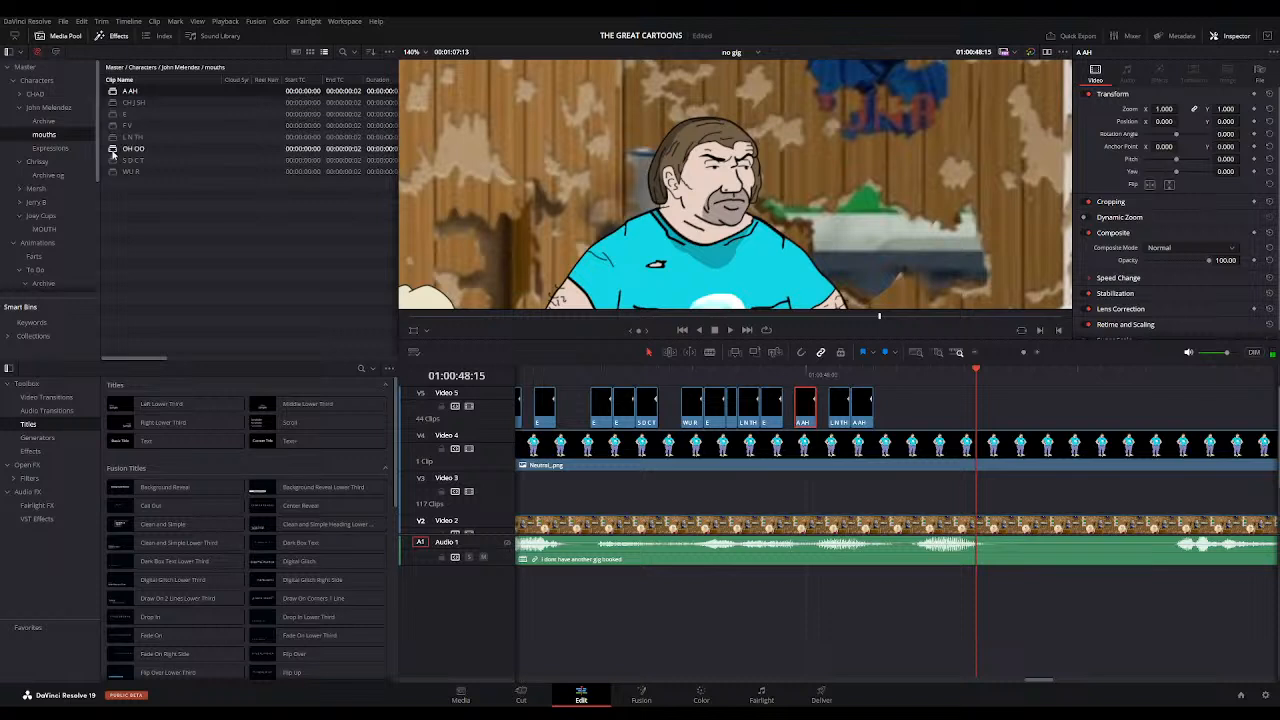
left_click_drag(129, 91, 905, 428)
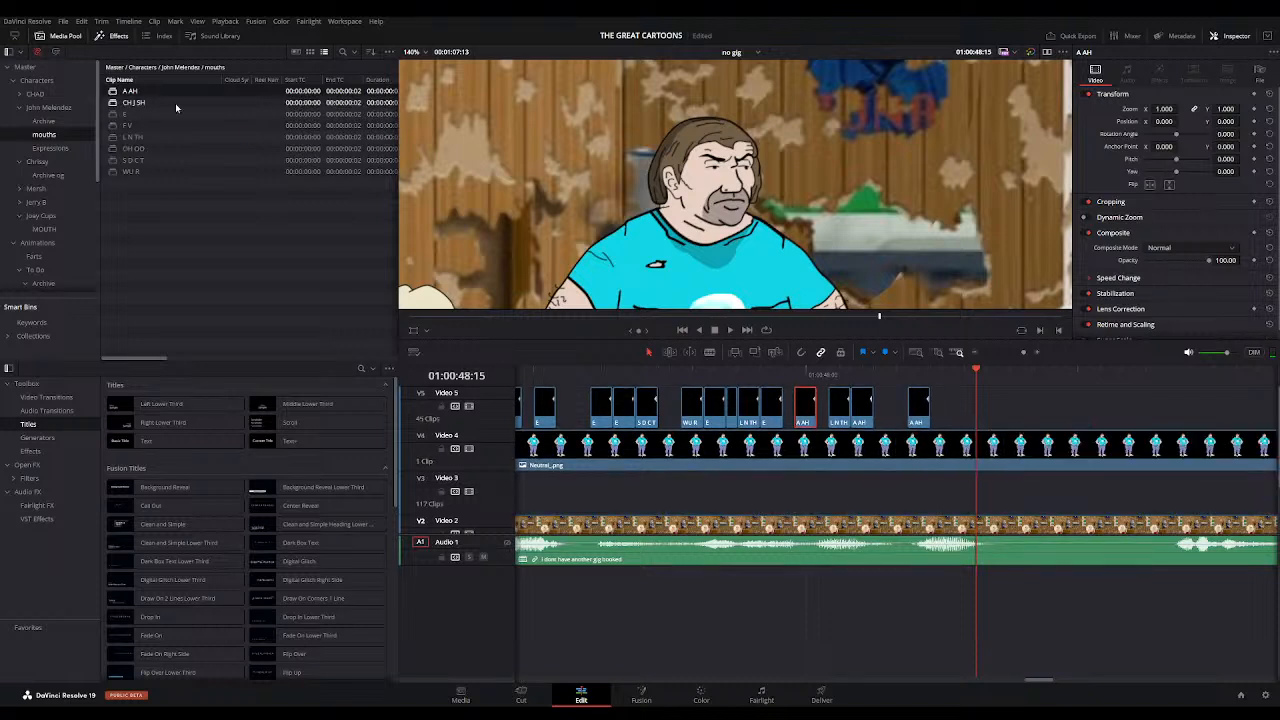
left_click_drag(126, 114, 928, 425)
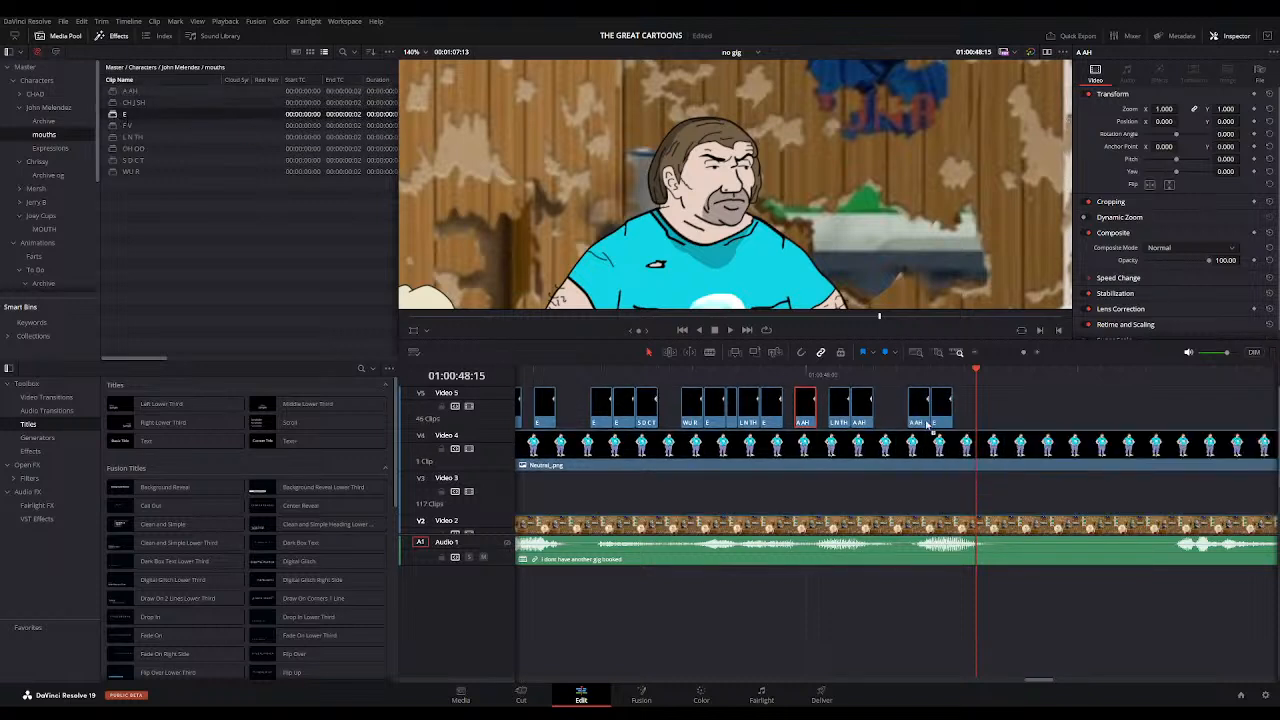
Step: Move the newest A AH and E mouth clips together one frame later and play the result
left_click_drag(1028, 425, 912, 406)
left_click_drag(951, 412, 958, 417)
left_click(680, 372)
key("space")
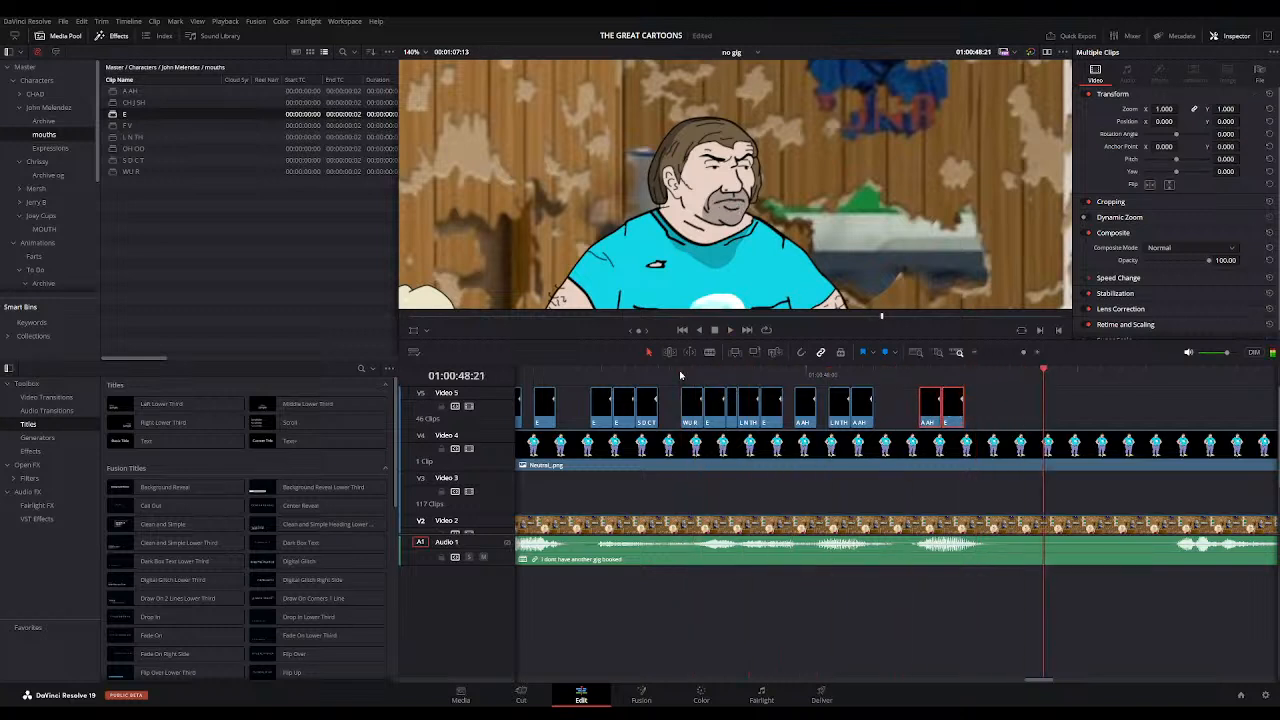
Step: Locate the following speech at 01:00:49:08 and place an A AH mouth and, after a short gap, an E mouth on Video 5
left_click(975, 353)
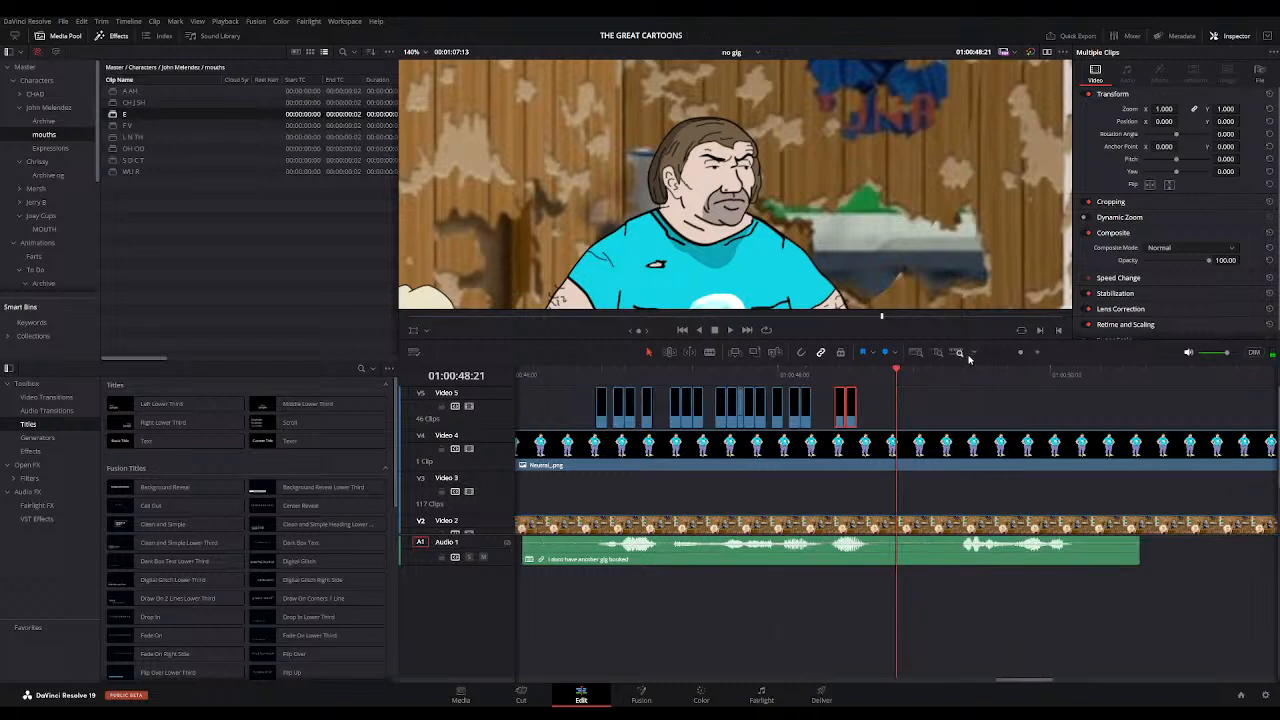
key("space")
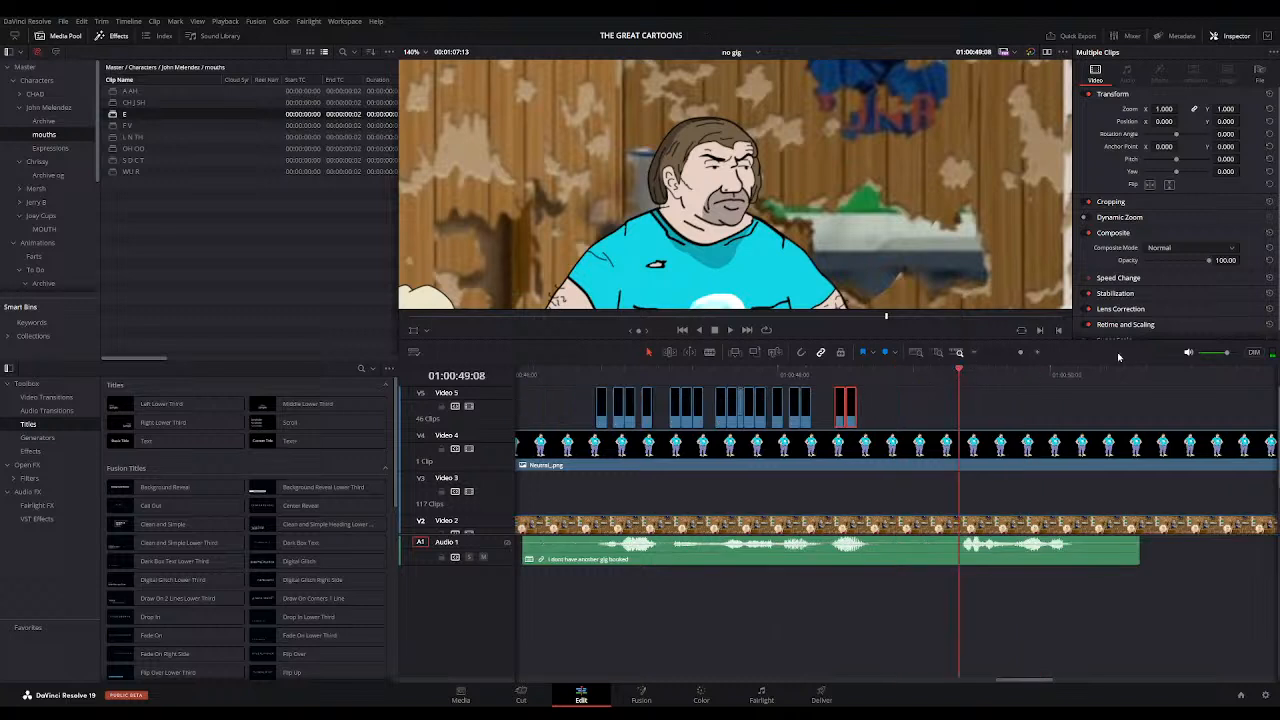
left_click(1037, 353)
key("space")
left_click(905, 375)
left_click(900, 374)
left_click(904, 374)
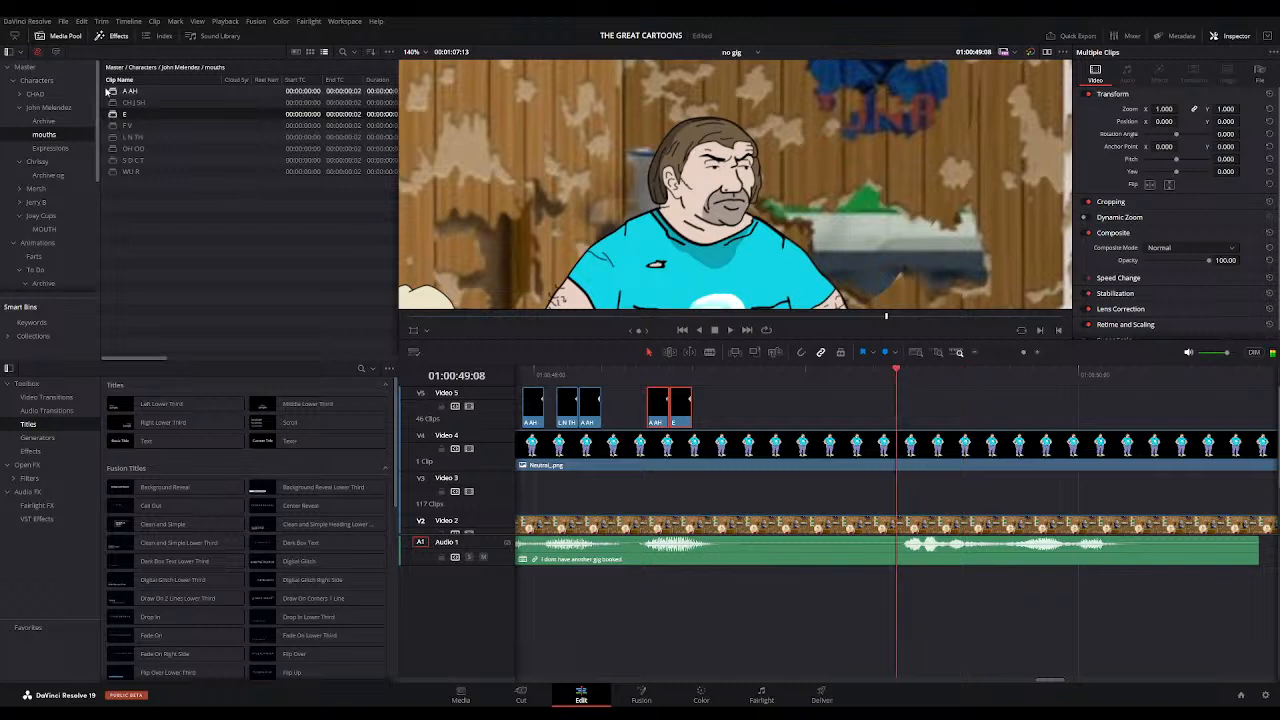
left_click_drag(128, 90, 897, 413)
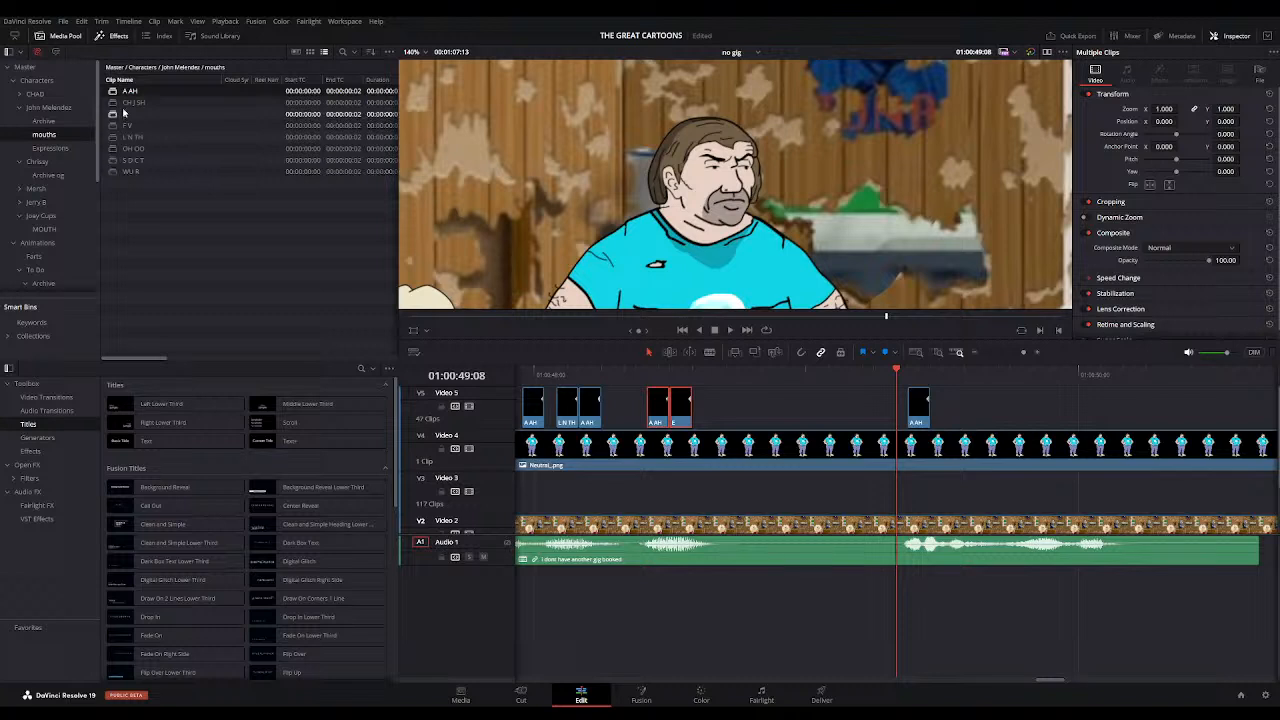
left_click_drag(124, 114, 940, 413)
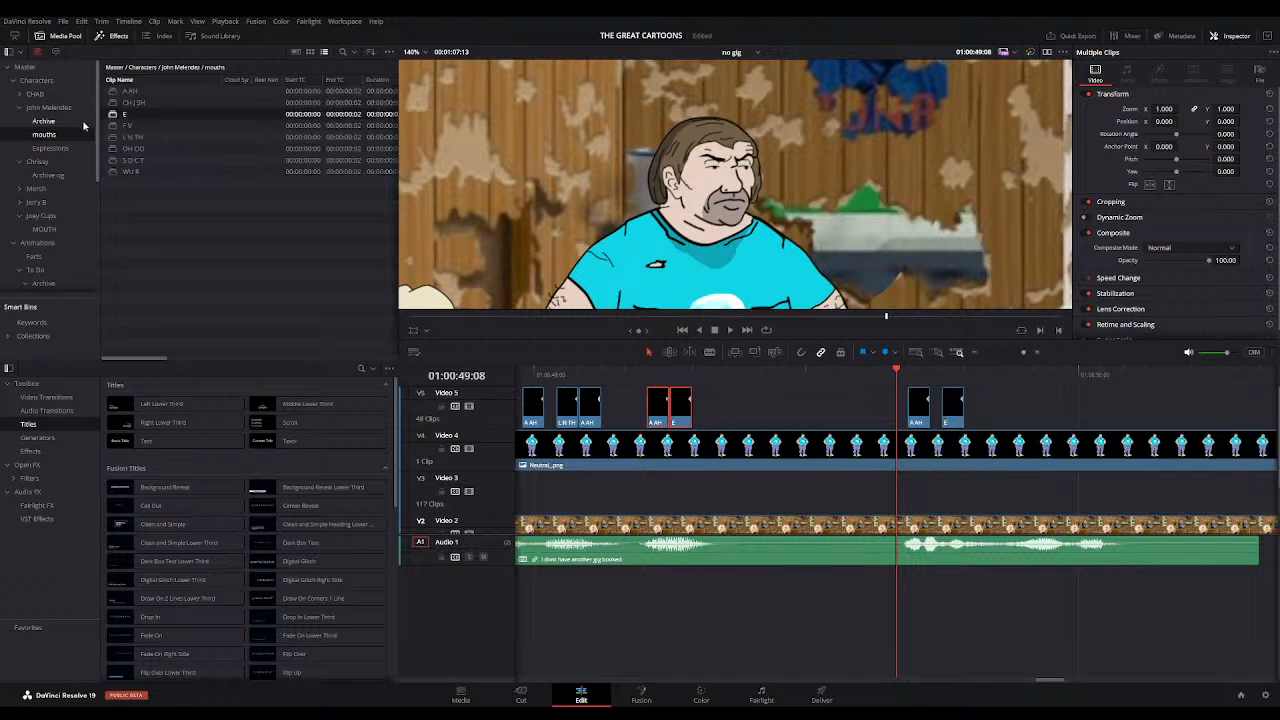
Step: Listen to the new mouths, then add WU R and E mouth clips side by side after them on Video 5
left_click(863, 371)
key("space")
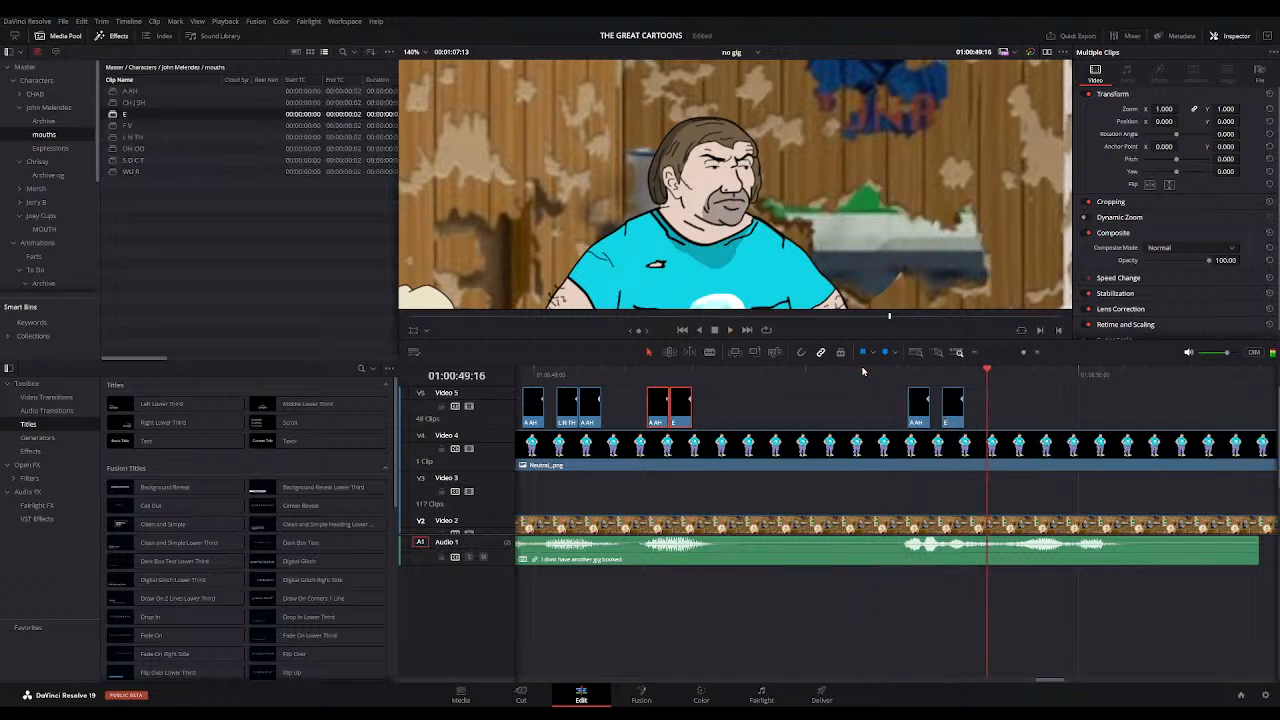
key("space")
left_click_drag(117, 172, 986, 408)
left_click_drag(138, 121, 1010, 408)
Step: Shift the last four mouth clips on Video 5 (A AH, E, WU R, E) one frame earlier and play the passage back
left_click(882, 372)
left_click_drag(879, 371, 1044, 371)
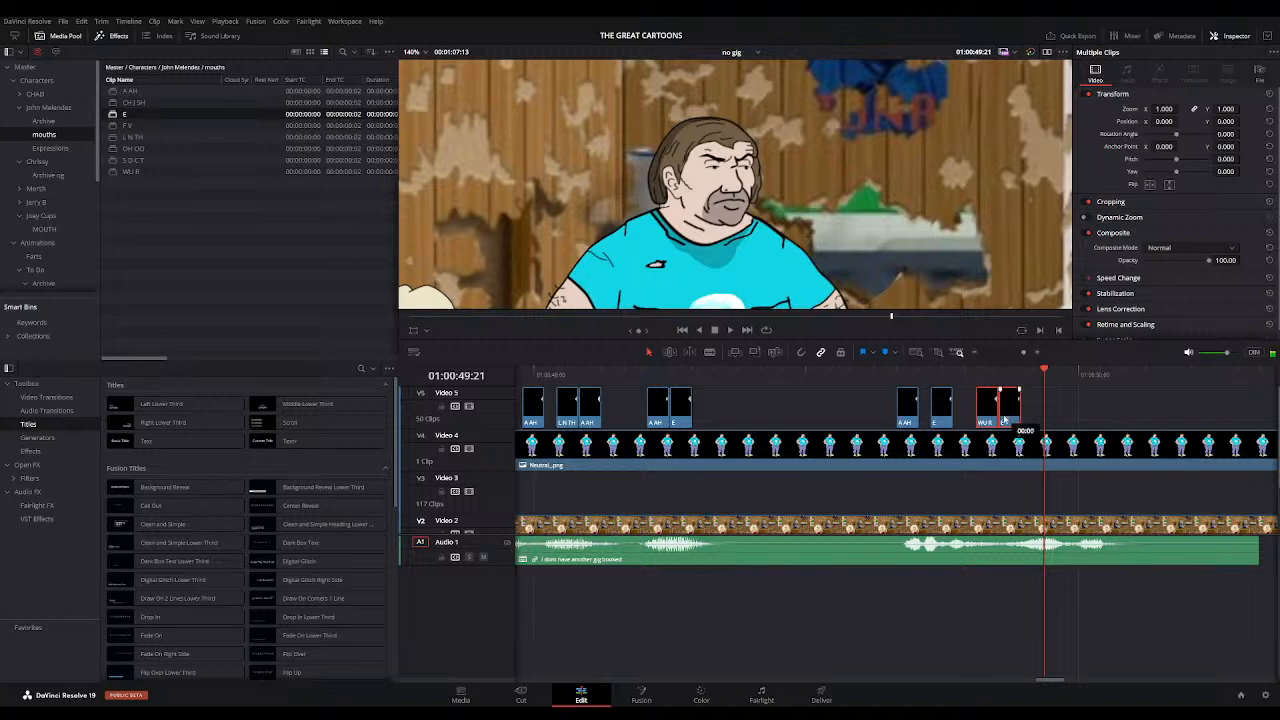
left_click_drag(977, 408, 966, 408)
left_click(878, 370)
key("space")
key("space")
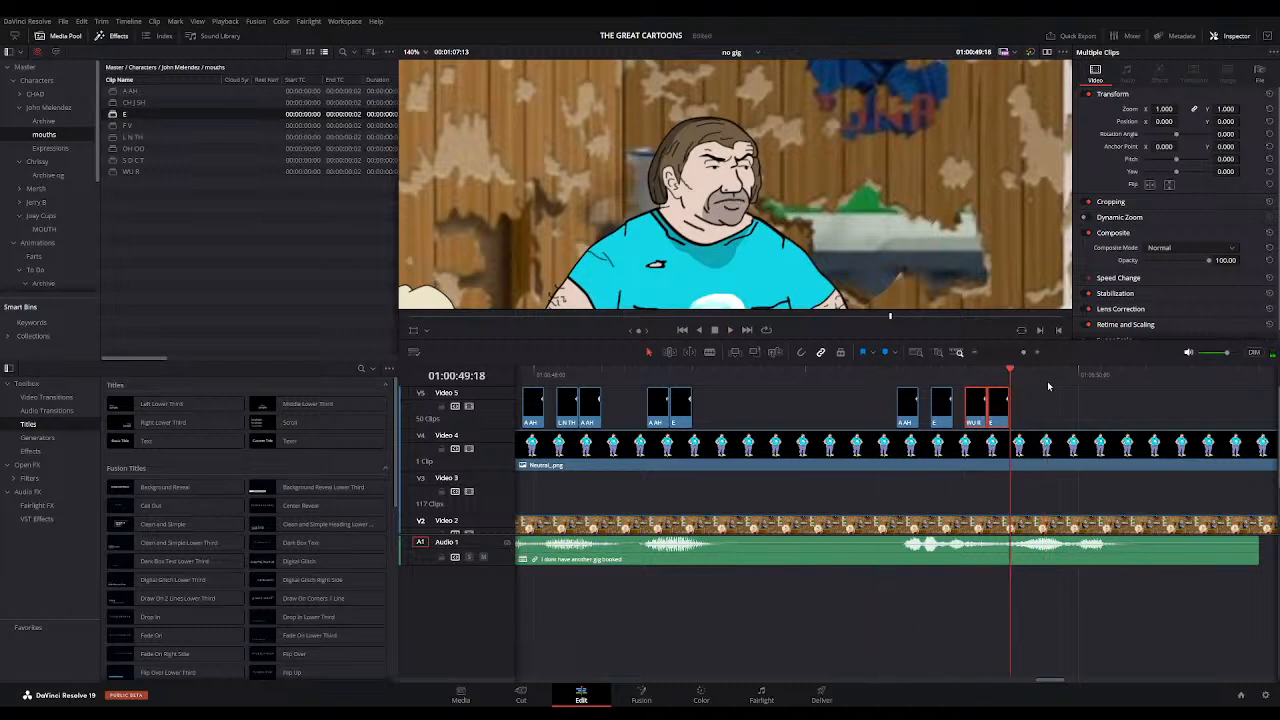
Step: Add a second E mouth clip directly after the last E on Video 5 and play the passage back
key("ctrl+v")
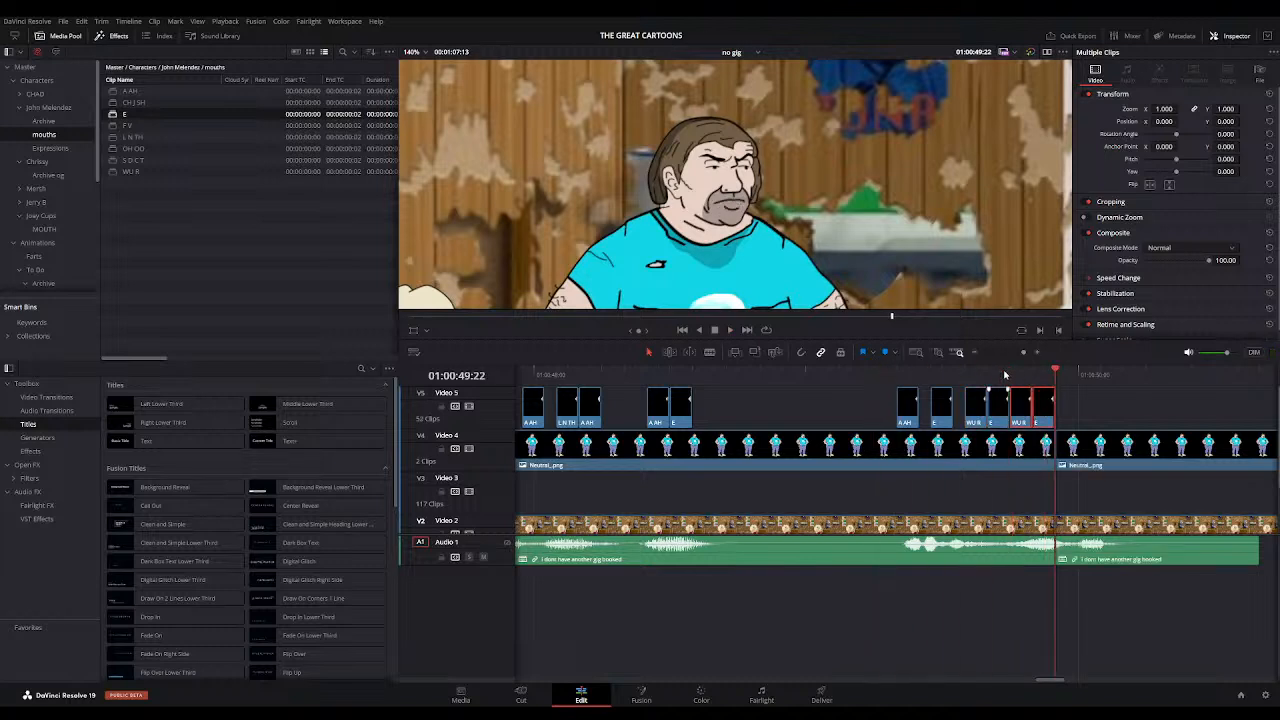
key("ctrl+z")
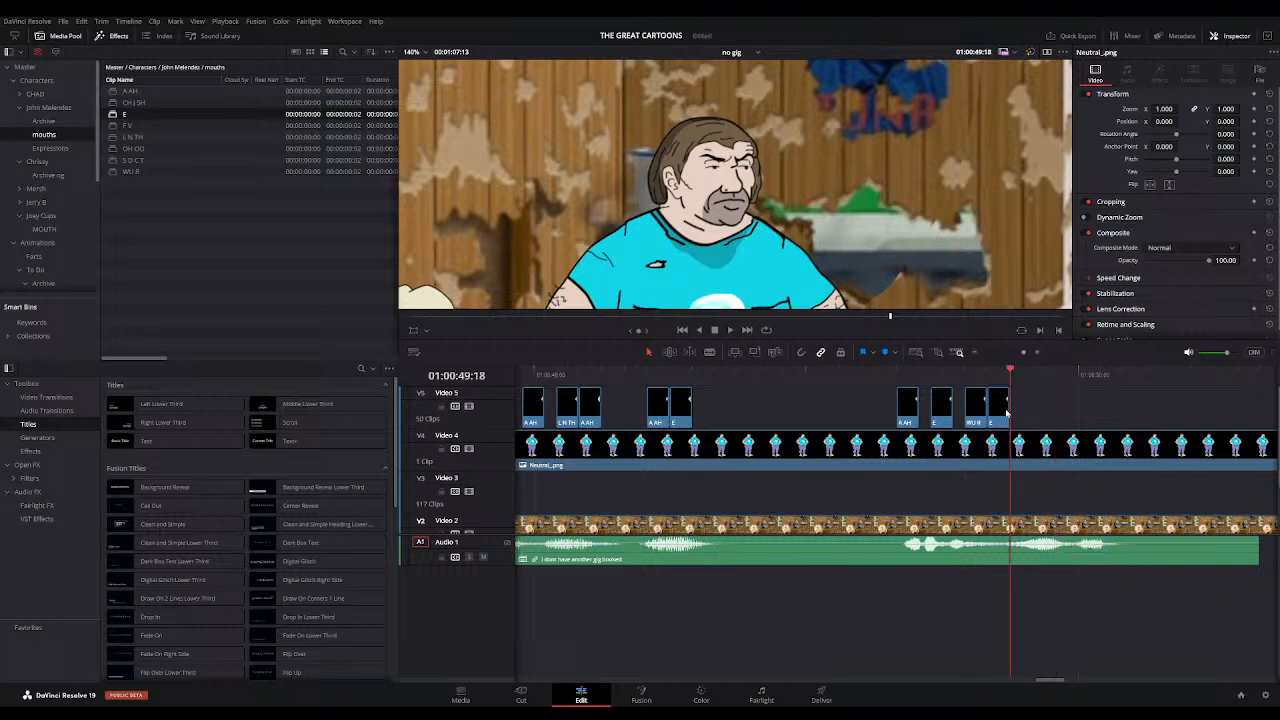
key("ctrl+v")
left_click(888, 374)
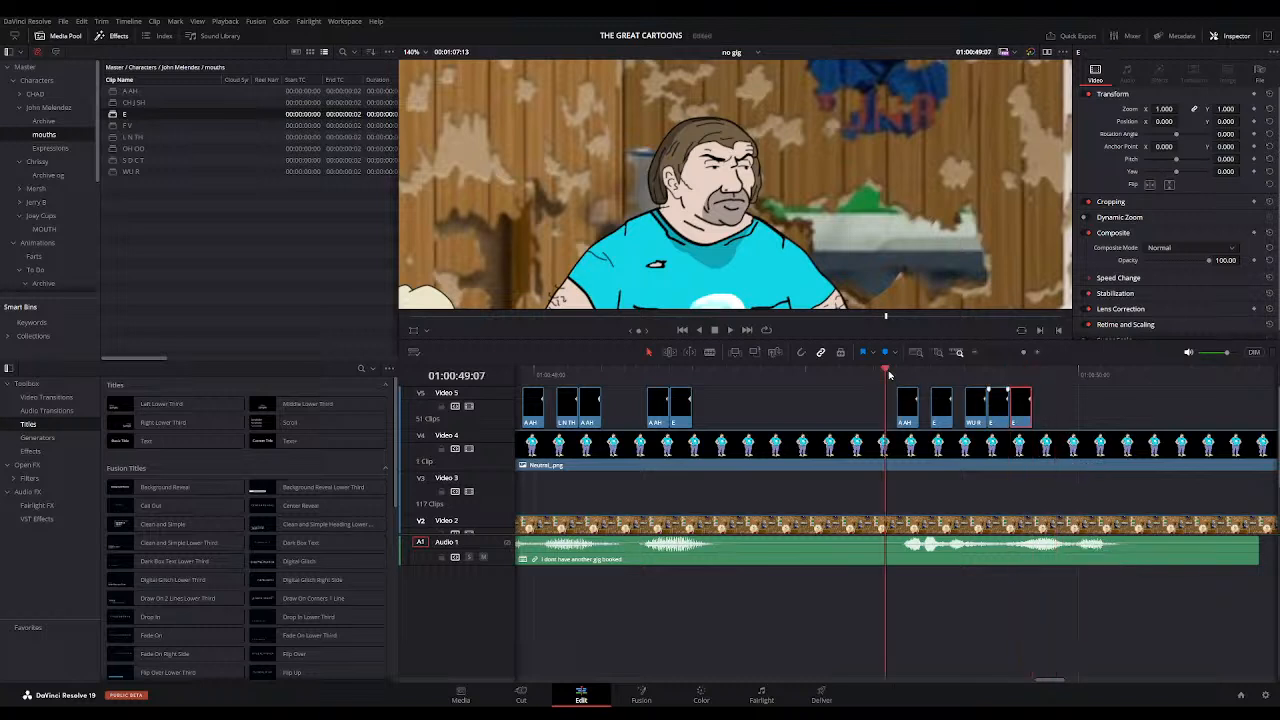
key("space")
left_click(888, 374)
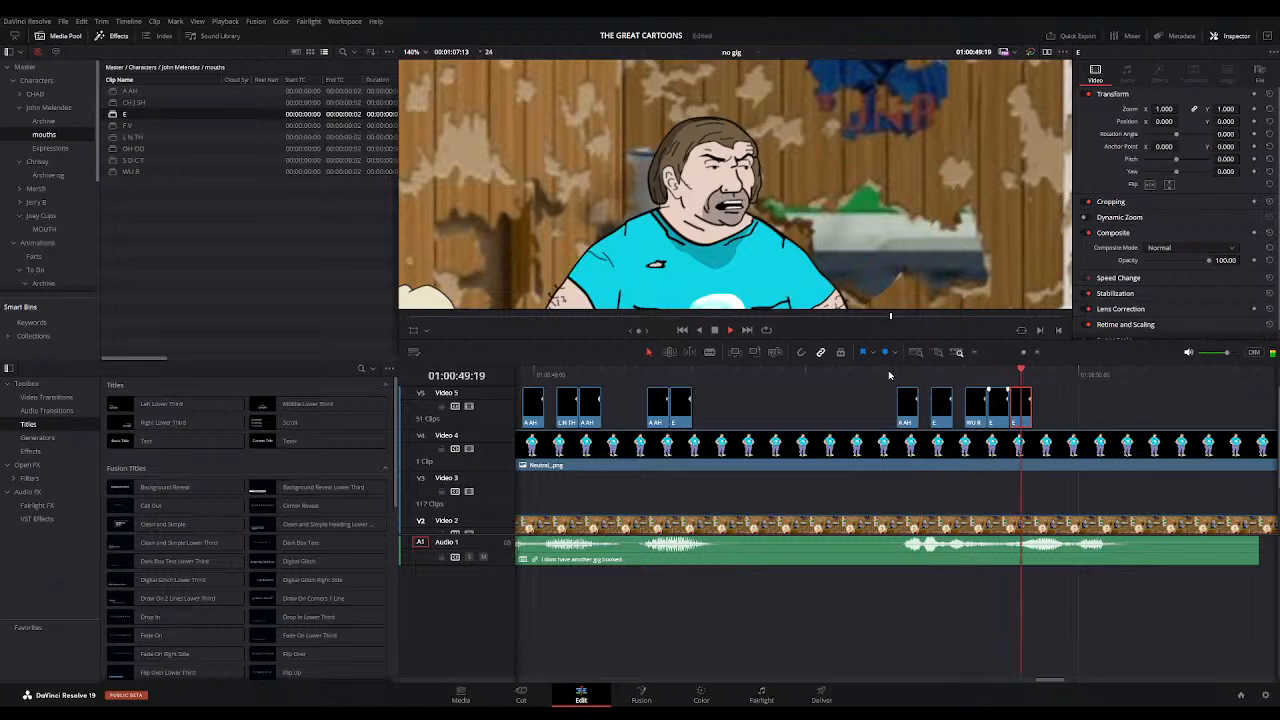
left_click(888, 374)
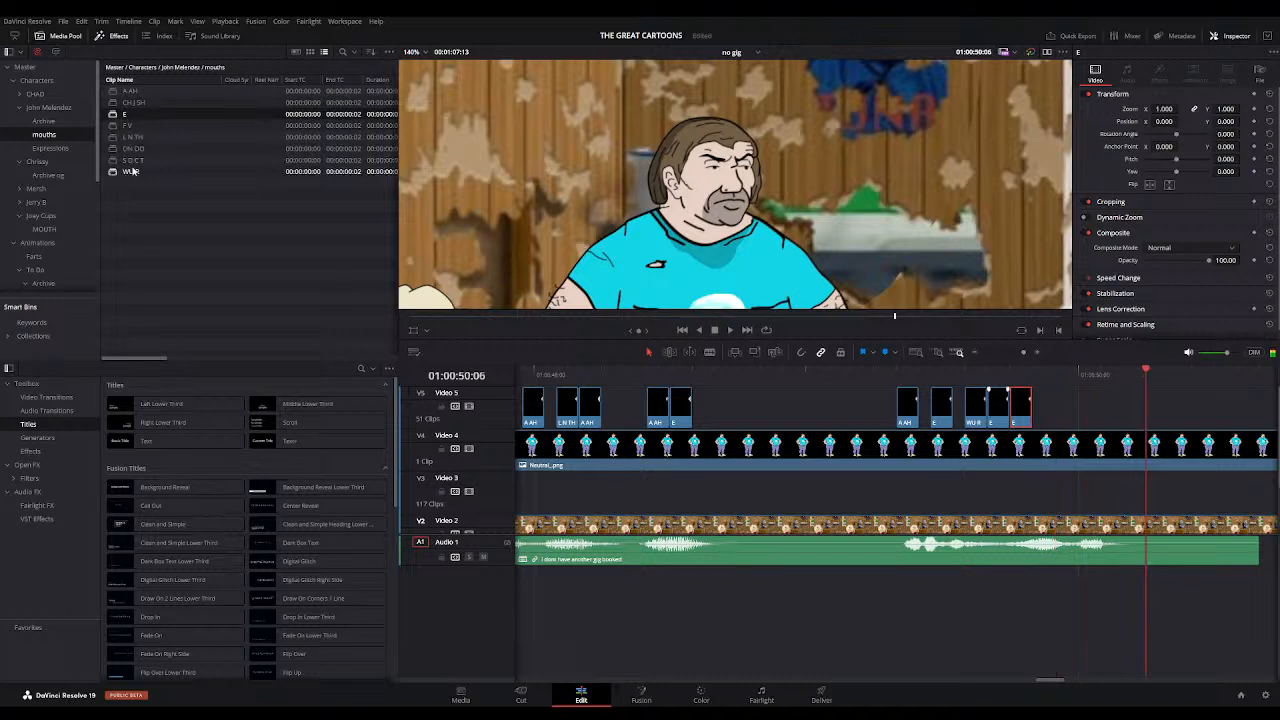
Step: Place a WU R mouth one frame after the doubled E and an E mouth directly behind it on Video 5, and play the result
left_click_drag(113, 174, 1048, 422)
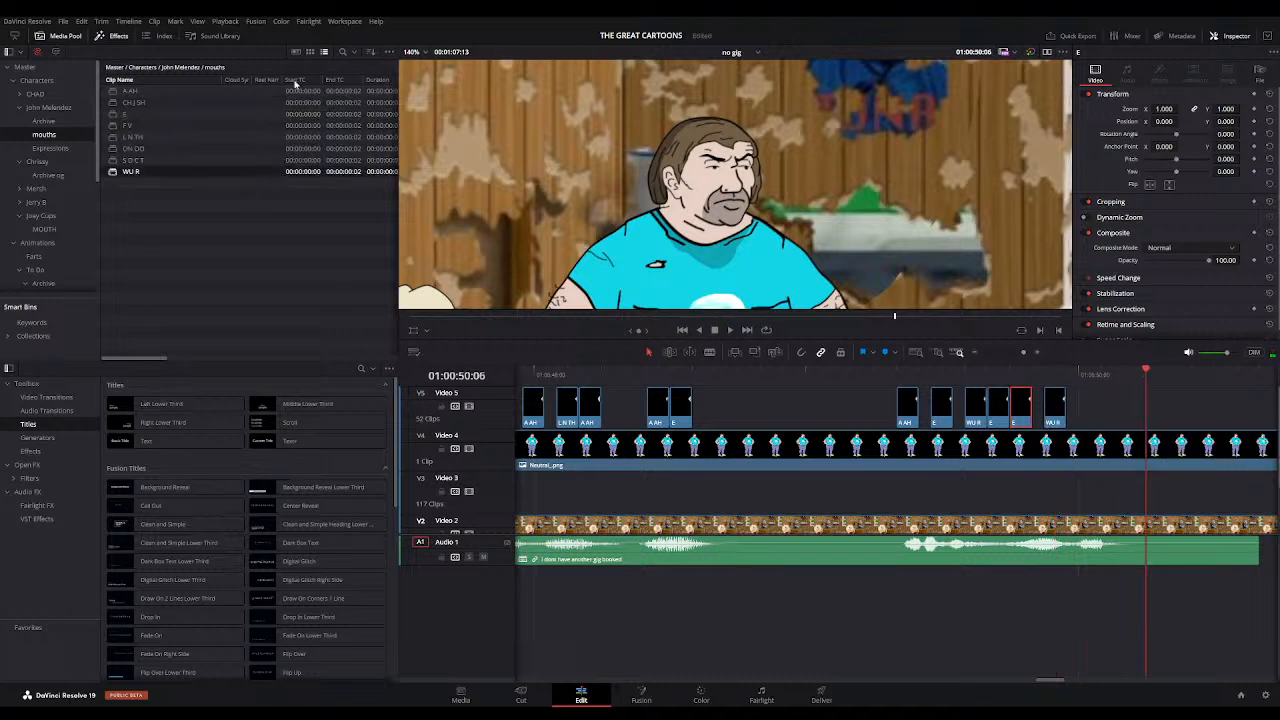
left_click_drag(373, 116, 1075, 420)
left_click(888, 378)
key("space")
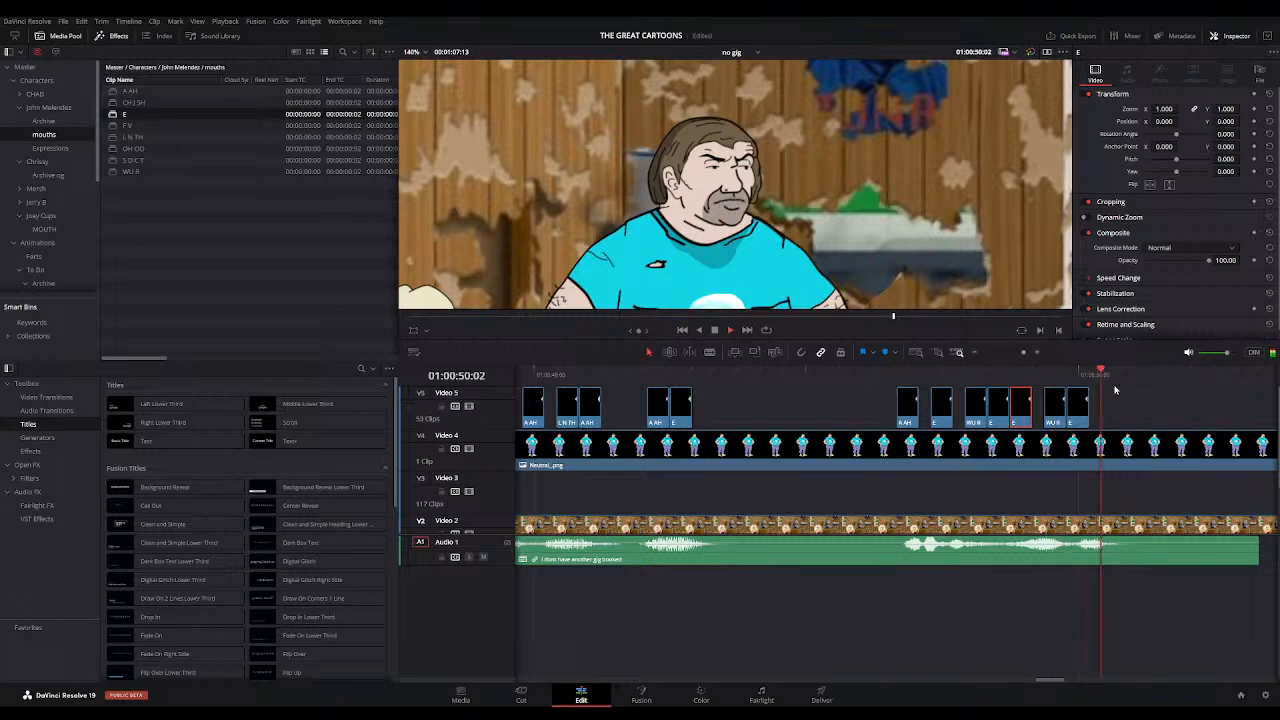
Step: Locate the next dialogue clip on Audio 1 at 01:00:52:08 and listen repeatedly to its opening words
left_click(975, 354)
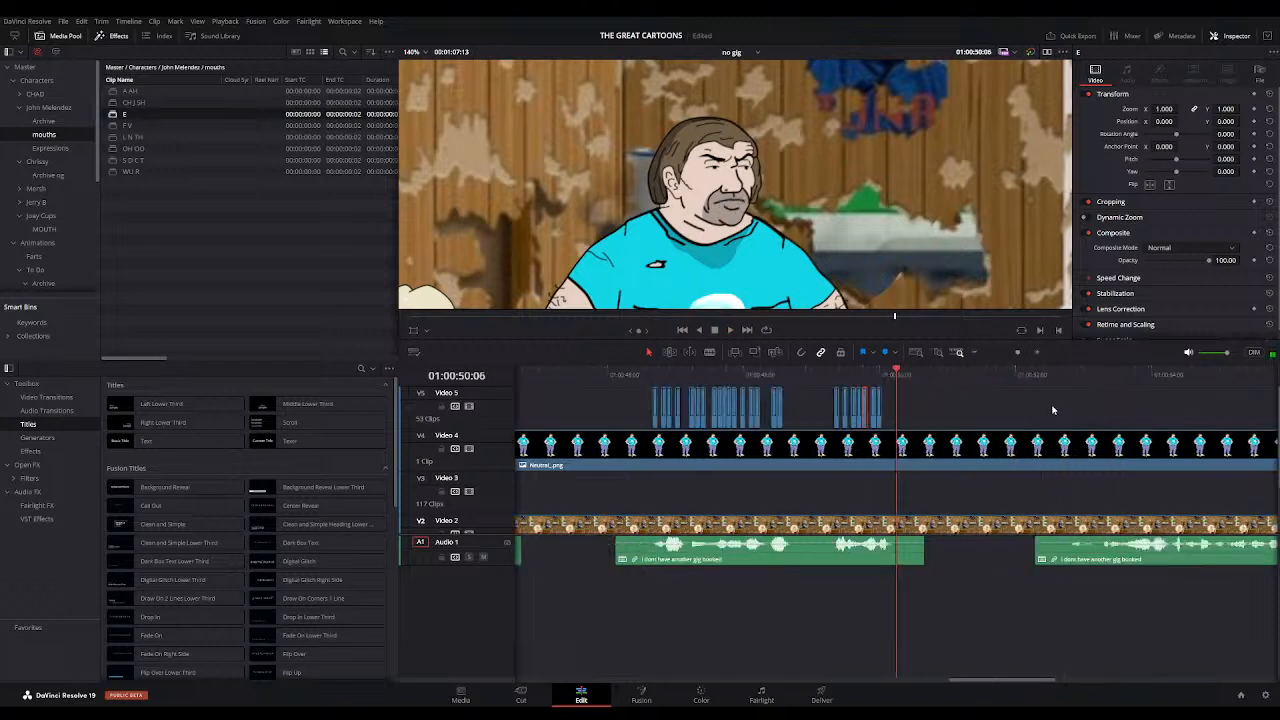
left_click(1039, 378)
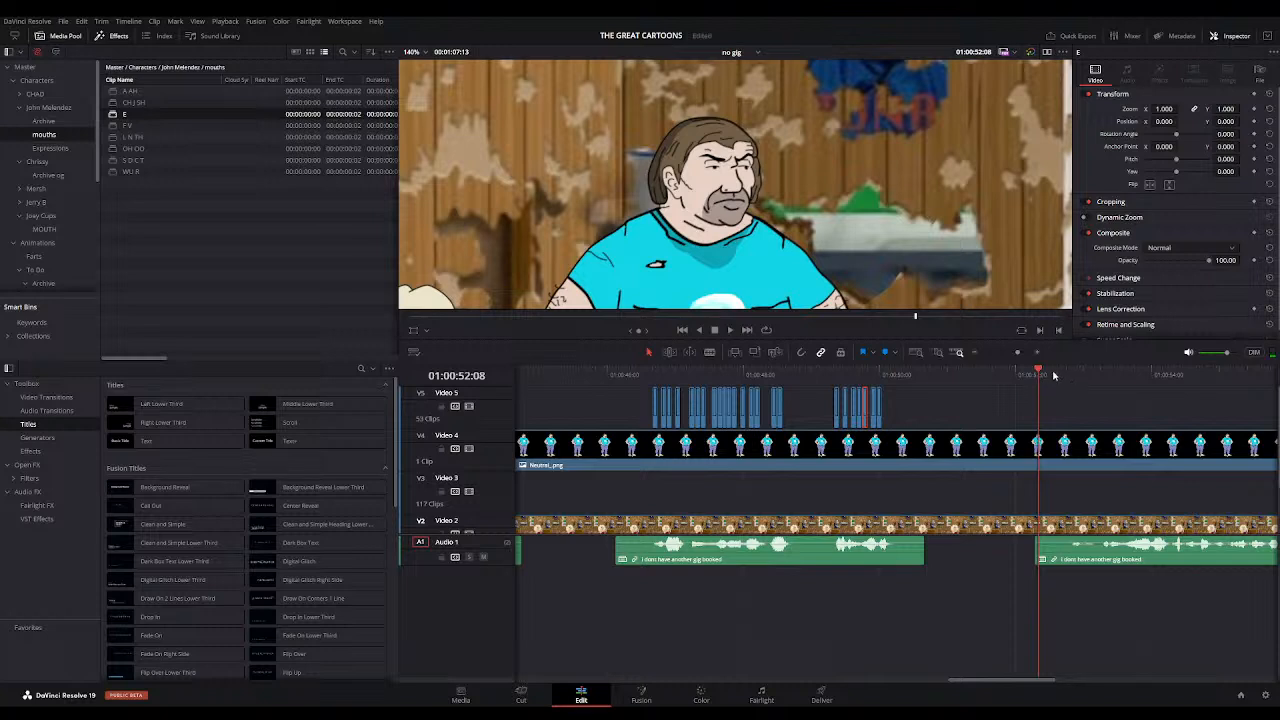
left_click(1039, 353)
key("space")
left_click(551, 379)
key("space")
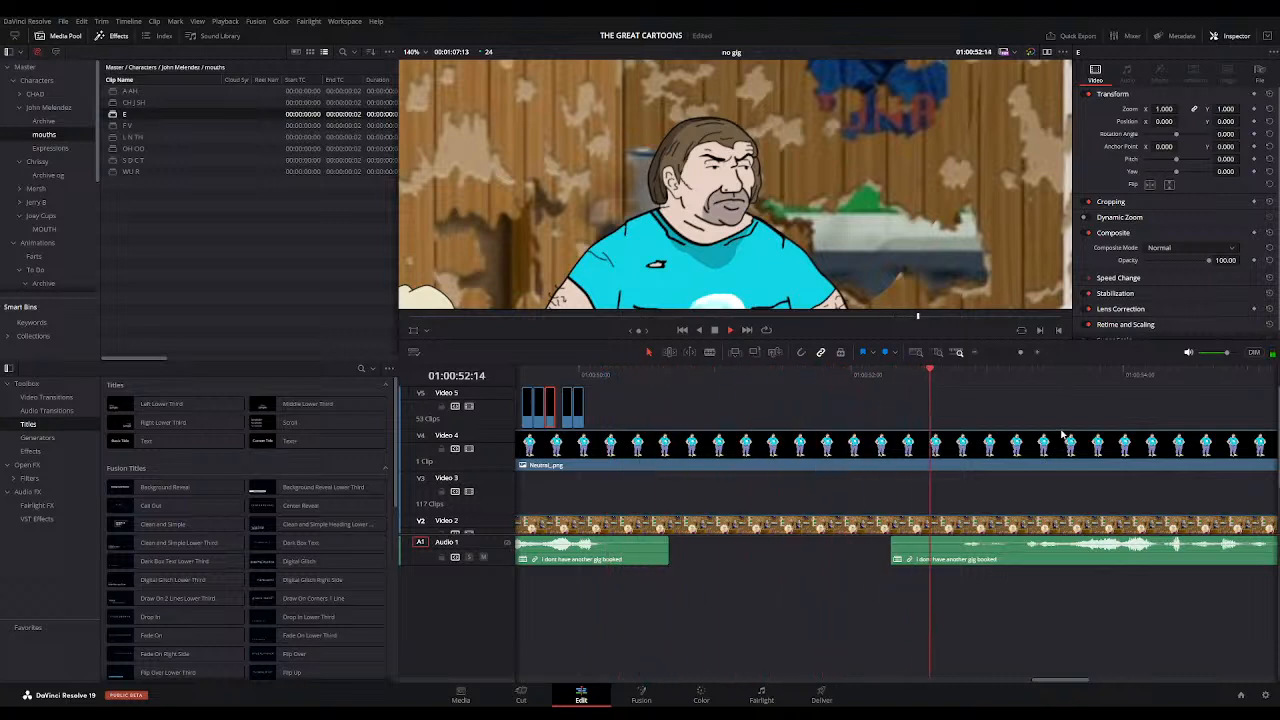
key("space")
left_click(960, 378)
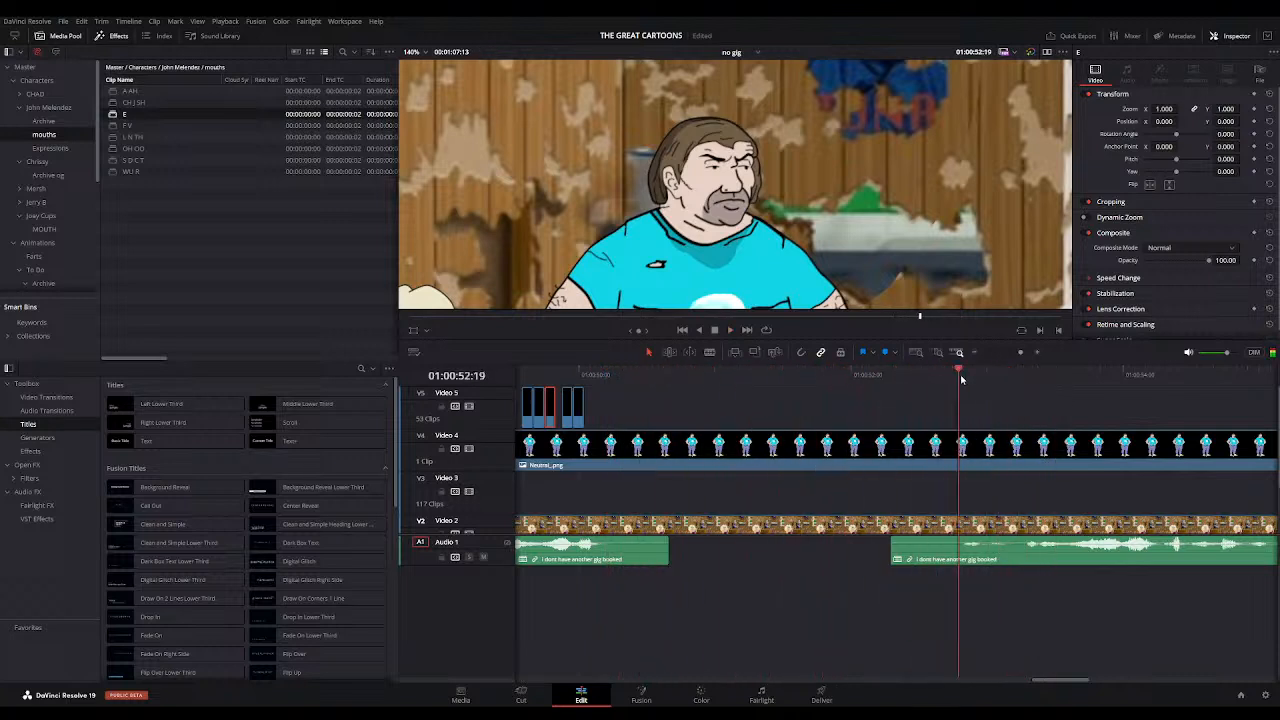
left_click(1035, 354)
key("space")
key("space")
left_click(906, 378)
key("space")
left_click(906, 378)
left_click(906, 379)
left_click(906, 379)
left_click(906, 379)
left_click(906, 378)
key("space")
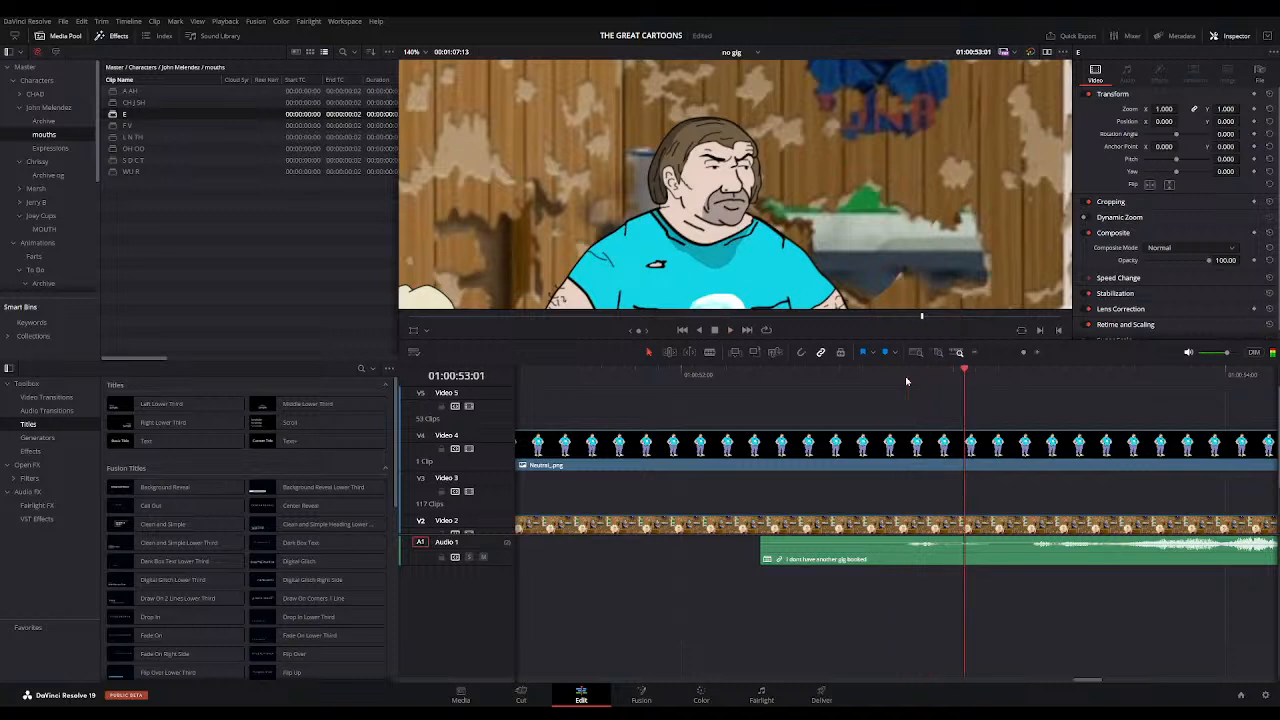
Step: Place two A AH mouths and a WU R mouth on Video 5 from 01:00:52:19, spaced one frame apart, and play them back
left_click(897, 381)
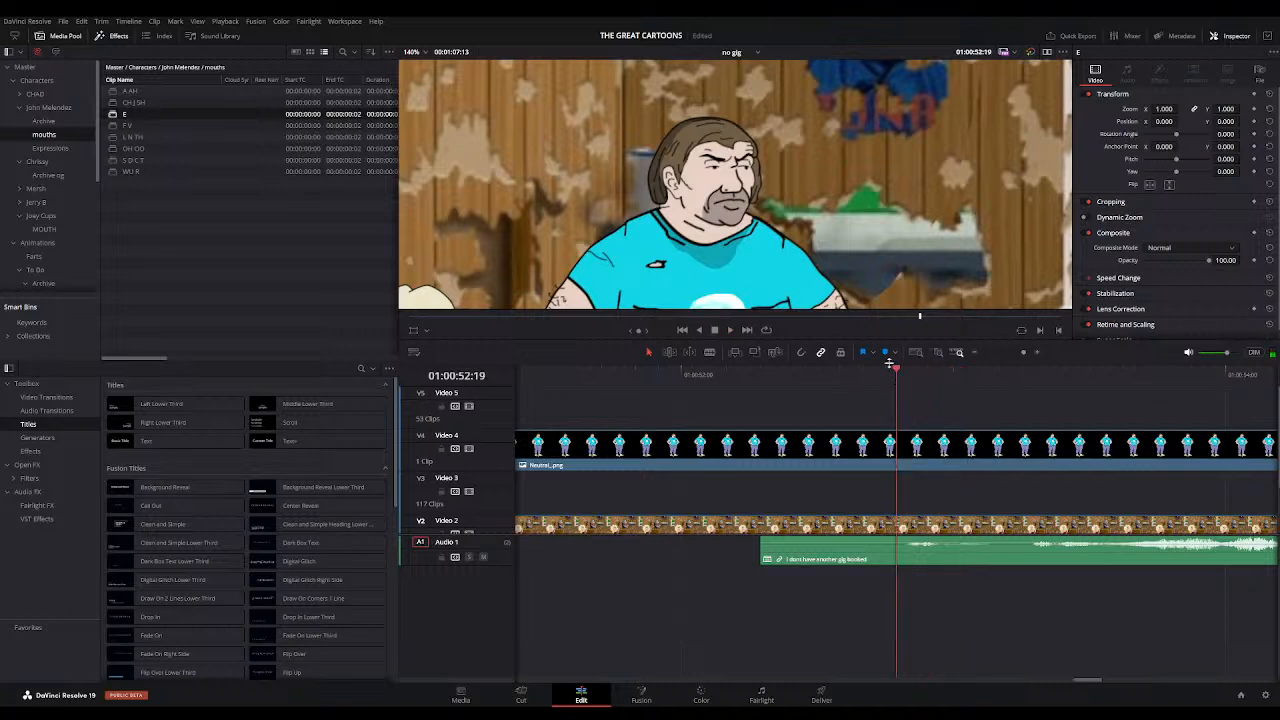
left_click_drag(118, 95, 903, 420)
left_click(931, 372)
key("ctrl+v")
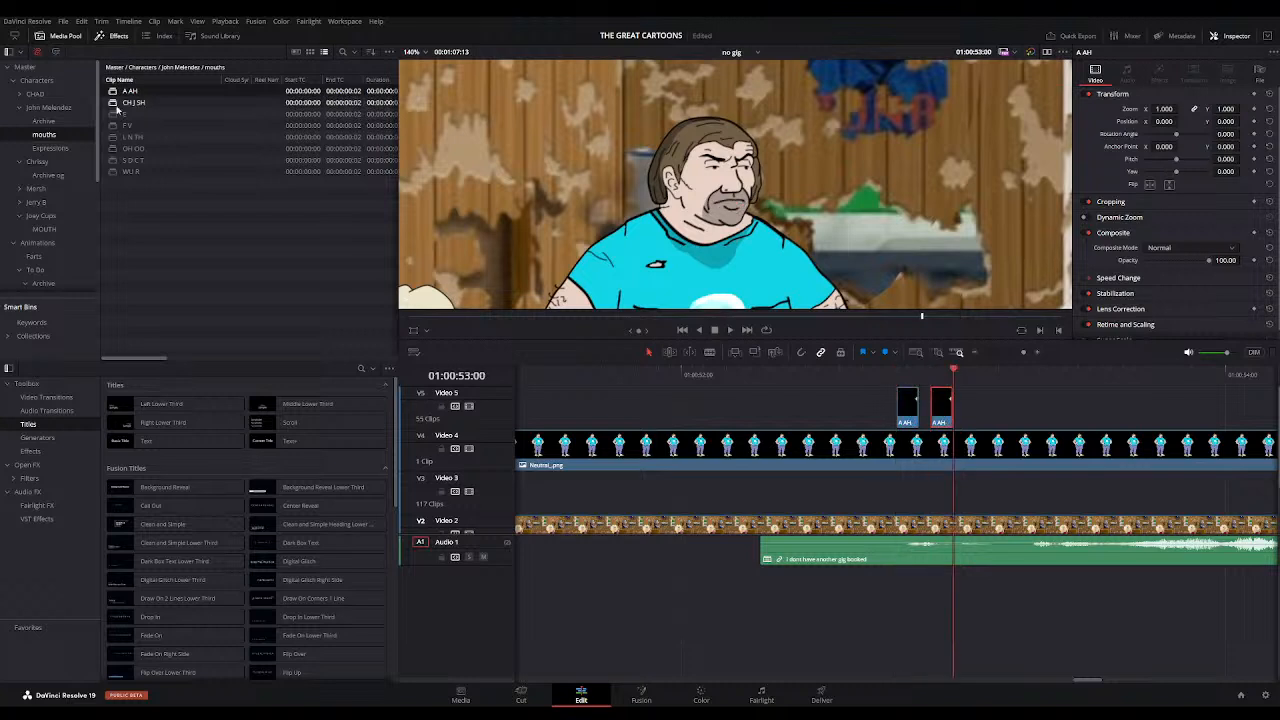
left_click_drag(118, 172, 975, 405)
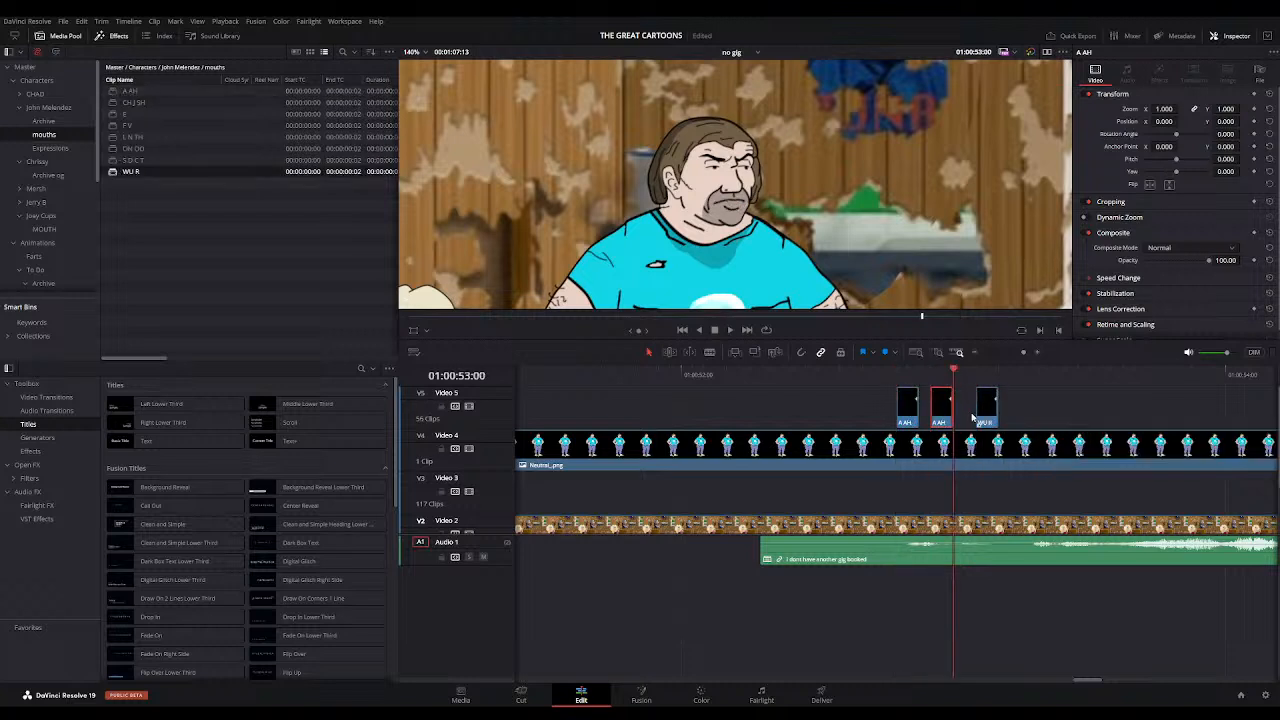
left_click(884, 372)
key("space")
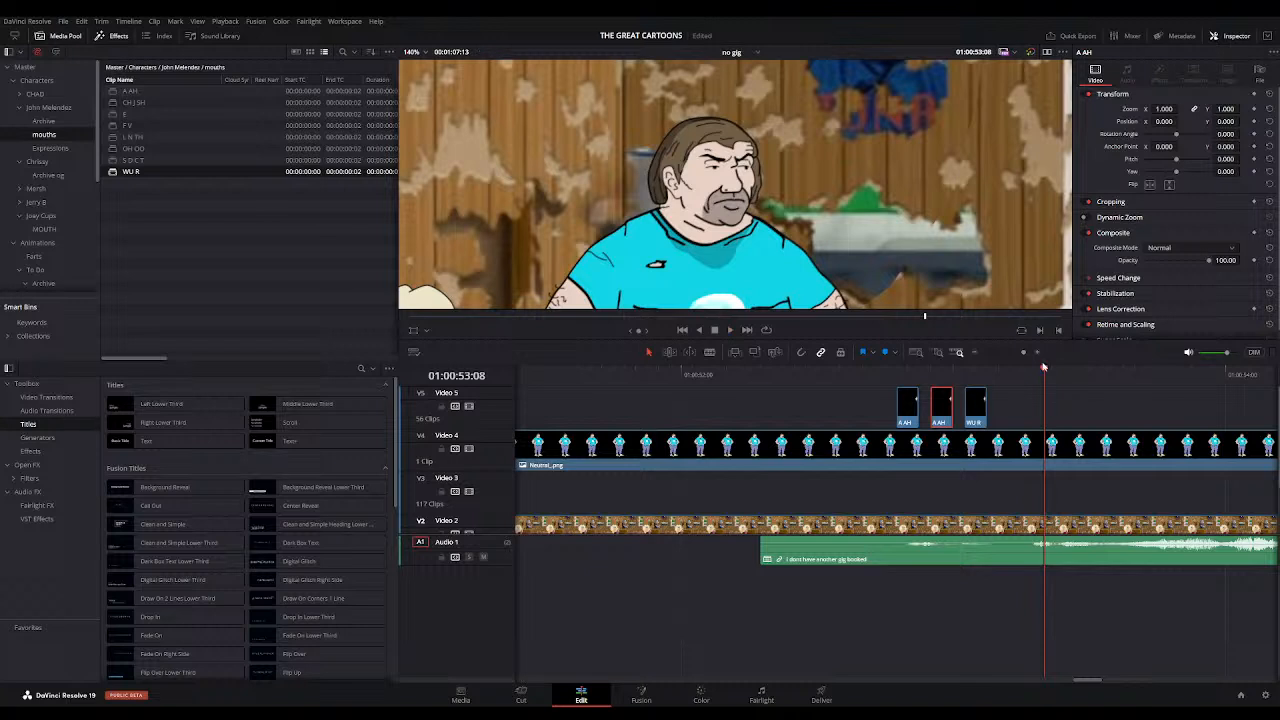
Step: Listen on from the WU R mouth, add A AH, WU R and E mouths for the following words on Video 5, and play the passage
left_click(1029, 373)
key("space")
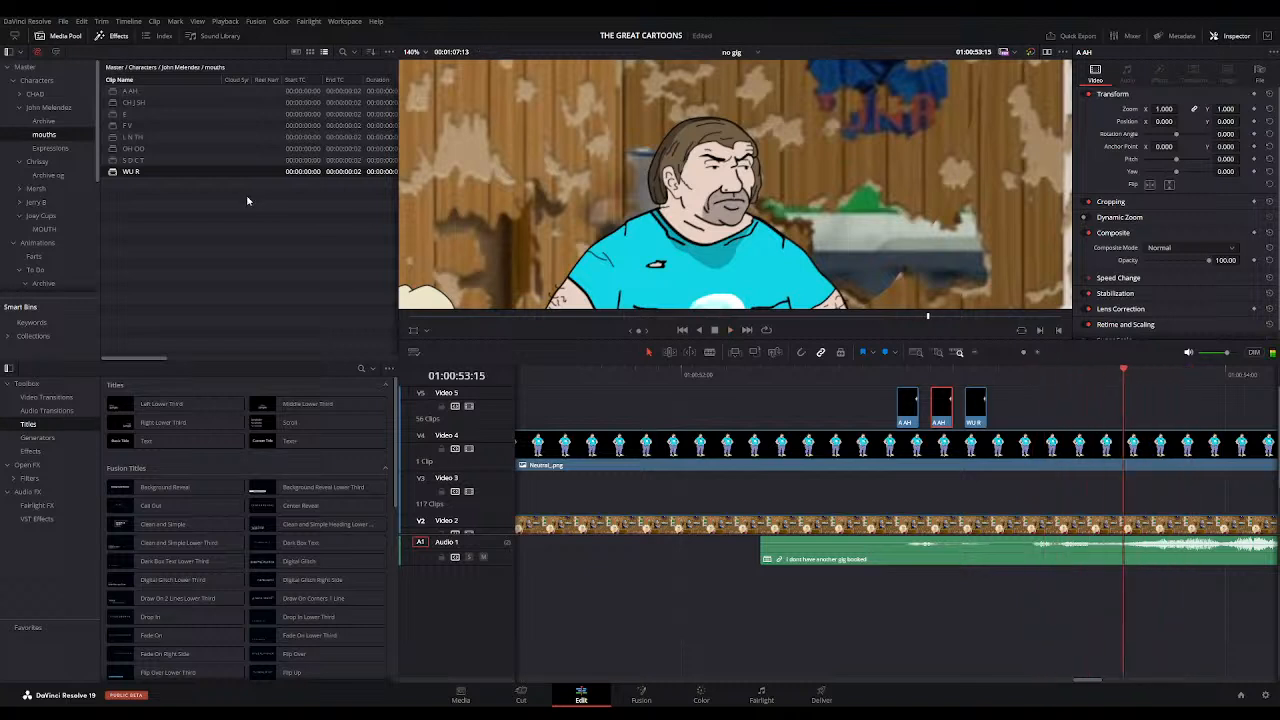
left_click_drag(120, 90, 1018, 412)
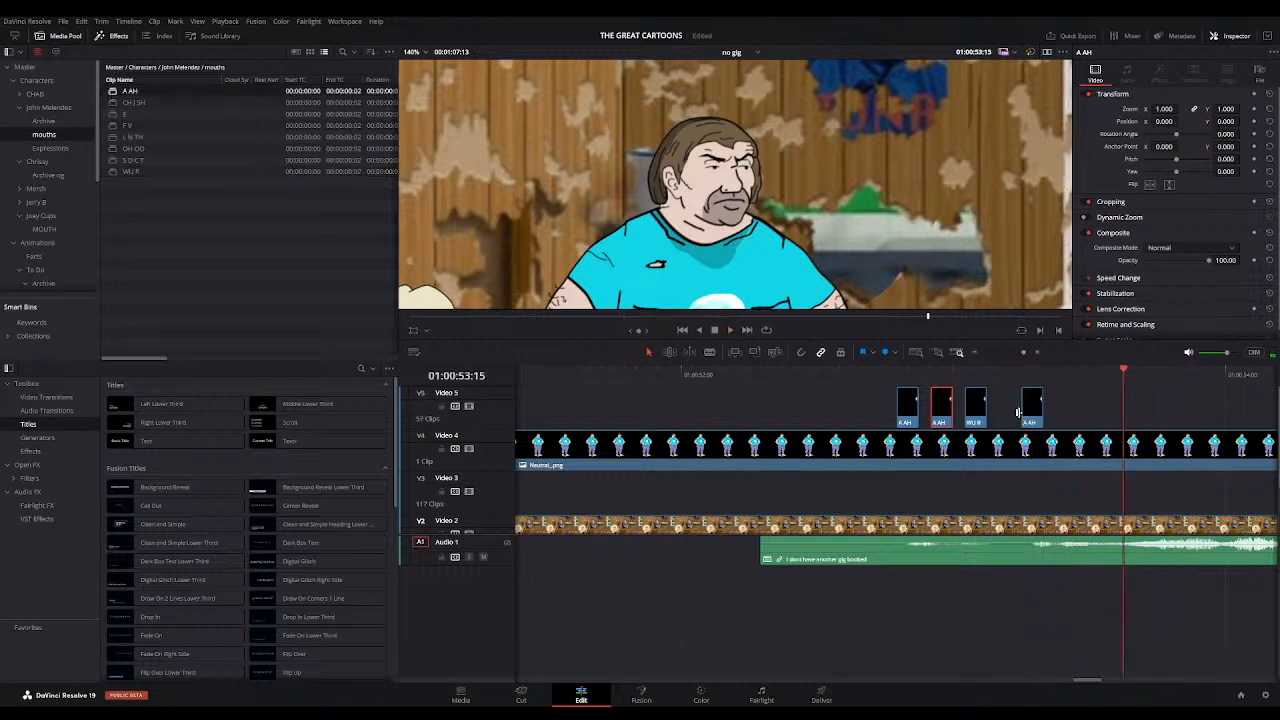
left_click_drag(112, 172, 1066, 408)
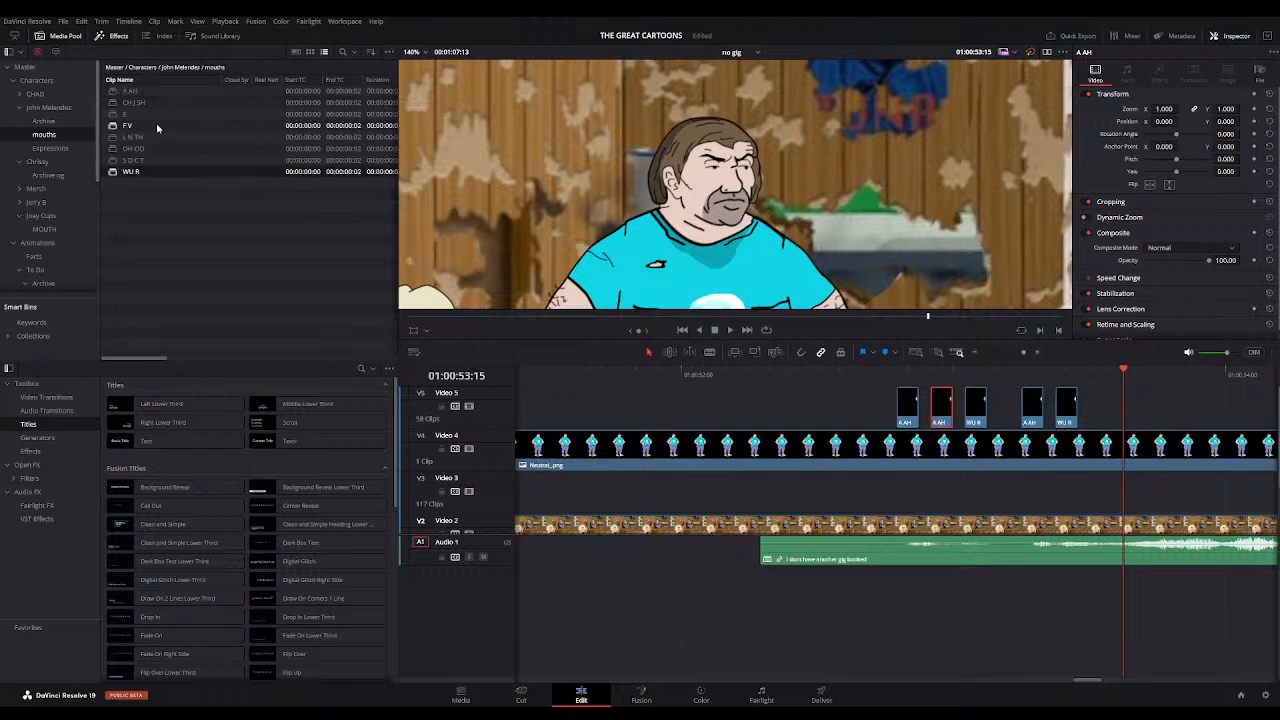
left_click_drag(125, 114, 1076, 414)
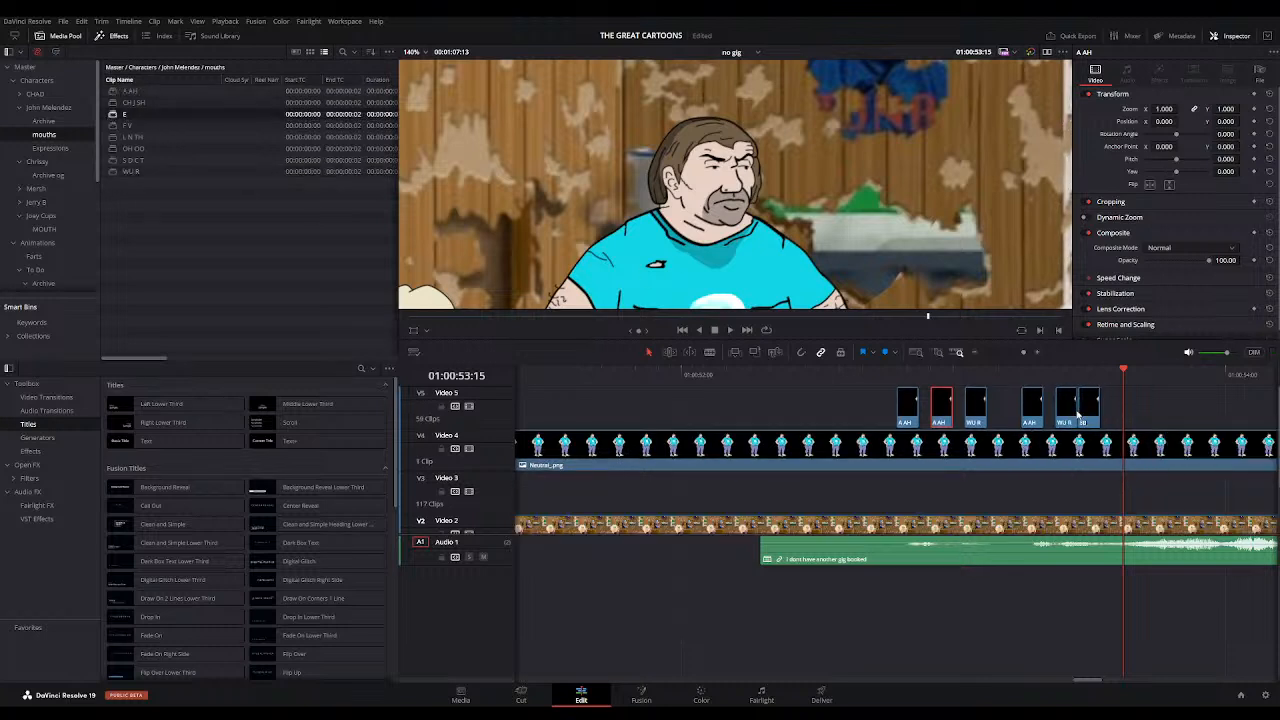
left_click(874, 376)
key("space")
key("space")
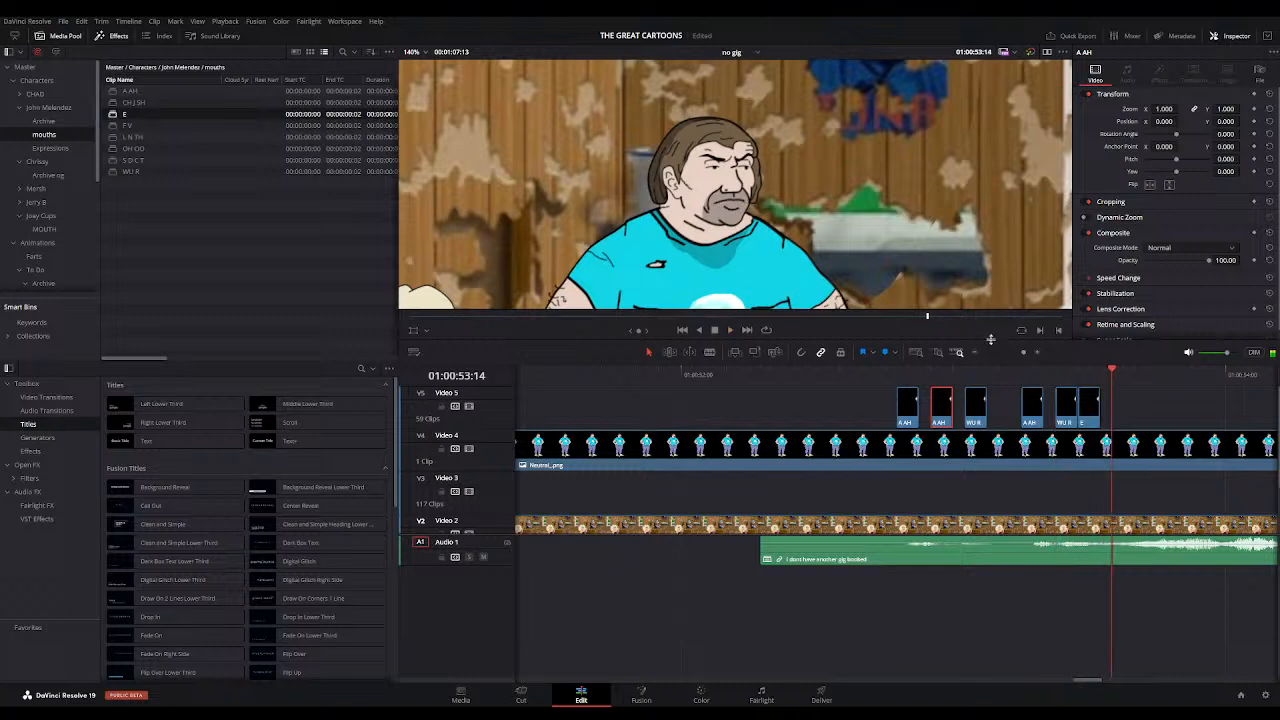
Step: Listen to the line, place a WU R mouth at 01:00:53:14 with an E mouth directly after it on Video 5, and check playback
left_click(974, 353)
key("space")
key("space")
left_click(898, 376)
key("space")
left_click(898, 376)
left_click_drag(126, 172, 896, 422)
left_click(1036, 353)
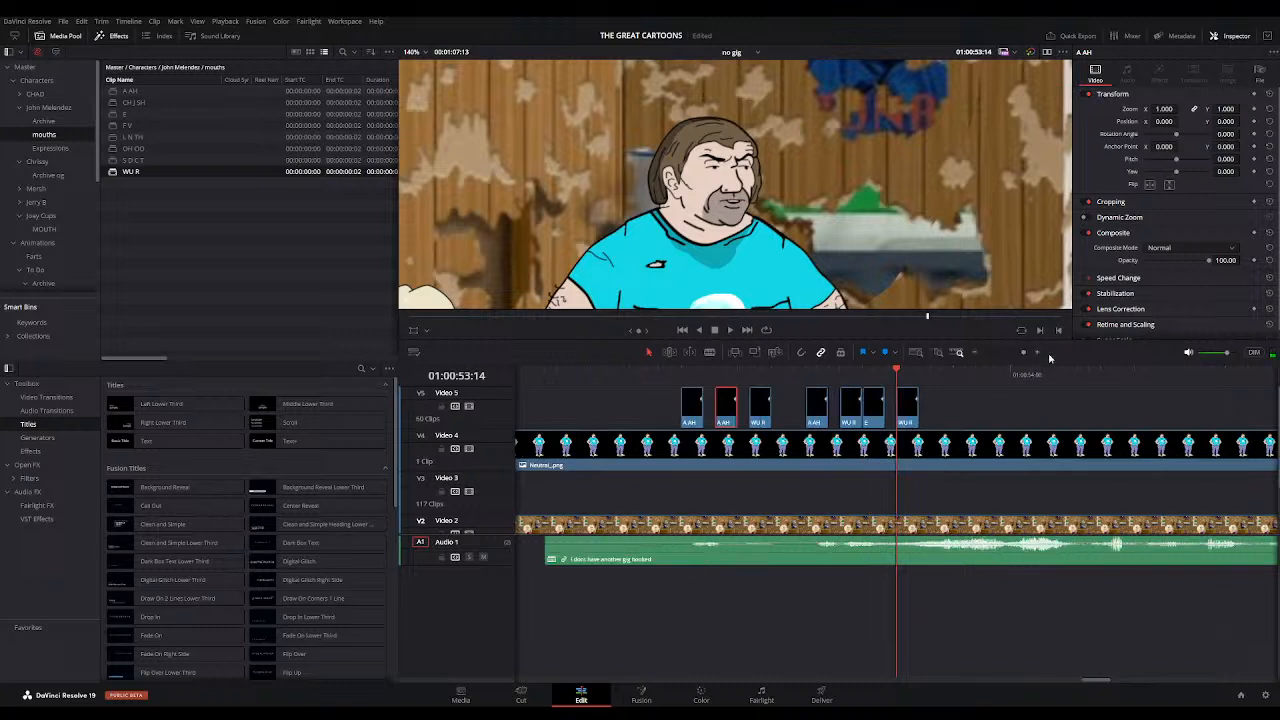
left_click_drag(130, 121, 225, 141)
left_click(658, 373)
key("space")
key("space")
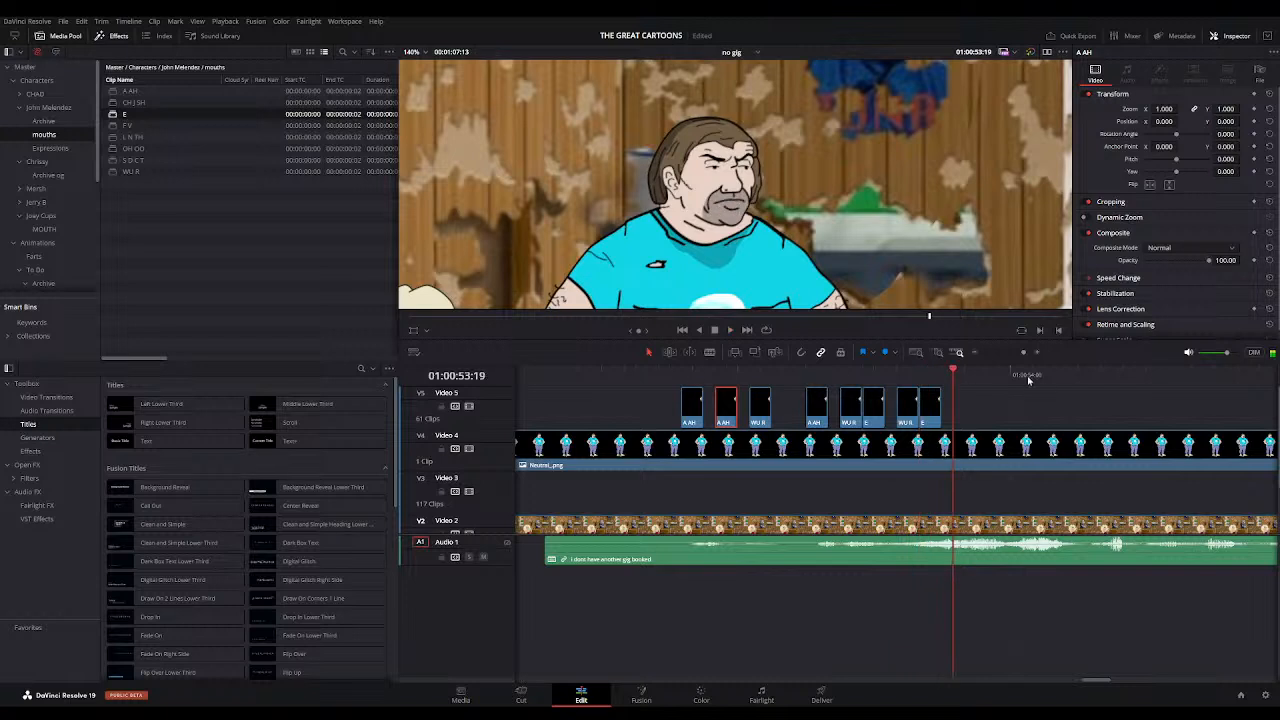
Step: Place an OH OO mouth on Video 5 at 01:00:53:19, one frame after the last E, and play the line back
left_click(962, 374)
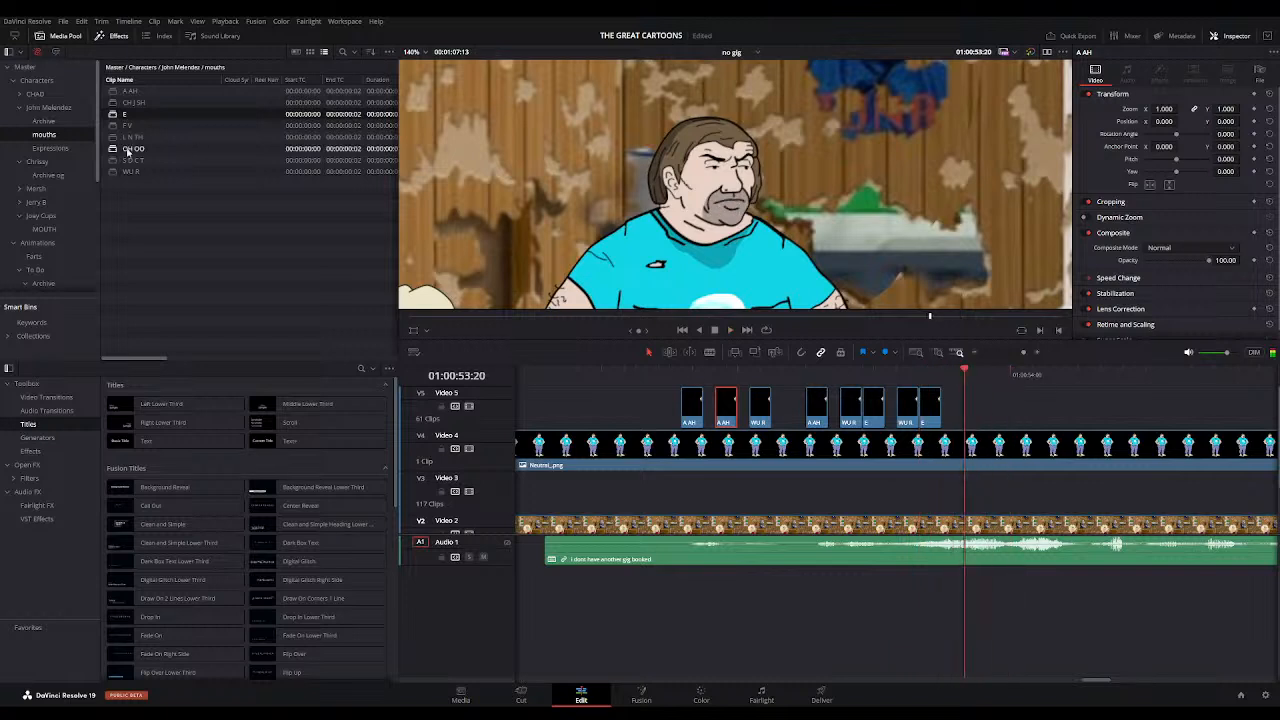
left_click_drag(115, 150, 953, 411)
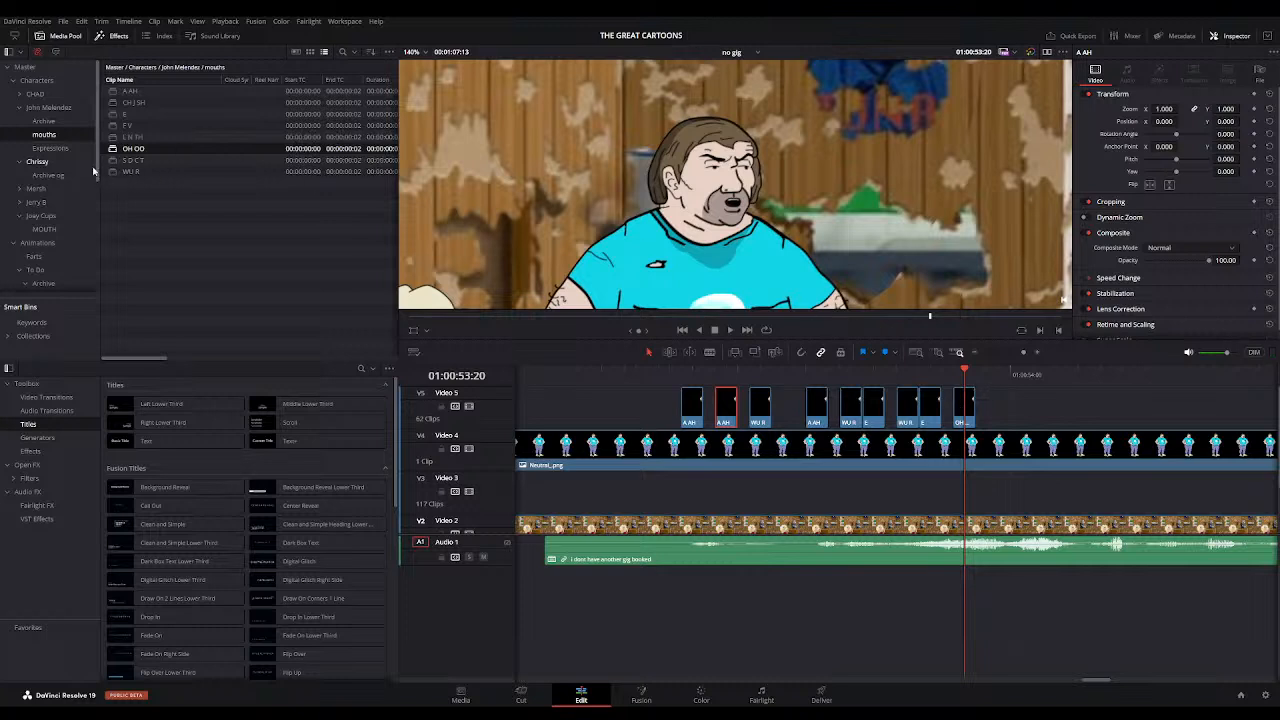
left_click(111, 128)
left_click(648, 371)
key("space")
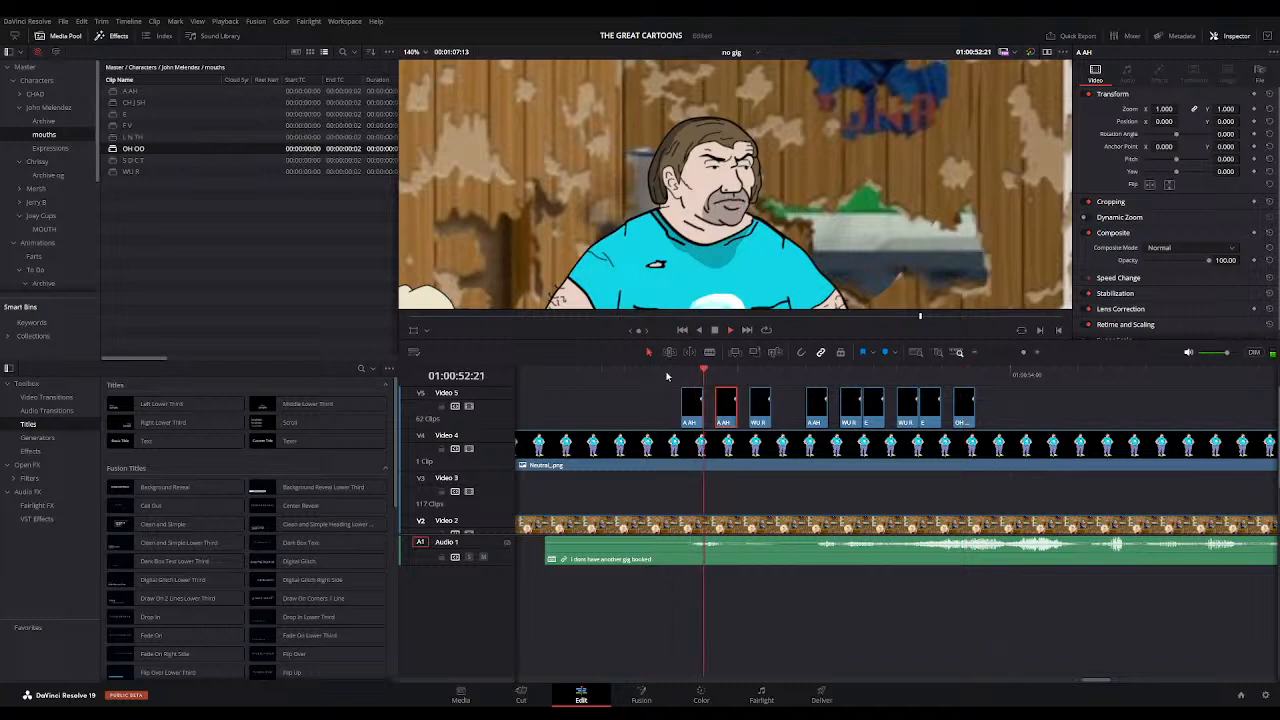
key("space")
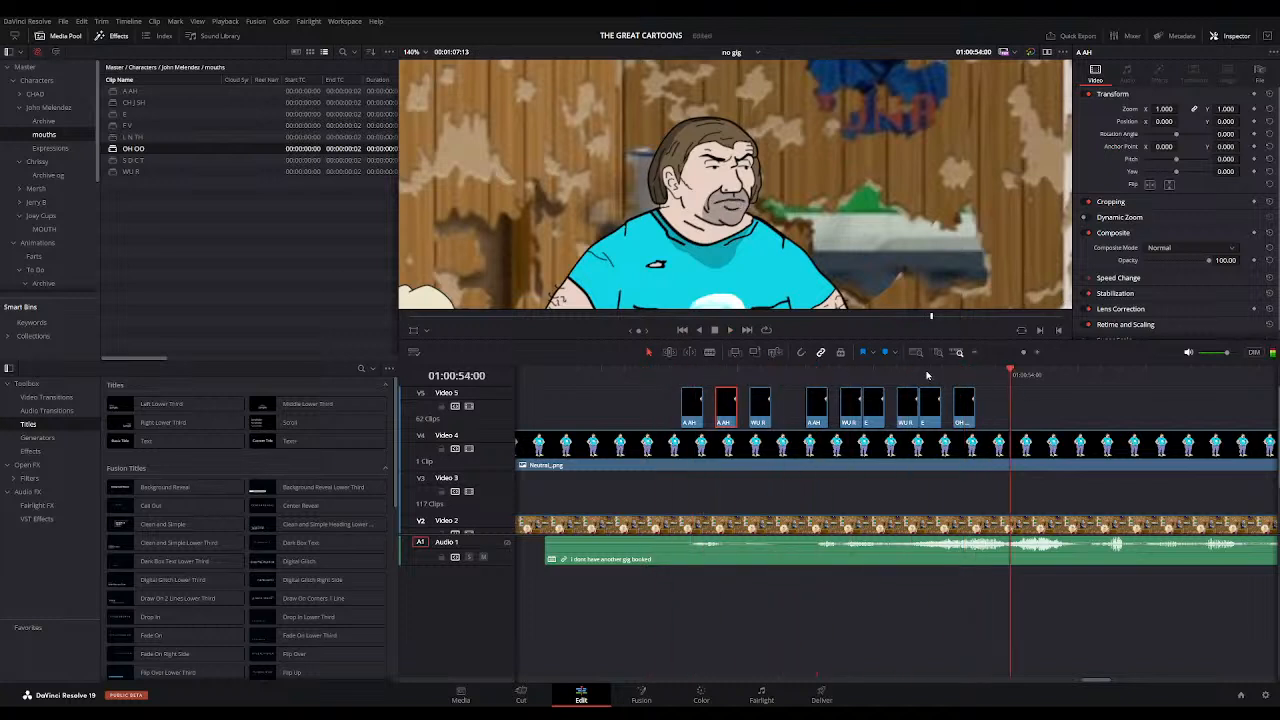
Step: Review the timing around the OH OO mouth and add an L N TH mouth directly after it on Video 5
left_click(941, 373)
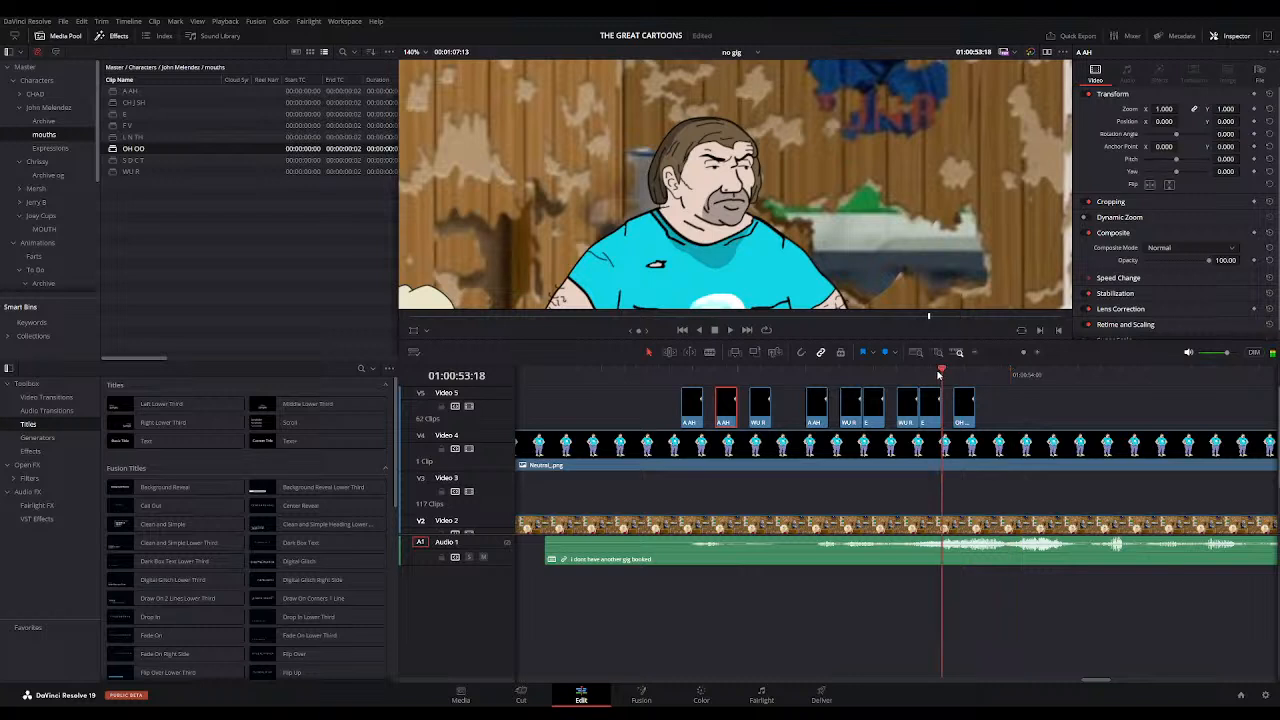
left_click(649, 372)
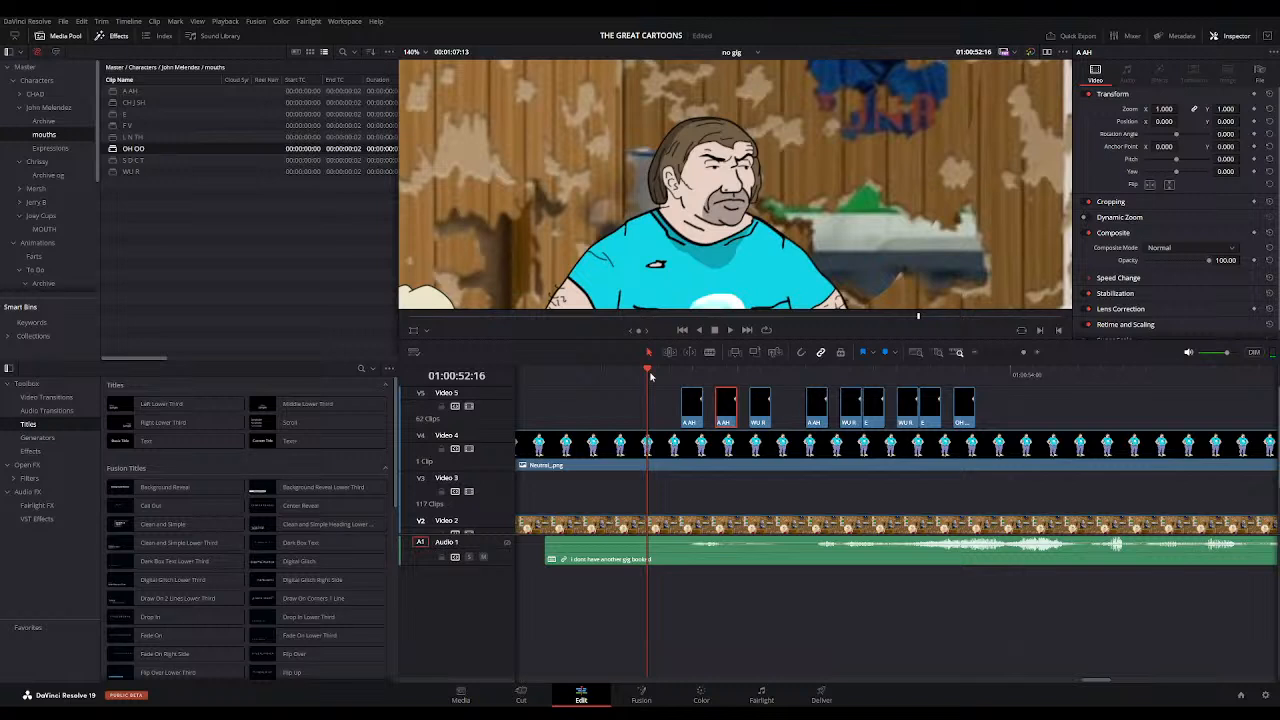
key("space")
left_click(647, 372)
left_click_drag(648, 370, 965, 378)
left_click(970, 392)
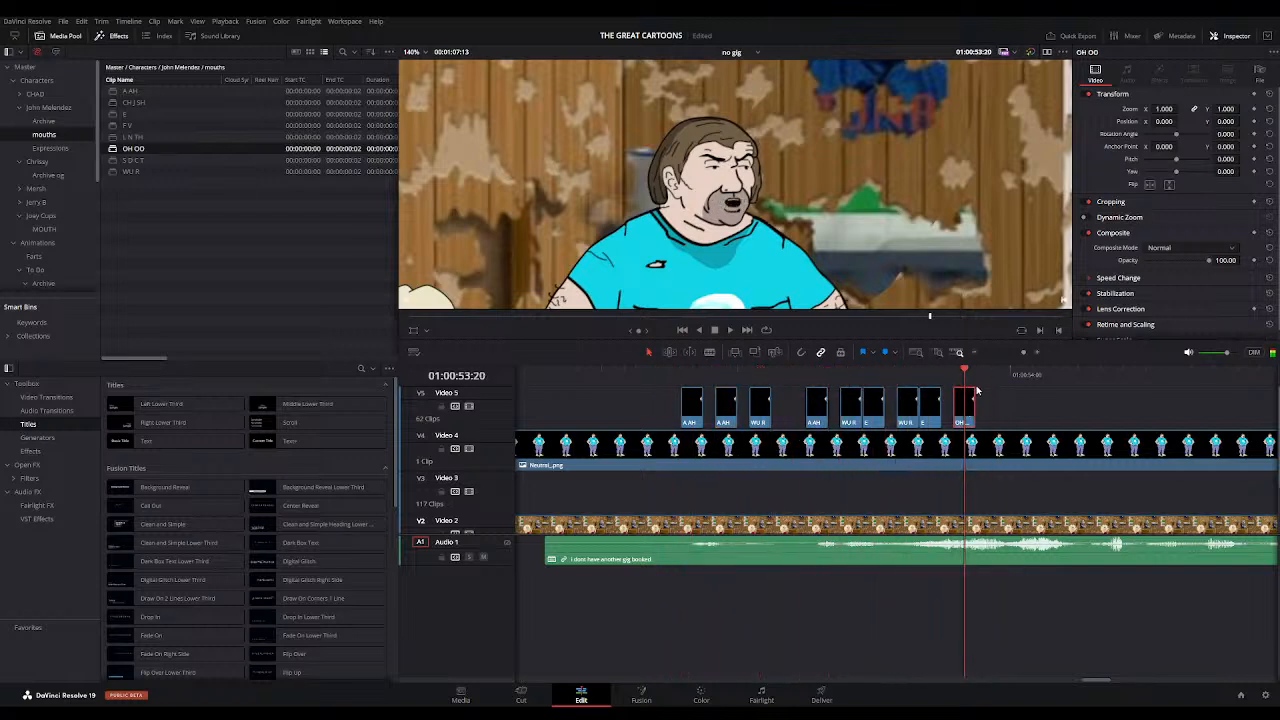
left_click_drag(117, 136, 958, 388)
left_click_drag(854, 372, 1012, 372)
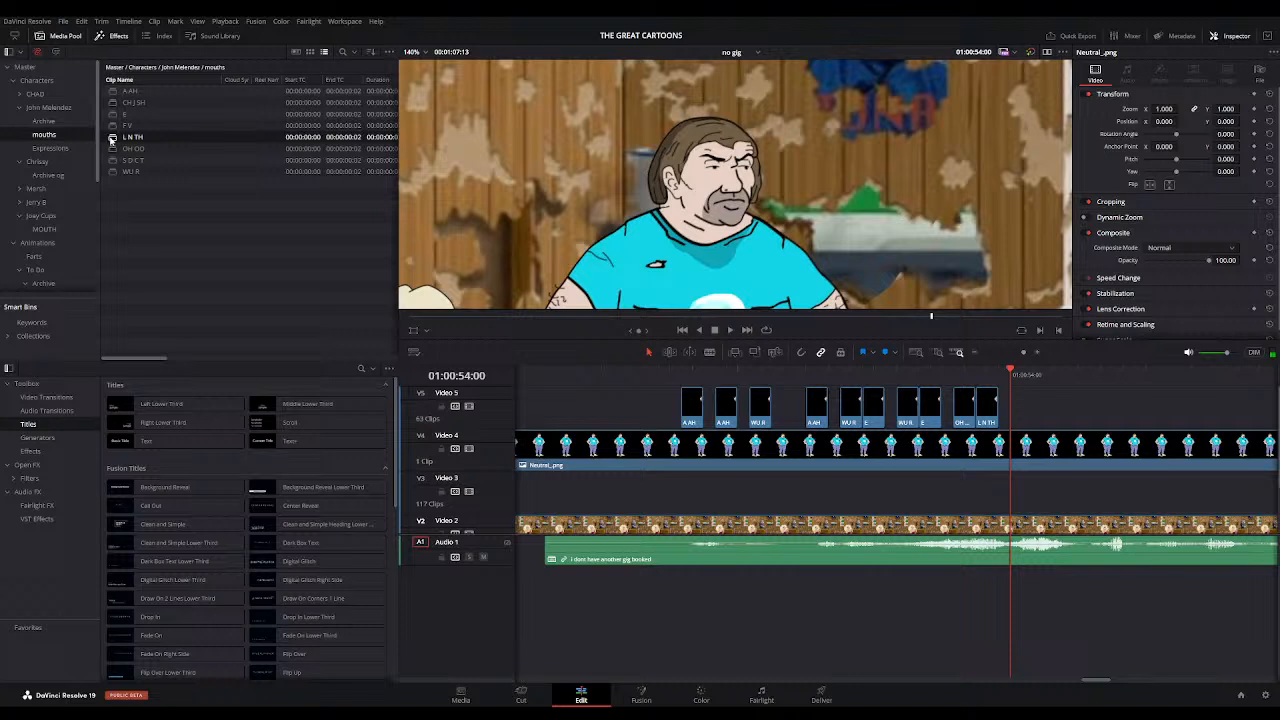
Step: Move the OH OO and L N TH mouth clips together one frame later and play the line from its start
left_click(971, 412)
left_click(986, 410, "ctrl")
left_click_drag(986, 410, 999, 407)
left_click(669, 372)
key("space")
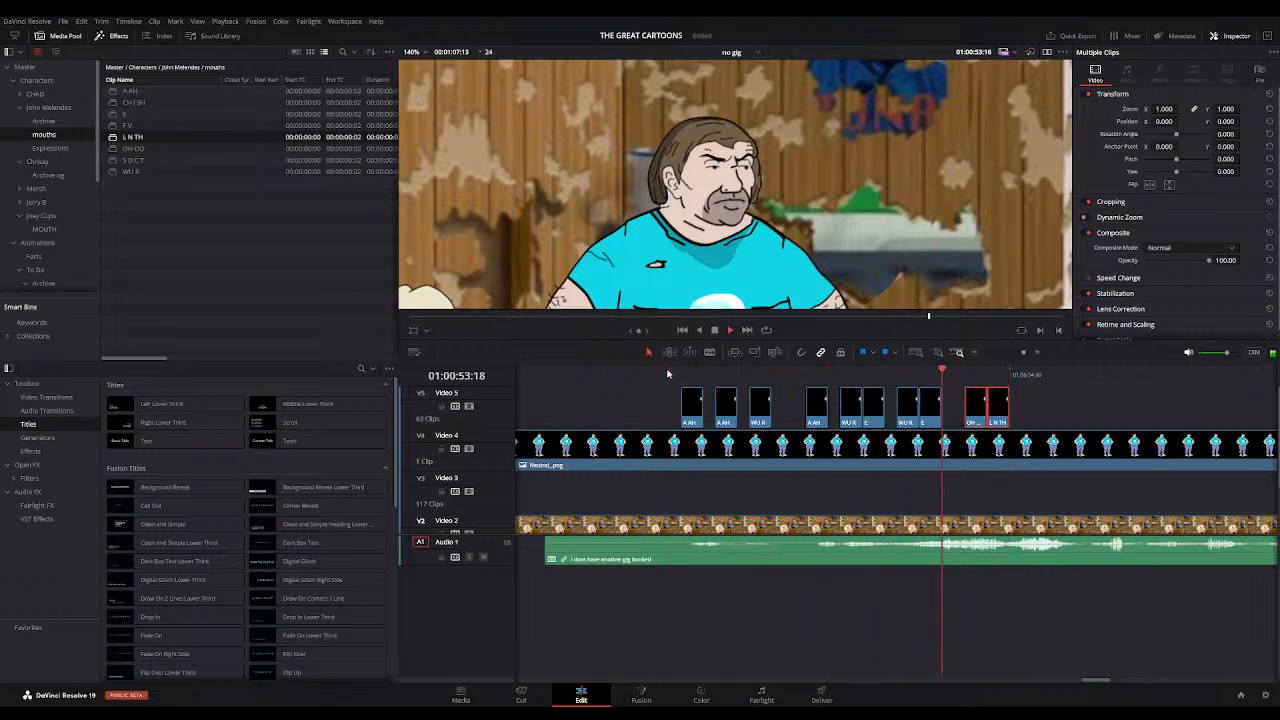
Step: Place an A AH mouth at 01:00:54:01, S D C T directly after it and OH OO one frame further on Video 5, and play the line
left_click(1021, 374)
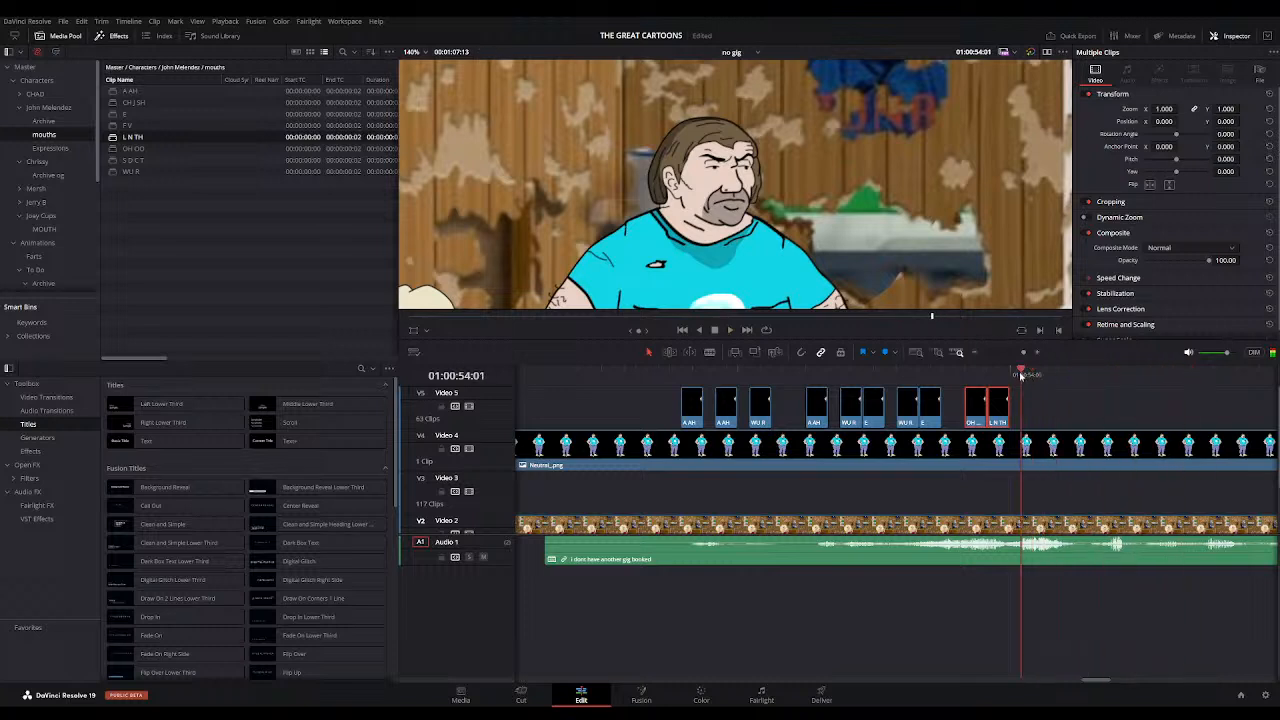
left_click_drag(128, 90, 1021, 412)
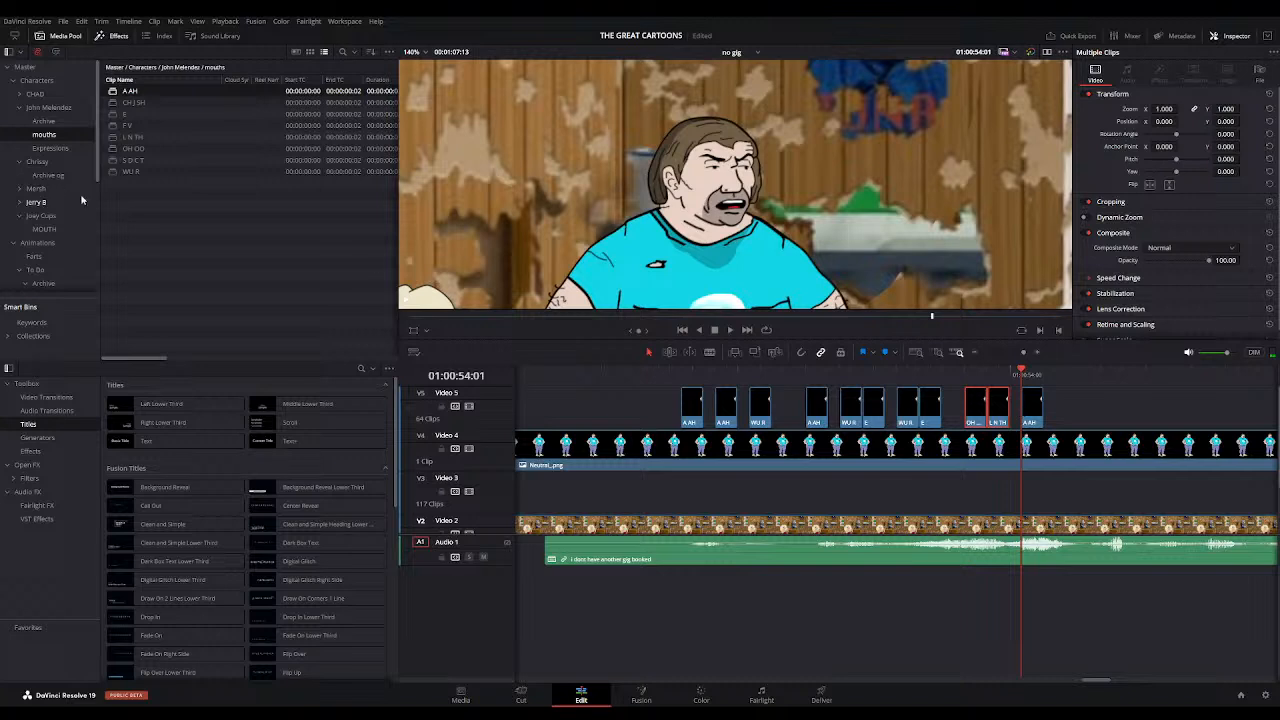
left_click_drag(113, 160, 1045, 410)
left_click(133, 148)
left_click_drag(175, 162, 1090, 410)
left_click(637, 375)
key("space")
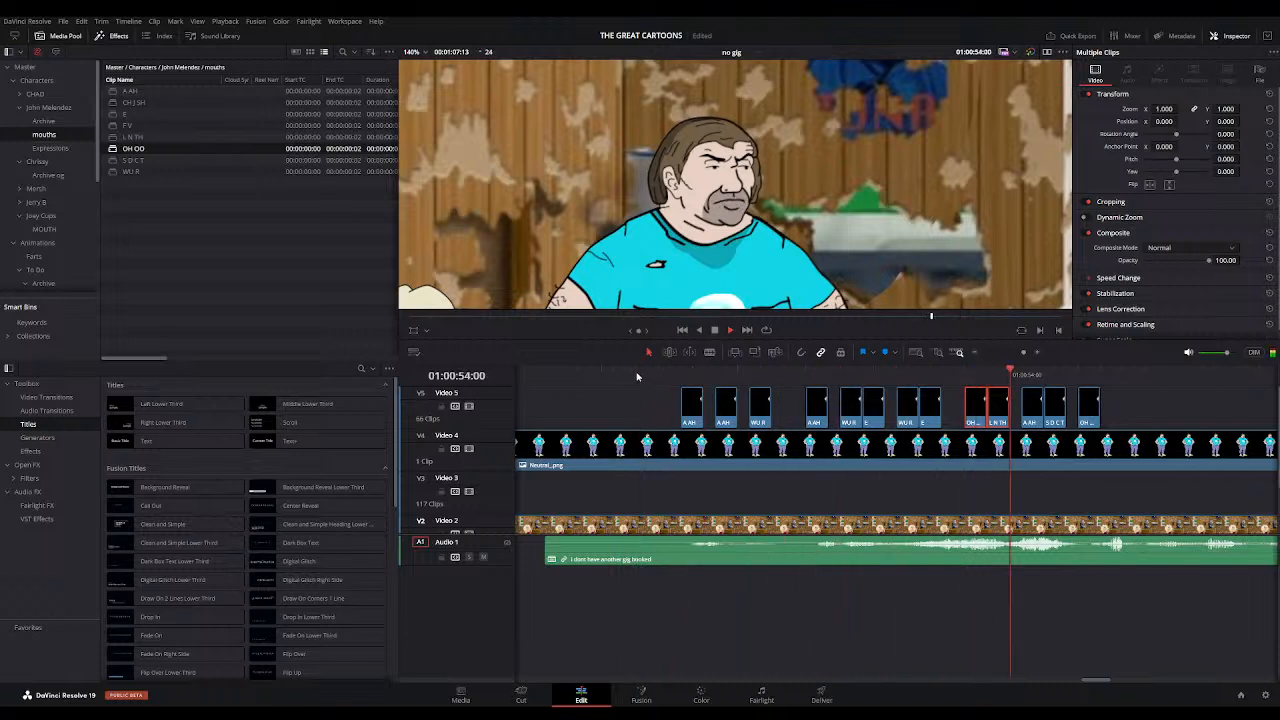
Step: Place an OH OO mouth at 01:00:54:10 on Video 5 with L N TH directly after it, and play the line
left_click(1123, 375)
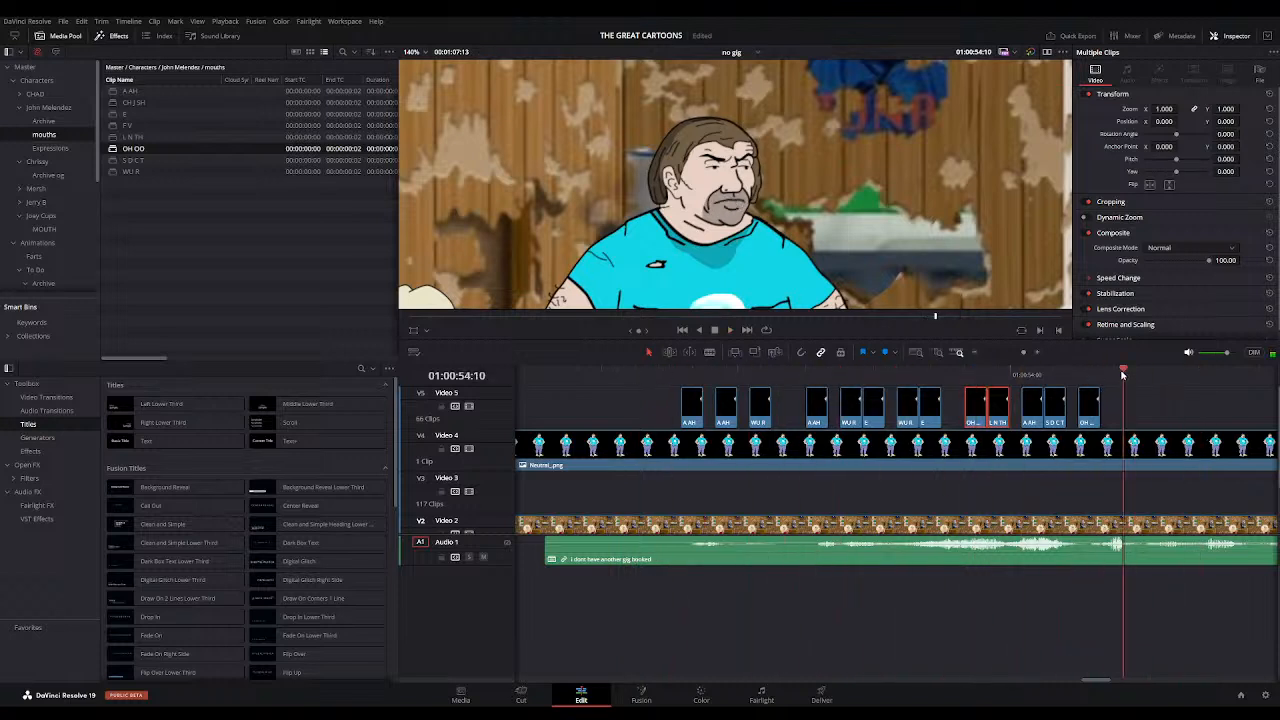
left_click_drag(133, 148, 1126, 410)
left_click_drag(110, 137, 1040, 425)
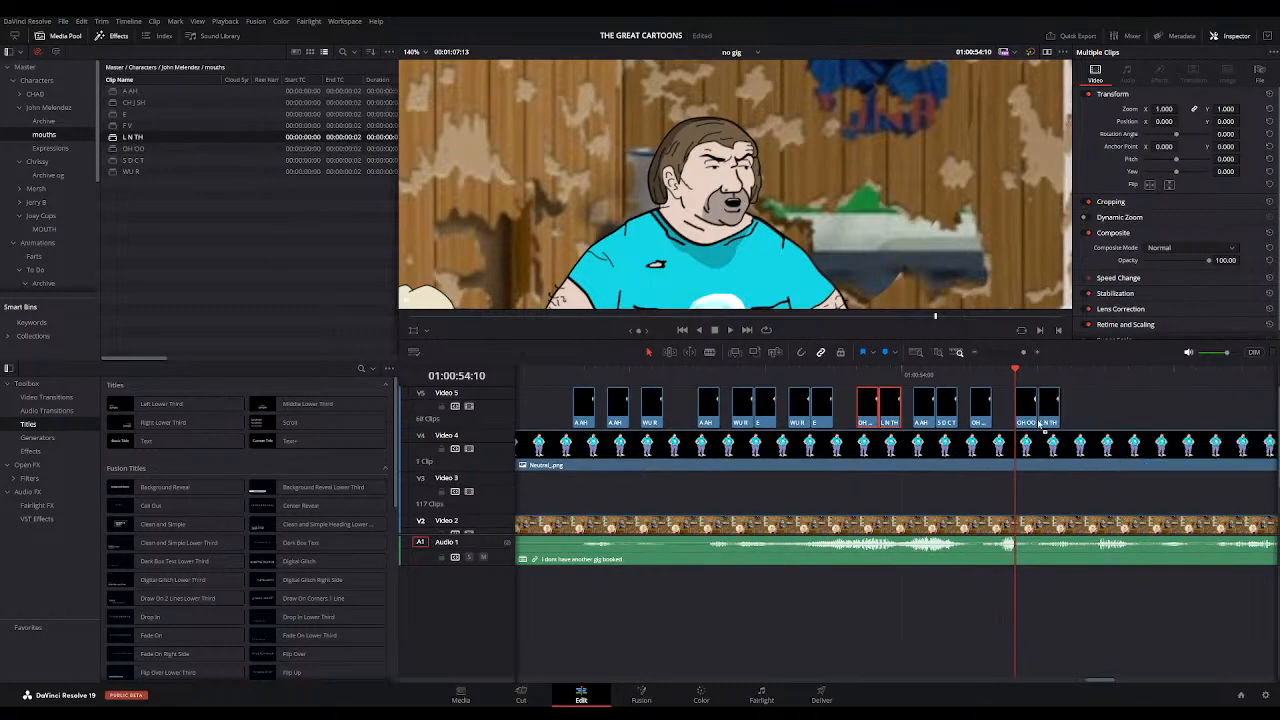
left_click(885, 381)
key("space")
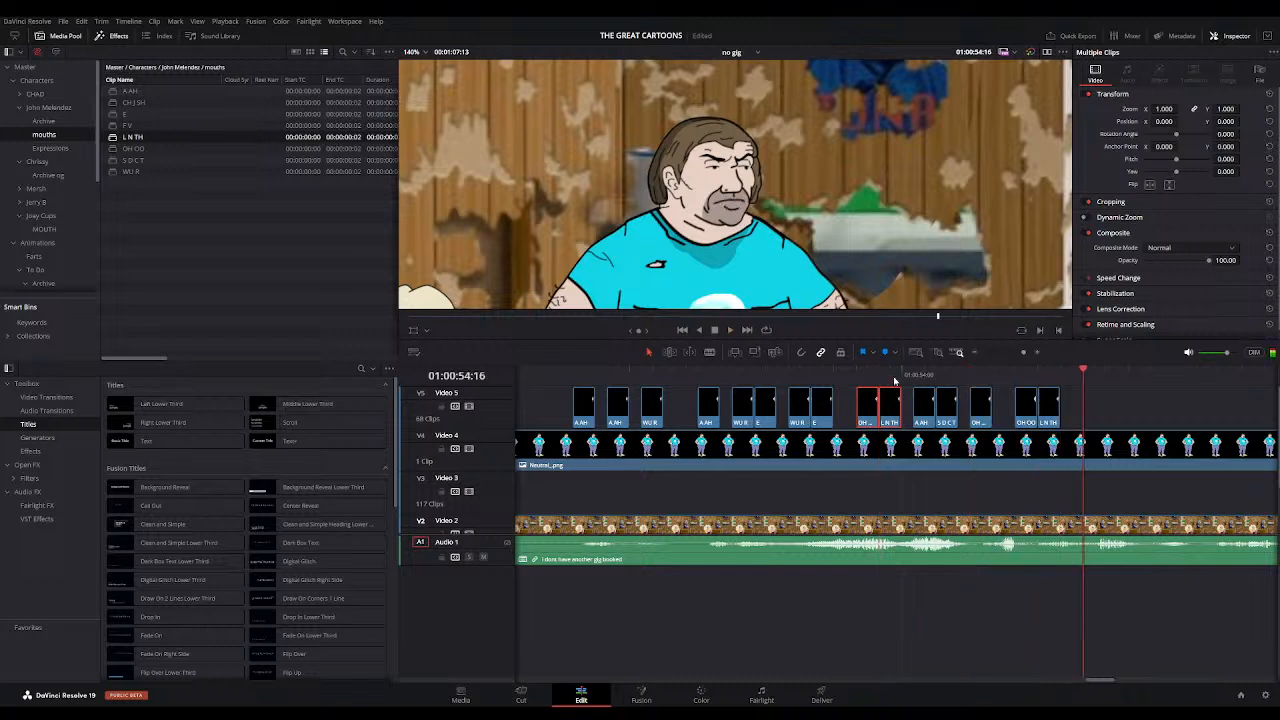
Step: Place an E mouth at 01:00:54:17 on Video 5 and an S D C T mouth directly after it, and play them back
left_click(1094, 373)
key("space")
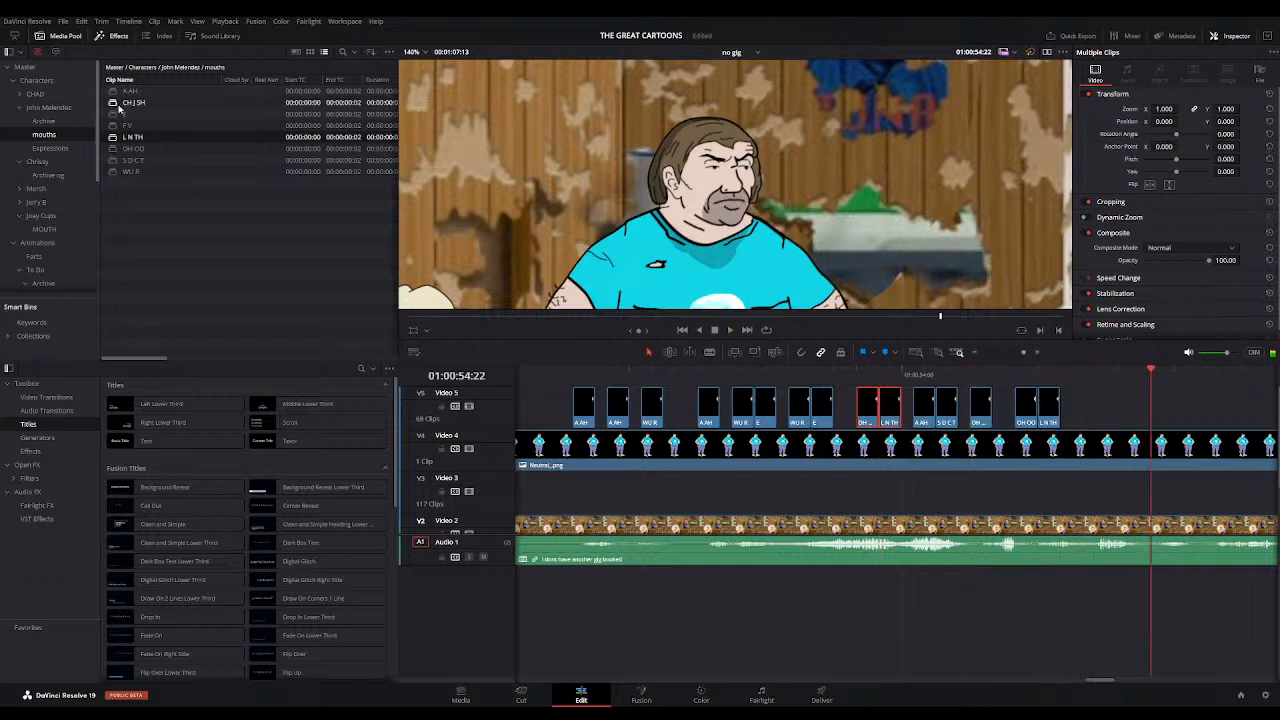
left_click_drag(115, 115, 1100, 422)
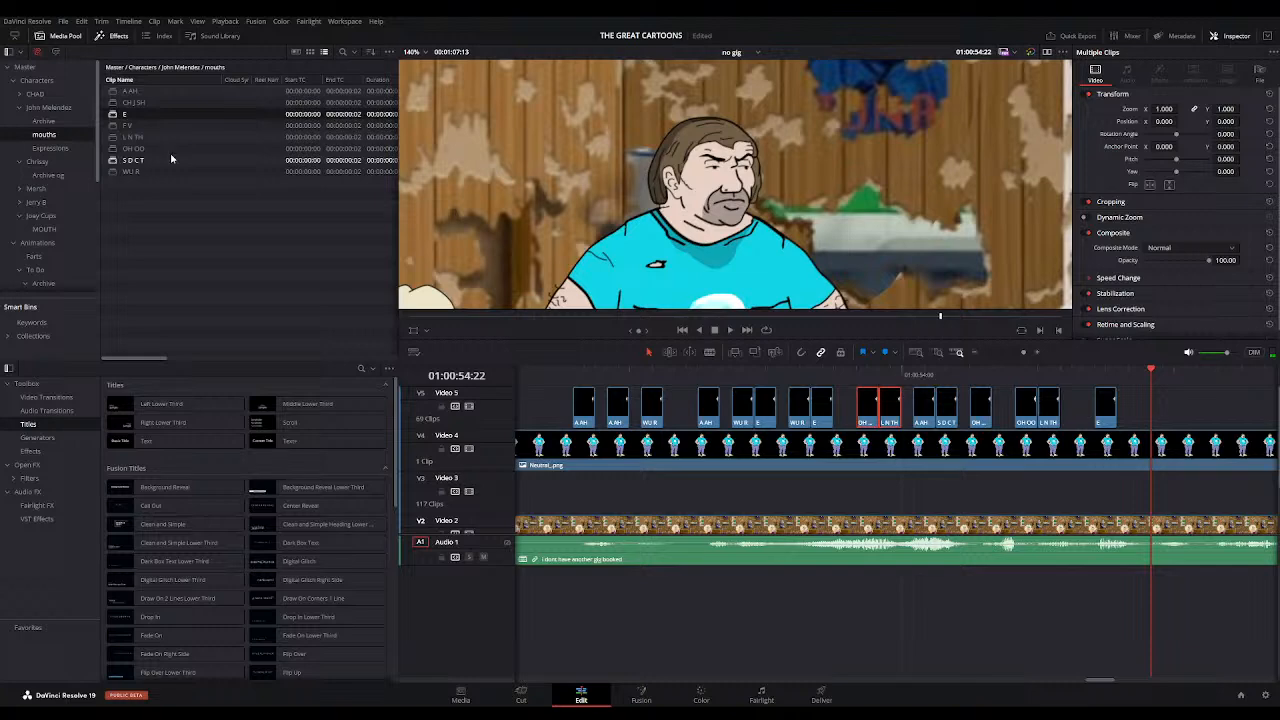
left_click_drag(113, 160, 1118, 418)
left_click(1062, 370)
key("space")
Step: Check the timing of the last E and S D C T mouths against the audio from about 01:00:54:16
left_click(978, 352)
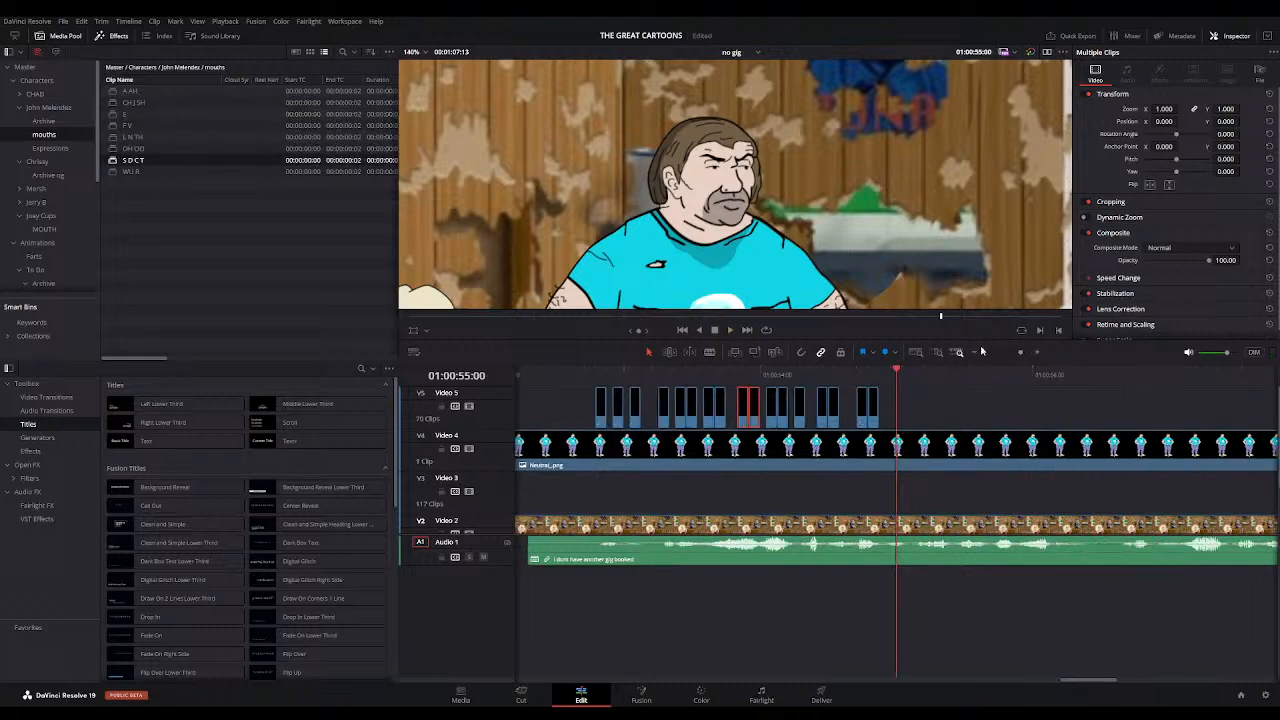
left_click(885, 370)
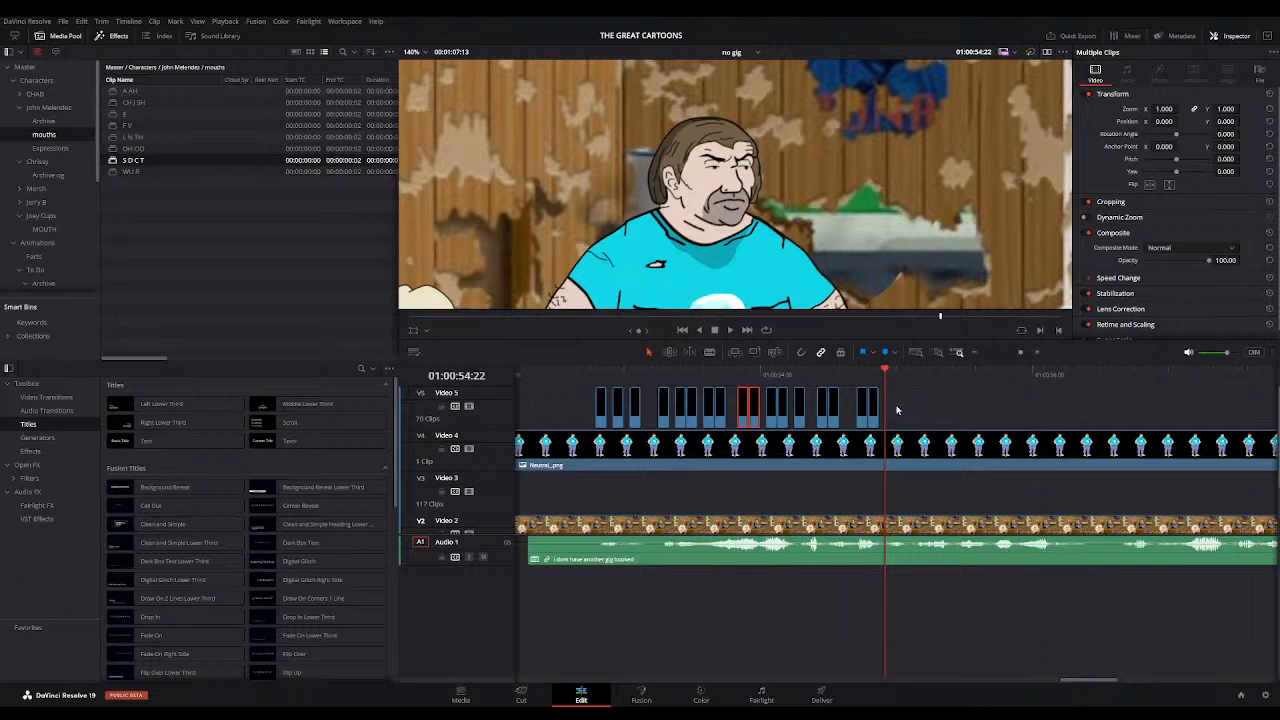
left_click(851, 371)
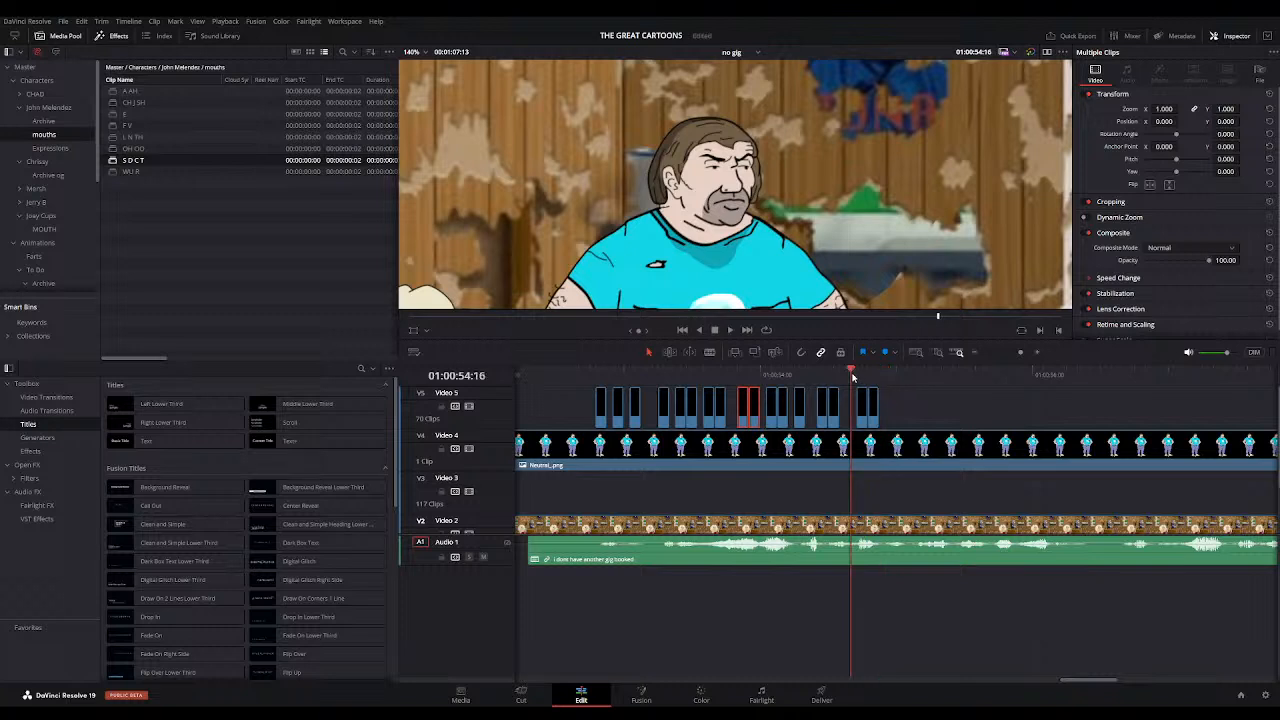
key("space")
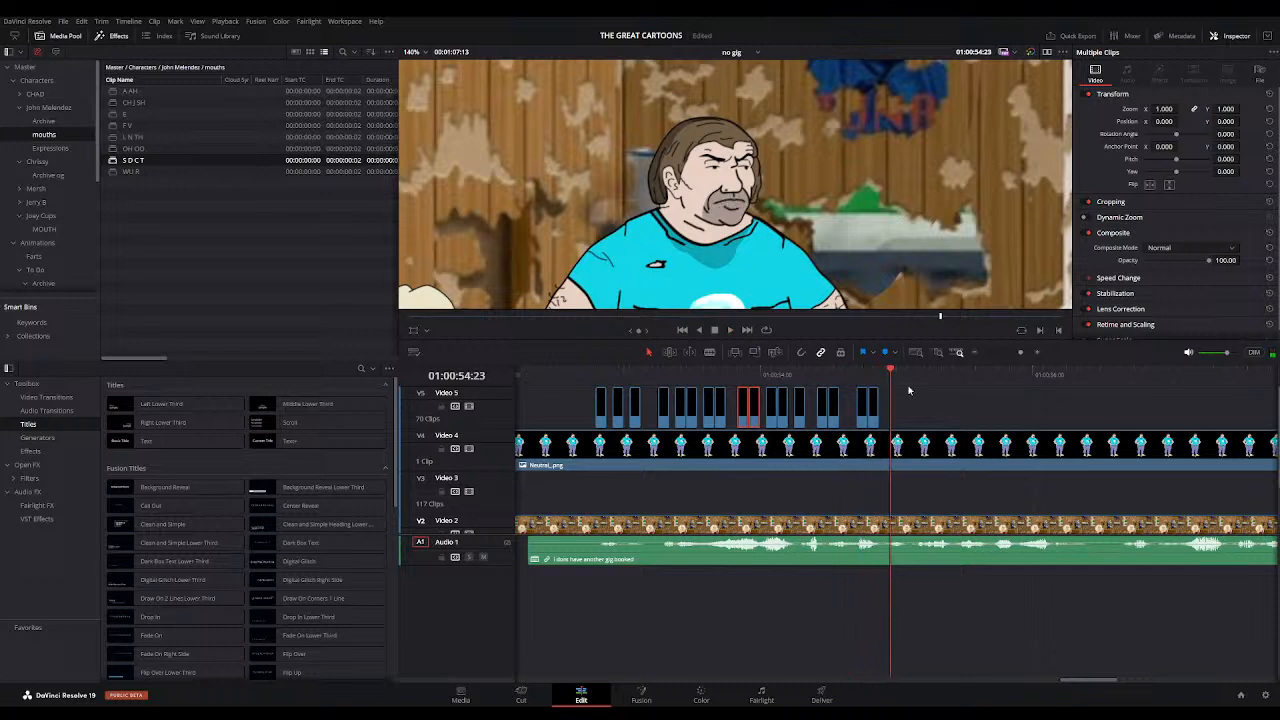
left_click(847, 377)
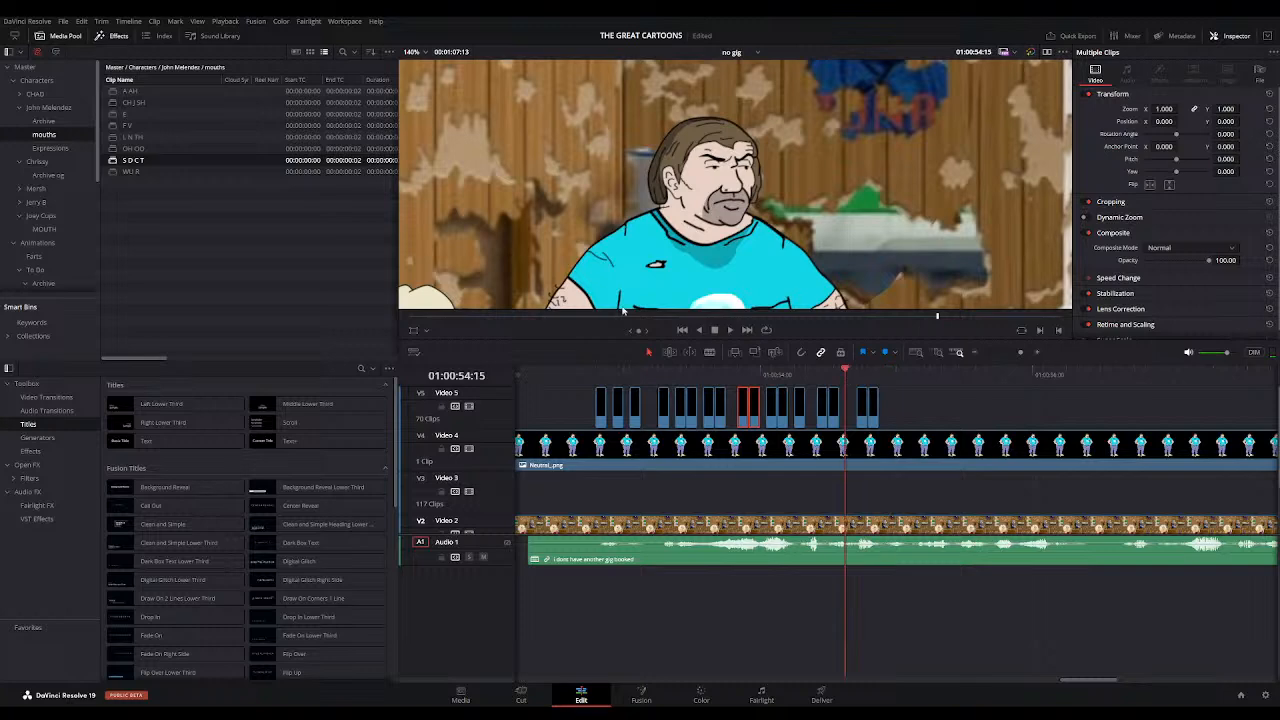
Step: Preview the A AH mouth clip on its own in the viewer, and return to the timeline
left_click(112, 92)
double_click(112, 92)
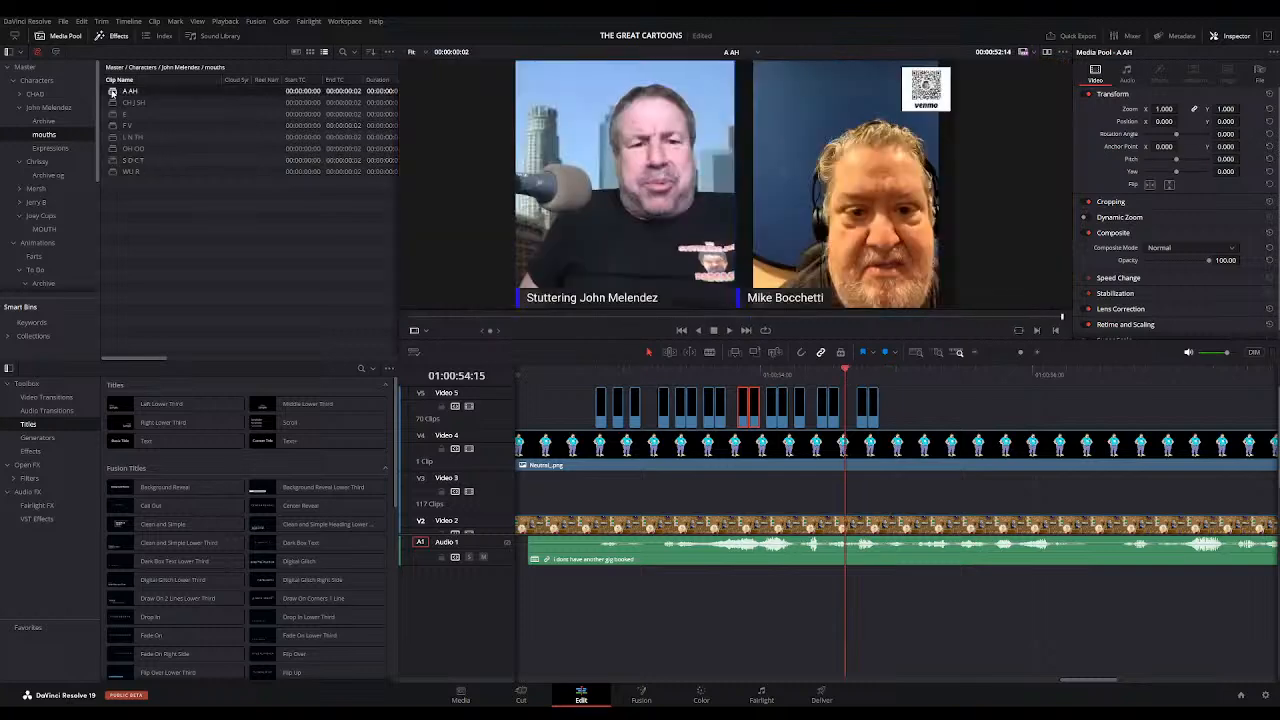
scroll(686, 103, "up", 3)
scroll(775, 157, "down", 2)
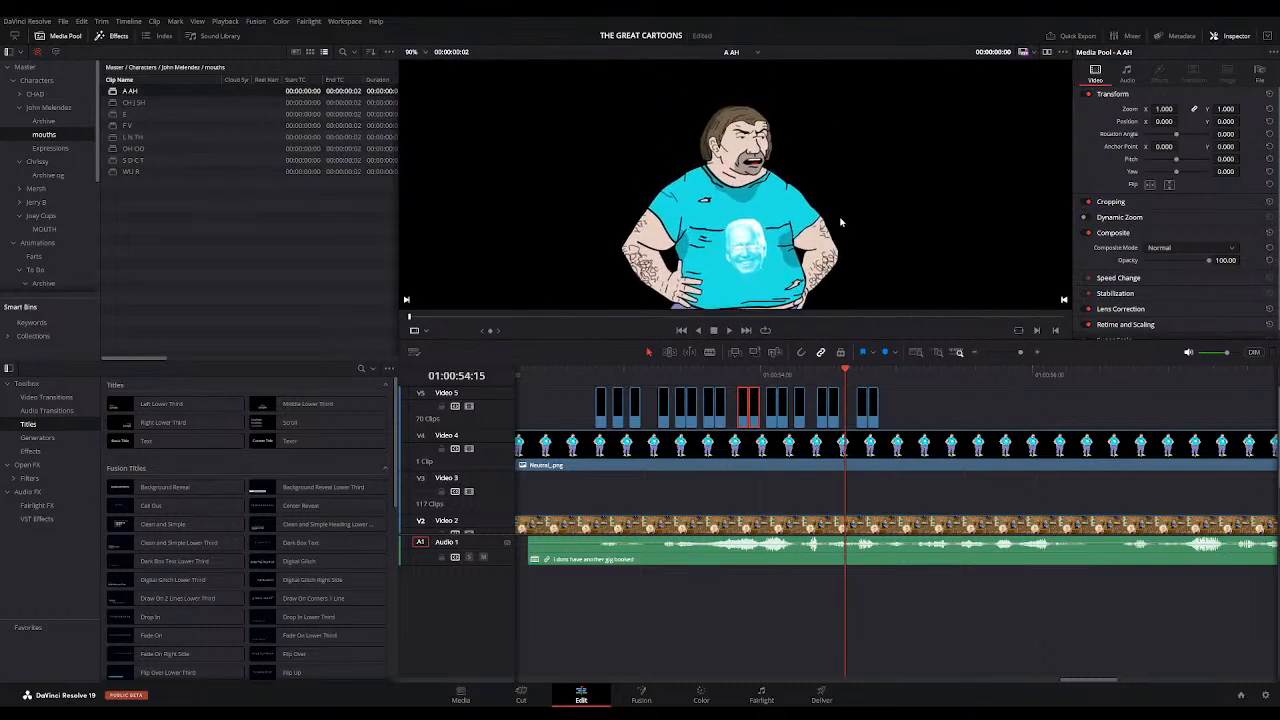
left_click(892, 448)
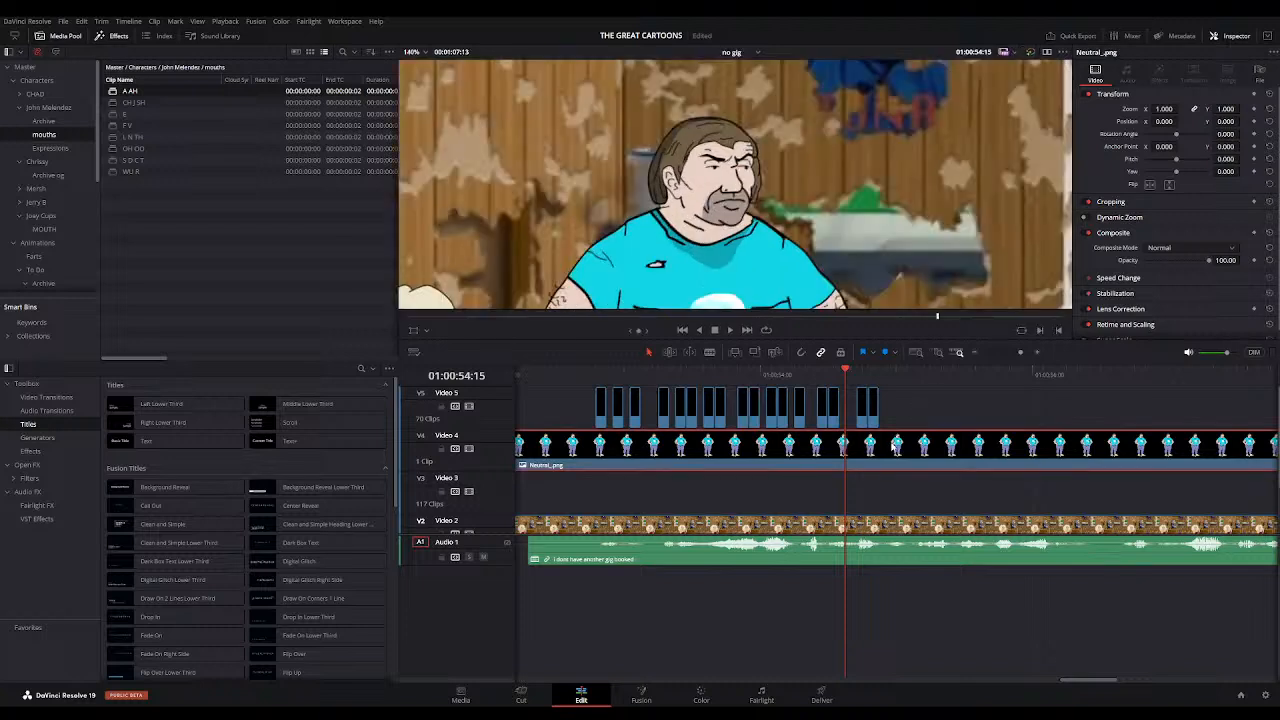
Step: Place another E mouth at 01:00:54:23 on Video 5, two frames after the S D C T mouth, and play the line
left_click(858, 372)
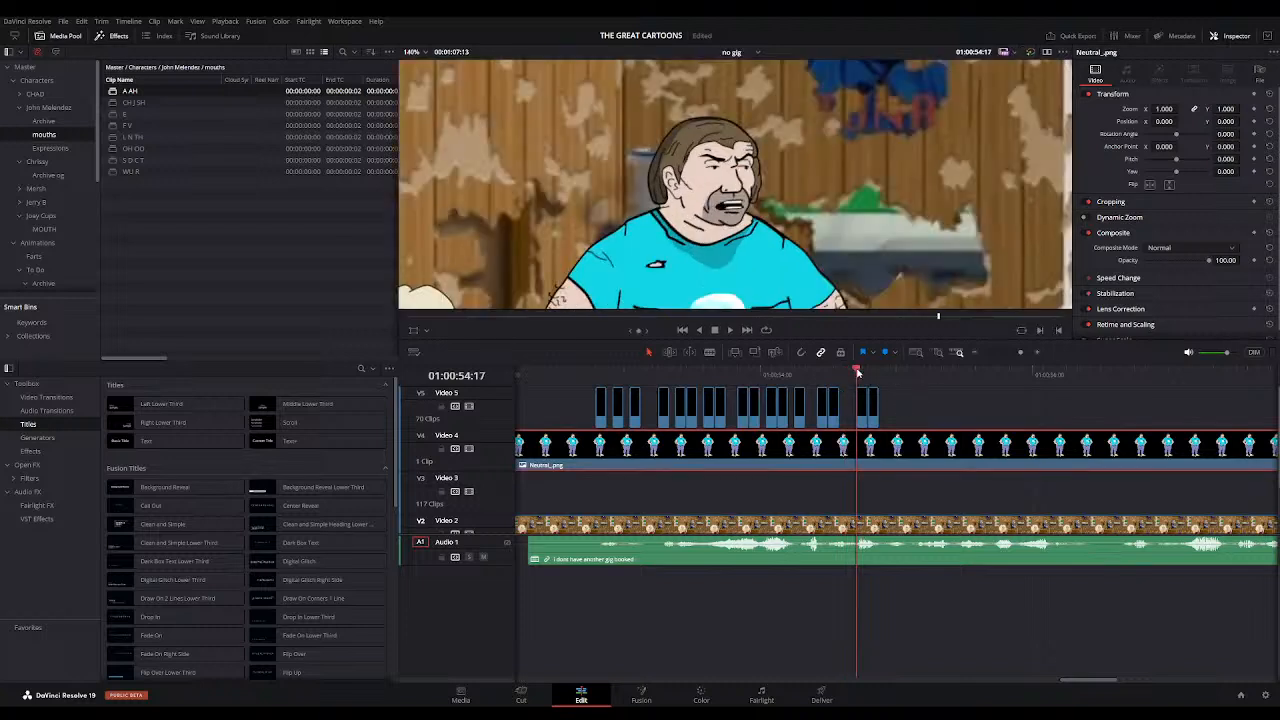
left_click(840, 374)
key("space")
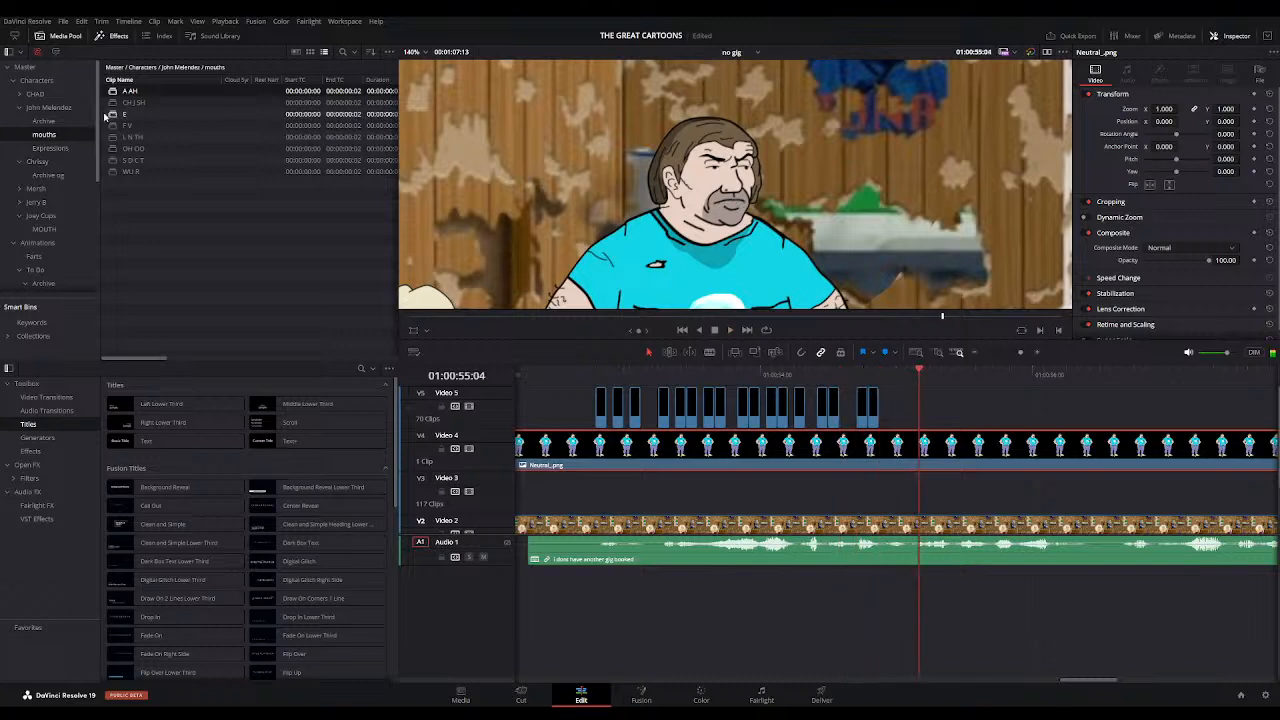
left_click_drag(116, 117, 891, 421)
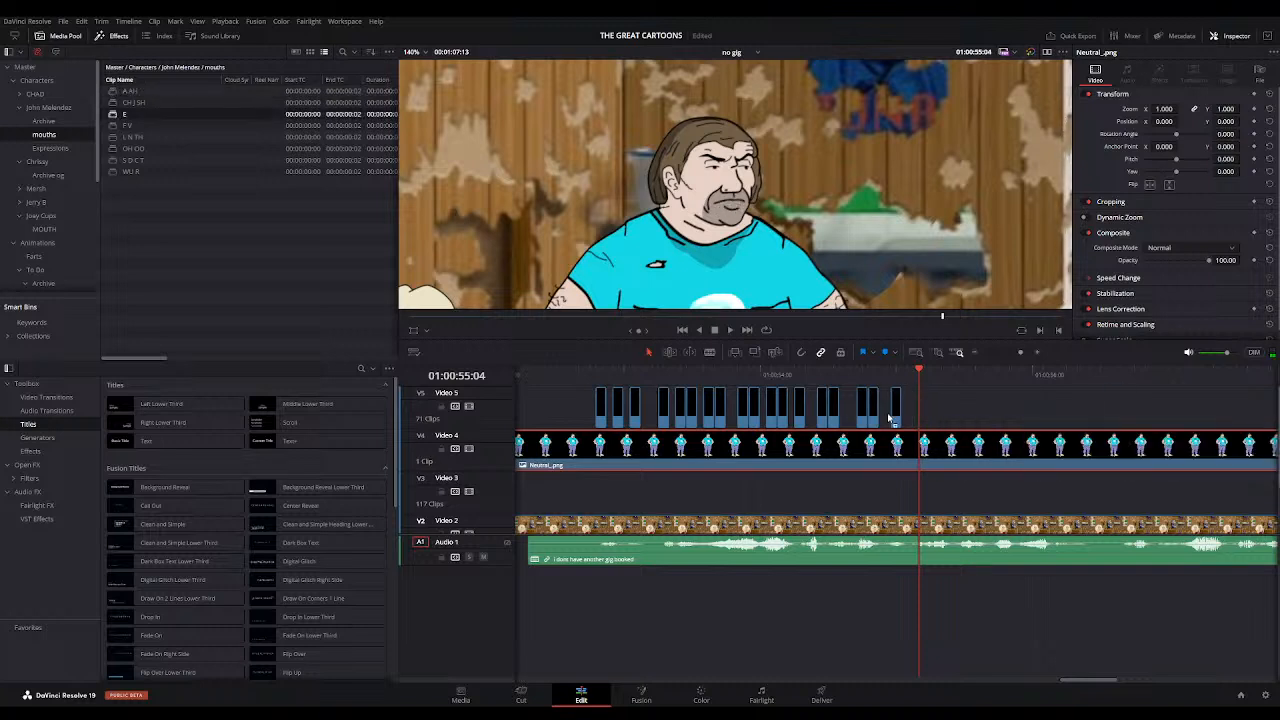
left_click(800, 380)
key("space")
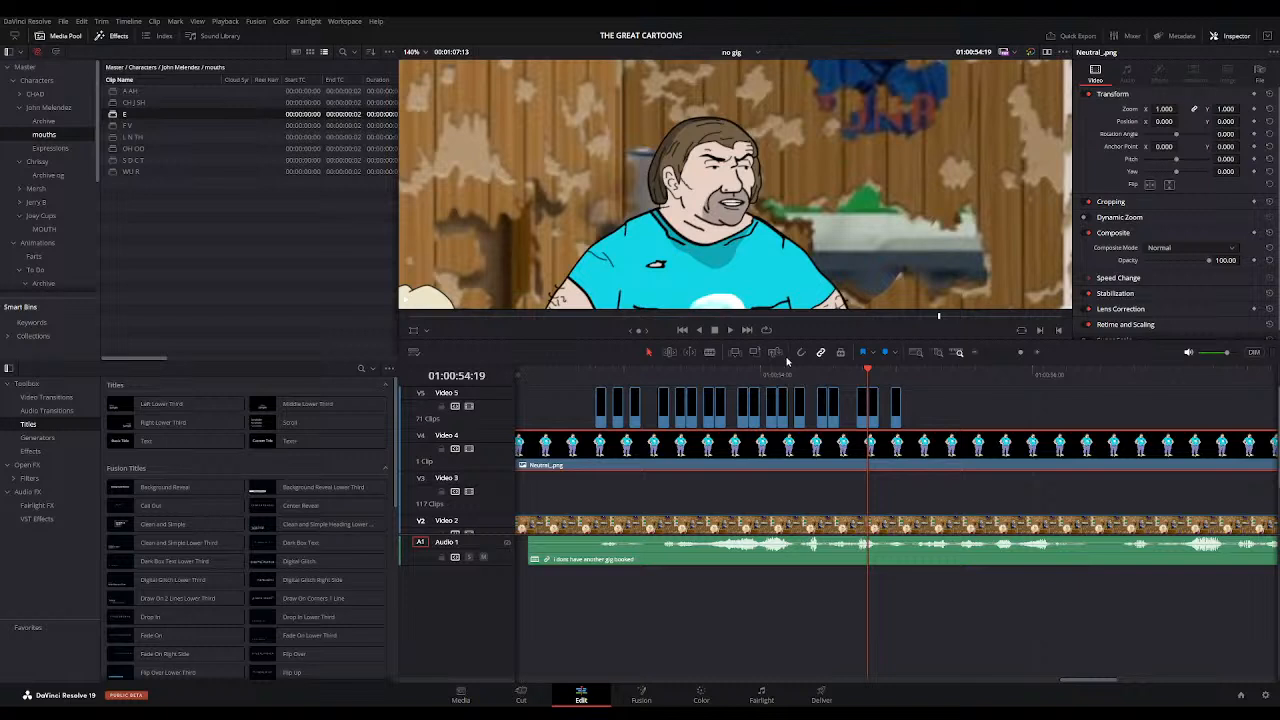
Step: Replay the line from 01:00:54:01 and place an A AH mouth at 01:00:55:04 on Video 5
left_click(813, 376)
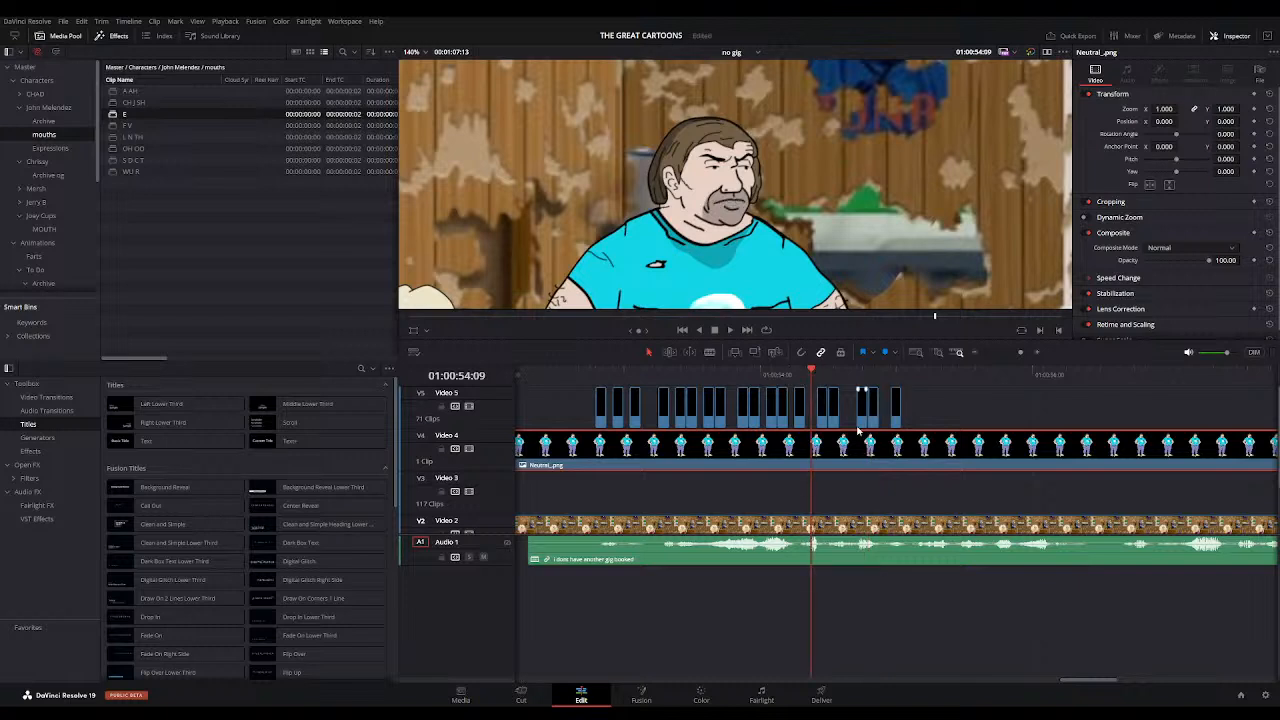
left_click(765, 376)
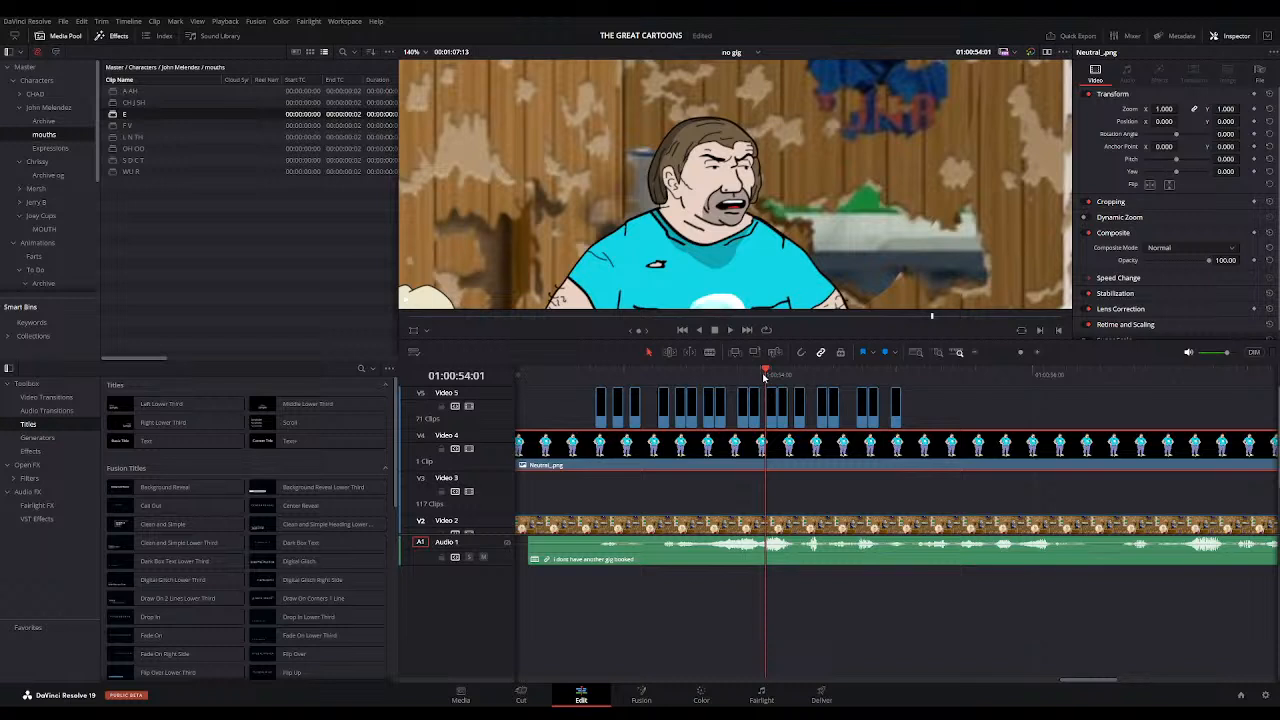
key("space")
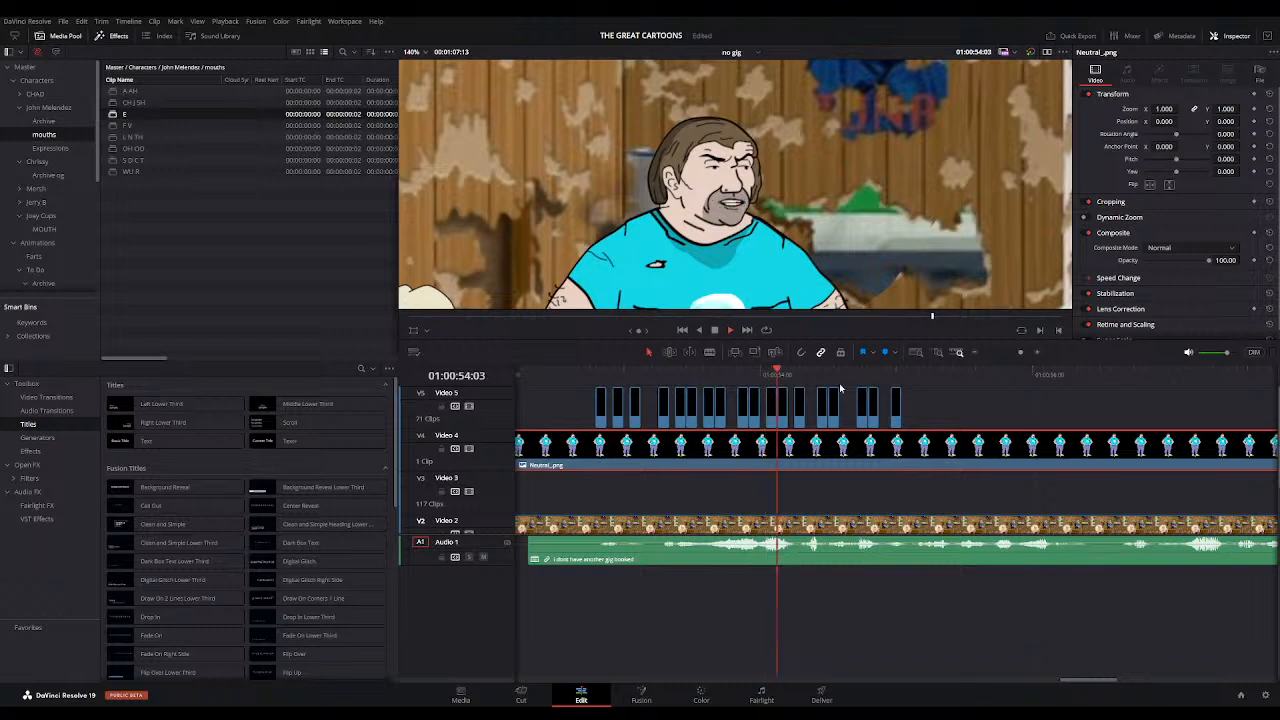
left_click(914, 376)
key("space")
left_click(914, 376)
key("space")
left_click(128, 102)
key("F12")
Step: Place an E mouth at 01:00:55:07 and an S D C T mouth at 01:00:55:10 on Video 5, and play them back
left_click_drag(134, 114, 936, 423)
left_click_drag(108, 163, 949, 420)
left_click(918, 369)
key("space")
key("space")
Step: Add an OH OO mouth directly after the last S D C T mouth and an E mouth at 01:00:55:15 on Video 5
left_click_drag(113, 148, 1020, 378)
left_click(916, 377)
key("space")
left_click(114, 115)
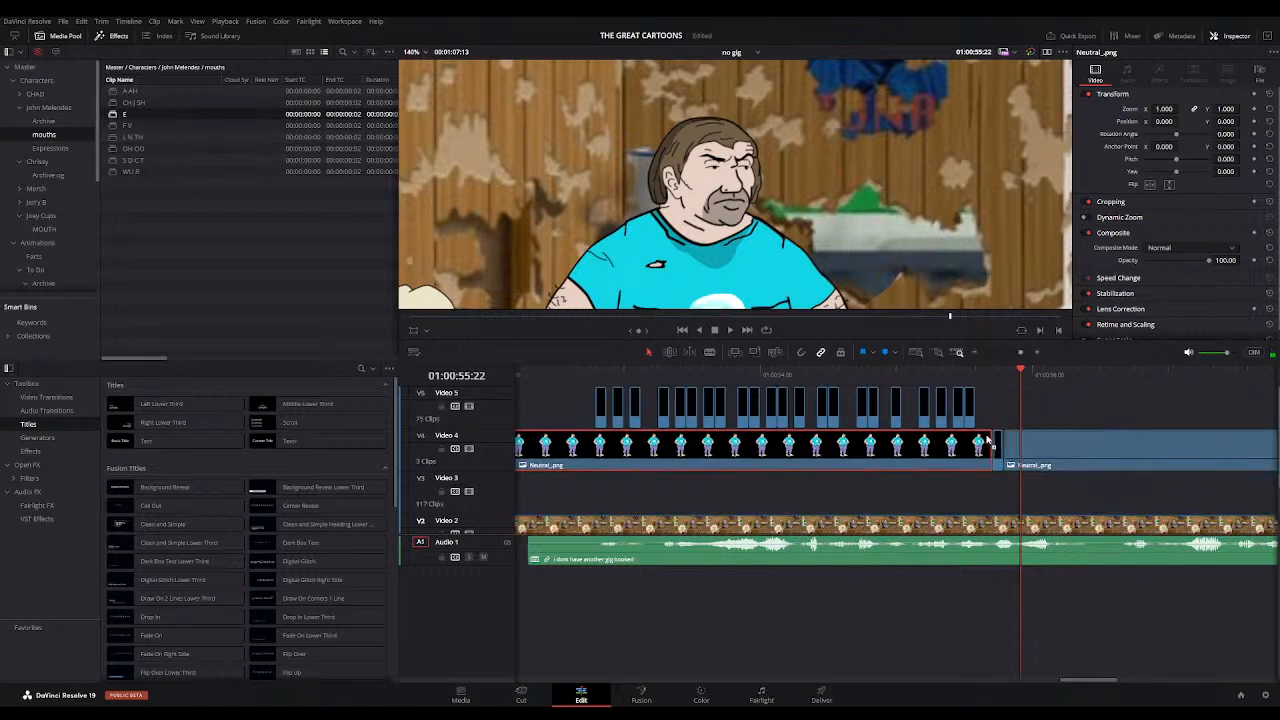
left_click(1038, 352)
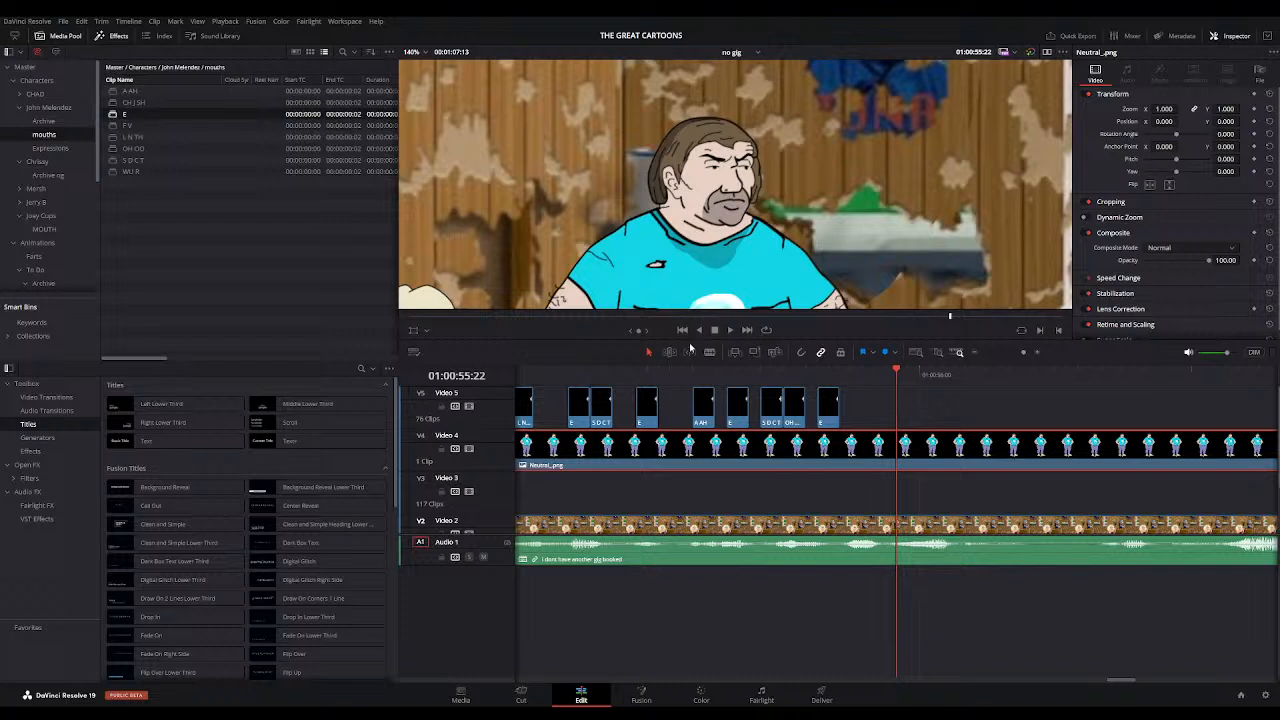
Step: Play the line and place an OH OO mouth at 01:00:55:18 on Video 5, one frame after the last E mouth
left_click(625, 376)
key("space")
key("space")
left_click_drag(804, 376, 863, 376)
left_click_drag(110, 152, 853, 418)
Step: Place an A AH mouth at 01:00:55:22 on Video 5 with E directly after it, and play the line
left_click(683, 374)
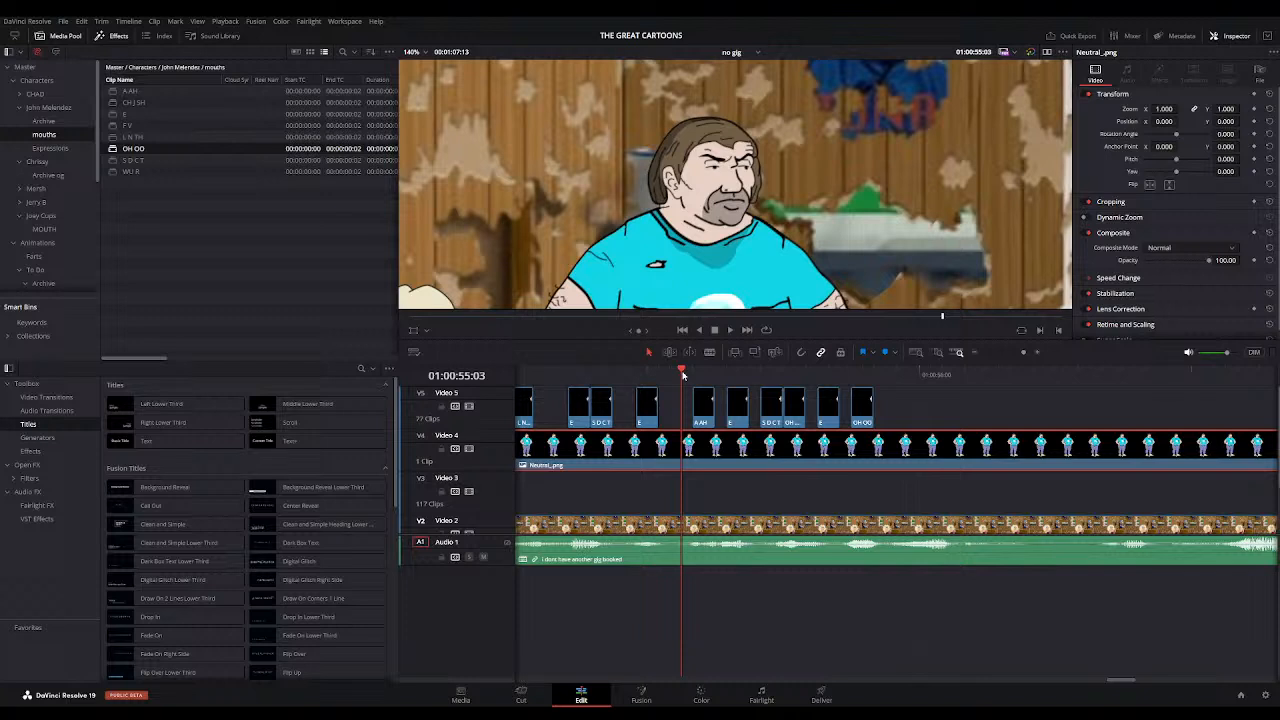
left_click_drag(683, 374, 896, 370)
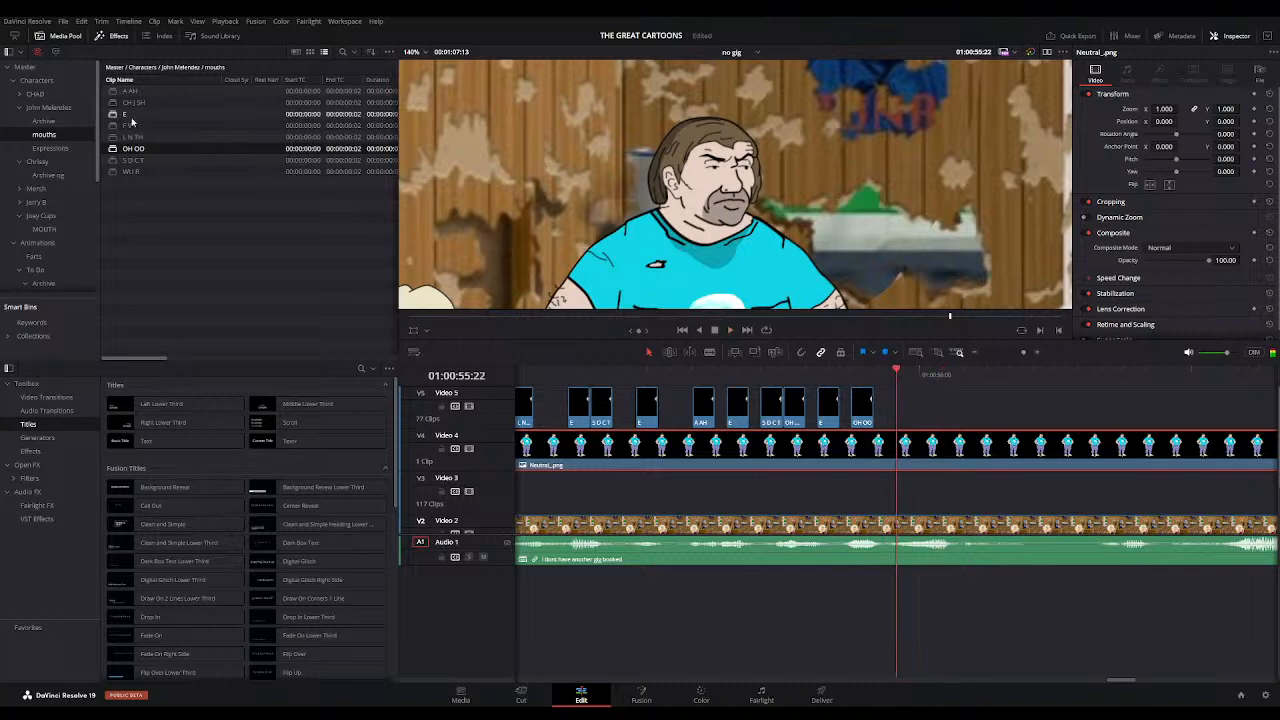
left_click_drag(119, 97, 893, 412)
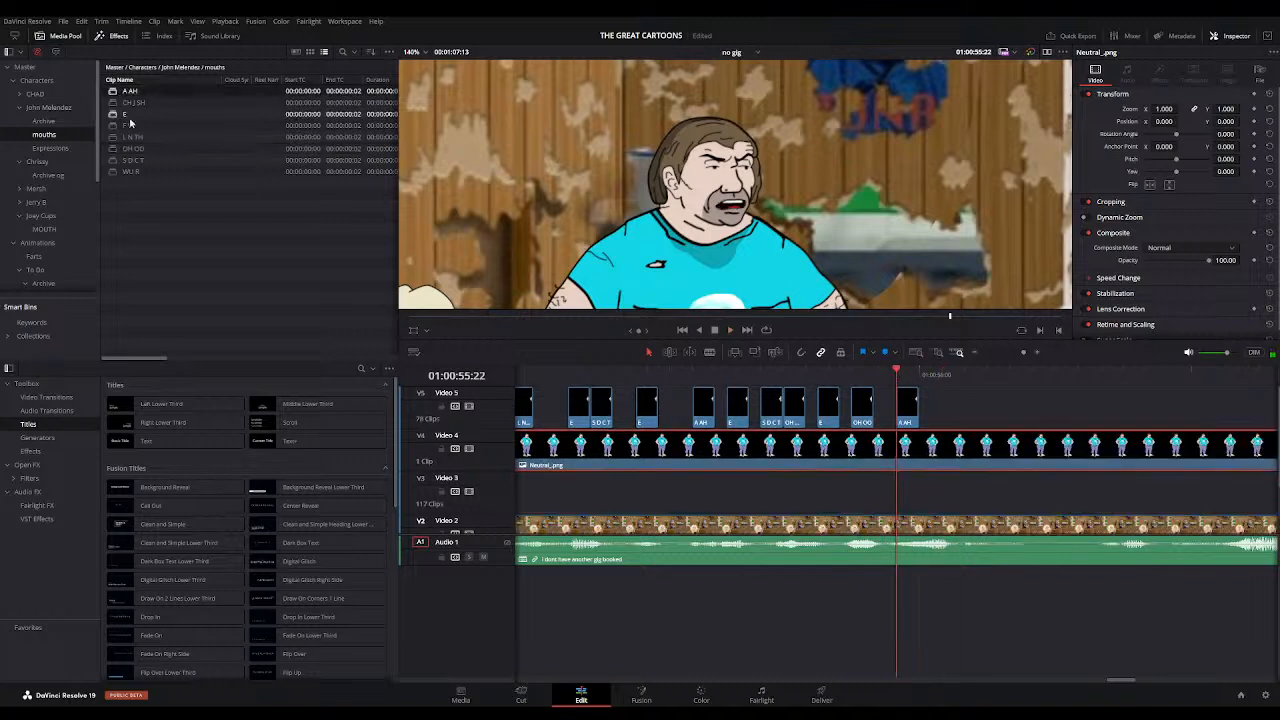
left_click_drag(113, 114, 918, 412)
left_click(751, 370)
left_click_drag(755, 371, 954, 377)
key("space")
Step: Find the next sound after the last E mouth, place another E at 01:00:56:04 on Video 5, and play it back
left_click(957, 378)
left_click(957, 378)
left_click(969, 383)
left_click(968, 381)
left_click(968, 380)
left_click(968, 380)
left_click(968, 380)
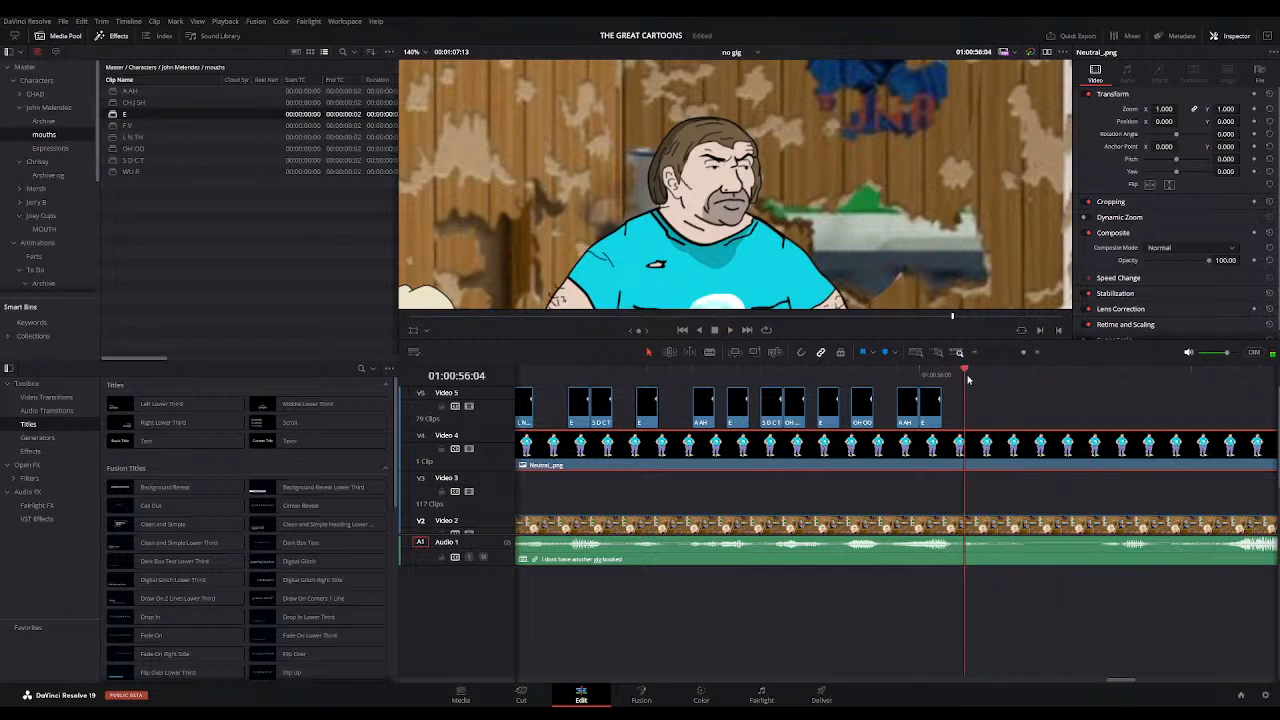
key("Right")
key("Right")
key("Right")
key("Right")
left_click_drag(118, 116, 958, 440)
left_click(901, 377)
key("space")
key("space")
Step: Place an E mouth at 01:00:56:15, L N TH at 01:00:56:18 and OH OO at 01:00:56:19 on Video 5
left_click(1090, 376)
key("space")
key("space")
left_click(1086, 375)
left_click(1100, 376)
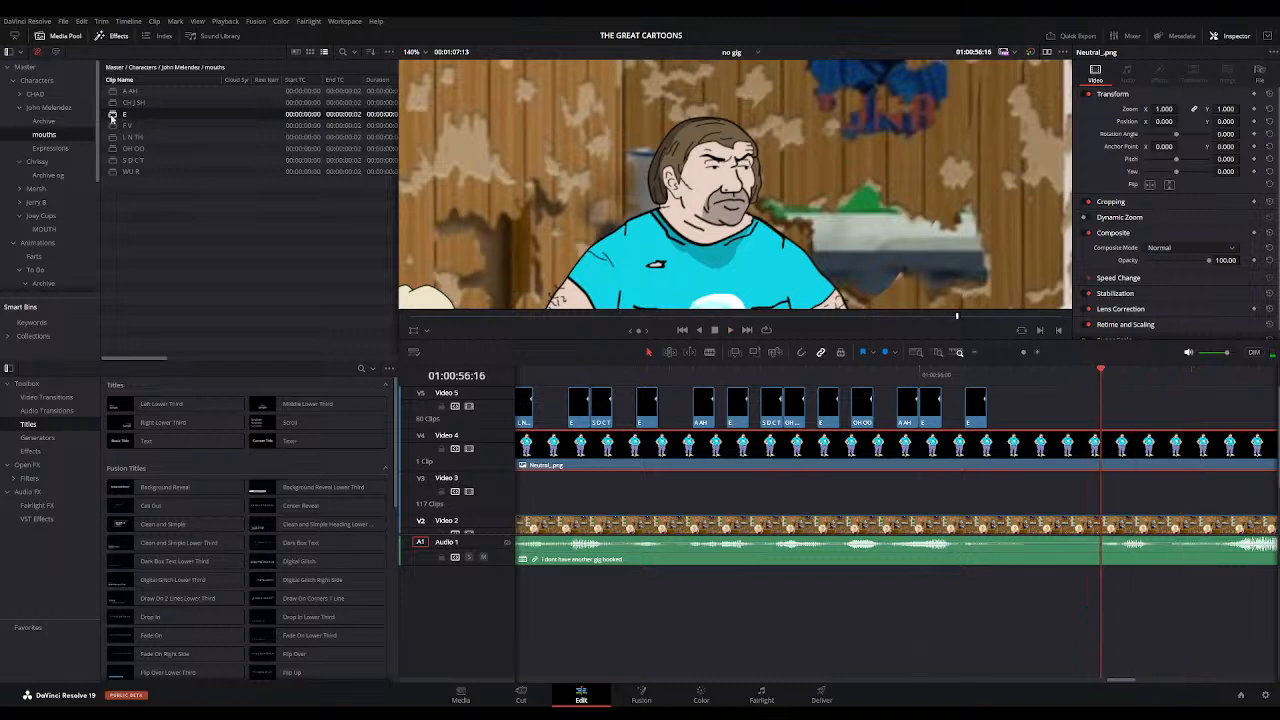
left_click_drag(112, 116, 1095, 420)
left_click_drag(132, 136, 1113, 412)
left_click_drag(128, 148, 1075, 415)
Step: Play the line back and place an E mouth at 01:00:57:00 on Video 5
left_click(1022, 378)
key("space")
key("space")
key("Right")
key("Right")
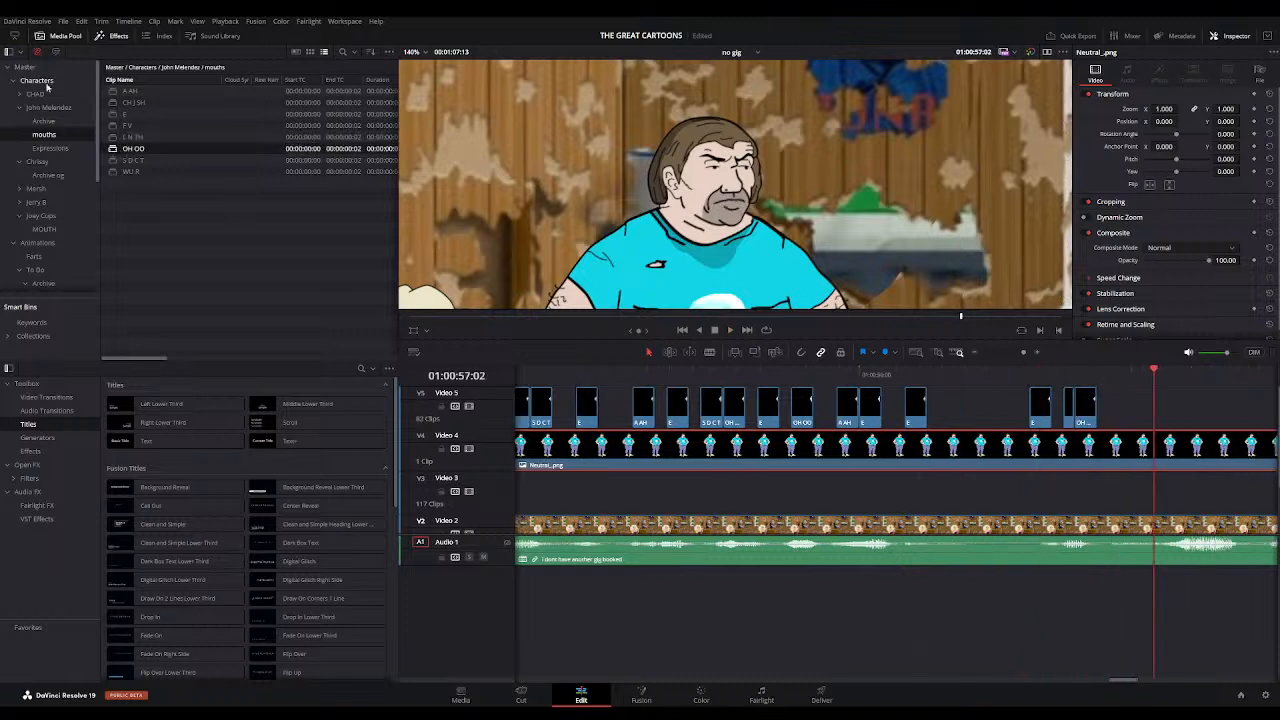
left_click_drag(125, 114, 1132, 408)
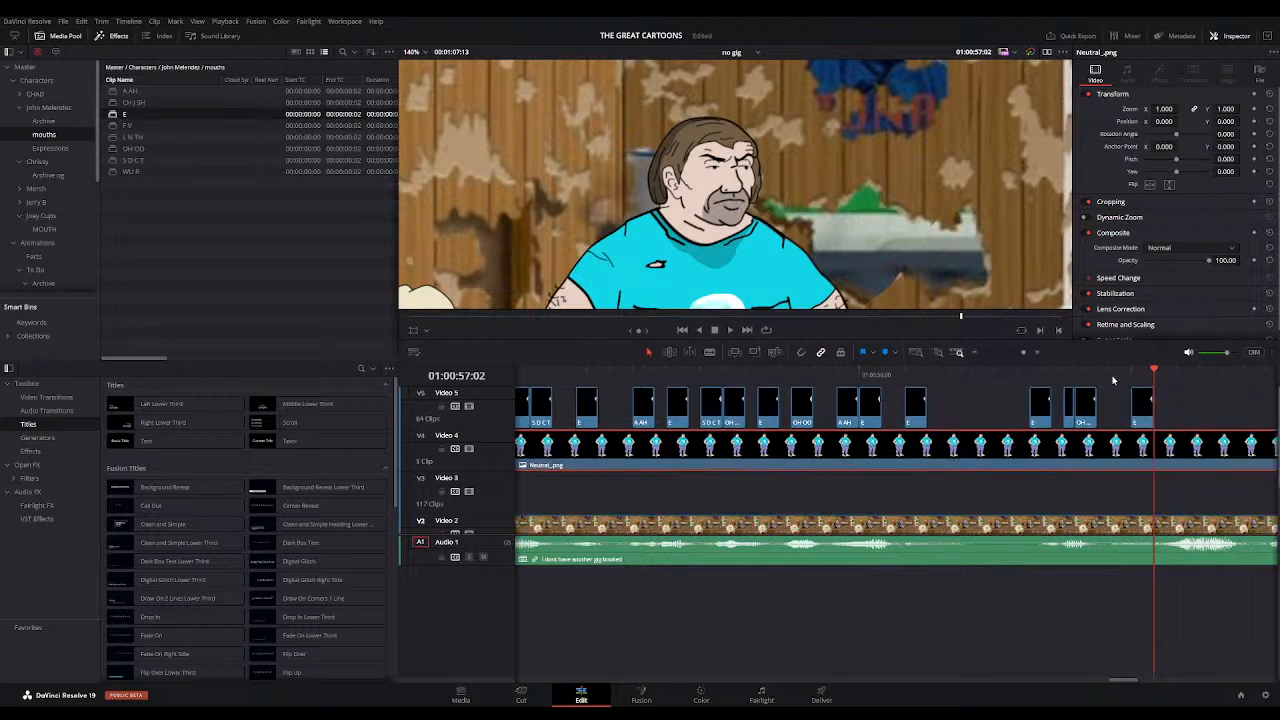
Step: Add a W U R mouth directly after the last E and an A AH mouth at 01:00:57:05 on Video 5, and play them
key("Right")
key("Right")
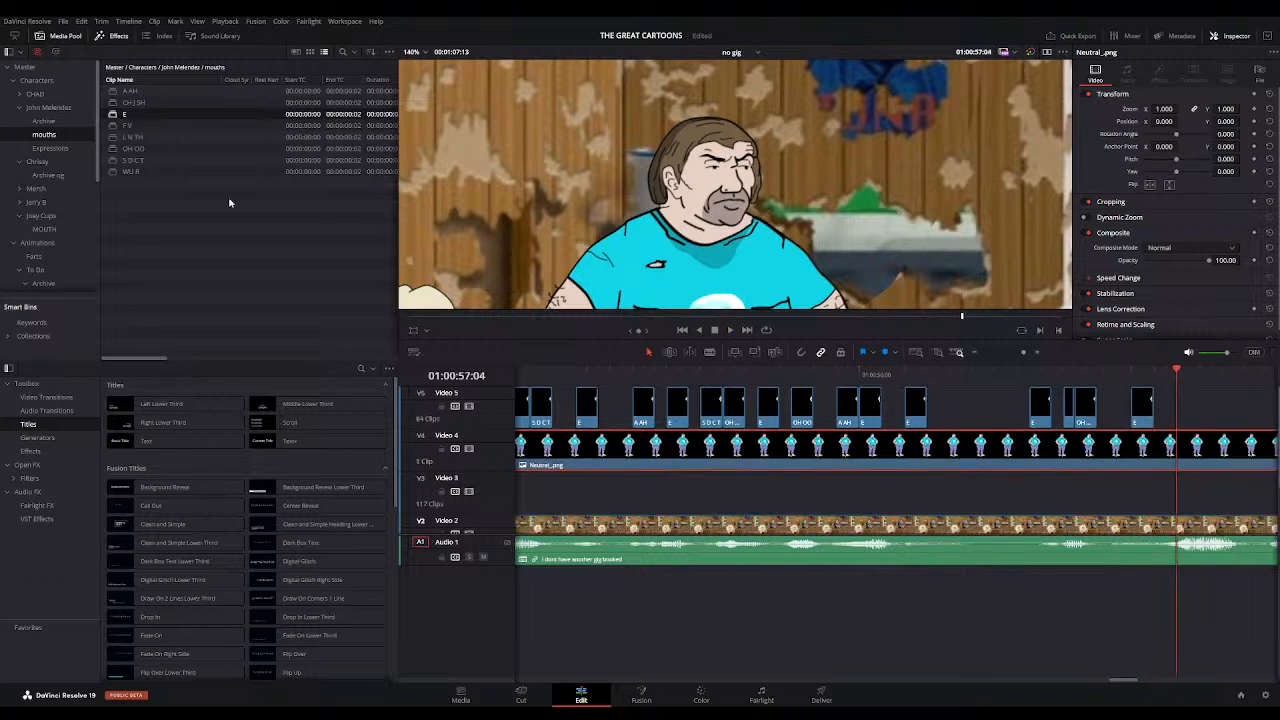
left_click_drag(131, 171, 1153, 406)
left_click_drag(344, 145, 1183, 408)
left_click(1112, 380)
key("space")
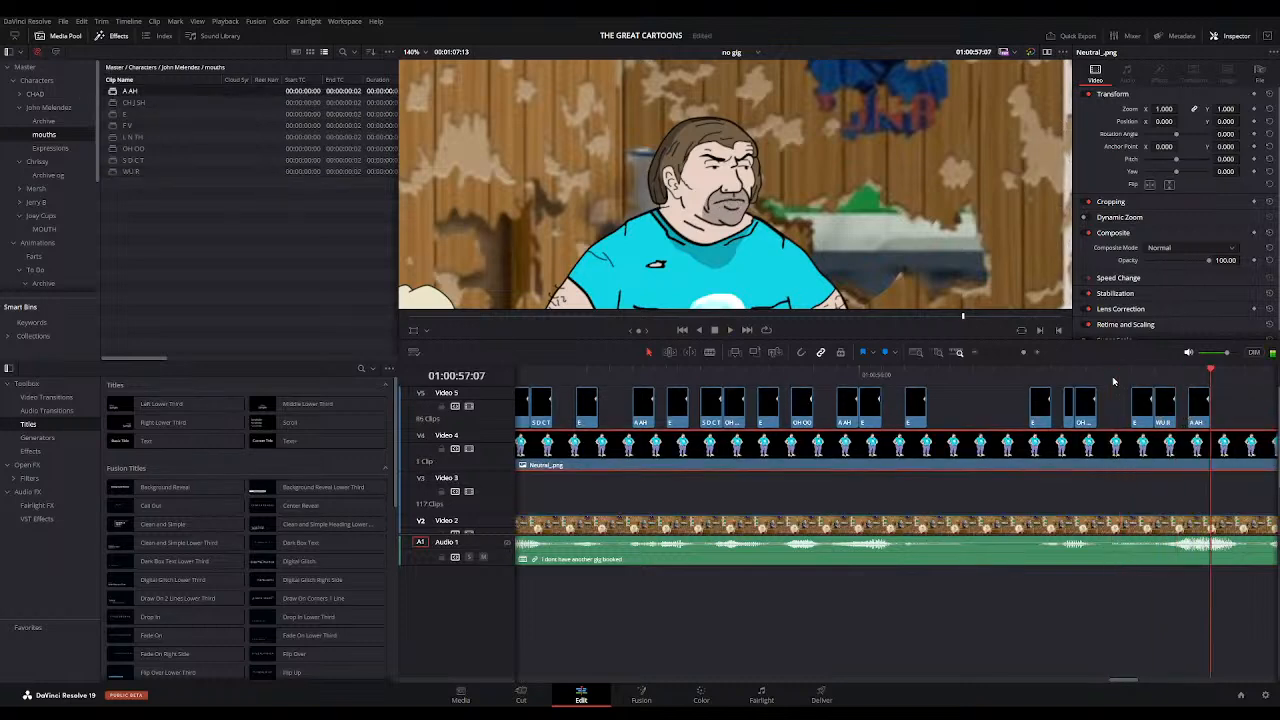
Step: Replay the longer passage and add an S D C T mouth directly after the last A AH mouth on Video 5
left_click(977, 353)
left_click(889, 374)
left_click(861, 371)
key("space")
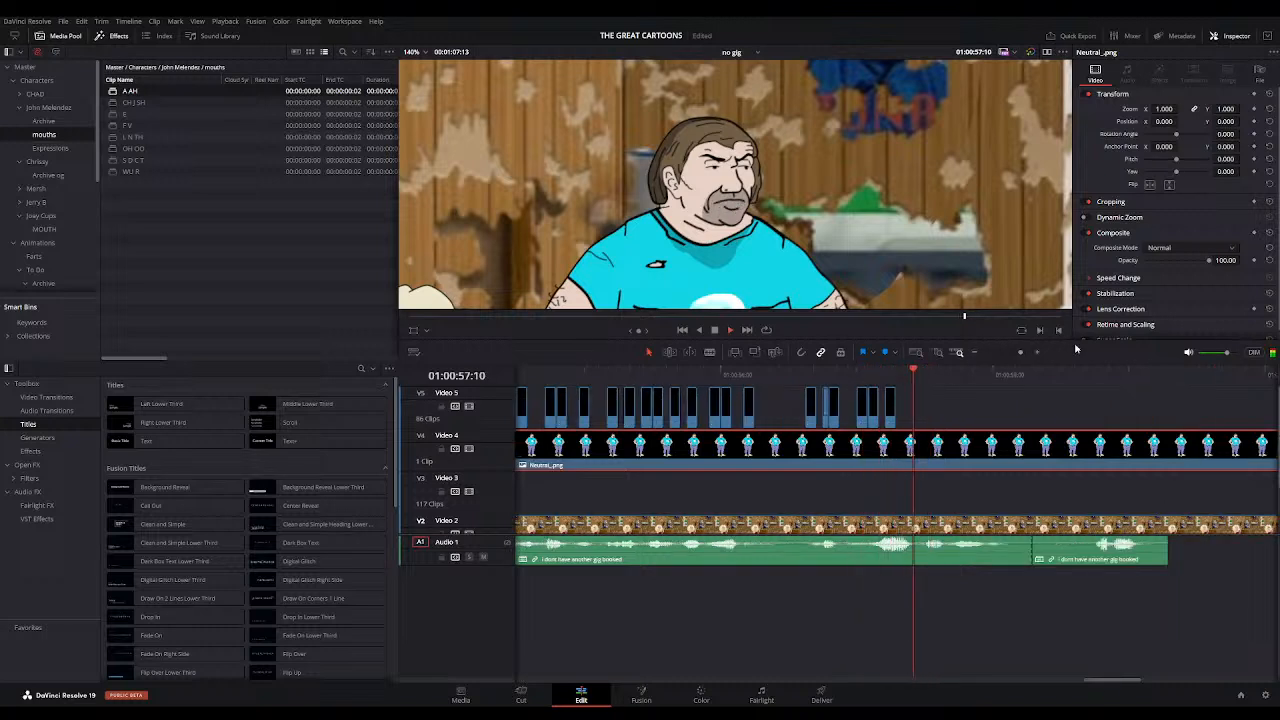
left_click(1040, 353)
key("space")
left_click_drag(113, 160, 863, 429)
Step: Play up to the next word and place an OH OO mouth at 01:00:57:12 on Video 5 with L N TH directly after it
left_click(784, 377)
key("space")
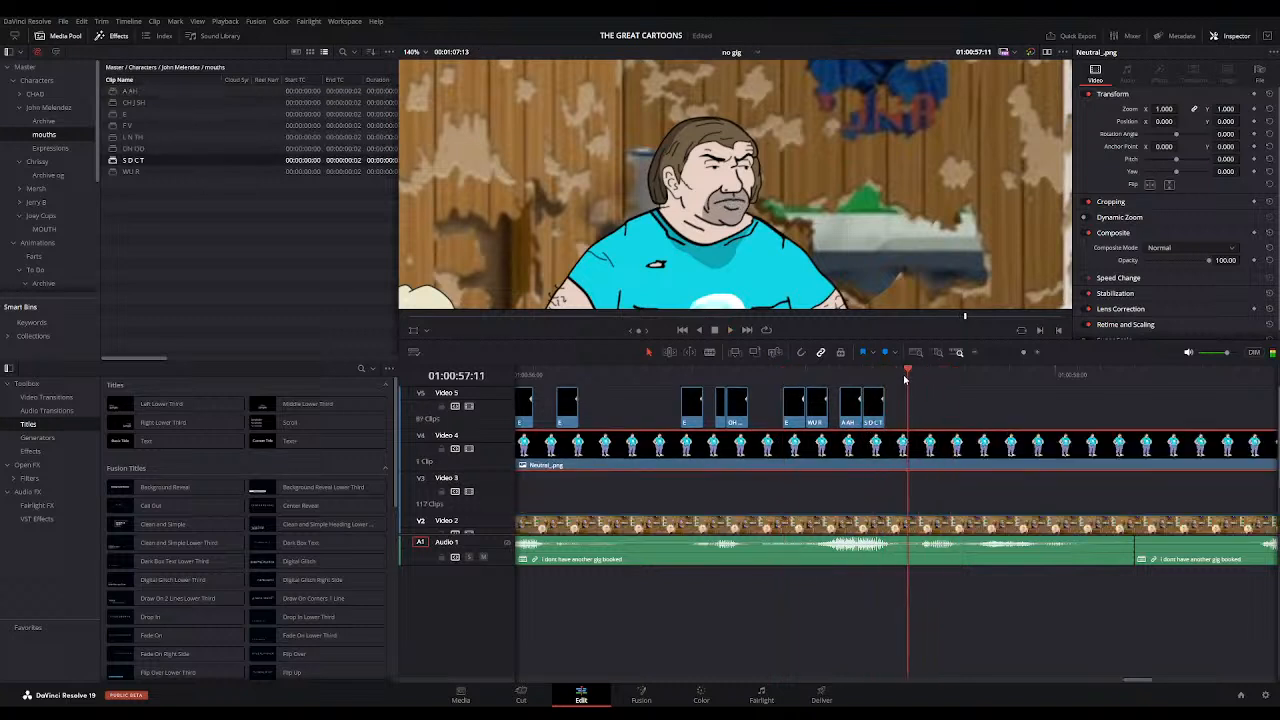
left_click_drag(113, 148, 928, 407)
left_click_drag(130, 137, 941, 420)
Step: Play the line back and place a second L N TH mouth at 01:00:57:18 on Video 5, two frames after the first
left_click(754, 377)
key("space")
left_click_drag(989, 378, 1043, 376)
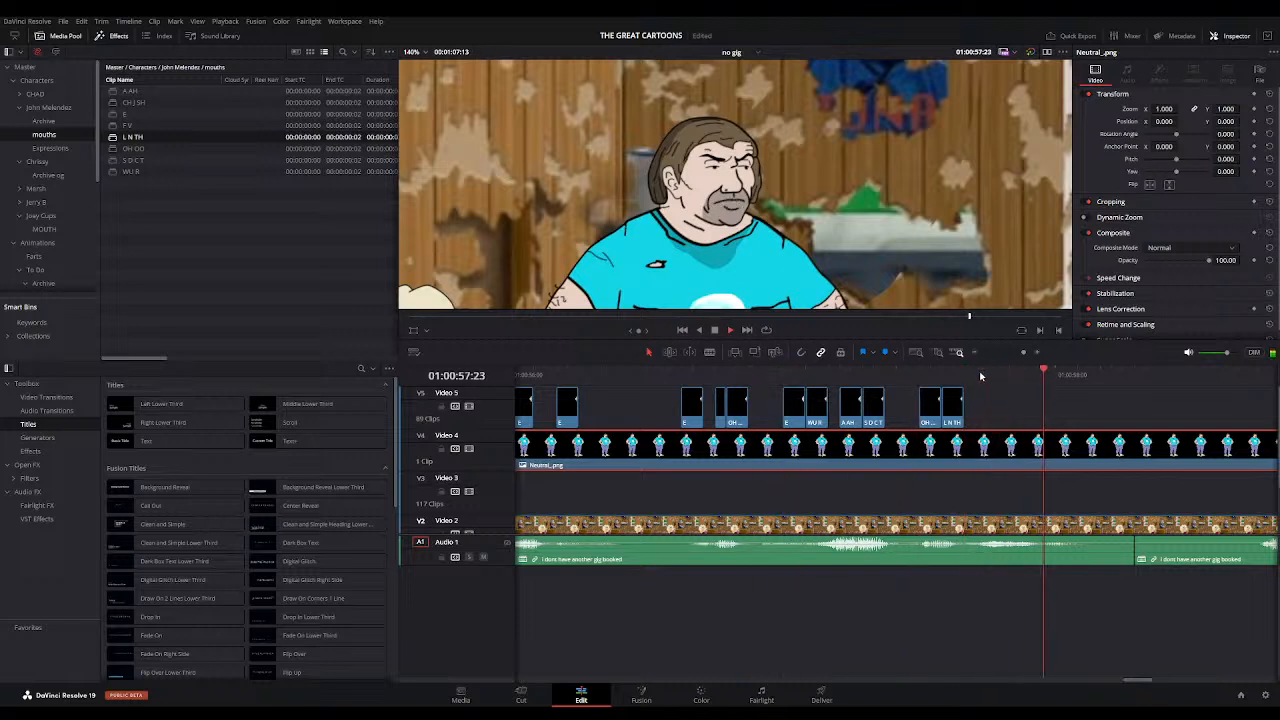
left_click_drag(112, 139, 985, 420)
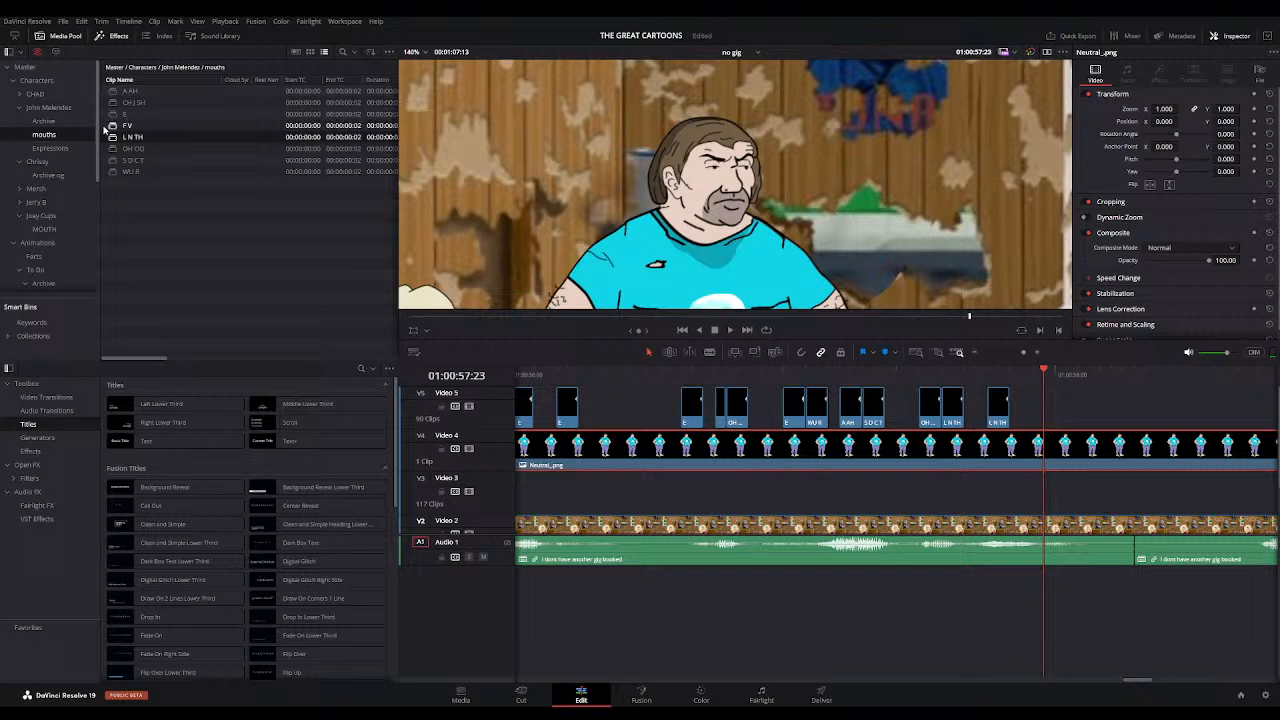
Step: Add an E mouth directly after the last L N TH and another L N TH at 01:00:57:23 on Video 5, and play them
left_click_drag(112, 114, 1008, 422)
left_click_drag(130, 137, 1026, 410)
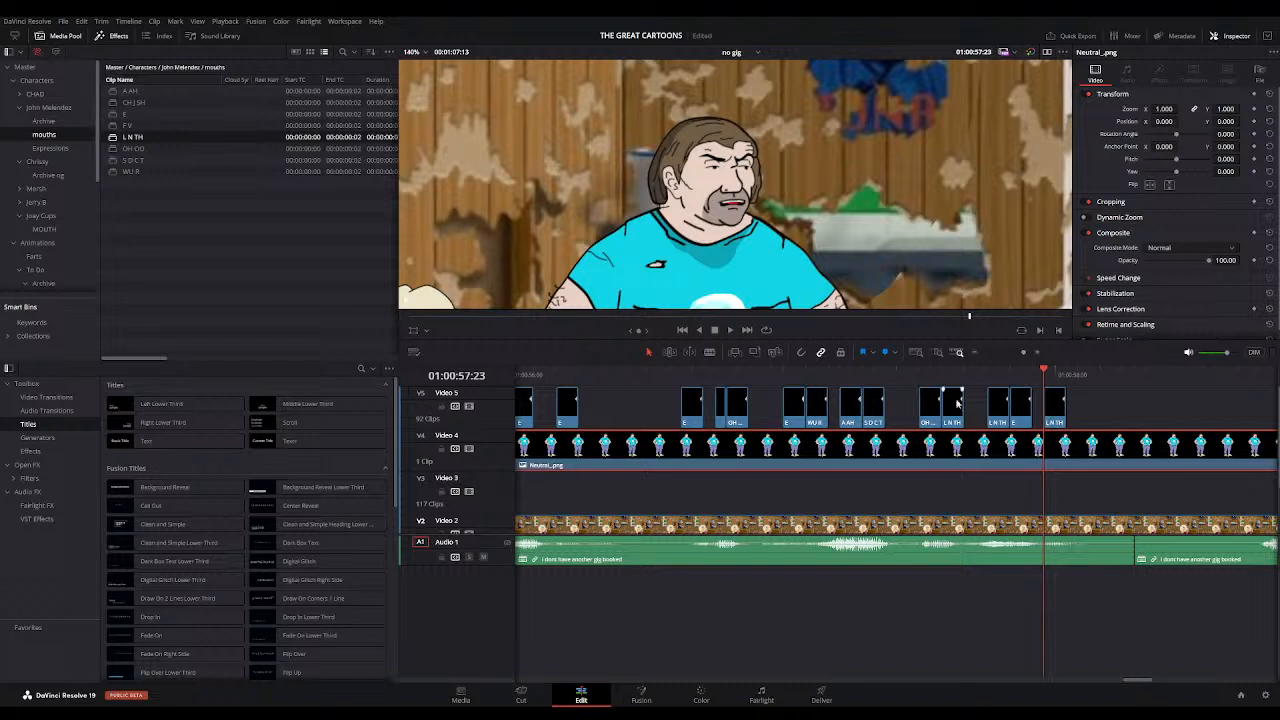
left_click(672, 374)
key("space")
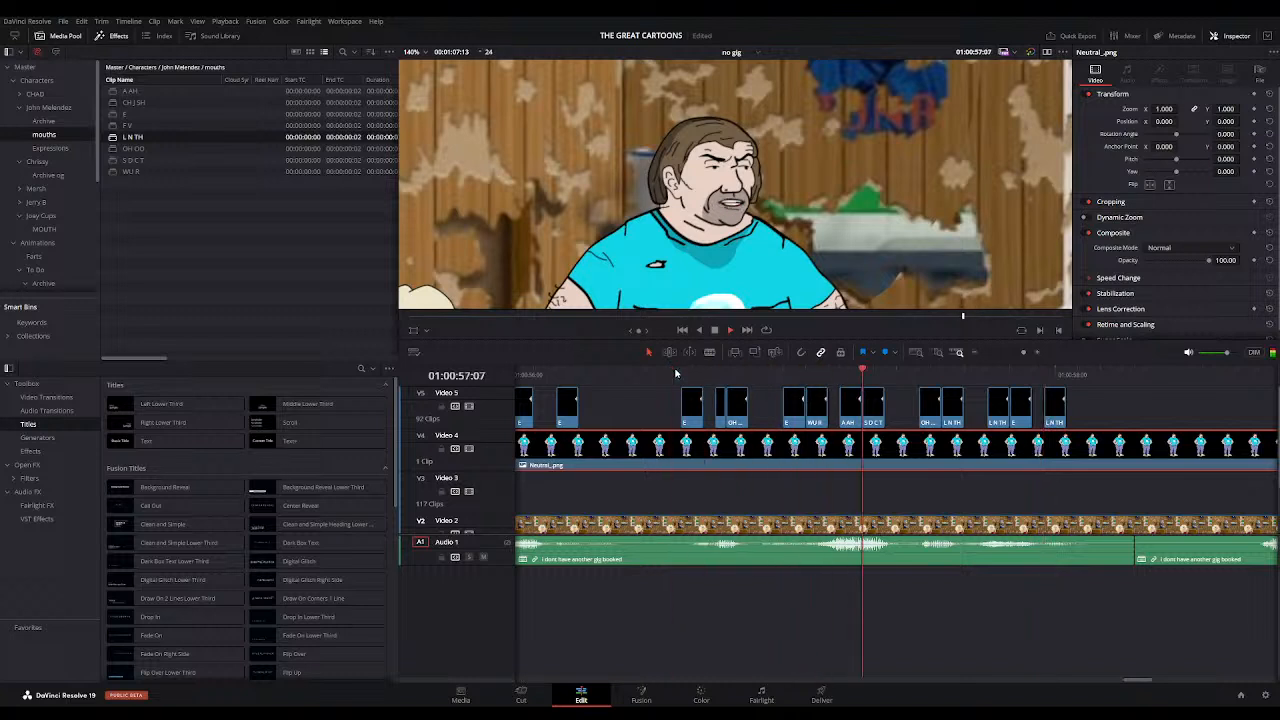
Step: Play the passage after the last mouth repeatedly to find where the next word starts in the audio
left_click(971, 354)
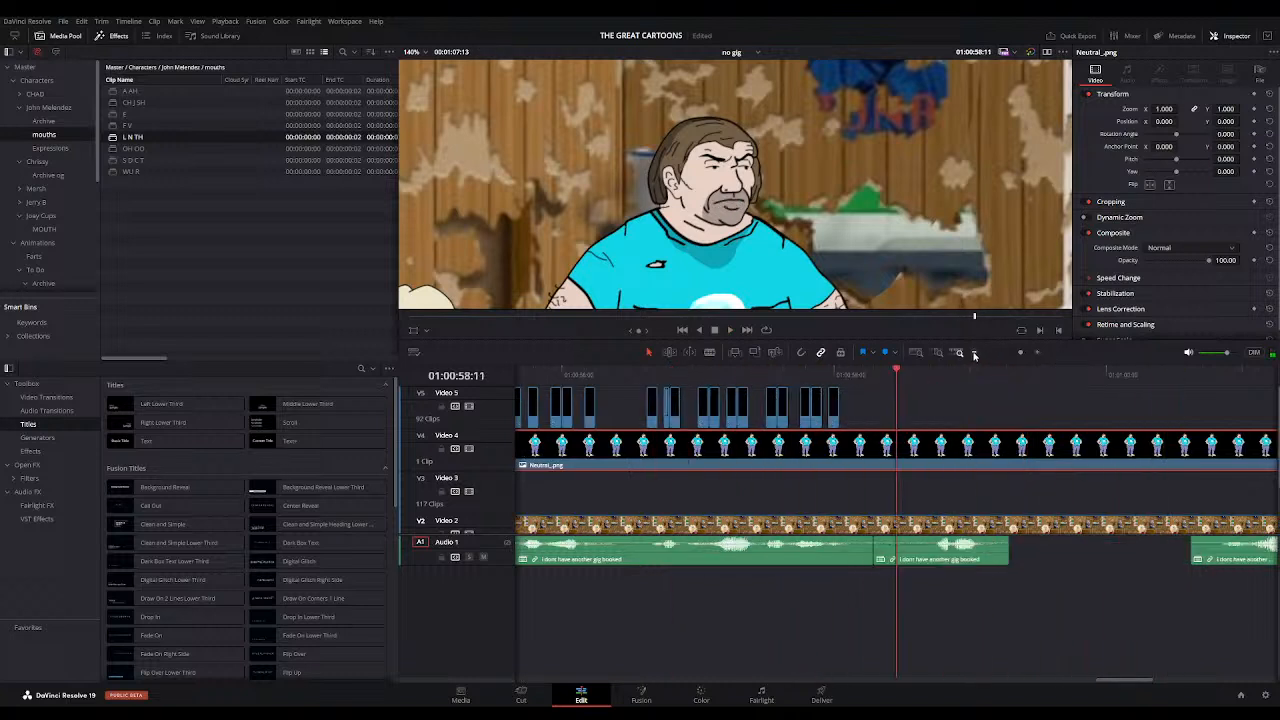
left_click(1037, 355)
left_click(967, 382)
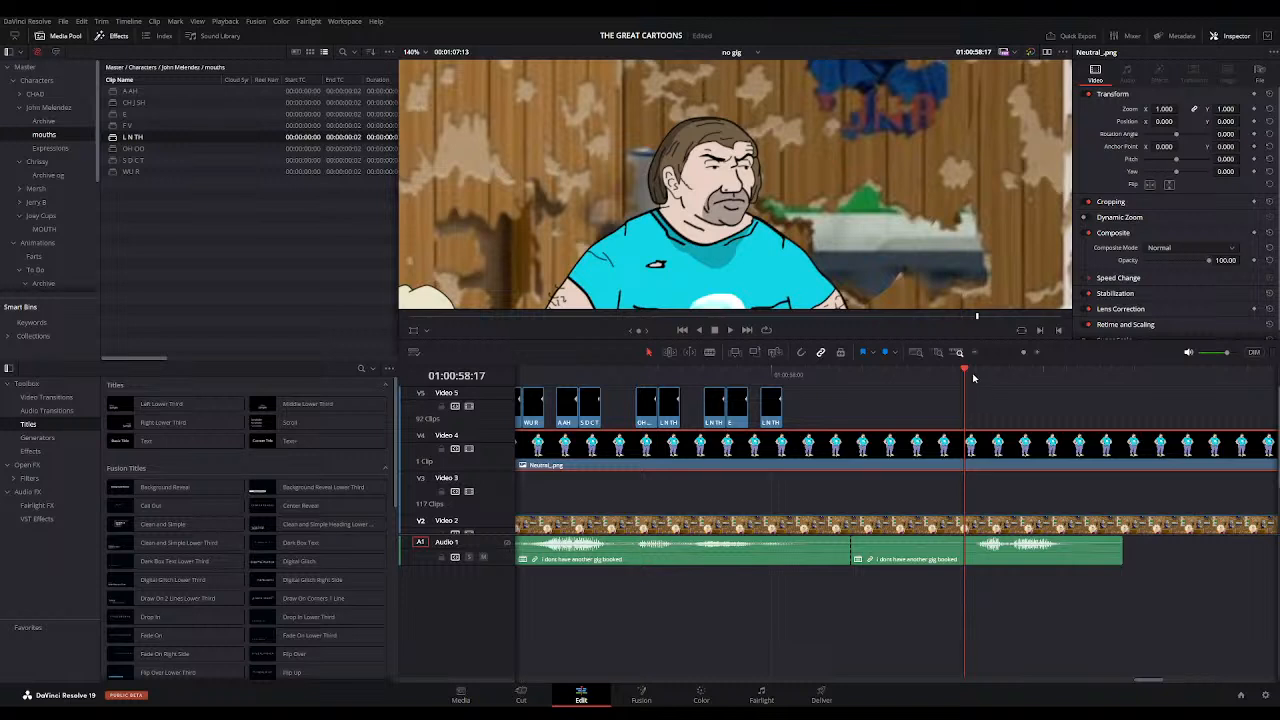
key("space")
left_click(975, 378)
key("space")
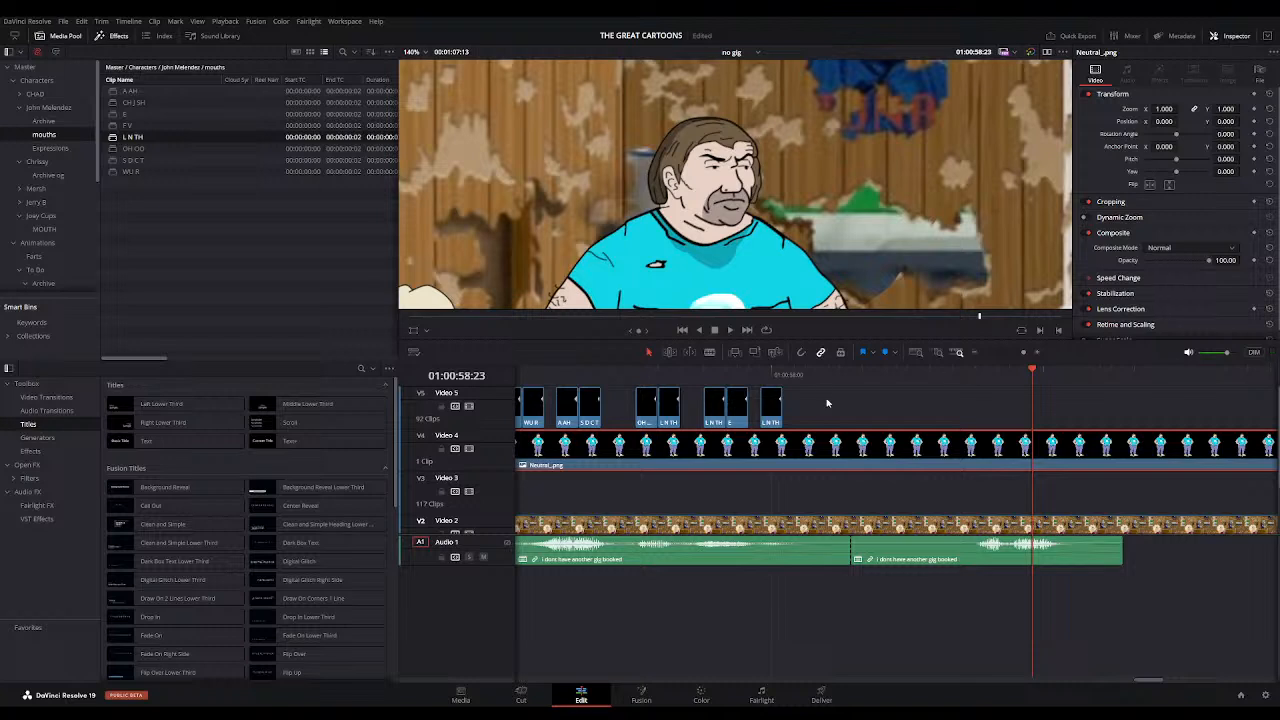
left_click(647, 374)
key("space")
key("space")
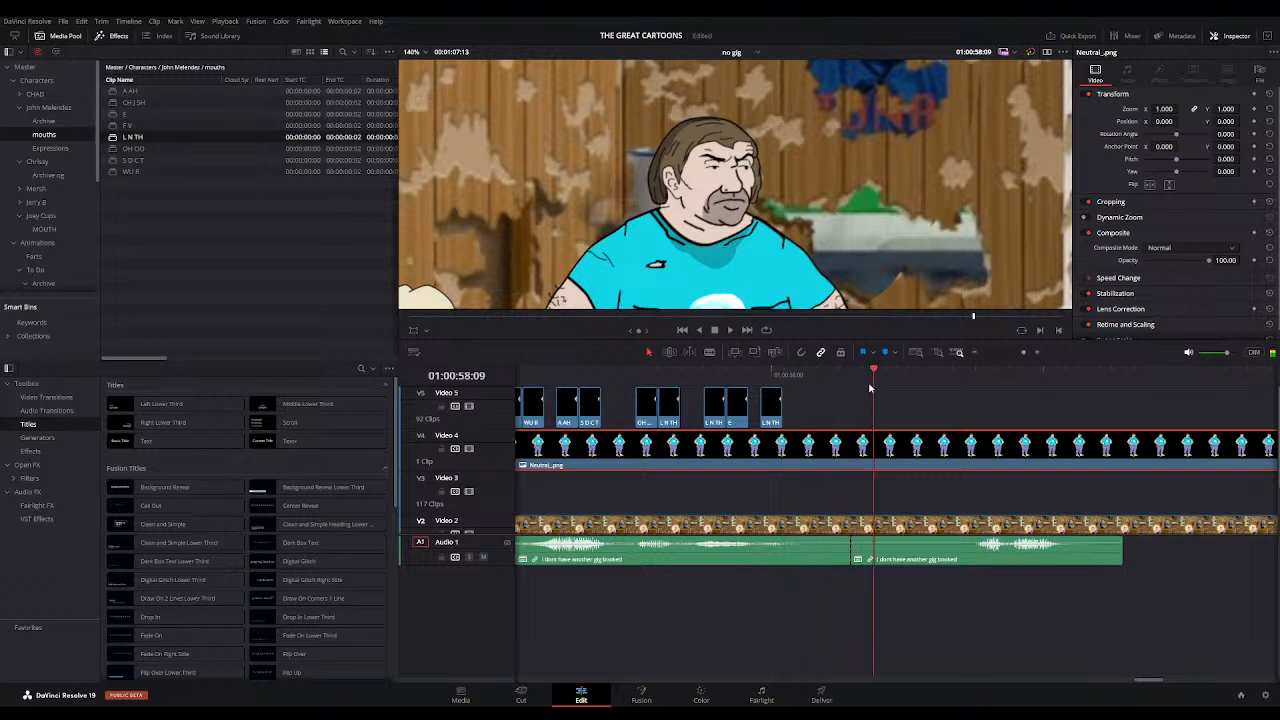
left_click(963, 374)
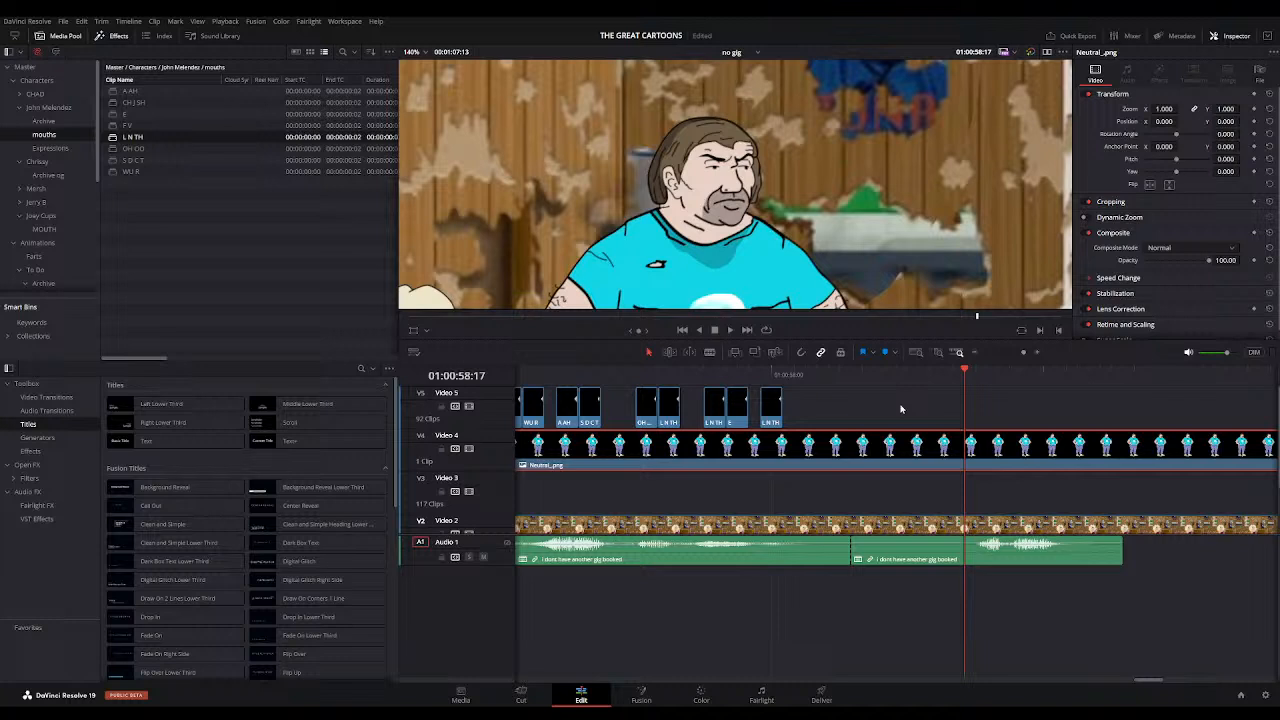
Step: Step through the next word frame by frame from 01:00:58:17 and return to its first frame
key("Right")
key("Right")
key("Right")
key("Right")
key("Right")
key("Right")
key("Right")
key("Right")
key("Right")
left_click(965, 373)
mouse_move(964, 372)
left_mouse_down()
mouse_move(1020, 372)
mouse_move(964, 372)
left_mouse_up()
Step: Place A AH at 01:00:58:17 and L N TH at 01:00:58:20 with E directly after it on Video 5, and play the word back
left_click_drag(114, 91, 962, 424)
left_click_drag(133, 136, 1004, 418)
left_click_drag(125, 114, 1016, 423)
left_click(942, 376)
key("space")
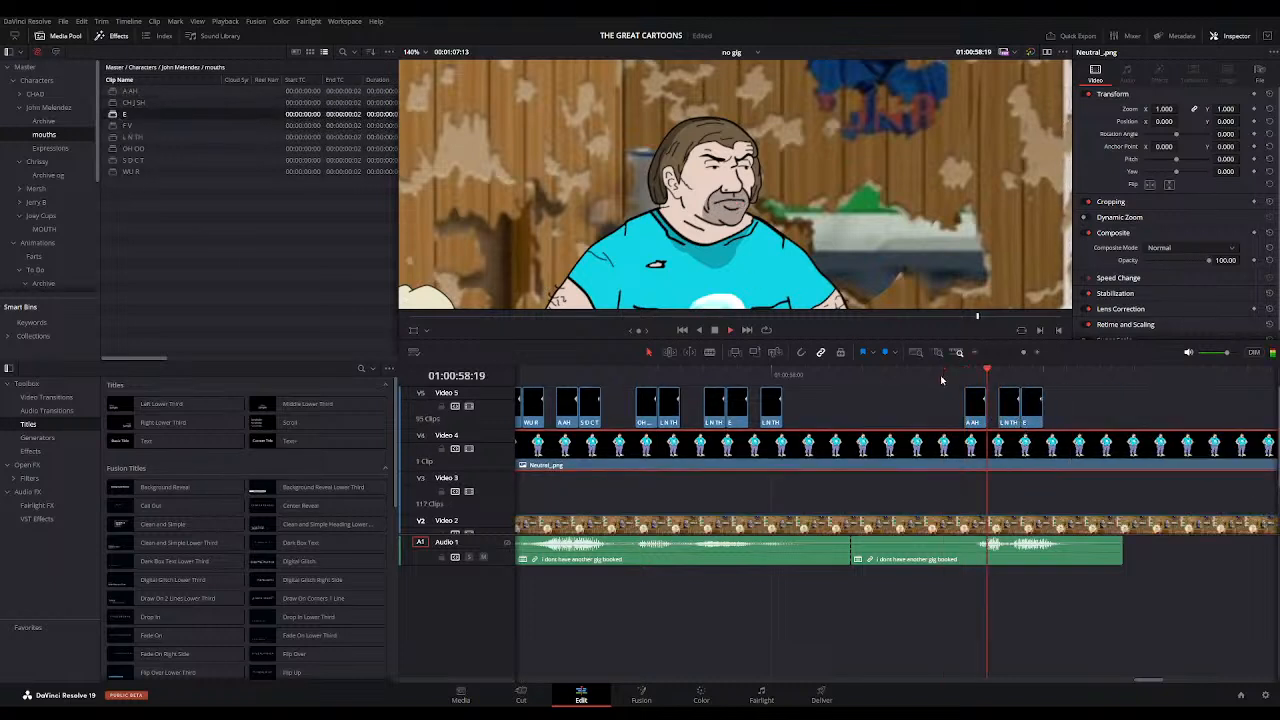
left_click(940, 375)
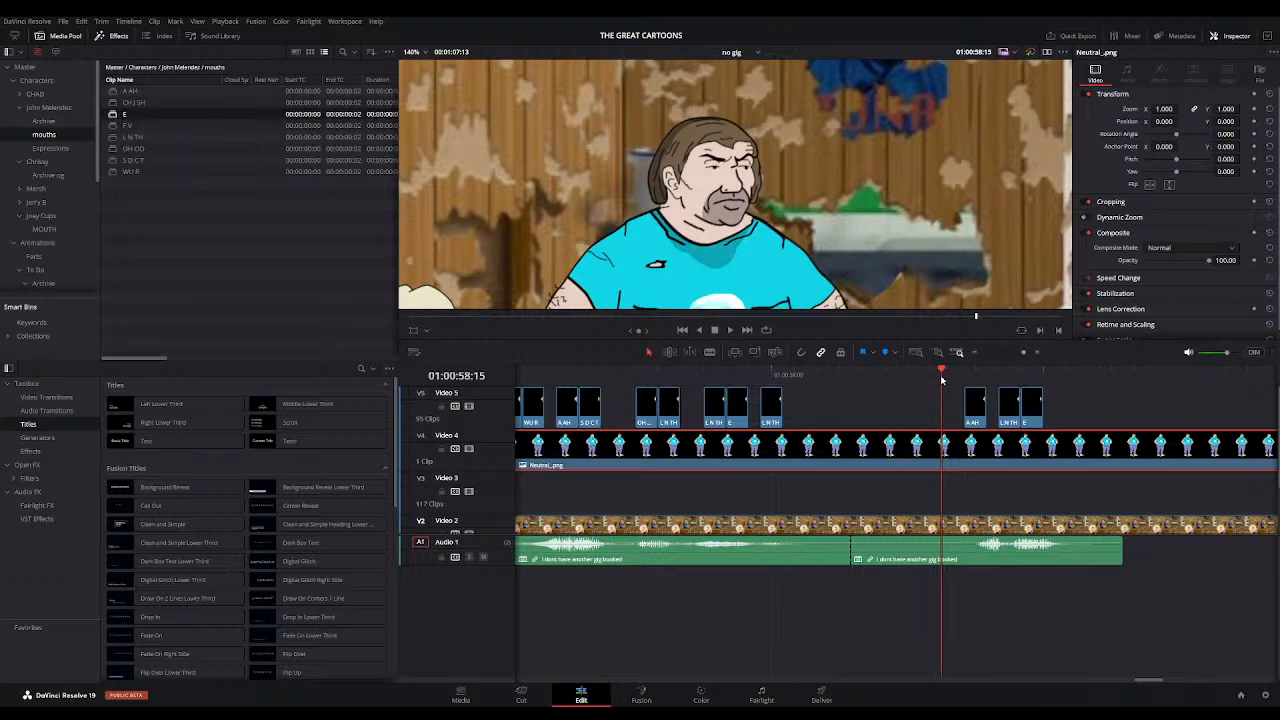
left_click(931, 376)
Step: Play on to the audio clip starting at 01:01:00:15 and listen to its opening sounds up to 01:01:01:00
left_click(976, 352)
key("space")
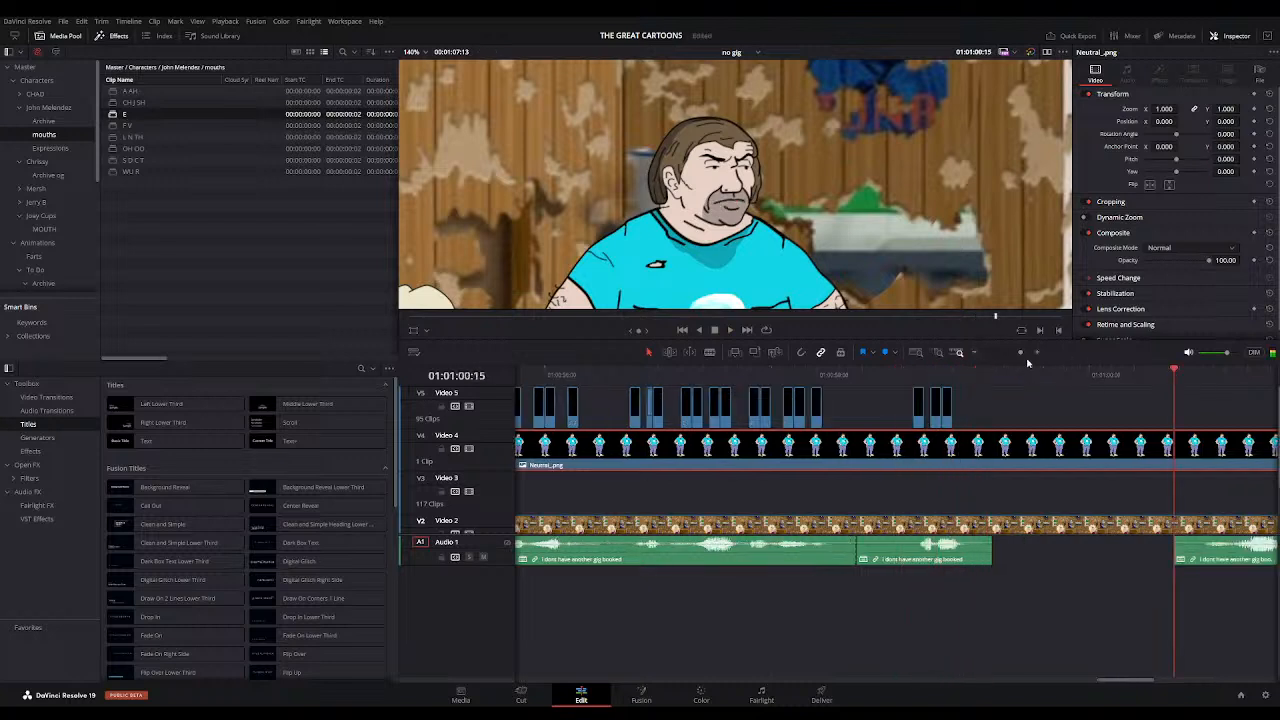
left_click(1039, 354)
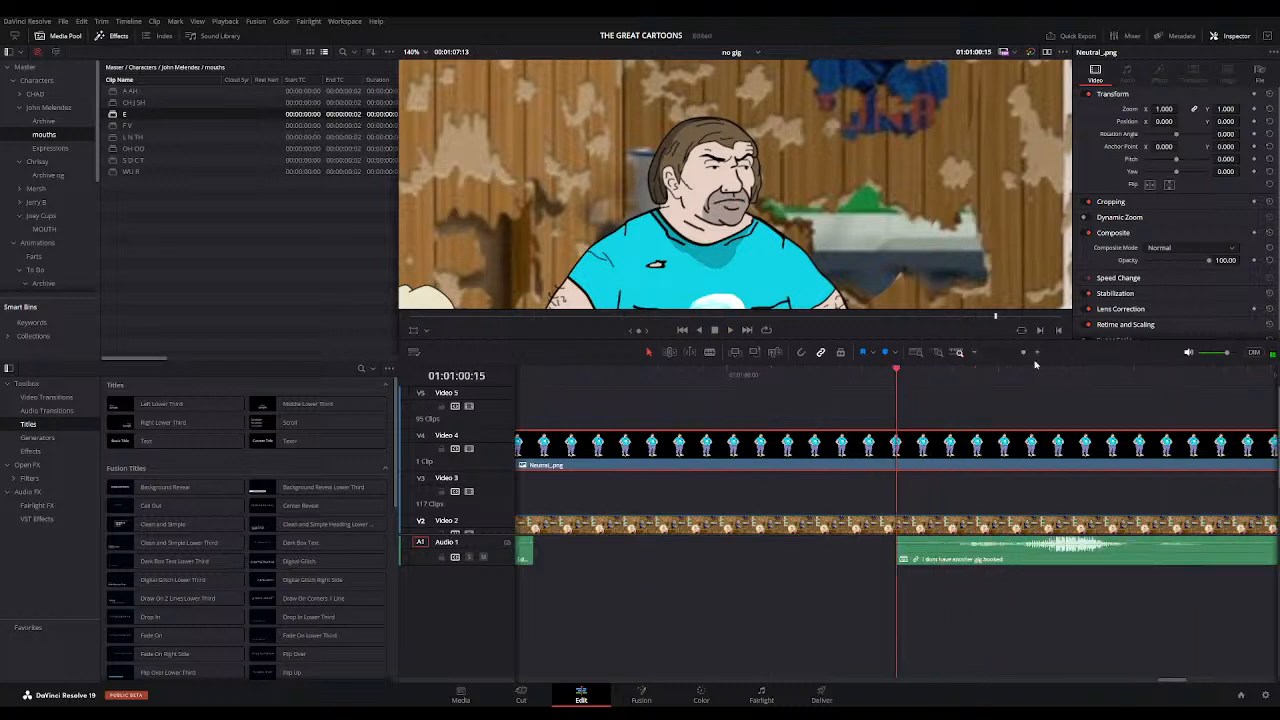
left_click(973, 354)
left_click(913, 373)
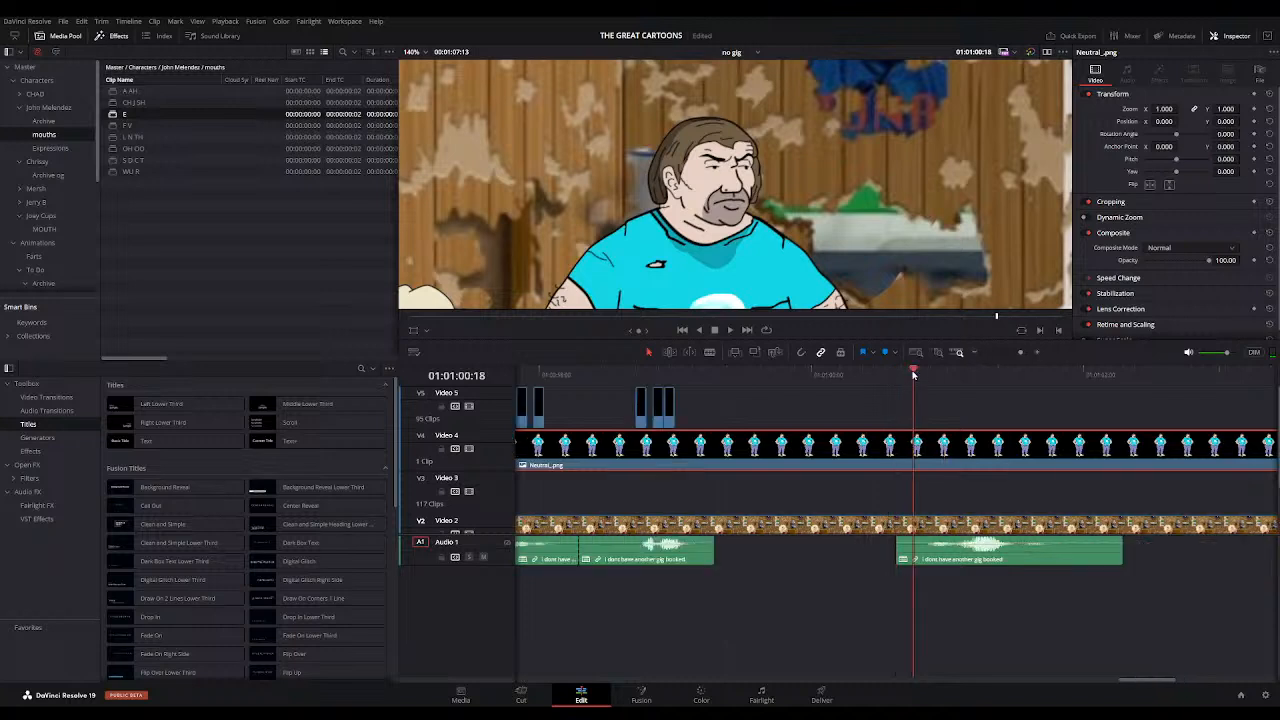
left_click(1039, 355)
left_click_drag(924, 373, 916, 373)
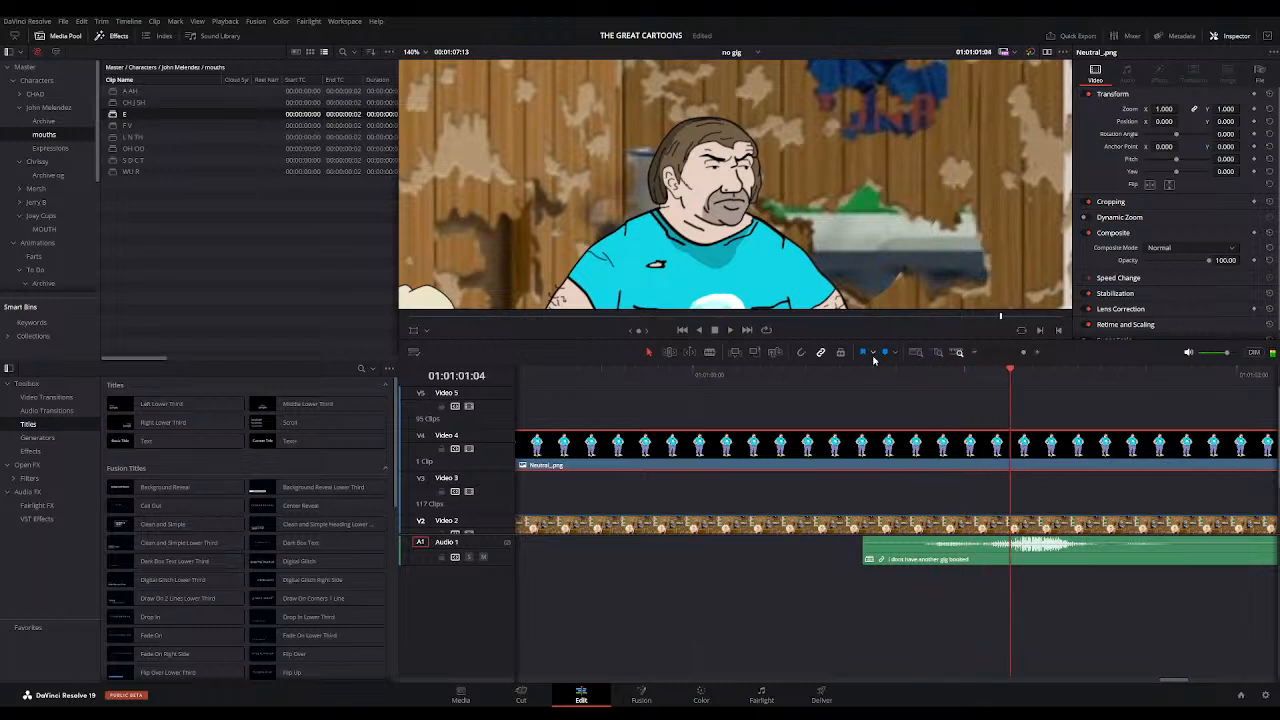
left_click(874, 380)
key("Down")
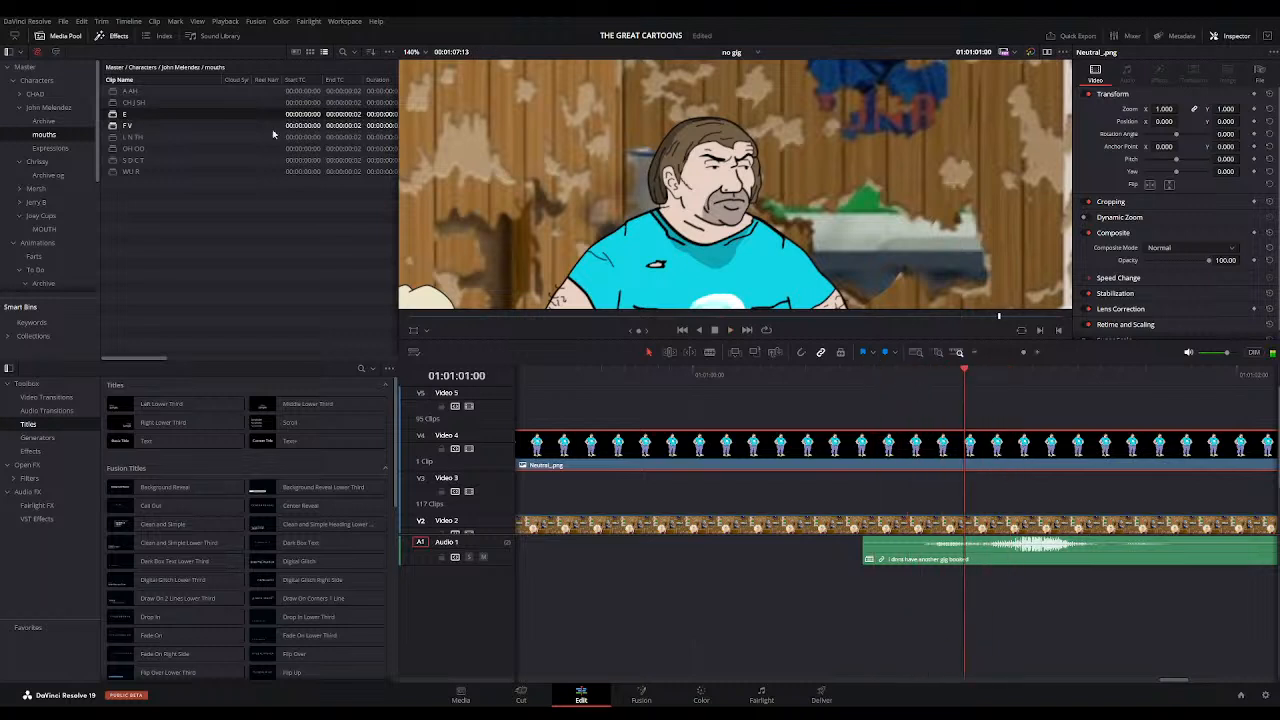
Step: Place an OH OO mouth at 01:01:00:20 on Video 5 with an L N TH mouth directly after it
left_click(134, 150)
left_click_drag(135, 157, 913, 425)
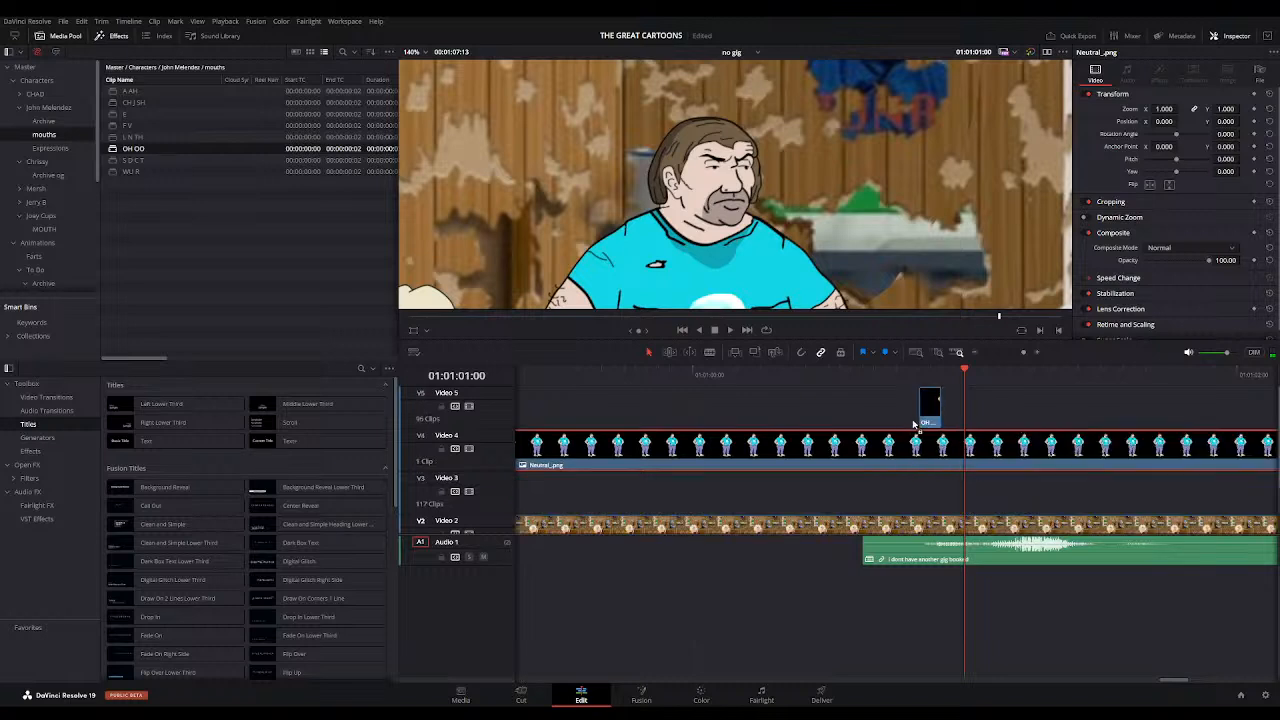
left_click(133, 137)
left_click_drag(133, 137, 952, 405)
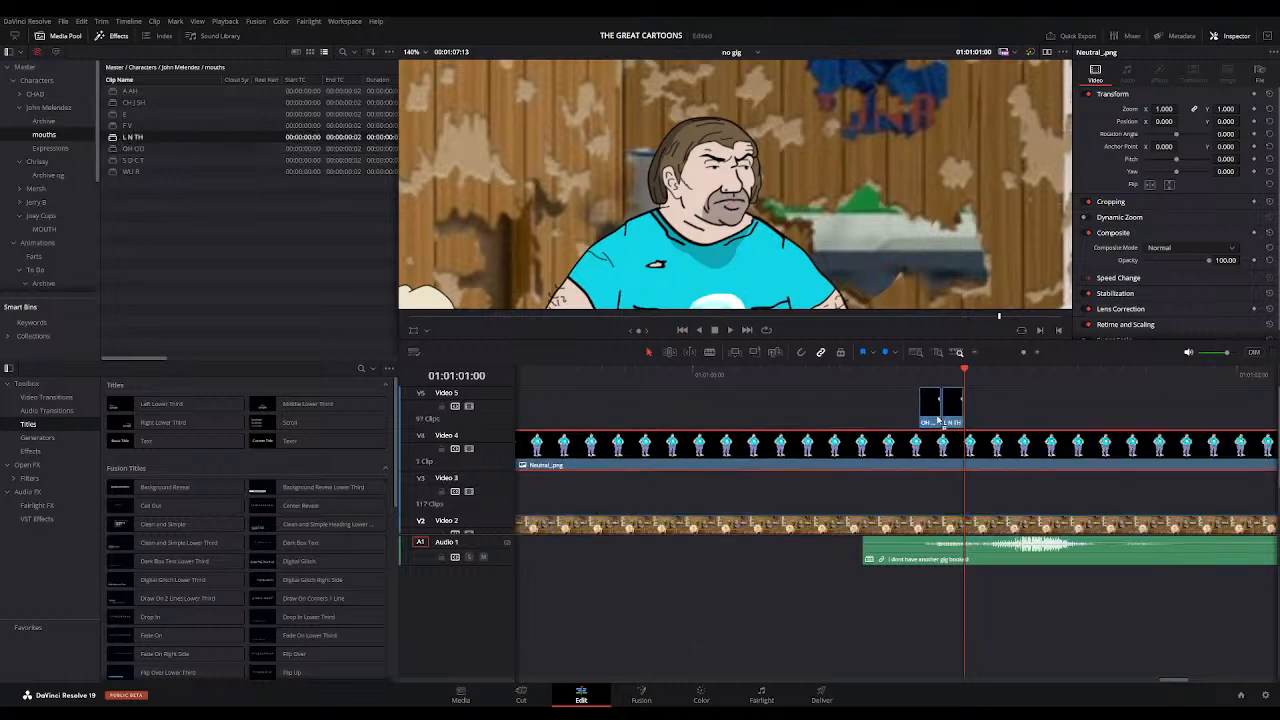
Step: Add an A AH mouth at 01:01:01:02 with S D C T directly after it on Video 5, and play the word back
left_click(130, 91)
left_click_drag(130, 91, 997, 405)
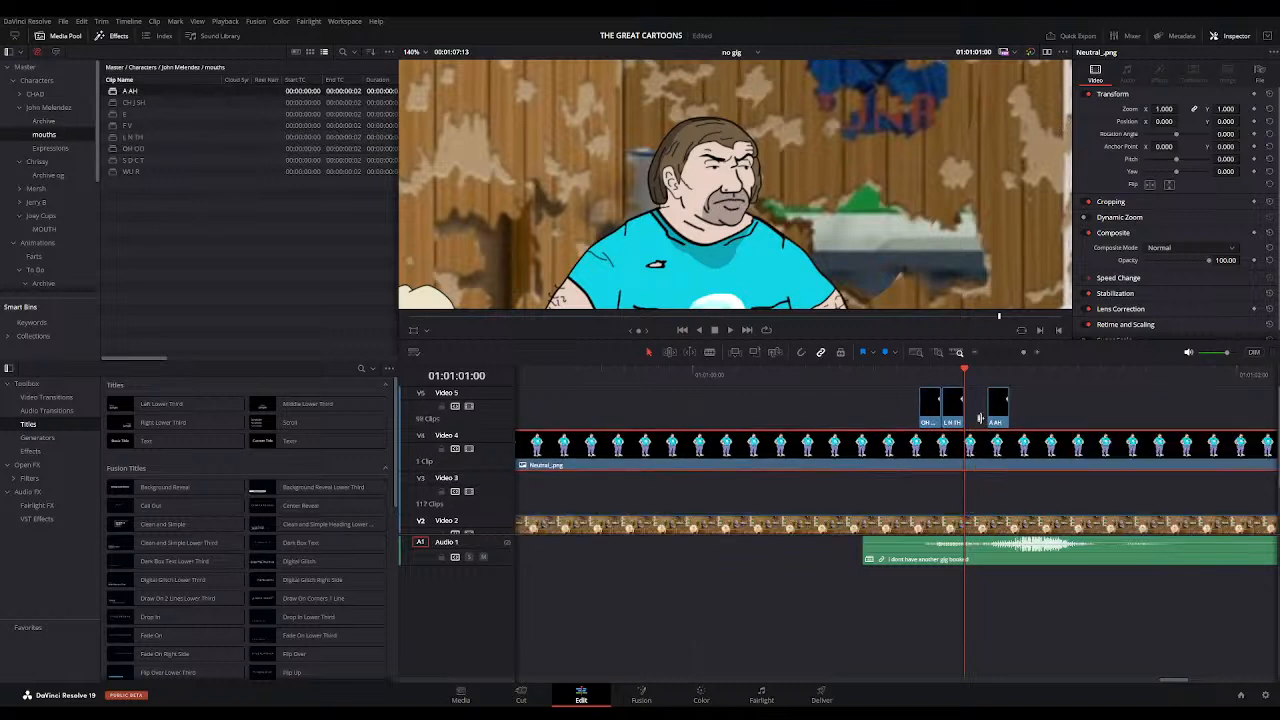
left_click(112, 161)
left_click_drag(112, 161, 1020, 405)
left_click(897, 375)
key("space")
left_click(918, 374)
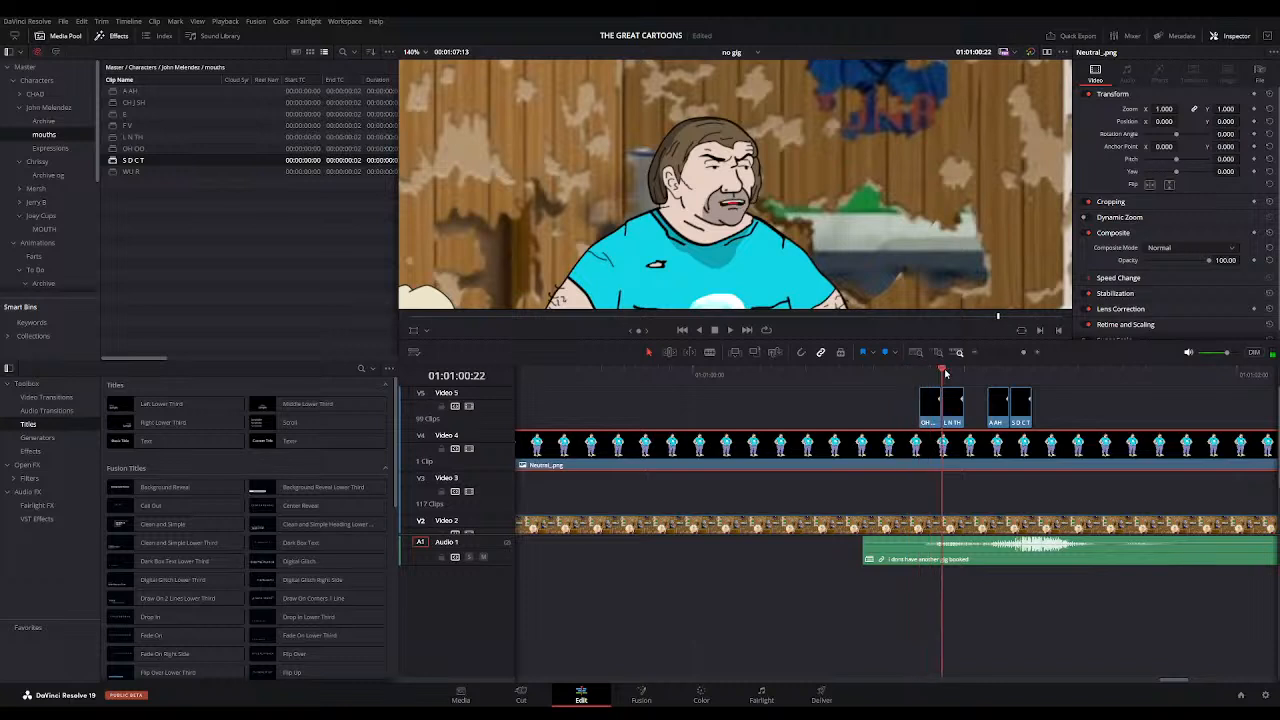
Step: Make room in front of the last A AH mouth and place a W U R mouth at 01:01:01:01 on Video 5
left_click_drag(1053, 417, 1121, 418)
left_click(112, 171)
left_click_drag(112, 171, 985, 414)
left_click_drag(1122, 410, 1133, 372)
Step: Run three A AH mouths in a row after W U R by pasting copies, with S D C T at 01:01:01:09, and play the word
left_click(1053, 407)
left_click_drag(1037, 408, 1082, 408)
left_click(1016, 415)
left_click(1021, 375)
key("ctrl+v")
key("ctrl+v")
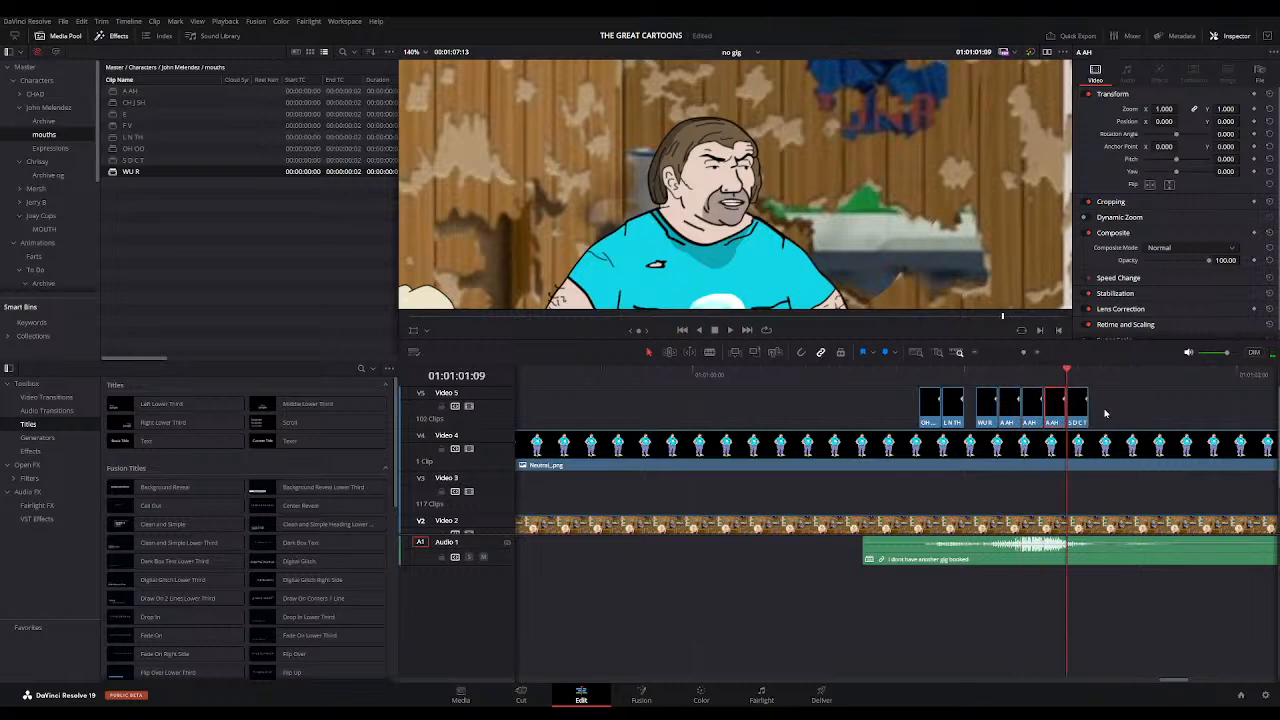
left_click(911, 374)
key("space")
key("space")
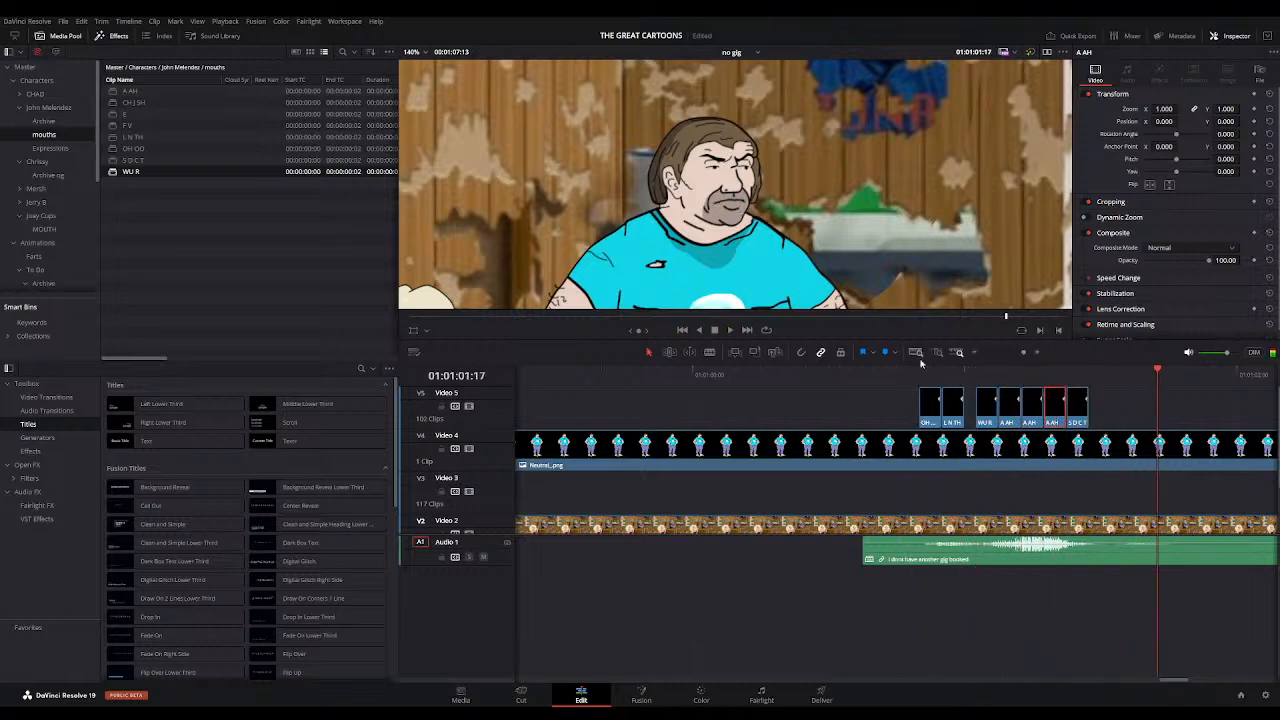
left_click(897, 376)
key("space")
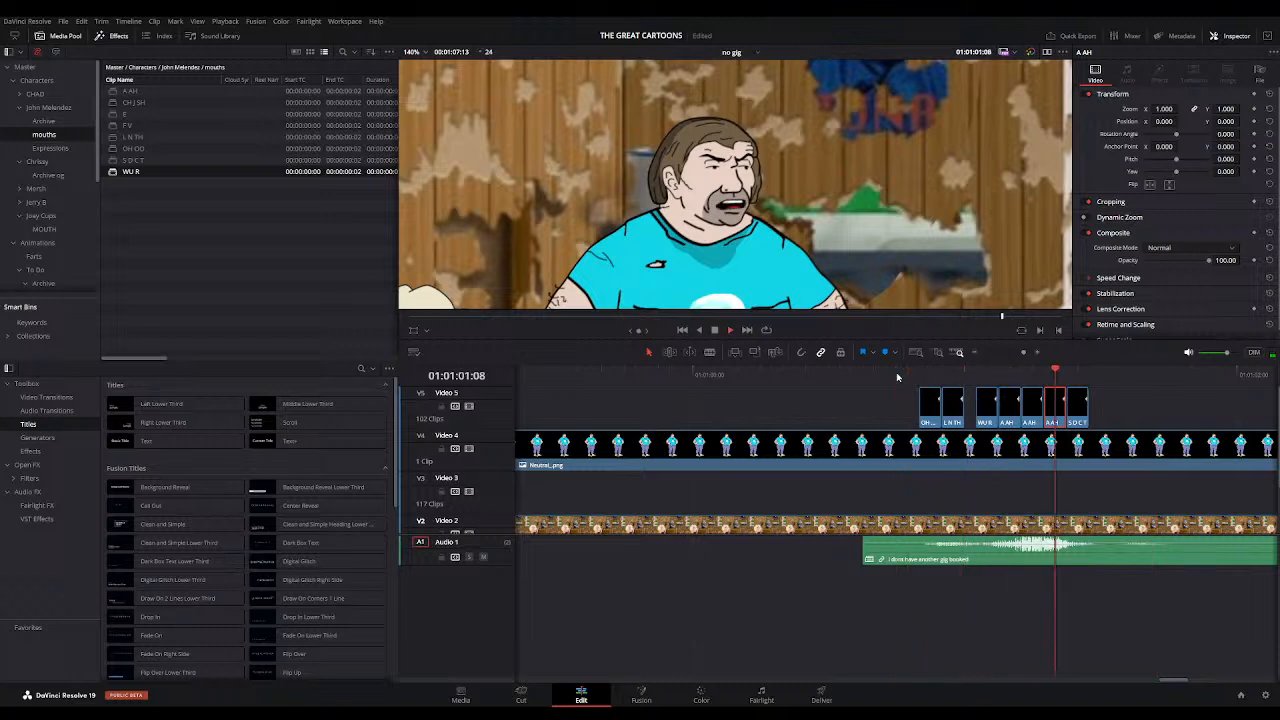
Step: Replay and scrub the quiet stretch around 01:01:01:14 to identify the faint sound after the last mouth
left_click(977, 355)
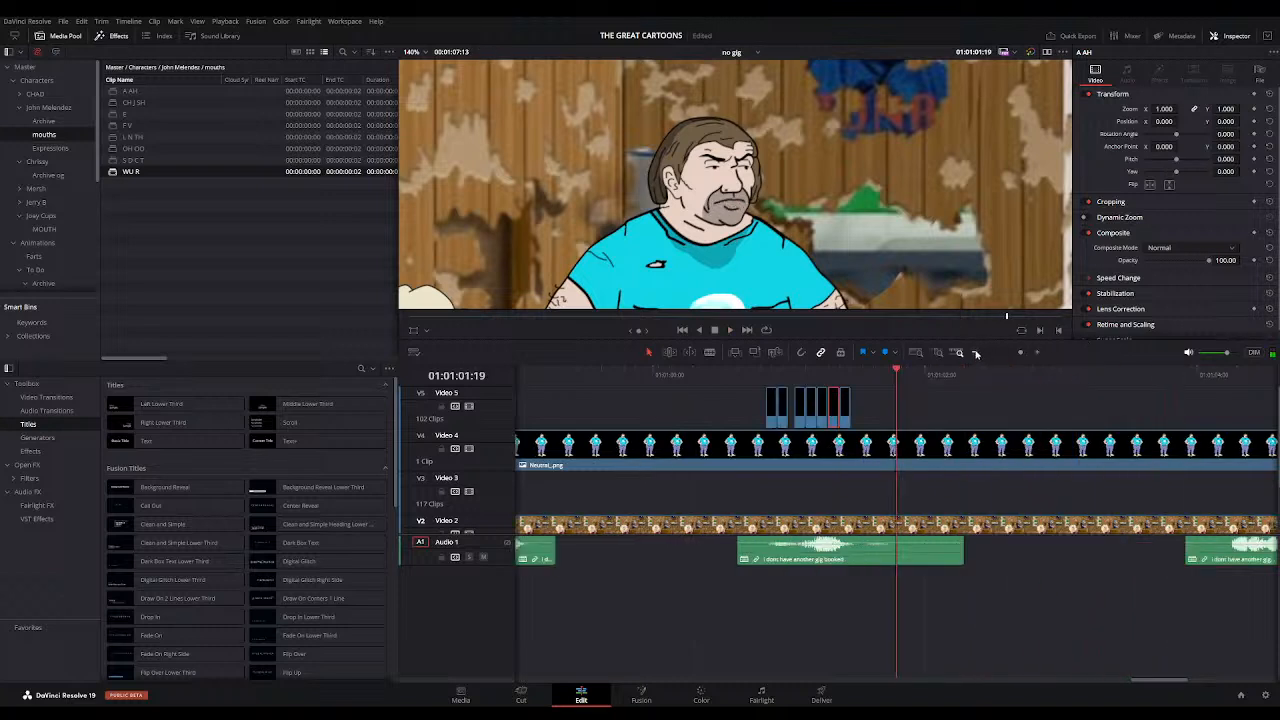
left_click(870, 376)
key("space")
left_click(869, 376)
left_click(855, 374)
key("space")
left_click(867, 378)
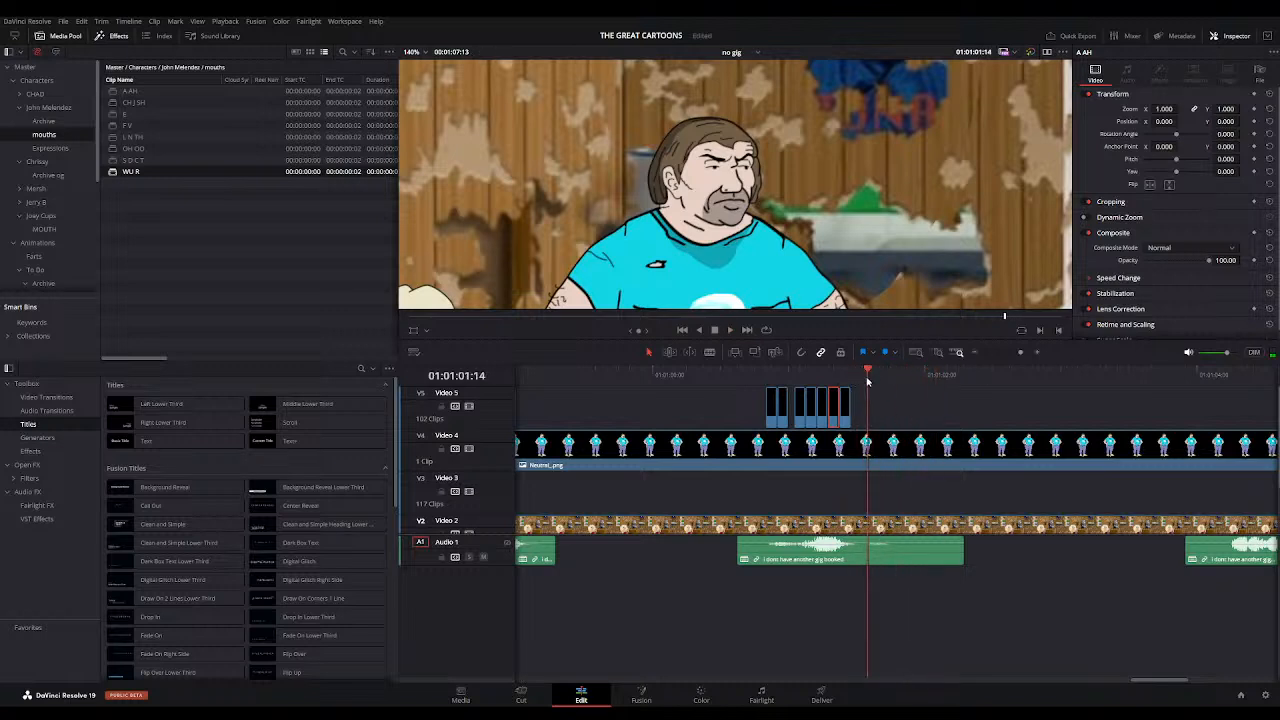
left_click(867, 381)
left_click(867, 381)
left_click(867, 381)
left_click(867, 381)
left_click(867, 381)
left_click(867, 381)
left_click(867, 381)
left_click(867, 381)
left_click(869, 379)
left_click(868, 372)
mouse_move(869, 372)
left_mouse_down()
mouse_move(886, 373)
mouse_move(875, 376)
left_mouse_up()
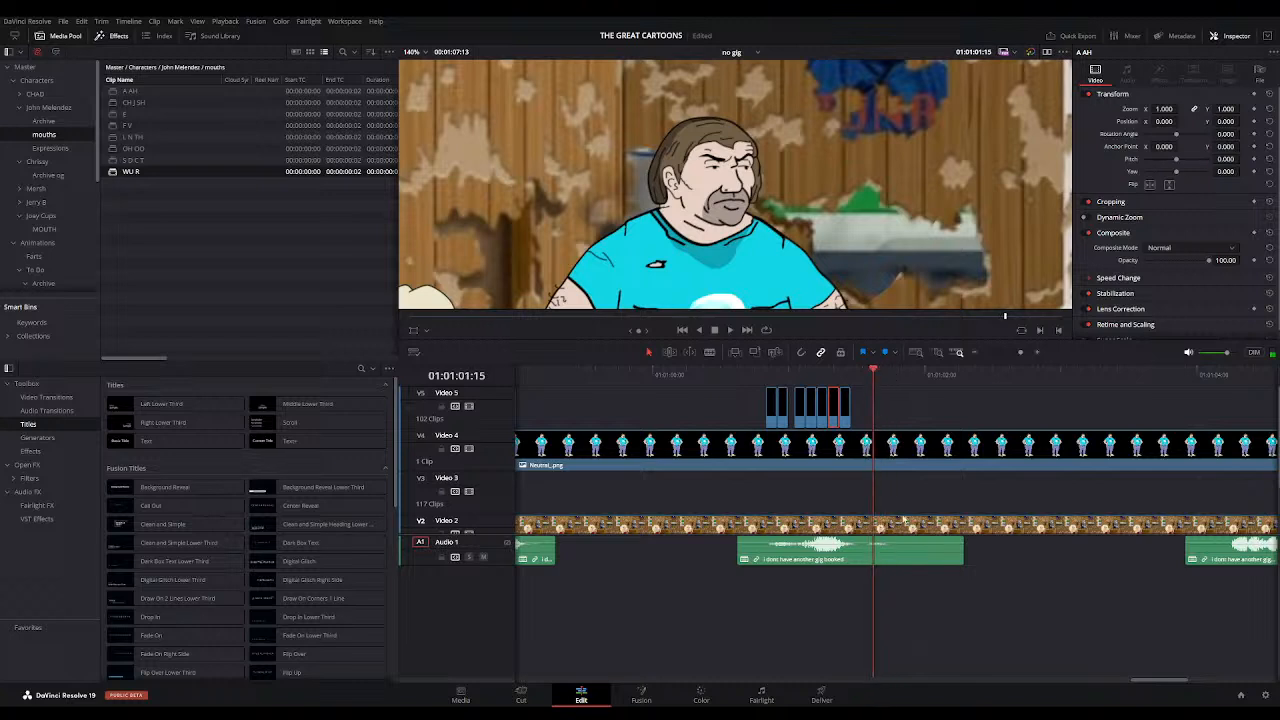
Step: Split the clips at 01:01:01:14 and 01:01:01:17 and select the short reference piece on Video 1
scroll(897, 509, "down", 2)
left_click(867, 384)
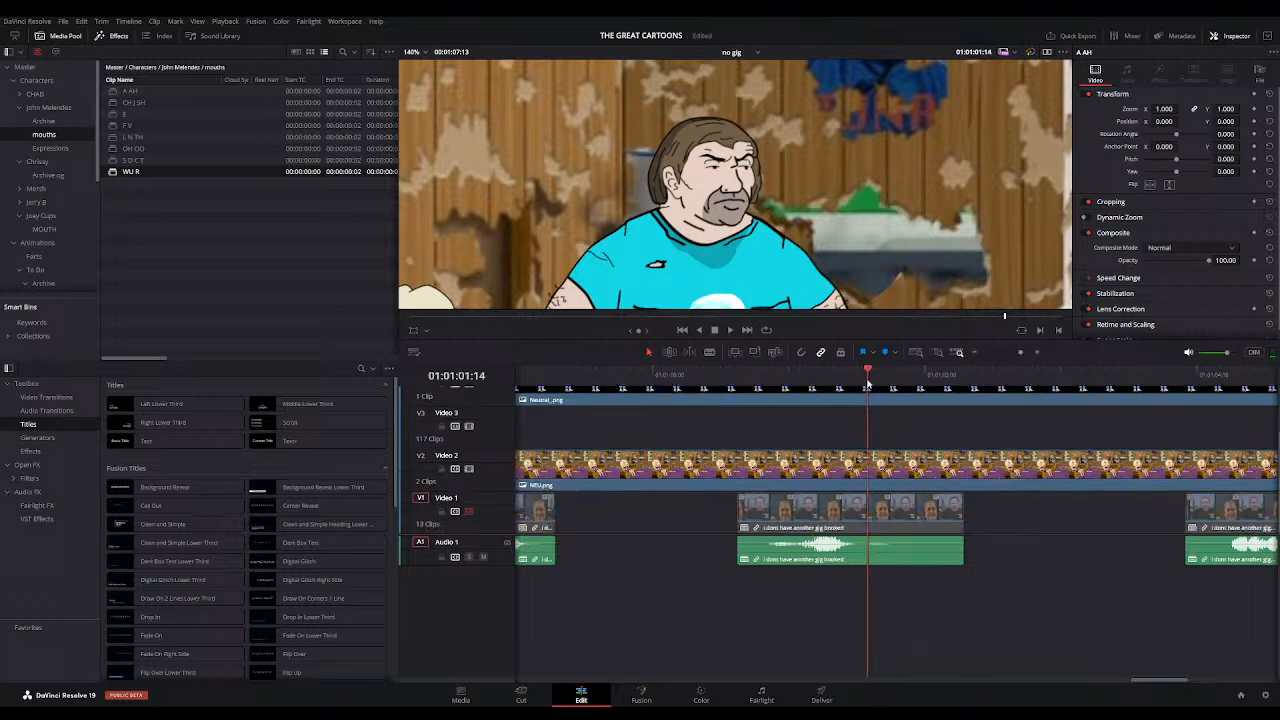
key("ctrl+b")
left_click(885, 385)
key("ctrl+b")
left_click(876, 515)
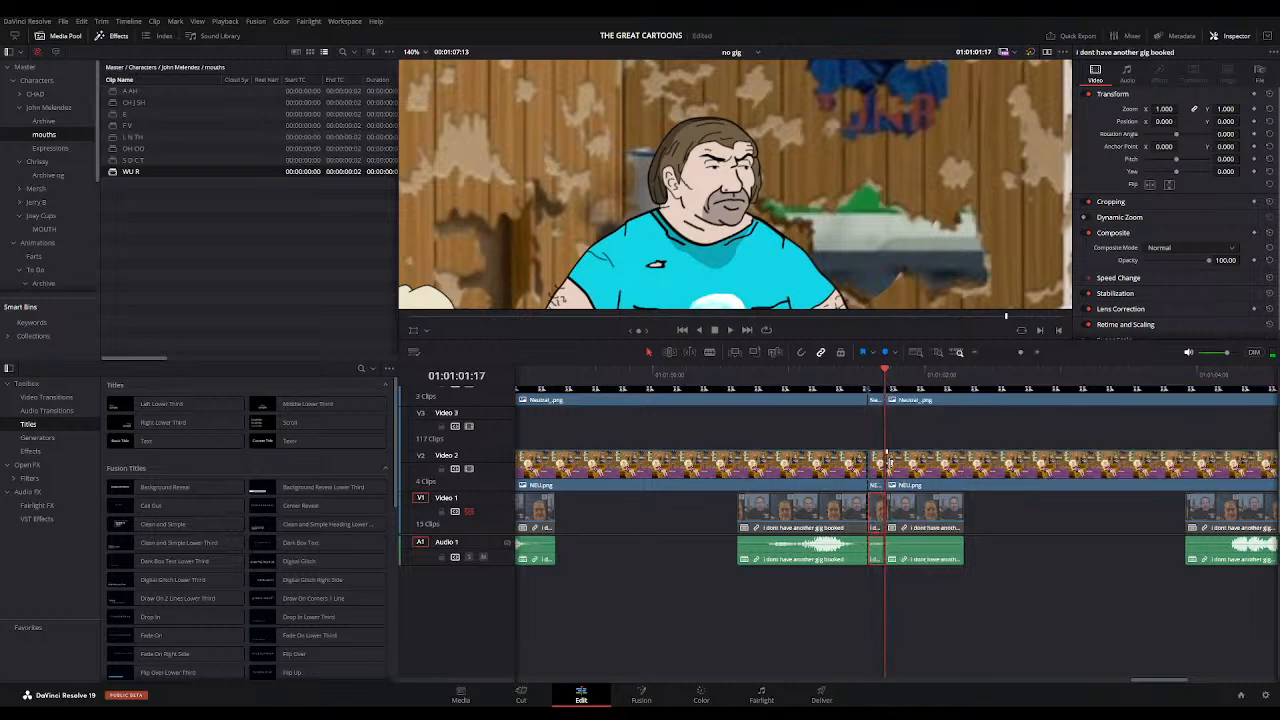
Step: Paste the short reference piece five times in a row from 01:01:02:14 and play the repeated sound
left_click_drag(885, 375, 1006, 378)
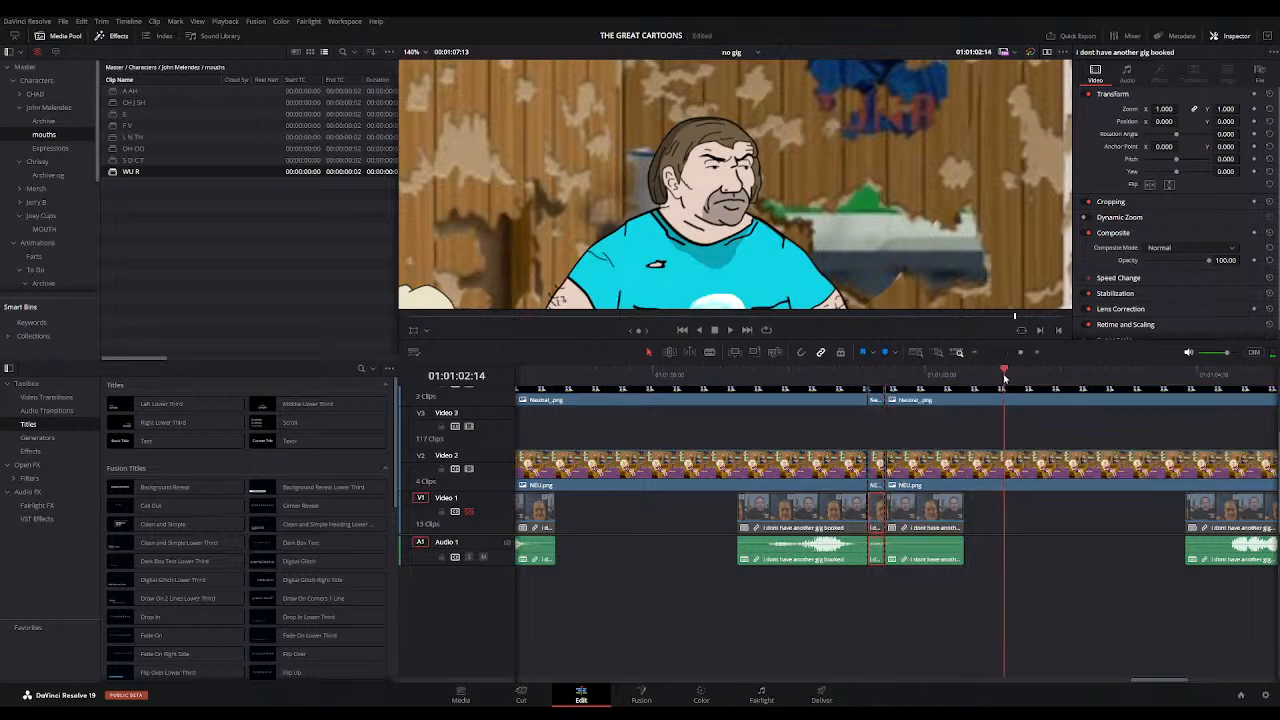
key("ctrl+v")
key("ctrl+v")
key("ctrl+v")
key("ctrl+v")
key("ctrl+v")
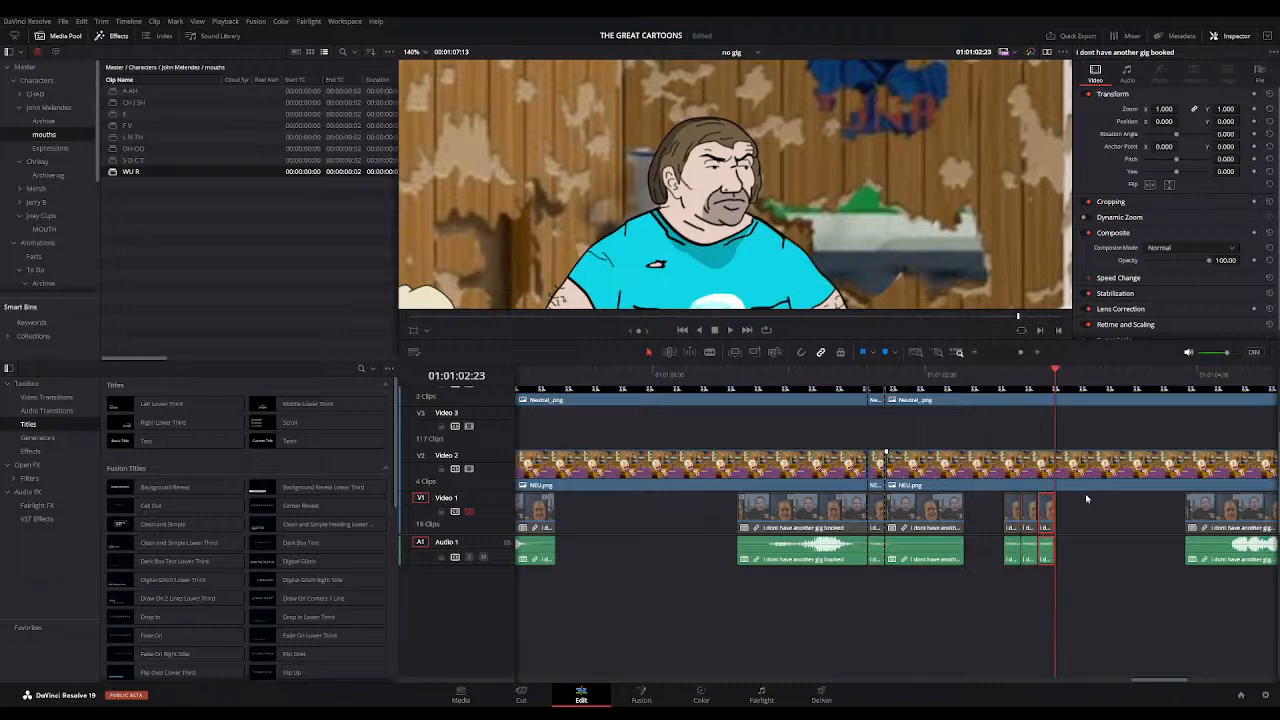
left_click(999, 377)
key("space")
key("space")
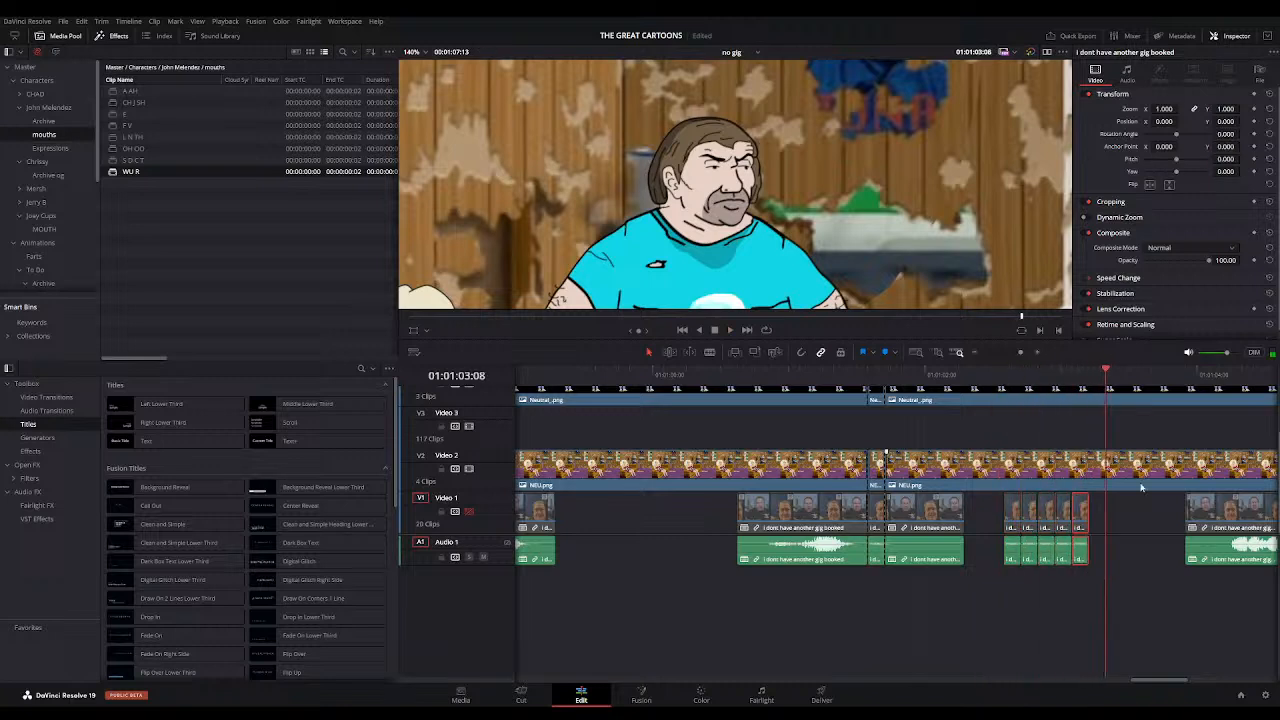
Step: Undo the five pasted pieces and both splits of the clips
key("ctrl+z")
key("ctrl+z")
key("ctrl+z")
key("ctrl+z")
key("ctrl+z")
key("ctrl+z")
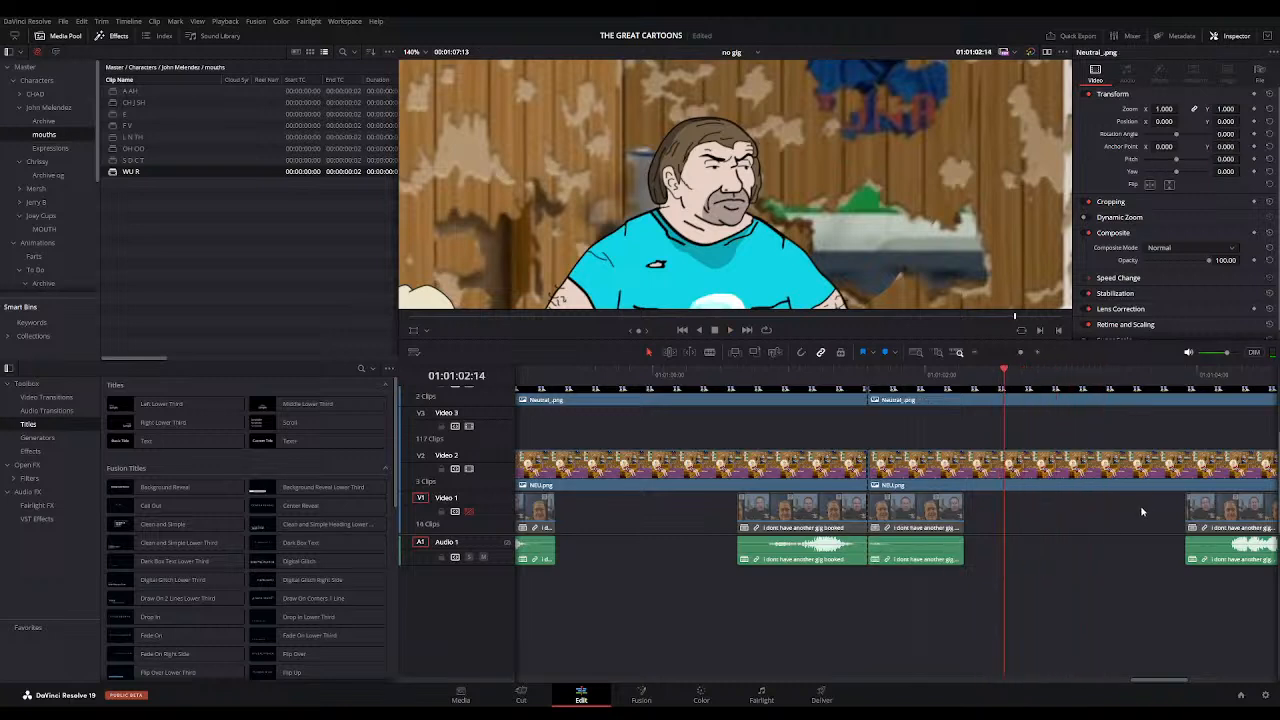
key("ctrl+z")
Step: Save the project and play the next audio clip repeatedly from about 01:01:04:06
scroll(1030, 515, "up", 3)
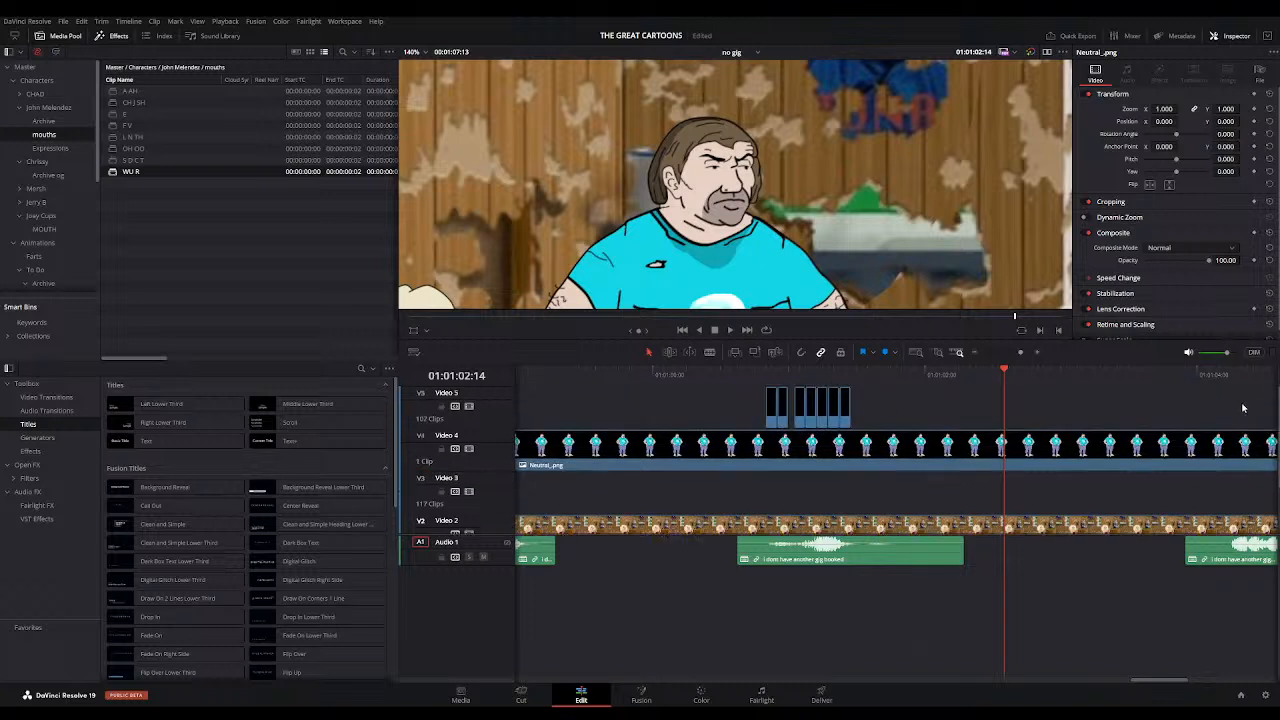
key("ctrl+s")
left_click(976, 353)
left_click(1010, 370)
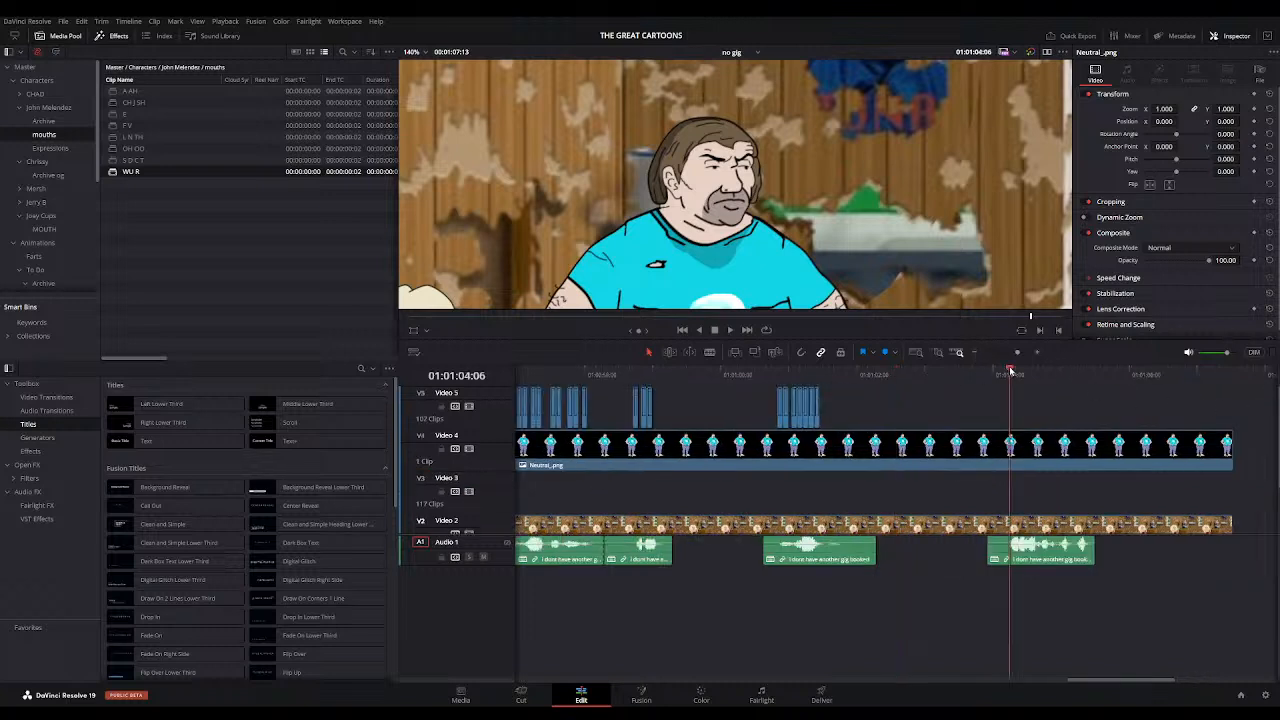
left_click(1037, 355)
key("space")
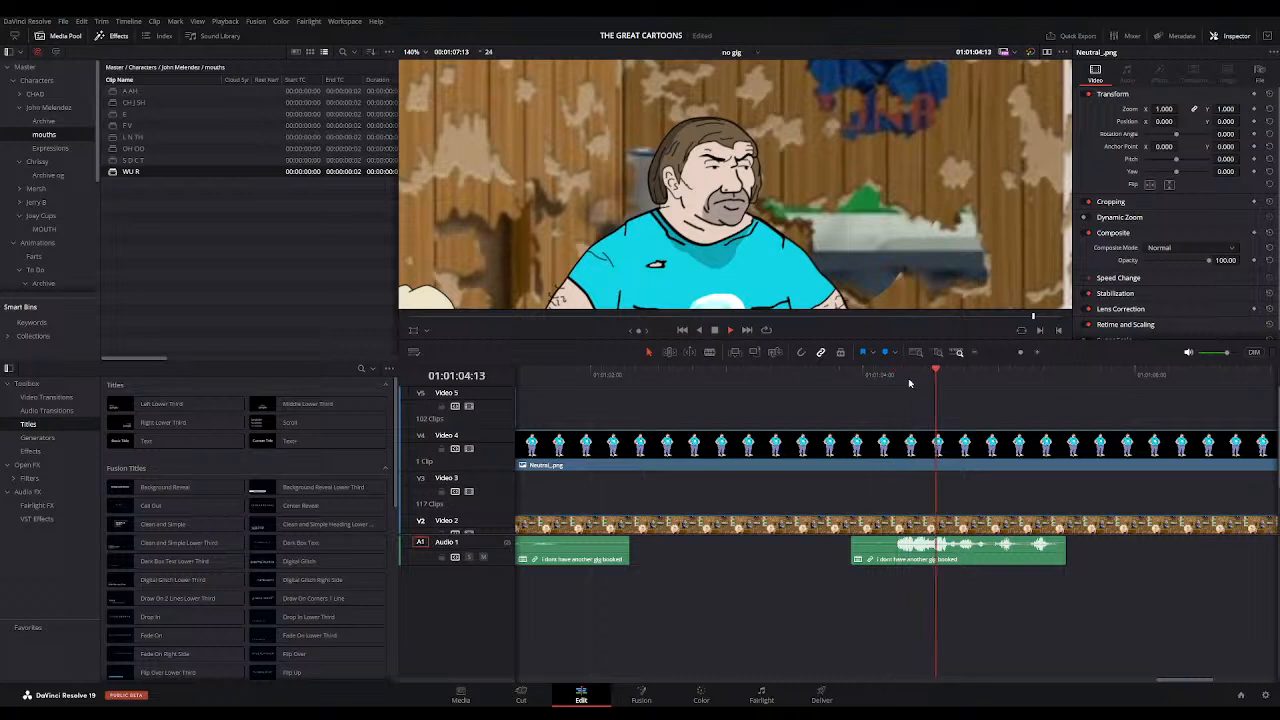
left_click(893, 375)
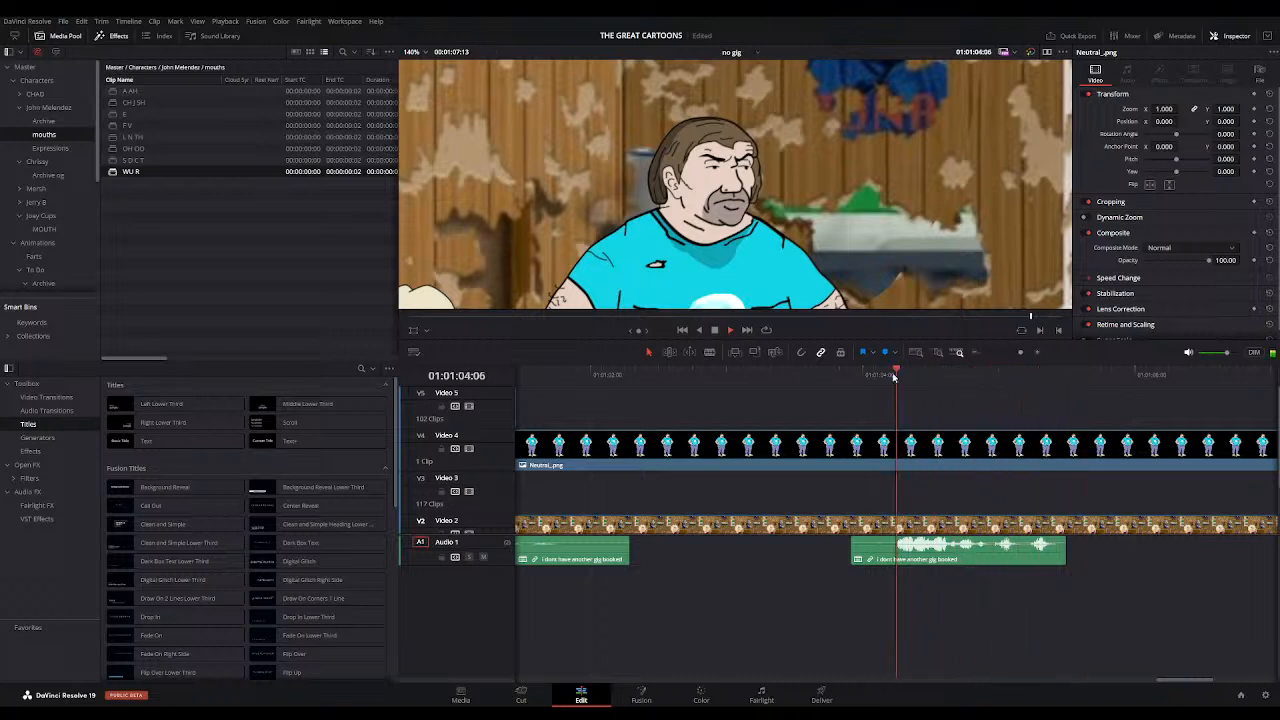
left_click(893, 375)
key("space")
Step: Place an A AH mouth at 01:01:04:06 on Video 5 and play it
left_click(899, 376)
left_click(1037, 354)
left_click_drag(115, 91, 889, 421)
key("space")
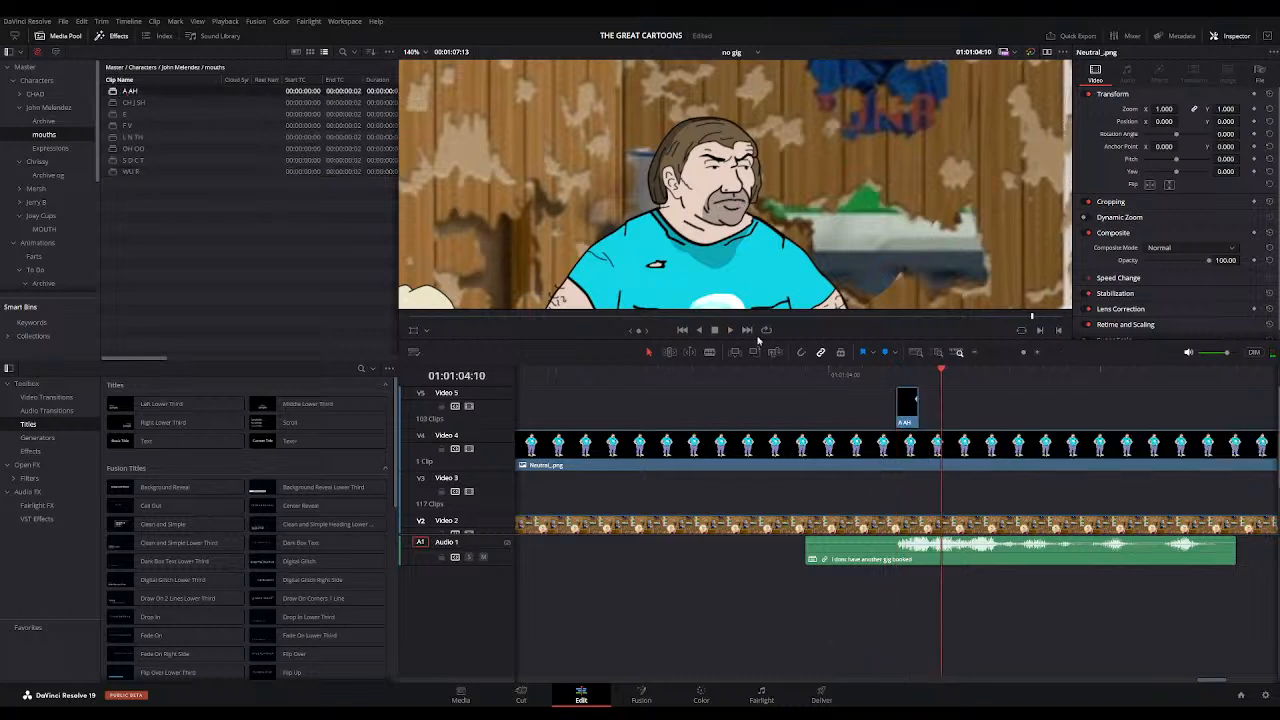
Step: Place an OH OO mouth at about 01:01:04:09 and an A AH mouth at about 01:01:04:12 on Video 5, playing each
left_click_drag(232, 148, 930, 418)
left_click(863, 373)
key("space")
left_click_drag(130, 91, 975, 405)
left_click(890, 372)
key("space")
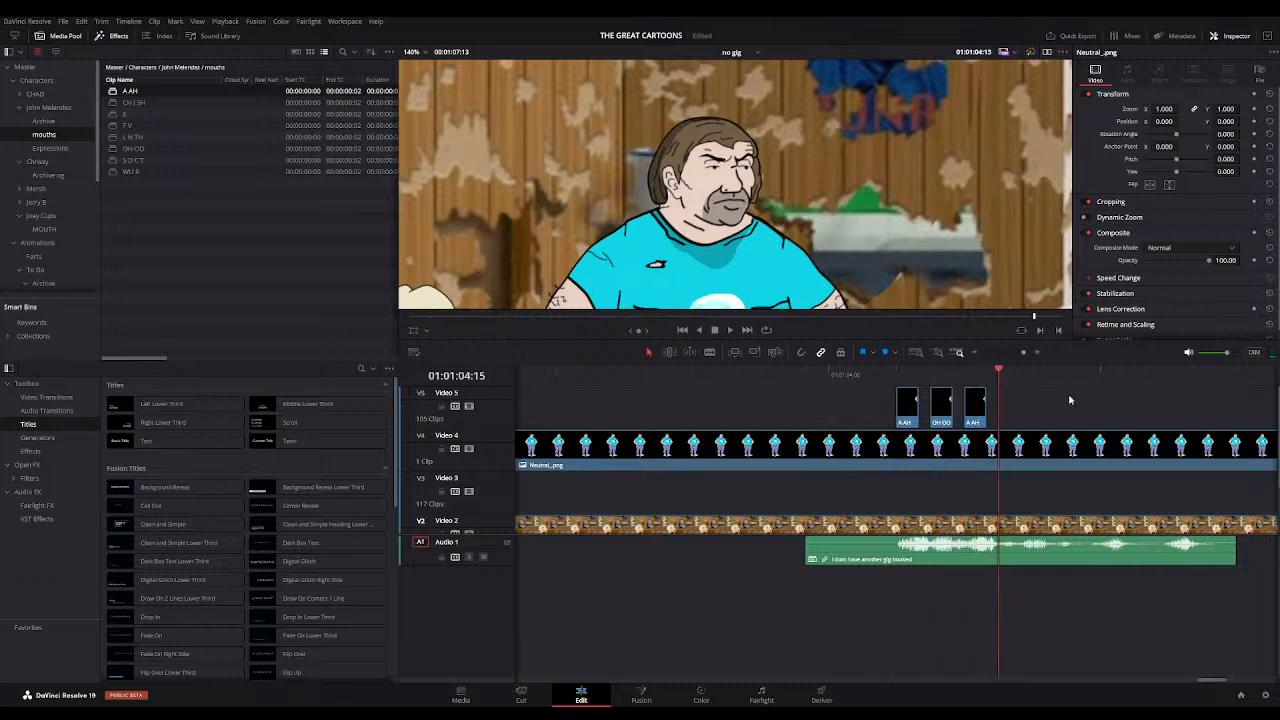
Step: Replace a trial CH J SH mouth with A AH at about 01:01:04:16, and place an E mouth at about 01:01:04:23 on Video 5
left_click_drag(120, 102, 1000, 418)
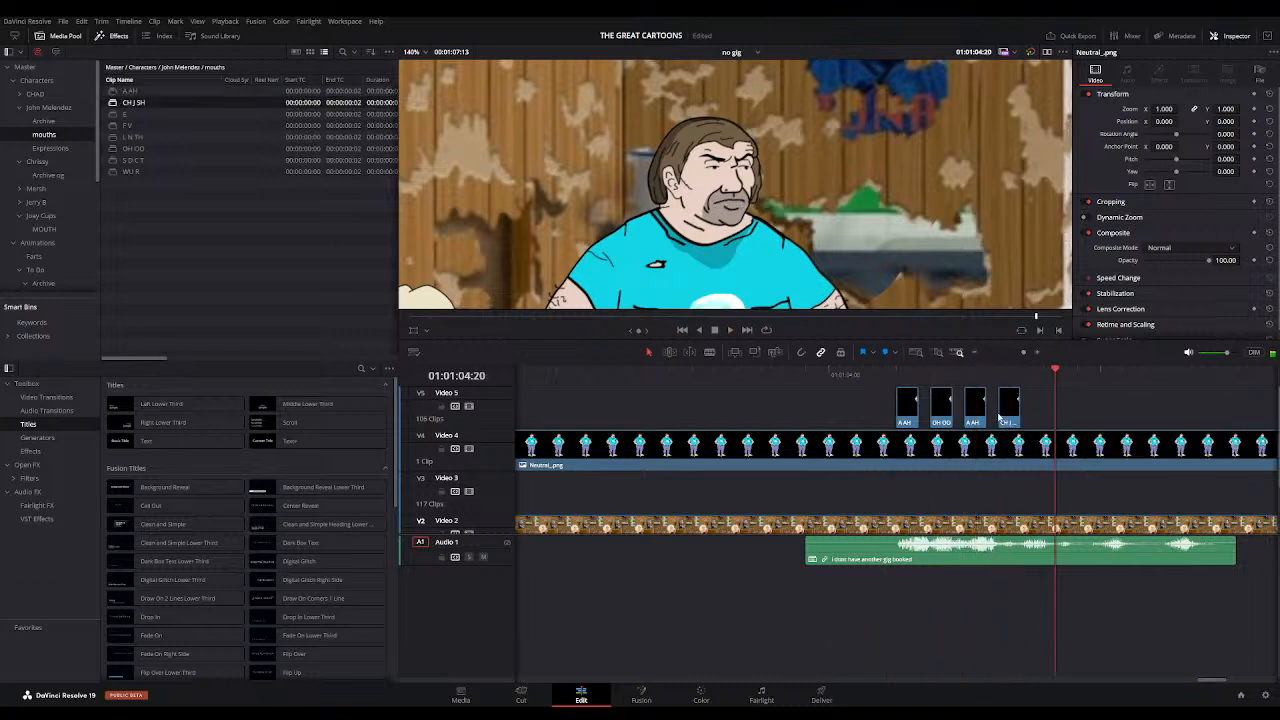
left_click_drag(125, 91, 997, 420)
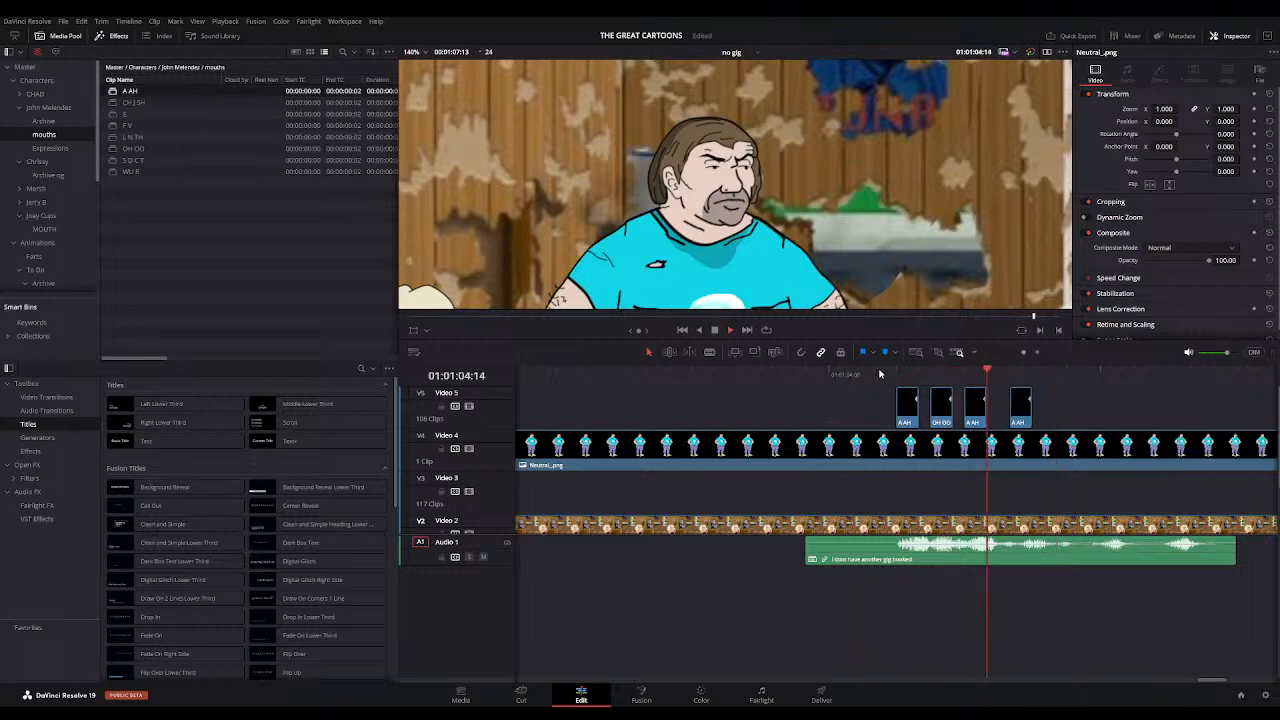
left_click_drag(112, 116, 1081, 403)
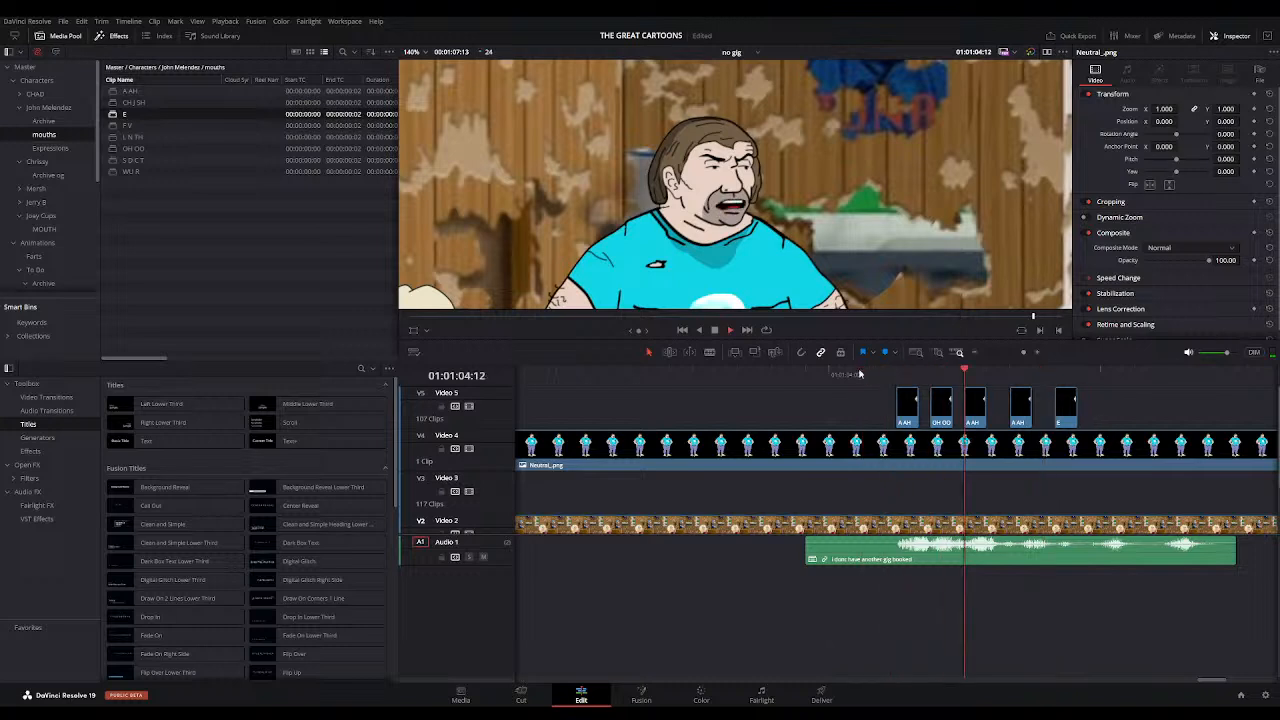
left_click_drag(1079, 408, 1113, 410)
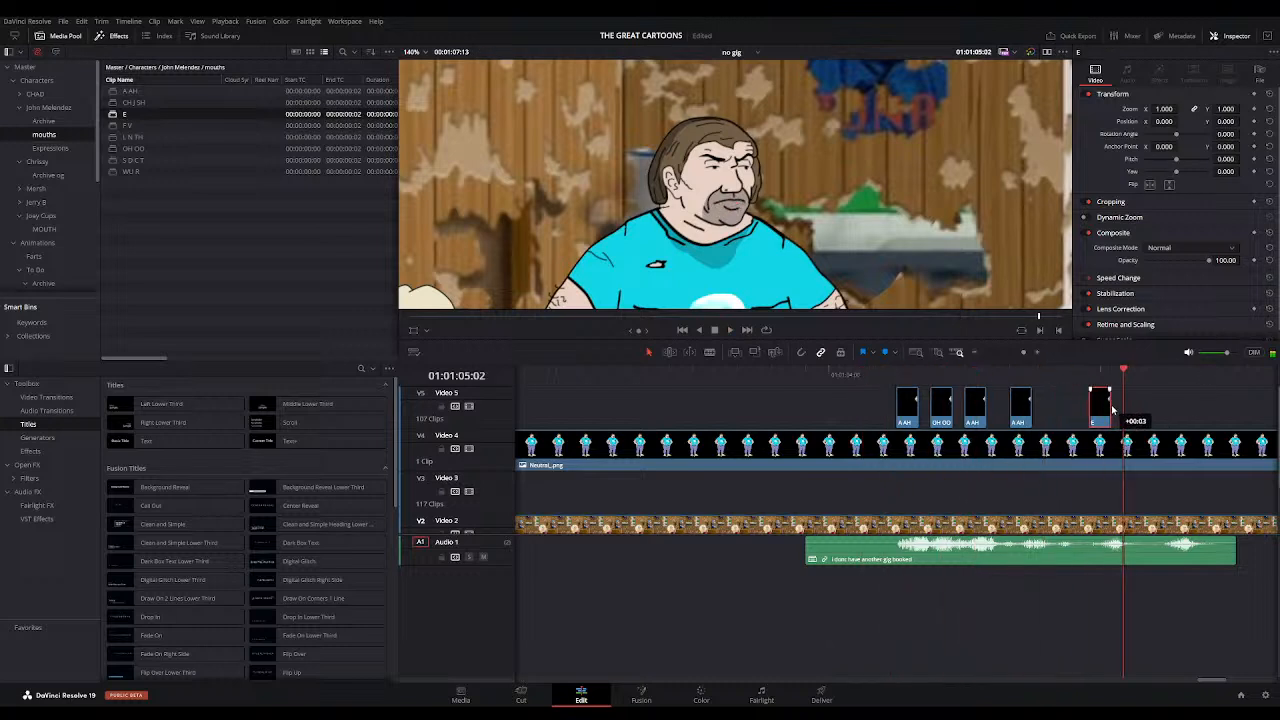
Step: Place an OH OO mouth at about 01:01:05:05 and an S D C T mouth directly after it on Video 5, and play the line
left_click_drag(128, 148, 1152, 420)
left_click_drag(118, 160, 1180, 425)
left_click(875, 376)
key("space")
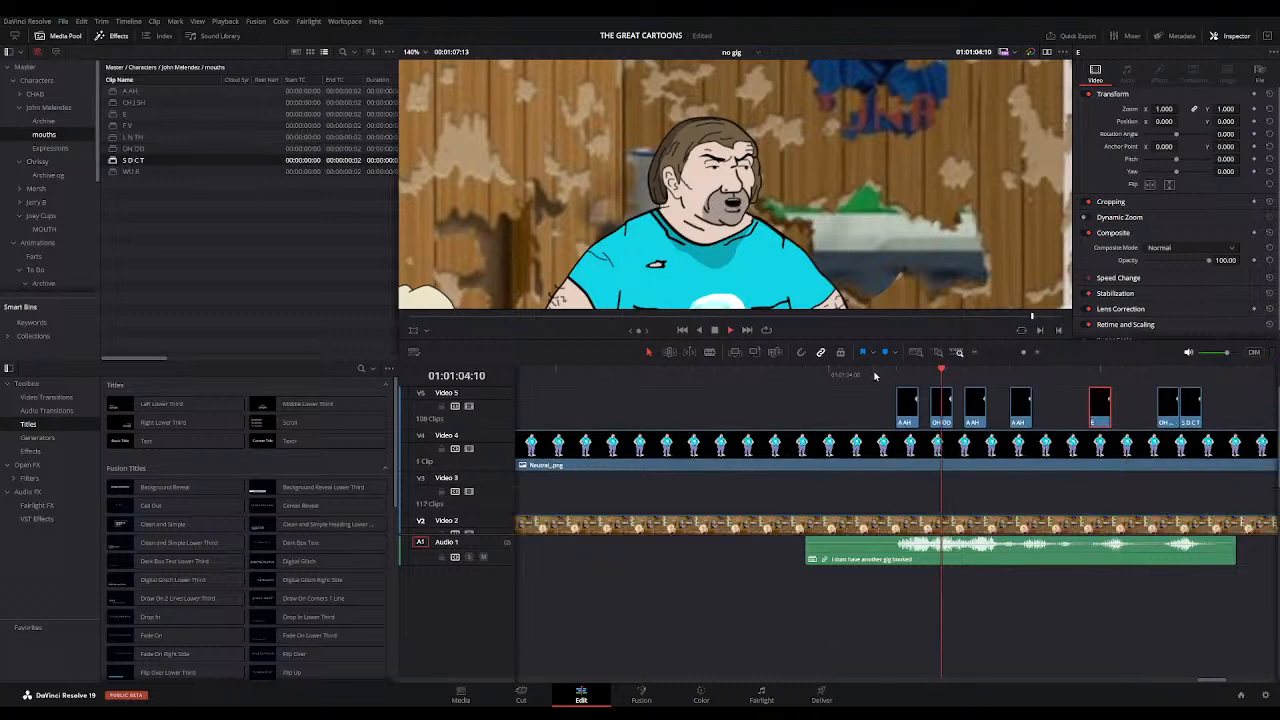
Step: Move the last A AH mouth to about 01:01:04:15, paste a copy at about 01:01:04:18, and replay the line
left_click_drag(871, 380, 1009, 412)
left_click(1034, 371)
key("ctrl+v")
left_click(885, 372)
key("space")
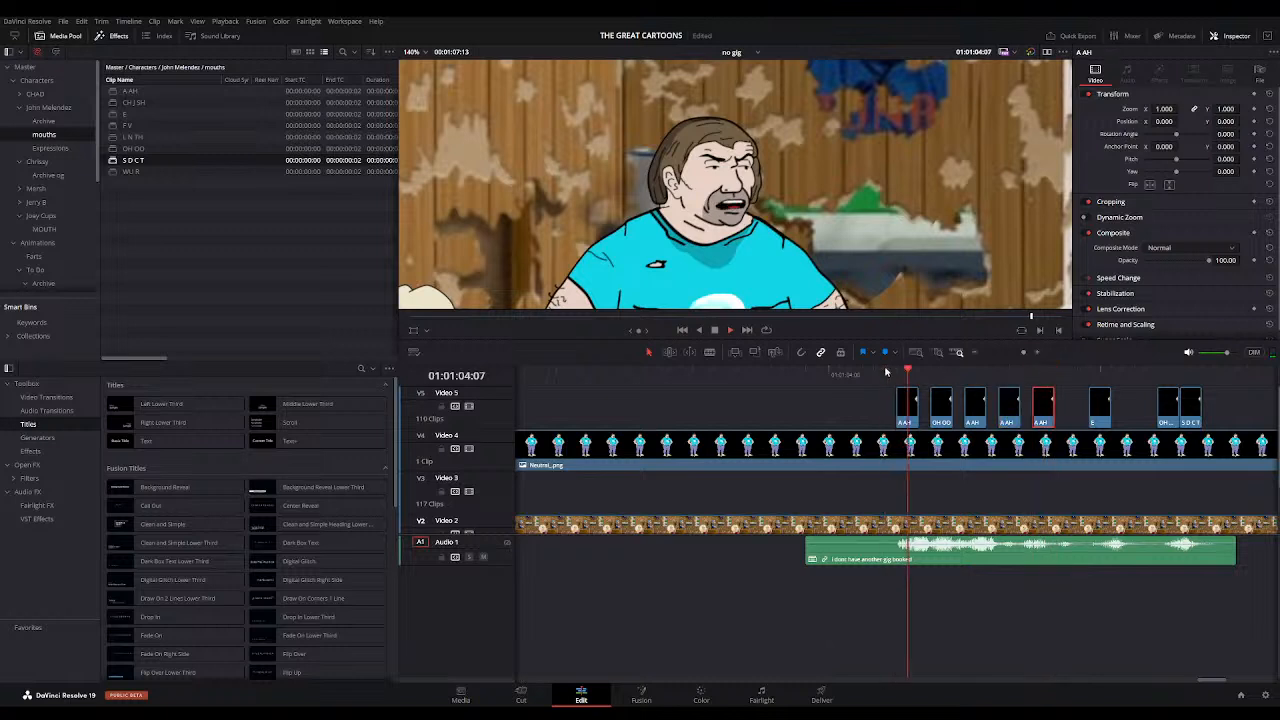
Step: Play the whole scene from 01:00:00:00 to the end to review the lip-sync of both characters
left_click(975, 353)
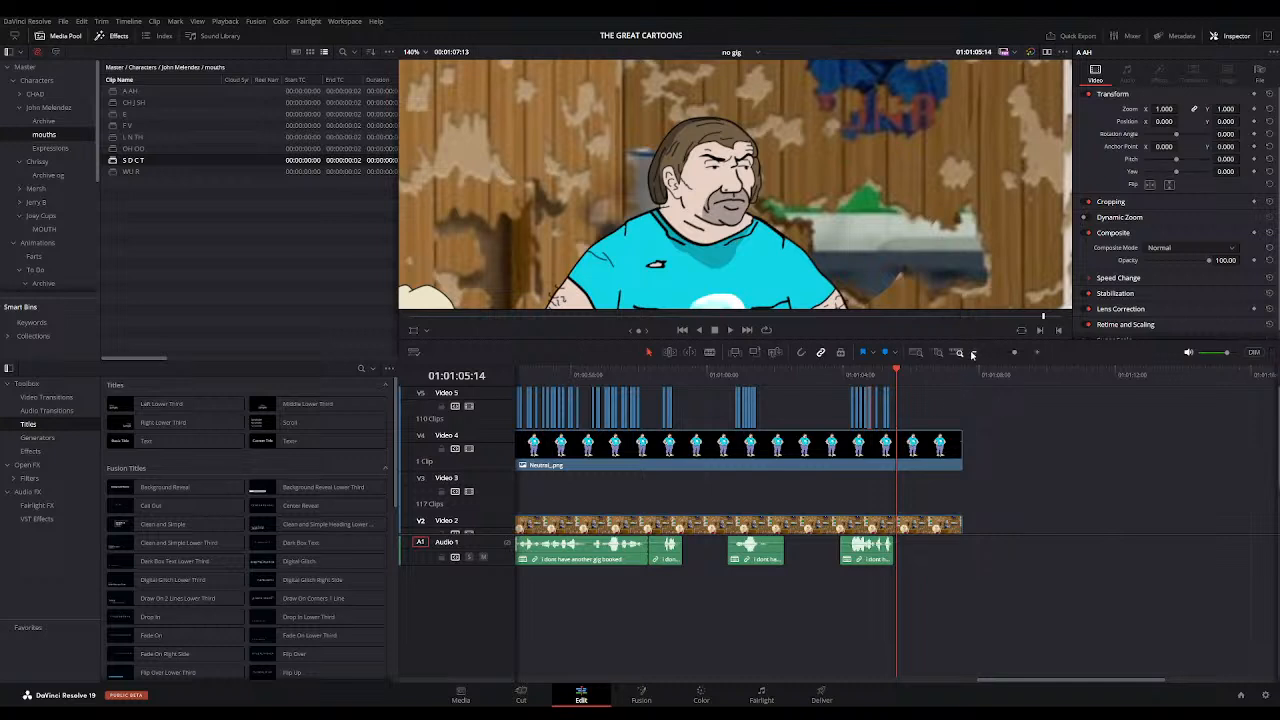
left_click(972, 354)
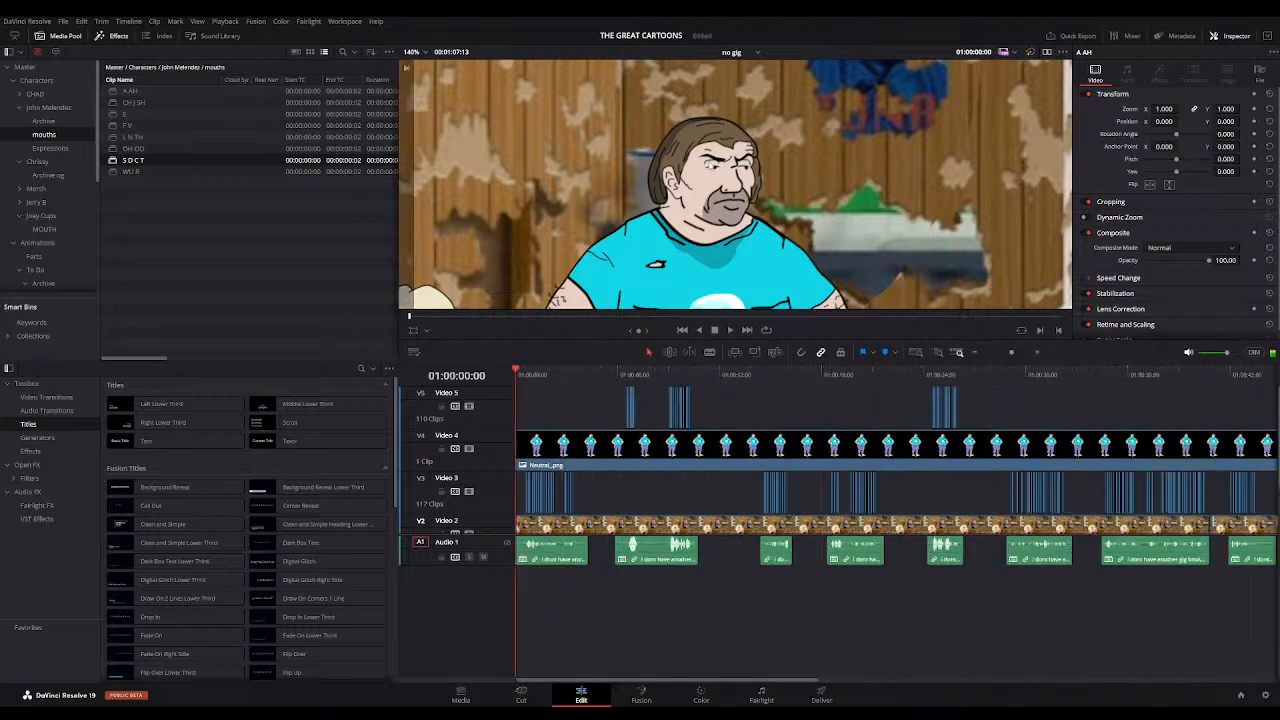
scroll(890, 205, "down", 5)
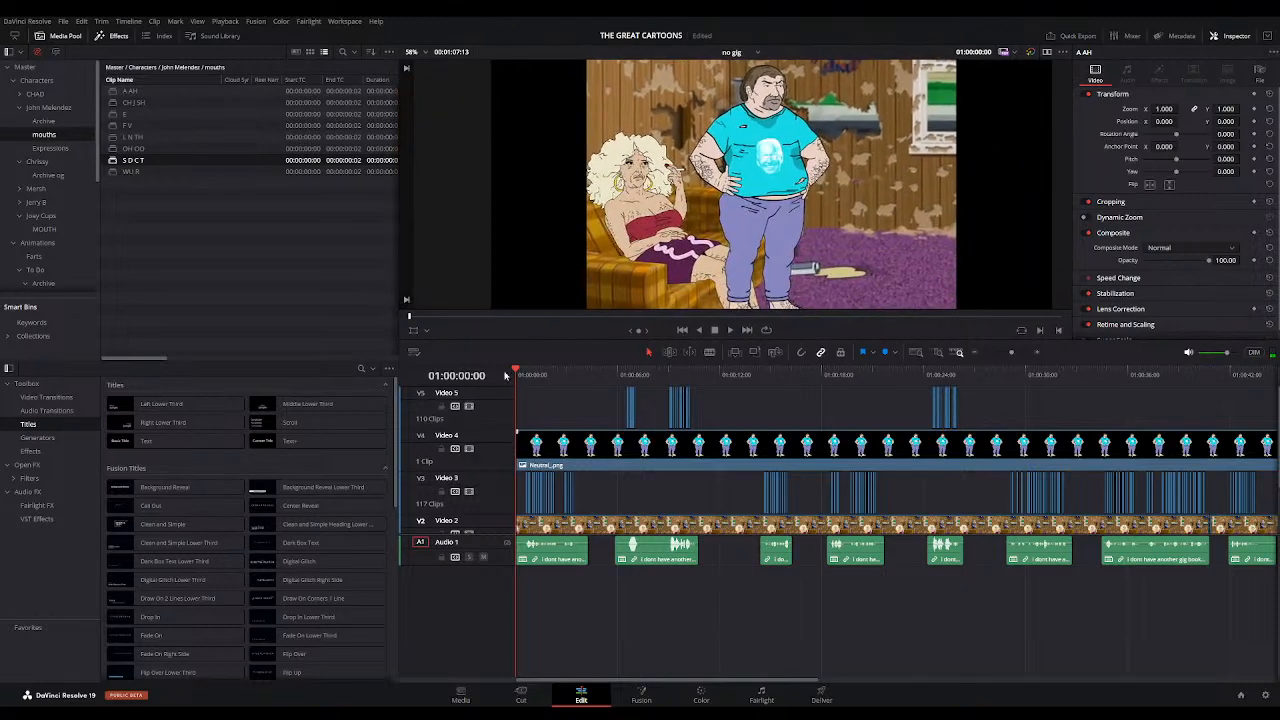
scroll(646, 153, "up", 6)
key("space")
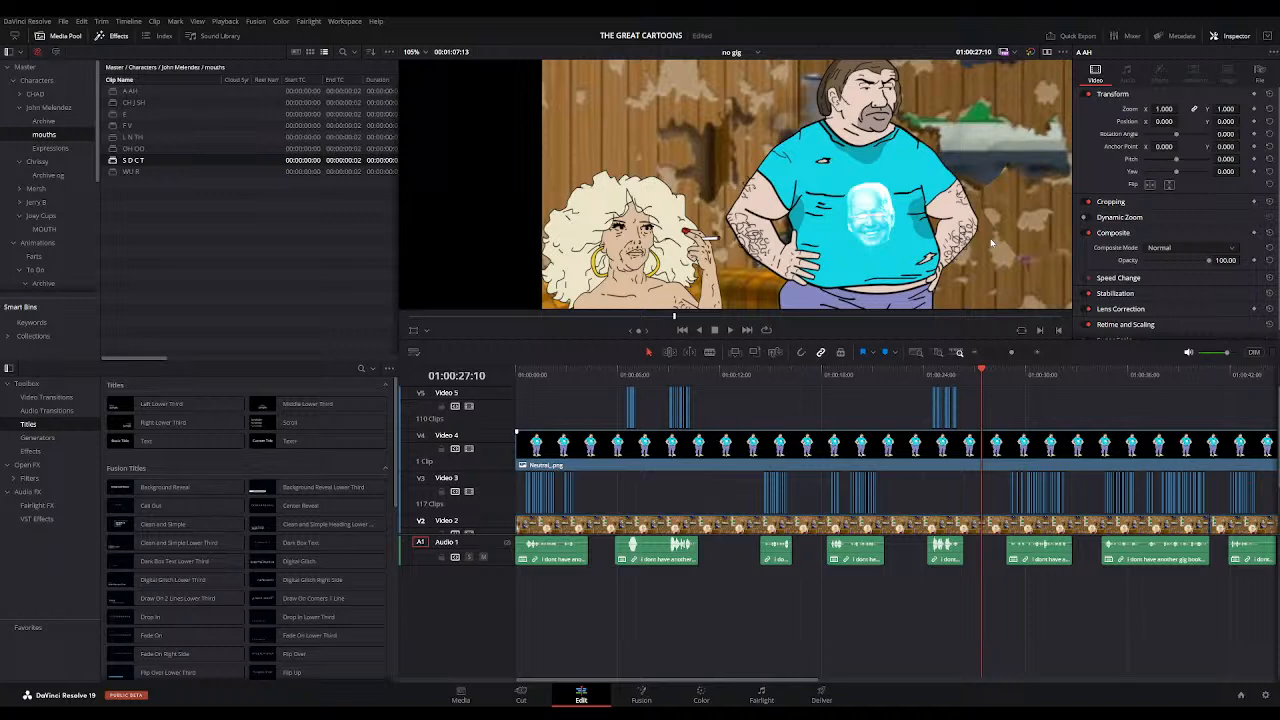
key("space")
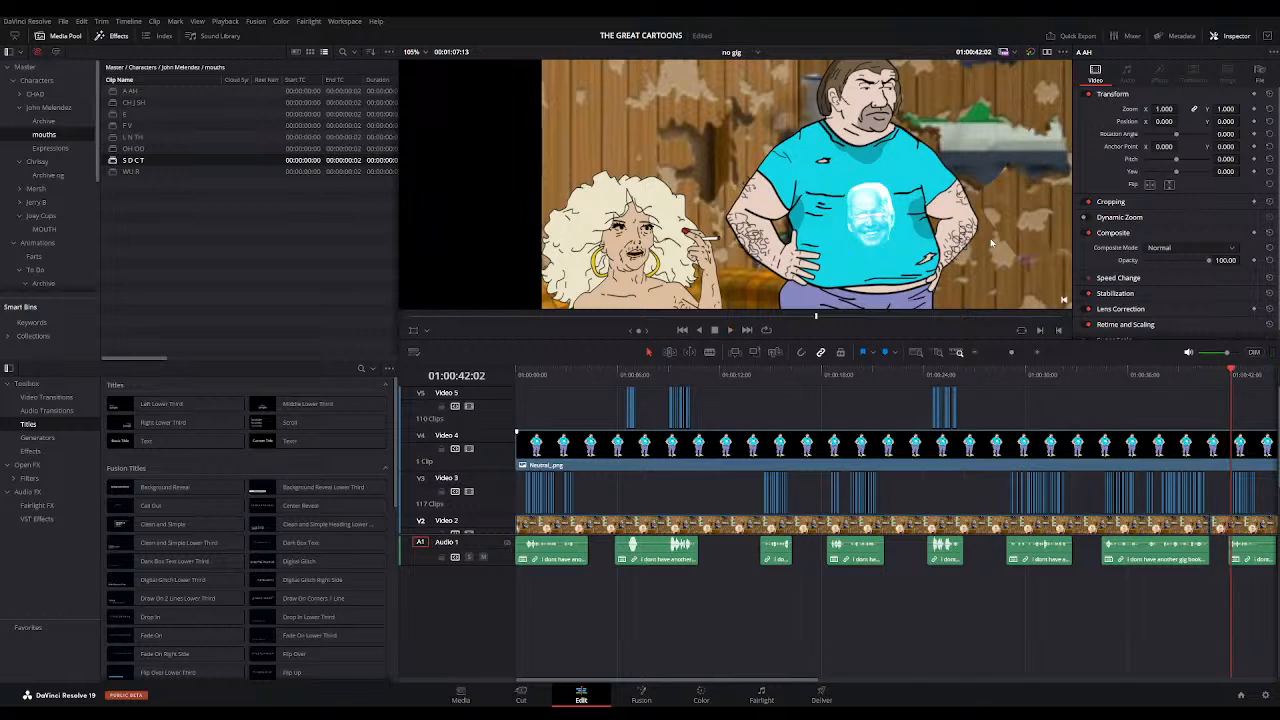
left_click(1215, 374)
key("space")
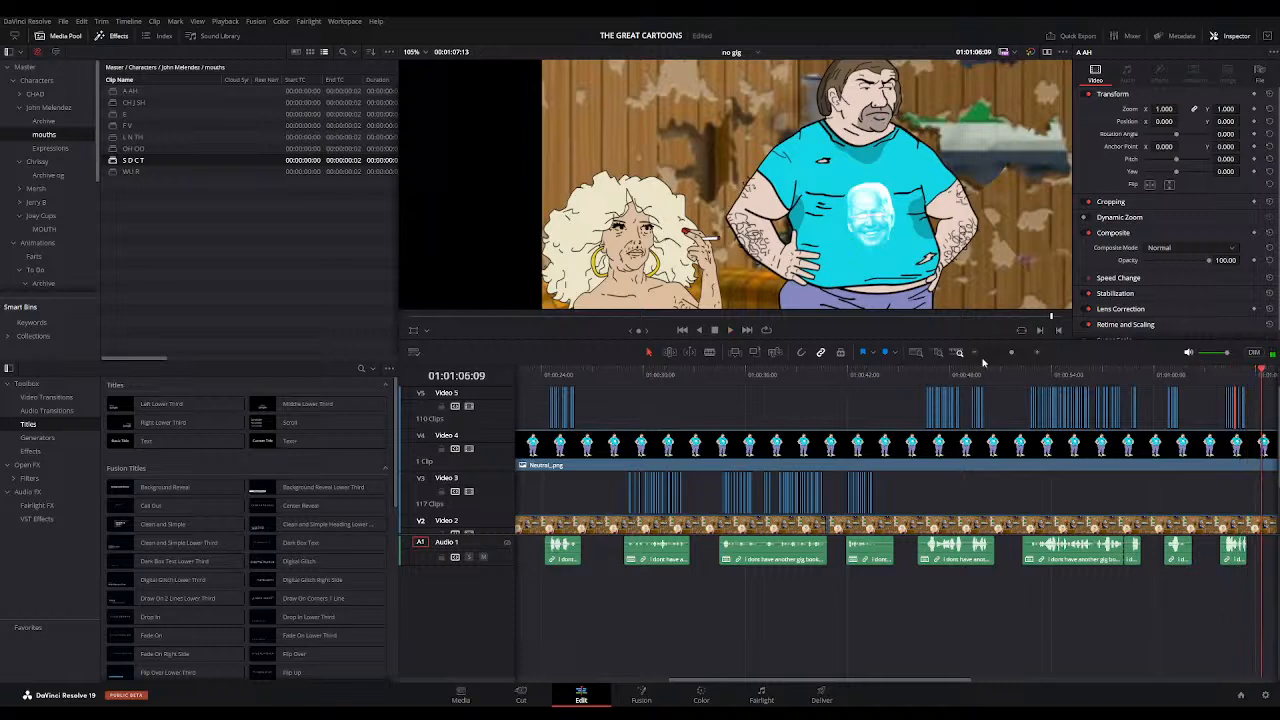
Step: Bring up the empty Video 6 track above the mouth clips and return to the start of the timeline
left_click(974, 353)
left_click(974, 353)
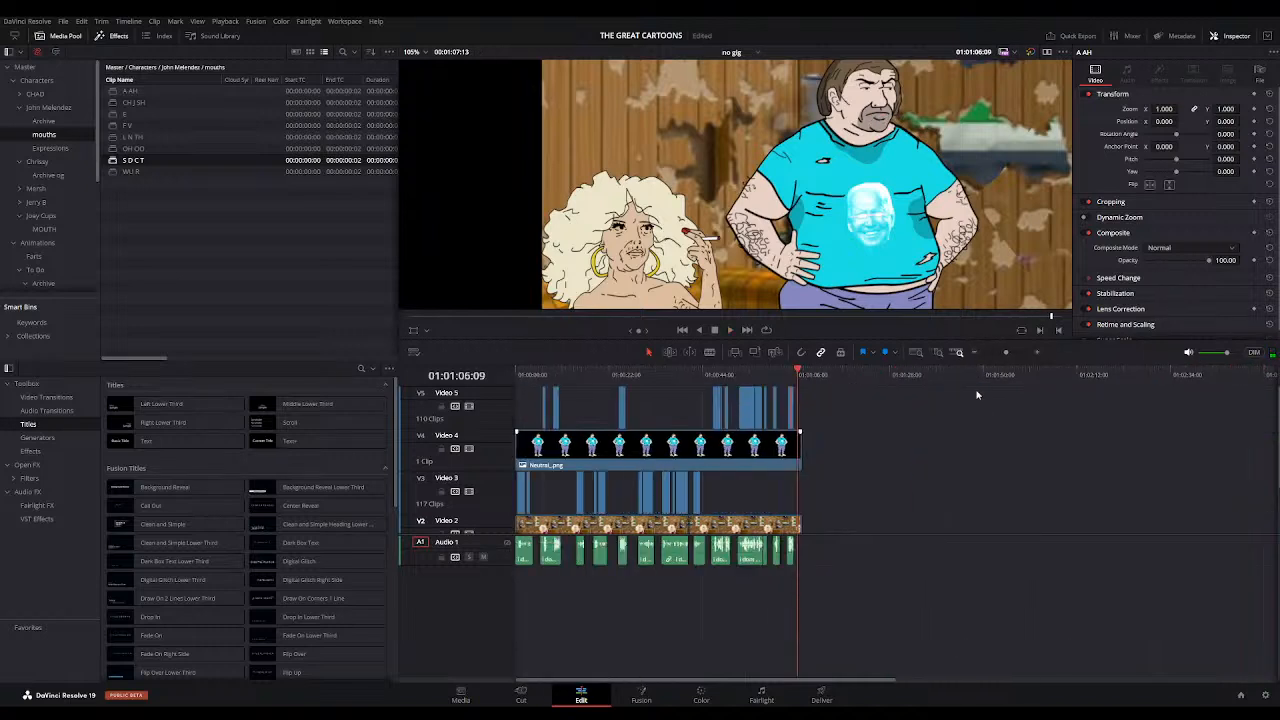
left_click(1037, 354)
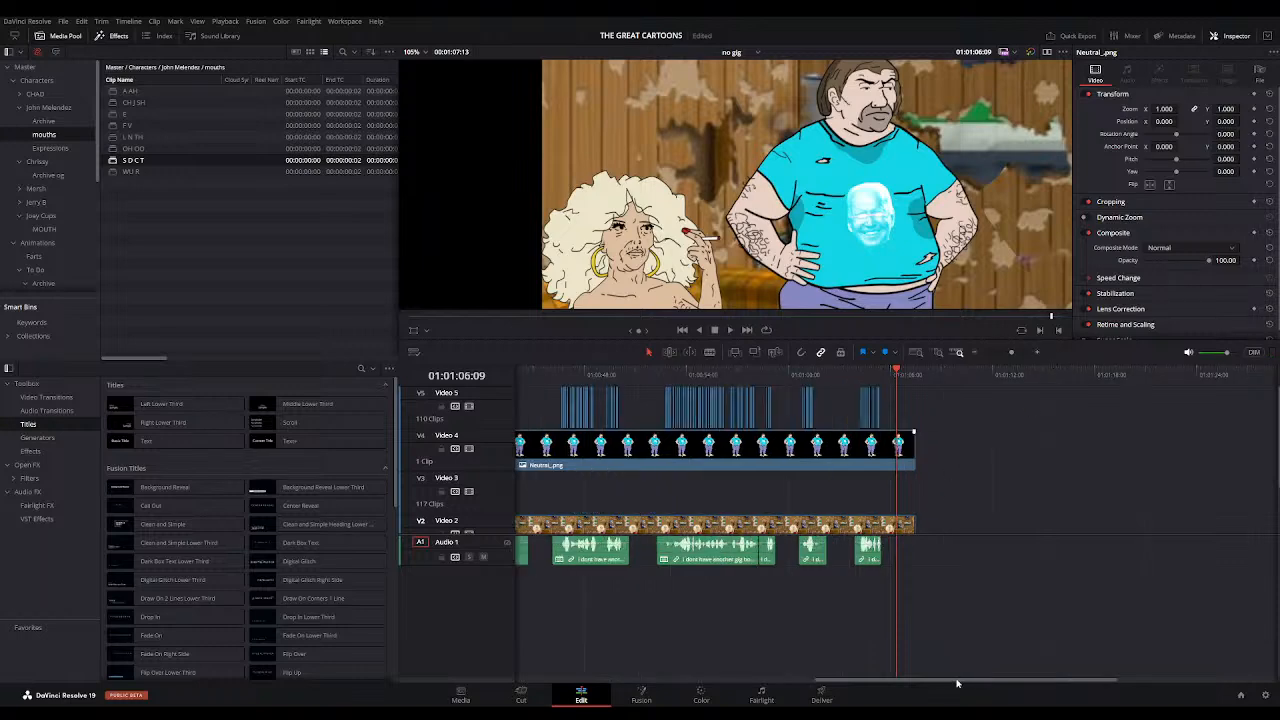
left_click_drag(957, 684, 853, 684)
left_click(976, 353)
left_click(976, 353)
scroll(853, 142, "down", 3)
left_click_drag(882, 222, 883, 150)
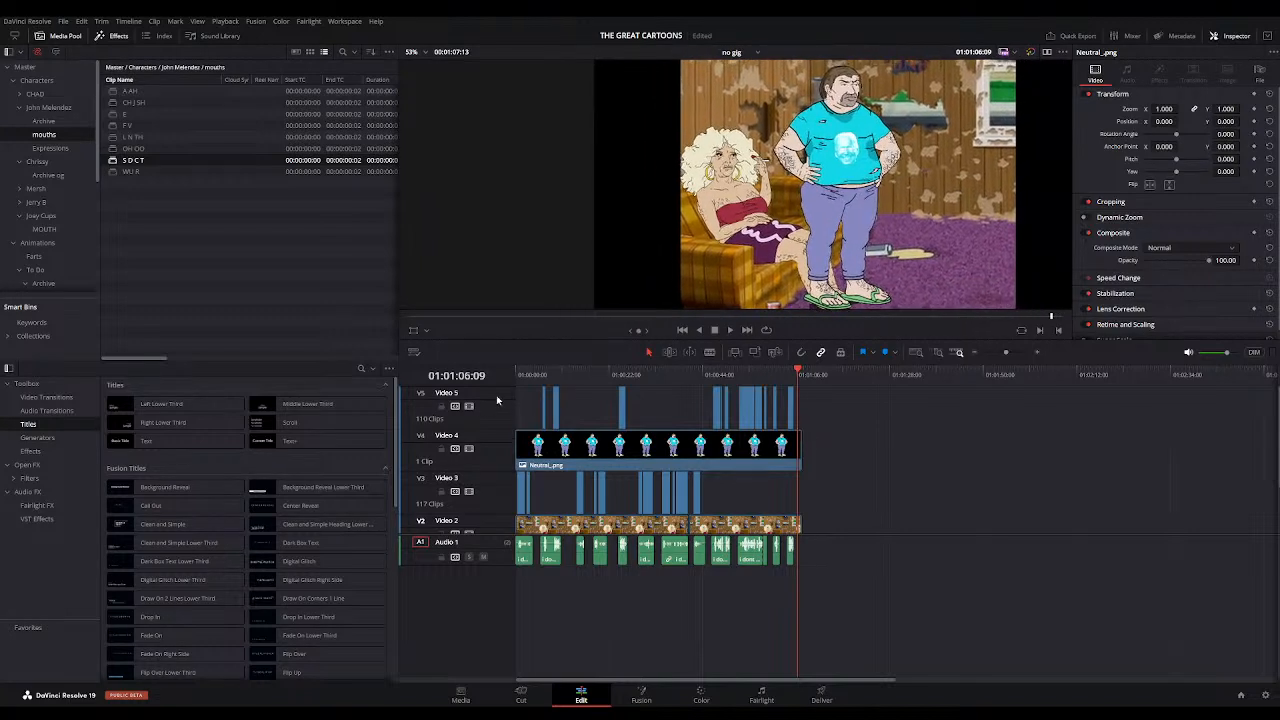
scroll(537, 401, "up", 1)
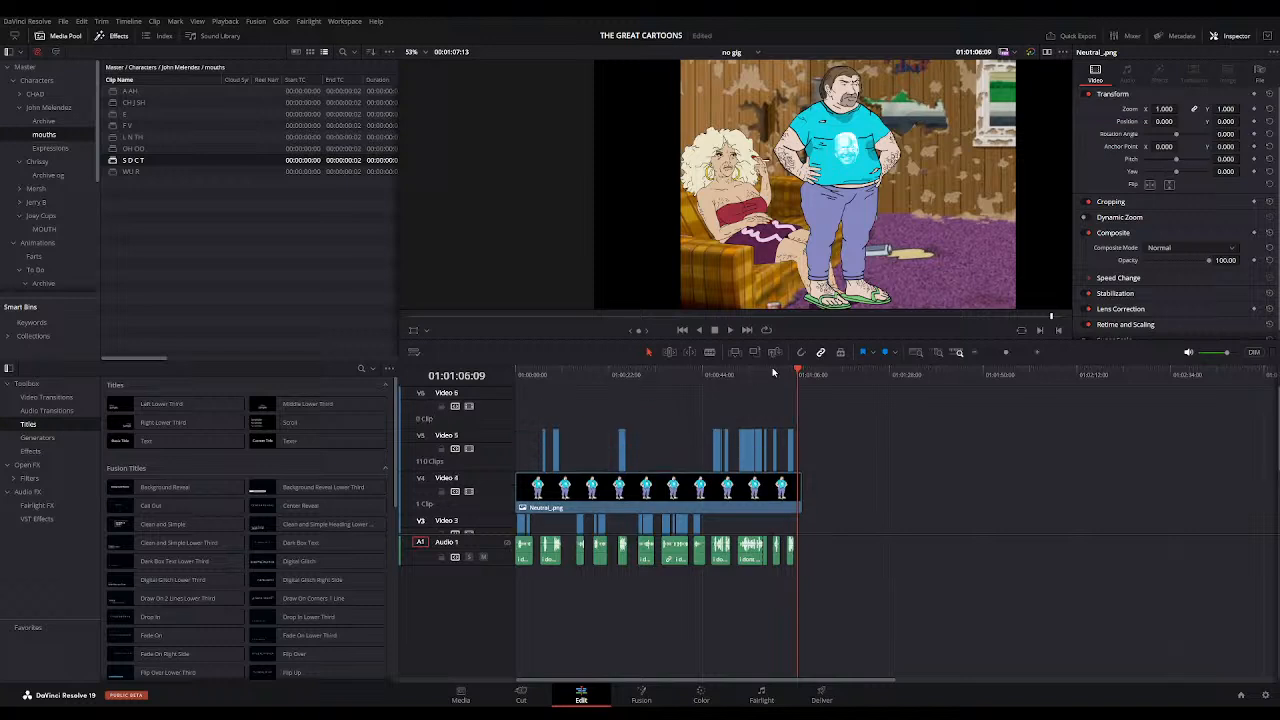
key("Home")
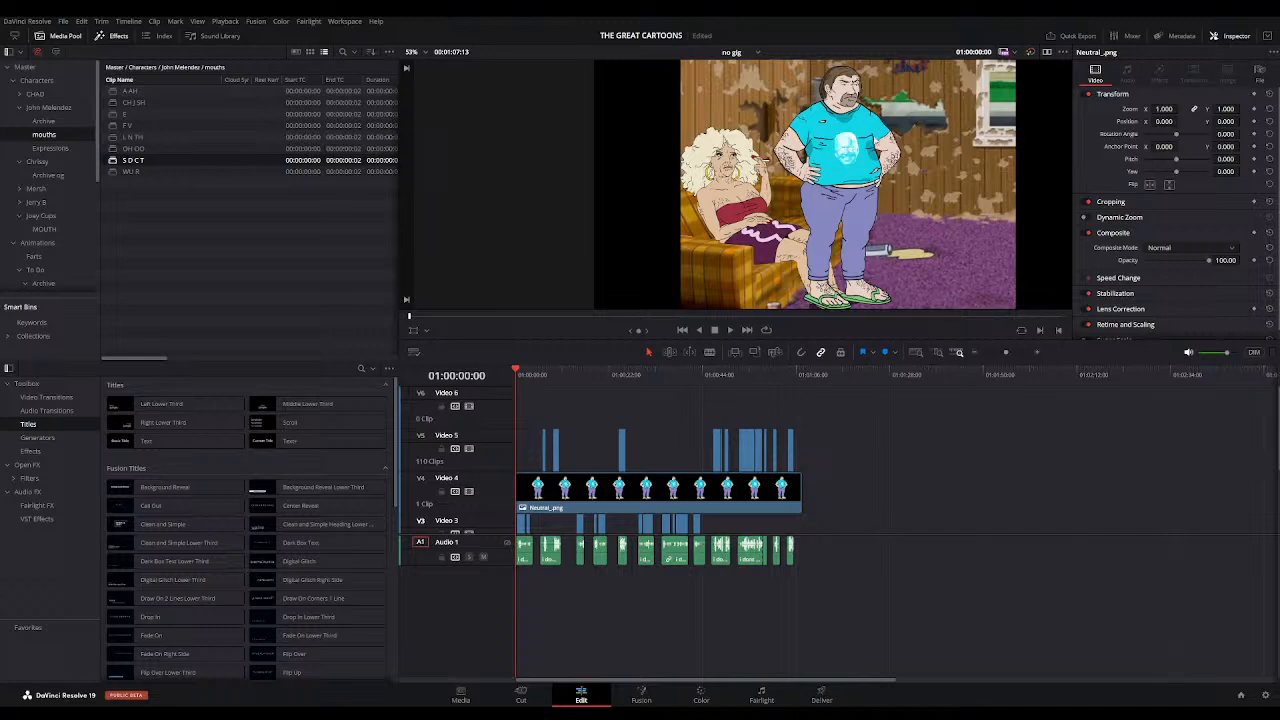
Step: Open the standing man's Expressions bin and preview Eyes MAD.png, EYES_SHOCKED.png and EYES_SMUG or SAD.png
scroll(858, 153, "up", 5)
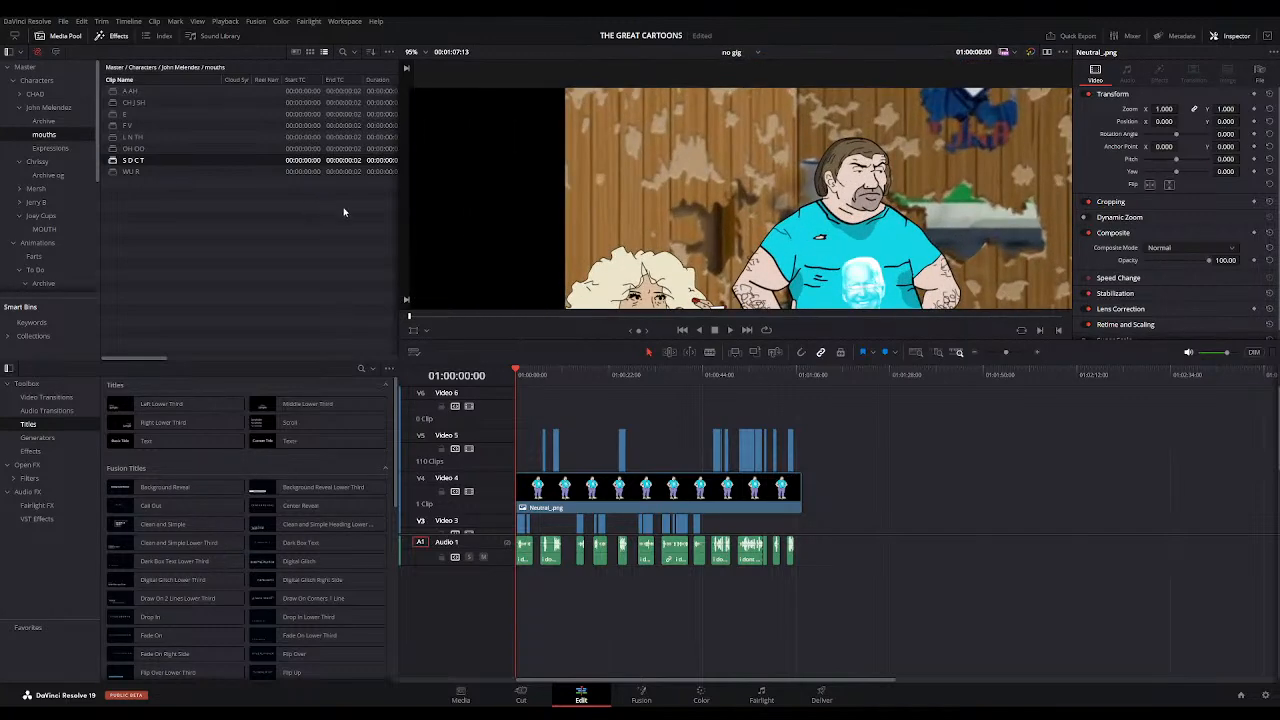
left_click(50, 150)
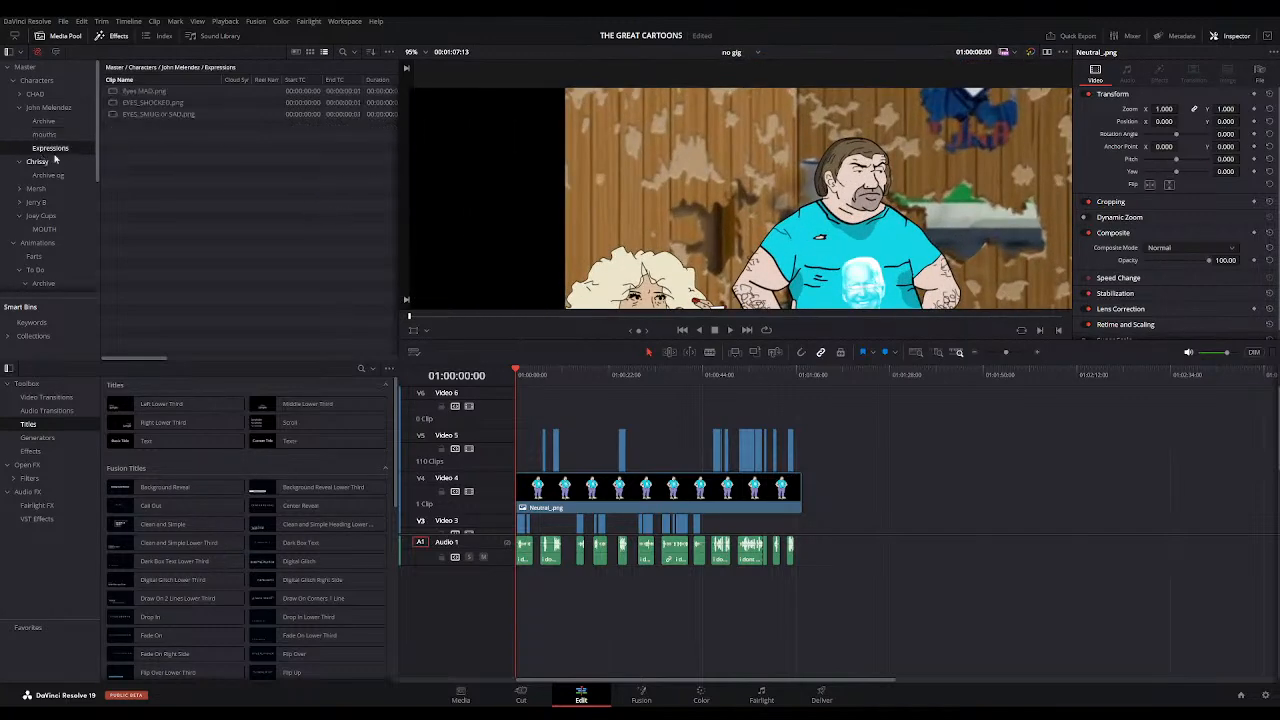
left_click(145, 92)
left_click(164, 105)
left_click(159, 115)
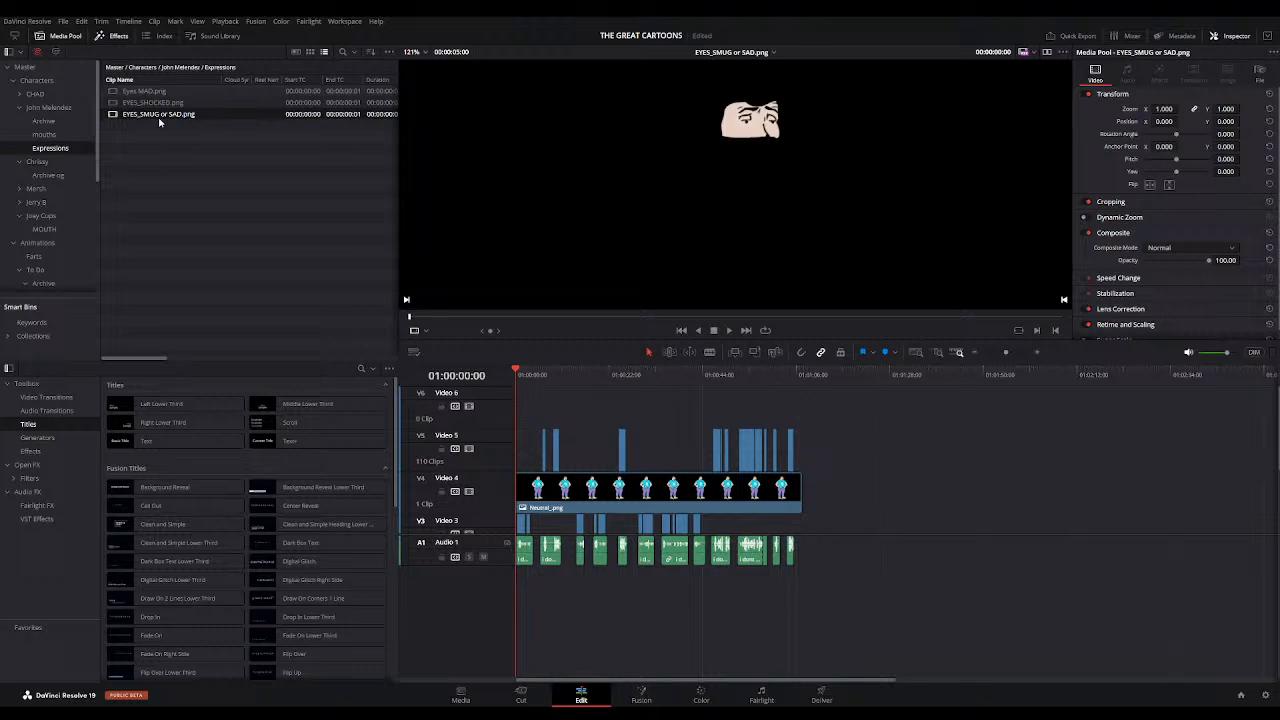
Step: Place EYES_SHOCKED.png on Video 6 at about 01:00:06:14 and extend its end to about 01:00:14
left_click(517, 378)
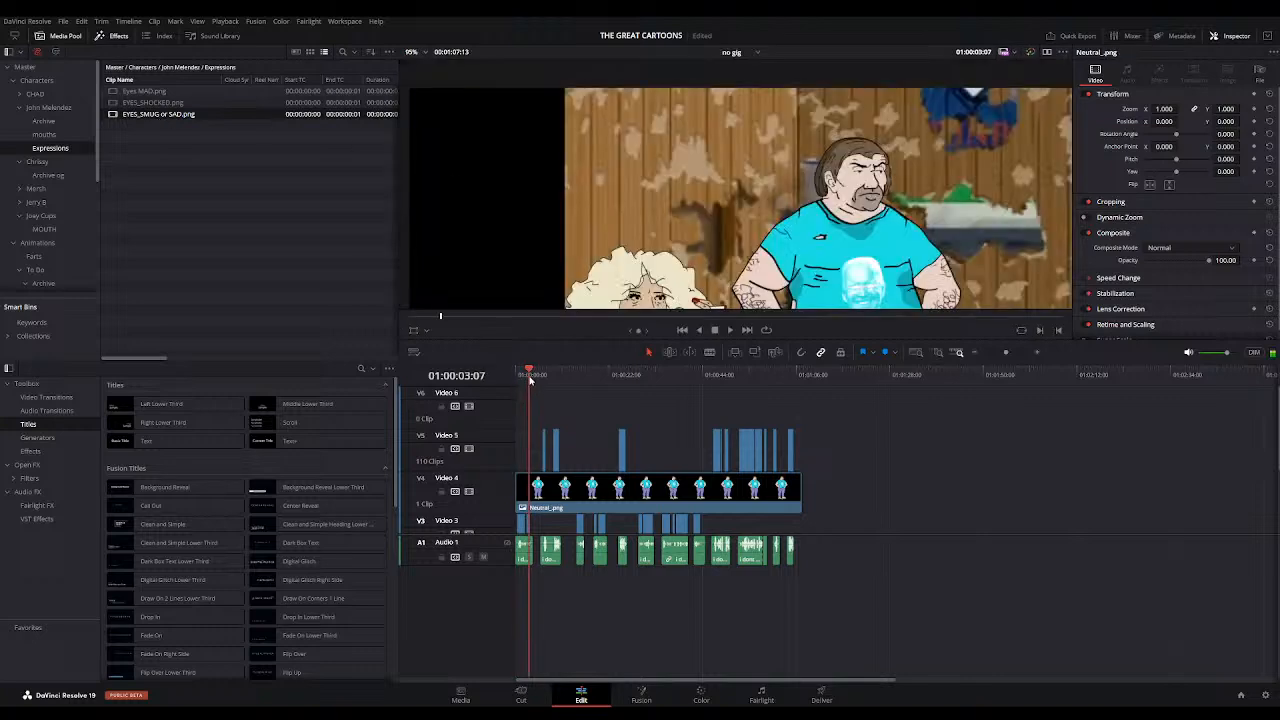
scroll(806, 228, "down", 3)
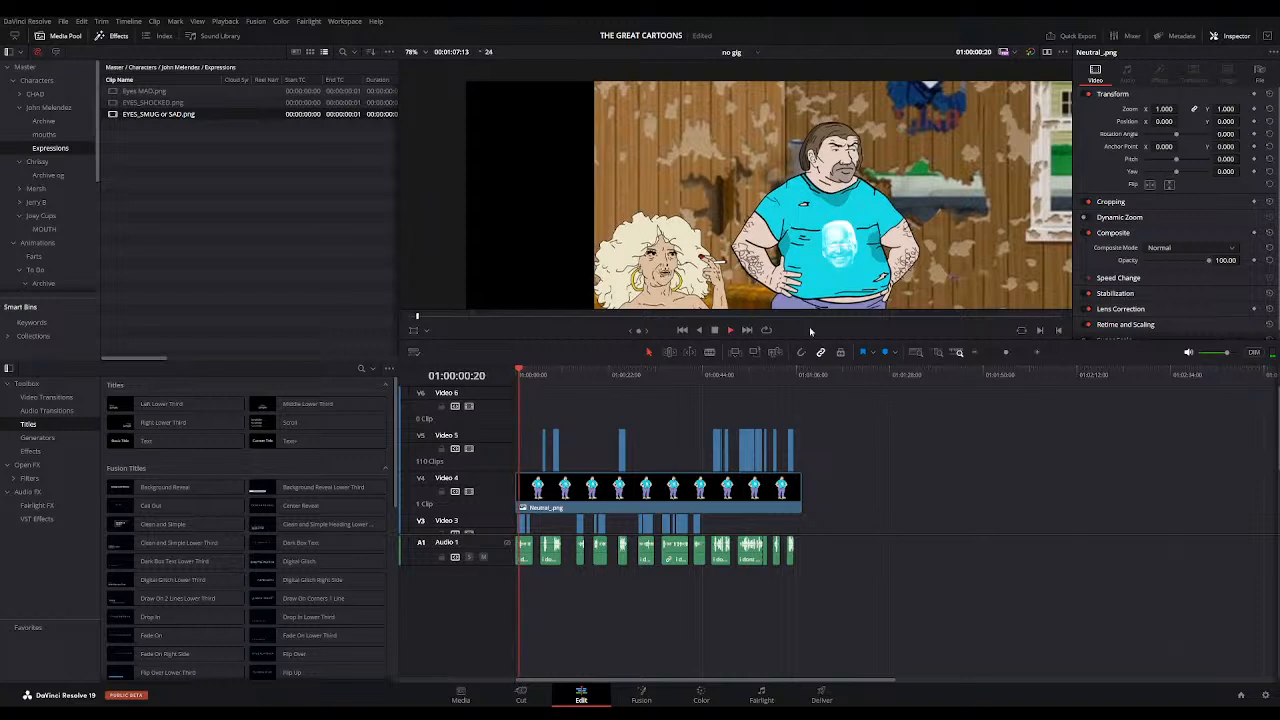
left_click(1038, 354)
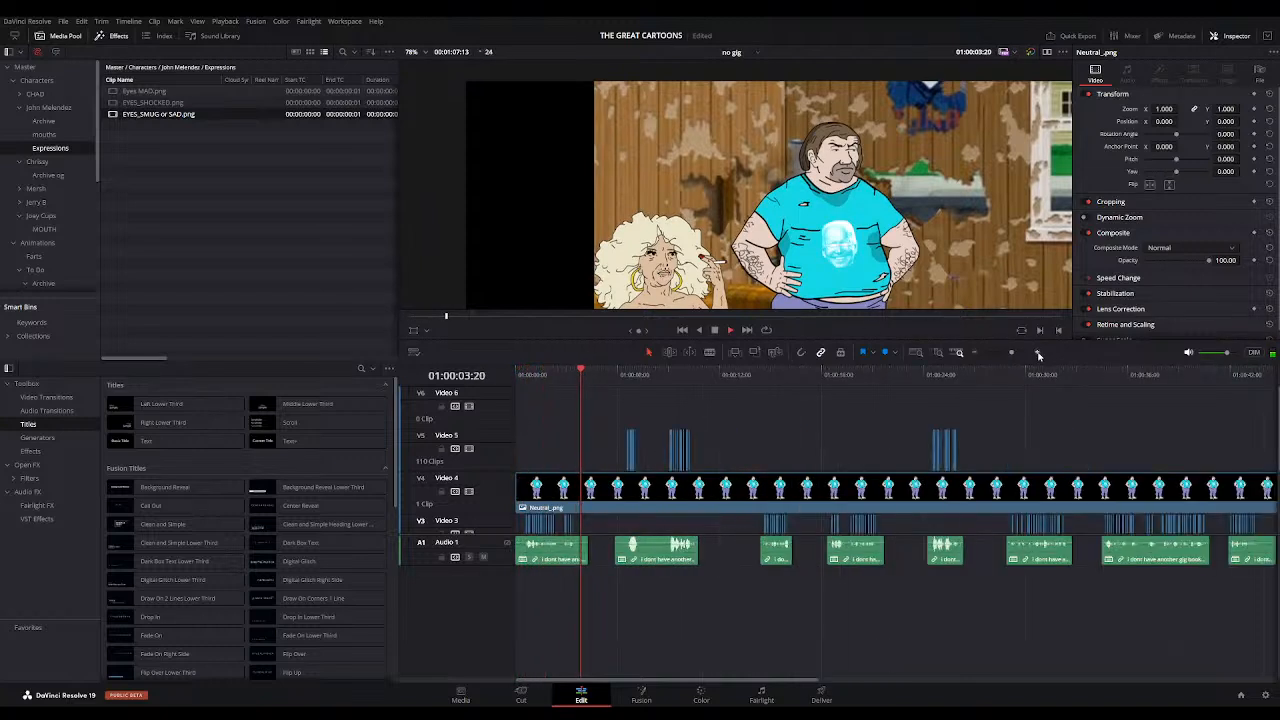
left_click(148, 106)
left_click_drag(148, 102, 628, 420)
left_click(621, 376)
key("space")
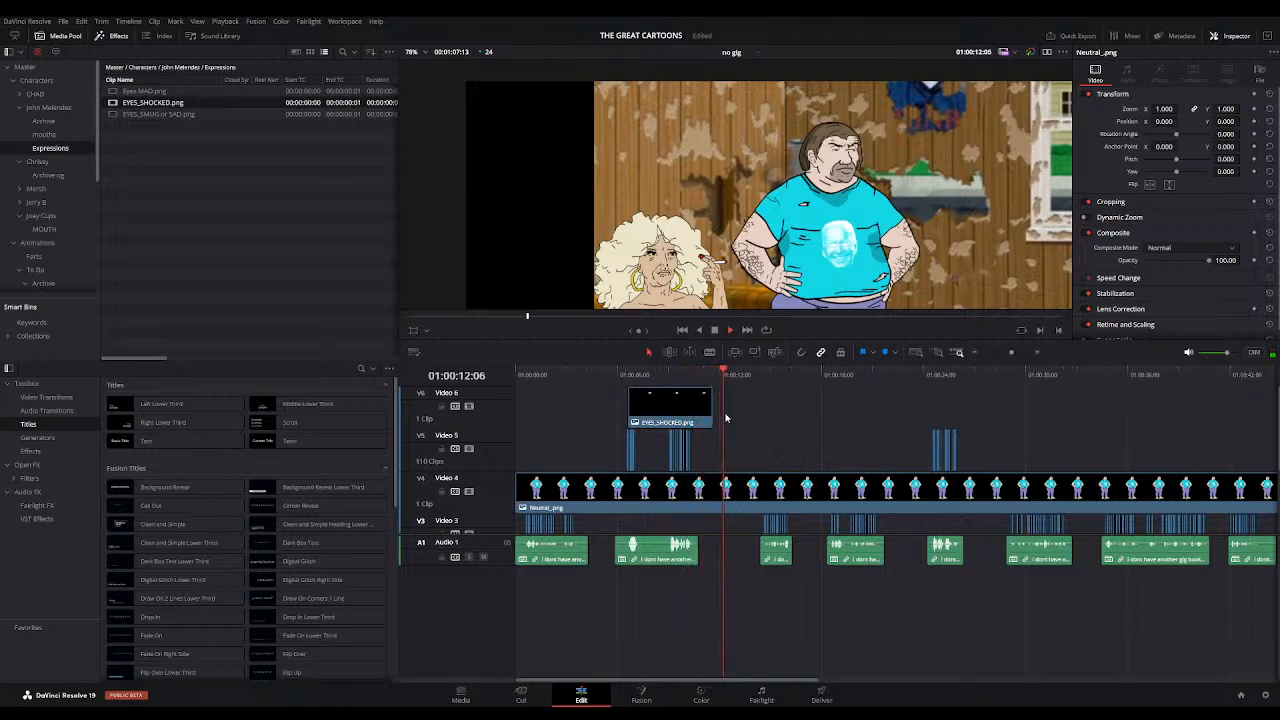
left_click_drag(711, 415, 759, 418)
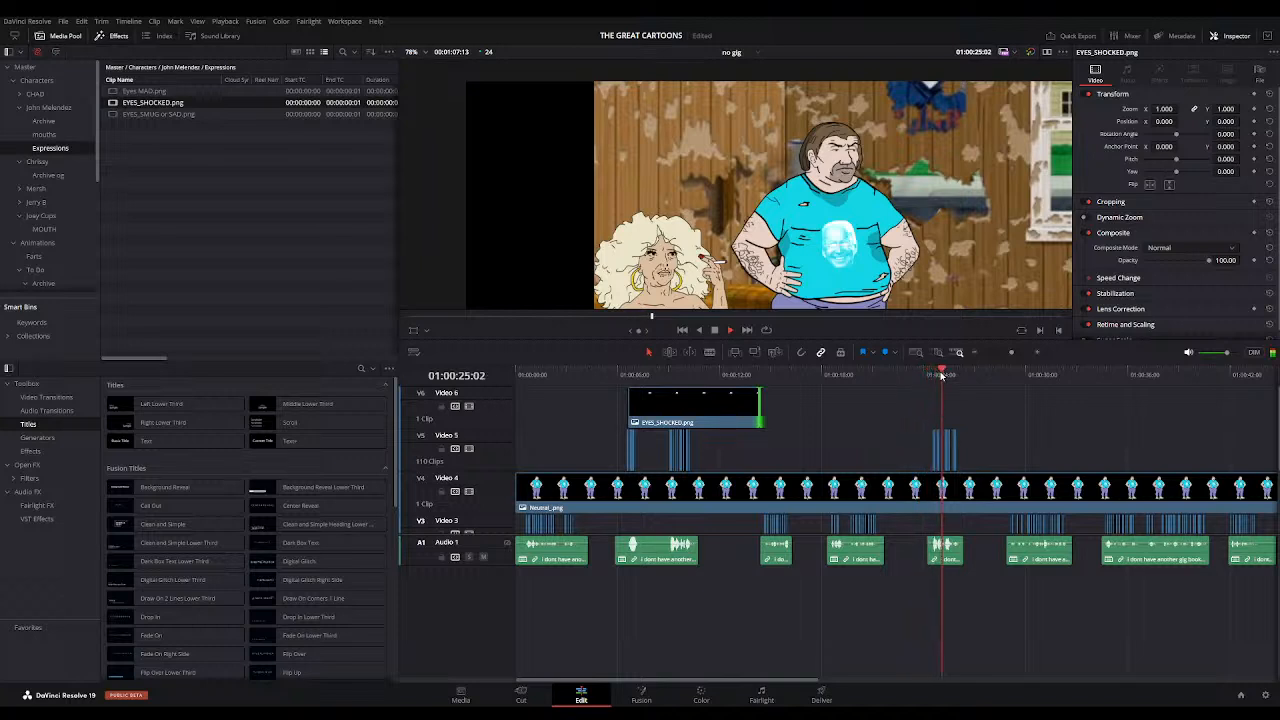
Step: Place EYES_SMUG or SAD.png on Video 6 at about 01:00:24:18 and extend its end to about 01:00:32
left_click_drag(137, 116, 932, 414)
left_click(926, 376)
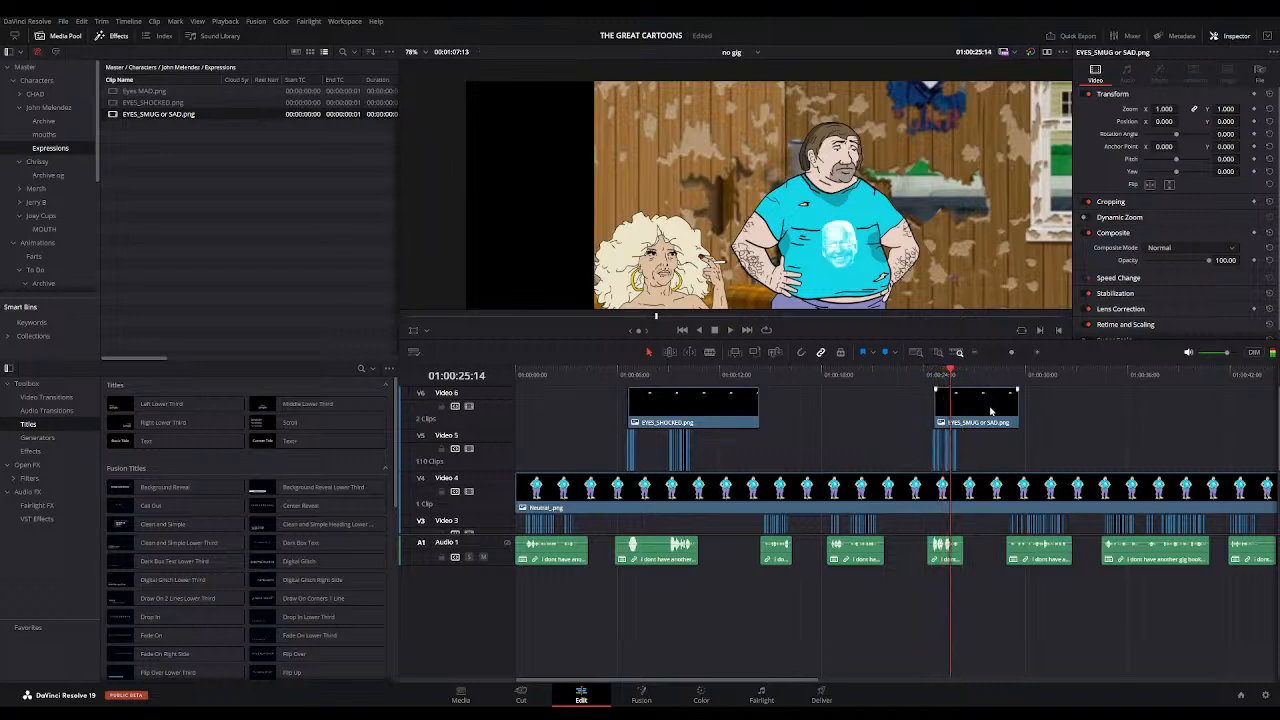
left_click_drag(1016, 416, 1013, 416)
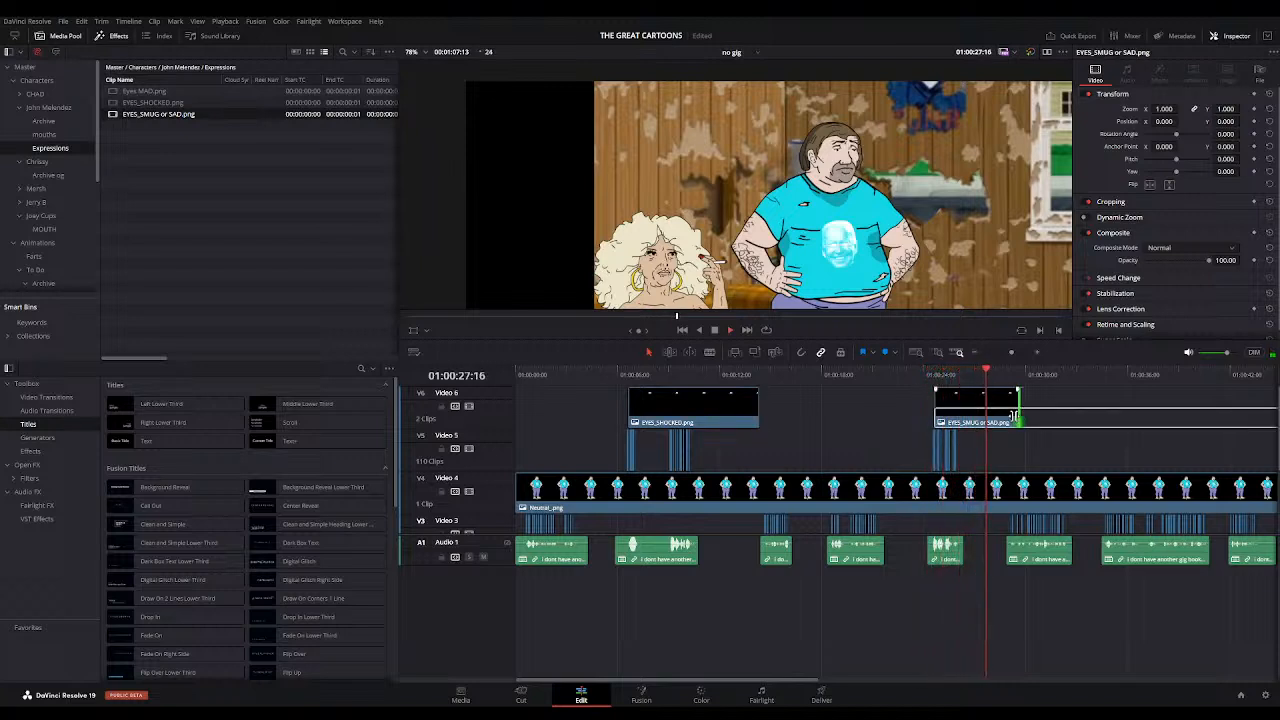
left_click(972, 354)
left_click_drag(757, 408, 786, 403)
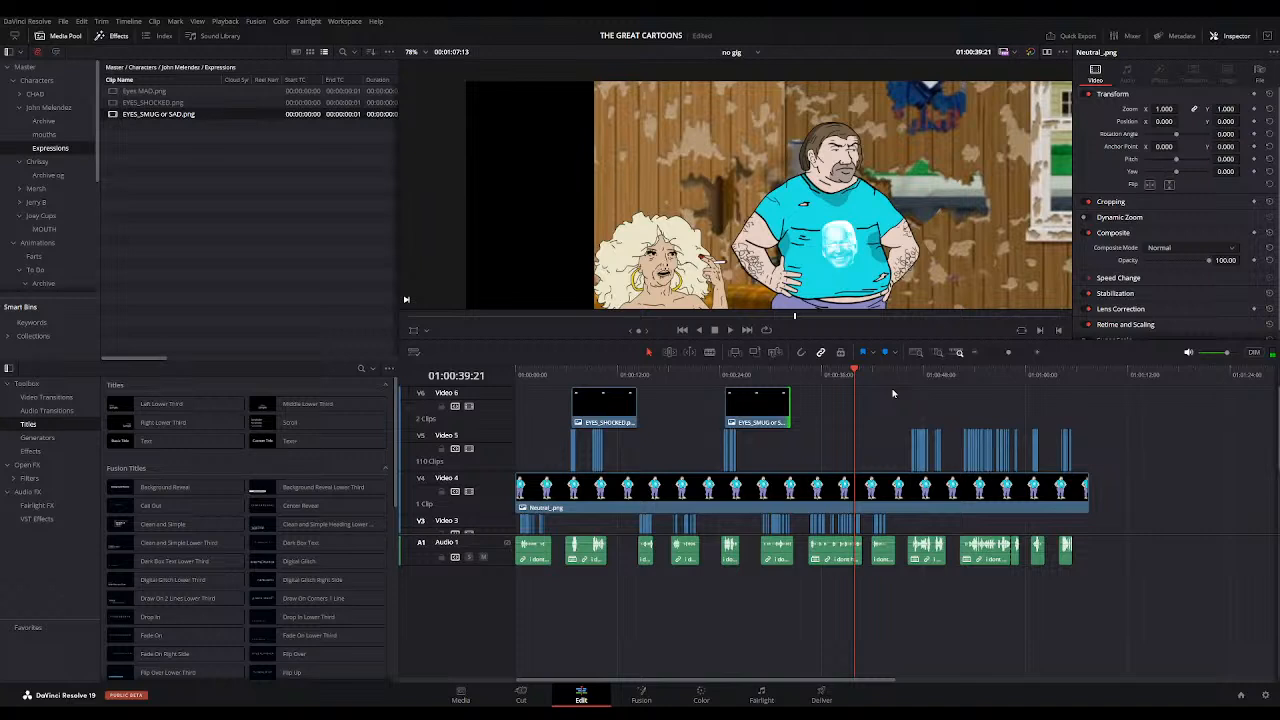
Step: Place Eyes MAD.png on Video 6 at about 01:00:52:18, play it, and move it to about 01:01:00:00
left_click(865, 374)
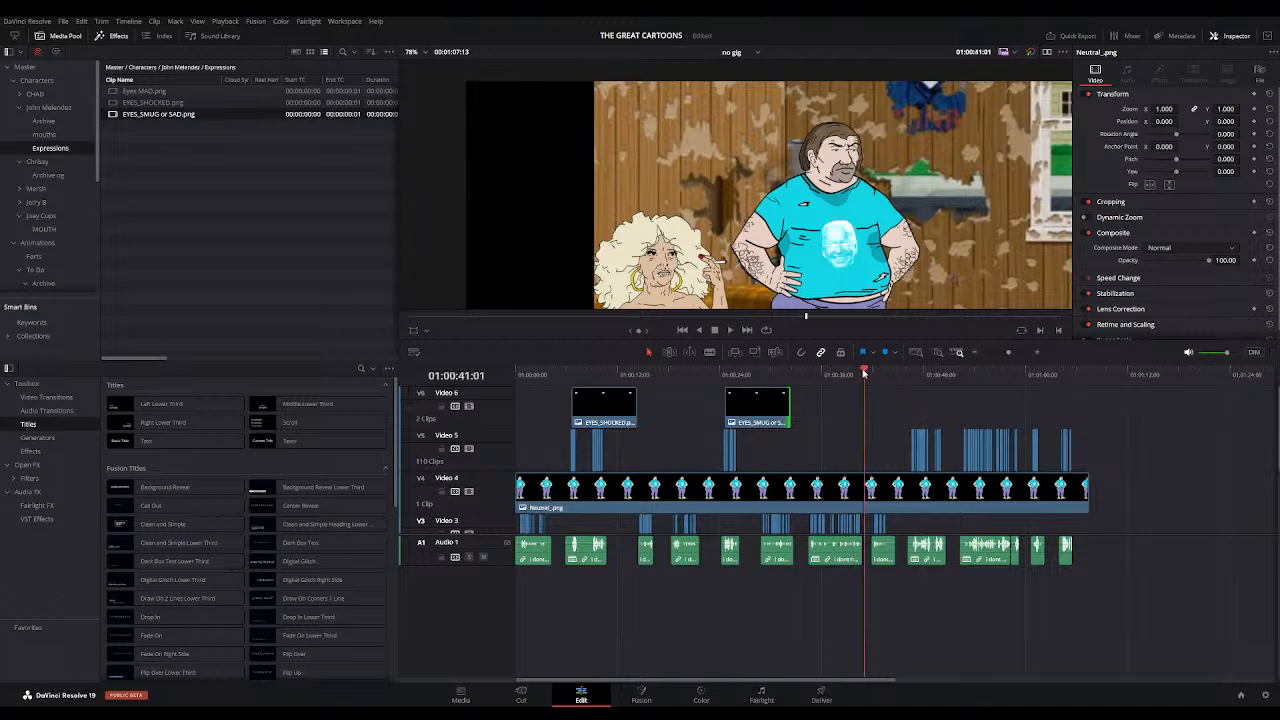
left_click(872, 374)
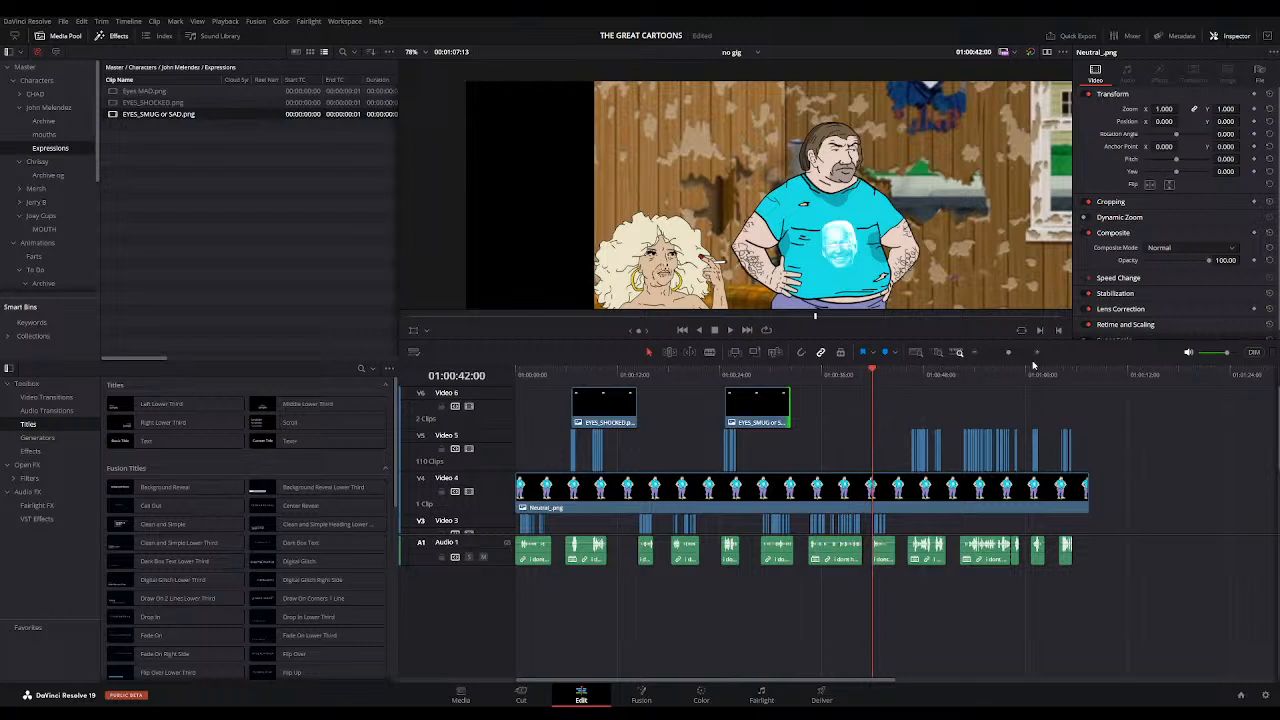
left_click(972, 354)
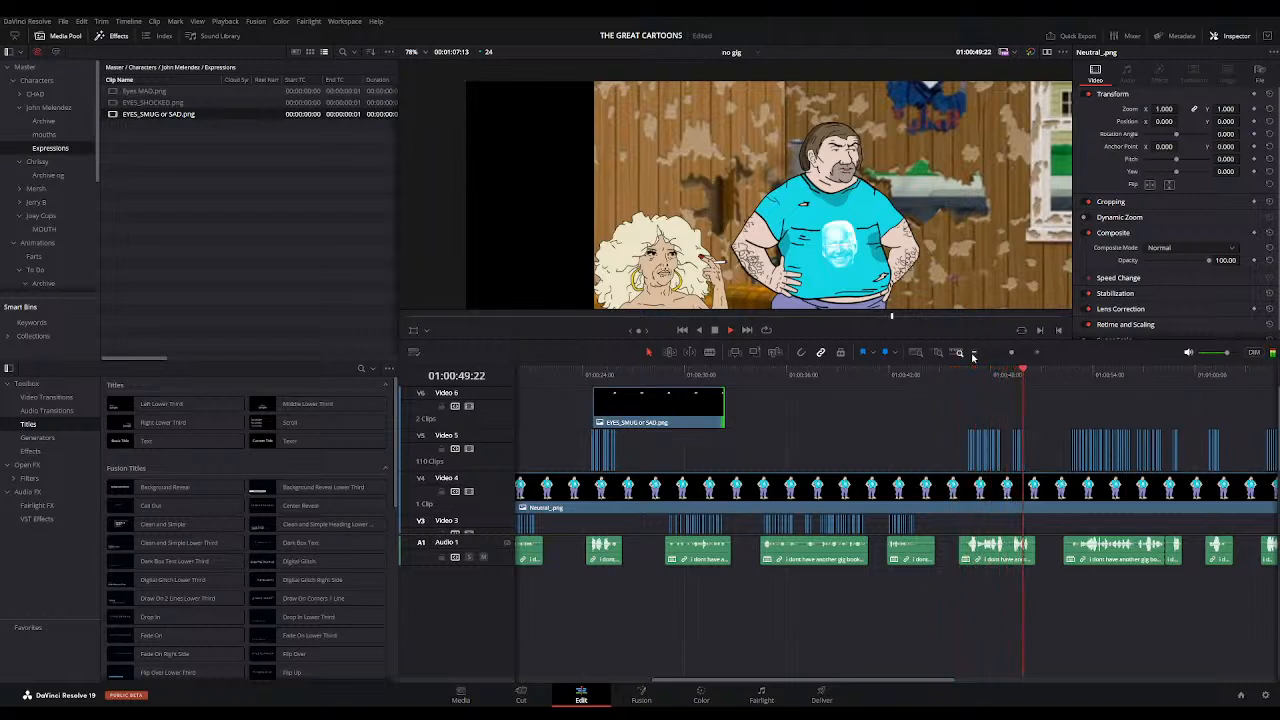
left_click_drag(135, 96, 1071, 403)
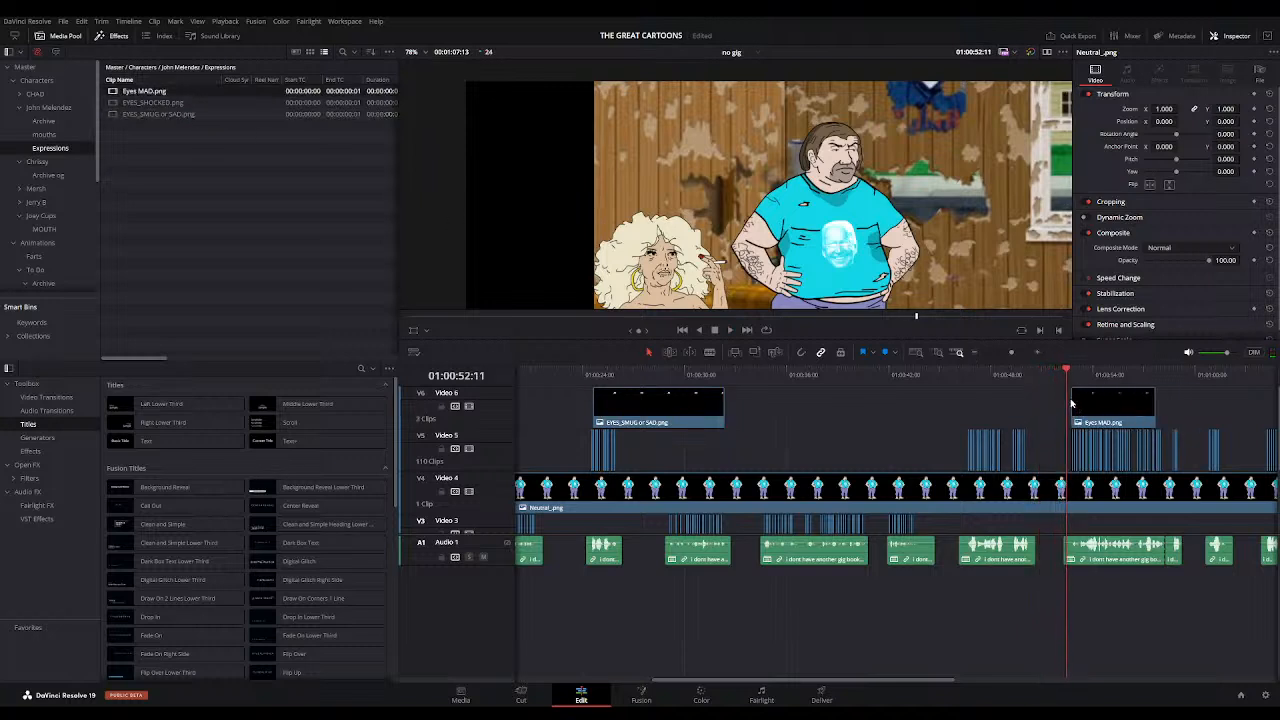
scroll(997, 383, "down", 2)
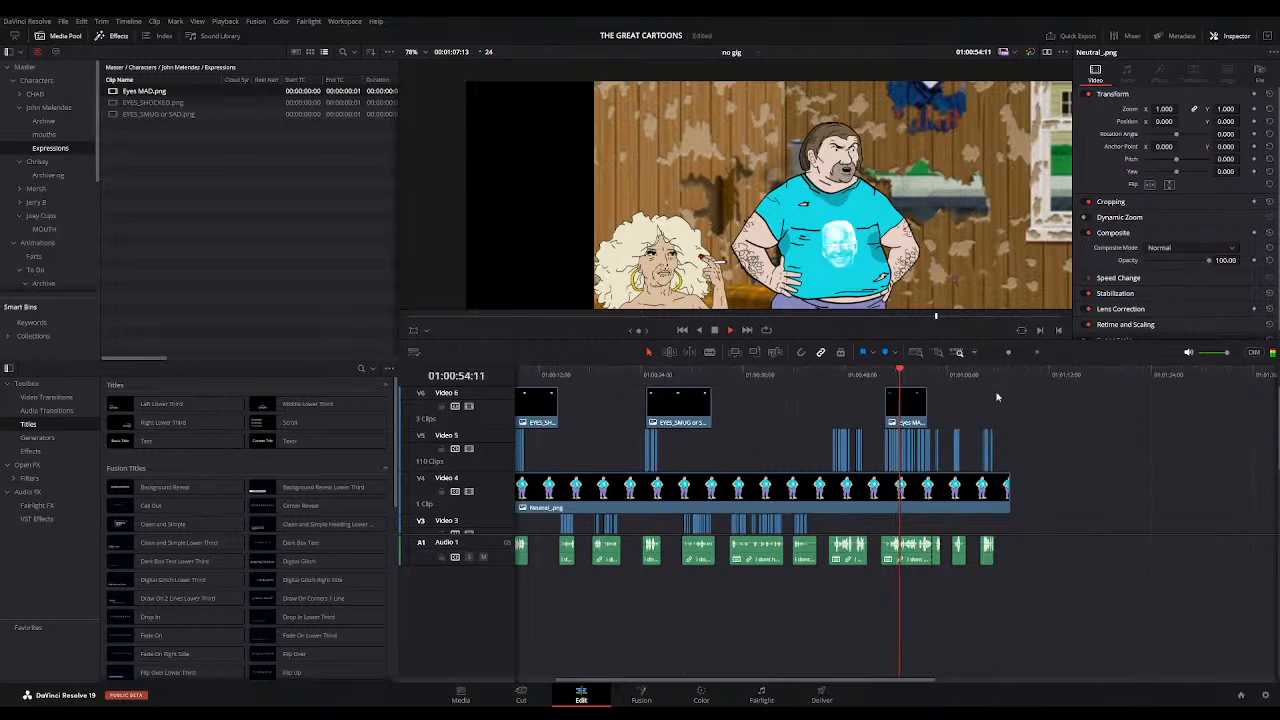
left_click_drag(904, 402, 964, 401)
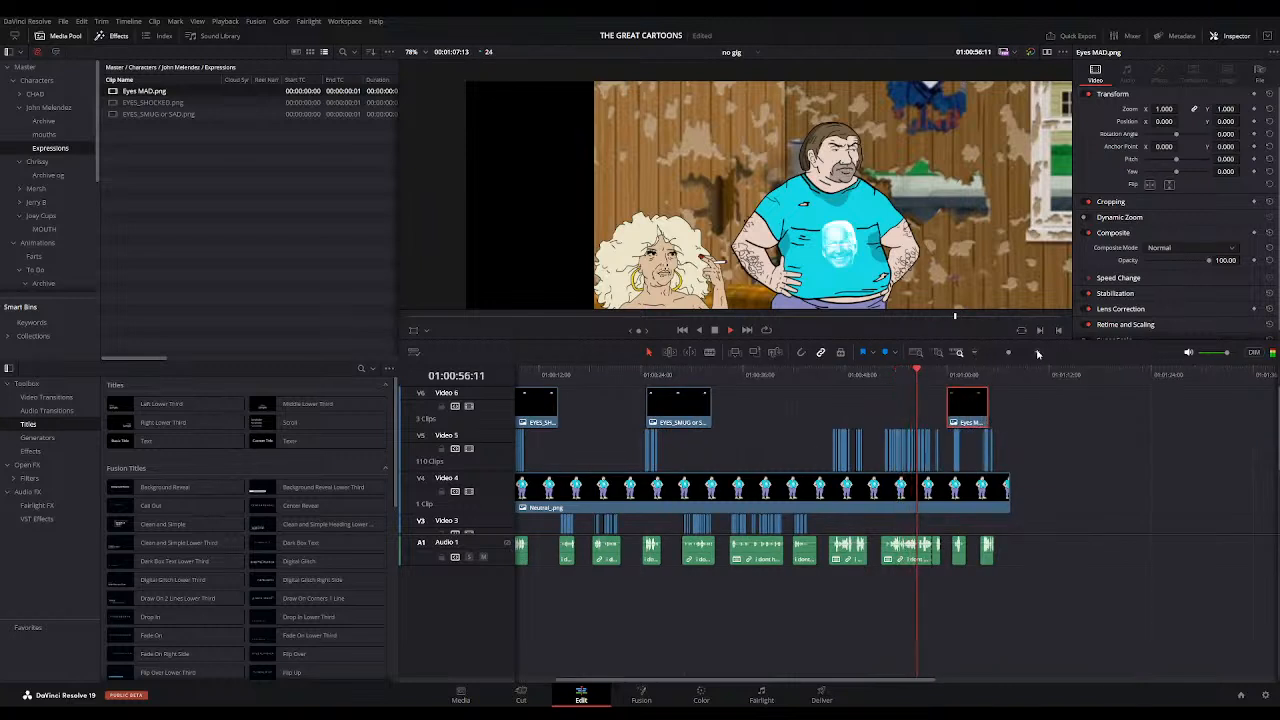
Step: Place EYES_SMUG or SAD.png on Video 6 just before Eyes MAD.png, trim its start to about 01:00:57, and play it
scroll(921, 373, "up", 2)
left_click_drag(156, 114, 881, 408)
left_click(870, 372)
key("space")
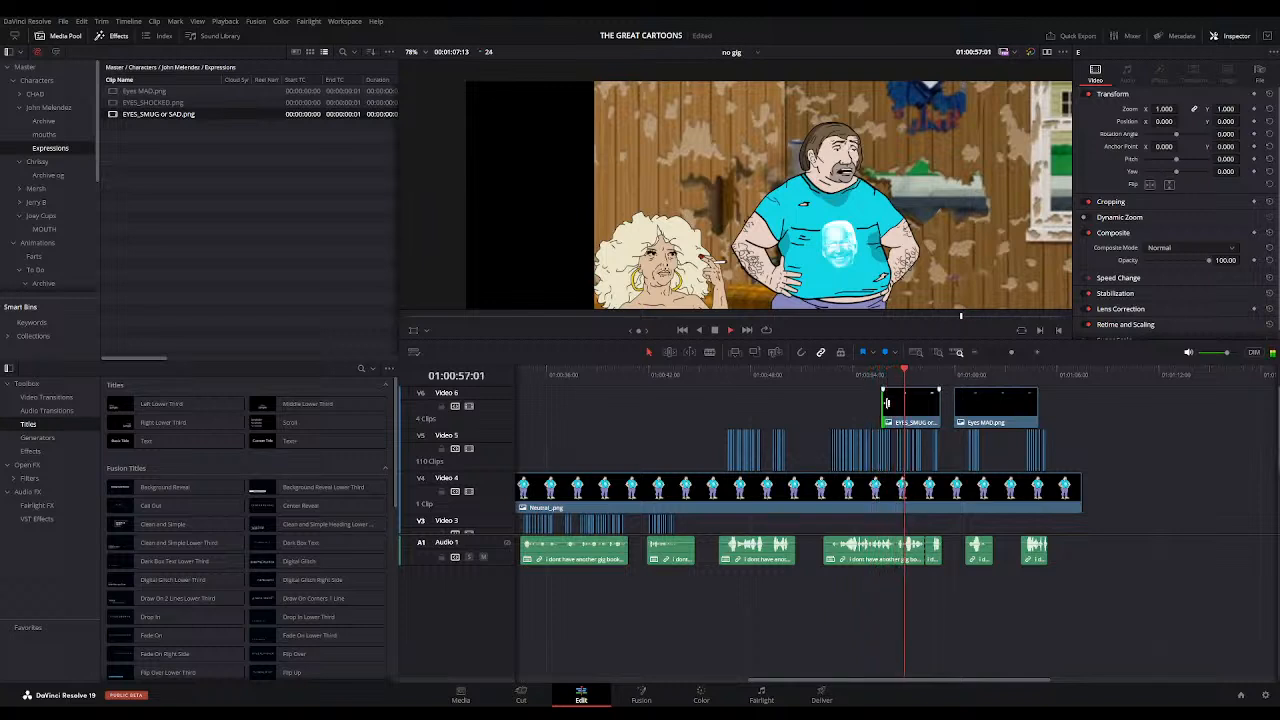
left_click_drag(886, 403, 906, 403)
left_click(896, 374)
key("space")
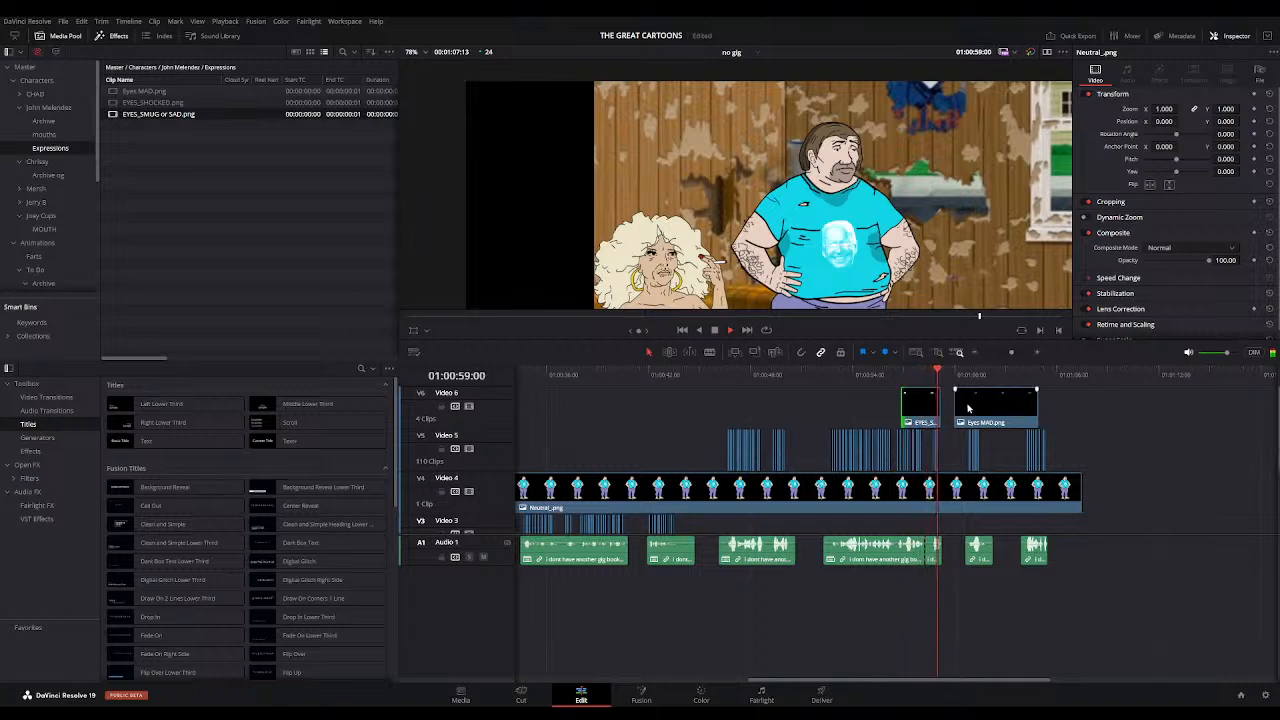
Step: Move Eyes MAD.png on Video 6 to about 01:01:00:18 and extend its end to match the end of the Neutral_.png clip
left_click_drag(995, 405, 1012, 408)
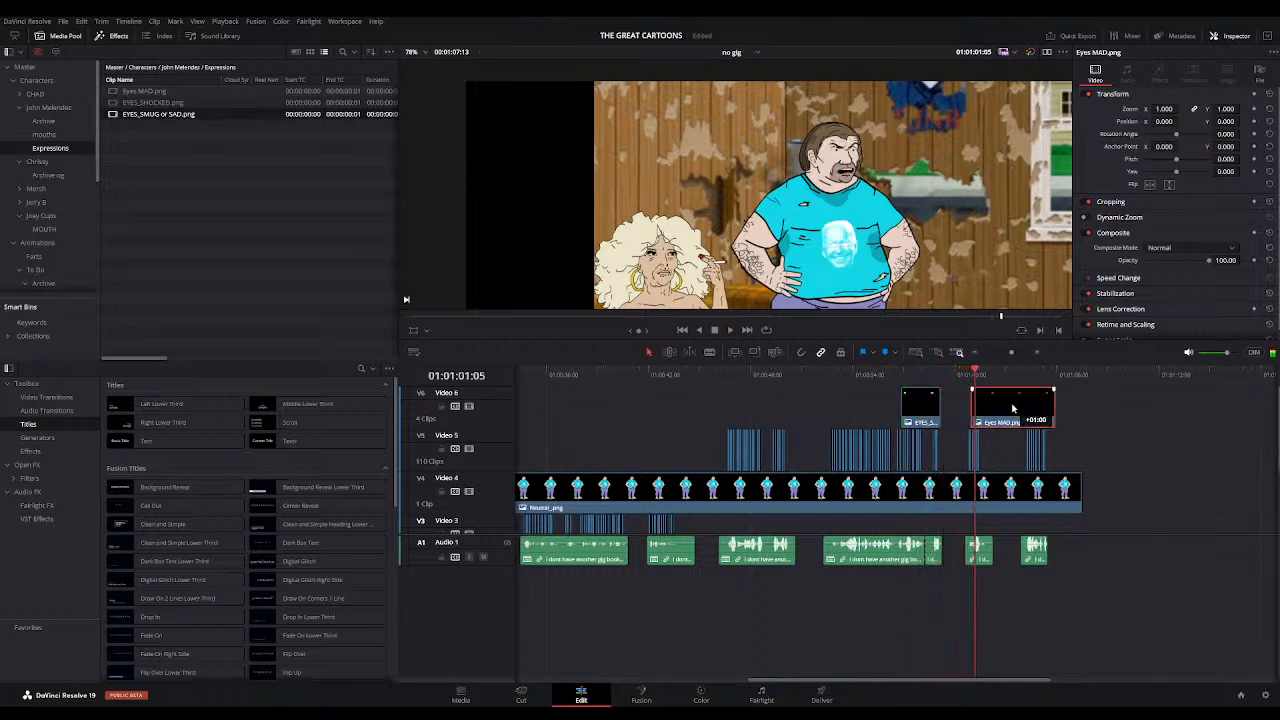
left_click(966, 373)
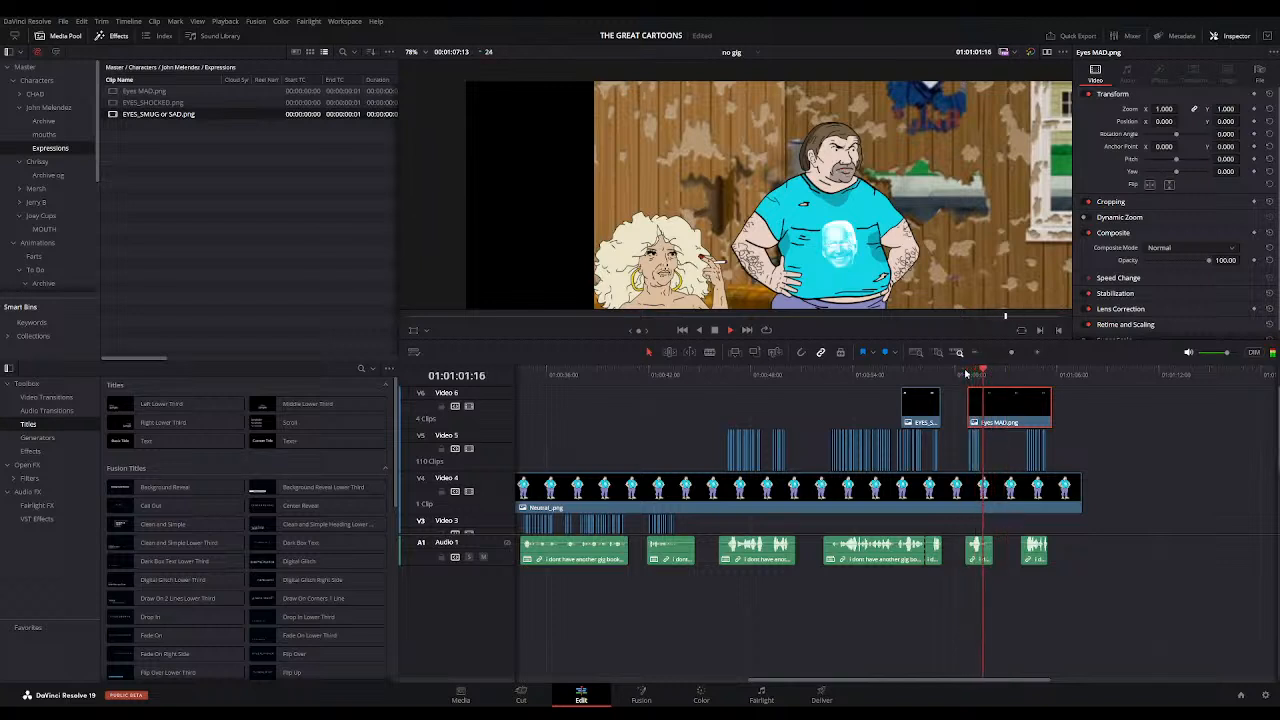
left_click_drag(1050, 407, 1082, 401)
key("space")
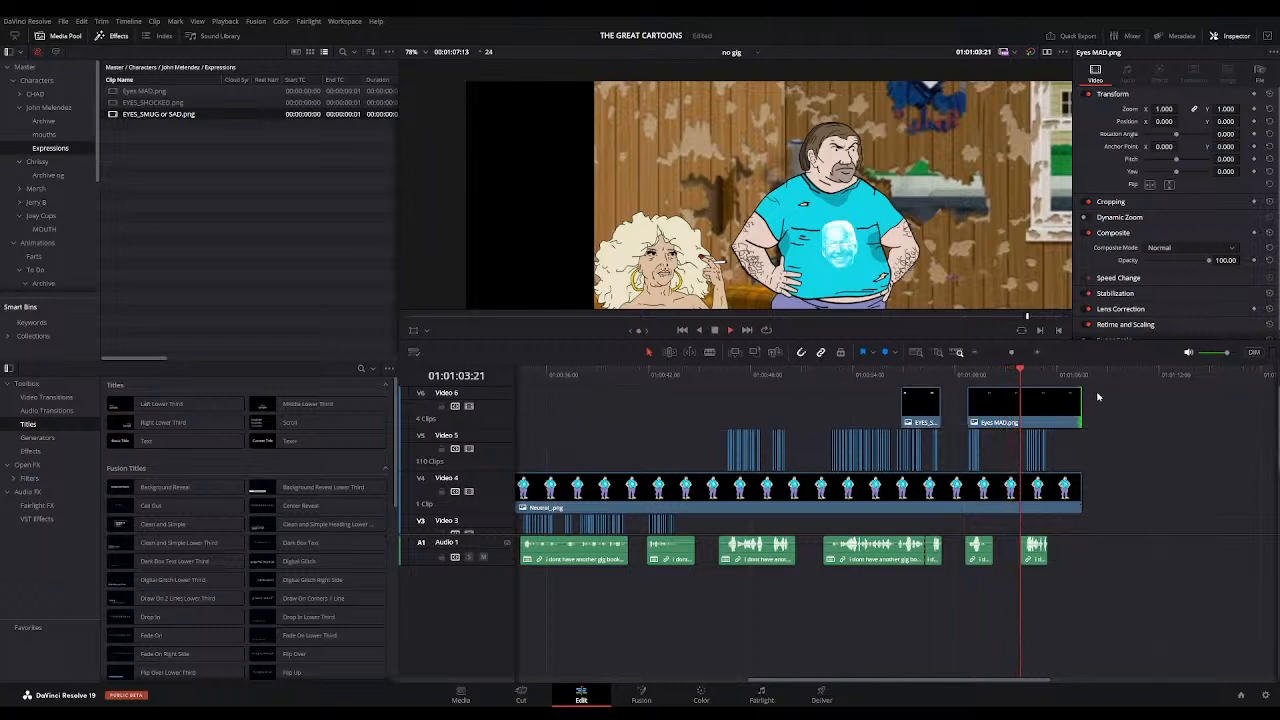
Step: Select all of the standing man's clips on Video 4, Video 5 and Video 6 and flip them horizontally
left_click(975, 352)
left_click(977, 352)
key("space")
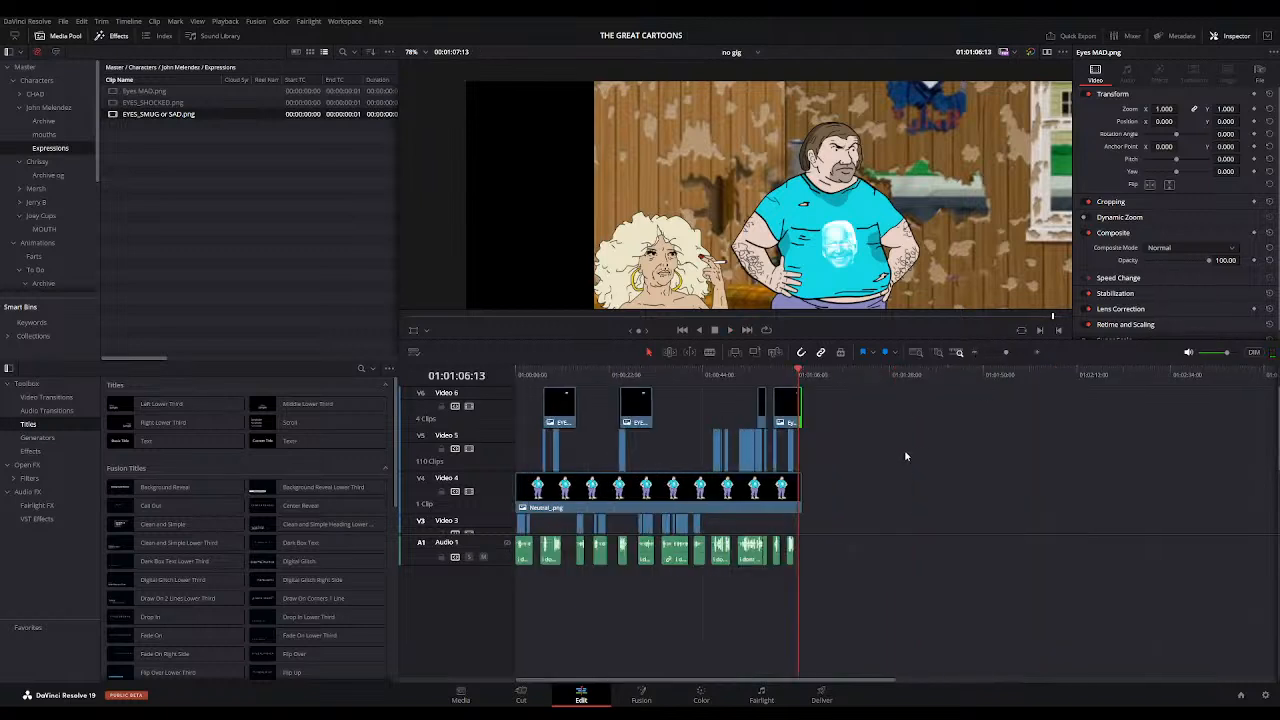
left_click_drag(831, 470, 573, 384)
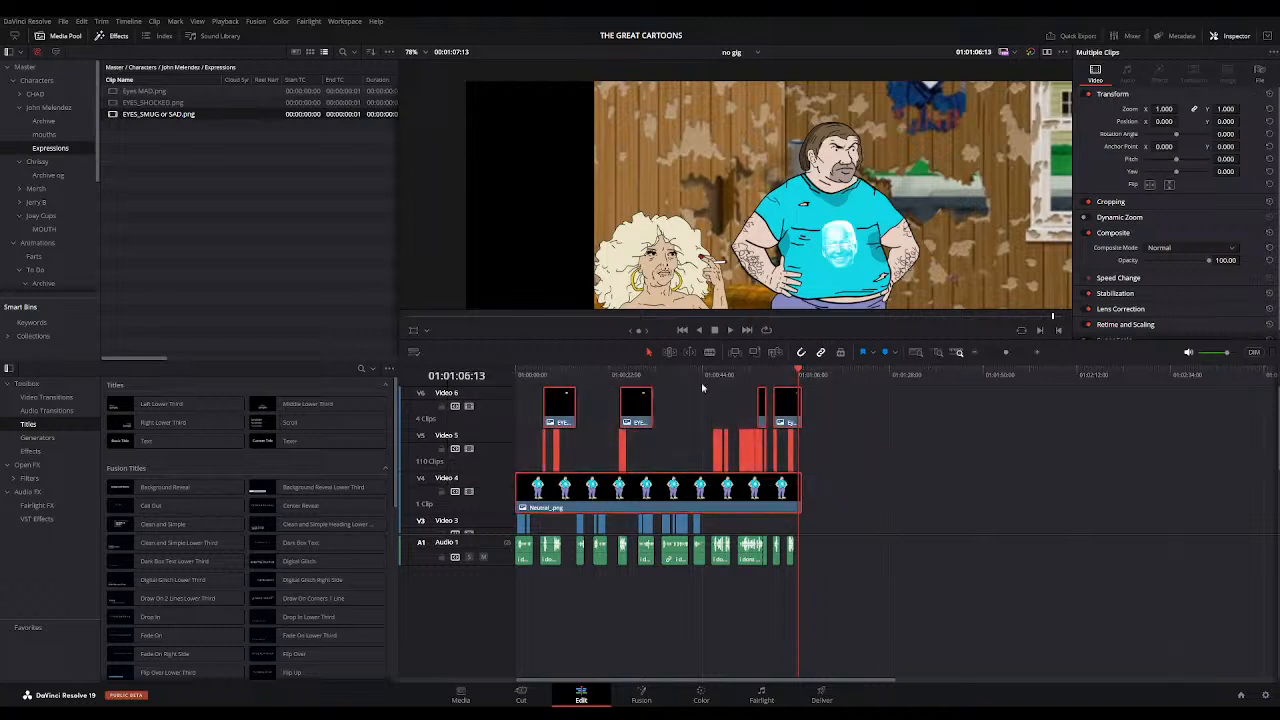
scroll(915, 230, "down", 3)
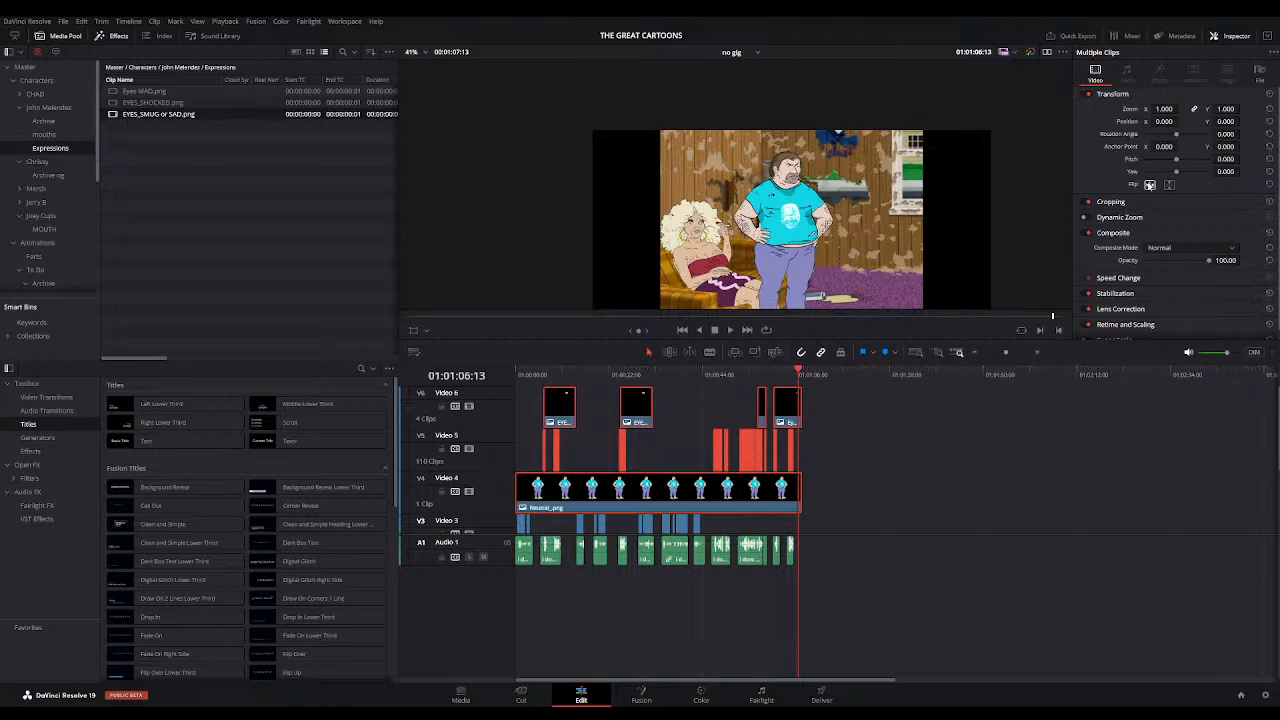
left_click(1149, 186)
scroll(887, 215, "down", 1)
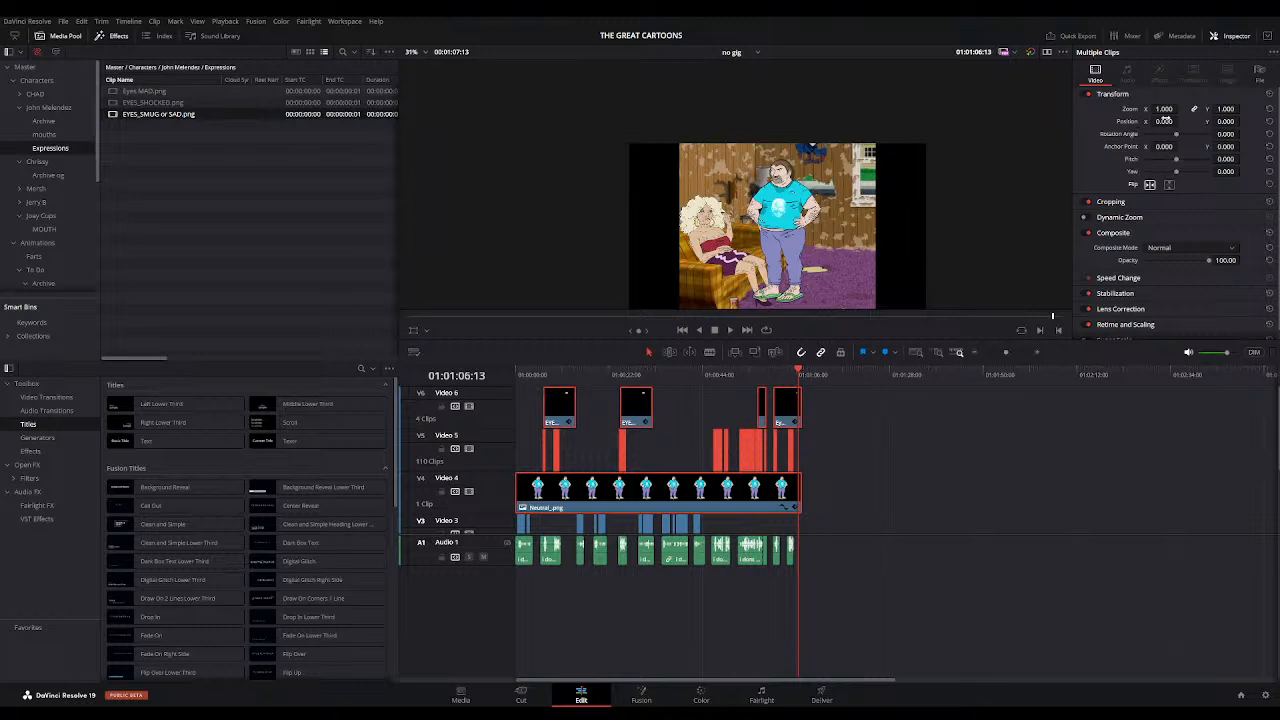
Step: Set the Position X of the selected man's clips to 484 and play the scene around 01:00:26
left_click_drag(1181, 121, 1181, 121)
left_click_drag(666, 372, 623, 376)
key("space")
key("space")
left_click(927, 450)
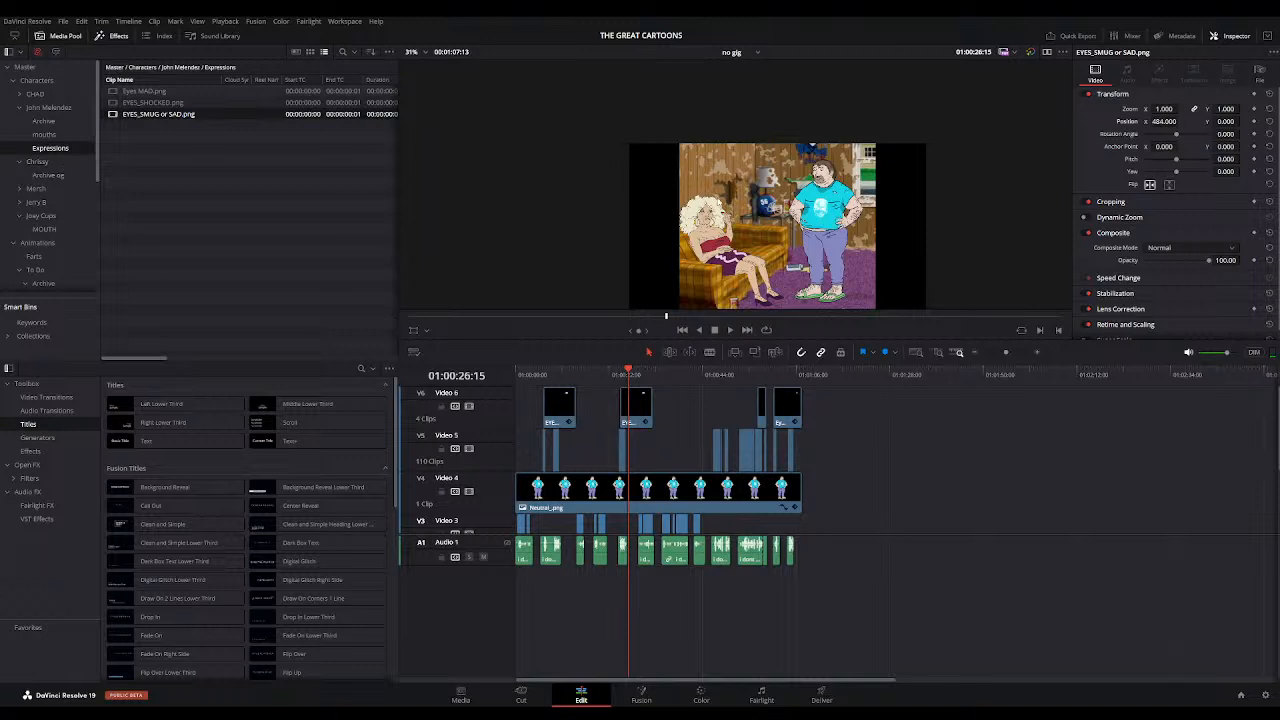
Step: Place the Smoke clip from the Smoke bin on a new Video 7 track at the timeline start and play its opening
scroll(75, 235, "down", 6)
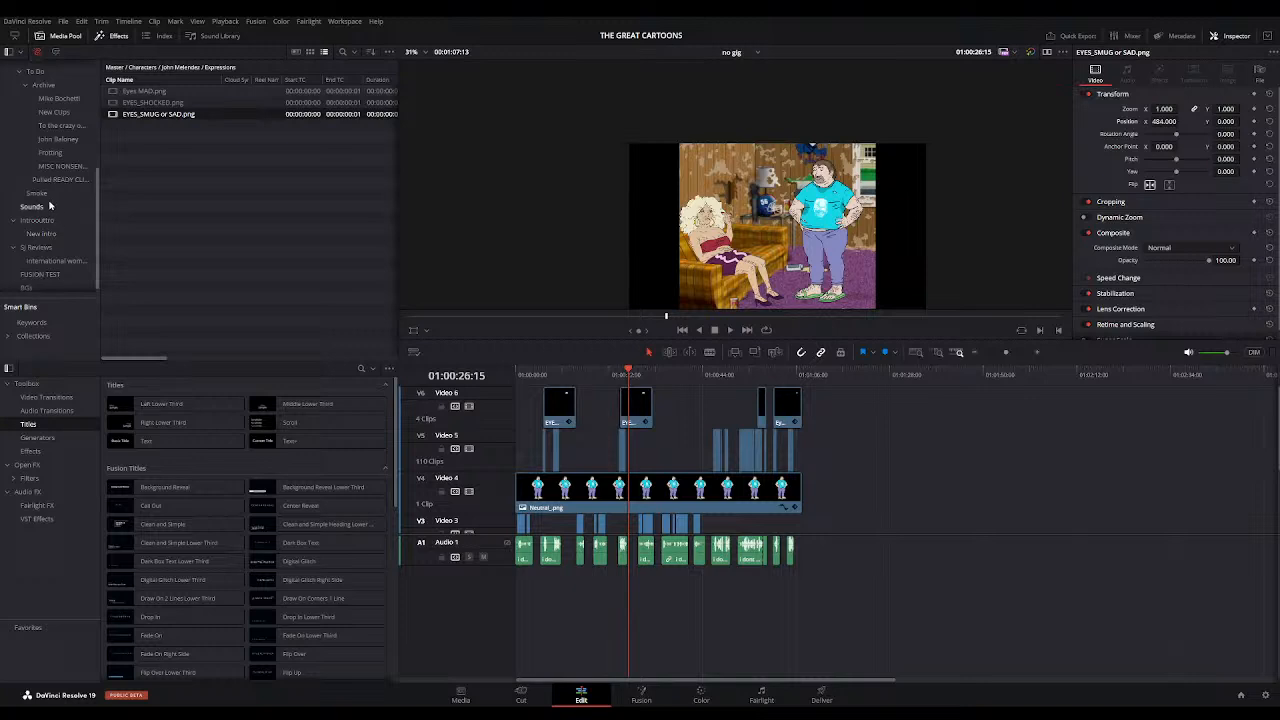
left_click(38, 193)
left_click_drag(128, 91, 595, 420)
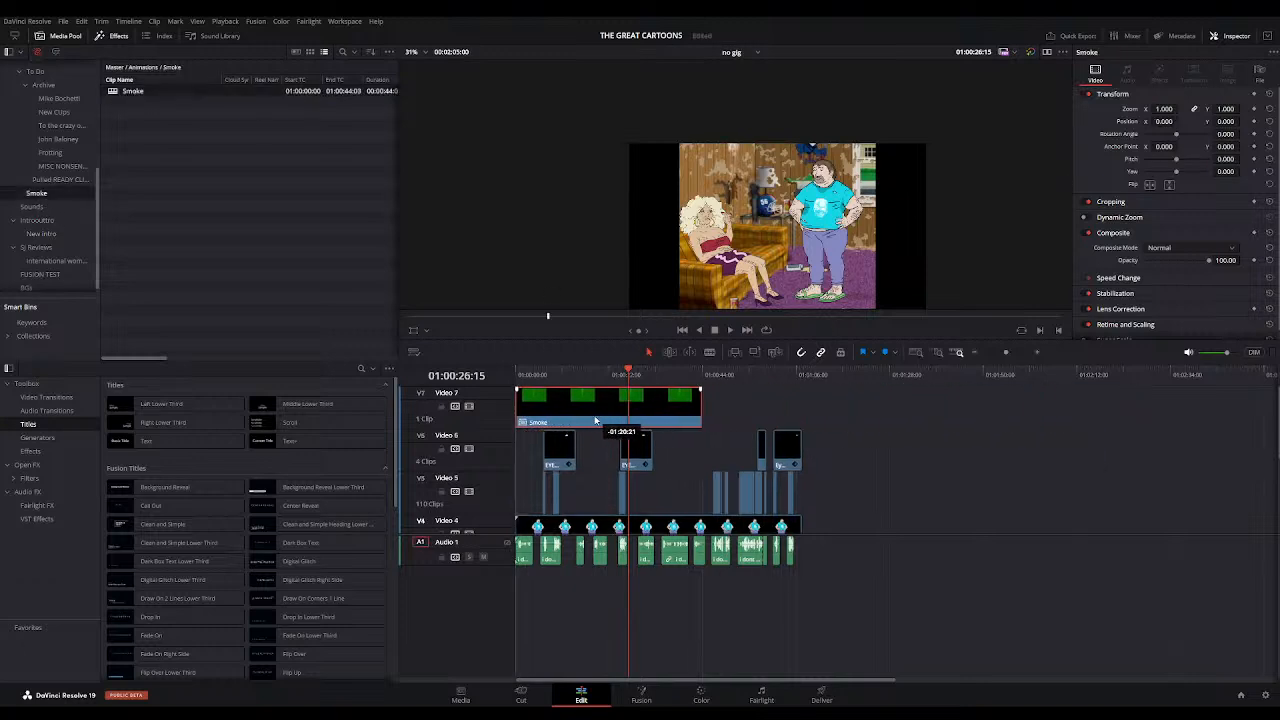
left_click(513, 375)
scroll(750, 168, "up", 3)
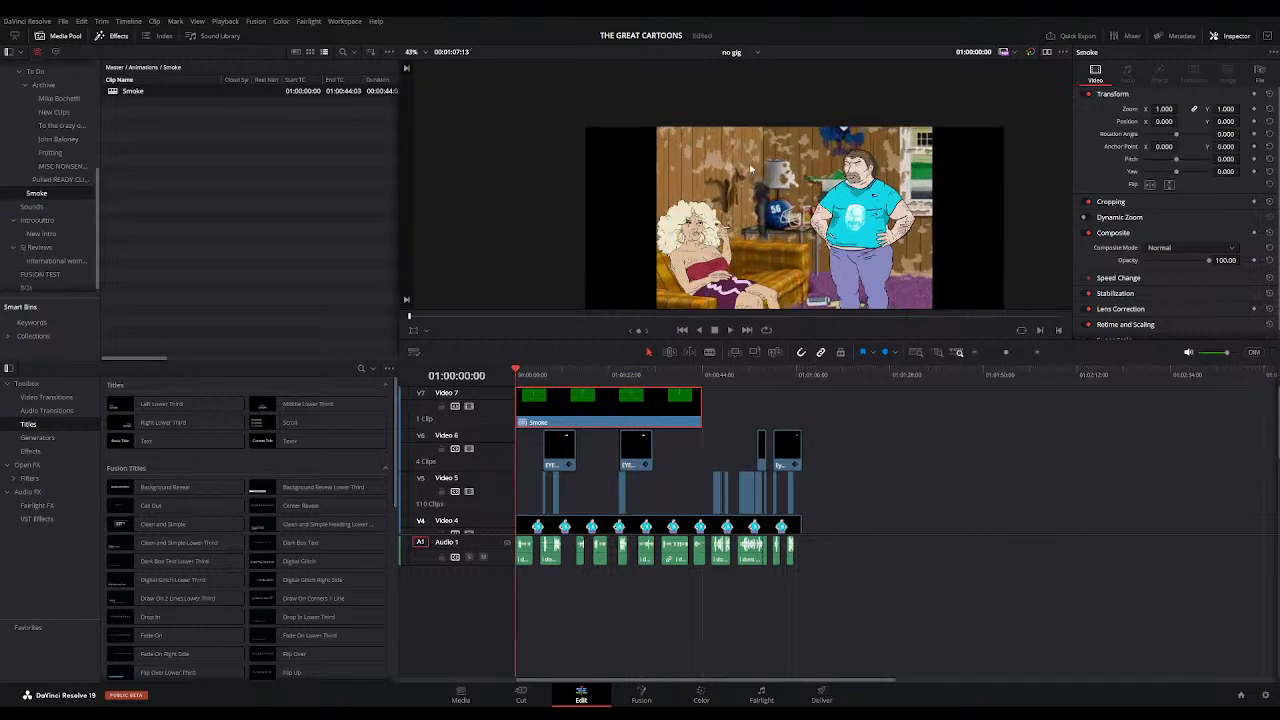
scroll(750, 168, "up", 2)
key("space")
key("space")
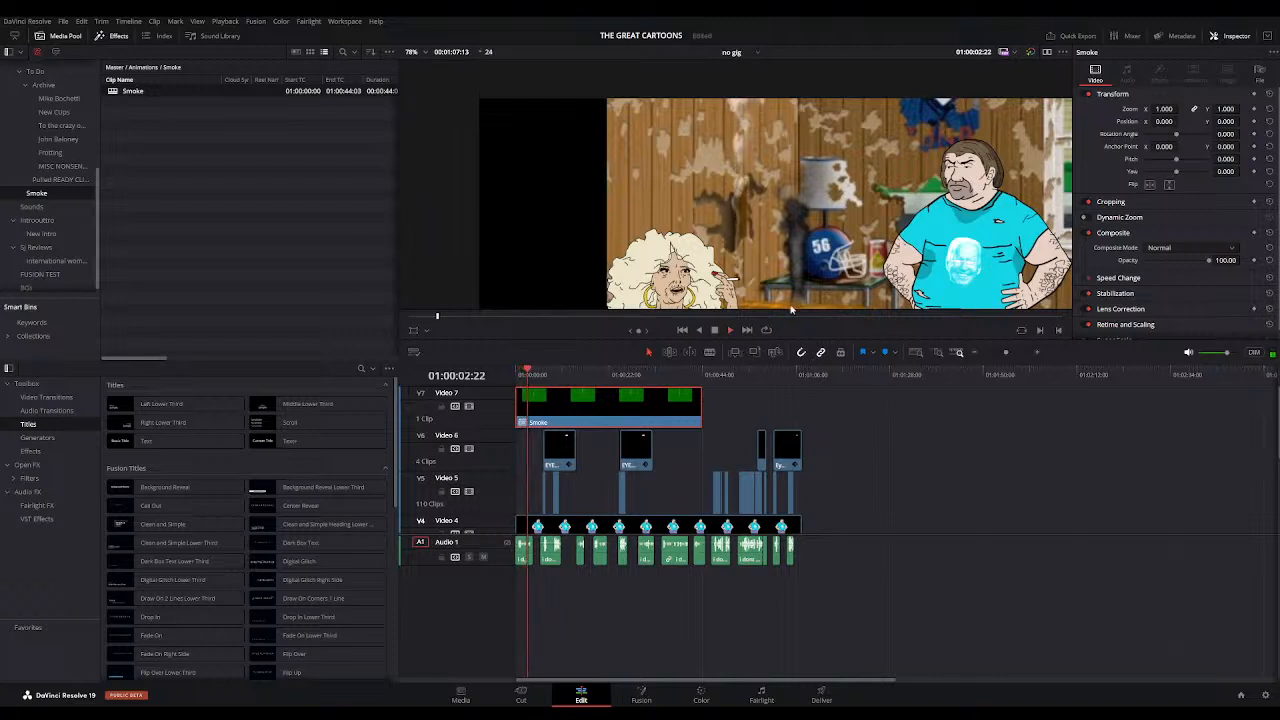
key("space")
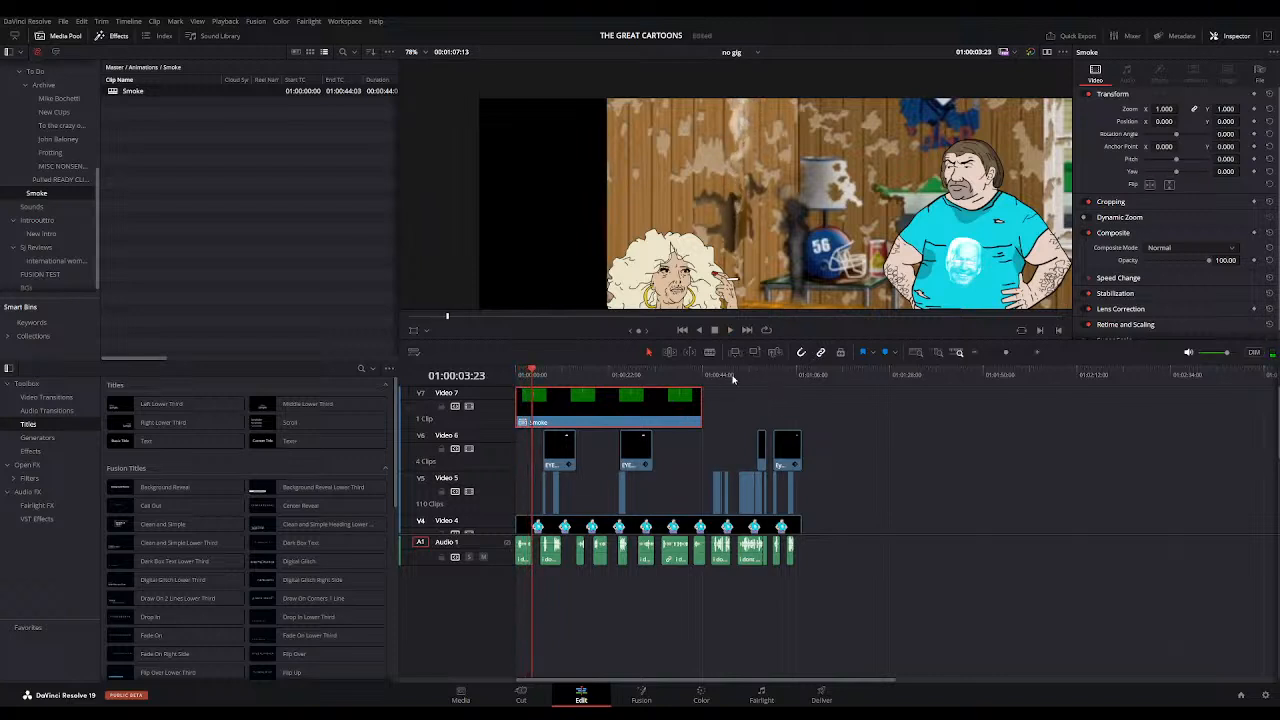
Step: Paste a second Smoke clip, move it to Video 8 starting at about 01:00:41, and trim its end to the scene's end
left_click(702, 380)
key("ctrl+v")
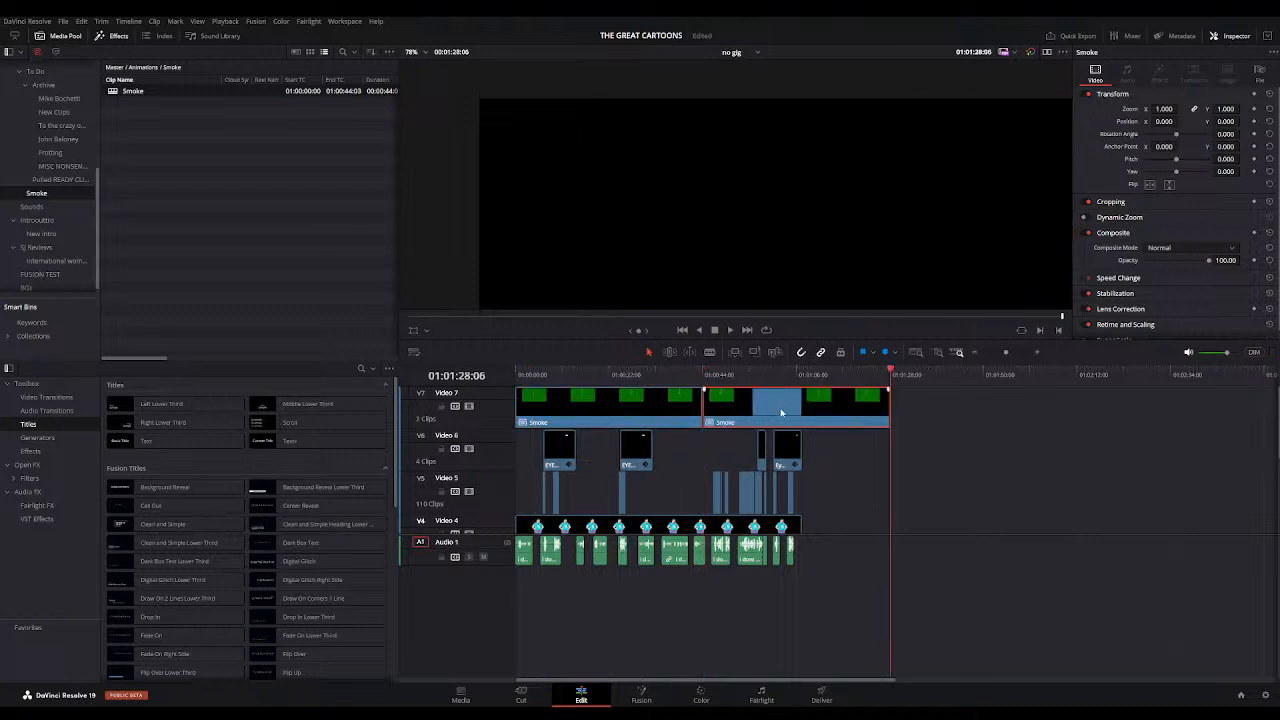
left_click_drag(782, 411, 810, 405)
left_click(669, 376)
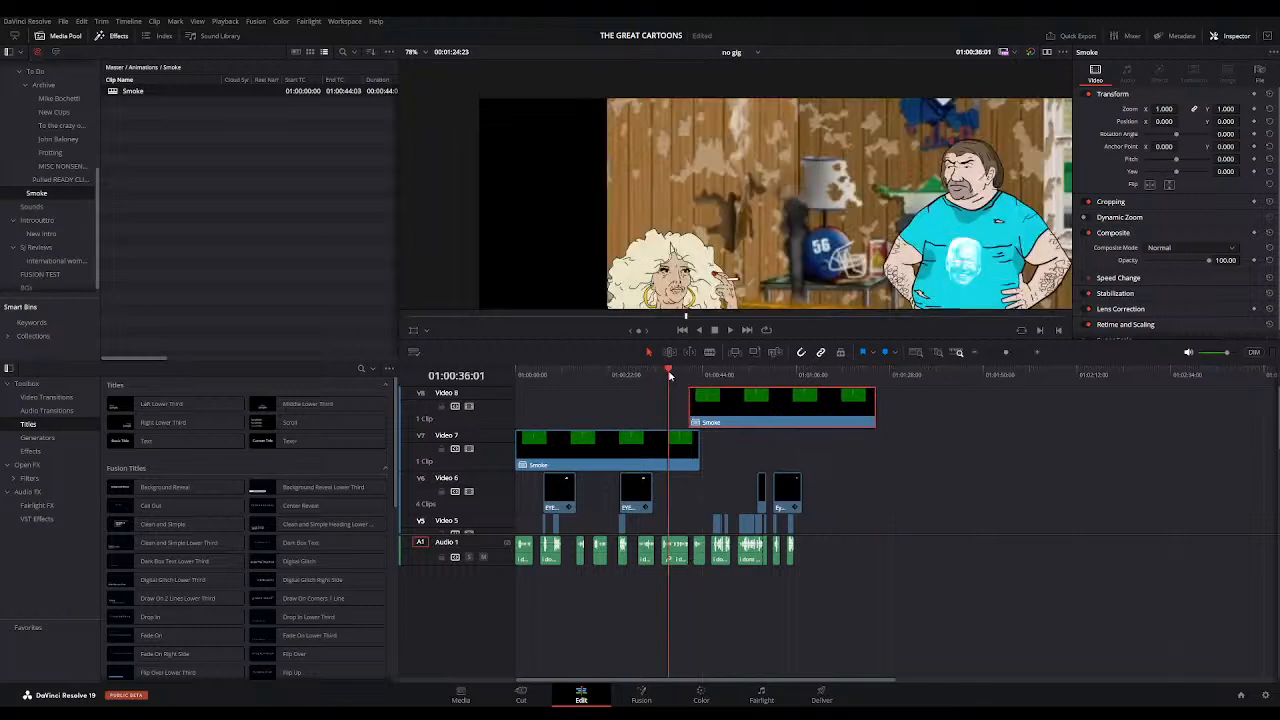
left_click_drag(873, 410, 801, 410)
scroll(845, 496, "down", 2)
scroll(835, 490, "down", 2)
scroll(780, 420, "up", 4)
scroll(803, 451, "down", 1)
scroll(806, 458, "up", 1)
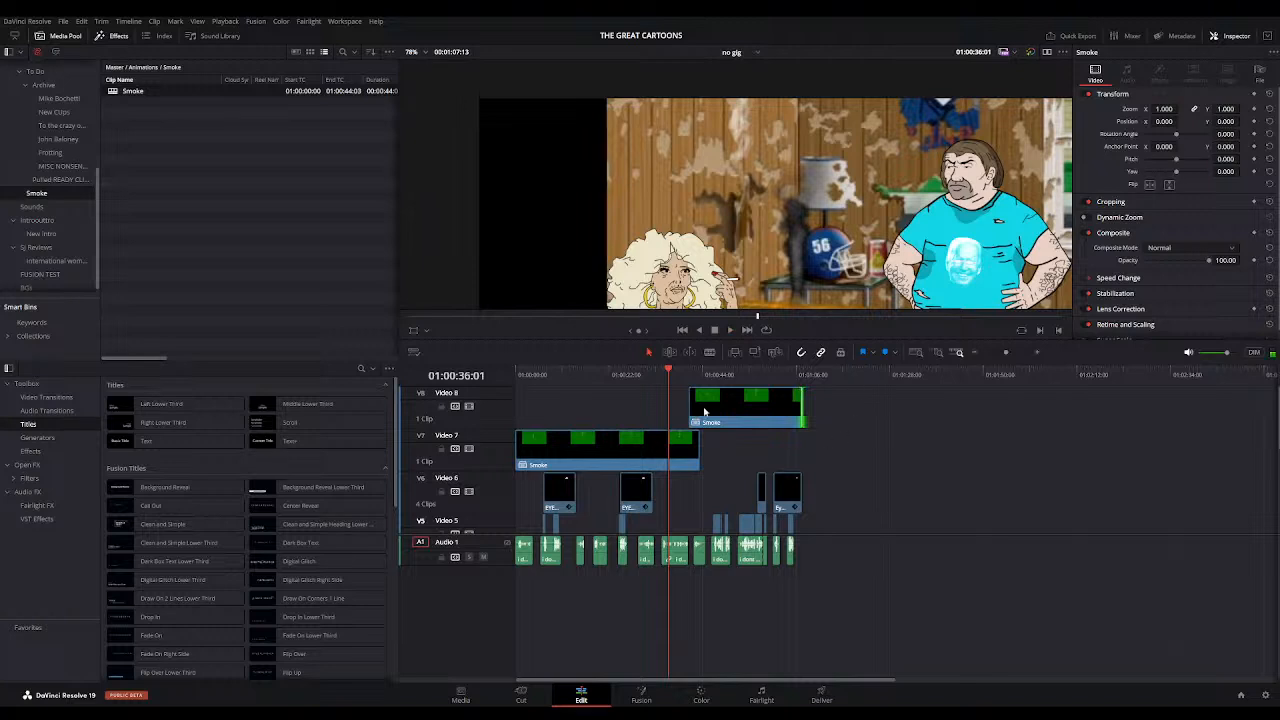
Step: Play the changeover between the two Smoke clips around 01:00:40
left_click(682, 370)
key("space")
key("space")
left_click(684, 374)
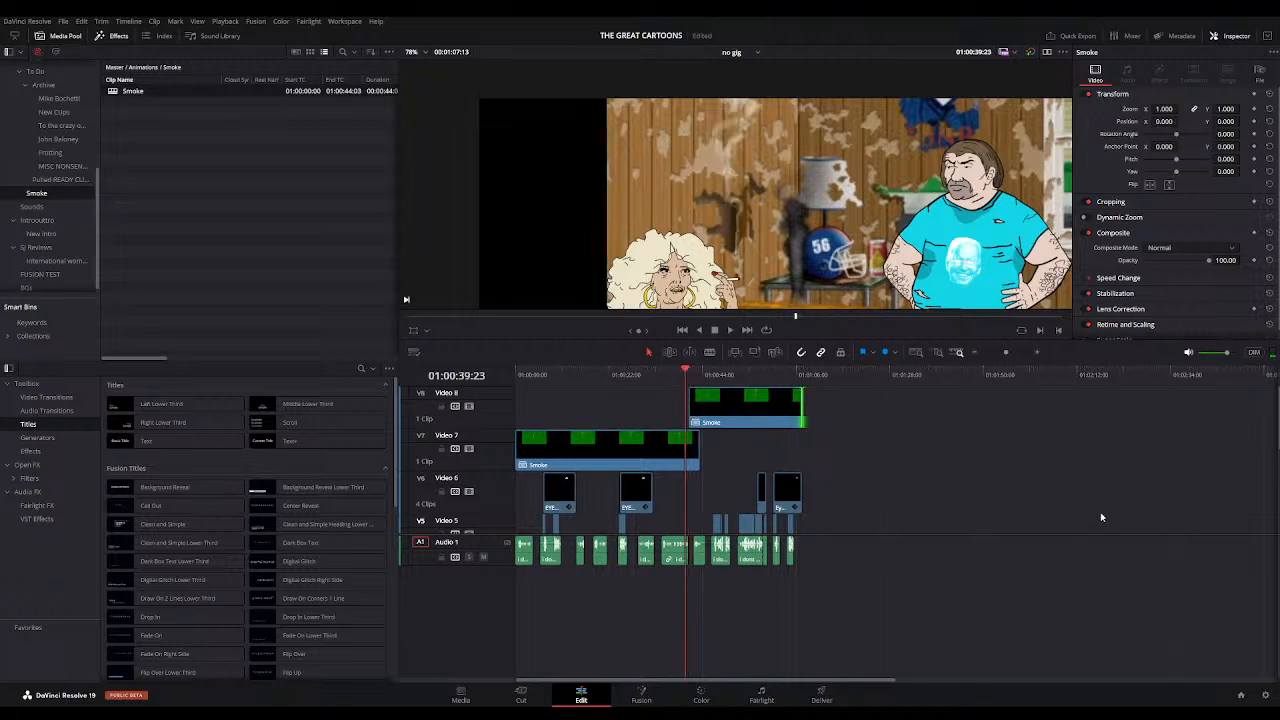
key("space")
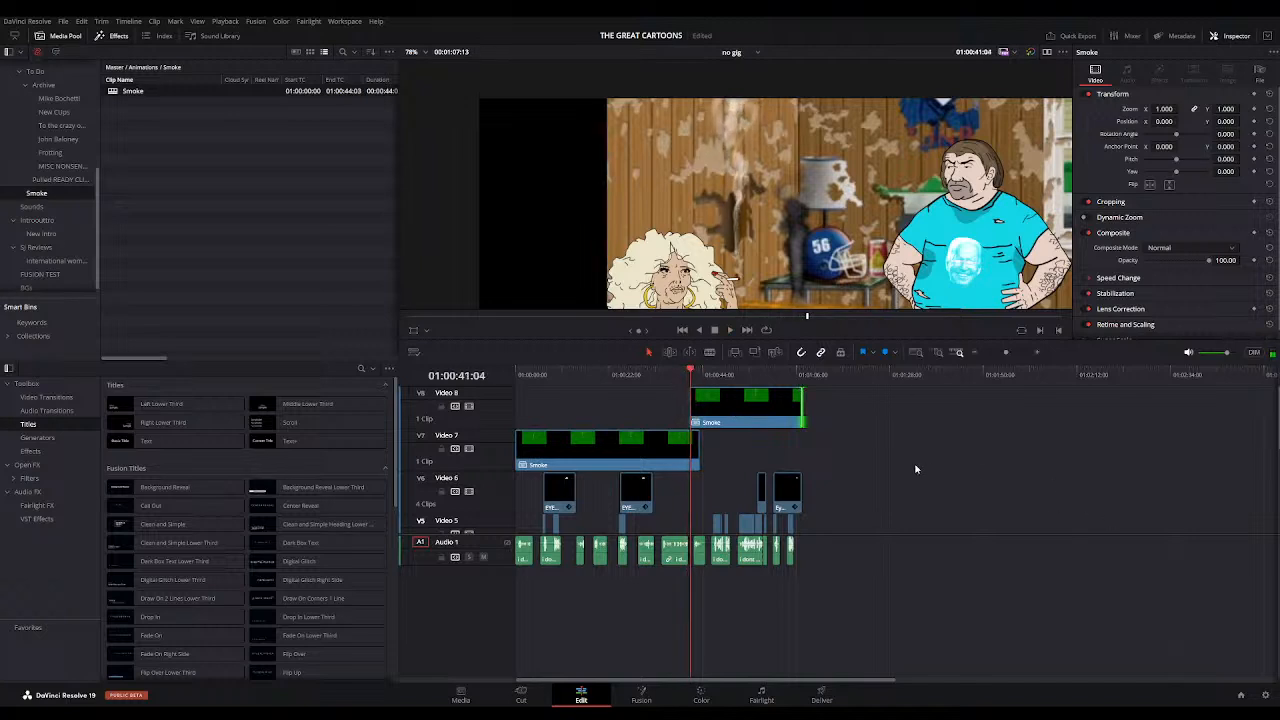
left_click(687, 374)
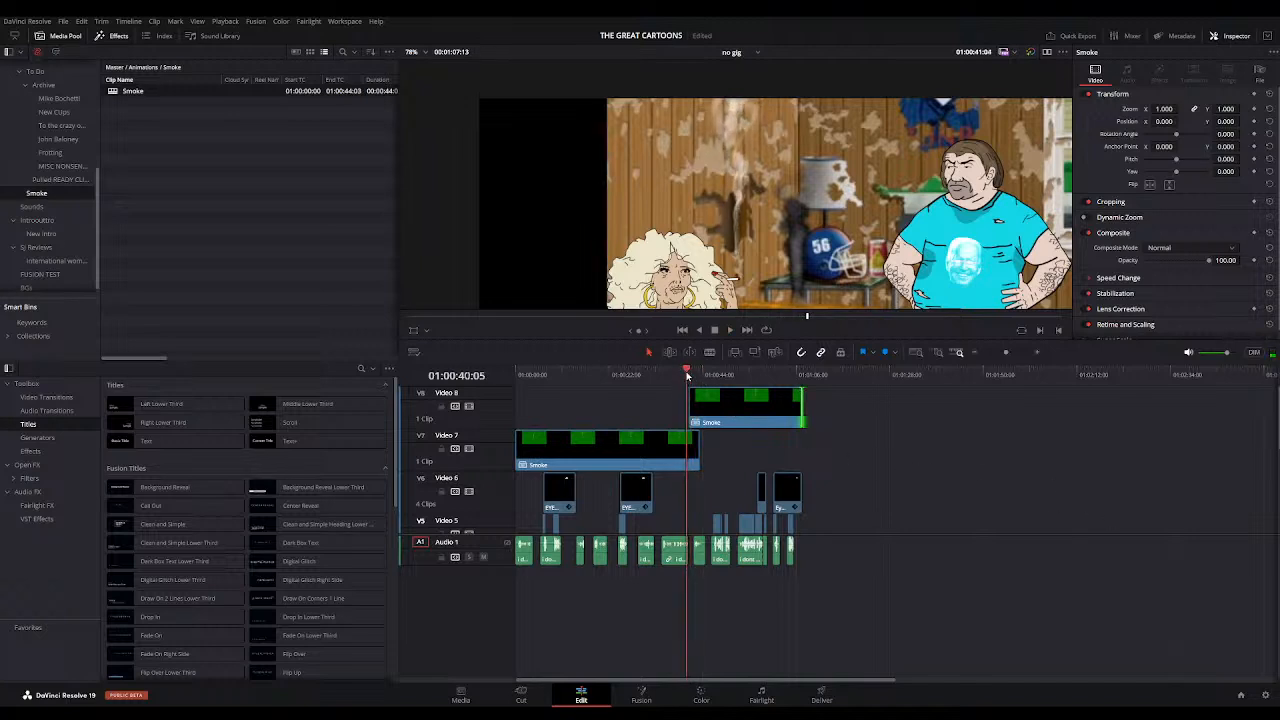
Step: Trim the Video 7 Smoke clip's end to about 01:00:42 and crossfade it into the Video 8 Smoke clip over about one second
left_click(1039, 352)
left_click_drag(956, 450, 921, 450)
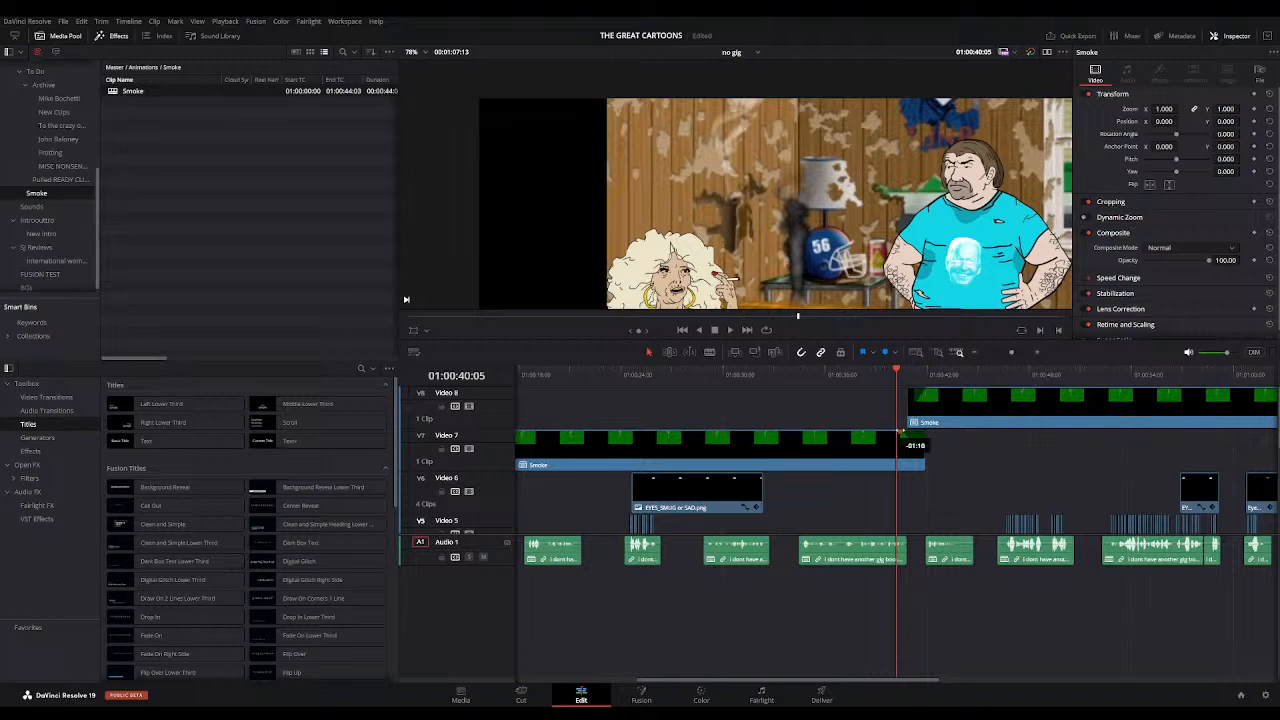
left_click(866, 383)
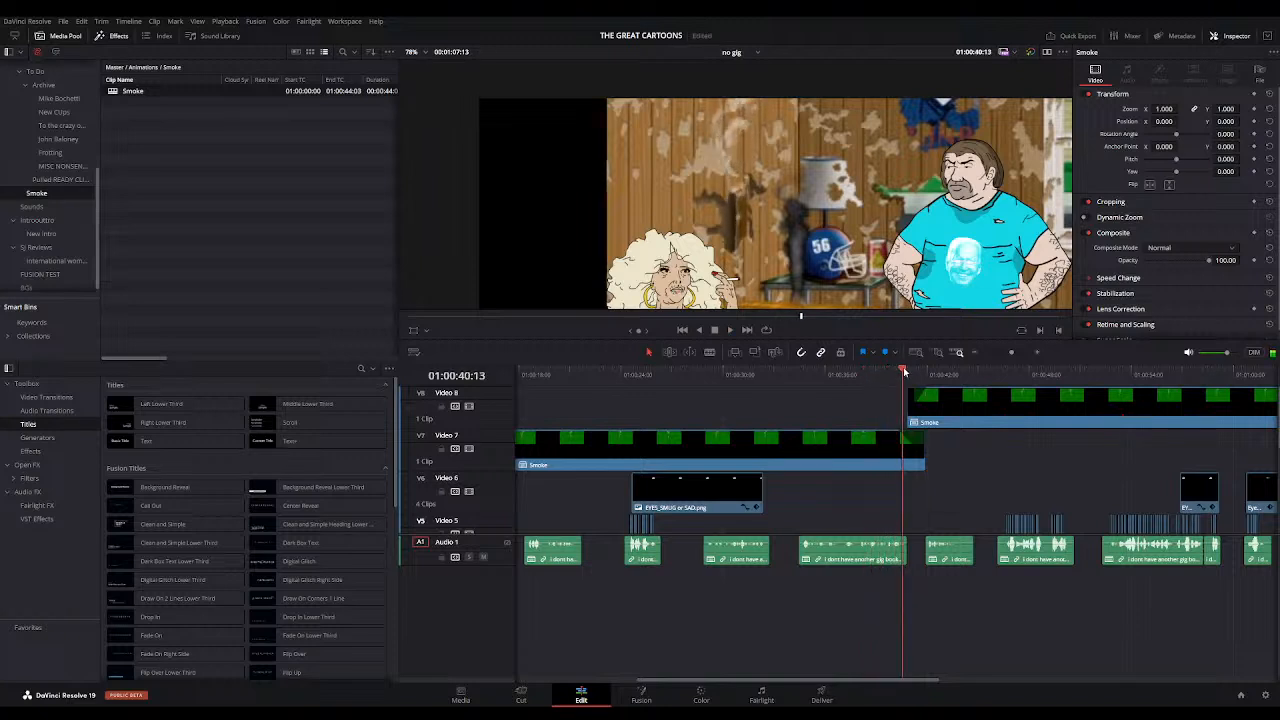
left_click(889, 371)
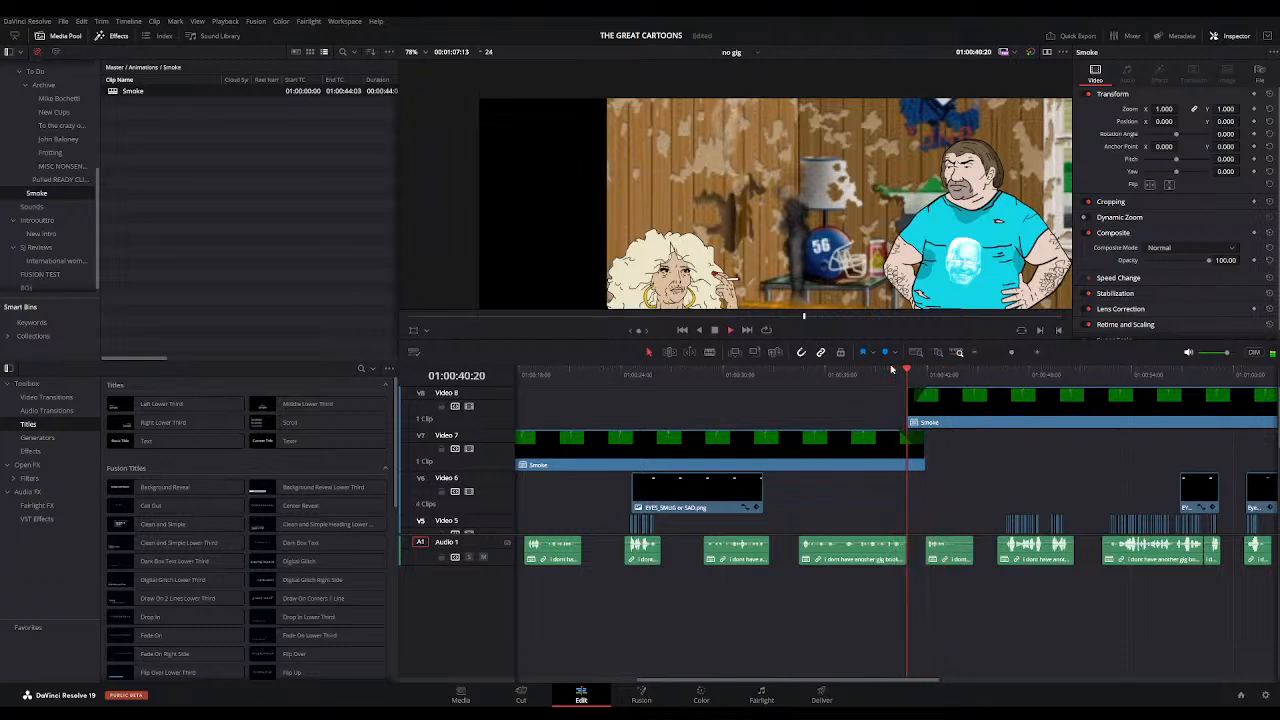
left_click(898, 372)
key("space")
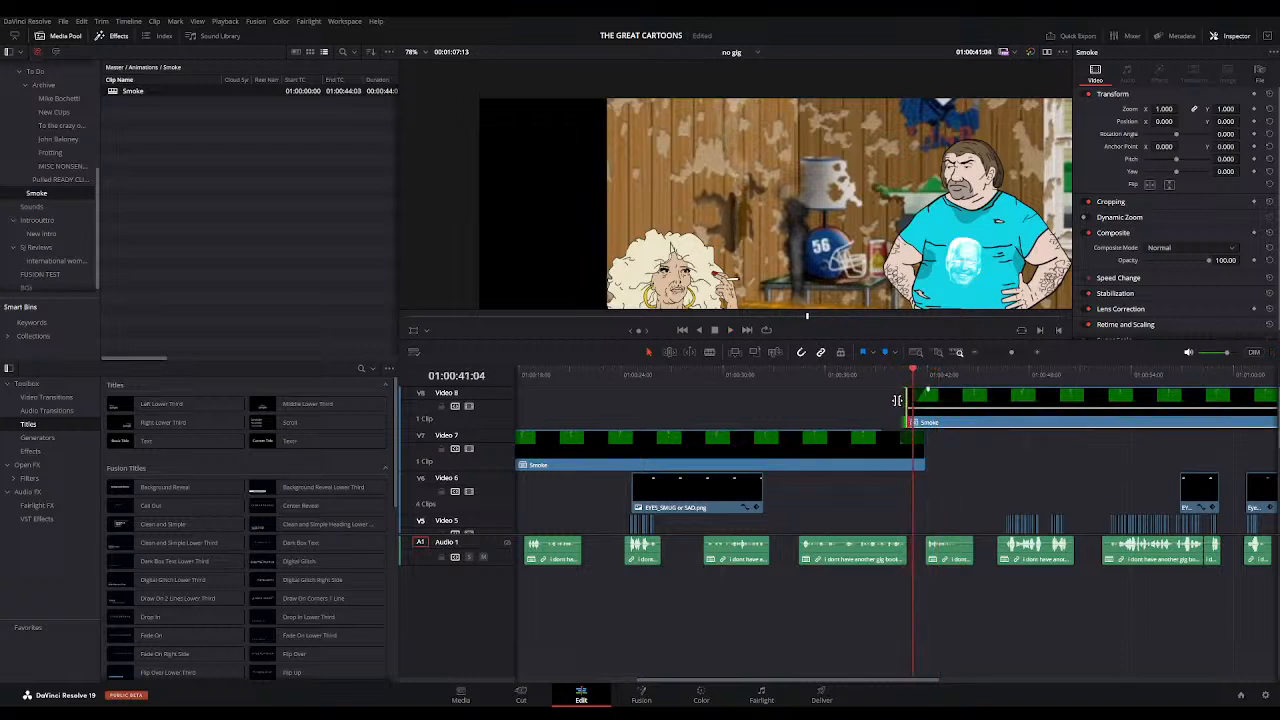
Step: Set the Video 7 Smoke clip's fade-out to about 01:01 and play the crossfade
key("space")
left_click(892, 378)
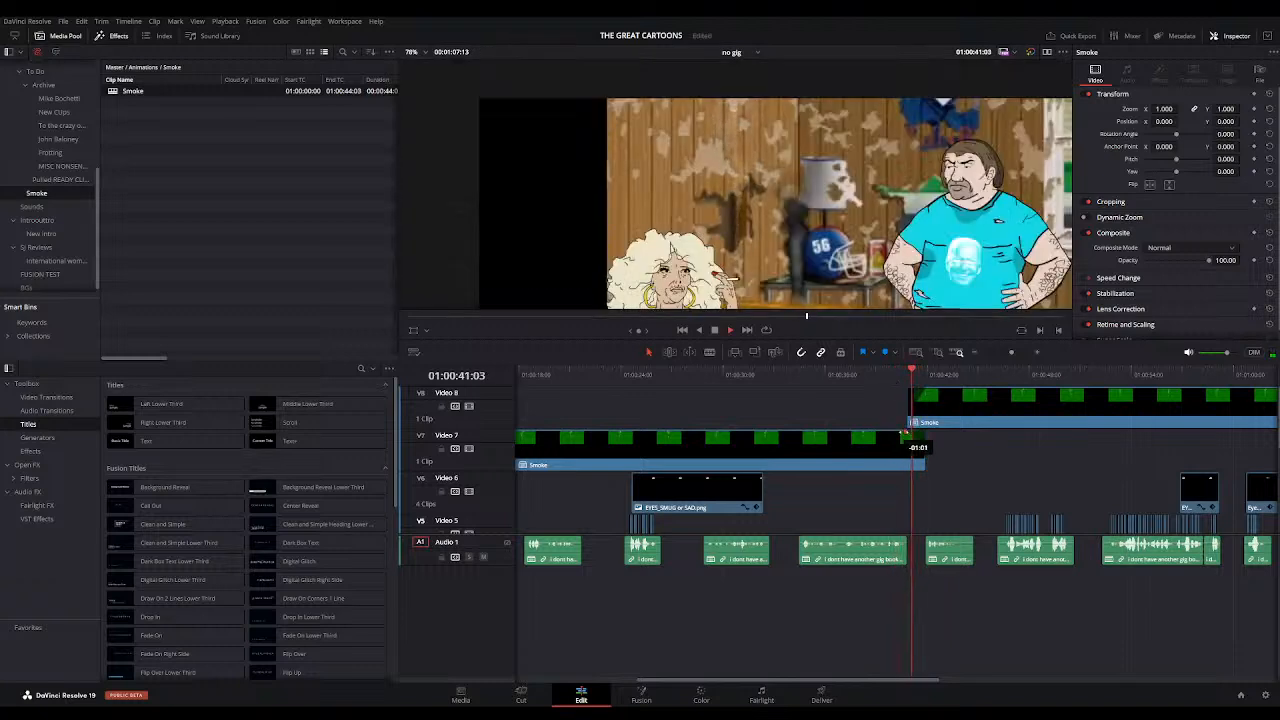
left_click(903, 372)
key("space")
Step: Check the composition of the full scene at 01:01:01:11 in the viewer
left_click(974, 352)
left_click(974, 352)
left_click(778, 372)
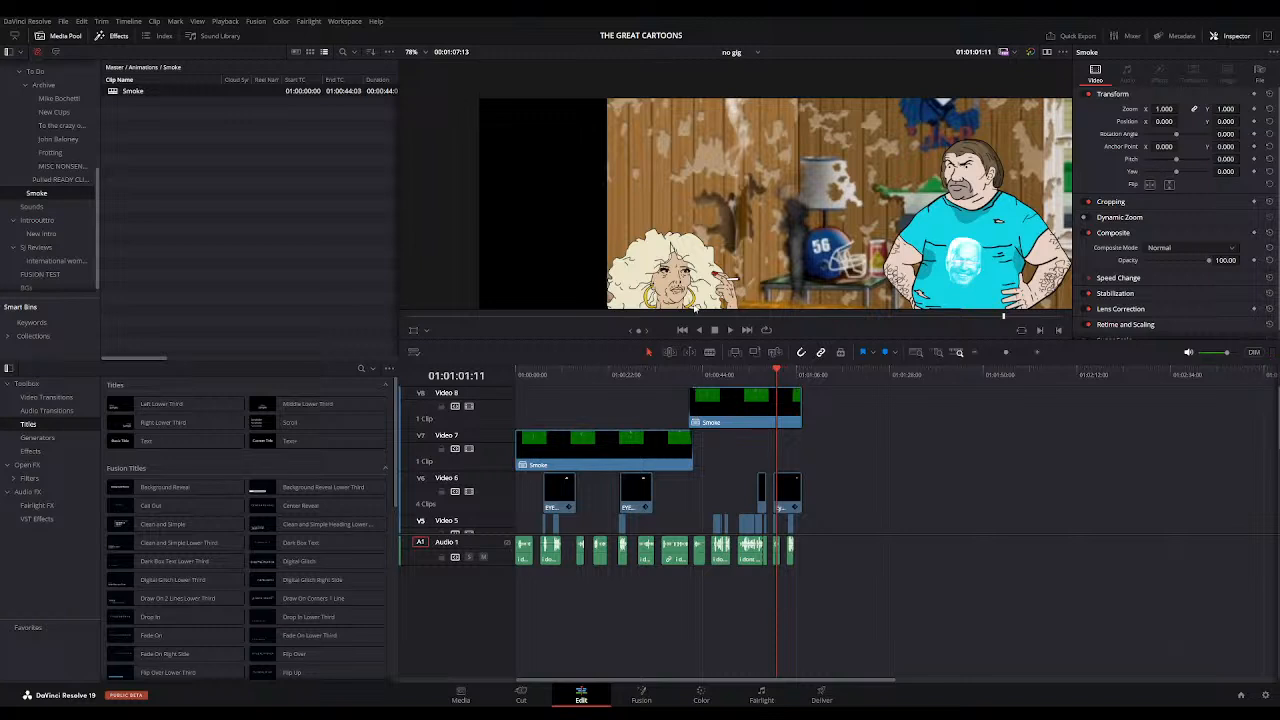
scroll(713, 233, "down", 5)
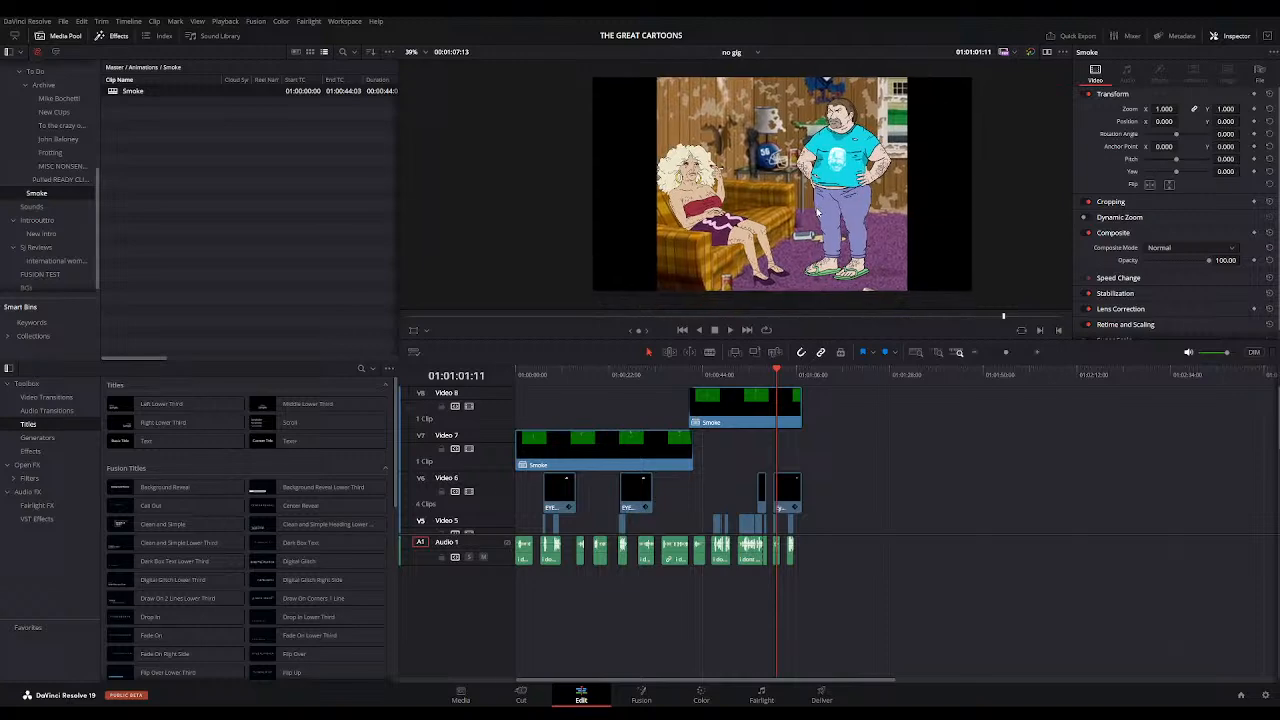
scroll(778, 254, "up", 3)
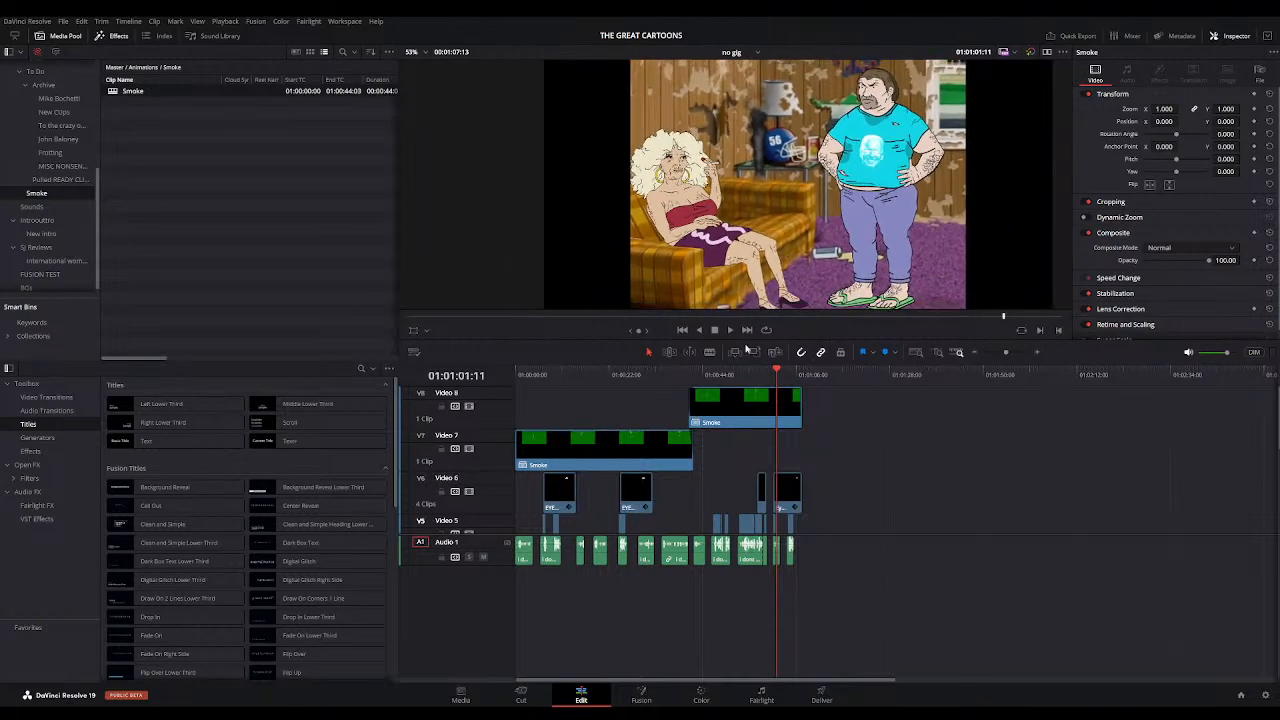
Step: Extend the ends of Neutral_.png on Video 4, the room background on Video 2 and Smoke on Video 8 to about 01:01:10:14
left_click(794, 374)
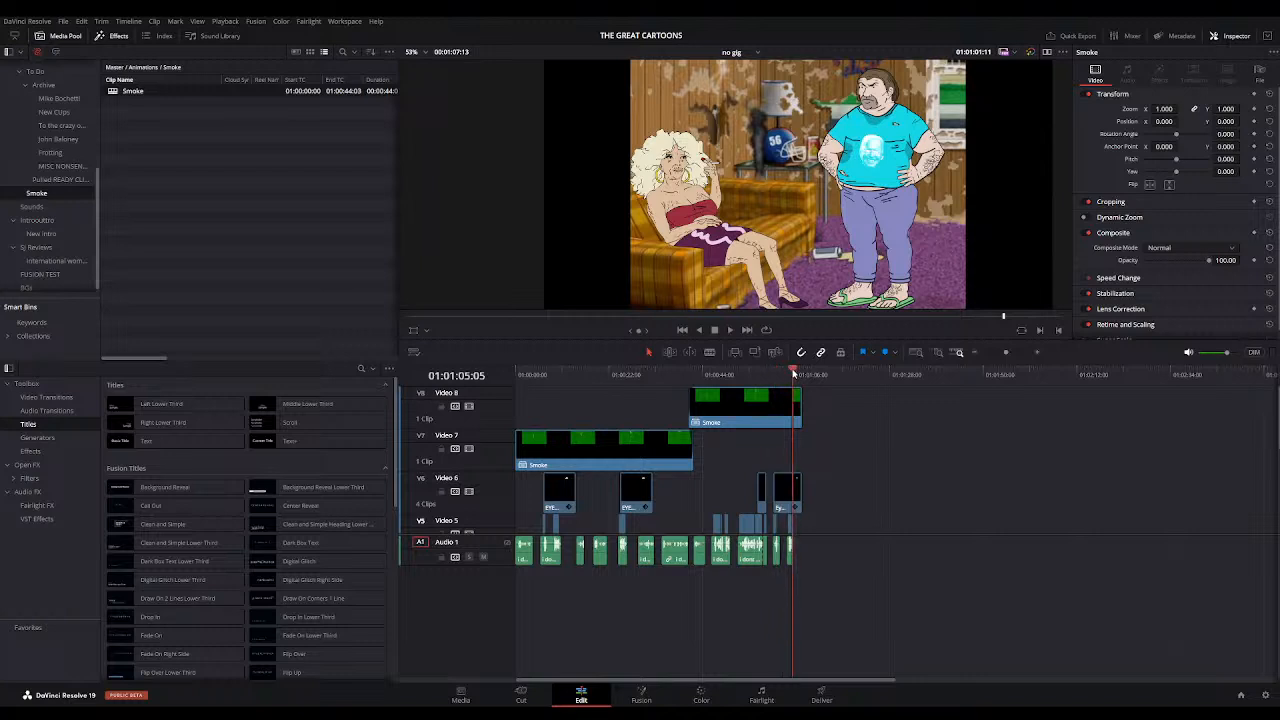
left_click(1038, 356)
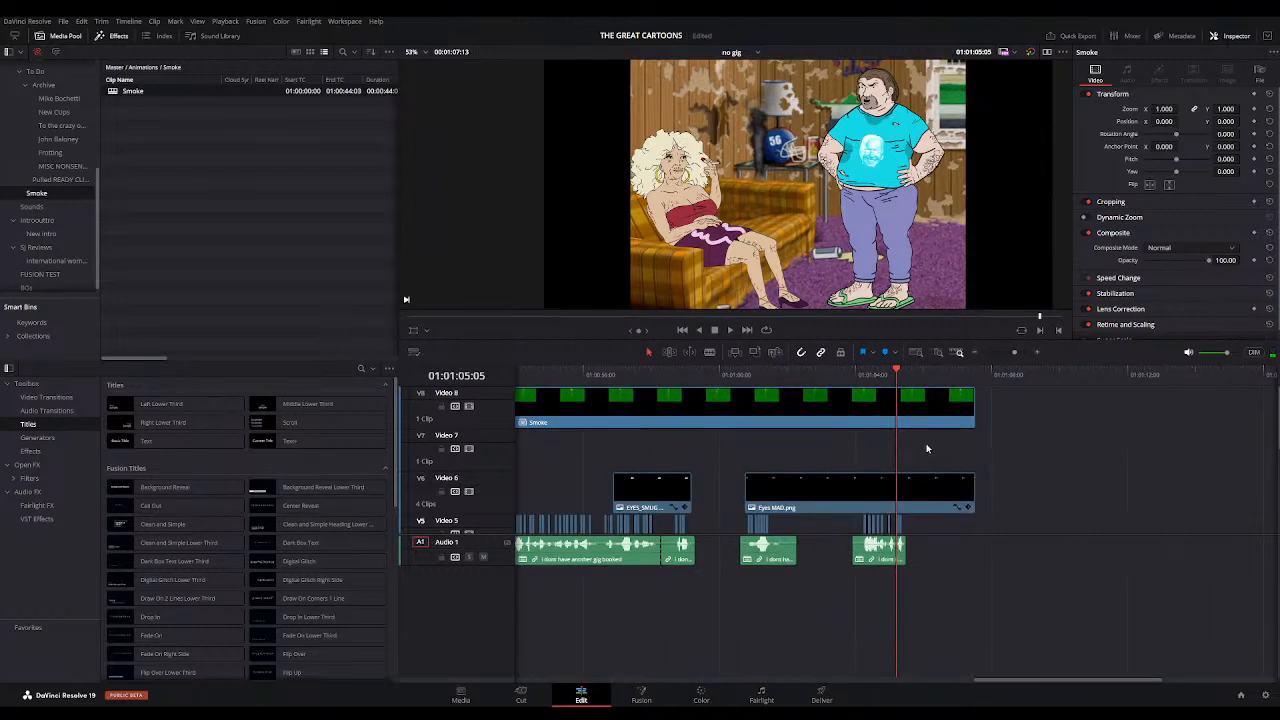
scroll(926, 443, "down", 2)
left_click(968, 494)
left_click_drag(968, 494, 1071, 494)
scroll(1051, 469, "down", 2)
left_click_drag(969, 488, 1077, 488)
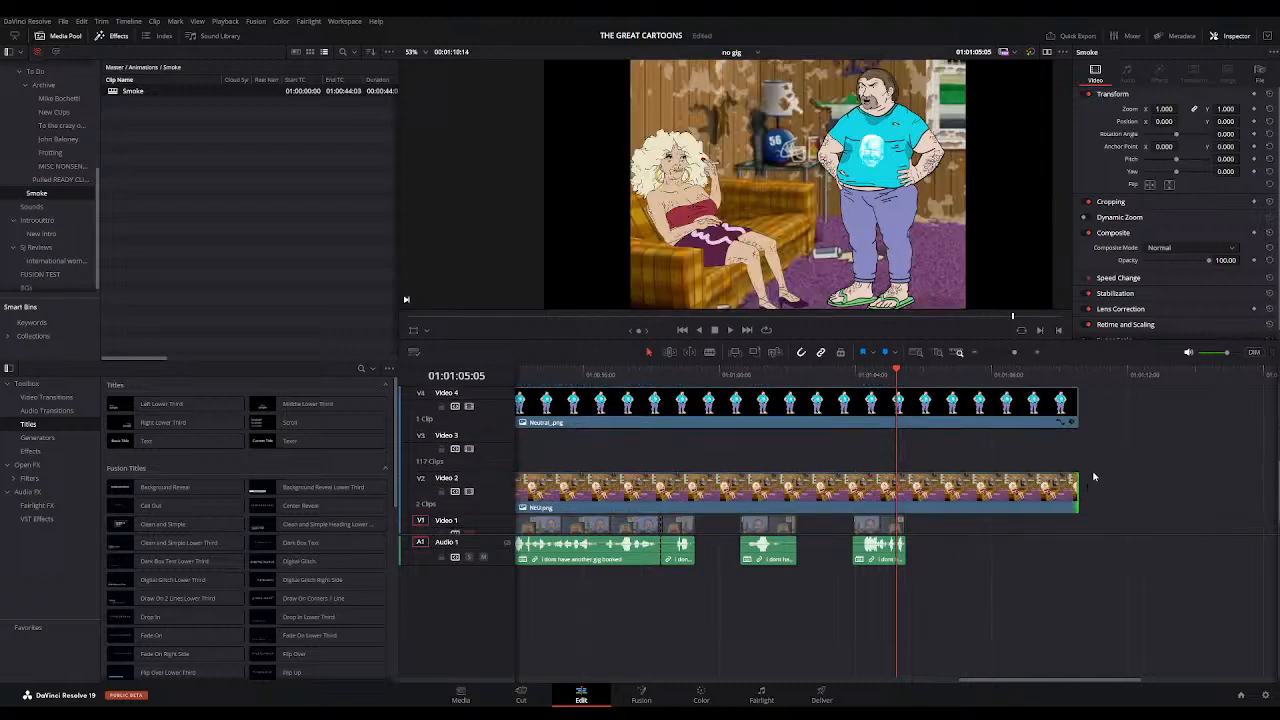
scroll(1090, 480, "up", 4)
left_click_drag(966, 421, 1077, 400)
Step: Open the Farts timeline from the Farts bin under Animations
scroll(30, 215, "down", 1)
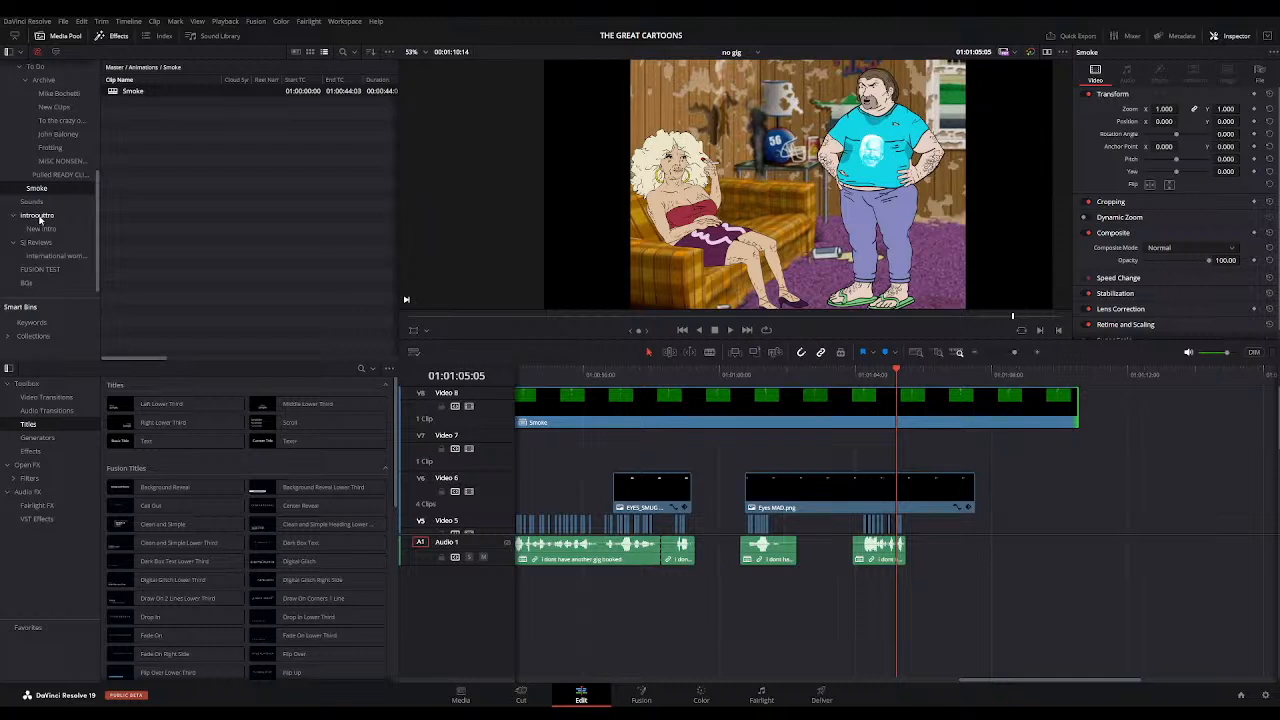
scroll(60, 255, "up", 3)
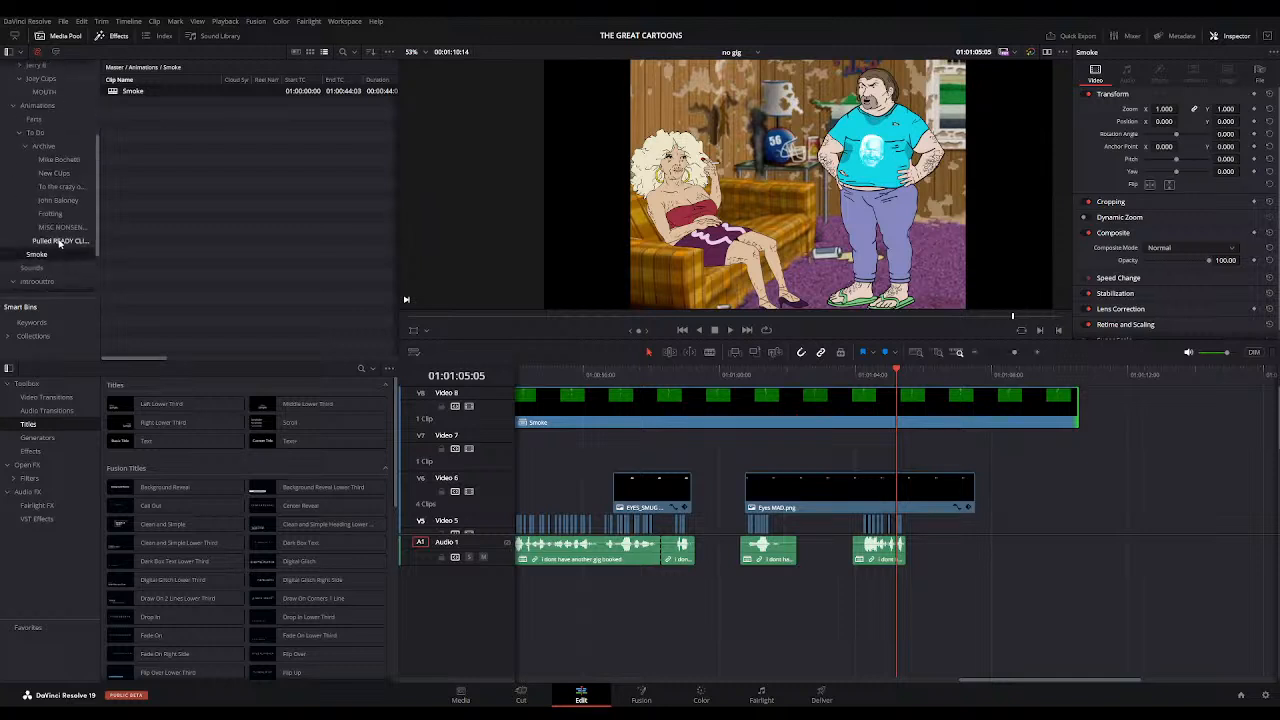
scroll(59, 228, "down", 2)
scroll(59, 228, "up", 4)
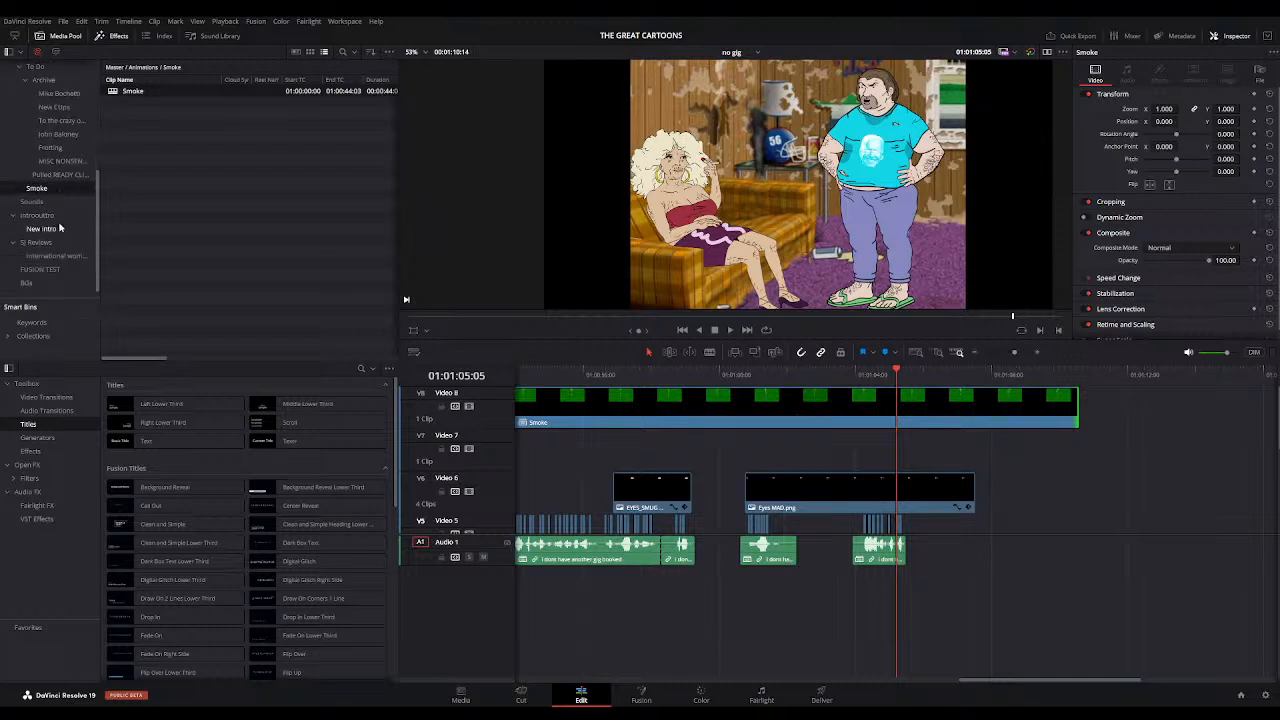
scroll(50, 254, "up", 4)
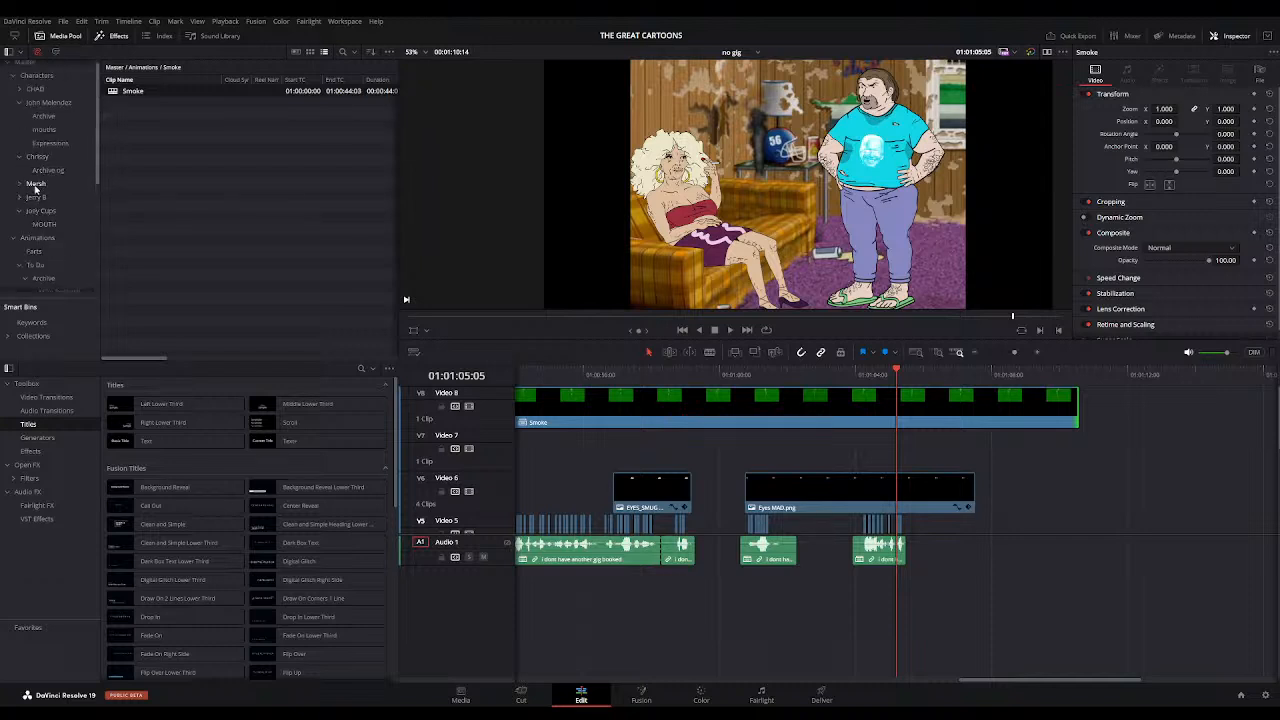
scroll(35, 188, "down", 1)
left_click(34, 218)
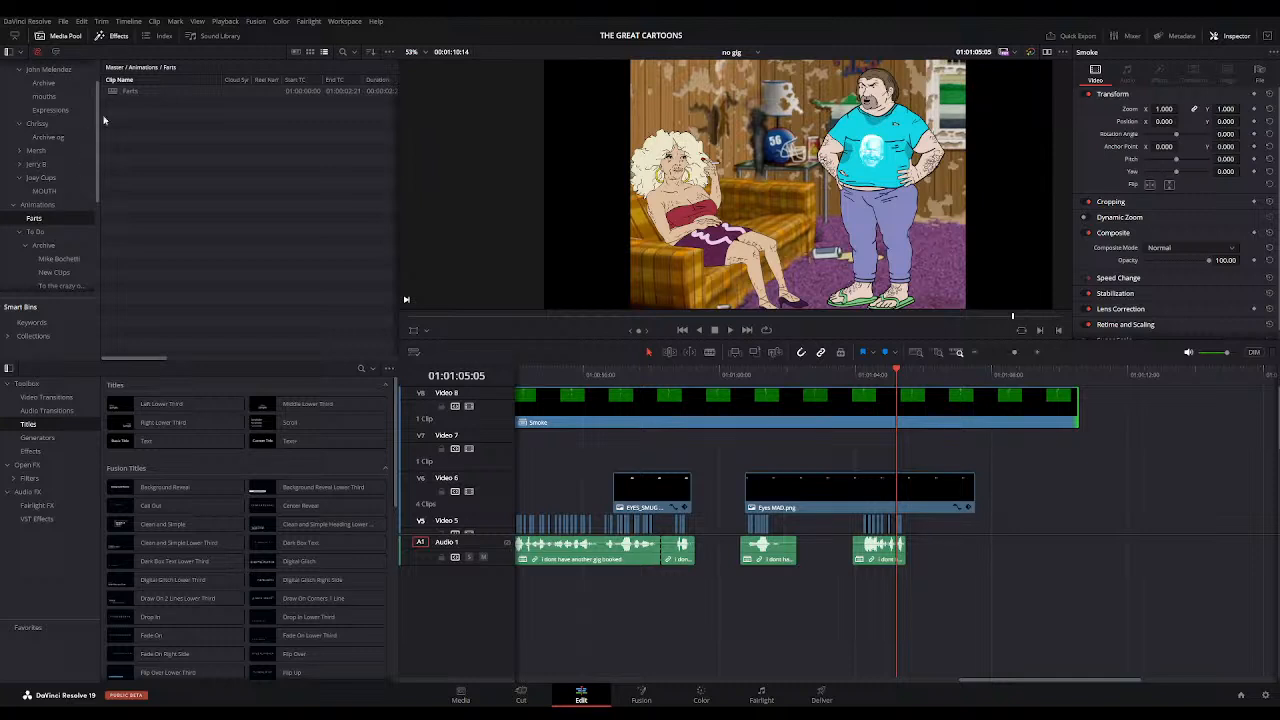
double_click(181, 93)
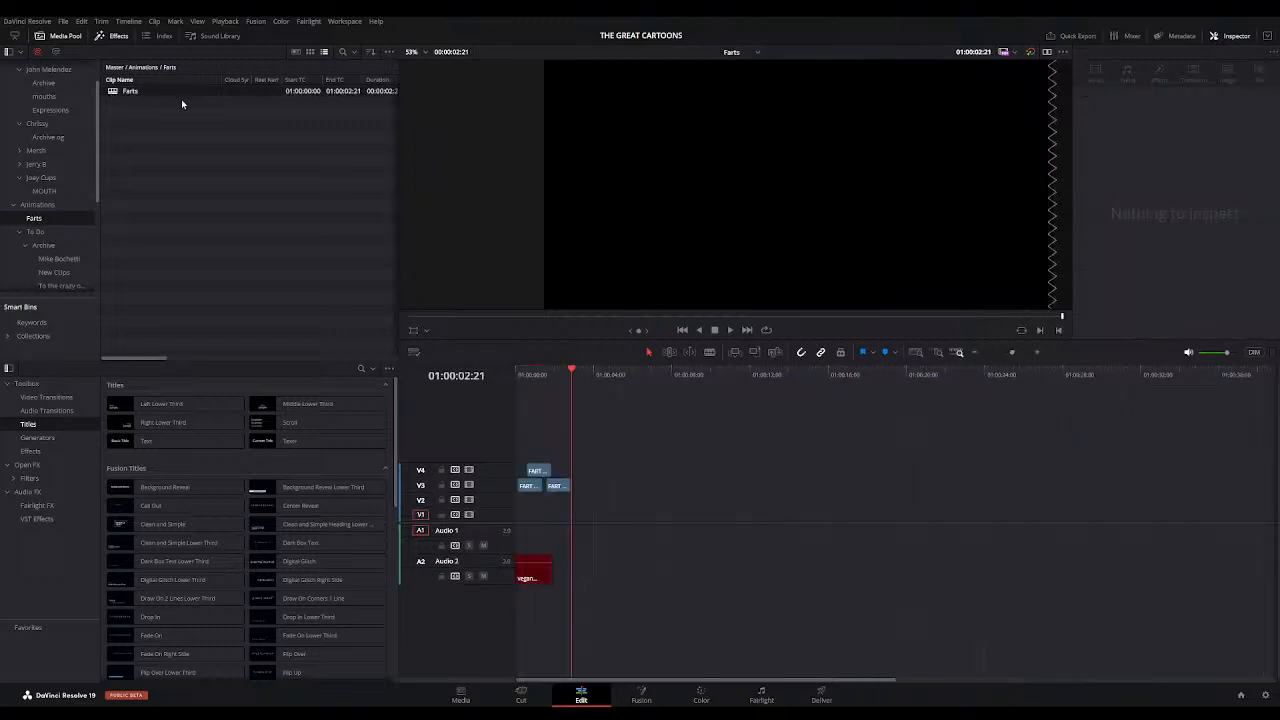
Step: Play the Farts timeline from the start and examine its cloud animation and Audio 2 sound around the one-second mark
left_click(516, 377)
key("space")
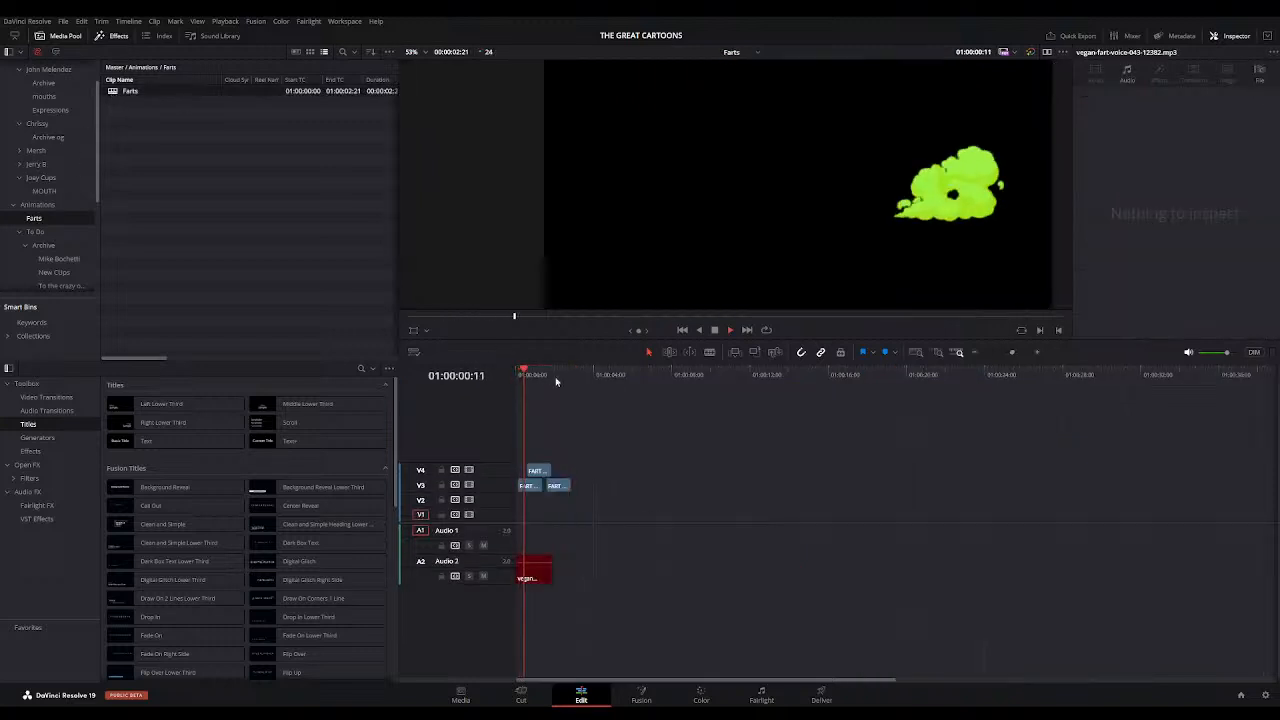
key("space")
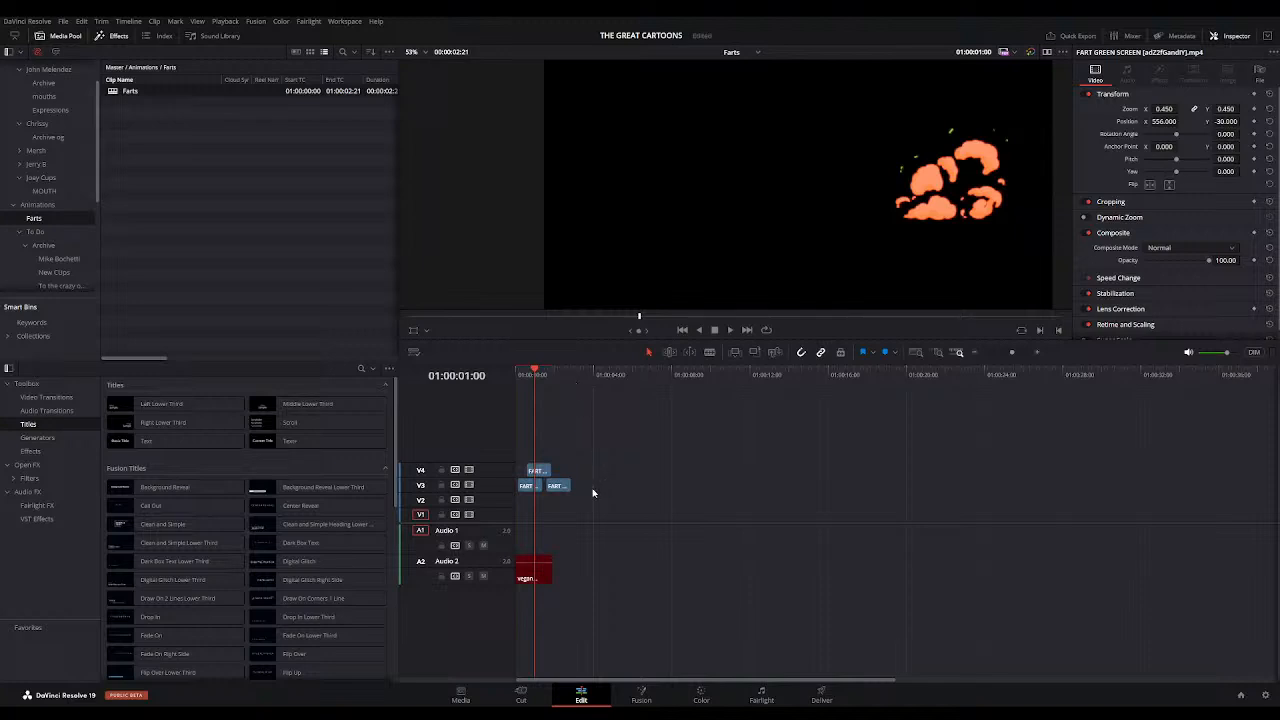
mouse_move(536, 376)
left_mouse_down()
mouse_move(557, 377)
mouse_move(533, 377)
left_mouse_up()
left_click(536, 572)
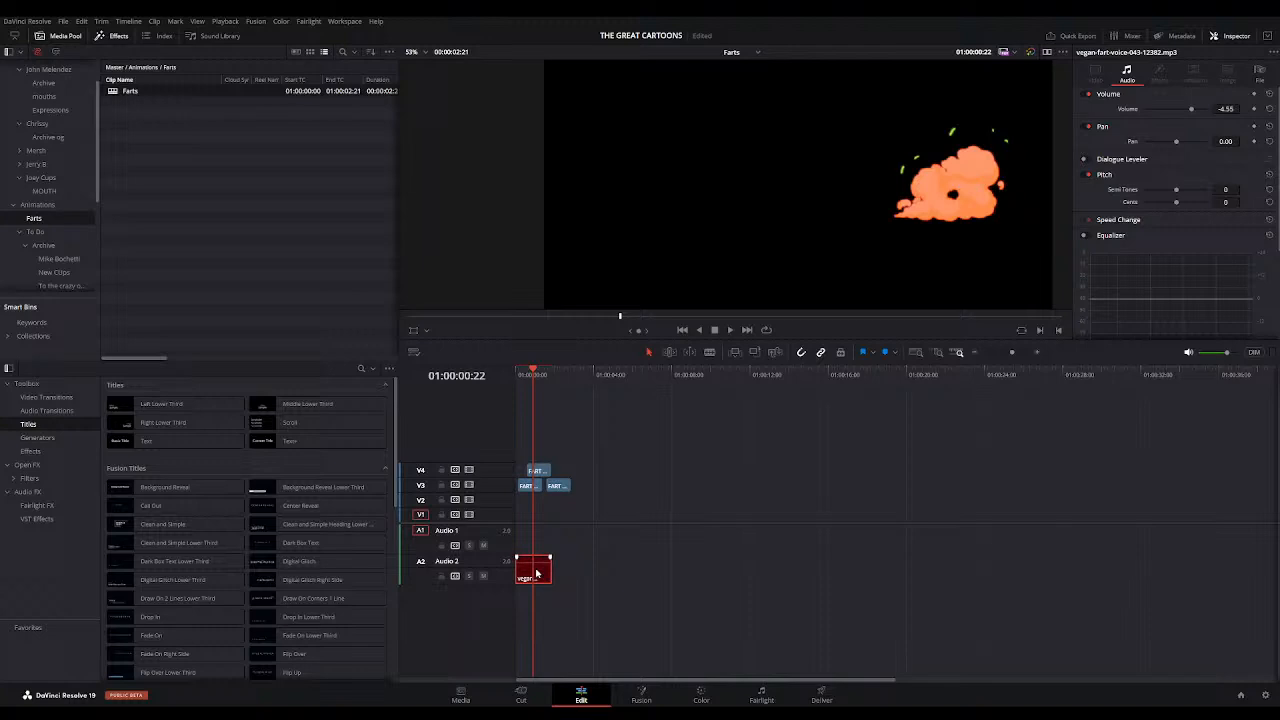
left_click(594, 560)
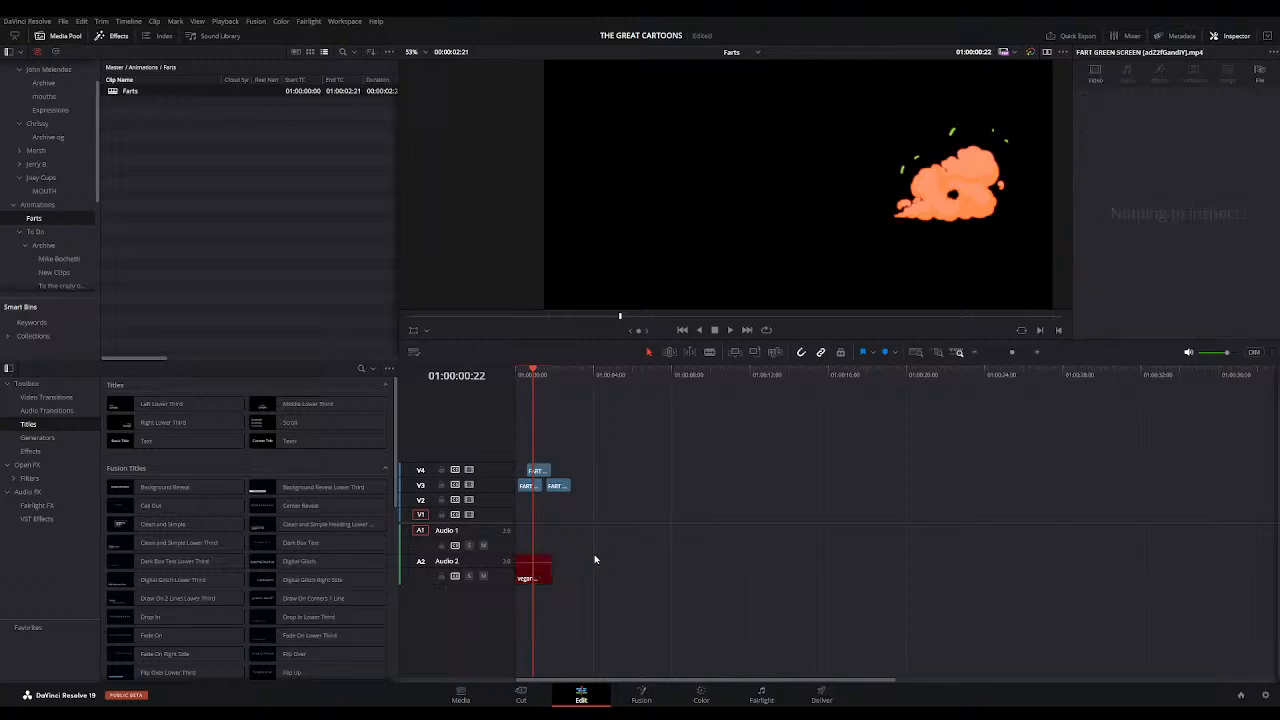
left_click_drag(534, 373, 536, 377)
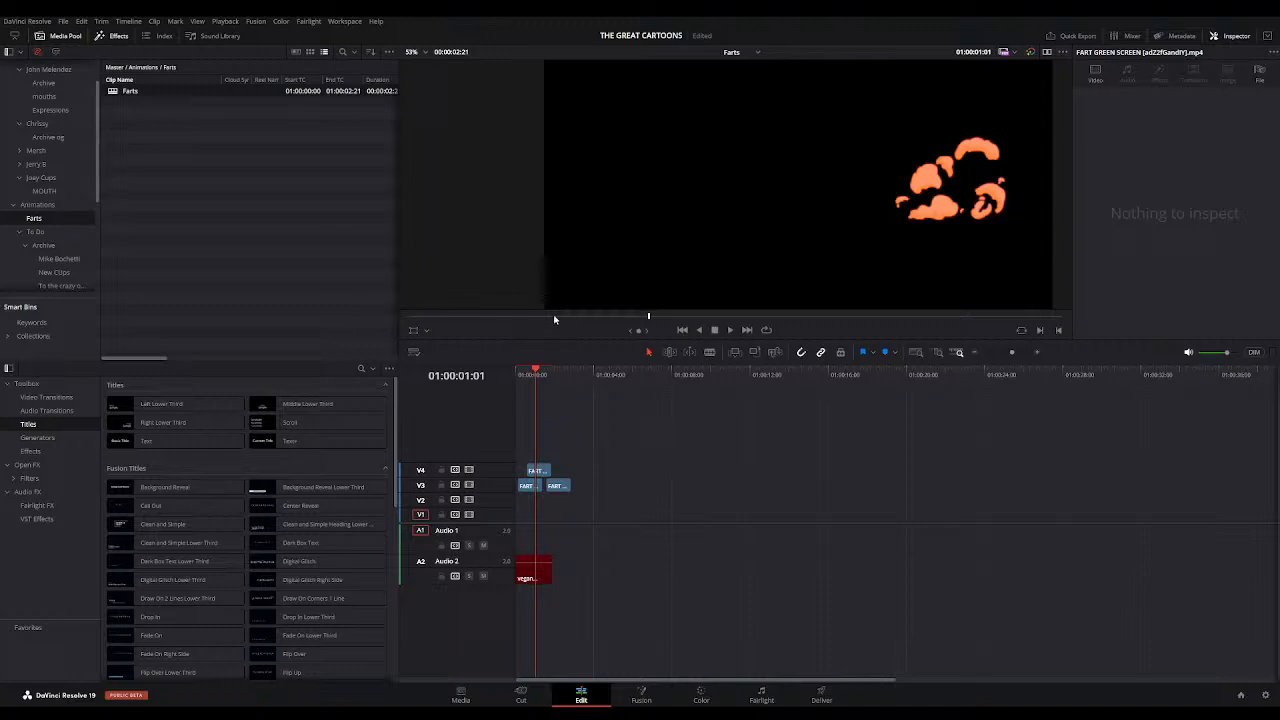
Step: Add farts-70384.mp3 to the Farts bin and replace the existing Audio 2 clip with it at the timeline start
left_click(232, 237)
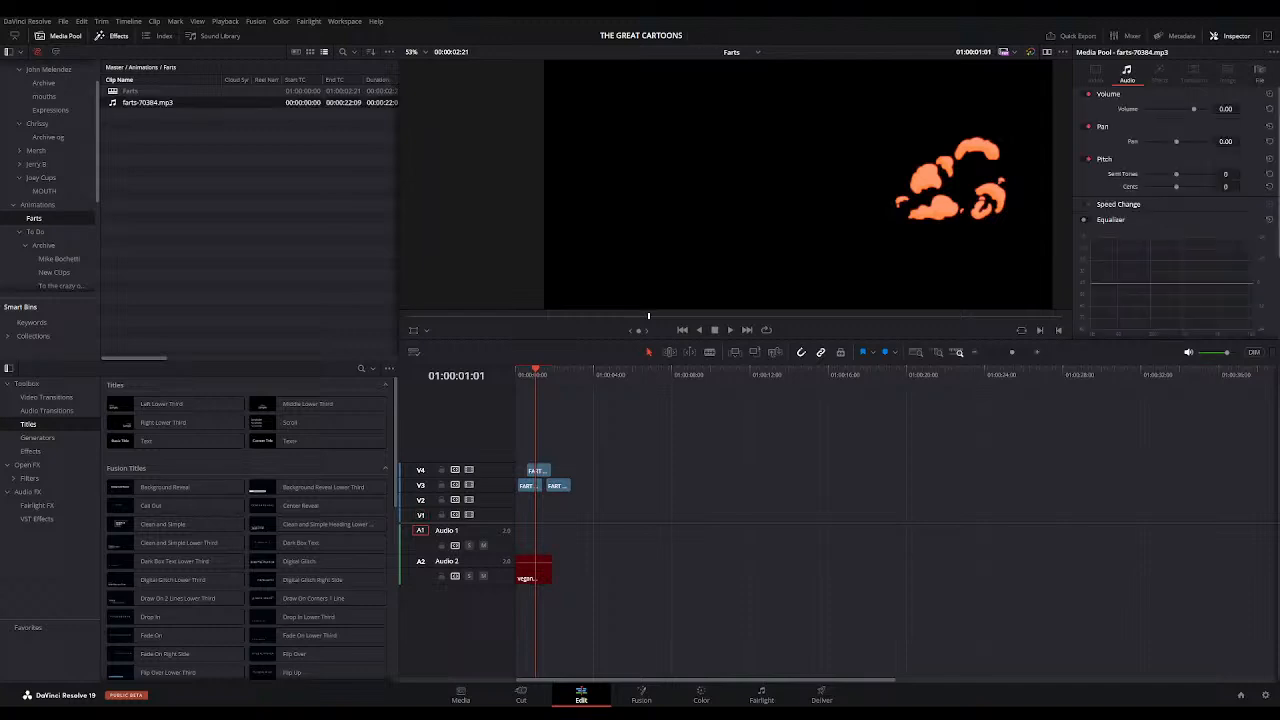
left_click_drag(388, 258, 517, 530)
key("ctrl+z")
left_click_drag(140, 103, 576, 564)
left_click(545, 577)
key("Delete")
left_click_drag(611, 578, 556, 578)
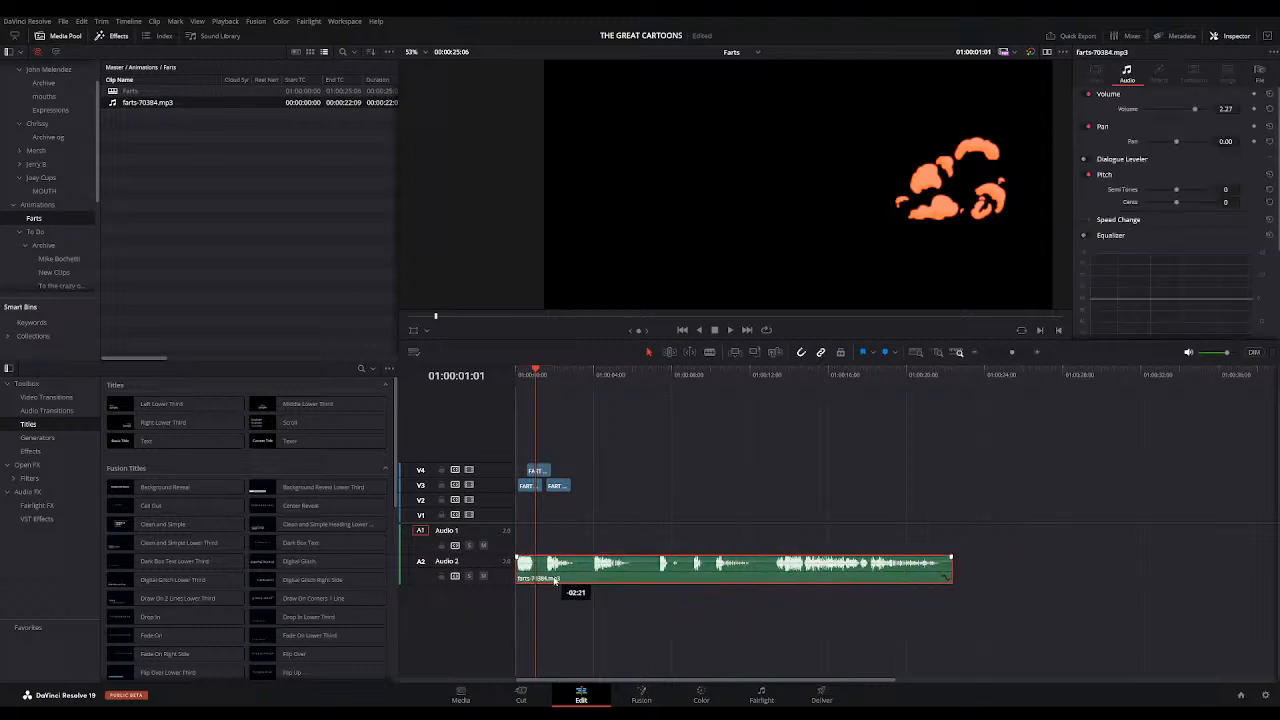
Step: Audition farts-70384.mp3 at several points and split it at 01:00:13:05
left_click(518, 376)
key("space")
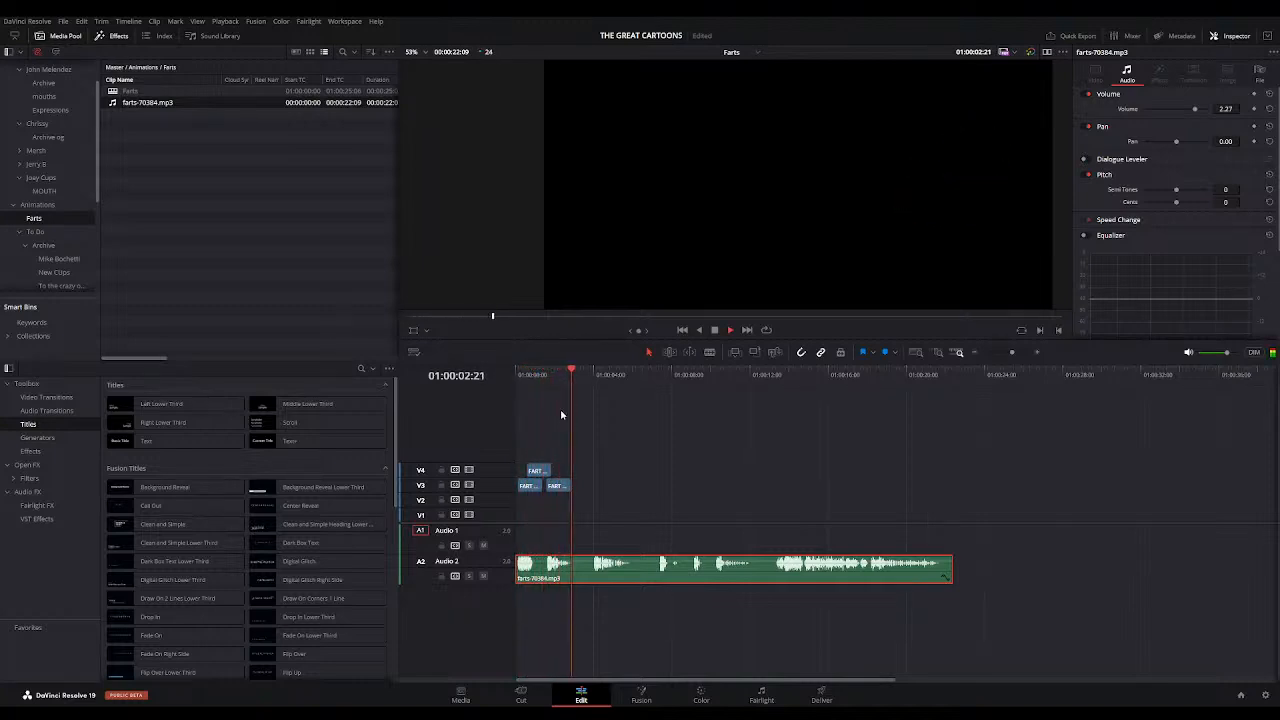
left_click(545, 376)
left_click(594, 376)
key("space")
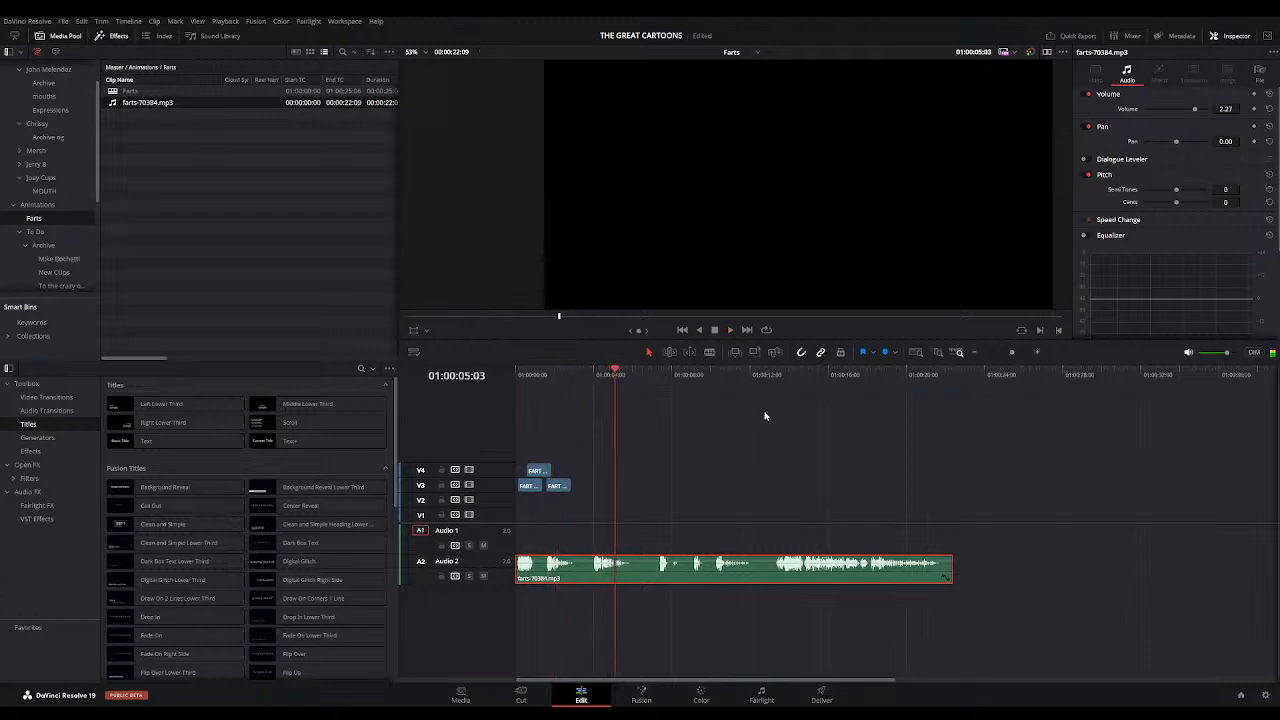
left_click(766, 376)
left_click_drag(791, 376, 773, 376)
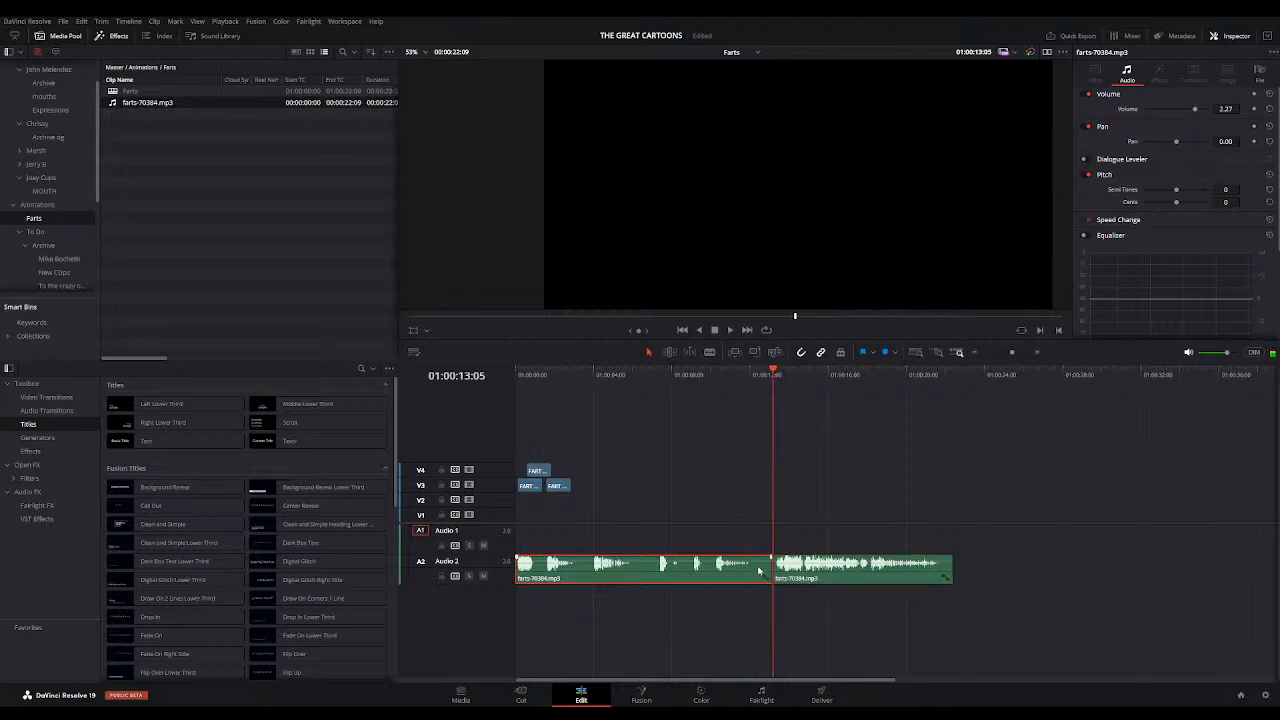
Step: Try the audio section after 01:00:13:05 on its own at the timeline start, and undo the replacement
key("shift+bracketleft")
left_click_drag(812, 571, 557, 571)
left_click(519, 375)
key("space")
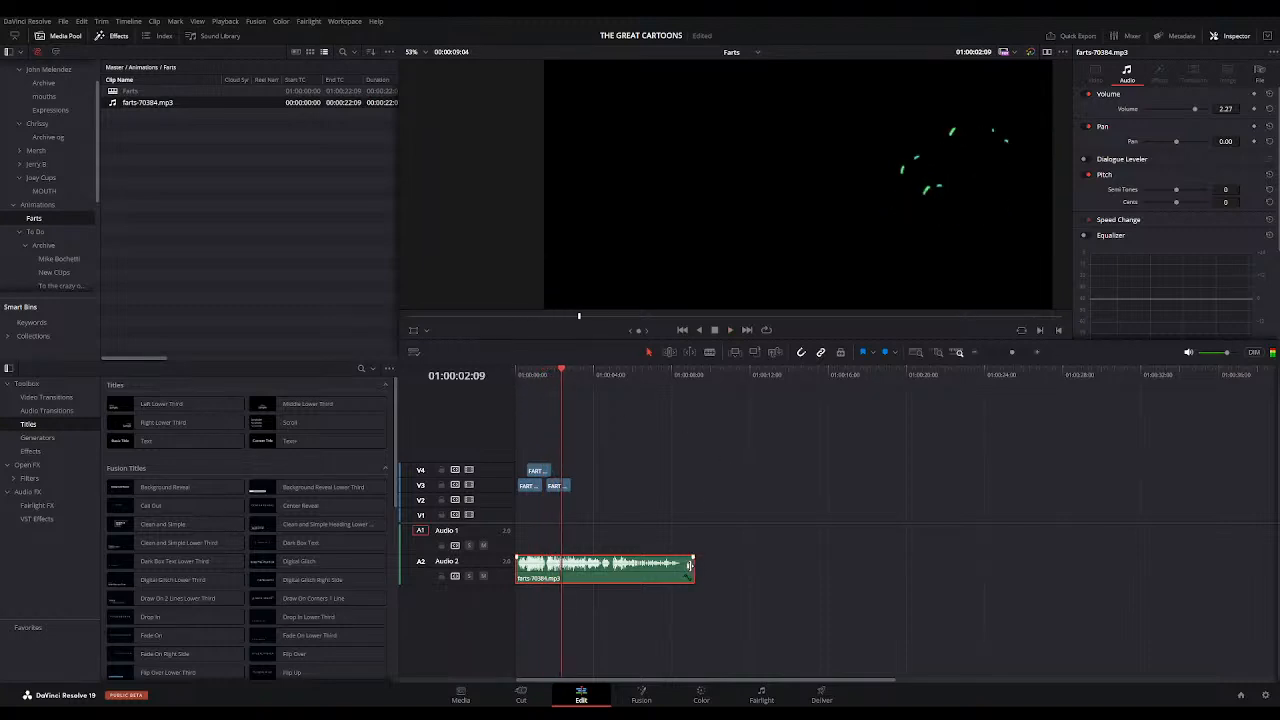
key("ctrl+z")
key("ctrl+z")
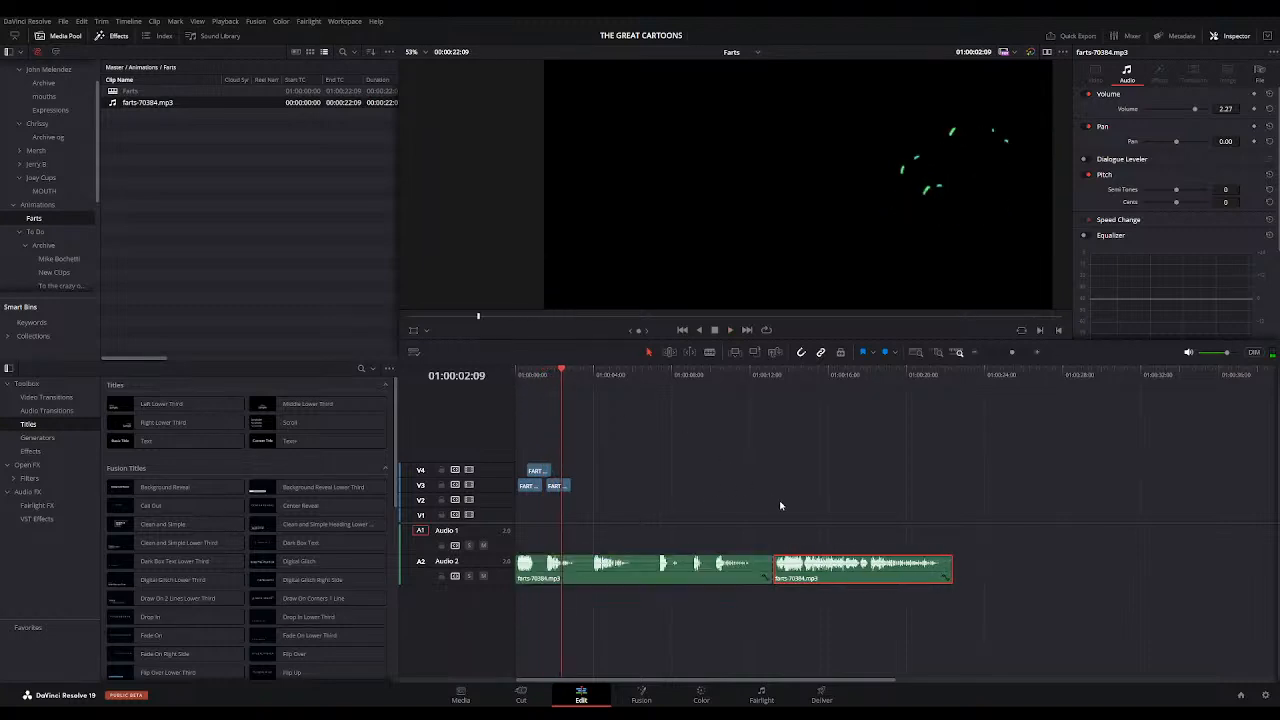
Step: Split the first Audio 2 section at 01:00:01:10, move its remainder to Audio 3 starting about 01:00:00:14, and play the overlap
left_click(554, 372)
mouse_move(555, 371)
left_mouse_down()
mouse_move(529, 376)
mouse_move(545, 377)
left_mouse_up()
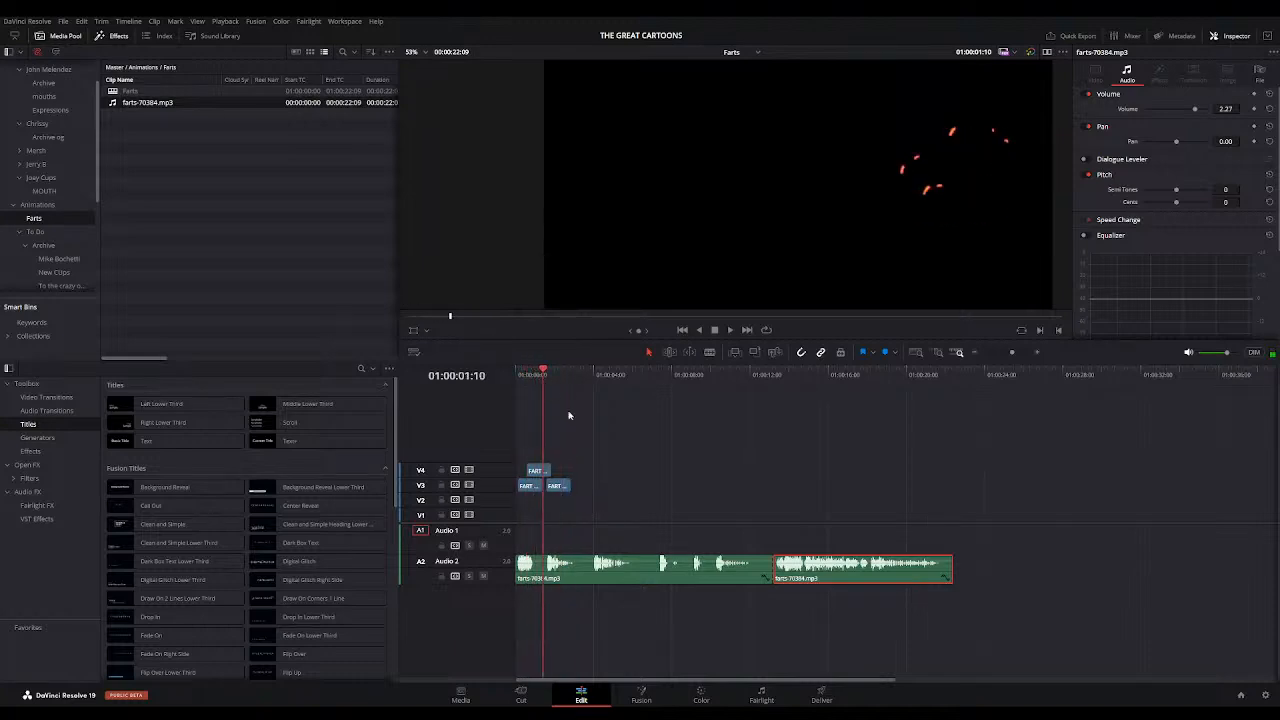
left_click_drag(592, 568, 577, 598)
left_click(518, 372)
key("space")
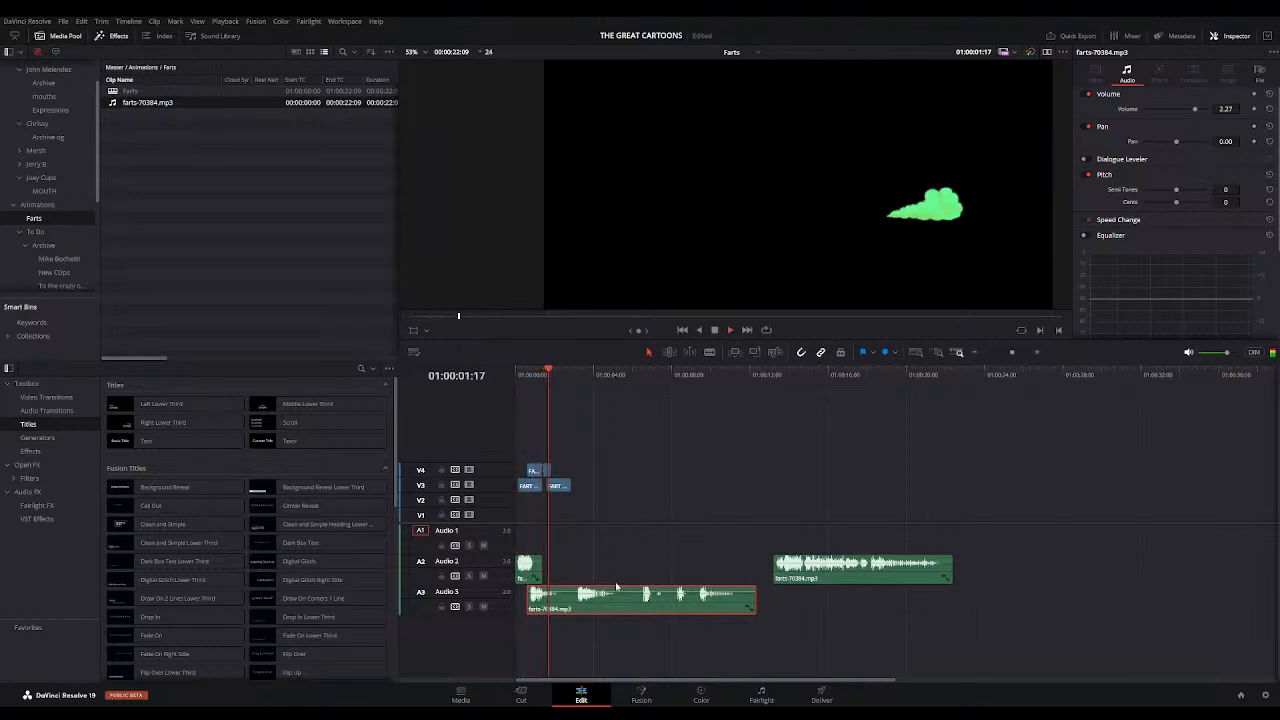
key("space")
Step: Split the Audio 3 clip at about 01:00:08 and move its remainder to Audio 4, starting about 01:00:01:21
left_click_drag(554, 372, 648, 376)
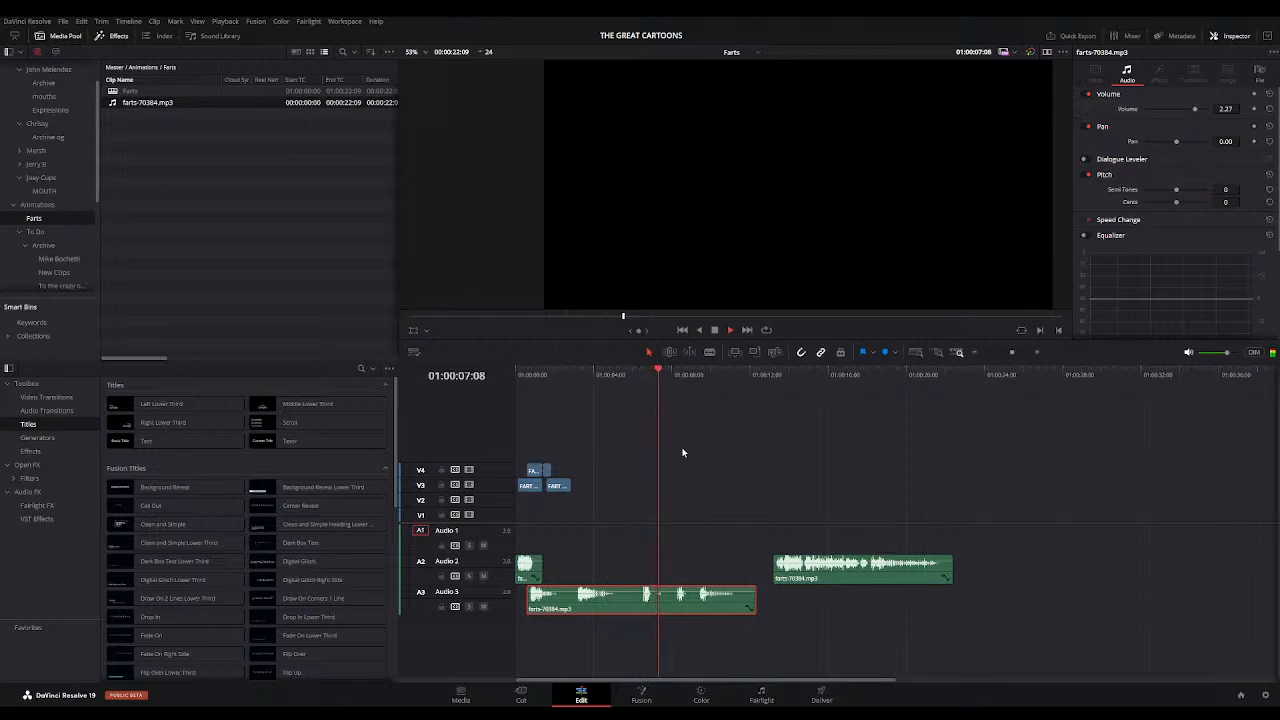
key("space")
left_click_drag(691, 372, 677, 374)
key("ctrl+b")
left_click_drag(697, 600, 572, 630)
Step: Cut the Audio 3 and Audio 4 clips at 01:00:02:21 and delete all audio beyond that point, including the leftover Audio 2 section
left_click(572, 372)
left_click(635, 608)
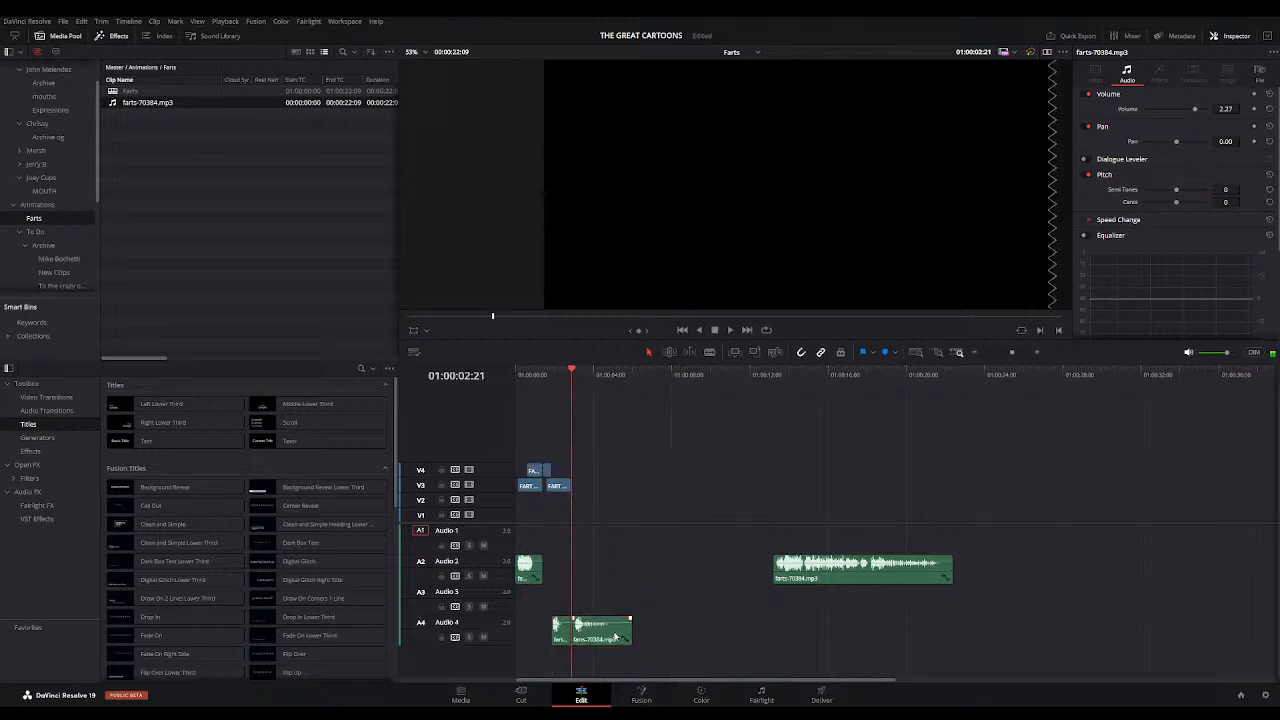
key("ctrl+b")
left_click(632, 600)
key("BackSpace")
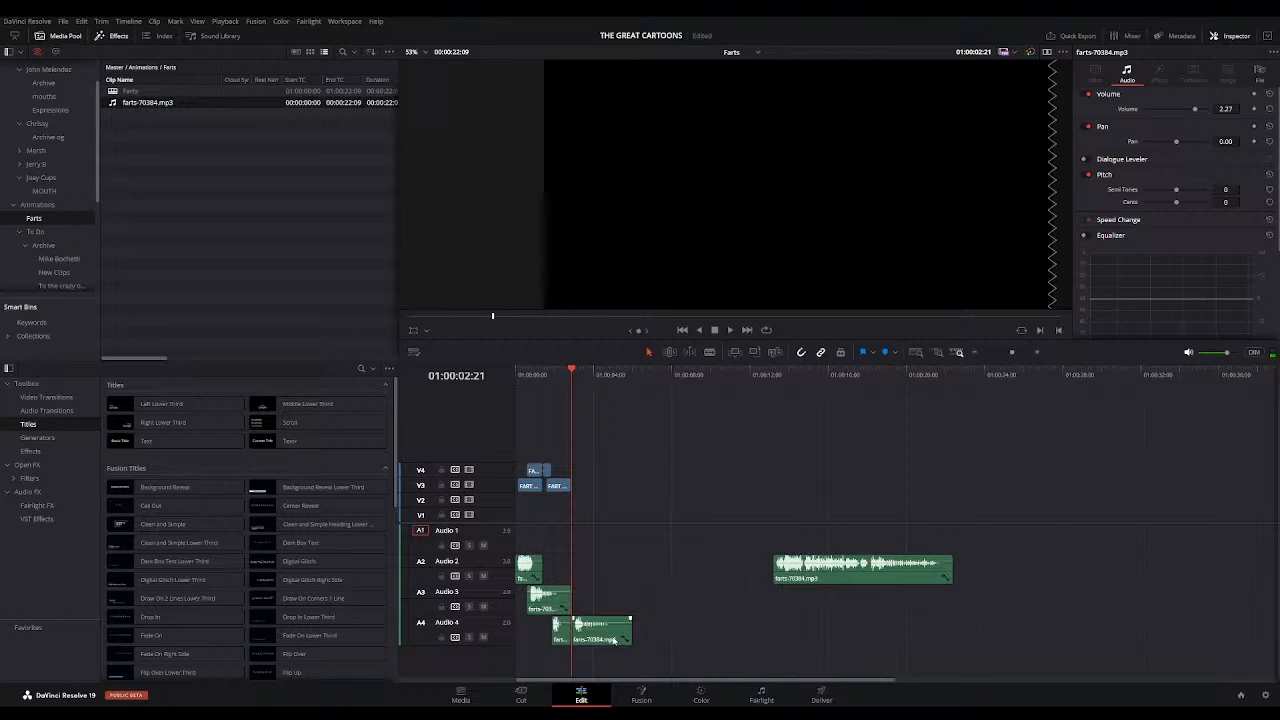
left_click(611, 637)
key("BackSpace")
left_click(857, 576)
key("BackSpace")
Step: Play the trimmed three-layer audio against the cloud animations to check their timing
key("space")
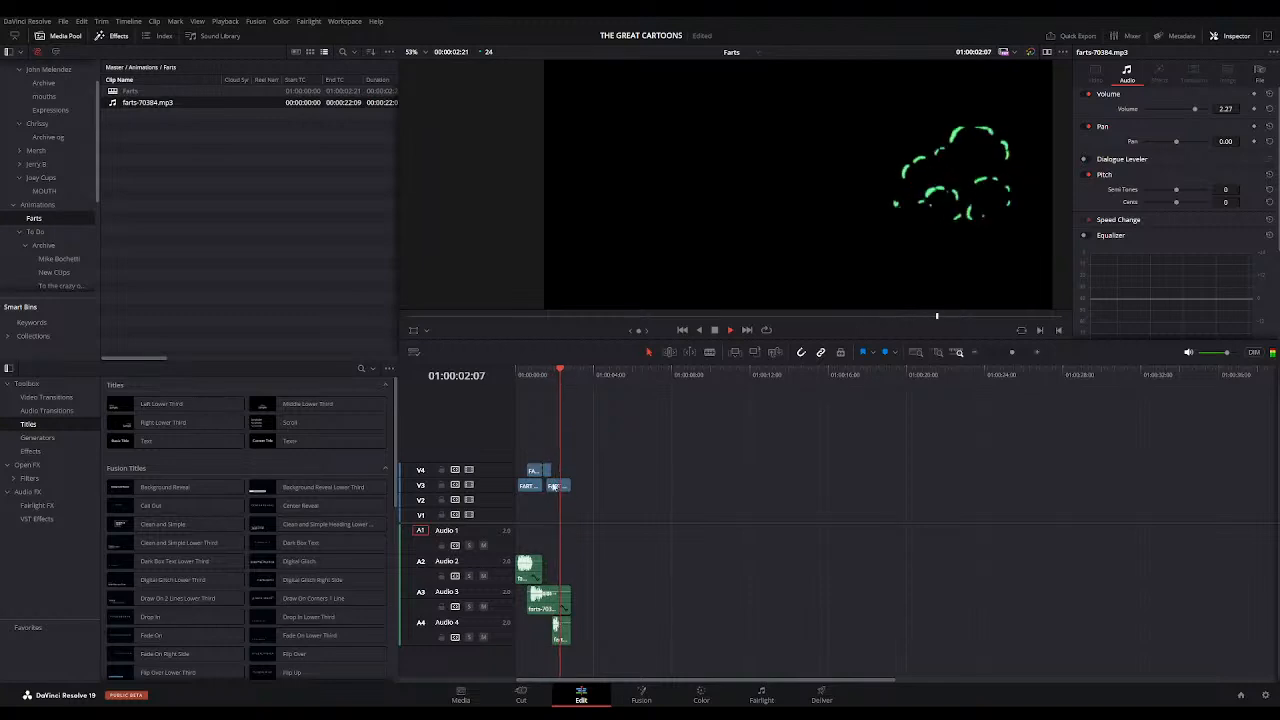
key("Home")
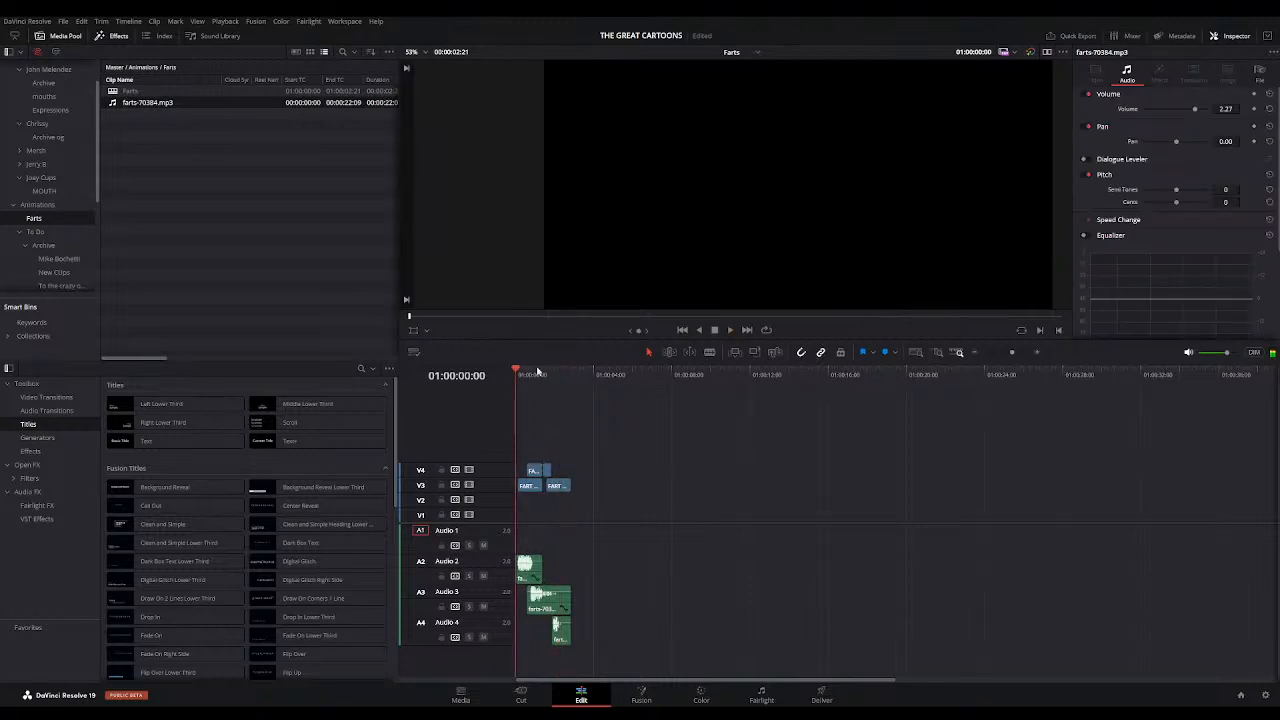
left_click(1040, 354)
left_click(1040, 354)
key("space")
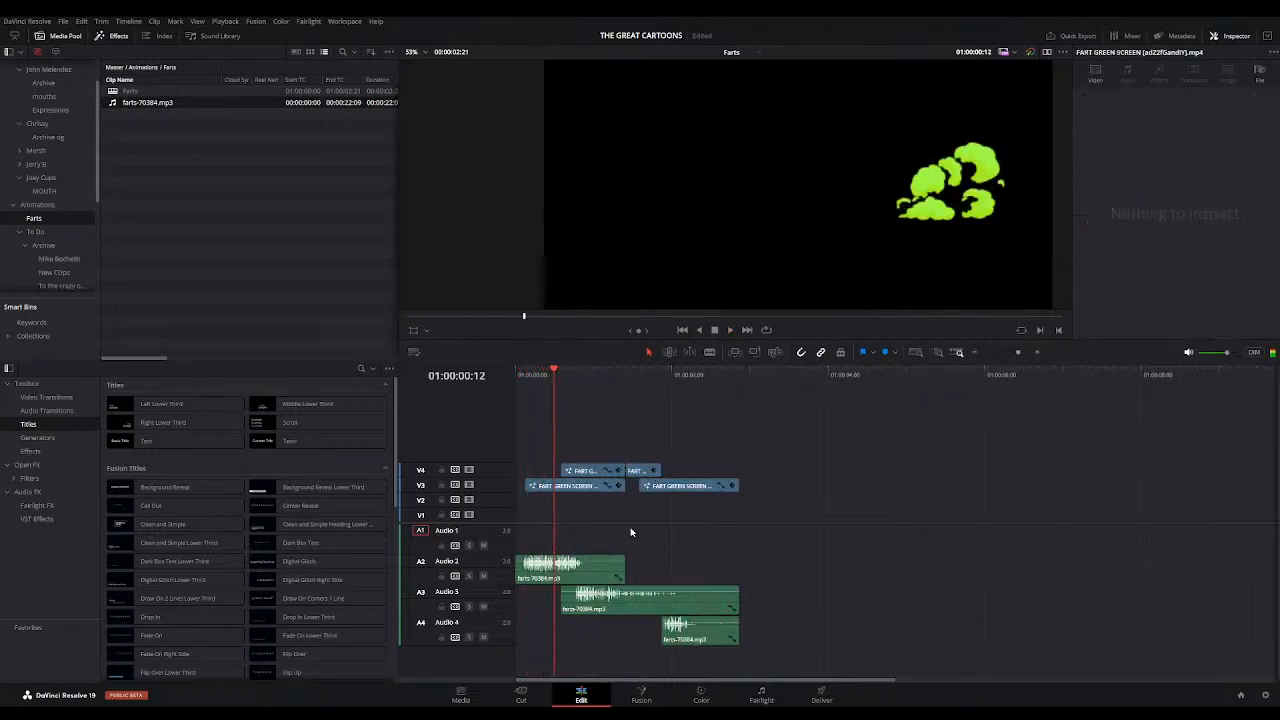
Step: Shift both V4 cloud clips about five frames later and play the timeline to check their sync
left_click_drag(676, 475, 600, 475)
left_click(607, 470)
left_click(607, 394)
key("space")
left_click(538, 376)
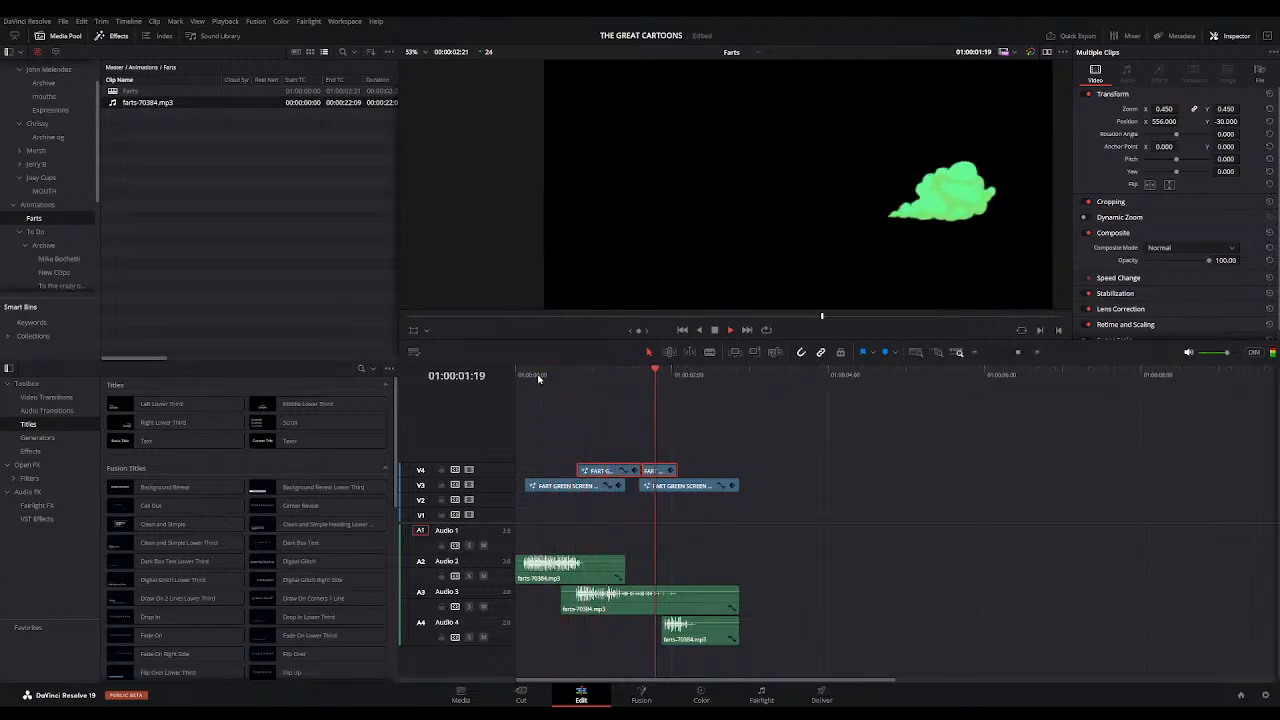
key("space")
left_click(668, 517)
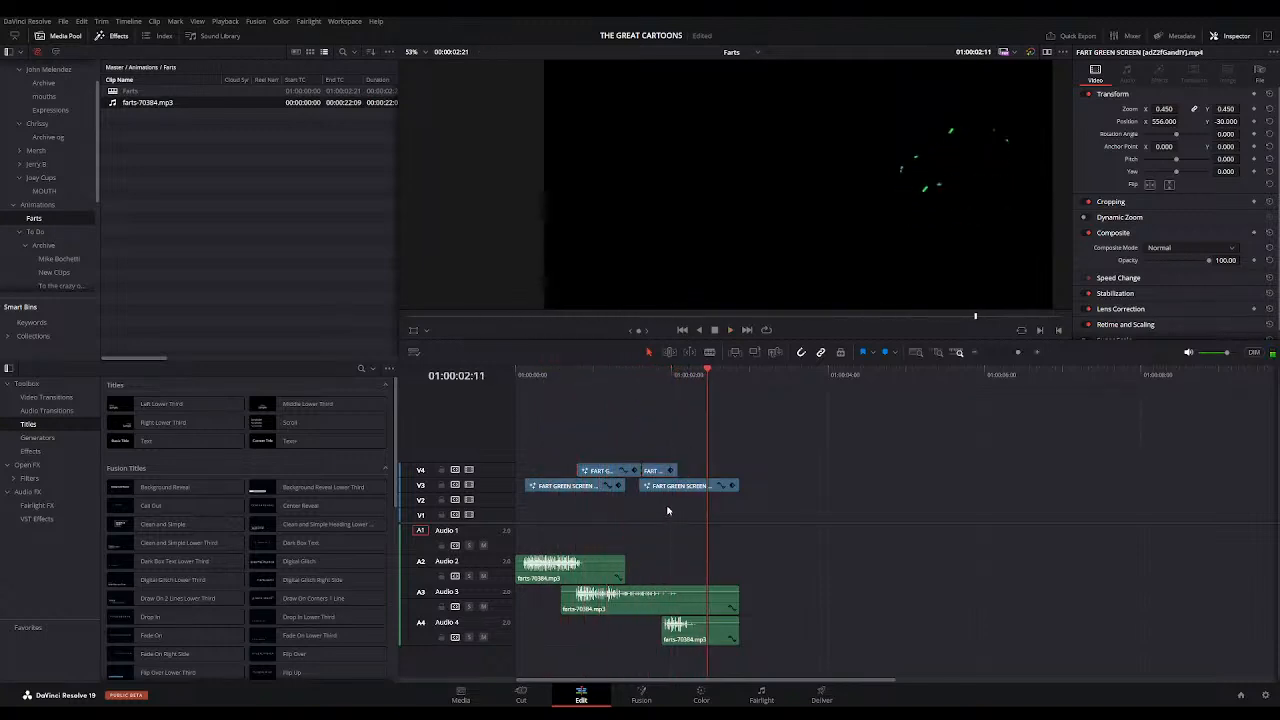
Step: Move the second V3 cloud clip about seven frames later, nudge the Audio 4 clip about two frames later, and play the result
left_click_drag(667, 491, 690, 491)
left_click_drag(687, 640, 693, 640)
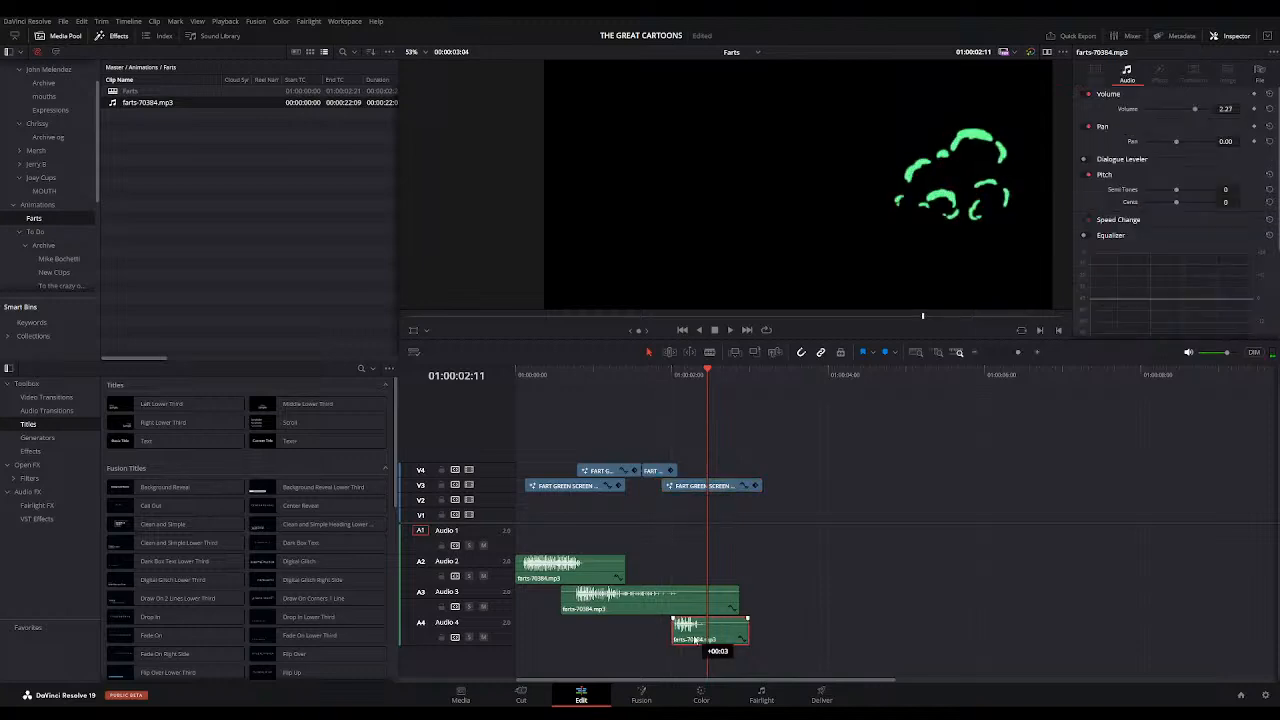
left_click(669, 371)
key("space")
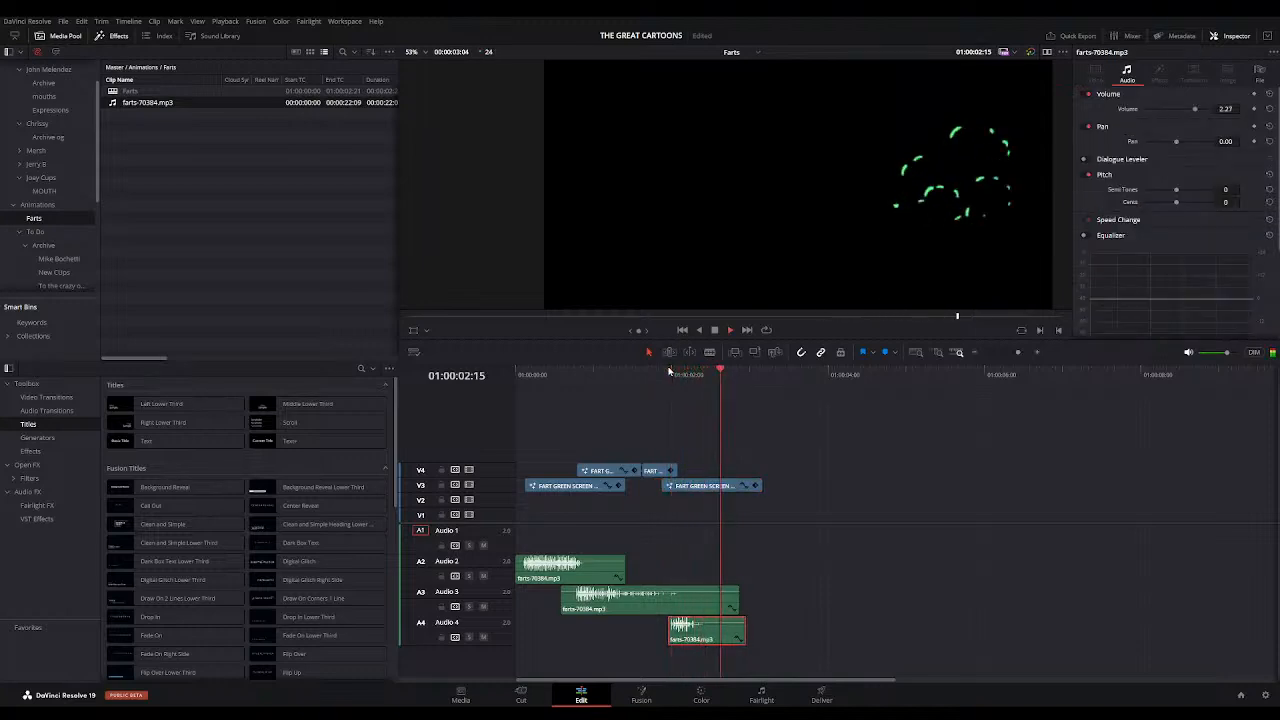
left_click(525, 376)
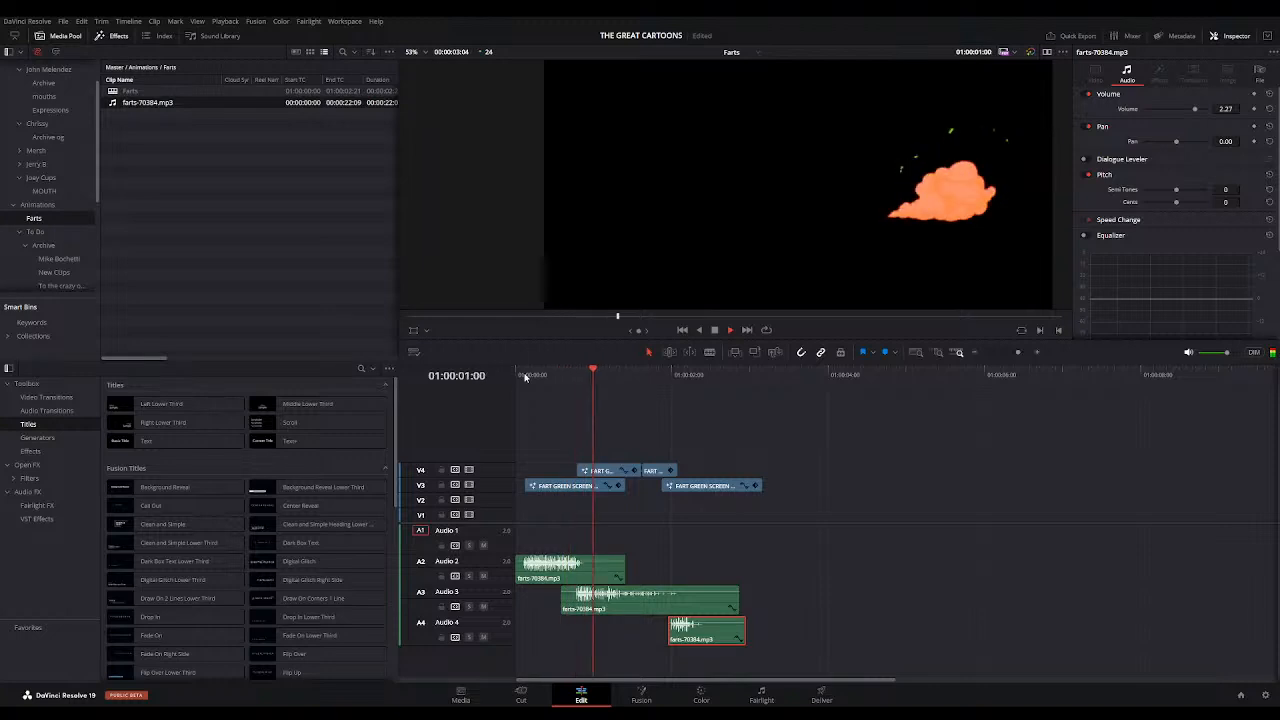
key("space")
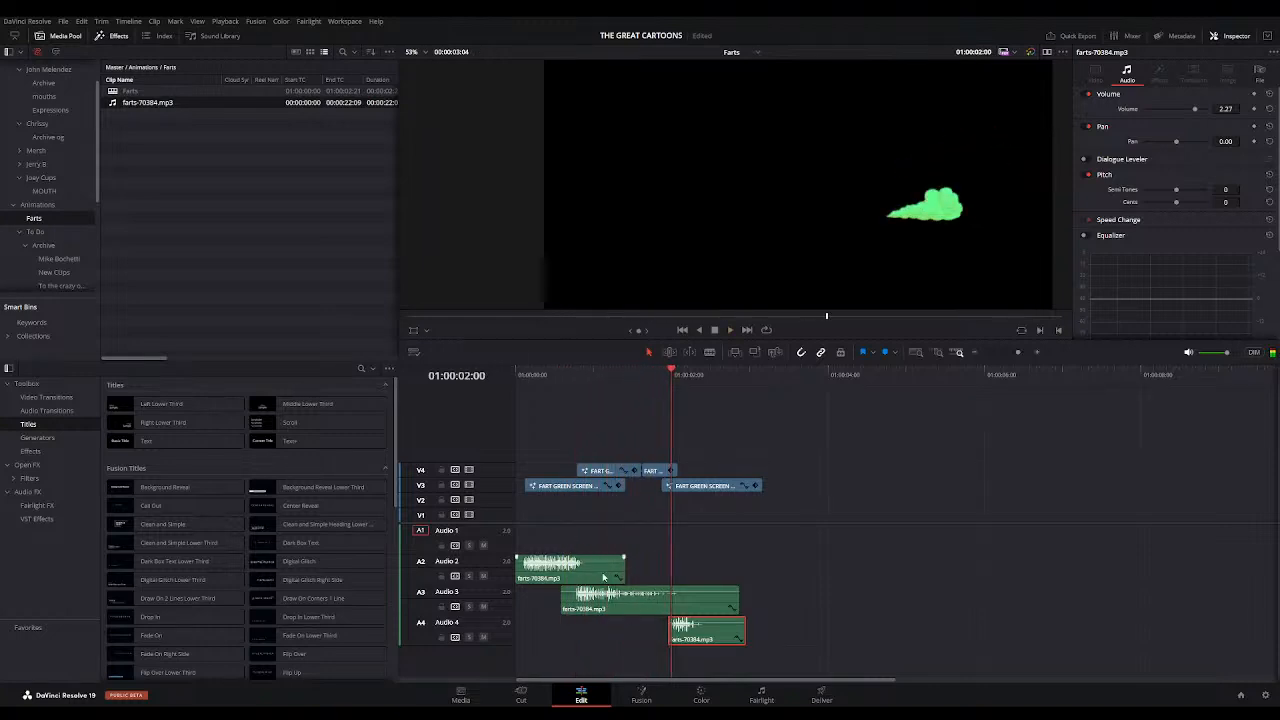
Step: Replace the Audio 3 clip with a copy of the Audio 2 clip starting about 01:00:00:22, and play it
left_click(641, 607)
key("Delete")
left_click(617, 578)
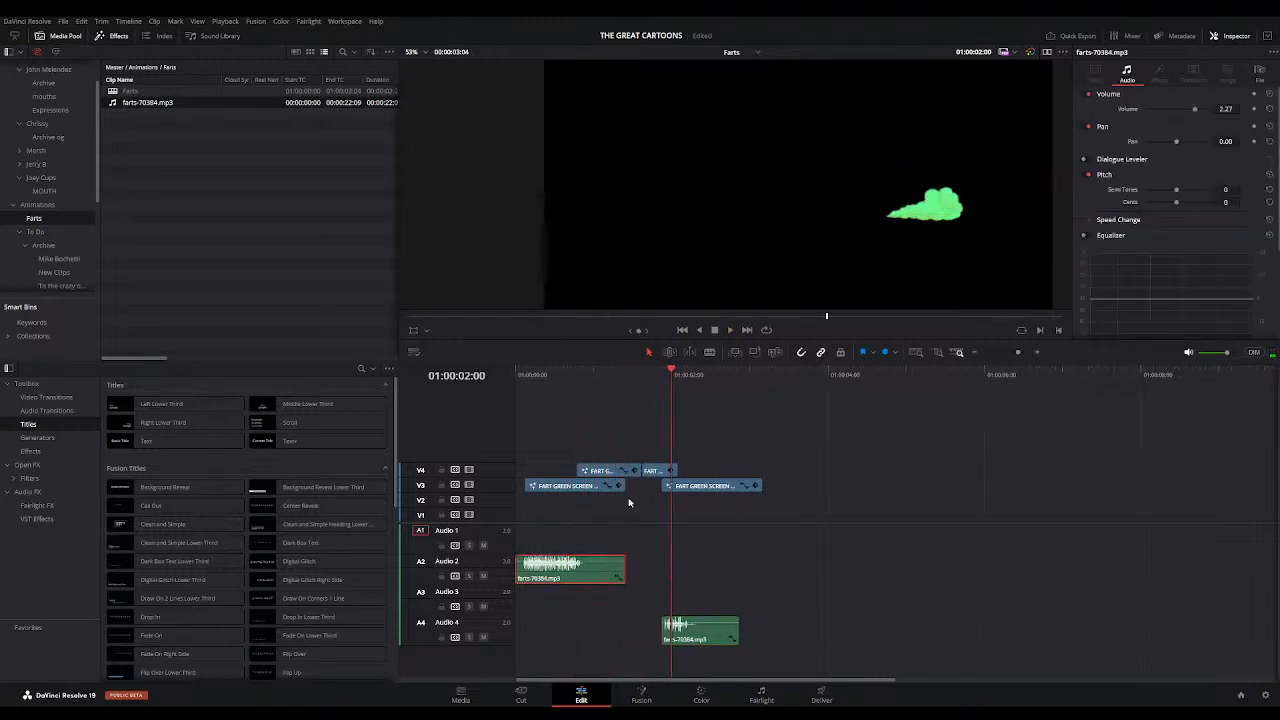
key("ctrl+v")
left_click_drag(711, 571, 627, 602)
left_click_drag(530, 376, 517, 376)
key("space")
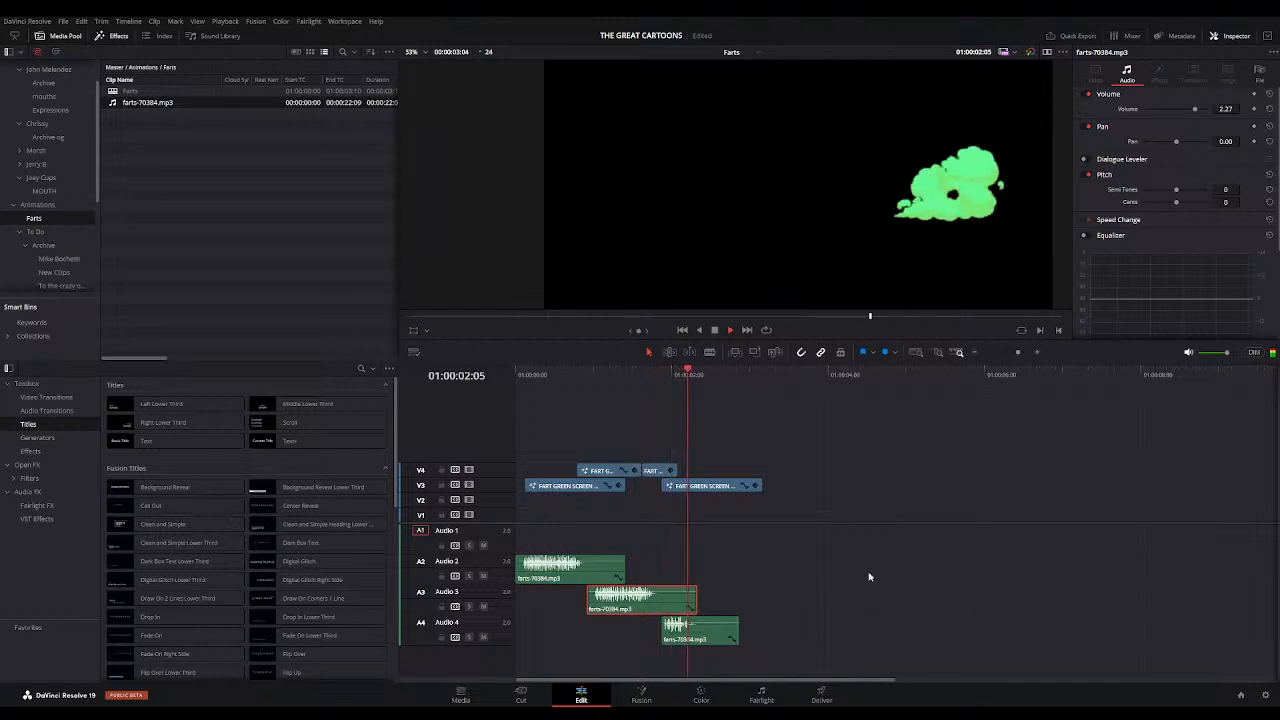
Step: Paste a copy of the Audio 4 clip on the same track, starting about 01:00:02:18
left_click(726, 635)
key("ctrl+v")
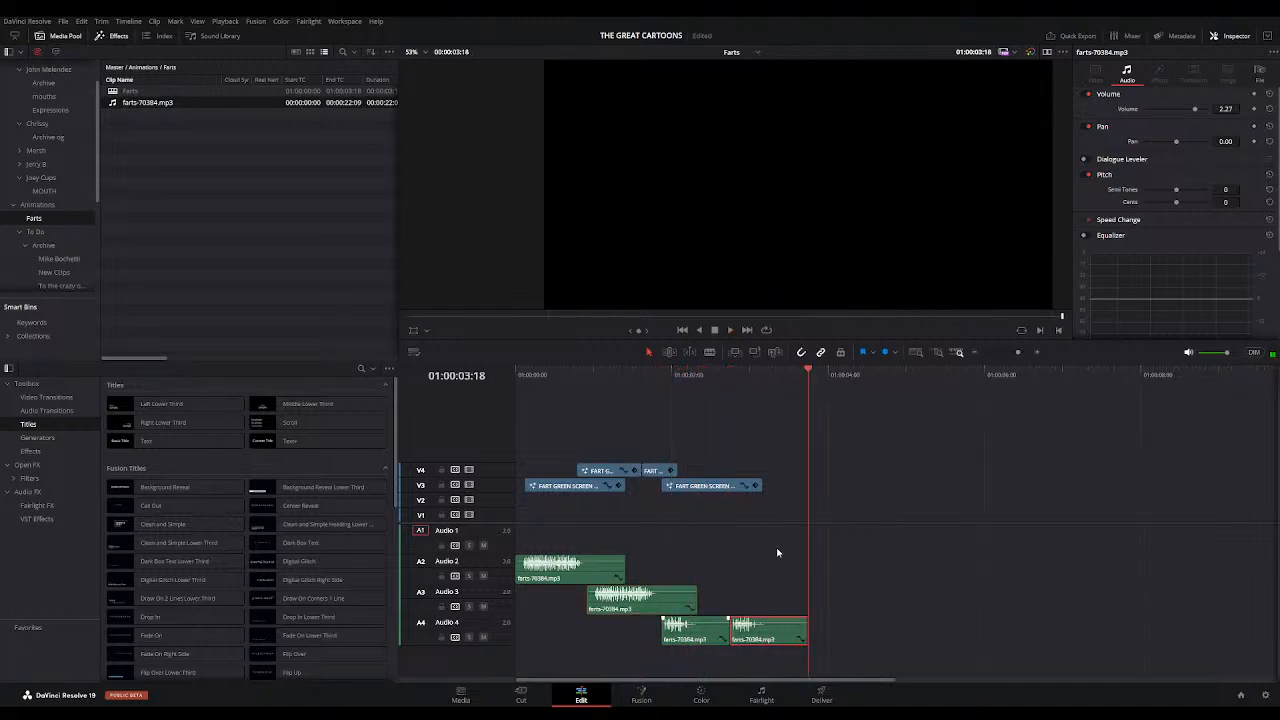
Step: Move the pasted short sound clip onto Audio 3, over the existing clip's start at about 01:00:00:22, and play the timeline
left_click_drag(765, 628, 622, 600)
left_click(521, 378)
key("space")
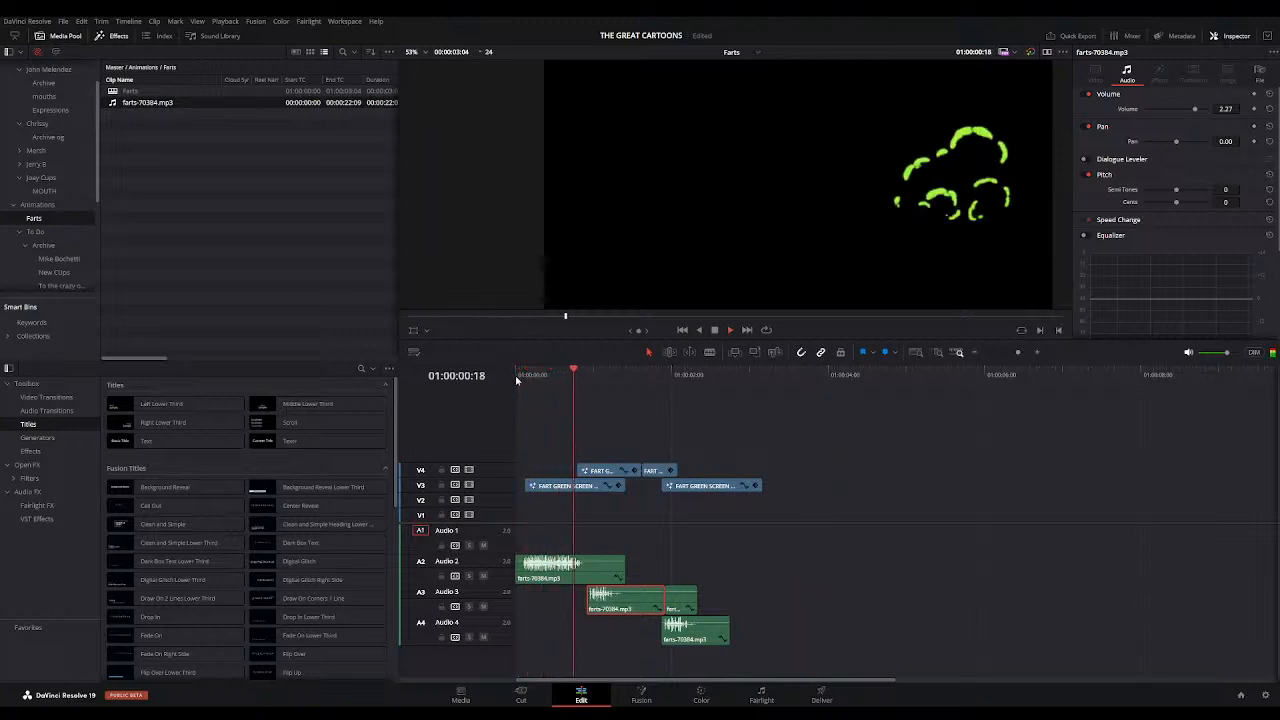
key("space")
left_click(524, 374)
key("space")
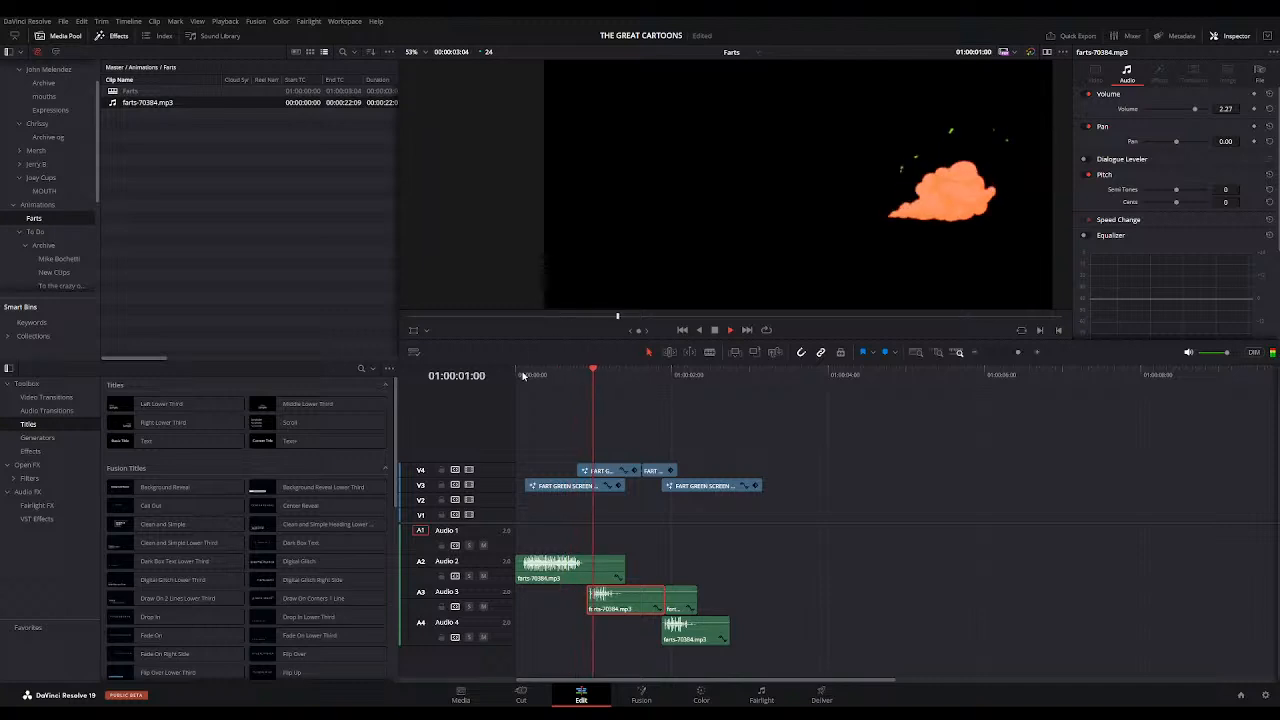
key("space")
left_click(525, 374)
Step: Try a copy of the short sound clip over the start of the Audio 2 clip, remove it and replay the timeline
key("ctrl+v")
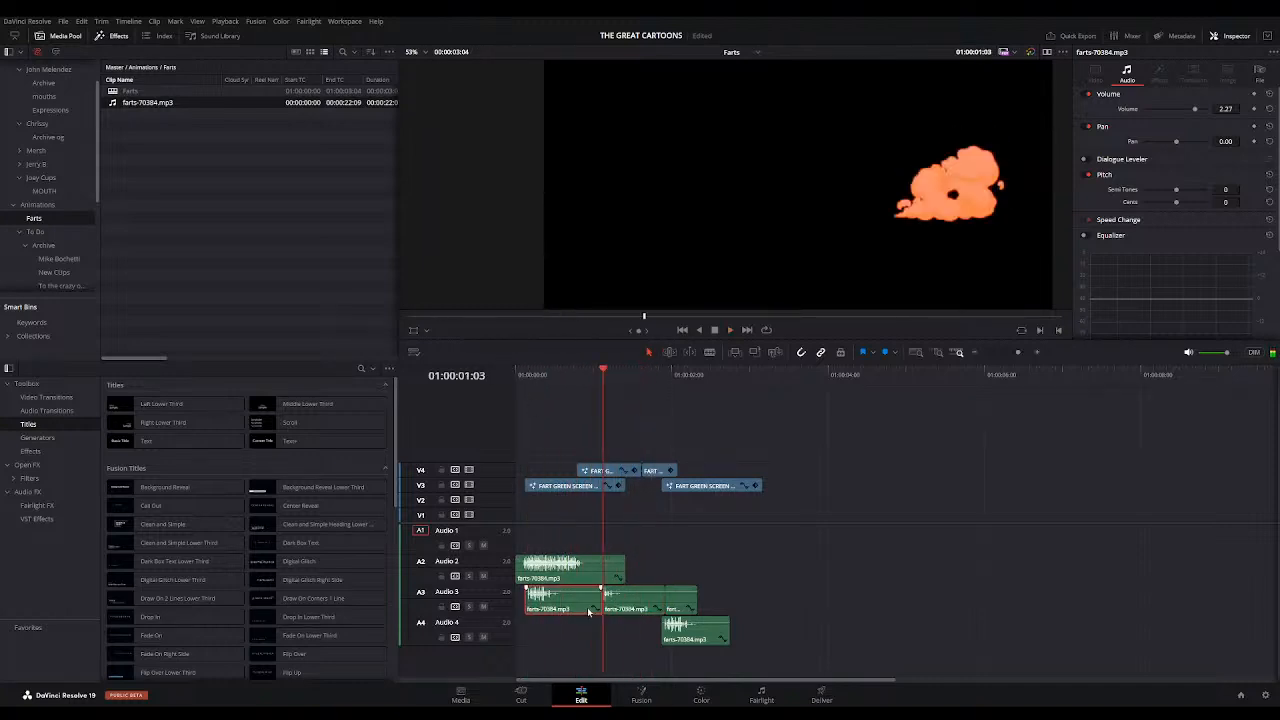
key("ctrl+z")
left_click(803, 374)
key("ctrl+v")
left_click_drag(853, 605, 579, 572)
left_click(514, 376)
key("space")
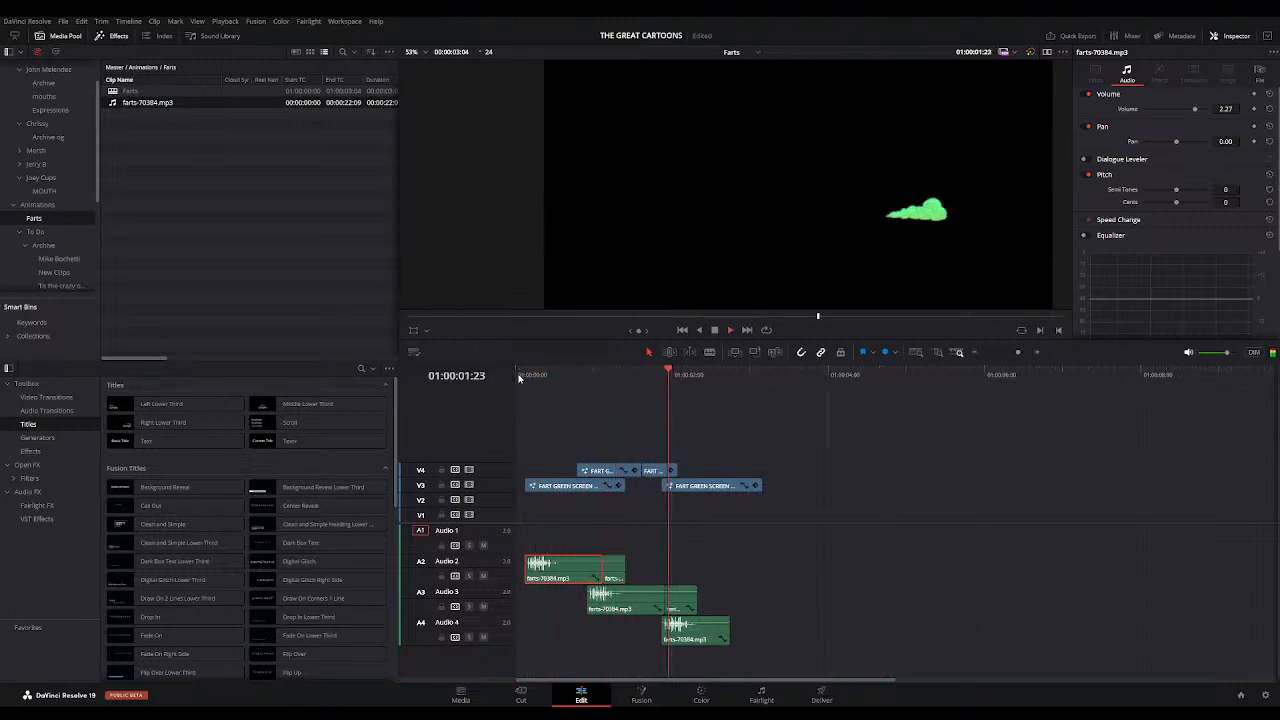
key("ctrl+z")
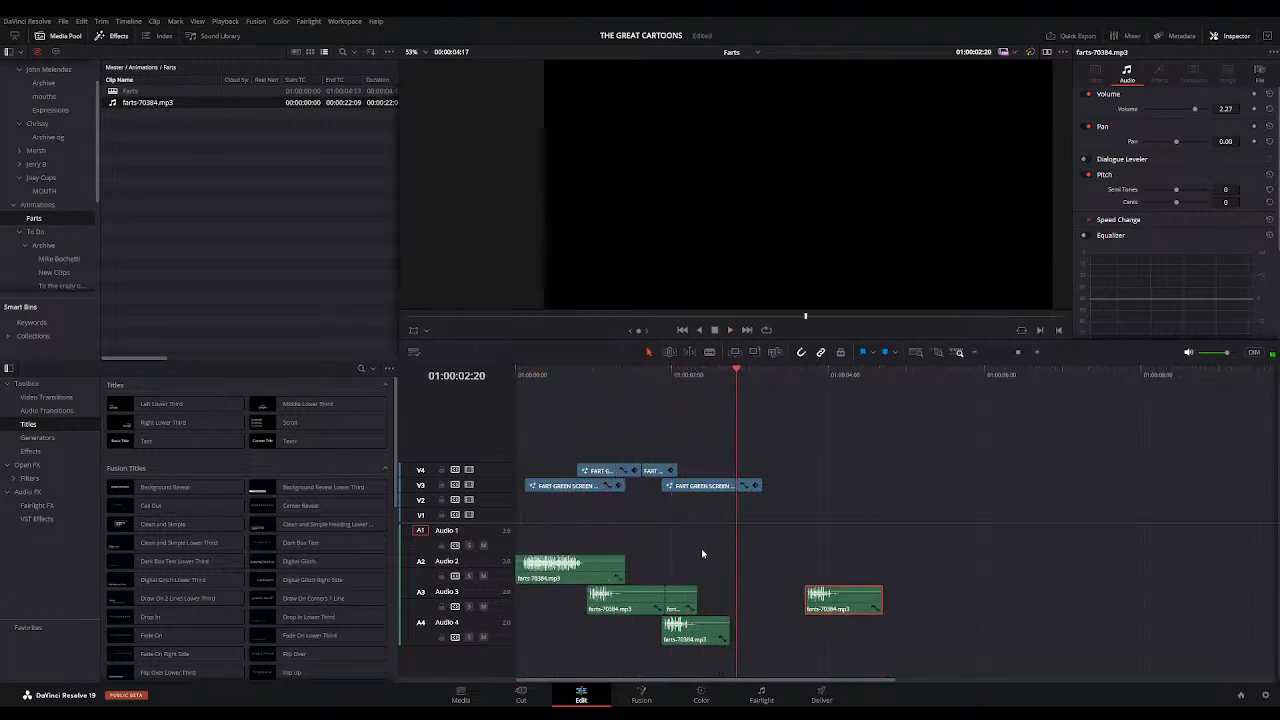
key("BackSpace")
left_click(527, 376)
key("space")
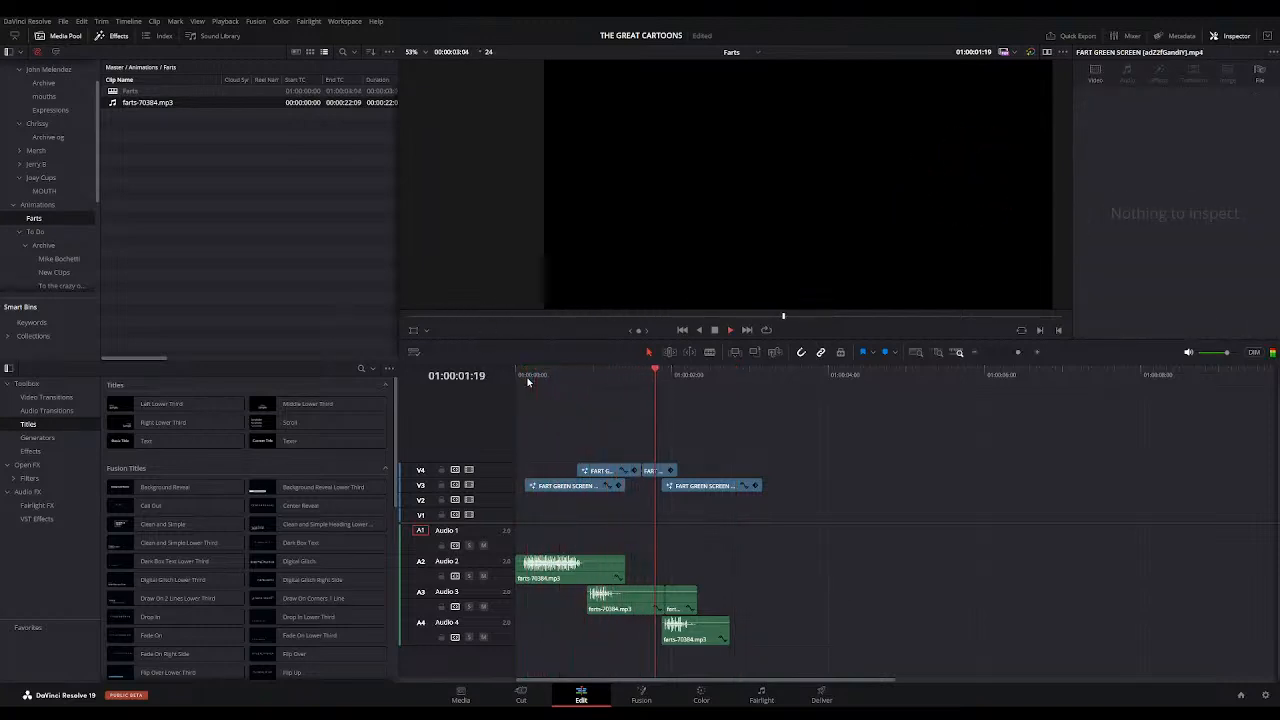
key("space")
Step: Move the four cloud clips up two tracks to V5 and V6, and all sound clips down one track to Audio 3–5
left_click_drag(795, 646, 522, 407)
left_click(600, 507)
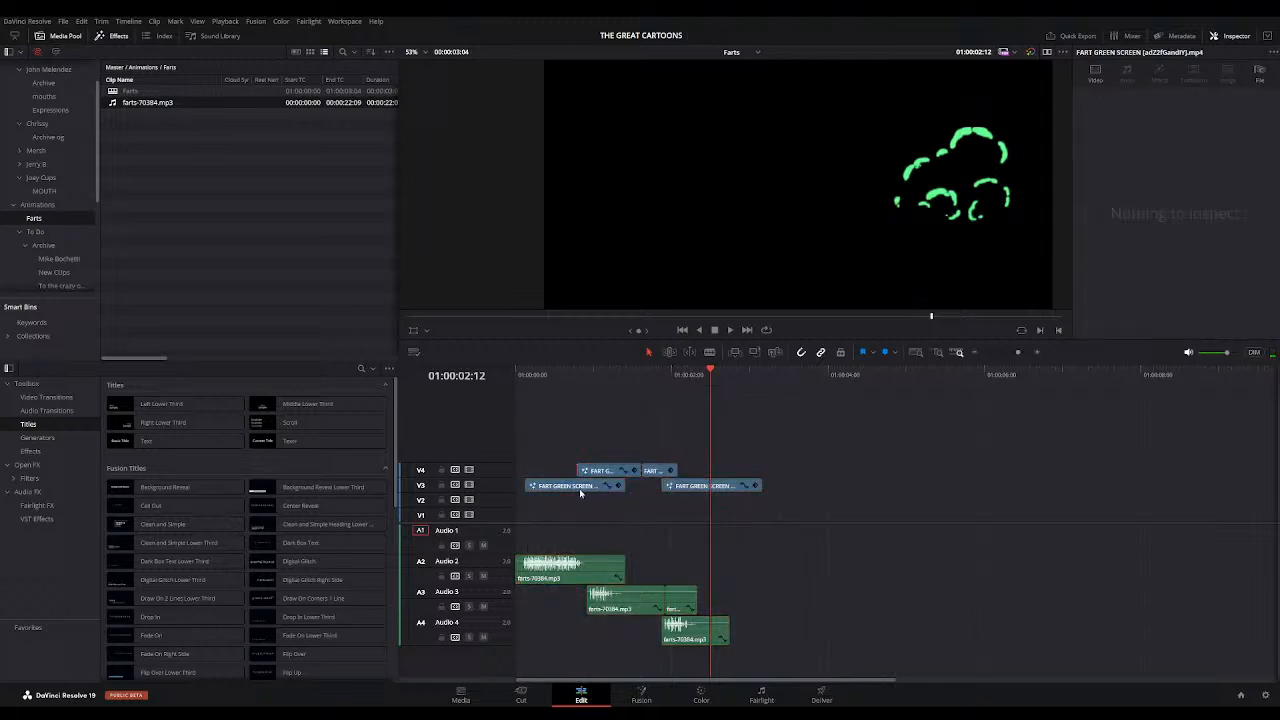
left_click_drag(826, 520, 494, 453)
left_click_drag(568, 486, 567, 441)
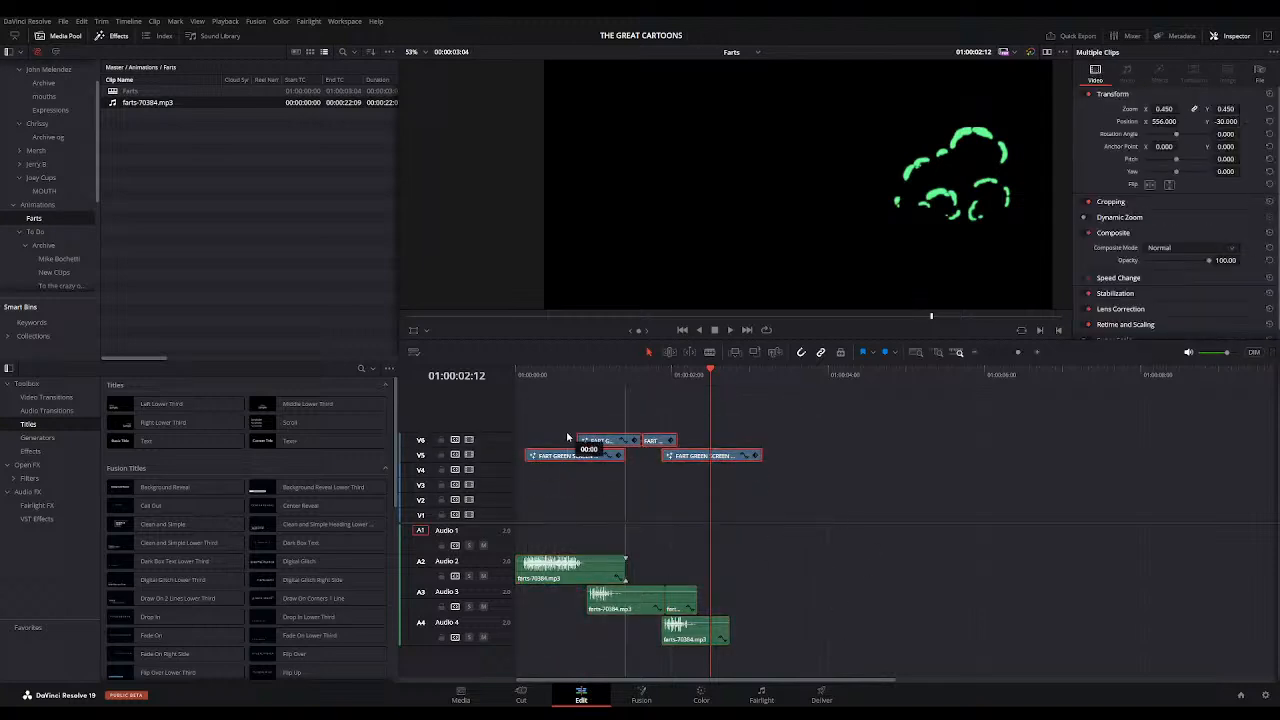
left_click_drag(526, 532, 788, 657)
left_click_drag(569, 565, 575, 603)
Step: Copy all the Farts clips, paste them into the no gig timeline near 01:01:08:00, and play them
left_click_drag(789, 652, 503, 366)
scroll(80, 200, "up", 2)
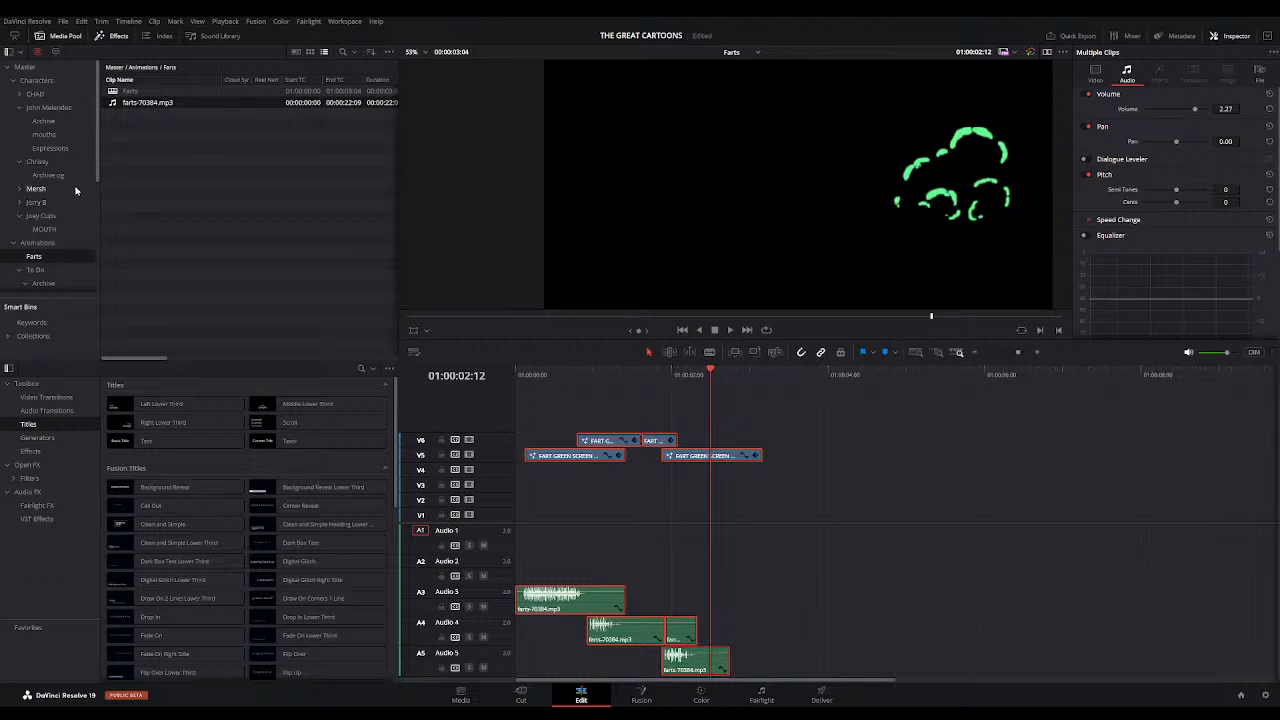
scroll(42, 215, "down", 6)
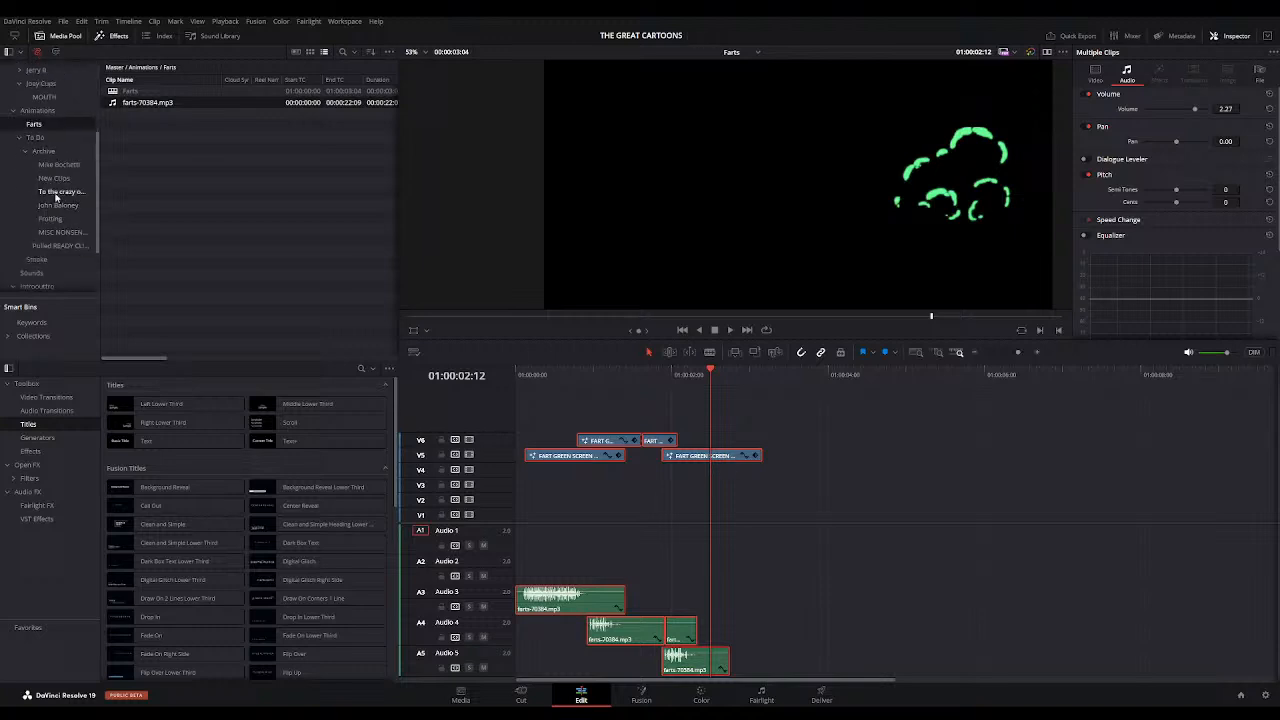
left_click(56, 166)
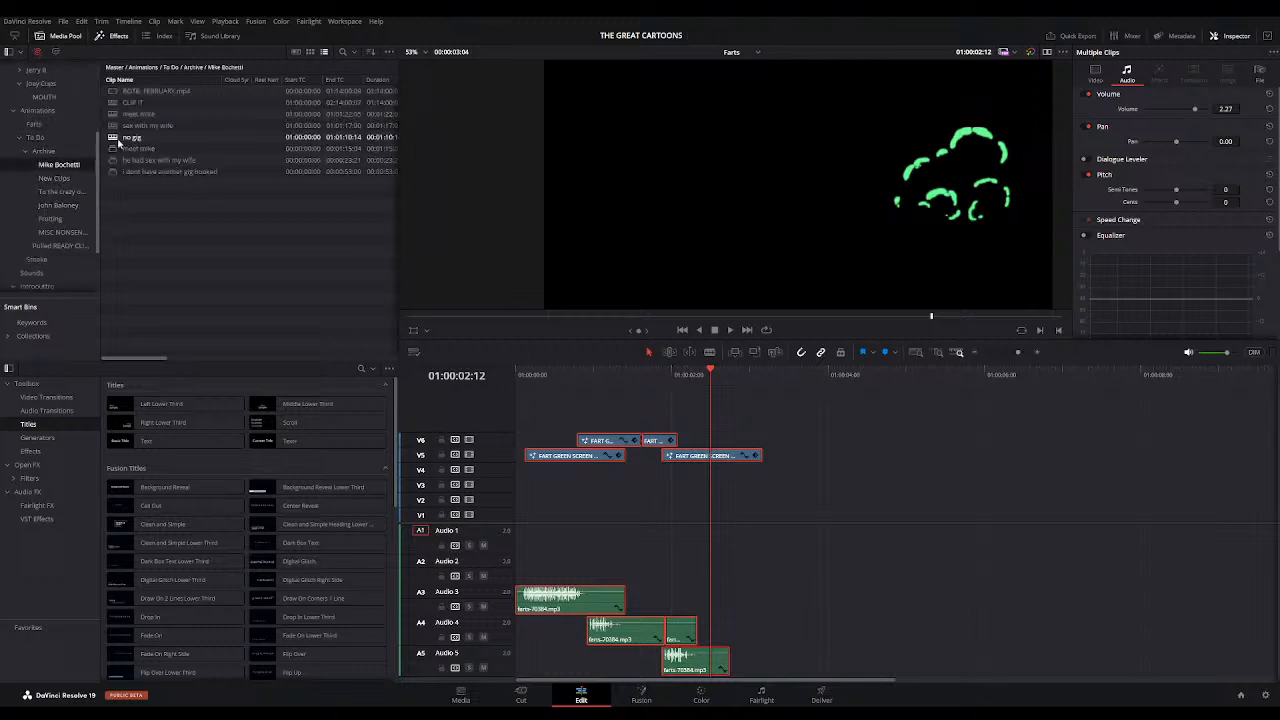
double_click(125, 138)
left_click(995, 382)
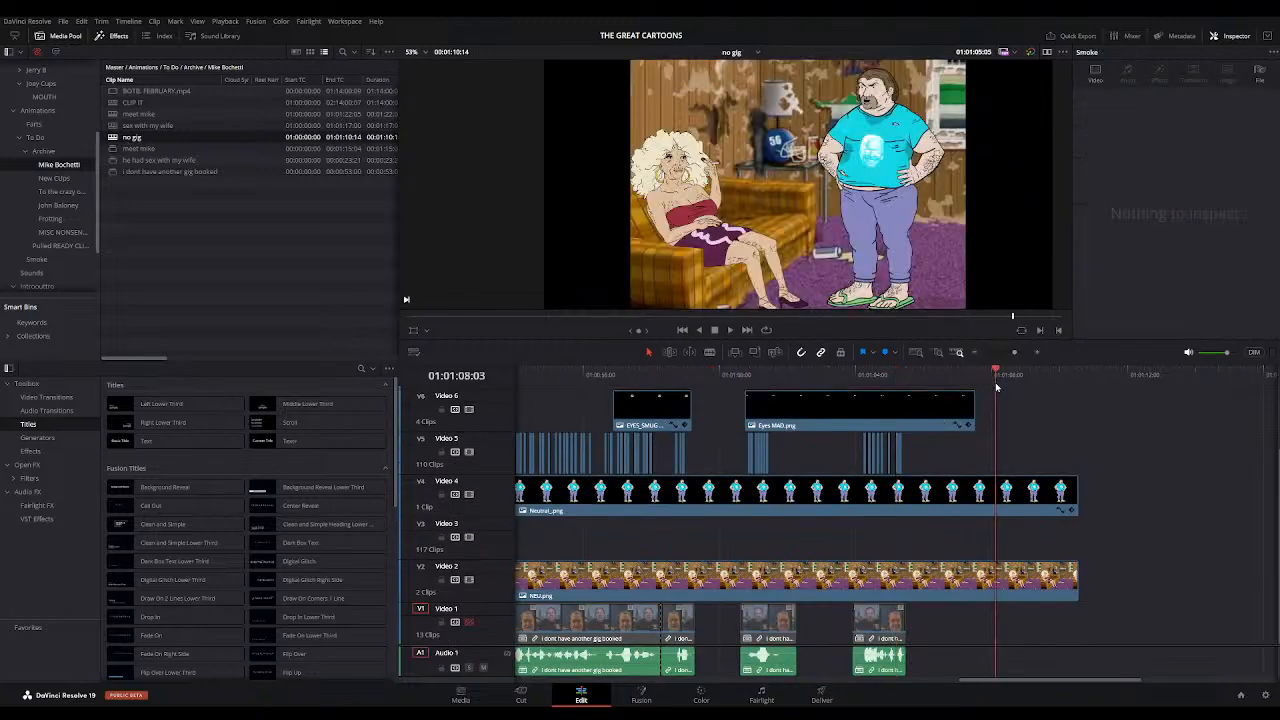
key("ctrl+v")
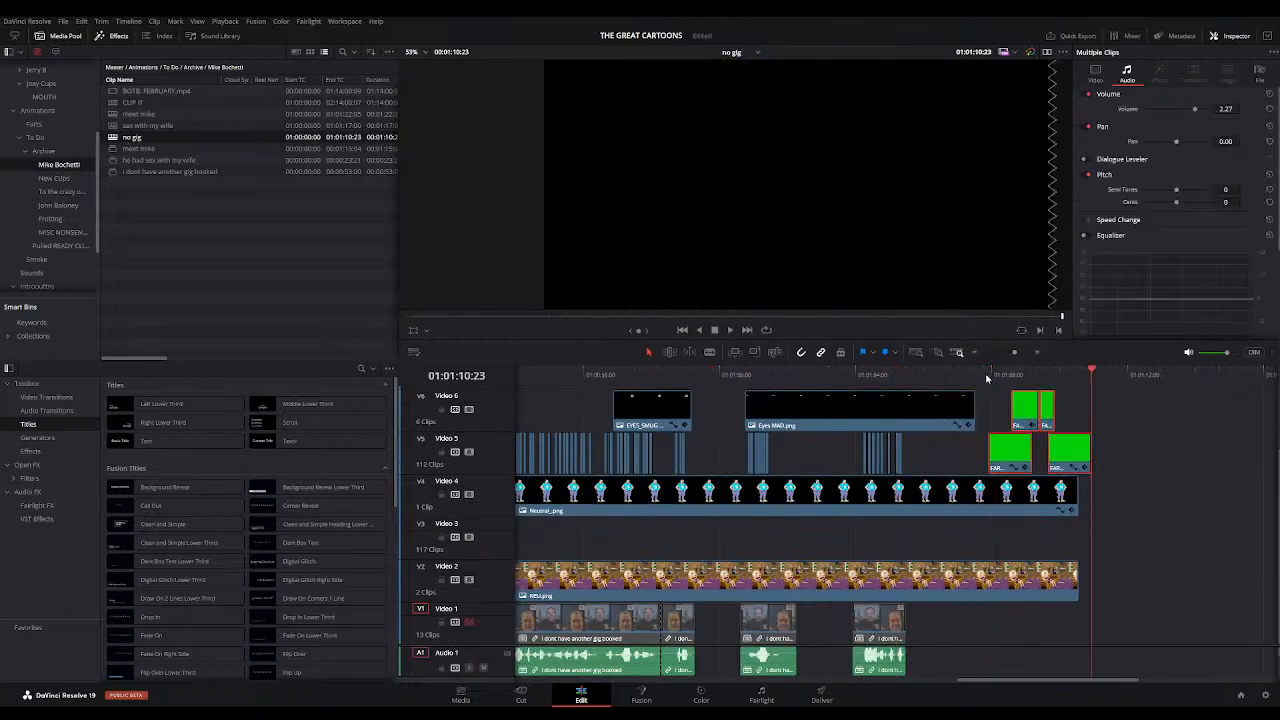
left_click(987, 378)
key("space")
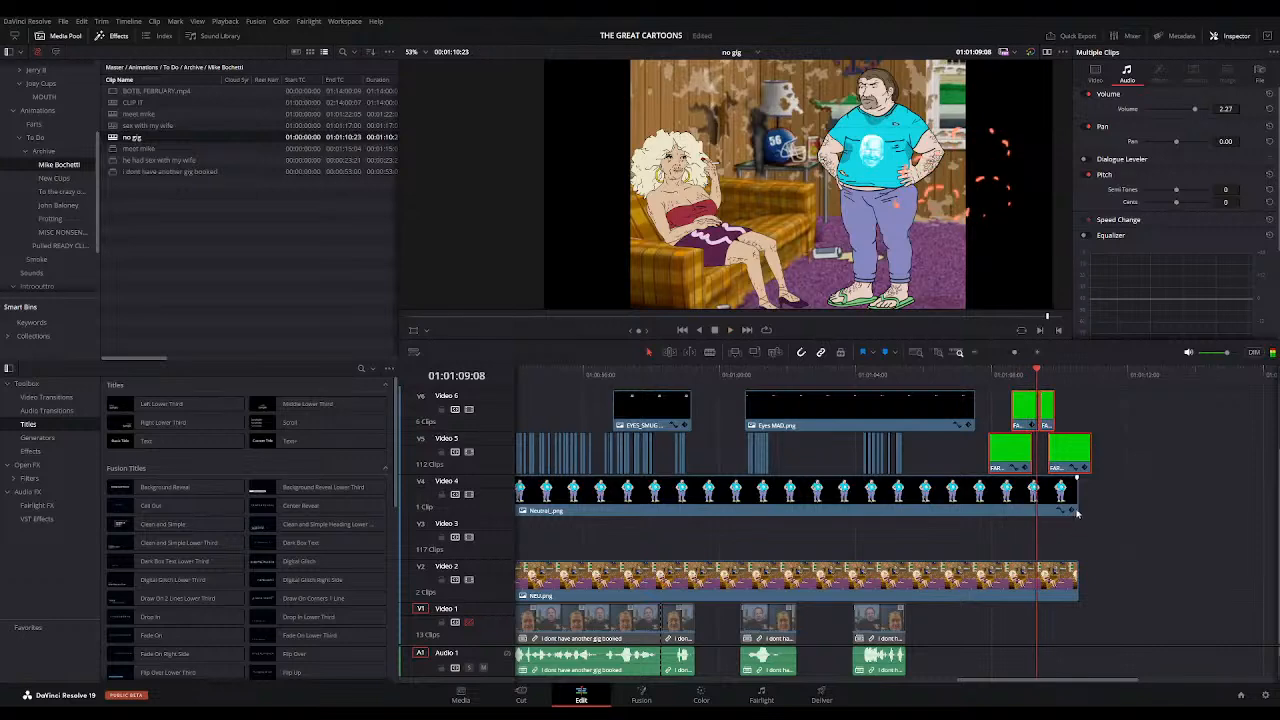
Step: Extend the Video 2 clip, Neutral_.png and the last Smoke clip to about 01:01:11:10 and play the ending
left_click_drag(1077, 500, 1088, 489)
left_click_drag(1078, 577, 1106, 578)
left_click_drag(1090, 500, 1106, 500)
scroll(1110, 500, "up", 3)
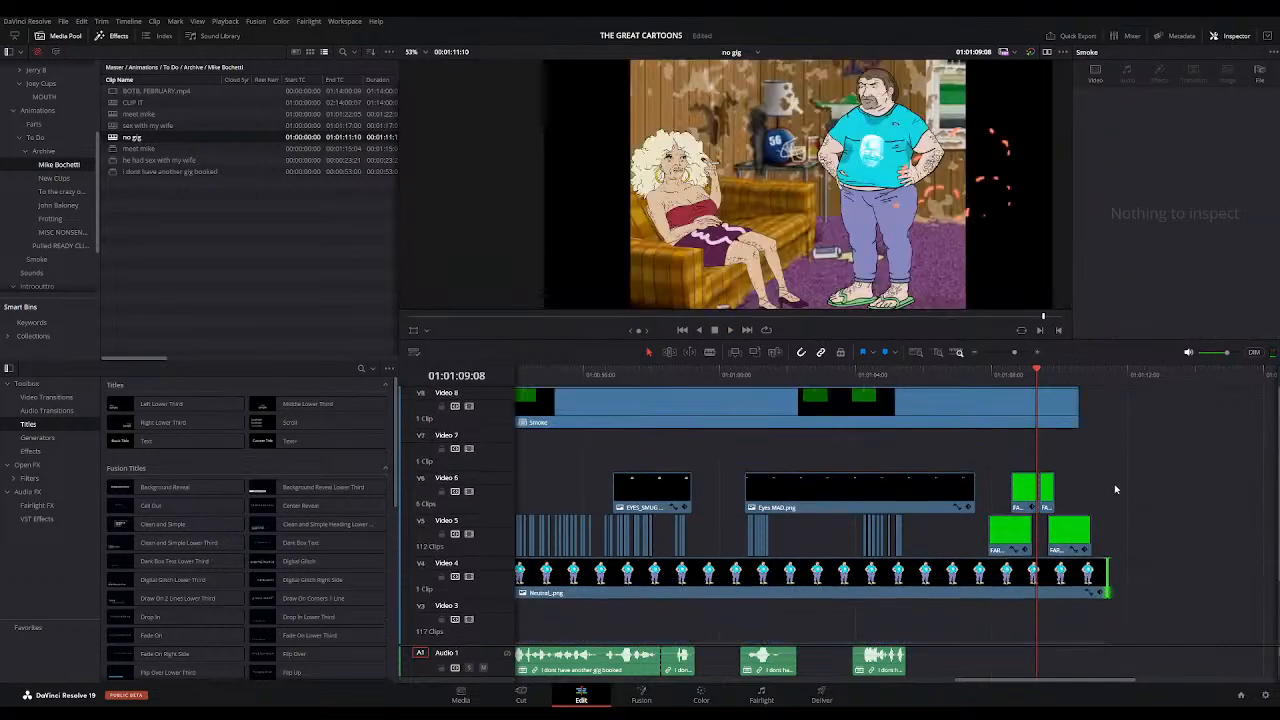
left_click_drag(1076, 413, 1108, 414)
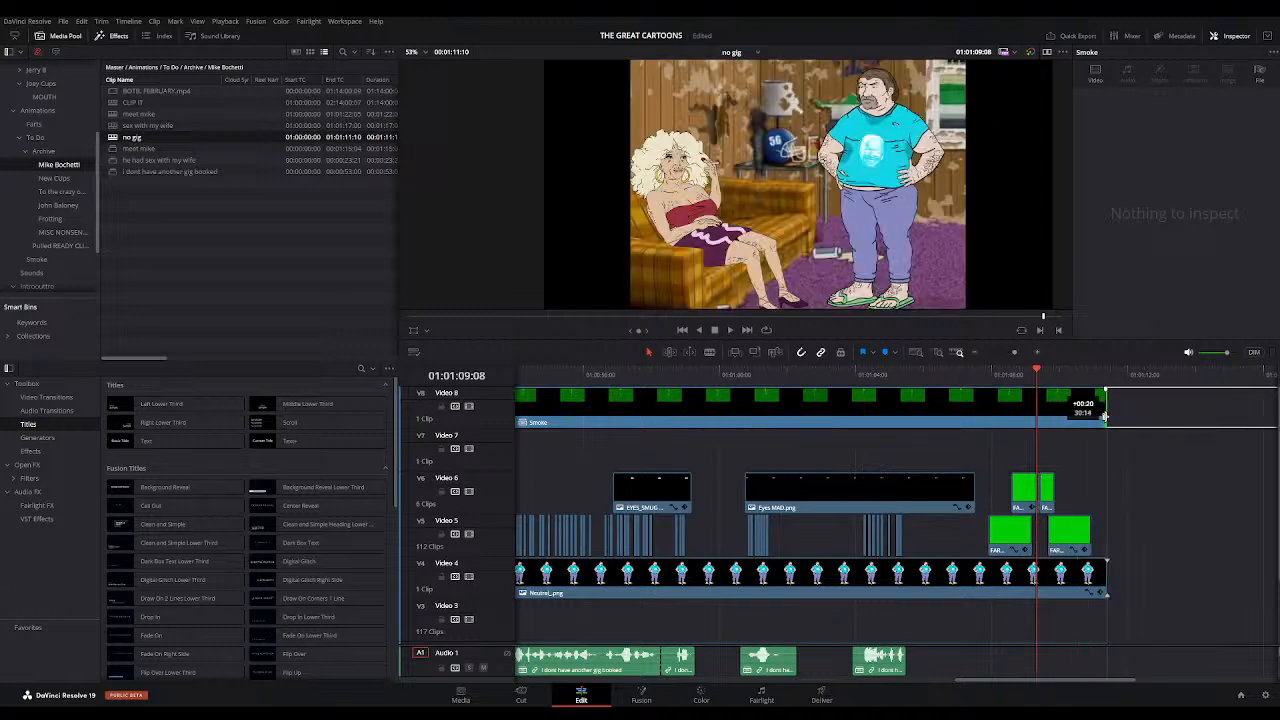
scroll(1134, 523, "down", 3)
scroll(950, 455, "up", 2)
left_click(992, 374)
key("space")
key("space")
Step: Select the four pasted cloud clips and set their position to X -34 and Y -119
left_click_drag(1111, 514, 993, 462)
scroll(1164, 544, "down", 1)
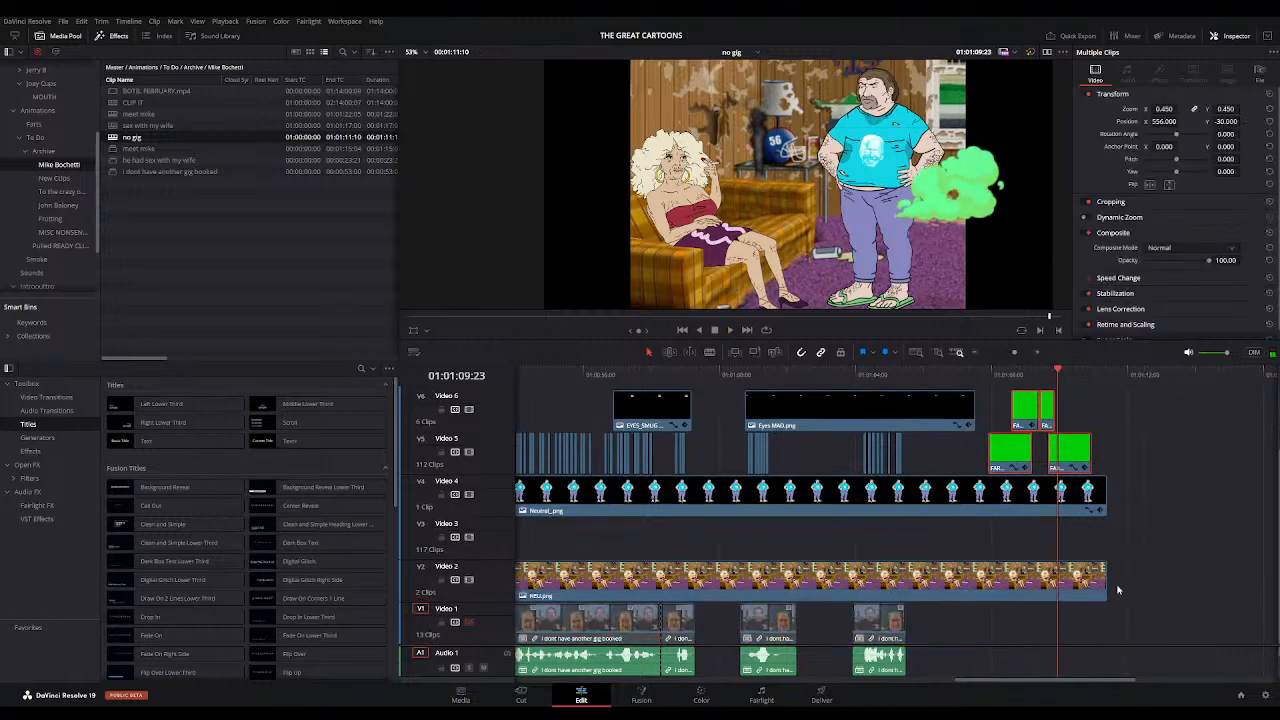
scroll(1091, 655, "down", 4)
left_click_drag(1090, 645, 968, 552)
scroll(1082, 448, "up", 2)
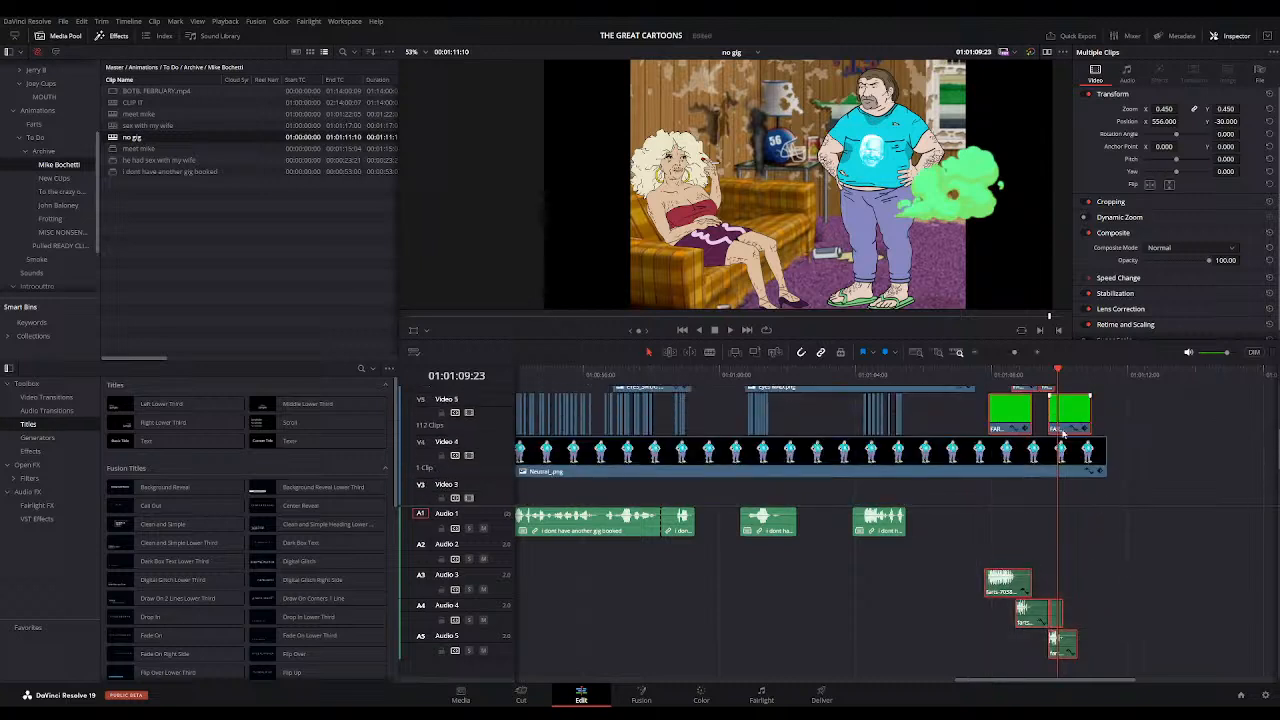
scroll(1082, 460, "up", 2)
left_click_drag(1118, 482, 1007, 416)
left_click_drag(1181, 121, 895, 123)
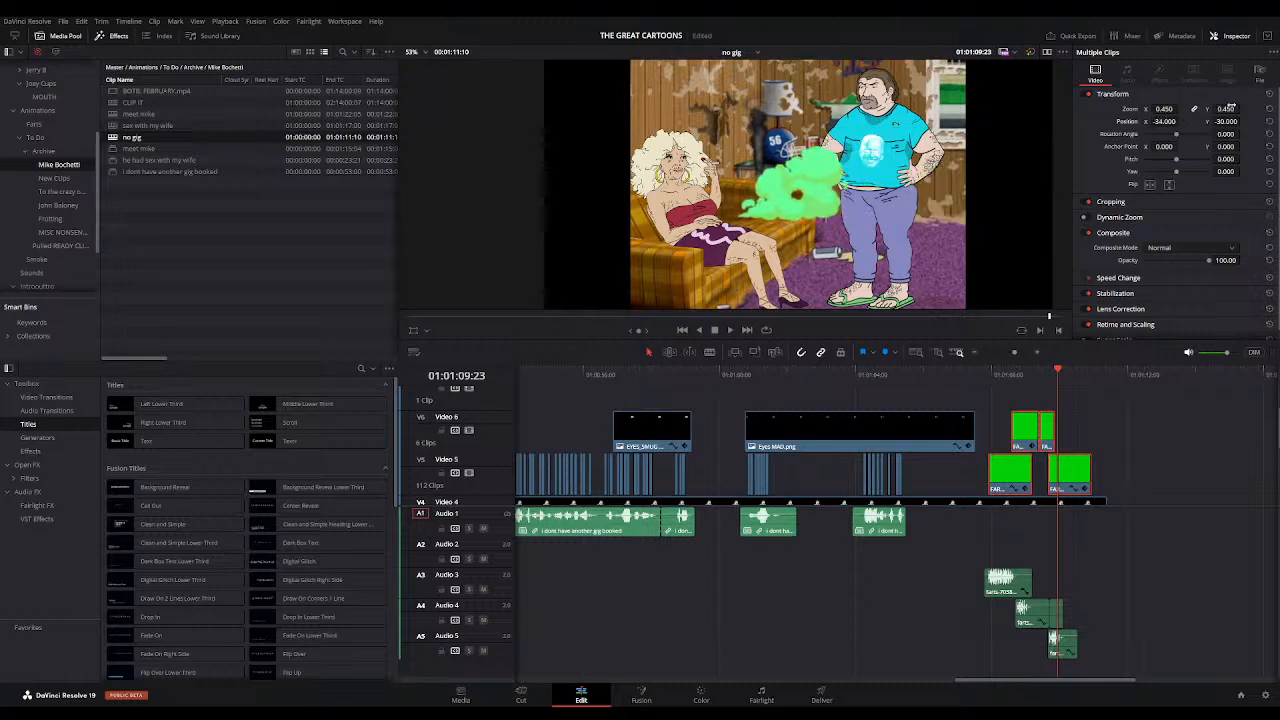
left_click_drag(1228, 121, 1242, 121)
Step: Play the cloud effect, set the four cloud clips' X position to -5, and play it again
left_click(985, 374)
key("space")
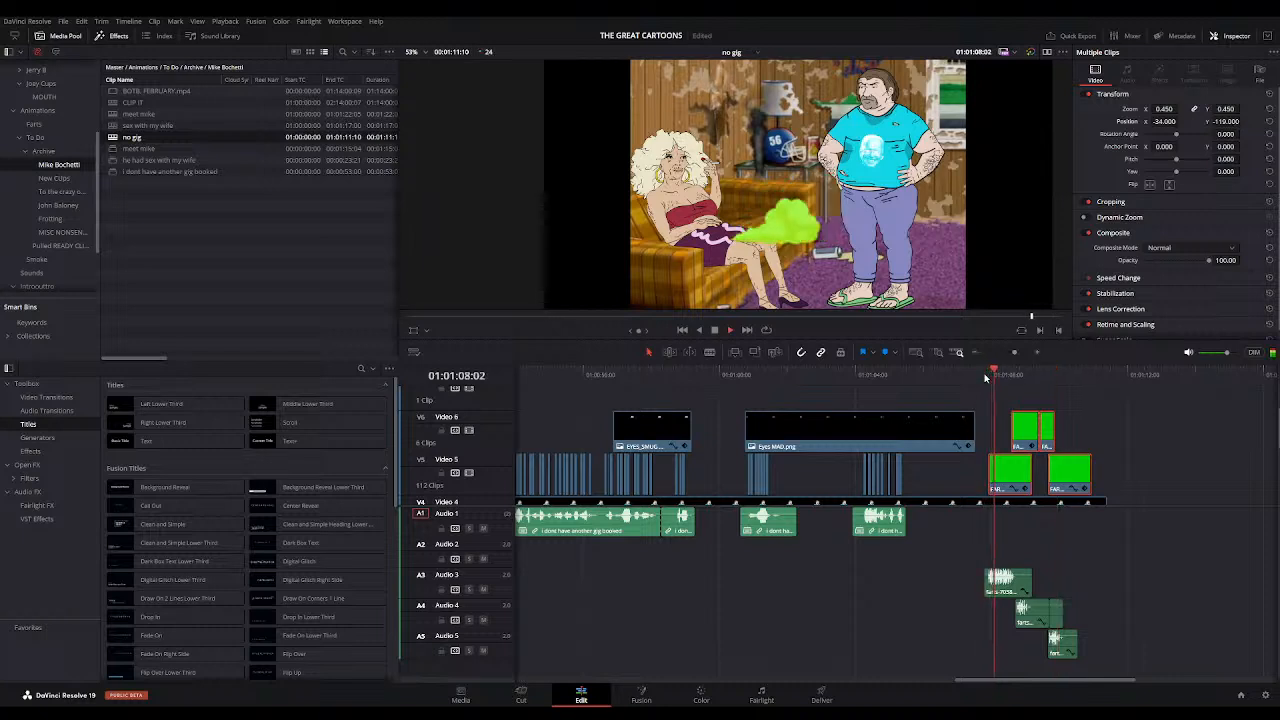
left_click_drag(997, 376, 986, 376)
key("Right")
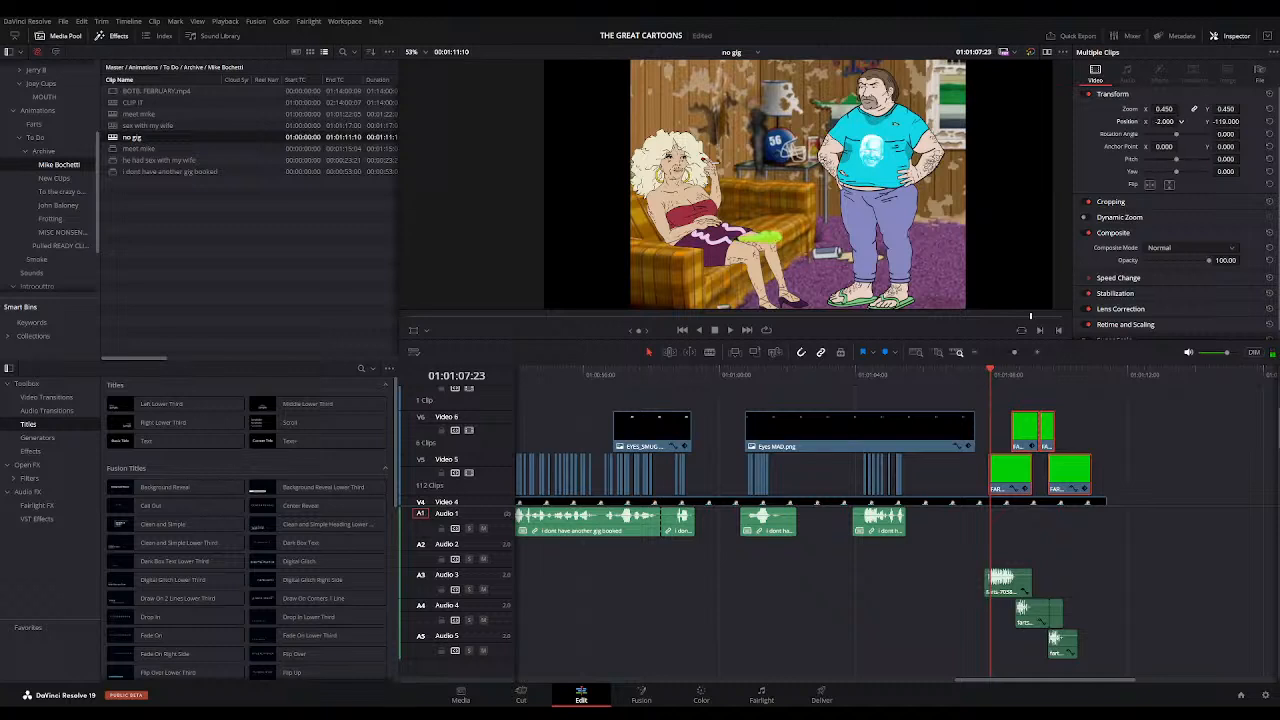
key("space")
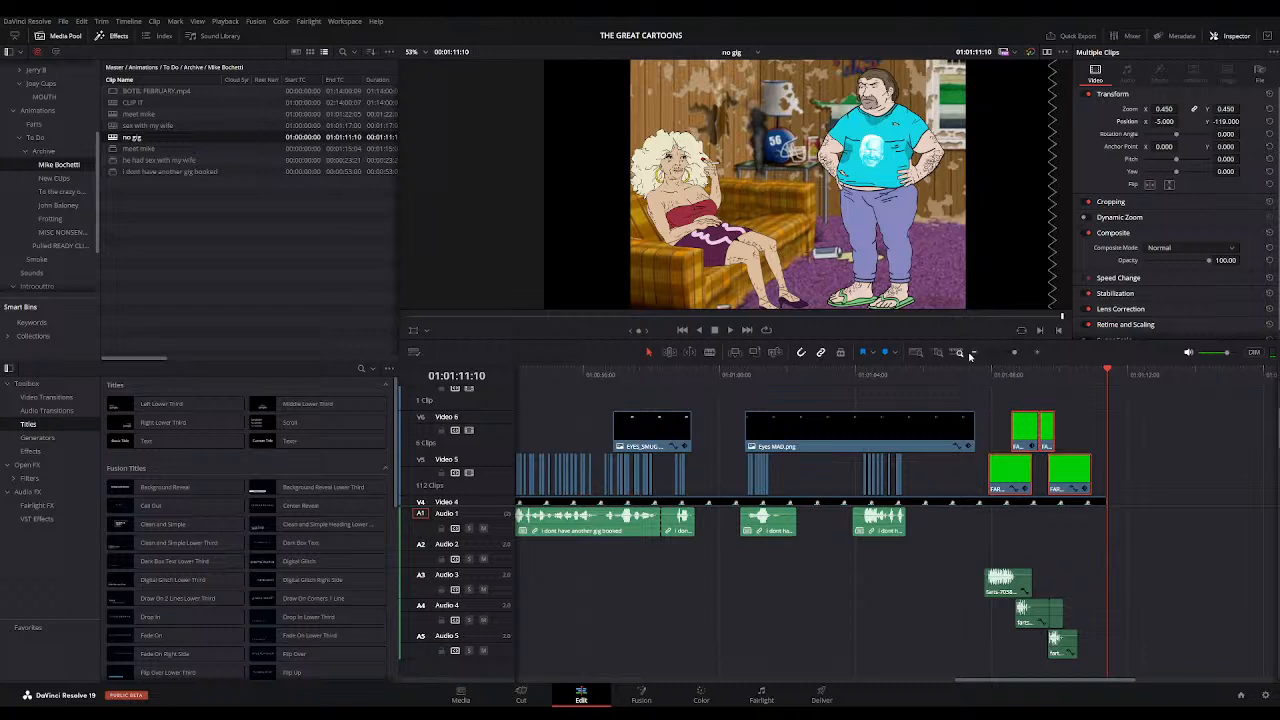
Step: Play the whole no gig timeline from the start to review the scene
left_click(974, 352)
left_click_drag(649, 364, 614, 371)
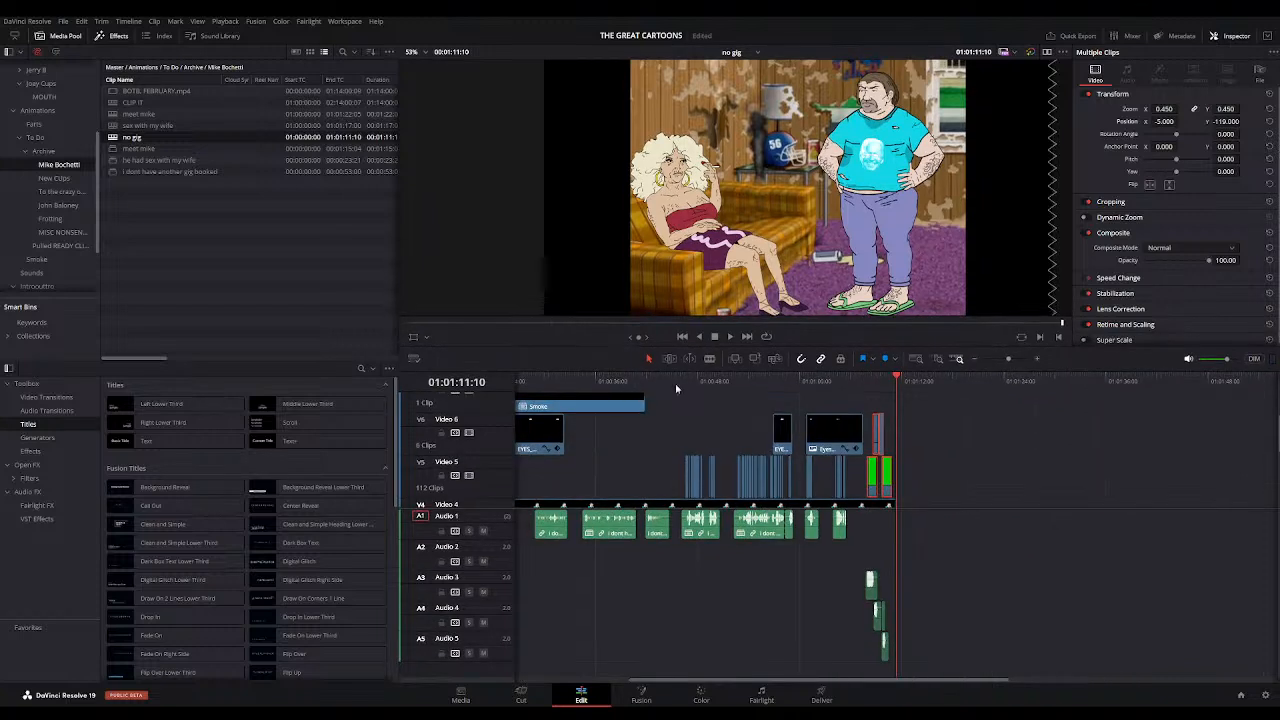
scroll(919, 420, "up", 2)
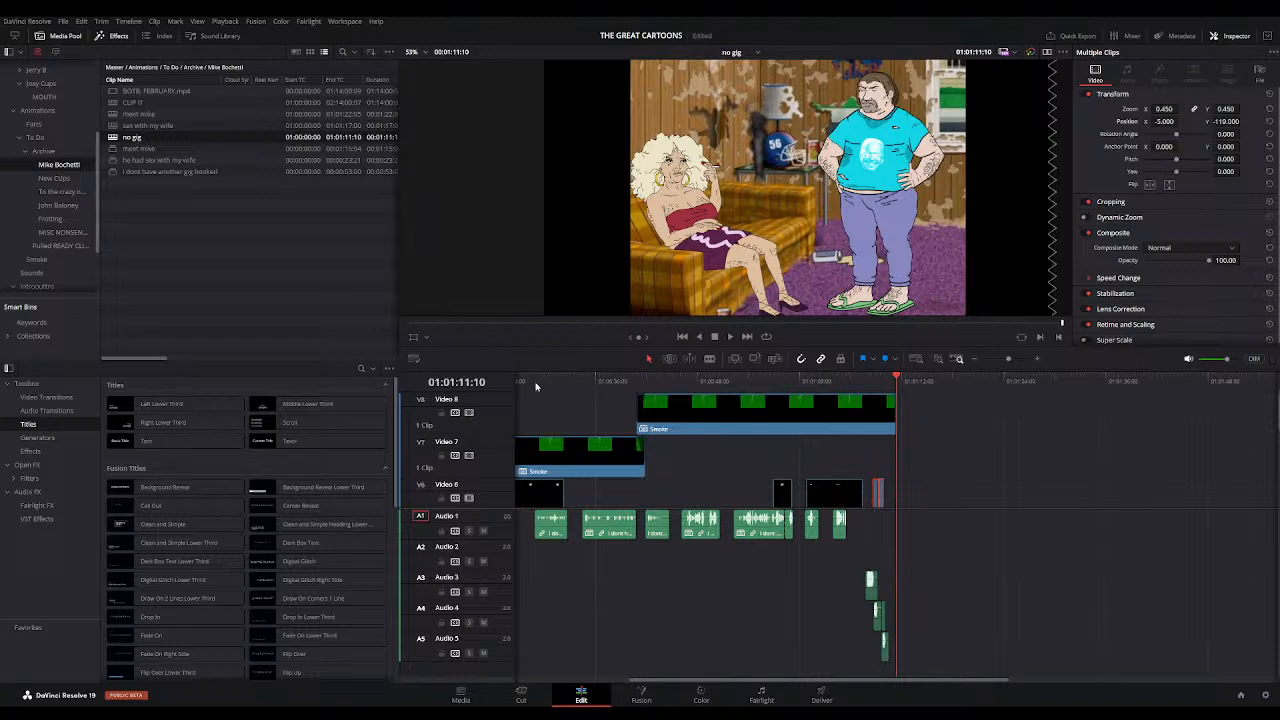
key("Home")
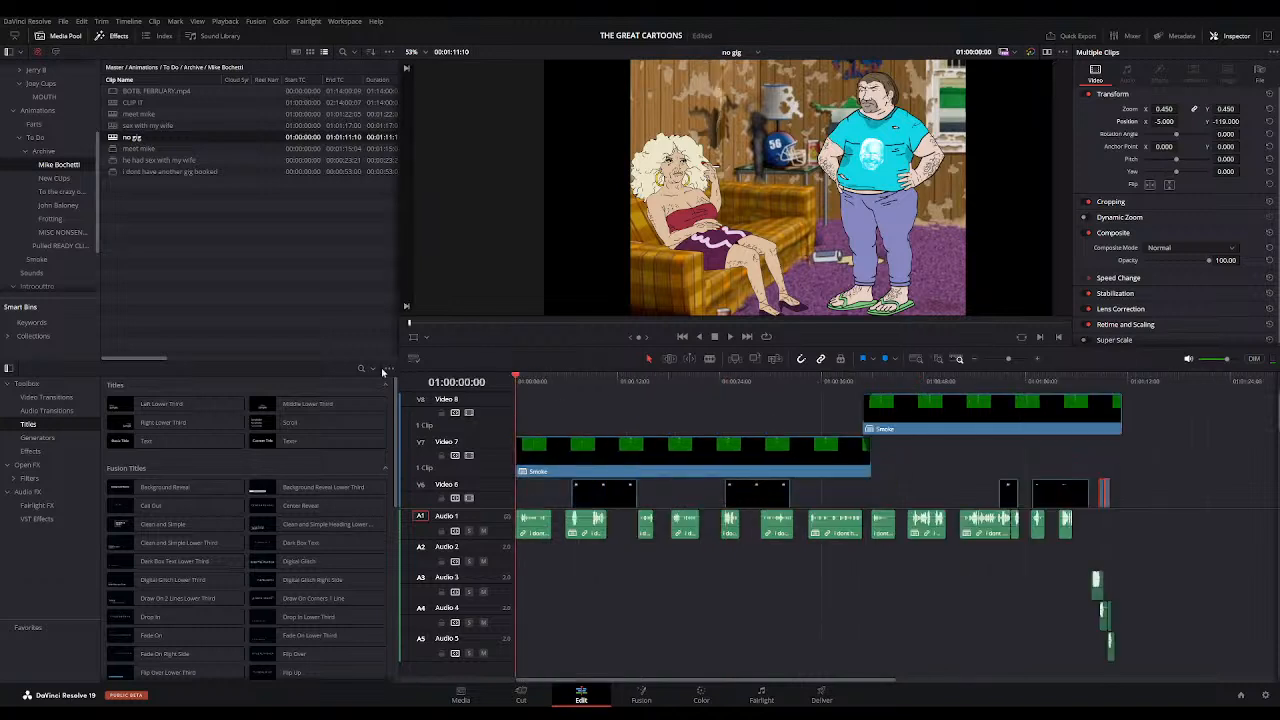
scroll(698, 236, "down", 2)
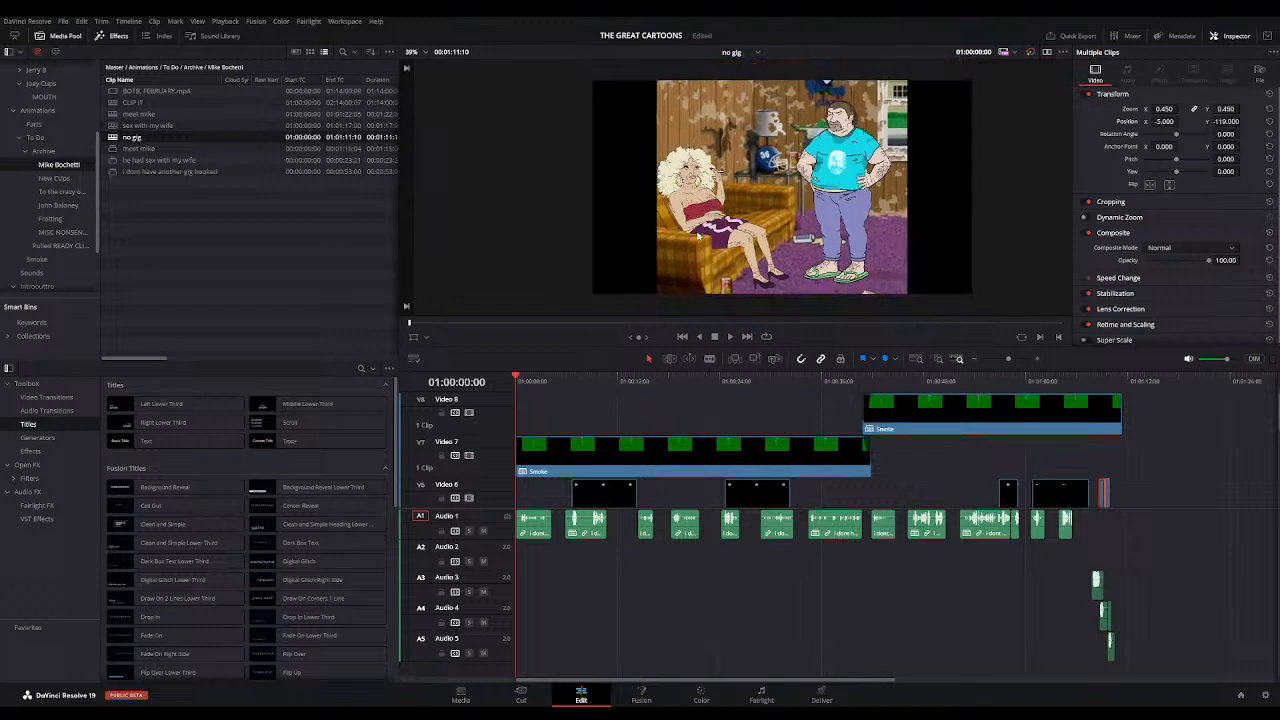
key("space")
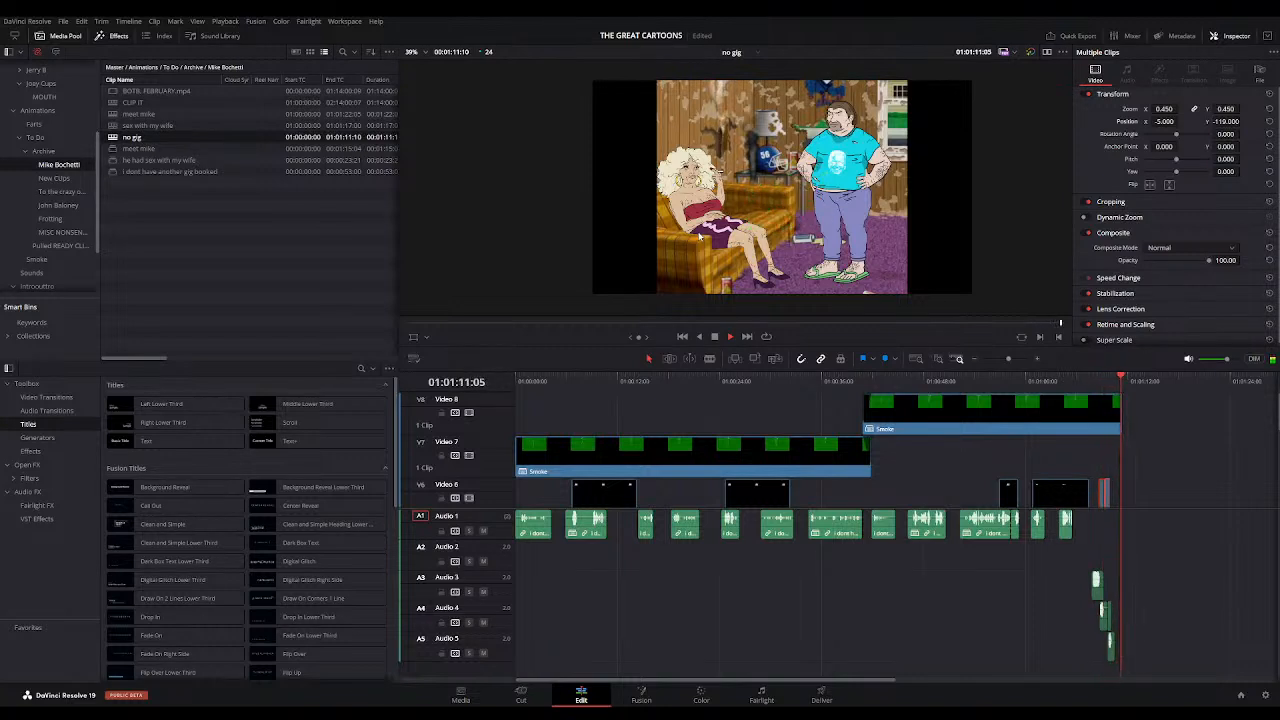
Step: Append WHATISAMONGA.mov from the intro/outro bin directly after the scene at about 01:01:11:10
scroll(74, 167, "down", 3)
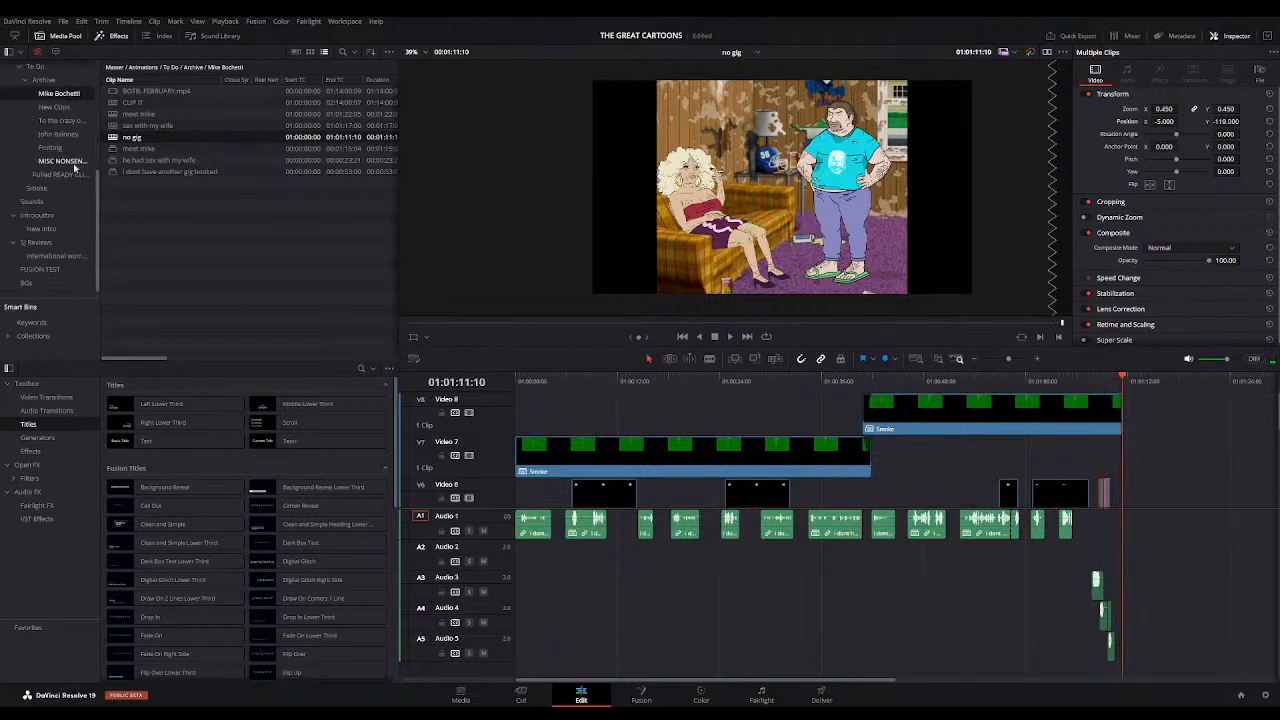
left_click(38, 215)
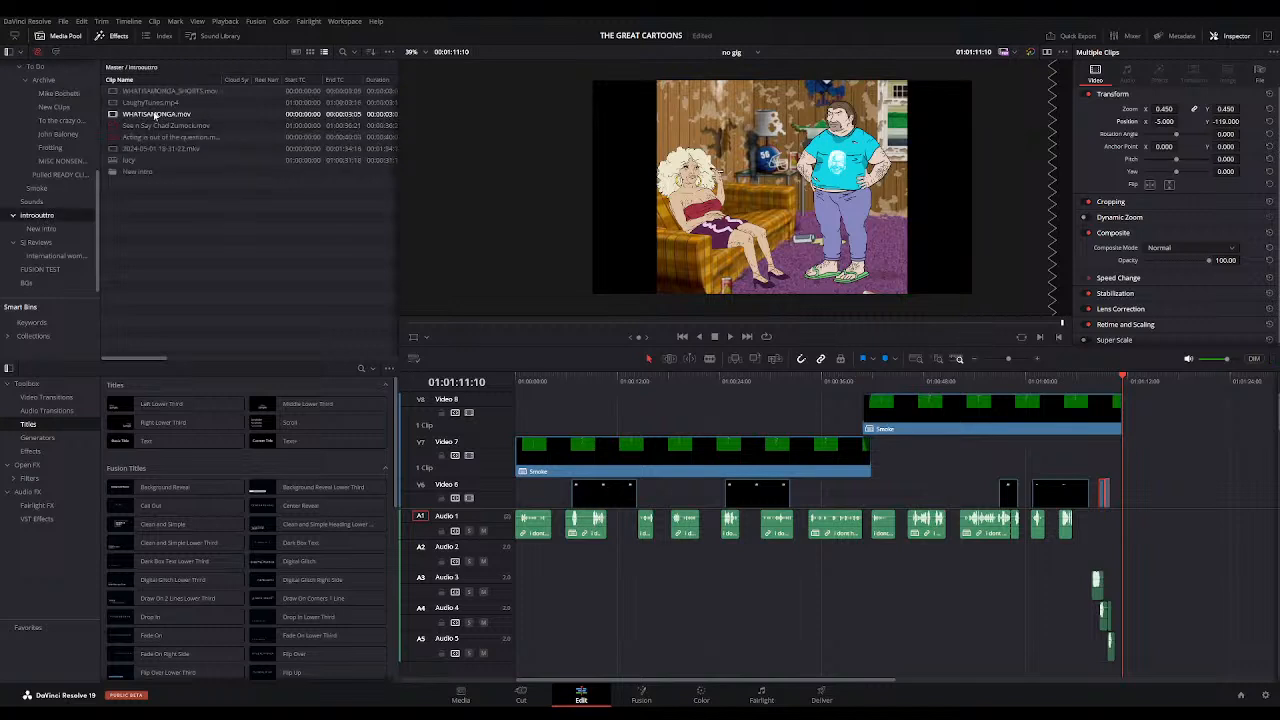
left_click_drag(150, 116, 1130, 398)
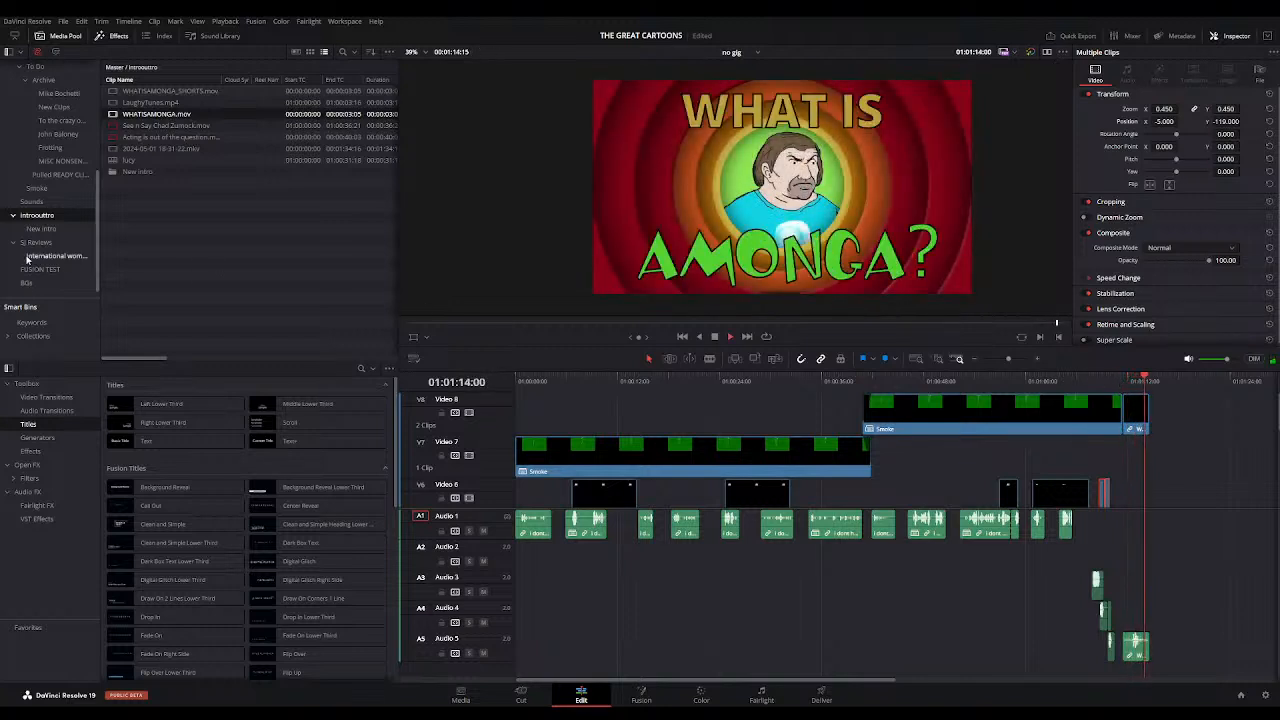
Step: Show the MISC NONSENSE bin as thumbnails and append You've got it.mov after the WHATISAMONGA.mov clip
scroll(46, 193, "up", 3)
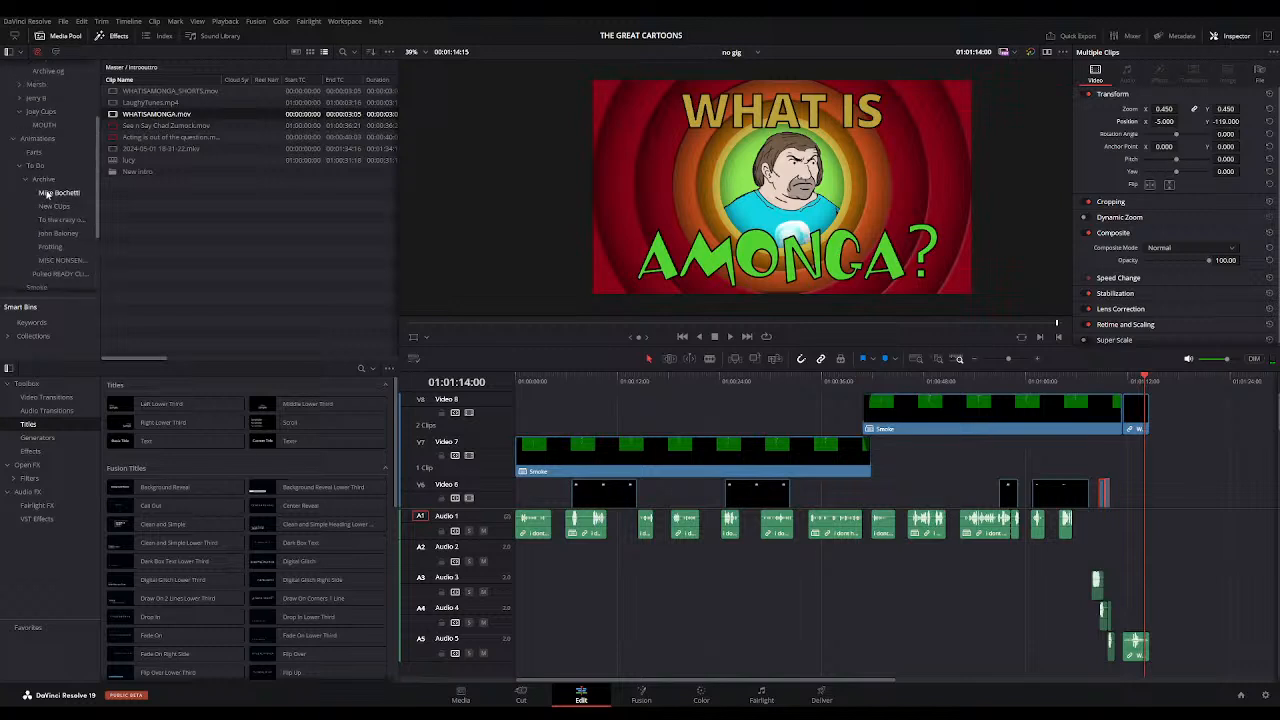
left_click(62, 260)
left_click(310, 52)
left_click(210, 143)
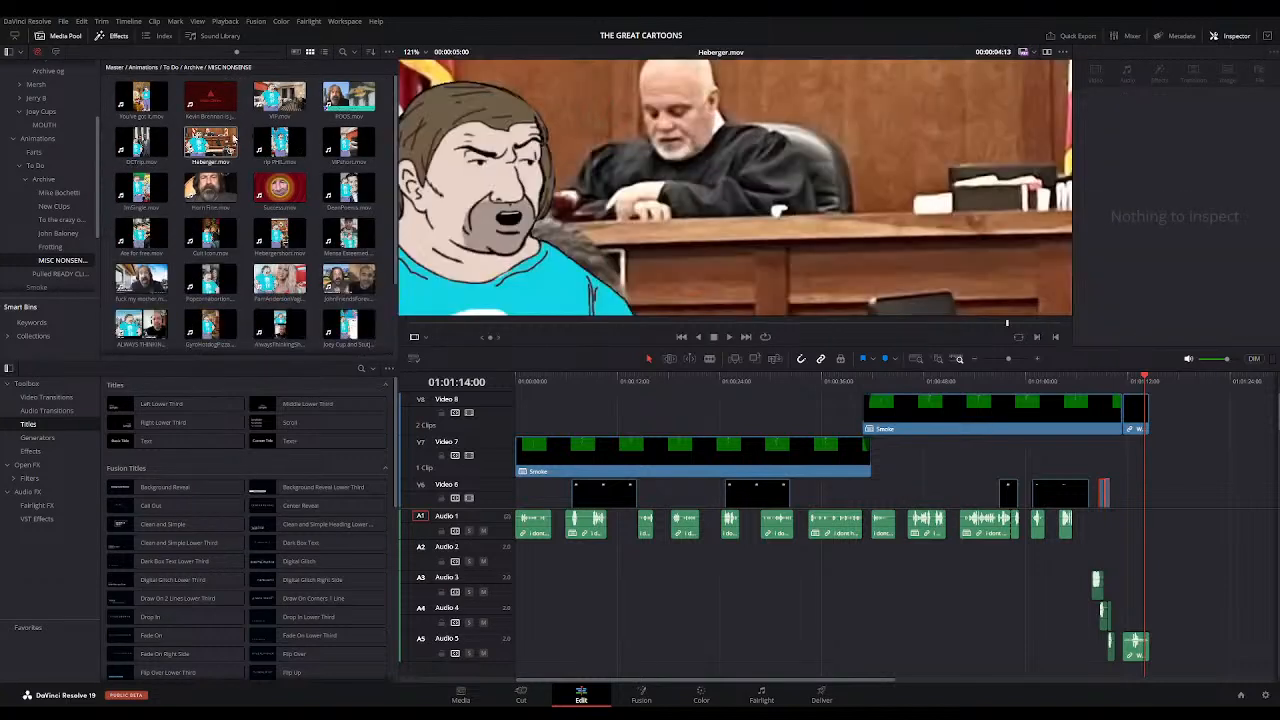
left_click(141, 97)
left_click_drag(545, 196, 1143, 402)
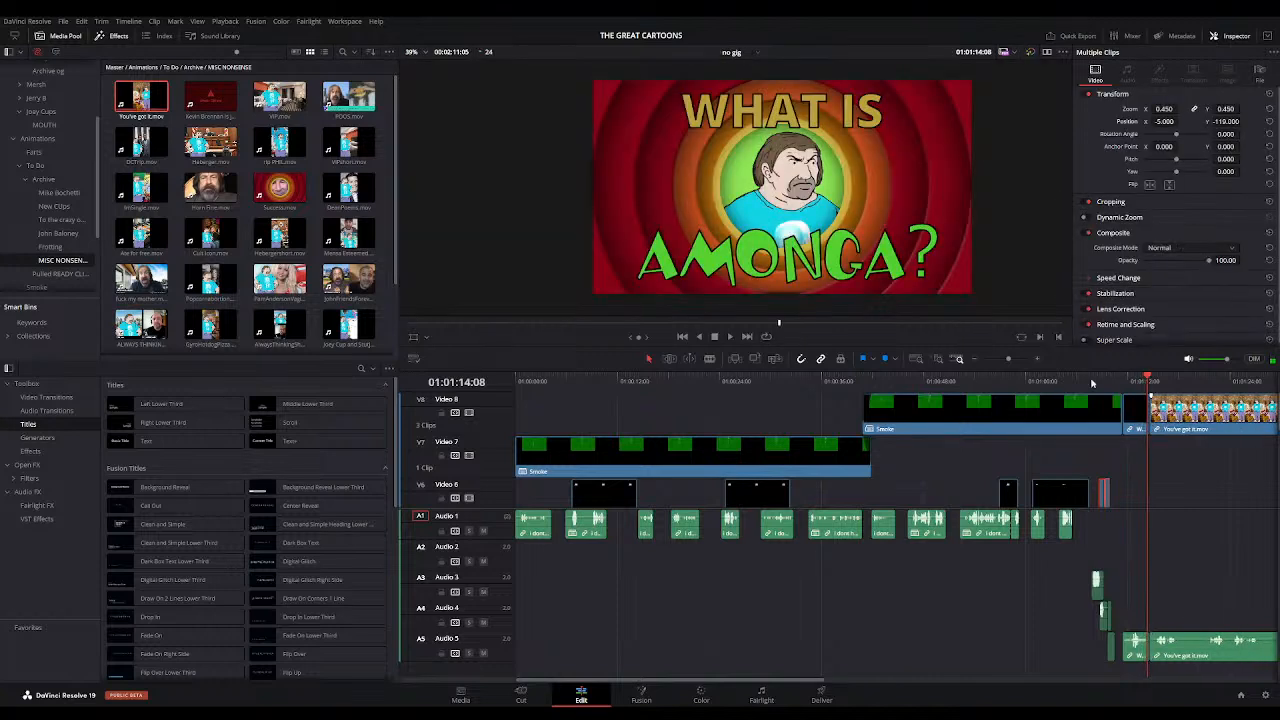
Step: Review the You've got it.mov clip, split it at about 01:01:58:10 and delete the part after the cut
left_click(977, 360)
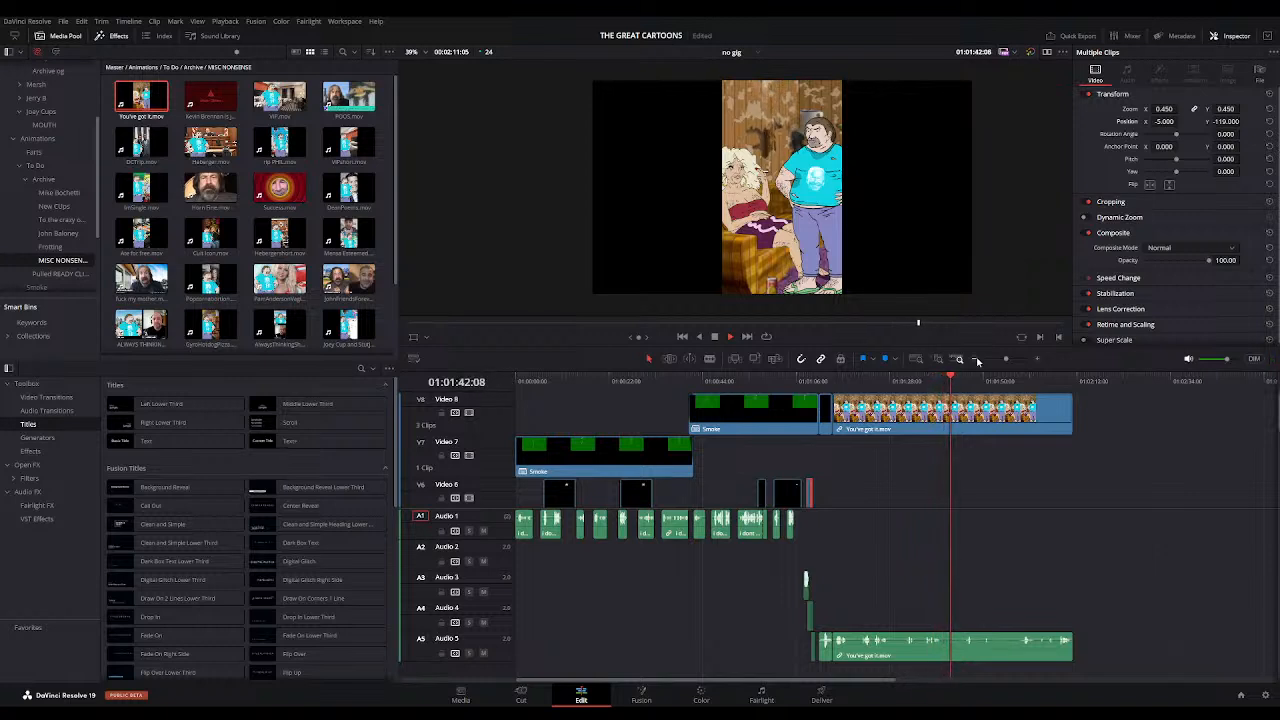
left_click(1053, 383)
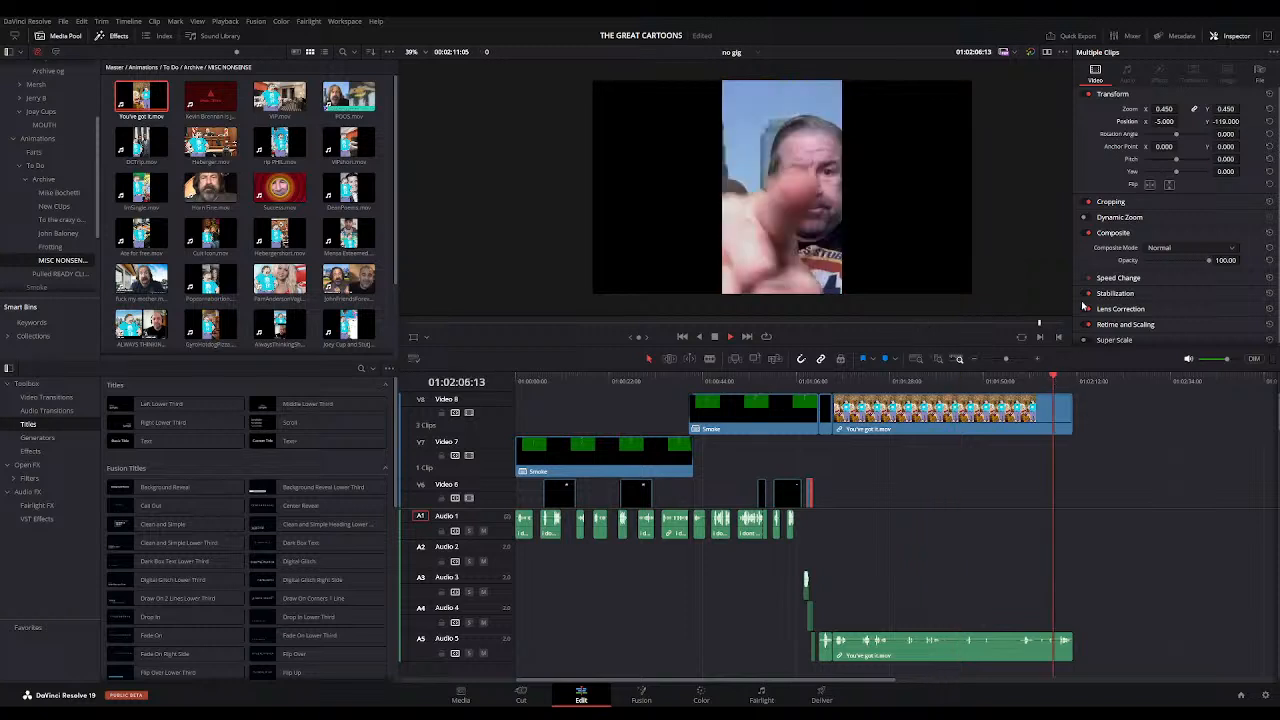
left_click(1022, 381)
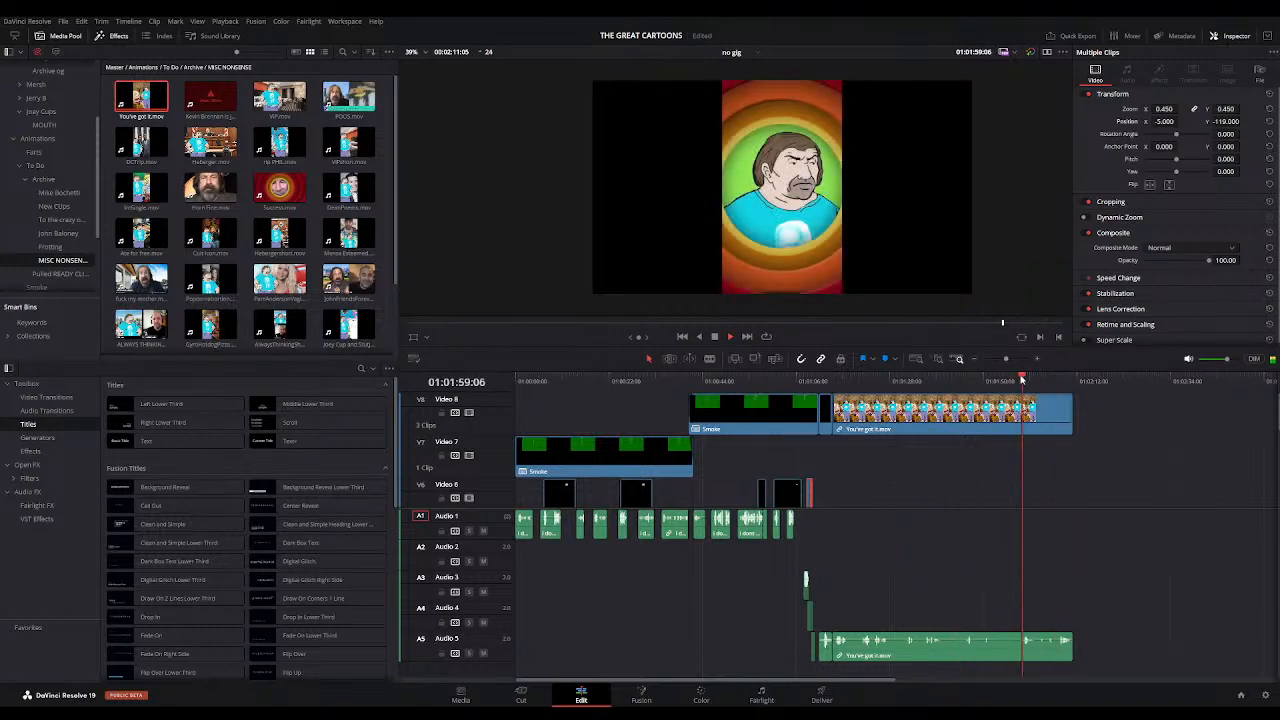
left_click(1015, 379)
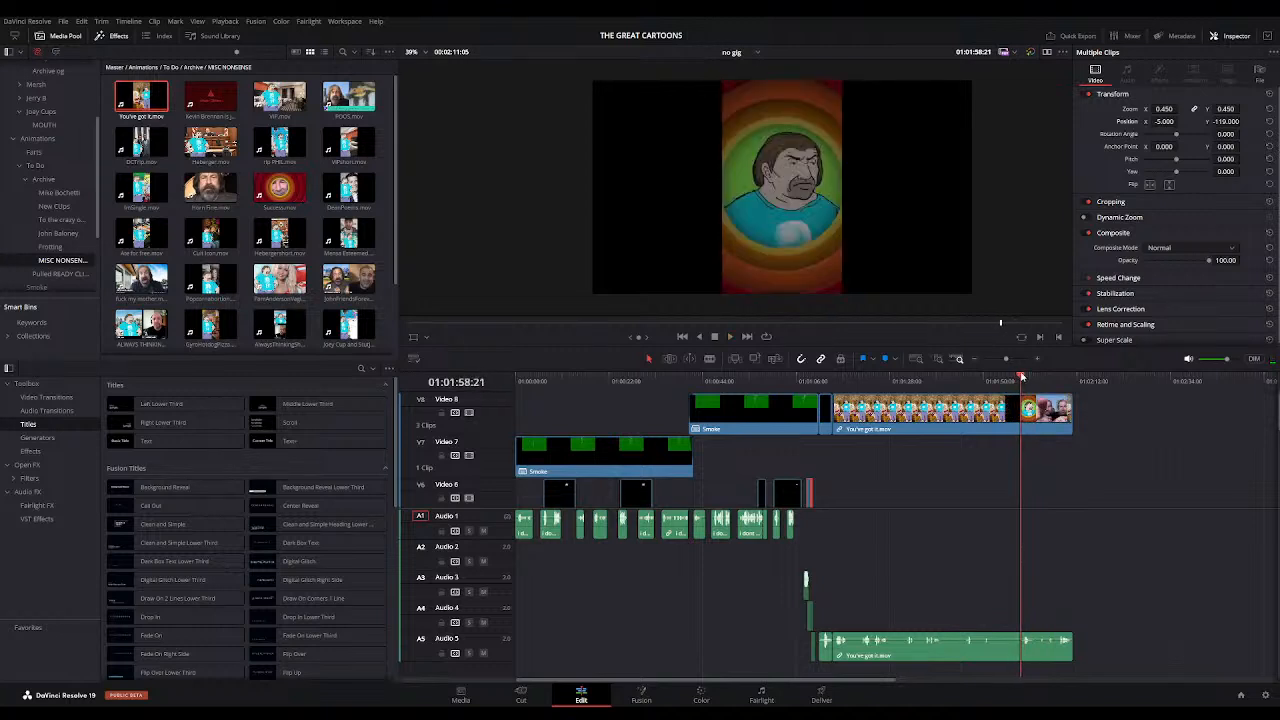
left_click(1052, 422)
key("Delete")
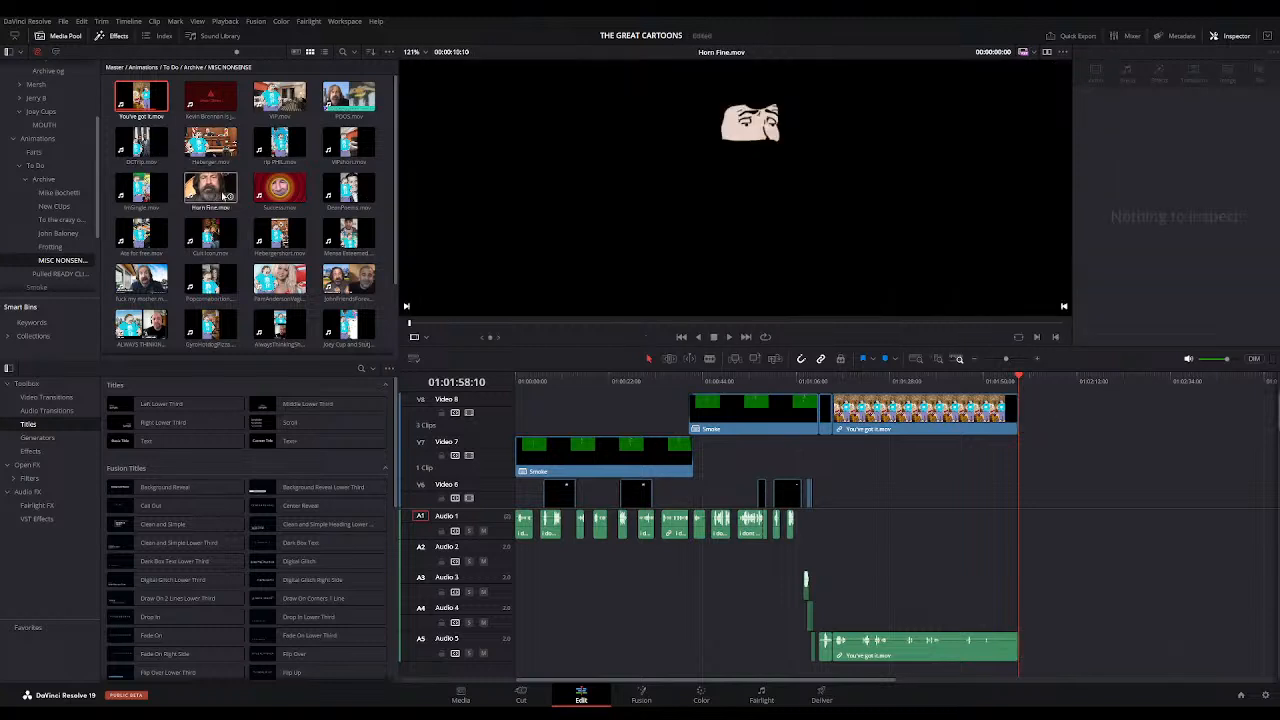
Step: Append Success.mov after the trimmed You've got it.mov clip and play it to about 01:02:09:09
left_click_drag(279, 188, 1022, 415)
key("space")
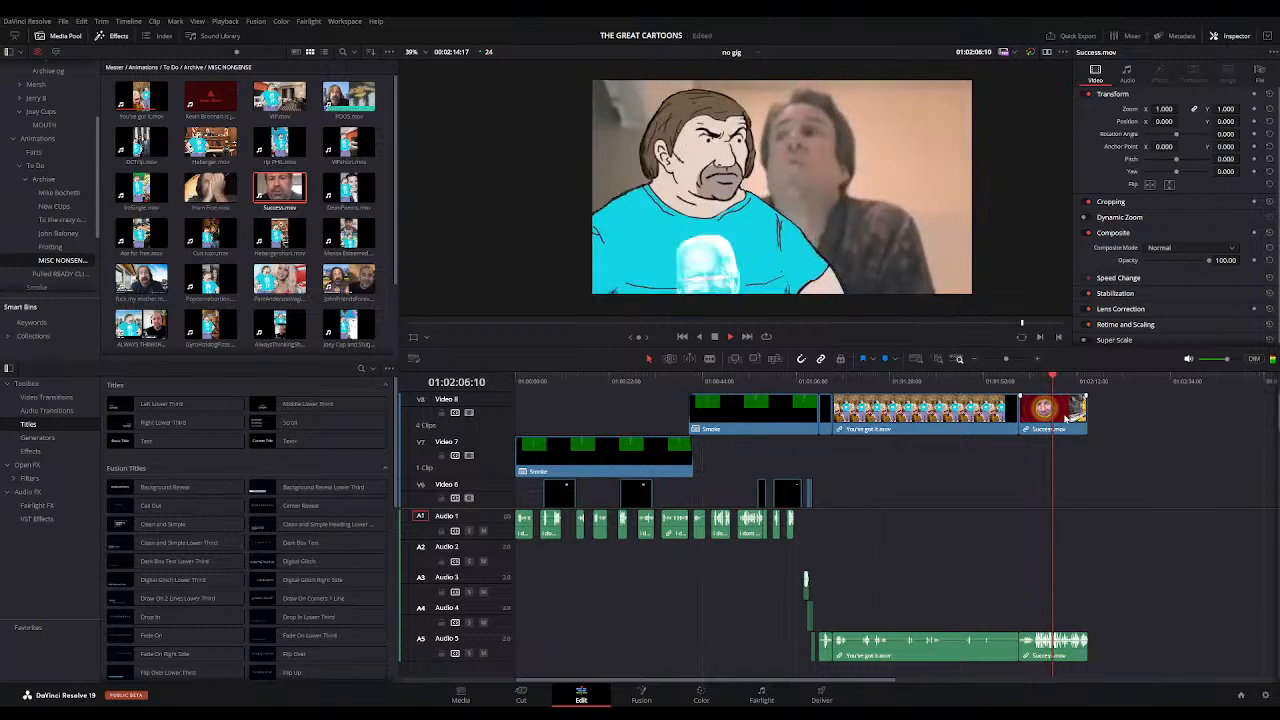
mouse_move(1078, 381)
left_mouse_down()
mouse_move(1103, 381)
mouse_move(1066, 381)
left_mouse_up()
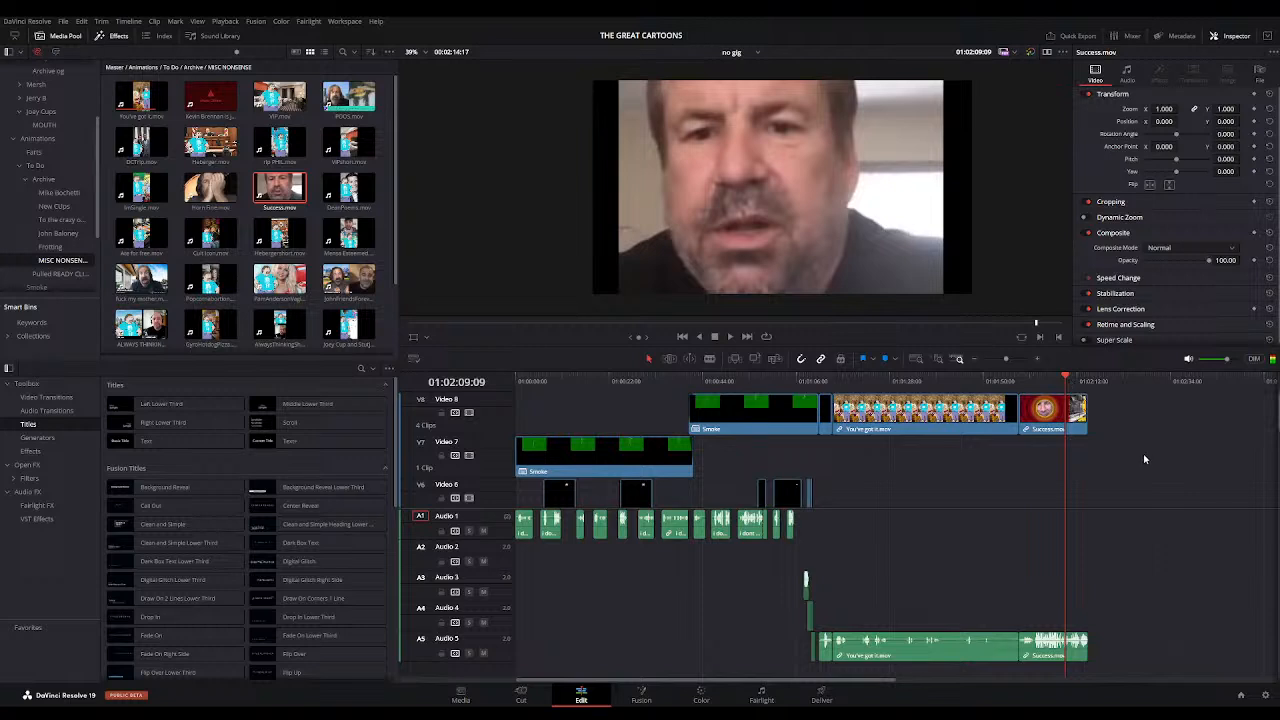